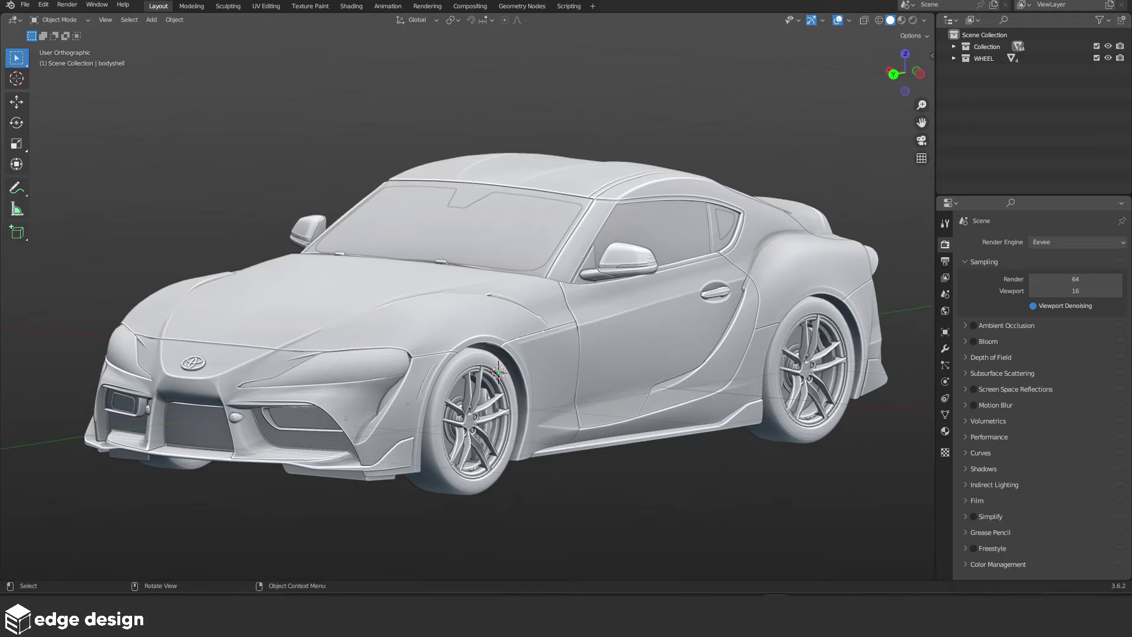
Select the car's body shell and enter Edit Mode with face selection
left_click(615, 424)
mouse_move(611, 420)
middle_mouse_down("alt")
mouse_move(529, 423)
mouse_move(575, 354)
mouse_move(652, 345)
middle_mouse_up("alt")
scroll(575, 354, "up", 4)
left_click(571, 335)
key("Tab")
scroll(653, 345, "up", 2)
key("3")
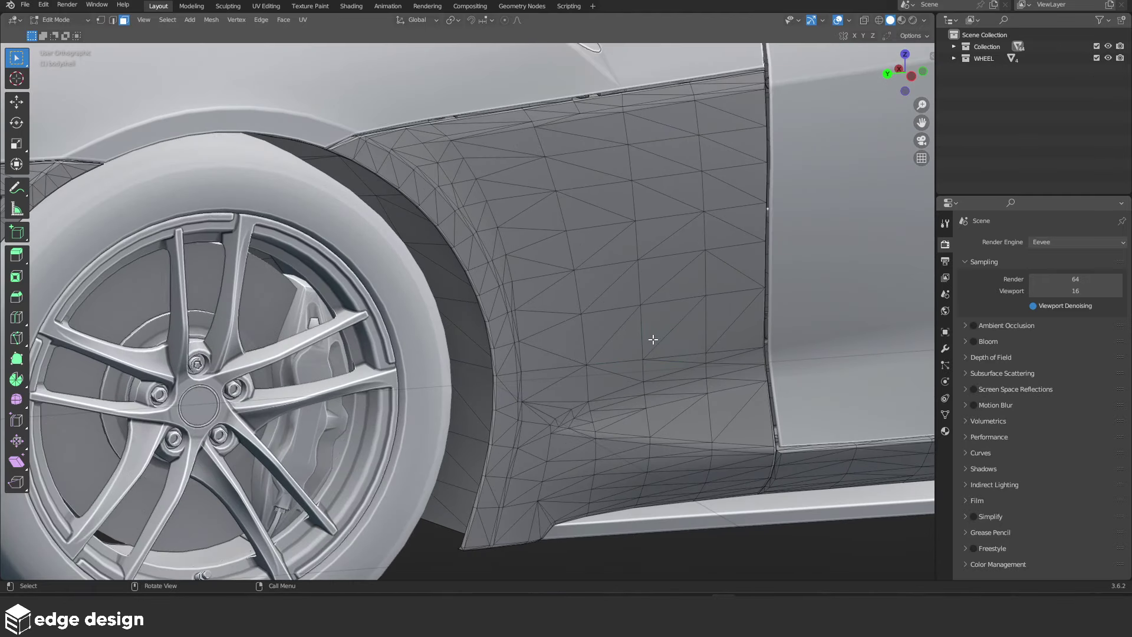
Select the fender mesh islands with L, hiding and unhiding panels to isolate them
key("l")
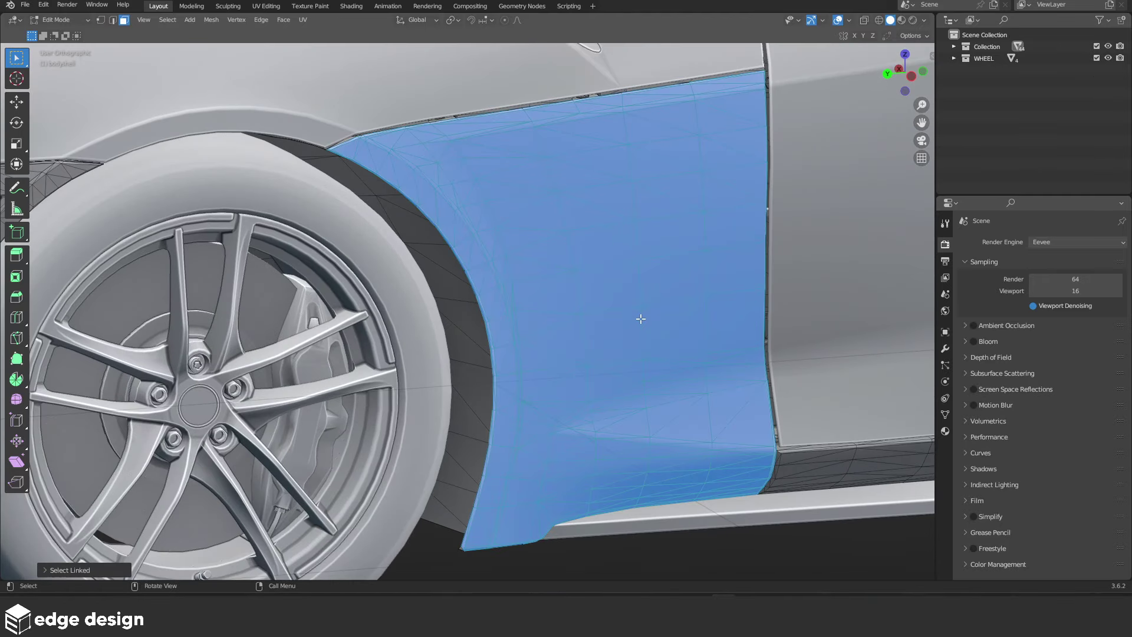
scroll(642, 318, "down", 4)
key("h")
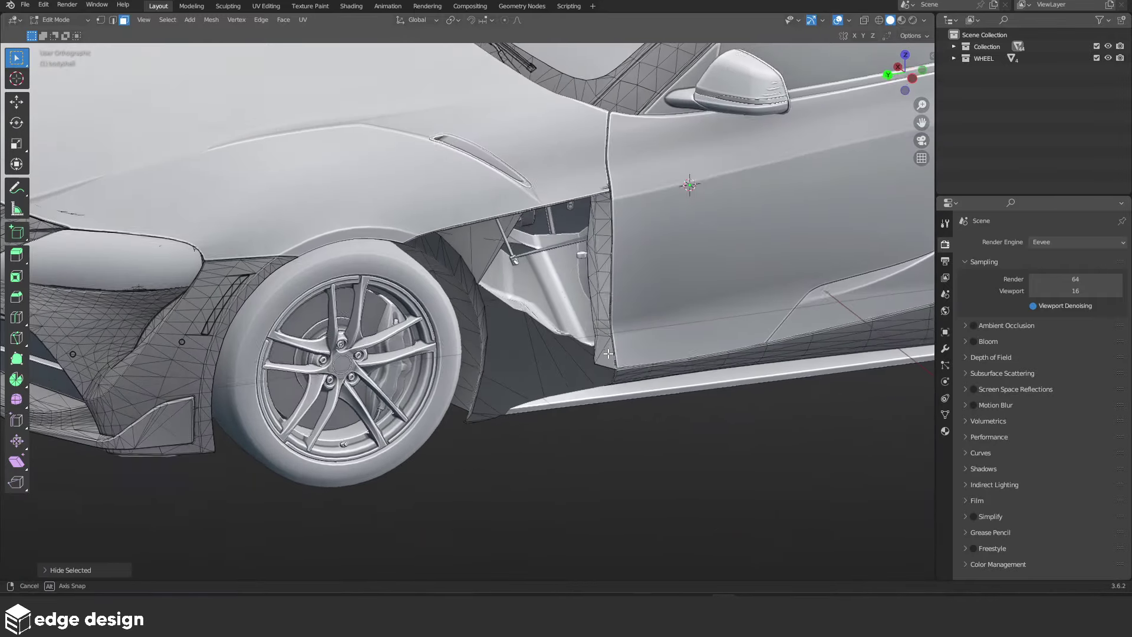
mouse_move(613, 328)
middle_mouse_down()
mouse_move(736, 430)
mouse_move(584, 329)
middle_mouse_up()
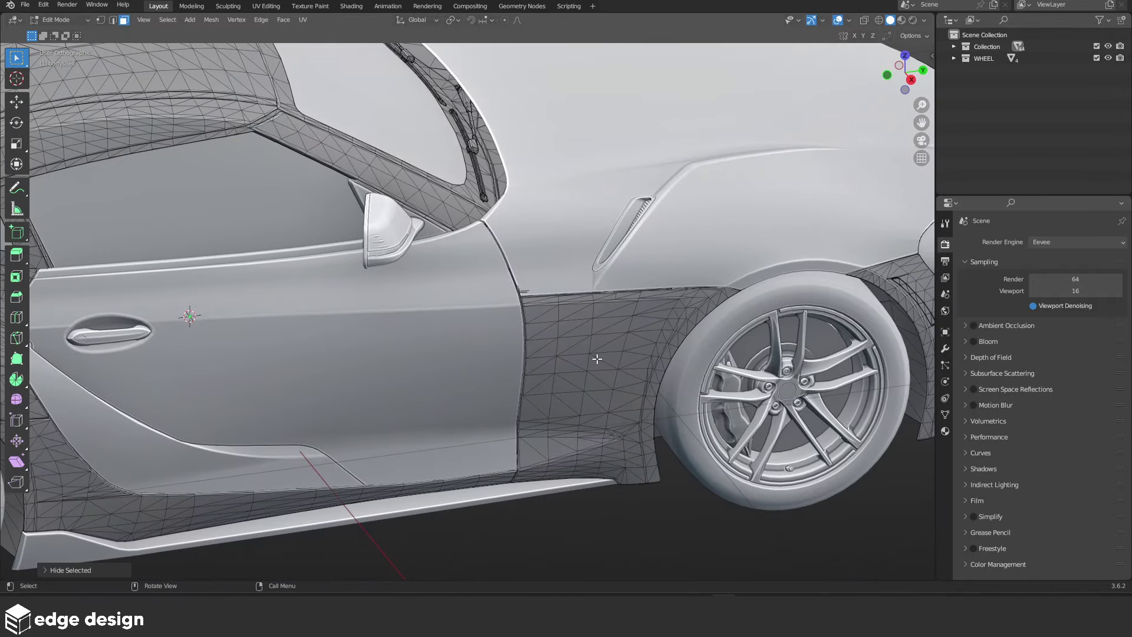
key("l")
key("h")
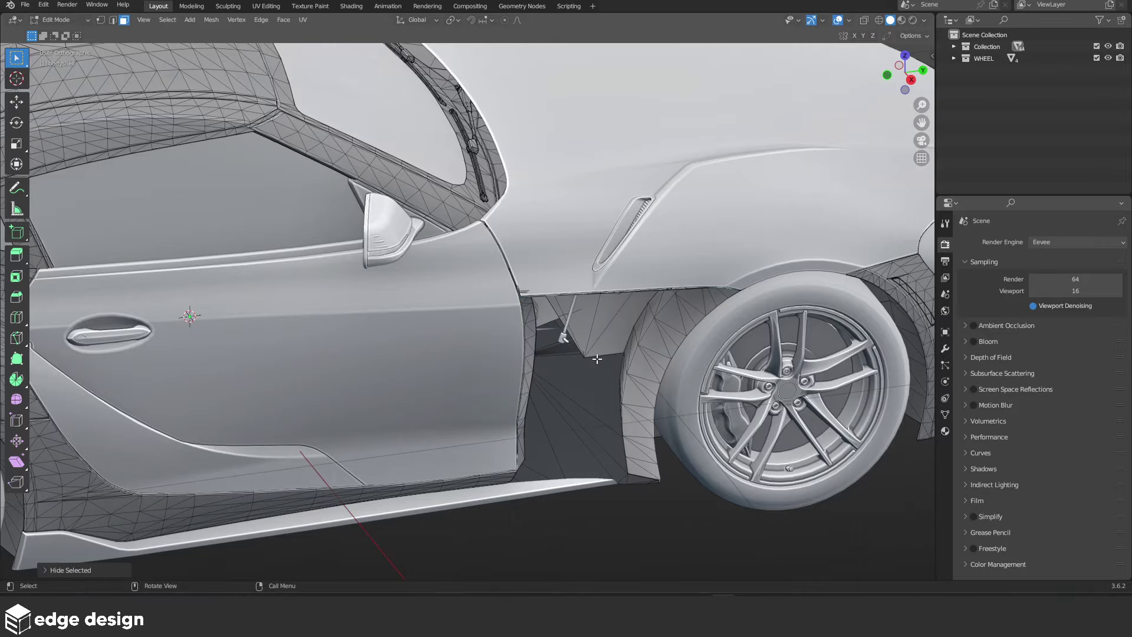
mouse_move(597, 359)
middle_mouse_down()
mouse_move(354, 365)
mouse_move(768, 306)
mouse_move(682, 319)
middle_mouse_up()
key("alt+h")
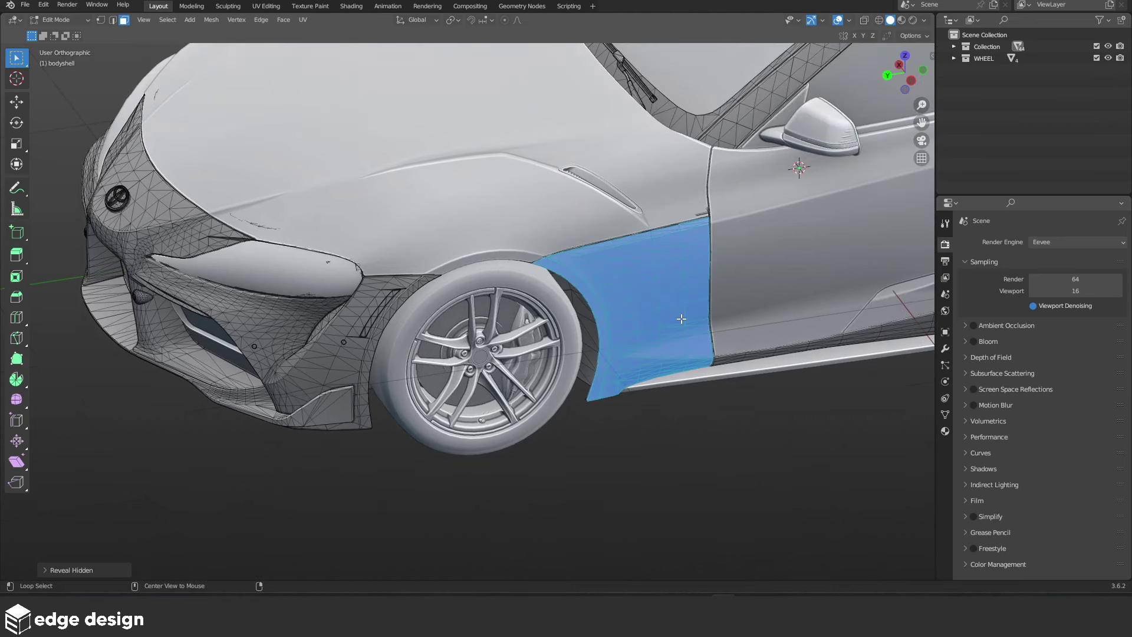
Separate the selected fender faces into their own object, bodyshell.001, and select it
key("p")
left_click(681, 318)
key("Tab")
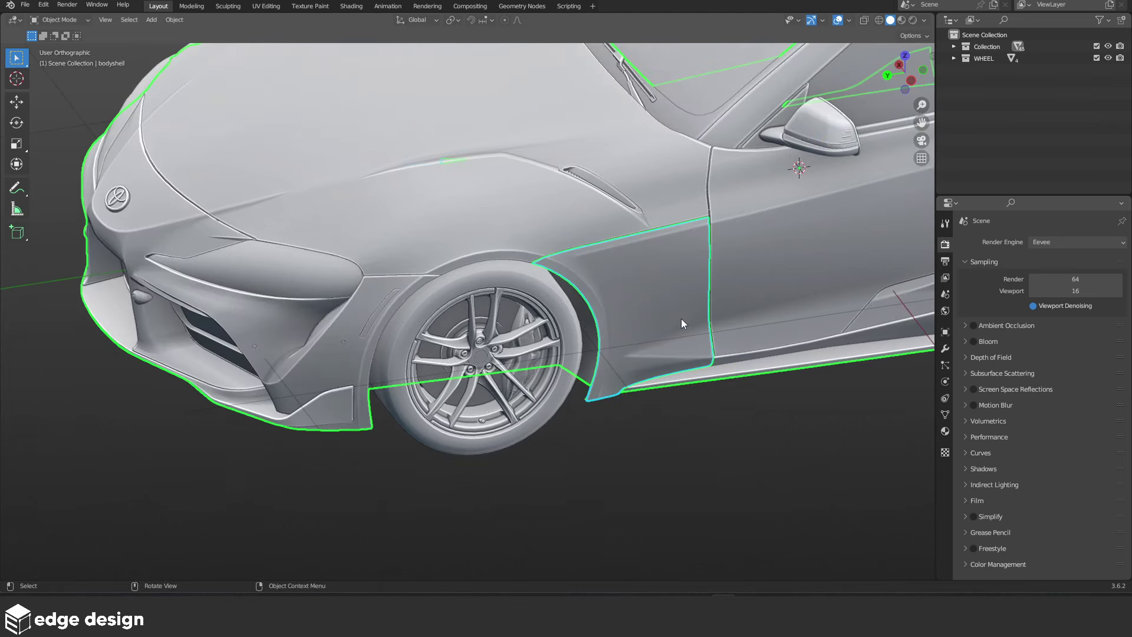
left_click(674, 294)
Select all of the fender's faces and apply Shade Smooth from the face menu
mouse_move(674, 294)
middle_mouse_down()
mouse_move(600, 430)
mouse_move(526, 348)
middle_mouse_up()
scroll(536, 367, "up", 5)
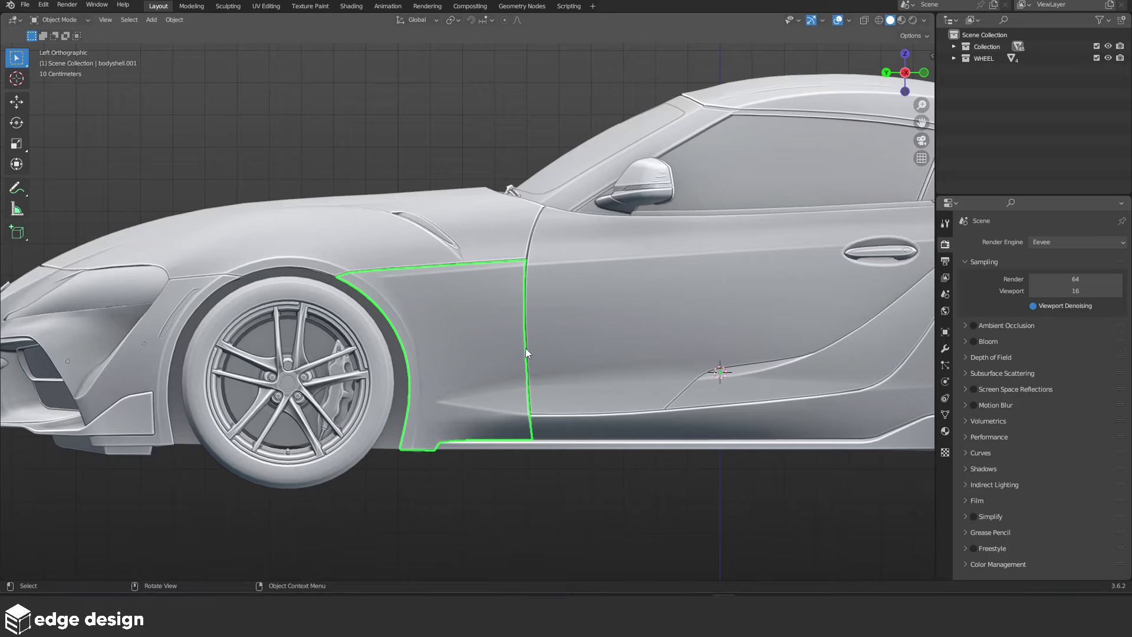
key("Tab")
key("a")
key("ctrl+f")
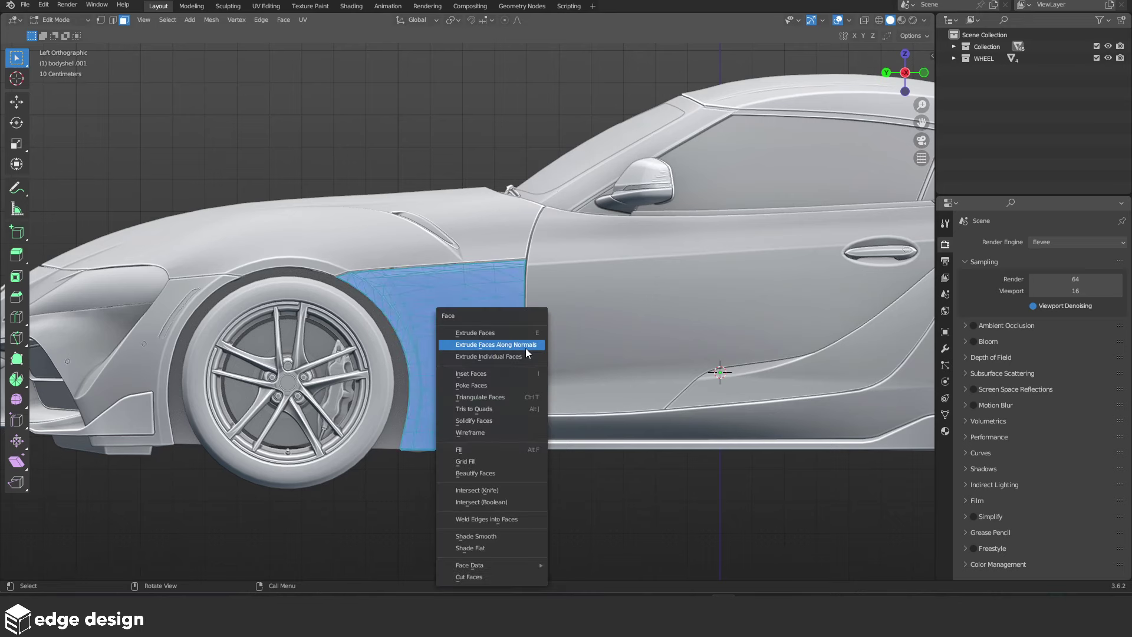
left_click(485, 536)
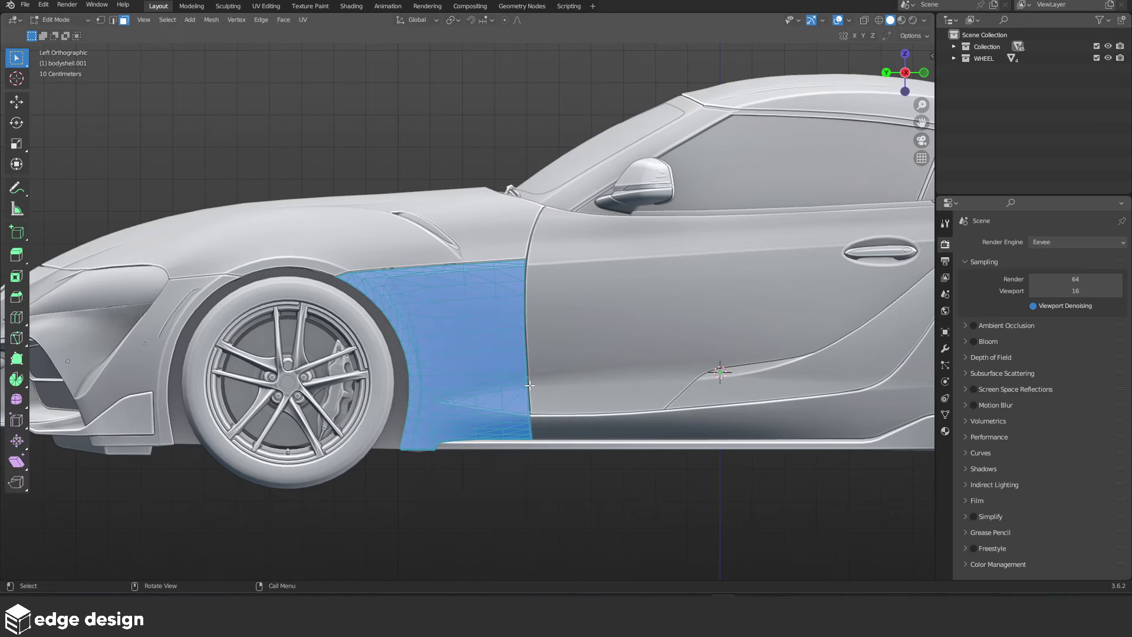
right_click(529, 385)
left_click(515, 398)
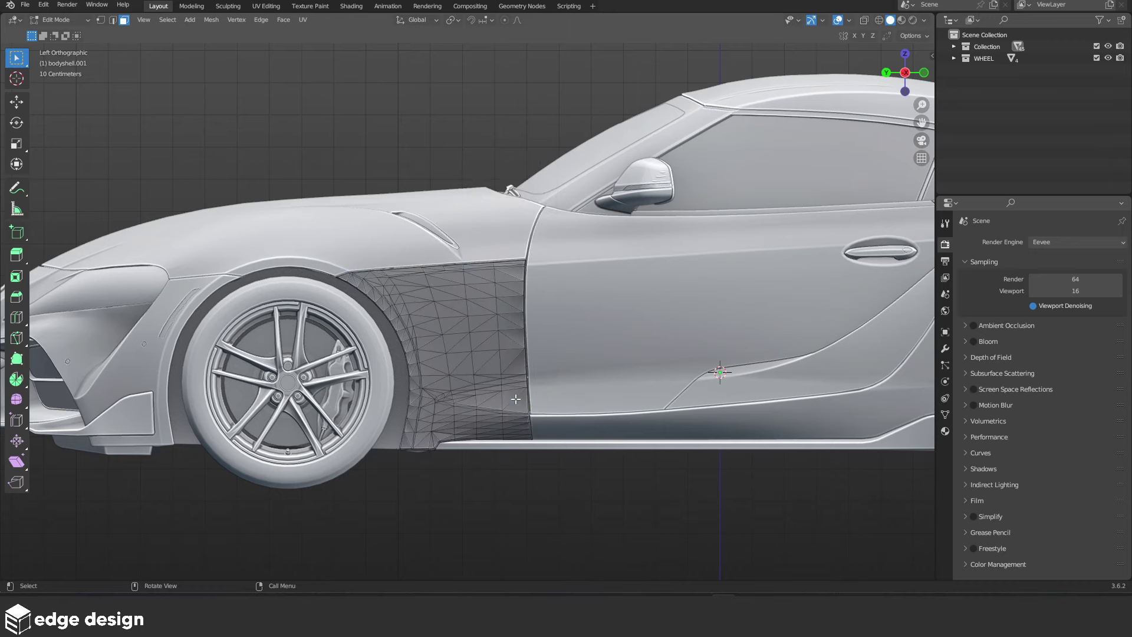
Return to Object Mode, deselect the fender, and bring up the Add menu
key("Tab")
key("alt+a")
middle_click_drag(515, 402, 523, 355, "shift")
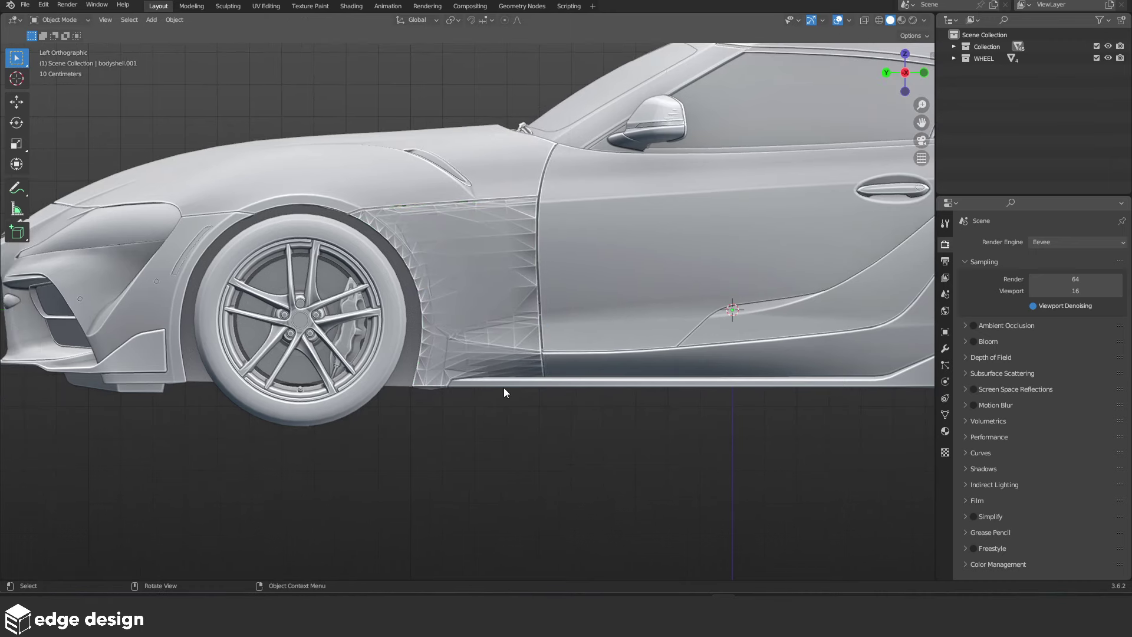
key("shift+a")
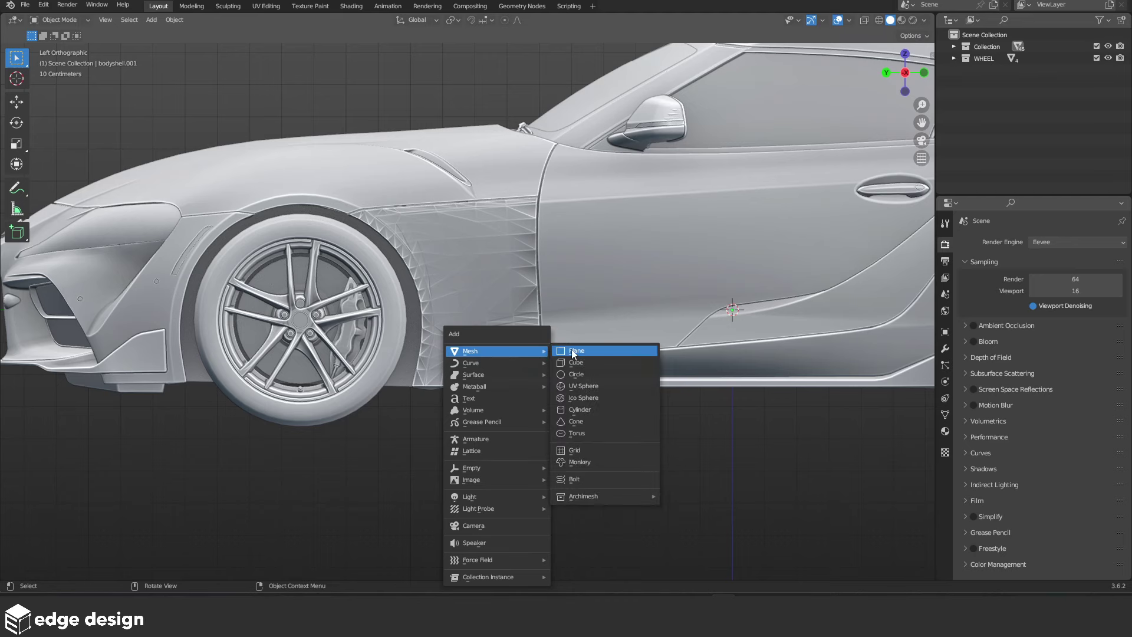
Add a plane and merge it At Center into a single vertex
left_click(573, 349)
scroll(608, 345, "down", 2)
key("Tab")
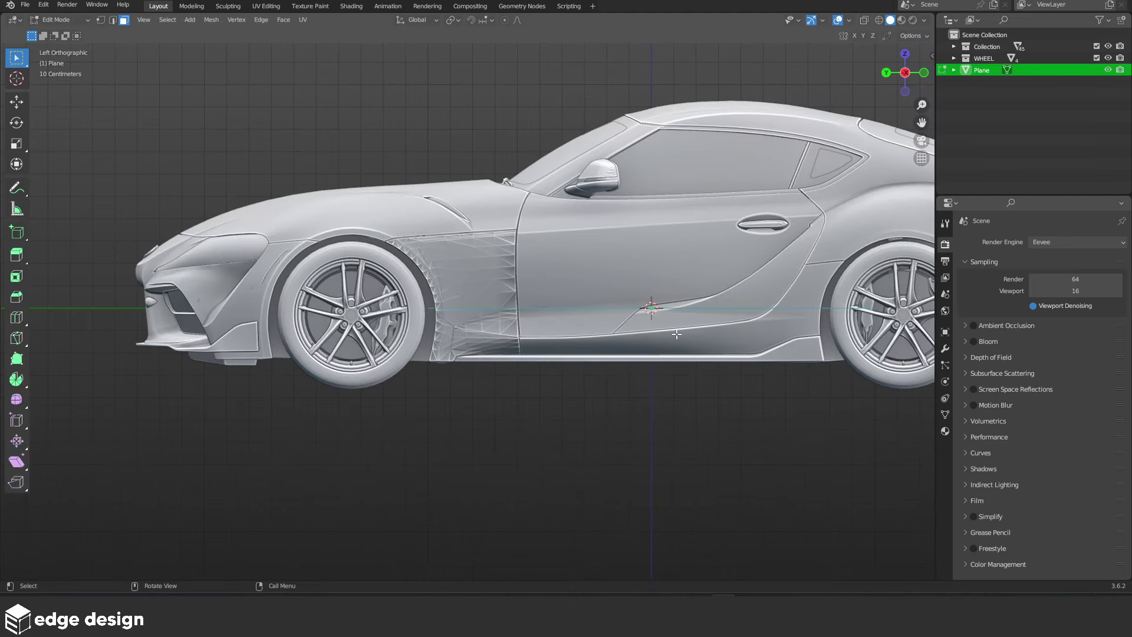
key("m")
left_click(673, 335)
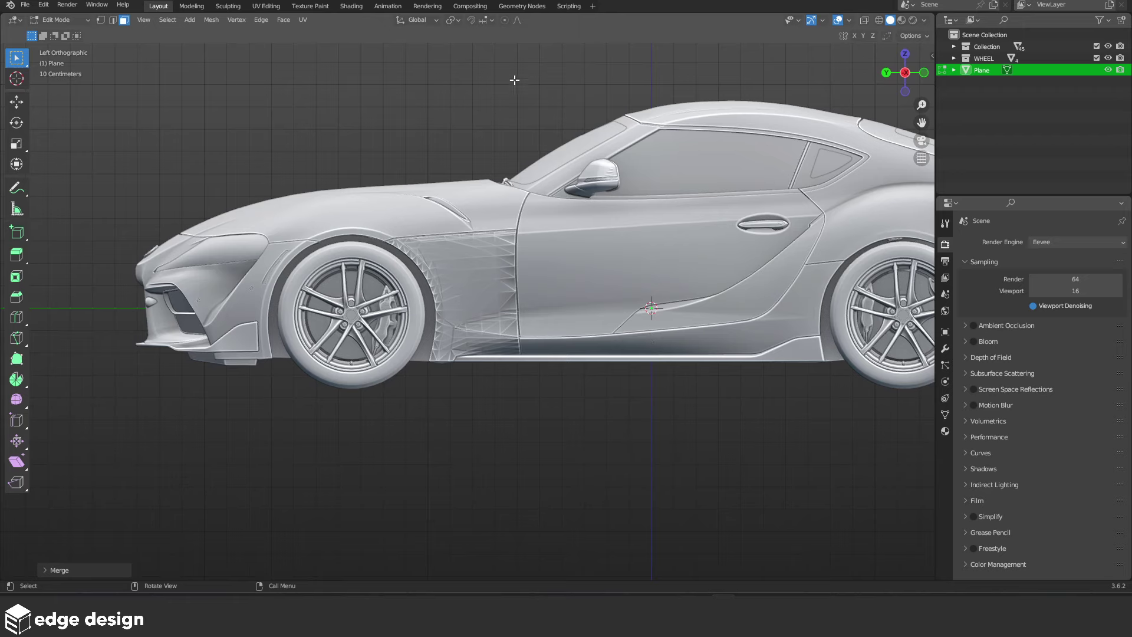
Set snapping to Face Project and select the lone vertex
left_click(488, 20)
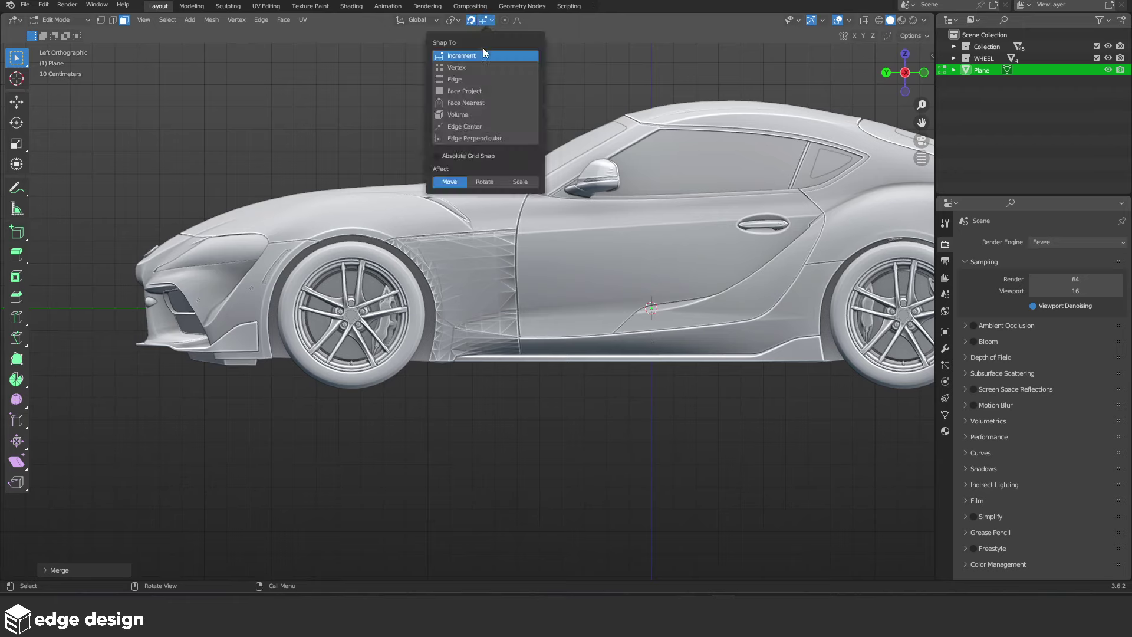
left_click(466, 90)
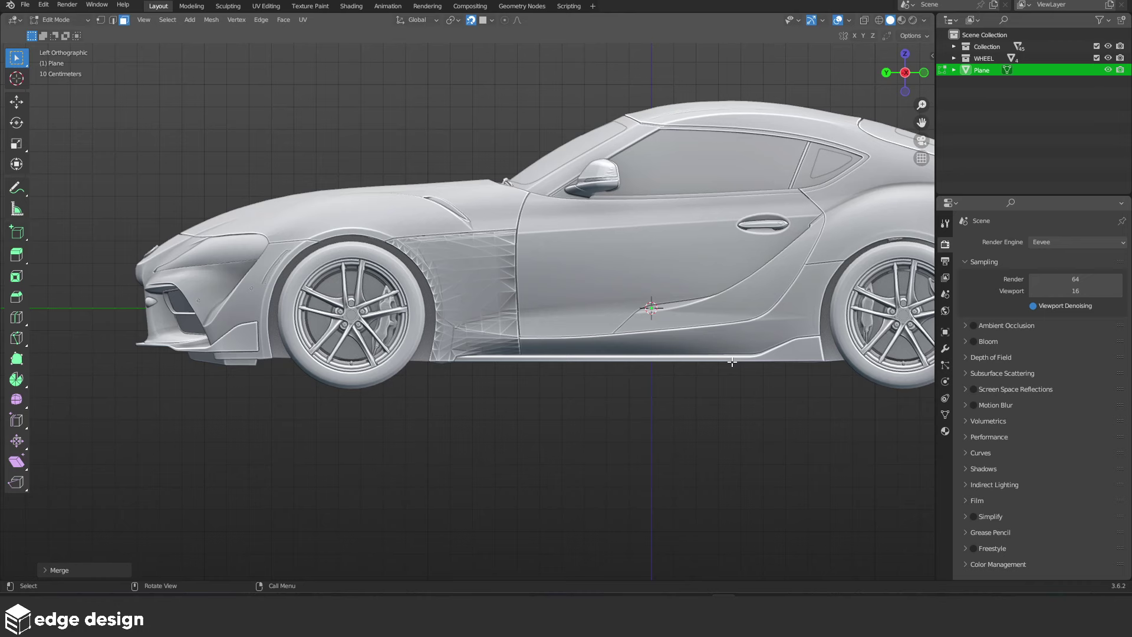
scroll(732, 361, "up", 1)
scroll(766, 337, "up", 1)
scroll(806, 311, "up", 1)
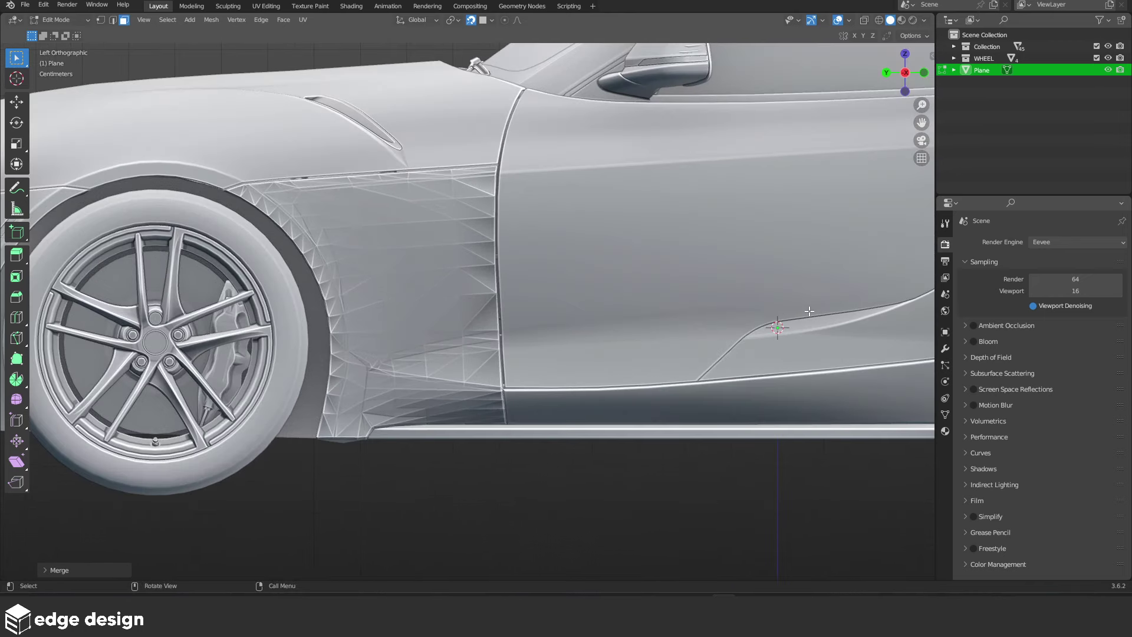
left_click(773, 319)
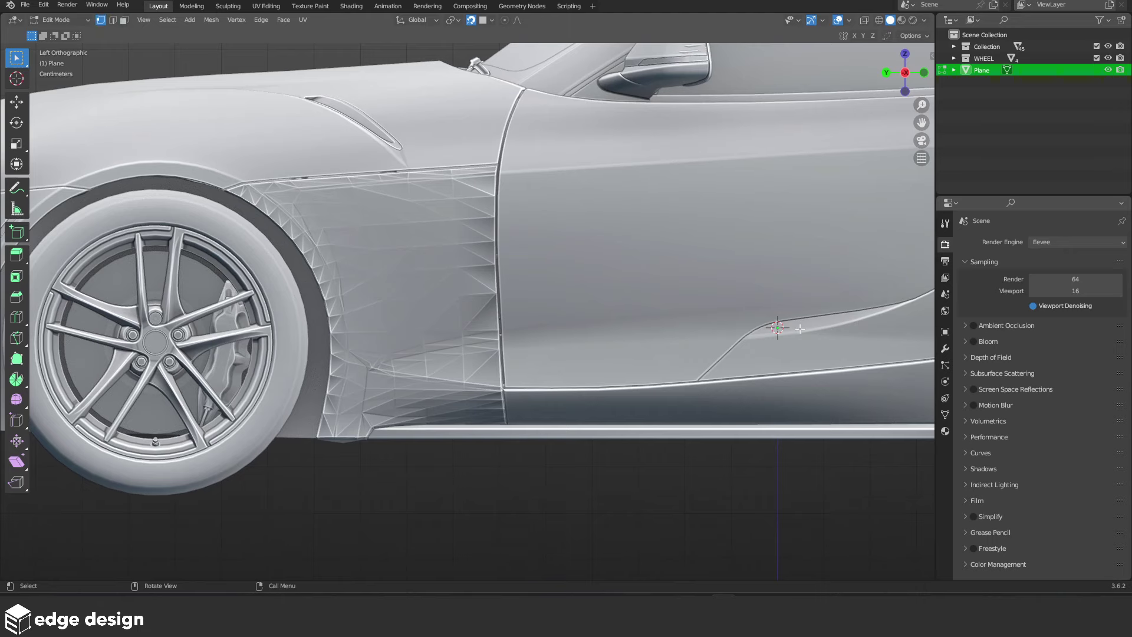
Move the vertex onto the fender at the lower front wheel-arch corner
key("g")
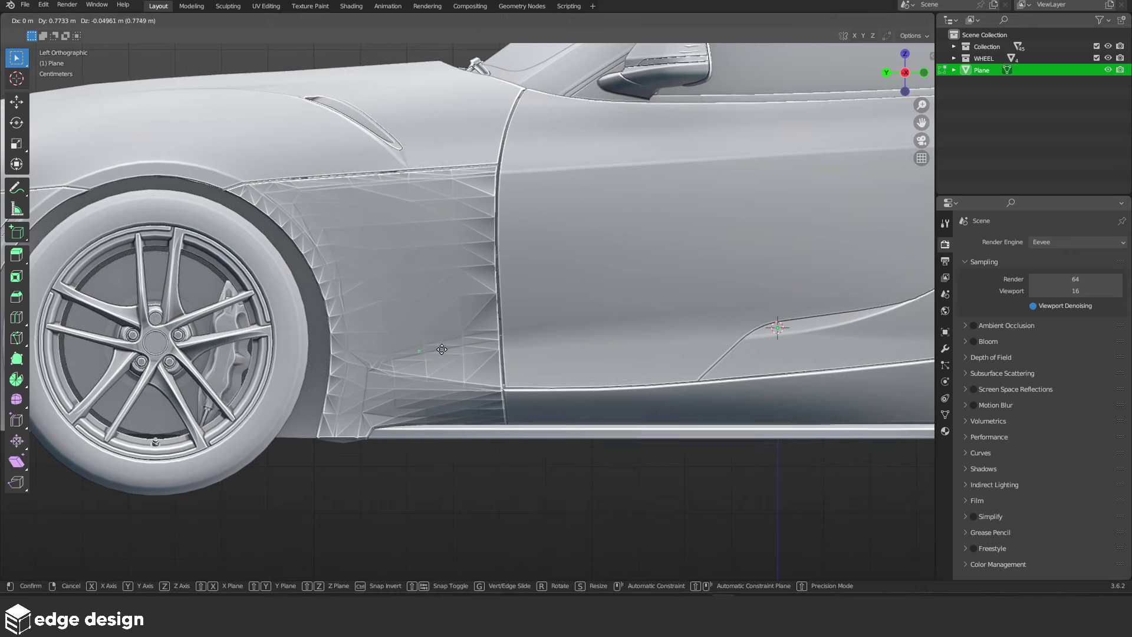
left_click(519, 394)
key("KP_Decimal")
scroll(345, 377, "up", 2)
scroll(345, 378, "up", 1)
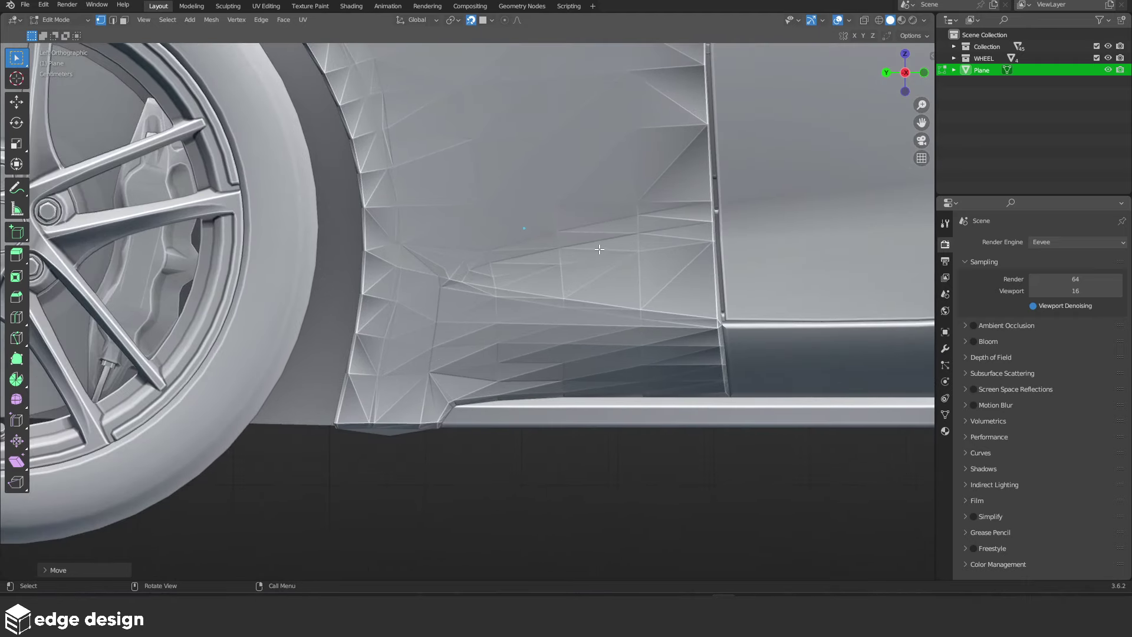
key("g")
left_click(411, 447)
scroll(413, 413, "down", 2)
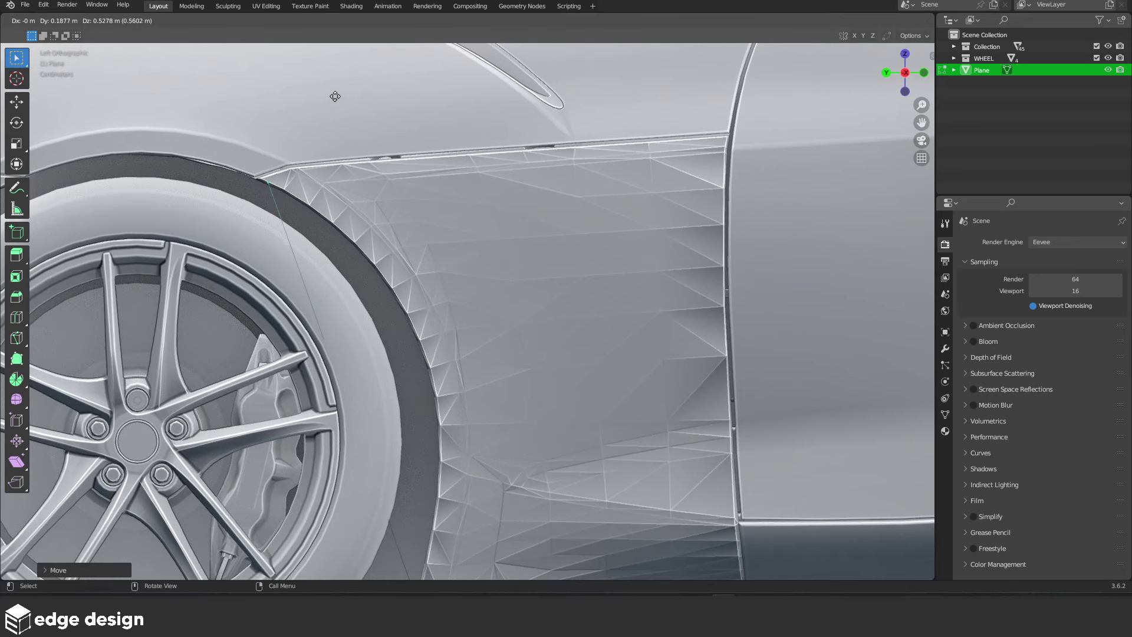
Extrude an edge up the arch and give the Plane a full-saturation cyan viewport colour
left_click(331, 93)
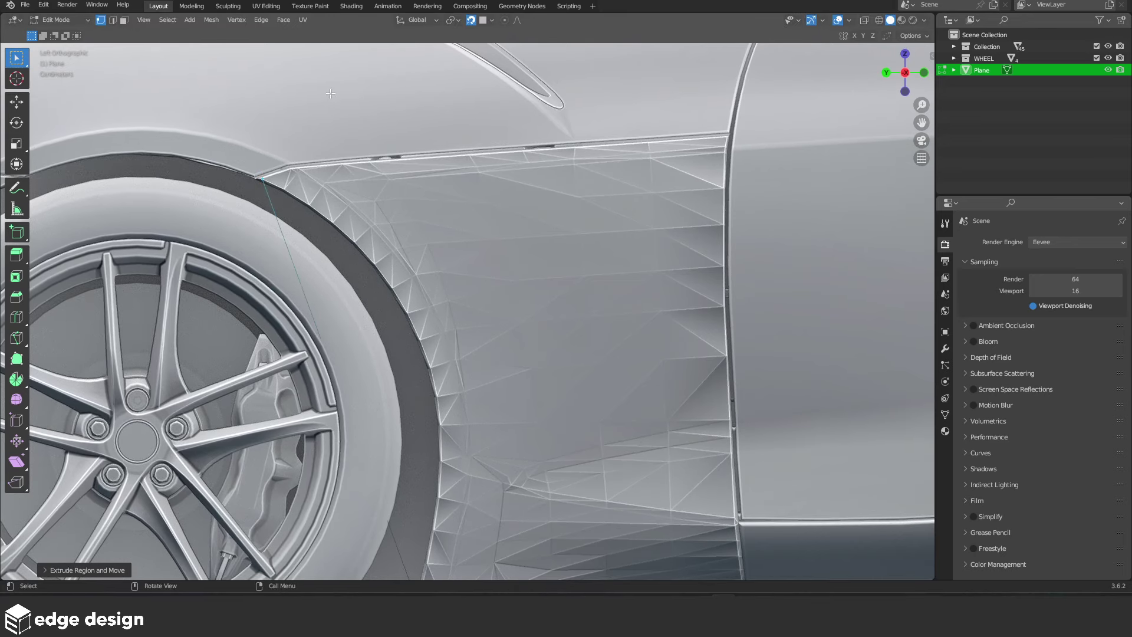
left_click(946, 331)
left_click(1015, 356)
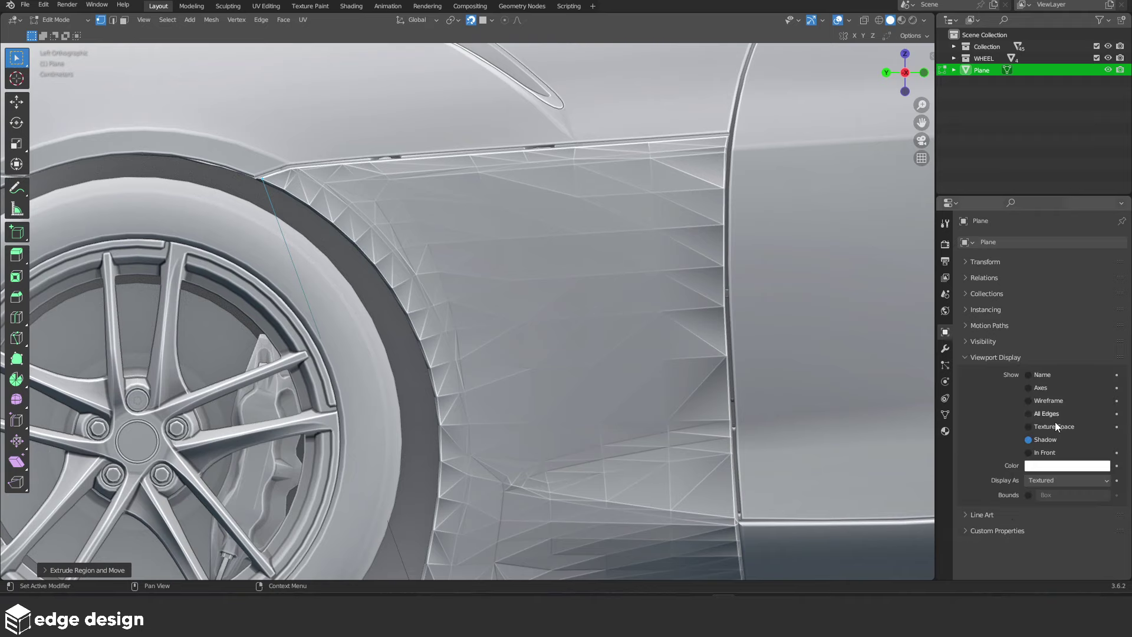
left_click(1052, 466)
left_click_drag(1025, 425, 1085, 424)
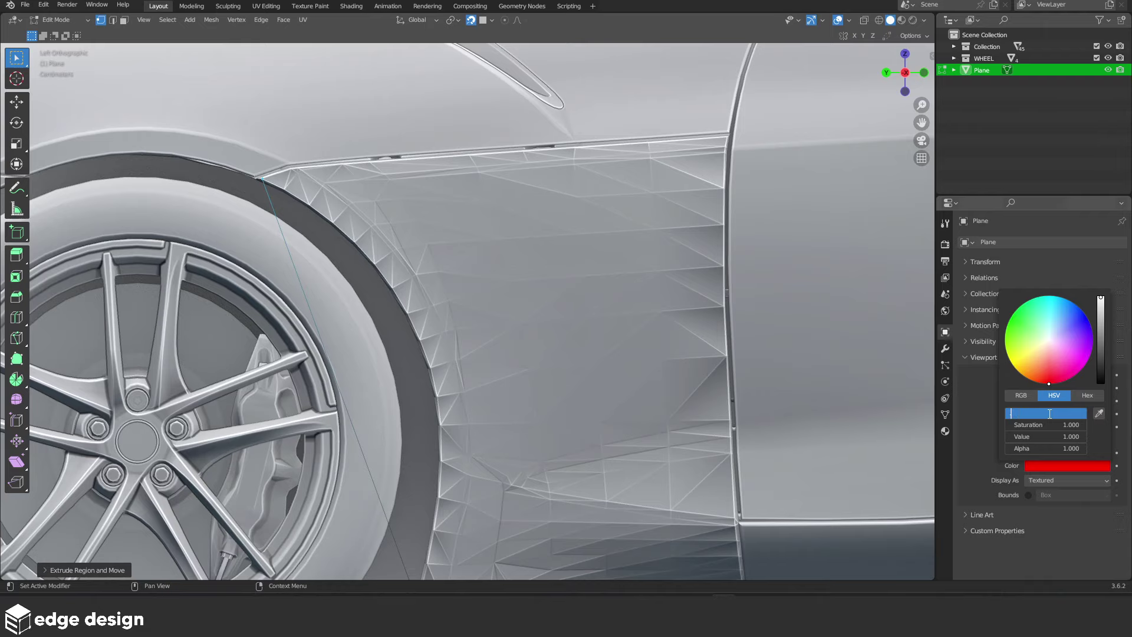
type("9")
key("Return")
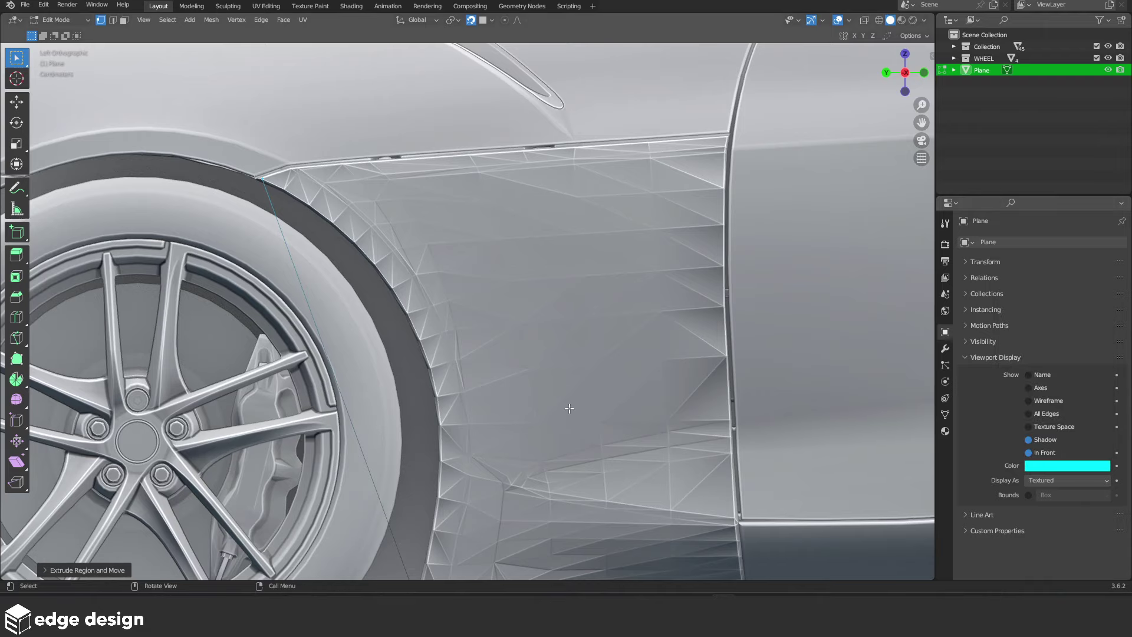
middle_click_drag(372, 403, 429, 300, "shift")
key("ctrl+r")
Loop-cut the arch edge and slide the new vertices into place
left_click(410, 295)
right_click(437, 306)
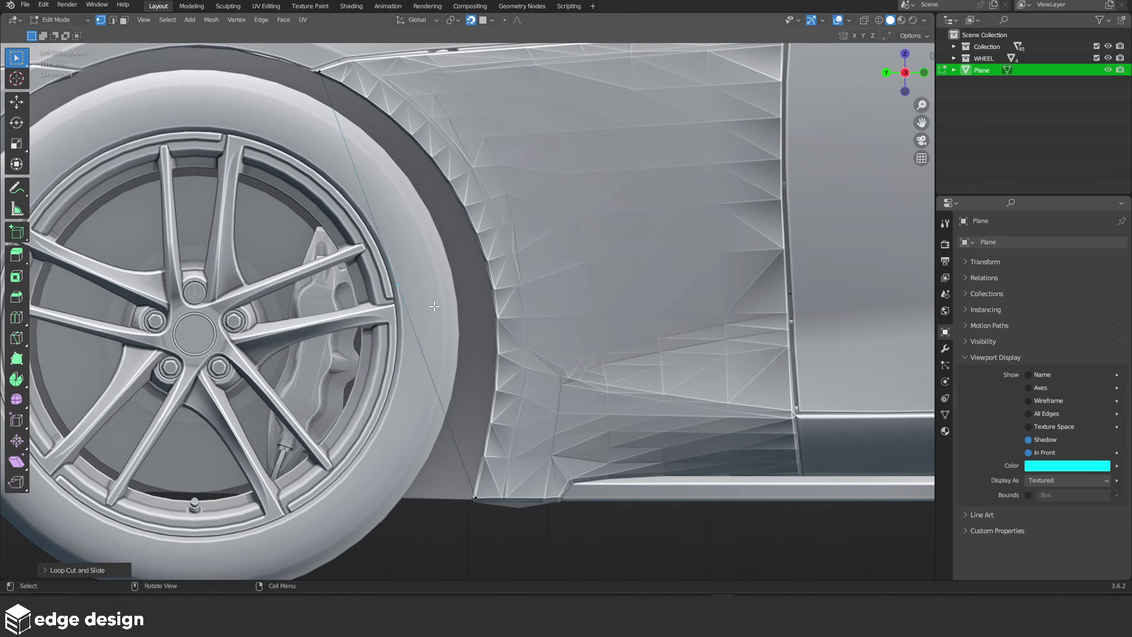
key("g")
left_click(519, 269)
scroll(489, 295, "up", 1)
scroll(492, 352, "up", 1)
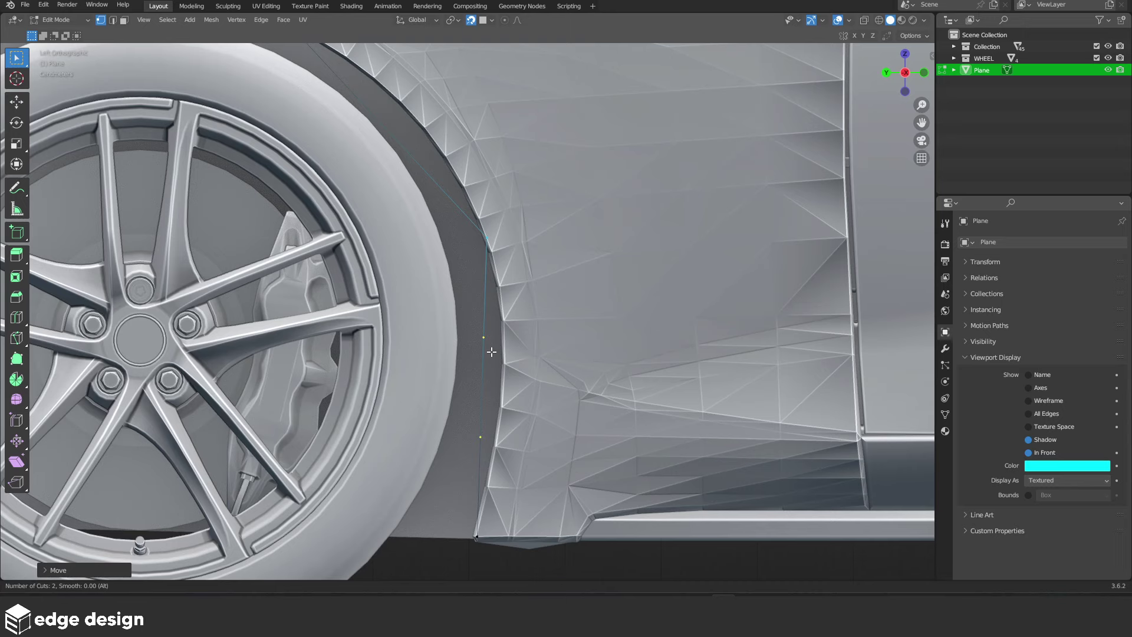
left_click(492, 352)
scroll(492, 352, "up", 2)
right_click(515, 407)
Reposition vertices so they sit on the wheel arch edge
key("g")
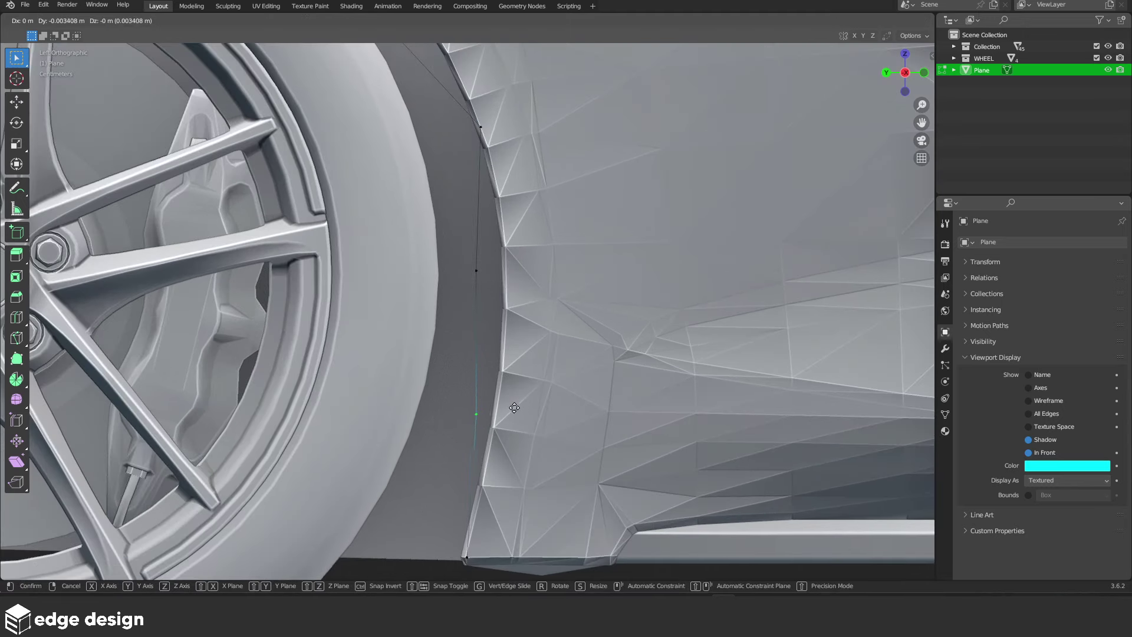
left_click(533, 409)
left_click(475, 268)
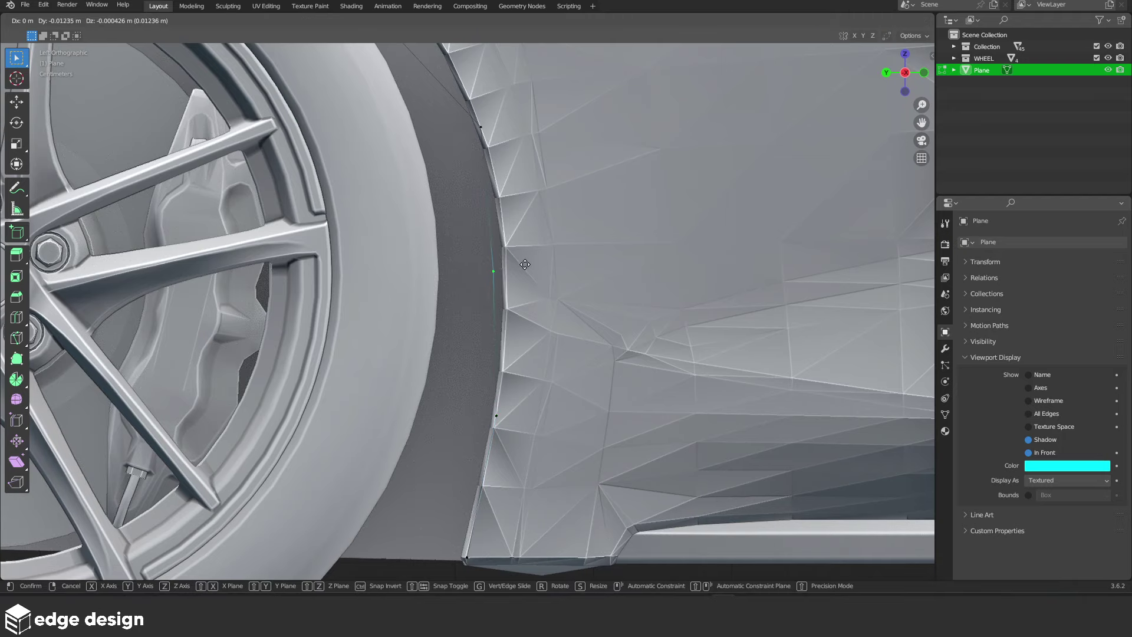
key("g")
left_click(537, 265)
scroll(536, 265, "down", 4)
scroll(460, 283, "up", 2)
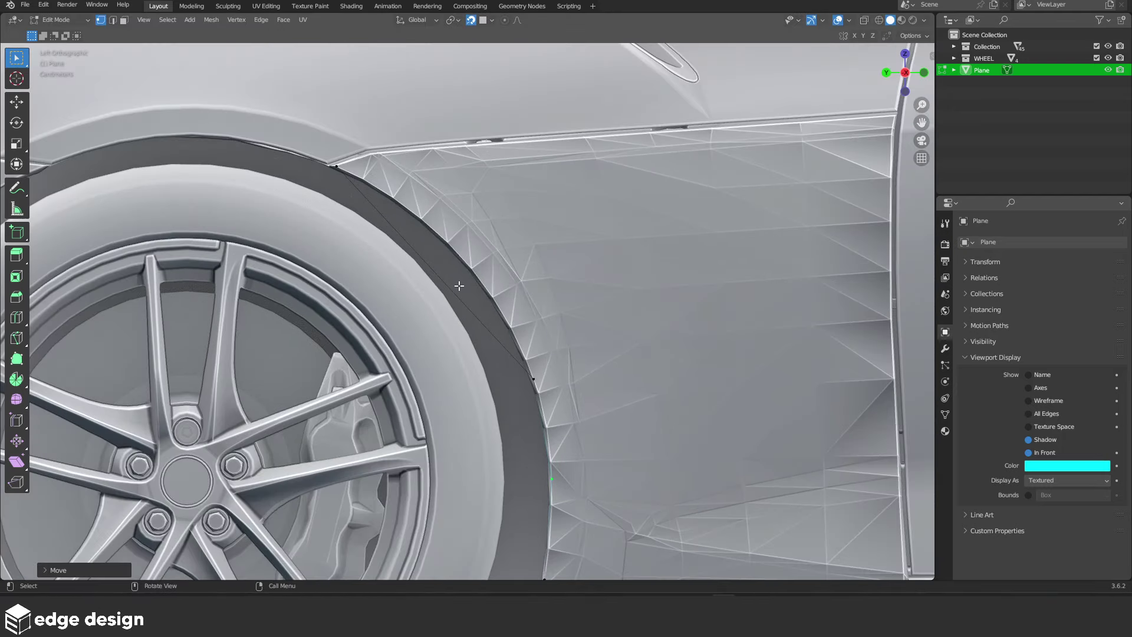
Add another edge loop and move two vertices up along the arch
key("ctrl+r")
scroll(452, 289, "up", 2)
left_click(493, 310)
key("g")
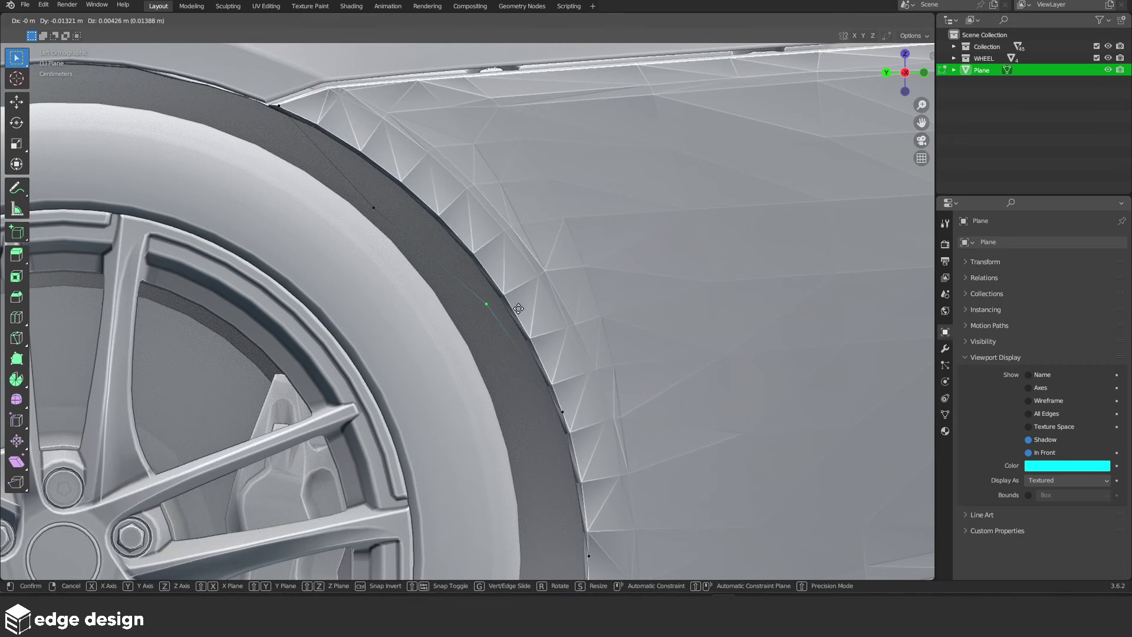
left_click(536, 302)
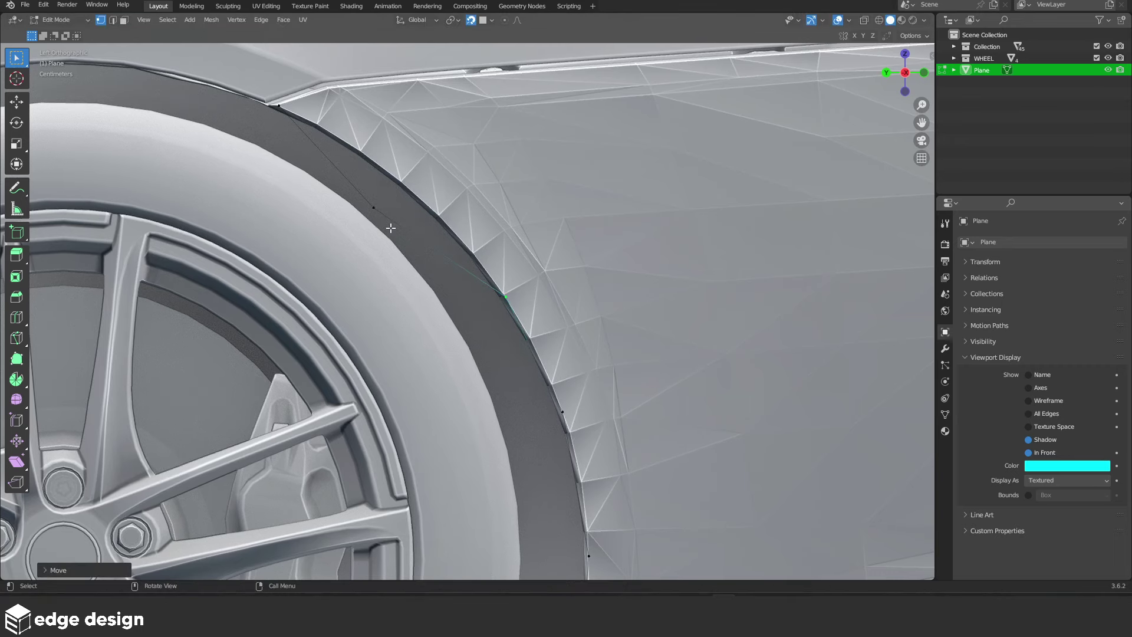
left_click(375, 208)
key("g")
left_click(460, 206)
scroll(460, 207, "down", 10)
Move a vertex along the bottom edge at the lower arch corner
mouse_move(460, 206)
middle_mouse_down("shift")
mouse_move(495, 407)
mouse_move(477, 400)
middle_mouse_up("shift")
scroll(495, 407, "up", 6)
scroll(477, 401, "up", 2)
scroll(440, 399, "up", 3)
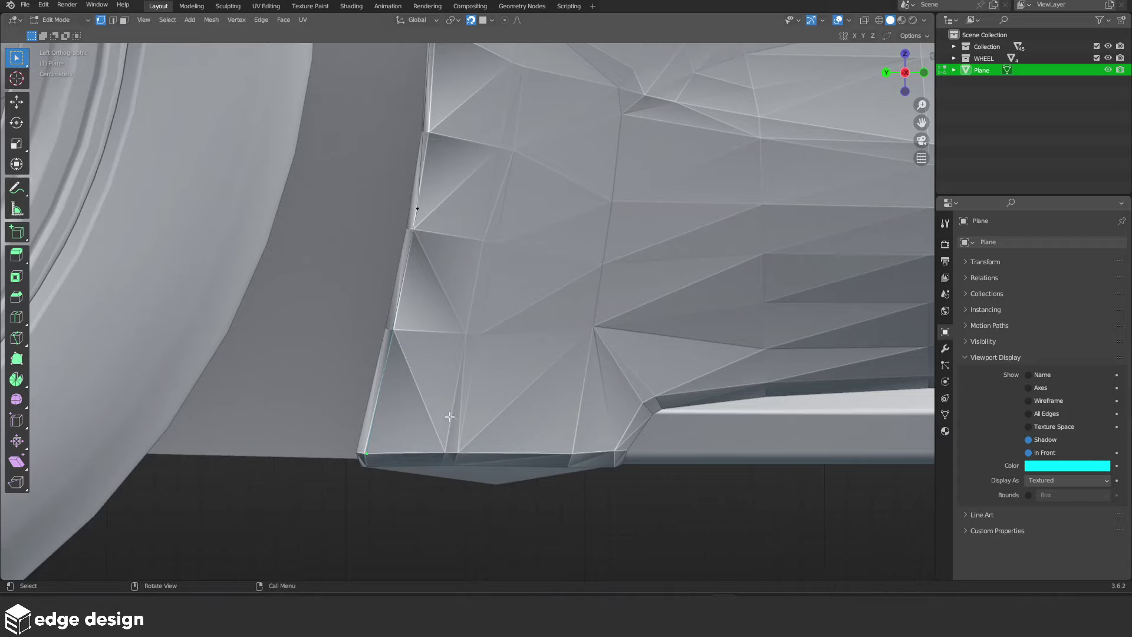
key("g")
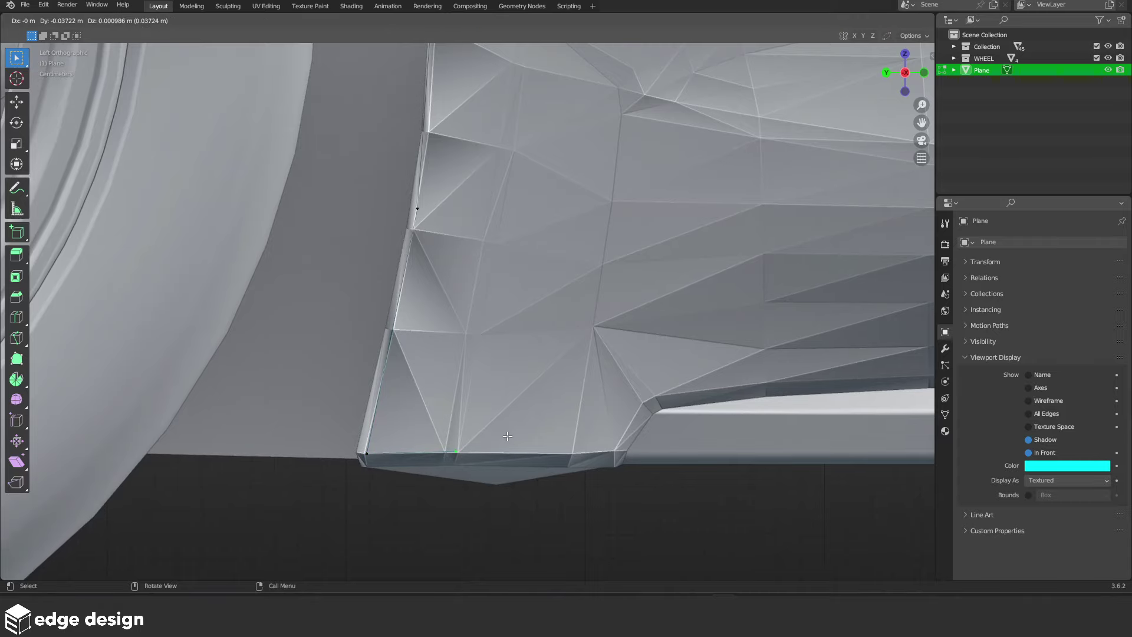
left_click(507, 436)
scroll(508, 437, "down", 5)
scroll(483, 425, "down", 2)
scroll(492, 476, "up", 2)
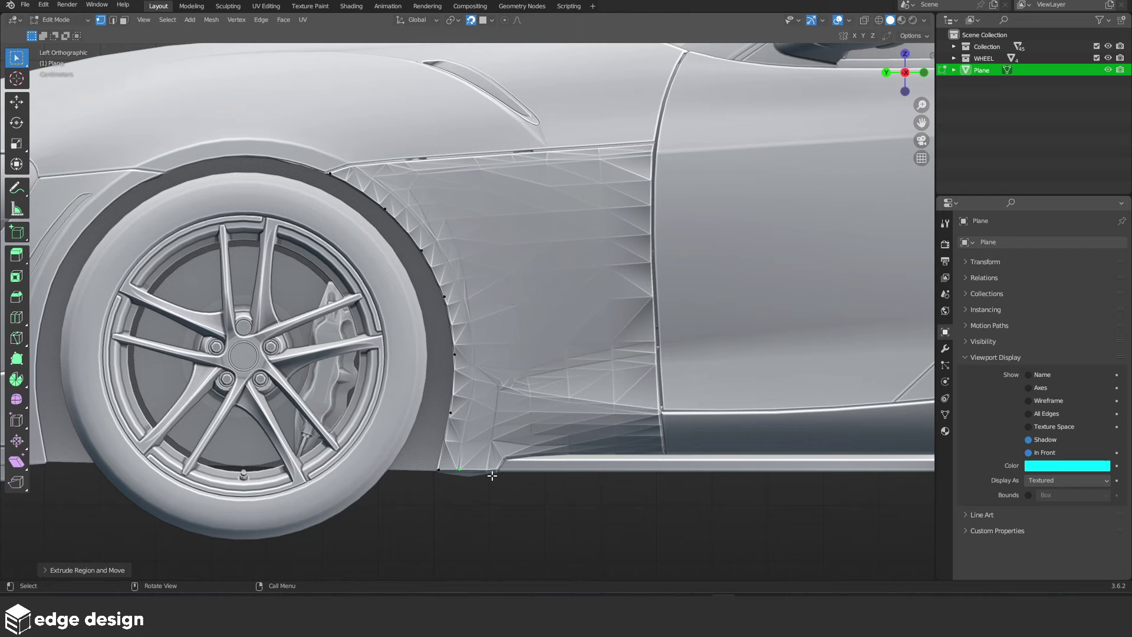
scroll(493, 476, "up", 2)
Extrude a vertex up the arch, loop-cut the strip, and fill two quads
key("e")
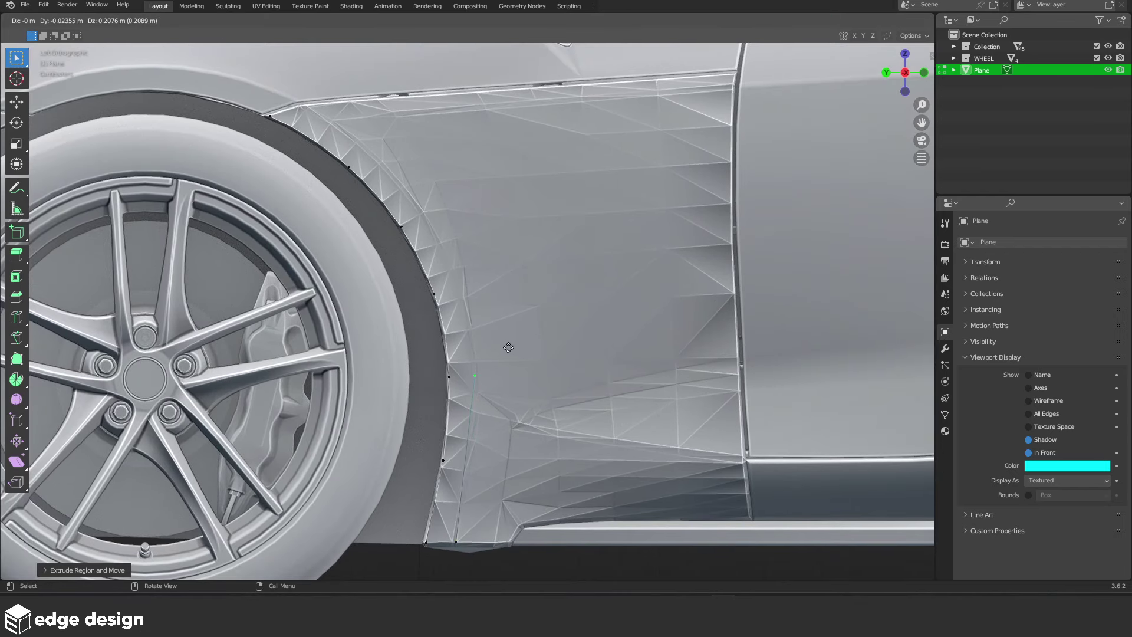
left_click(508, 348)
scroll(509, 348, "up", 2)
key("ctrl+r")
left_click(449, 315)
right_click(449, 315)
key("g")
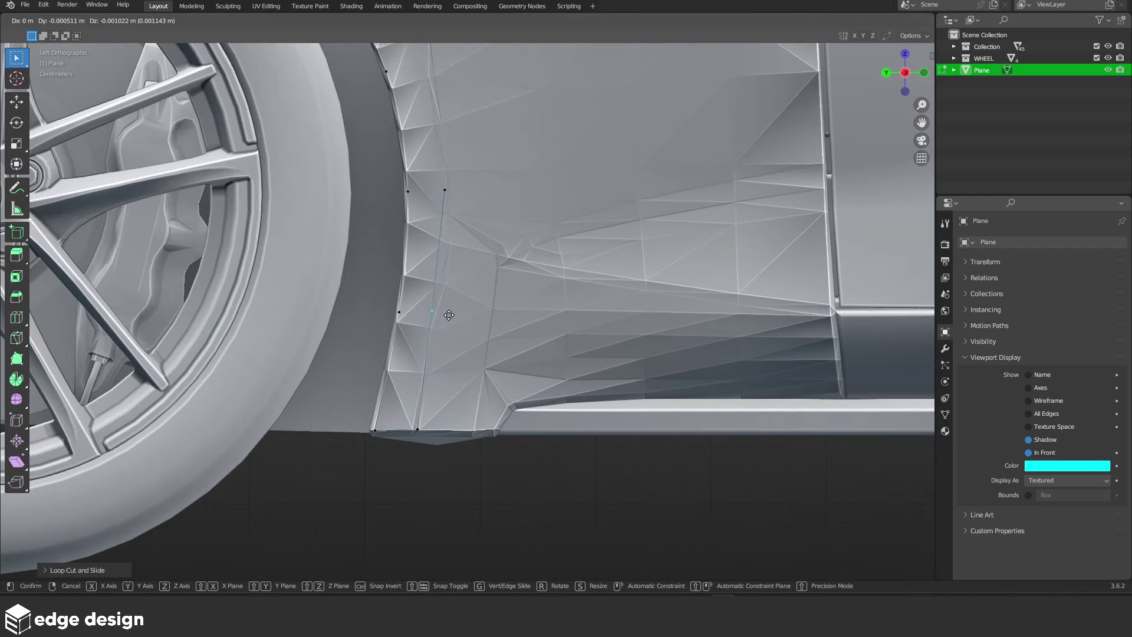
left_click(453, 317)
key("f")
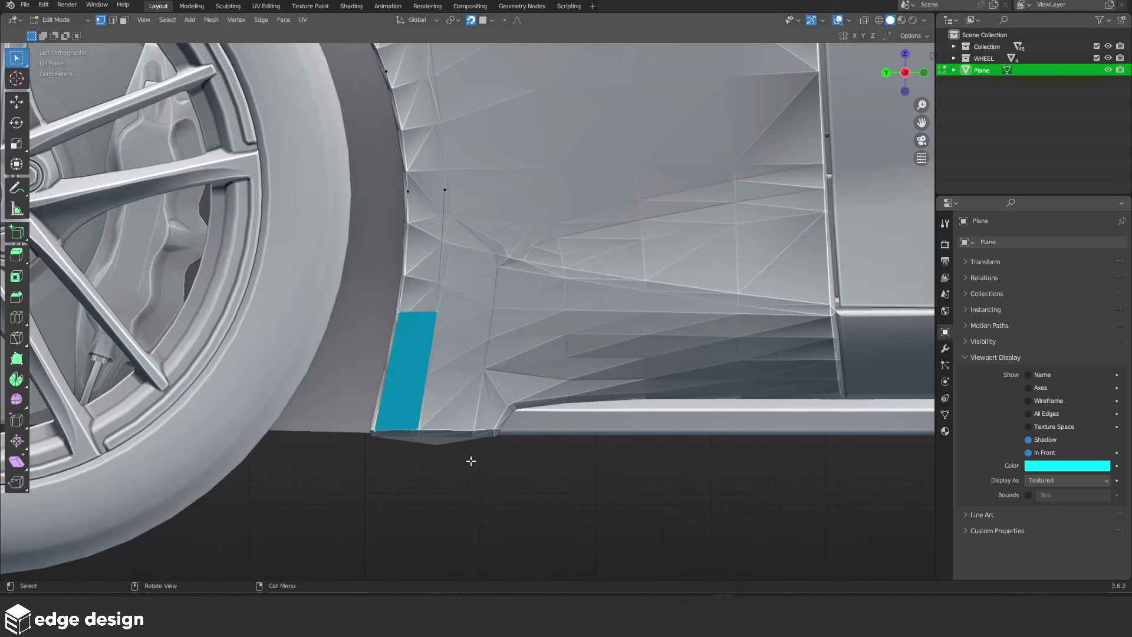
key("f")
Extrude two more vertices up the arch, filling a quad after each
mouse_move(461, 253)
middle_mouse_down("shift")
mouse_move(466, 310)
mouse_move(452, 370)
middle_mouse_up("shift")
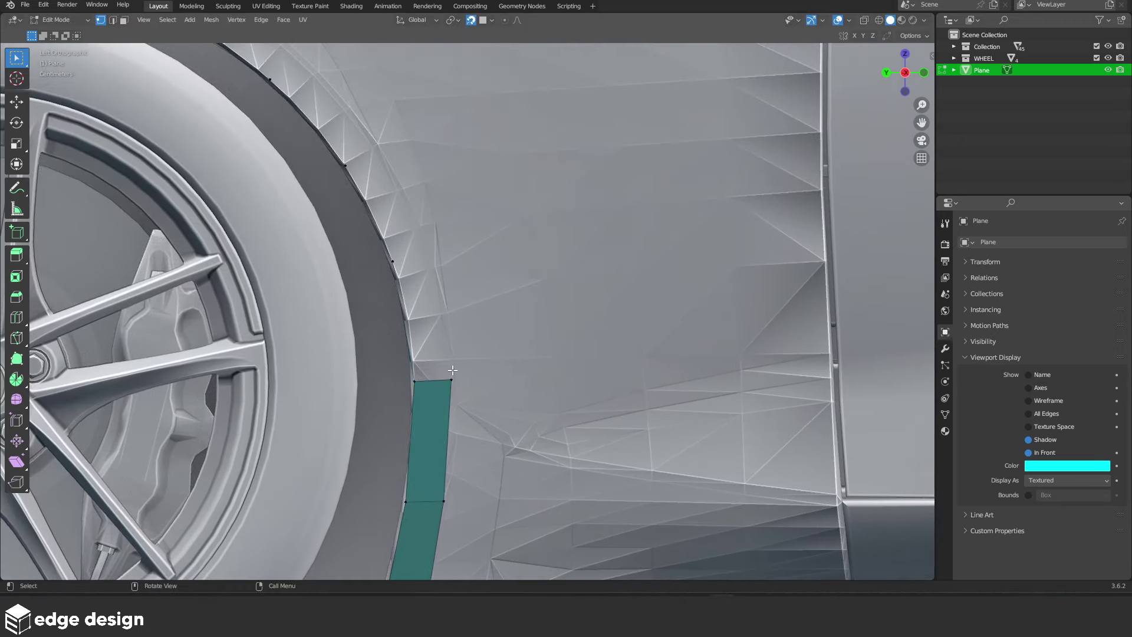
key("e")
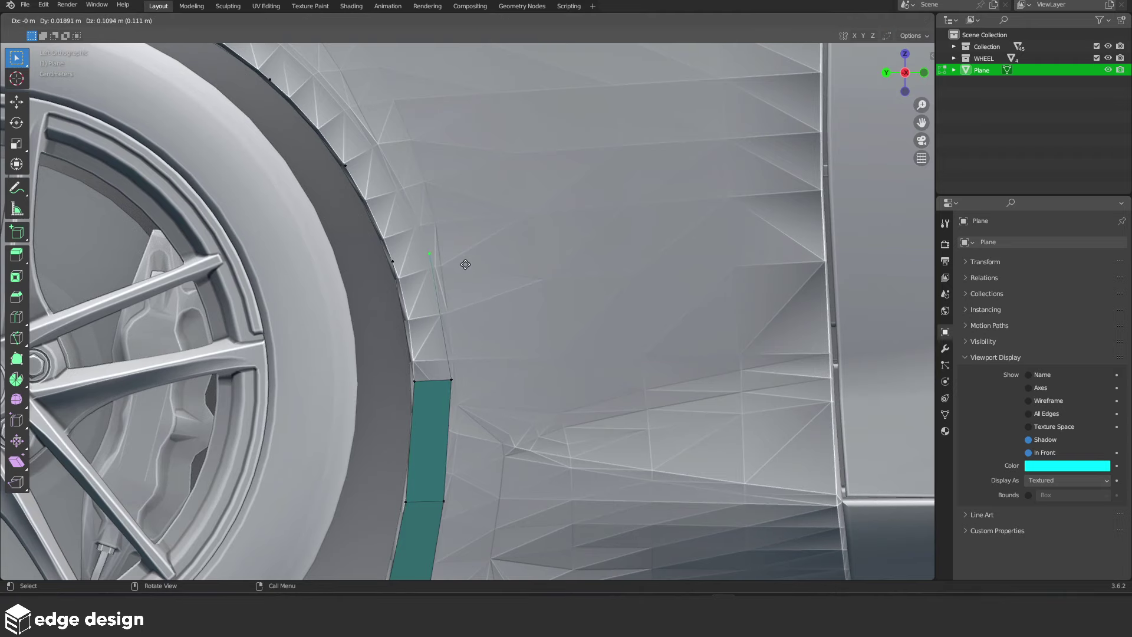
left_click(465, 264)
left_click_drag(374, 316, 417, 417)
key("f")
middle_click_drag(413, 260, 474, 407, "shift")
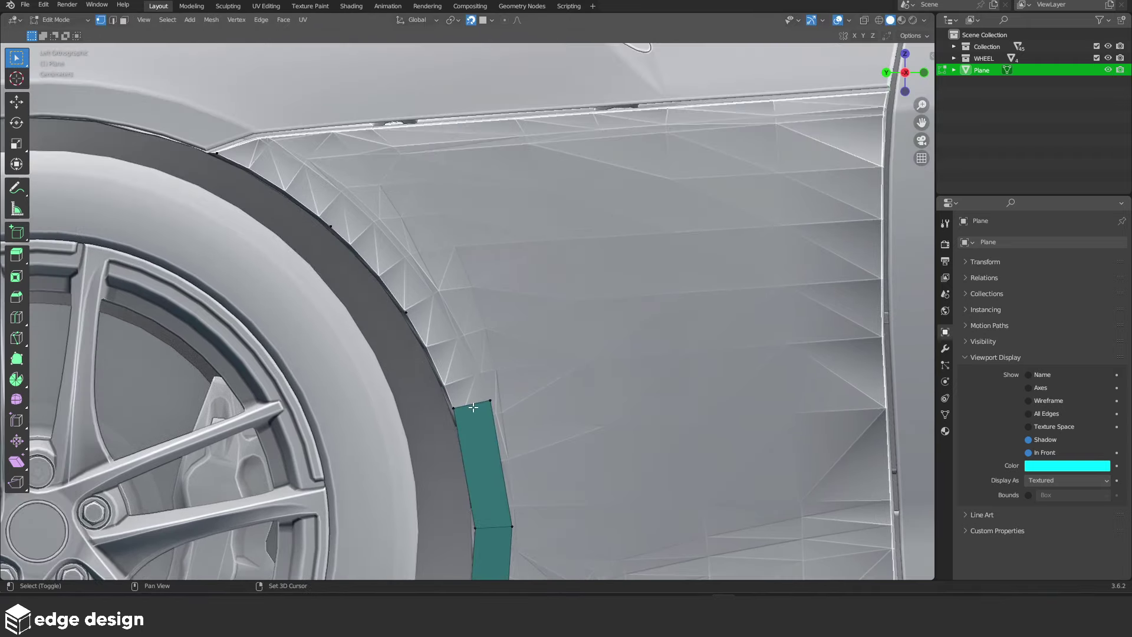
left_click(490, 400)
key("e")
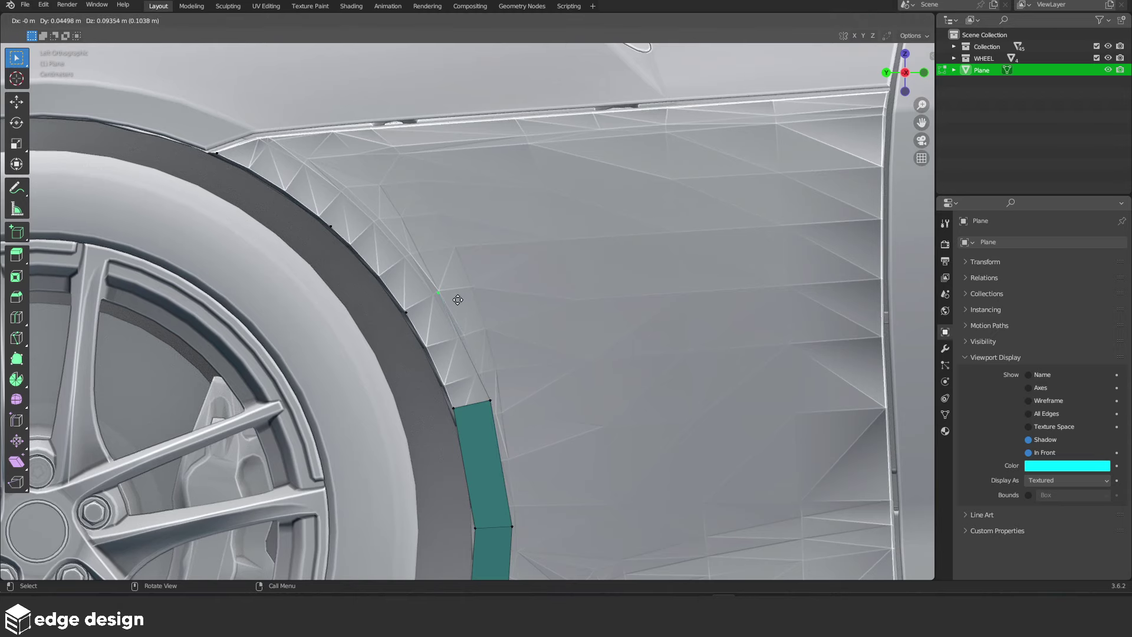
left_click(458, 299)
key("f")
Extrude to the fender top, snap a vertex onto the arch, and fill the remaining faces
scroll(594, 477, "up", 2)
scroll(595, 477, "up", 2)
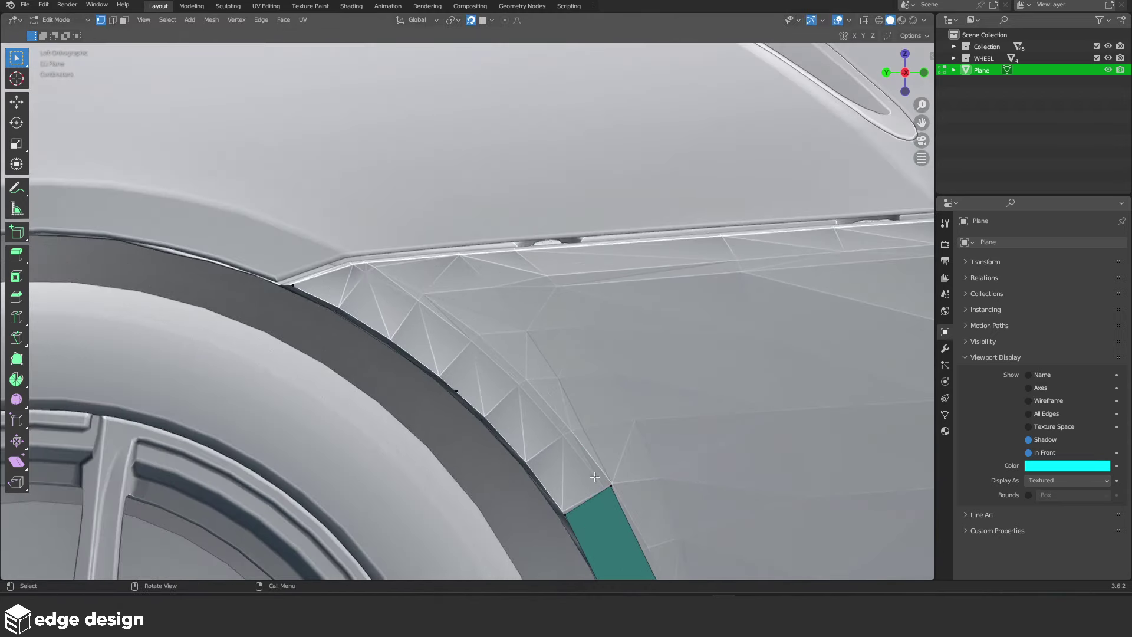
key("e")
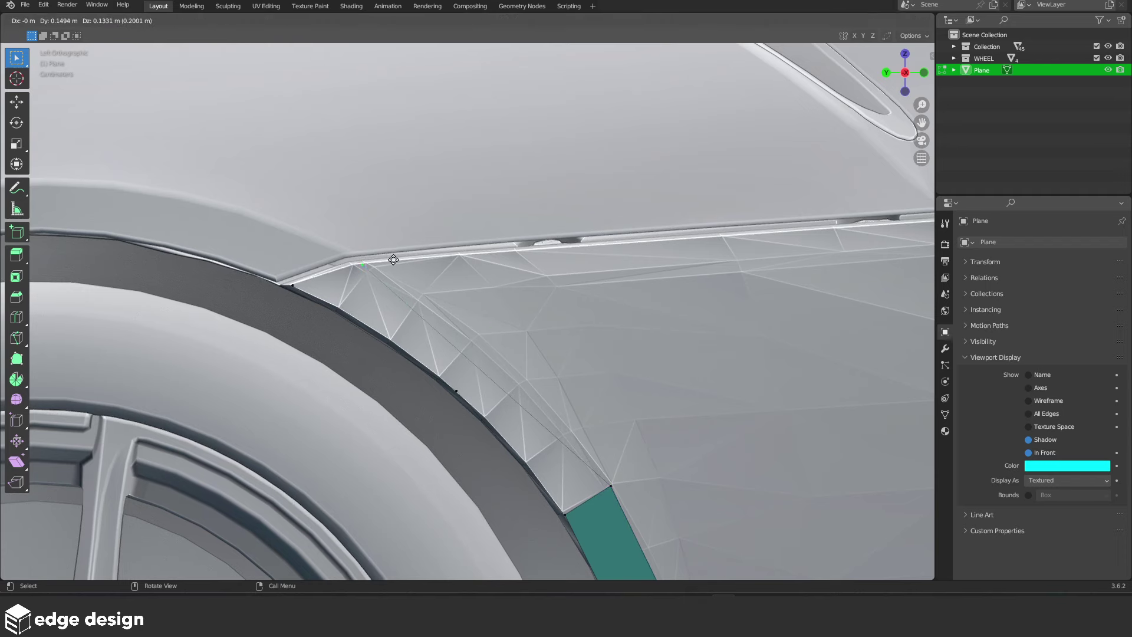
left_click(402, 251)
left_click(498, 361)
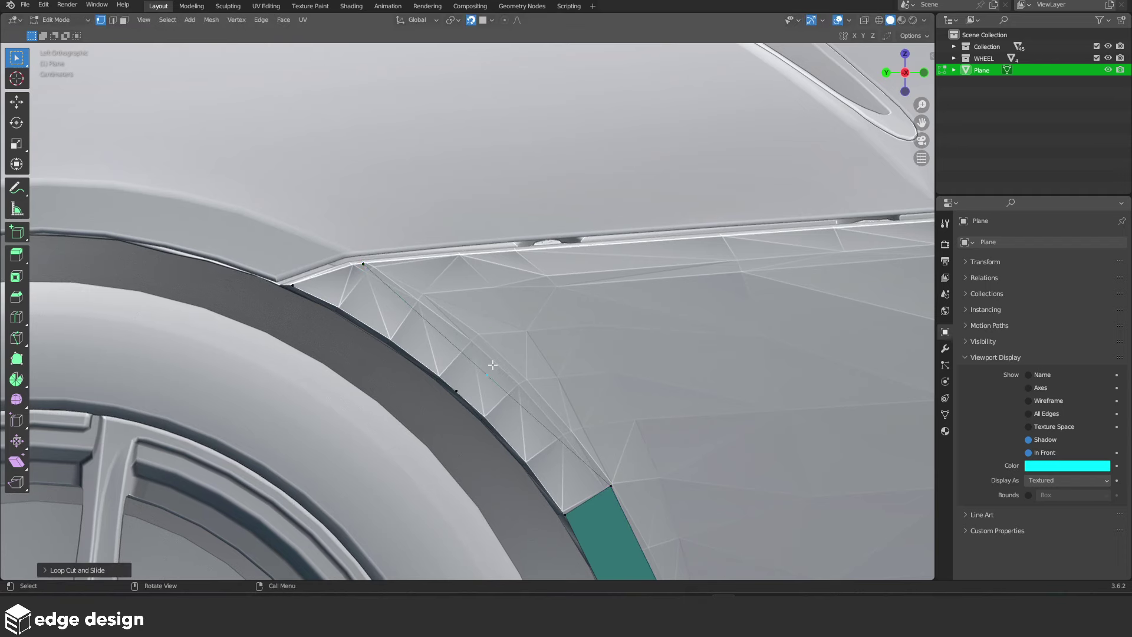
key("g")
left_click(507, 351)
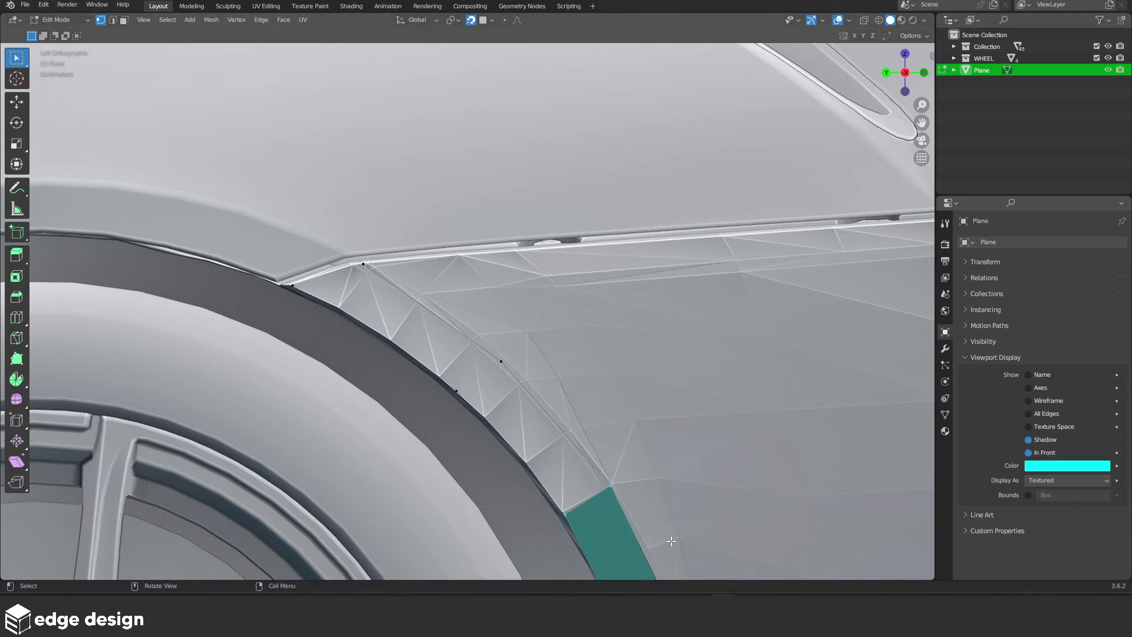
key("f")
key("f")
key("f")
scroll(606, 454, "down", 5)
middle_click_drag(606, 453, 511, 327, "shift")
scroll(559, 407, "up", 2)
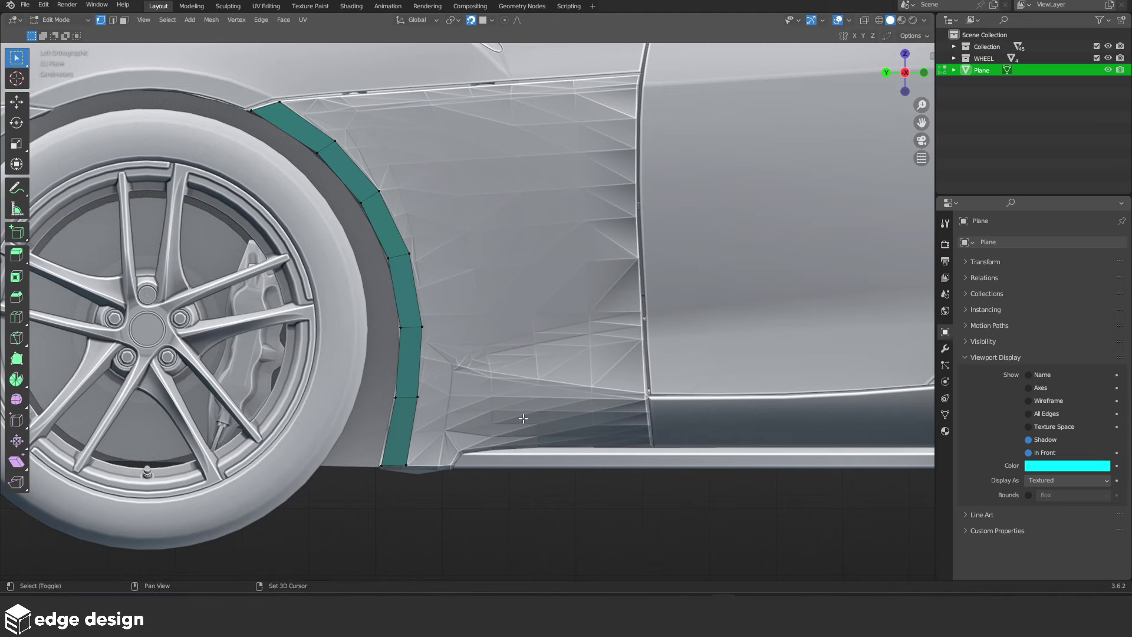
Extrude the sill vertex to the door seam and raise the new end vertex
scroll(555, 418, "up", 2)
key("e")
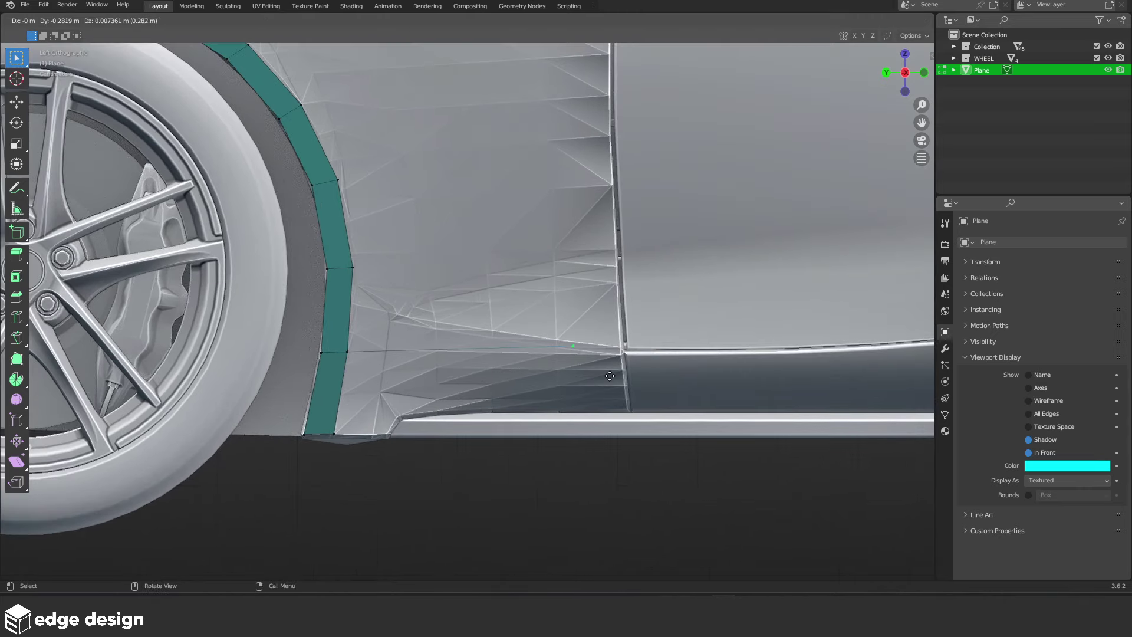
left_click(653, 382)
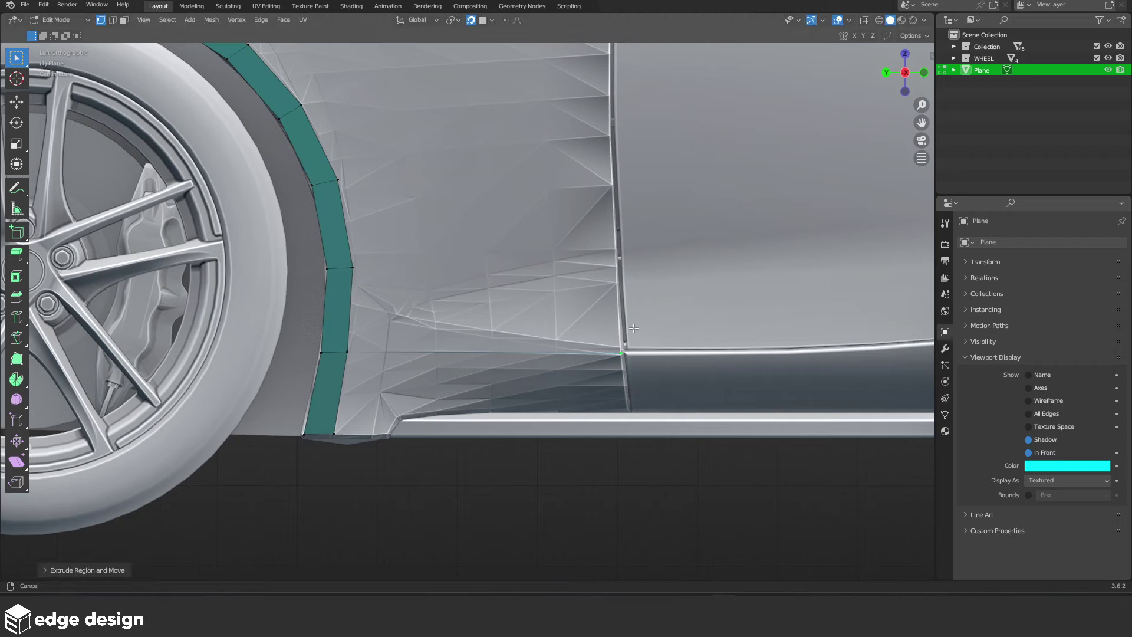
scroll(648, 401, "up", 2)
scroll(643, 425, "up", 1)
key("g")
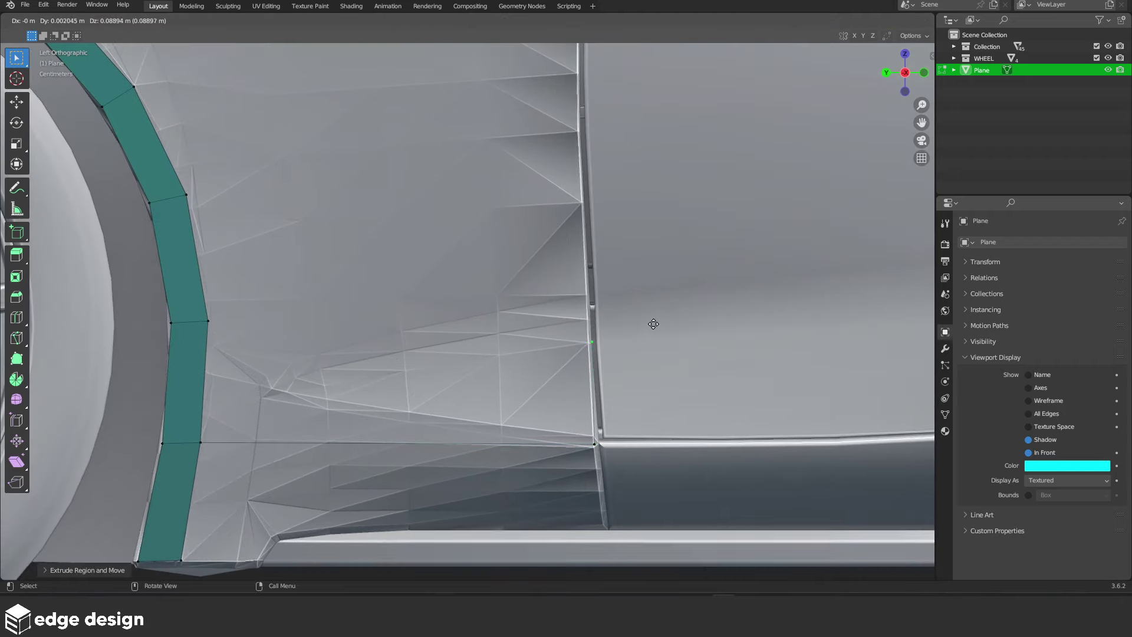
left_click(648, 293)
Place vertices up the door seam, then start a loop cut along the new edge
scroll(639, 419, "down", 1)
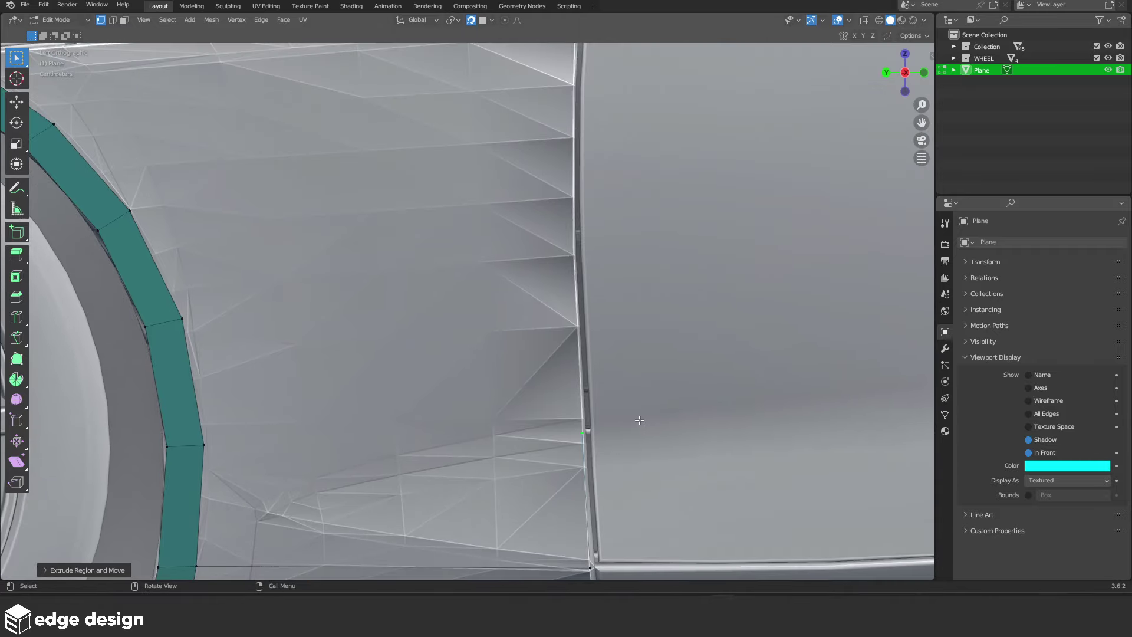
scroll(620, 439, "down", 2)
scroll(596, 460, "up", 2)
key("g")
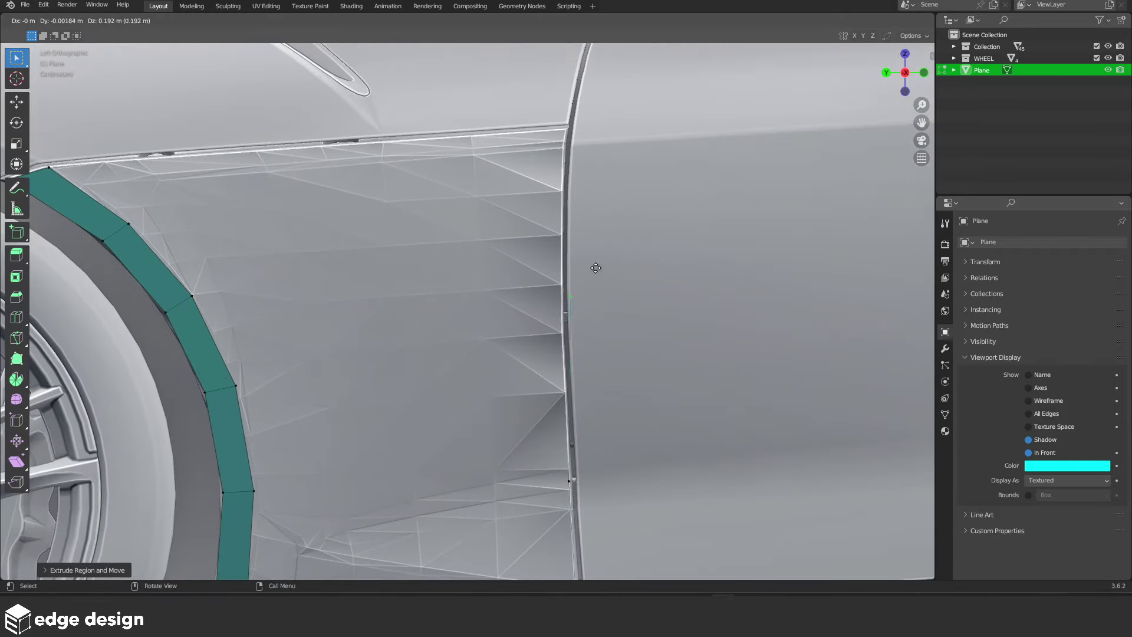
left_click(590, 121)
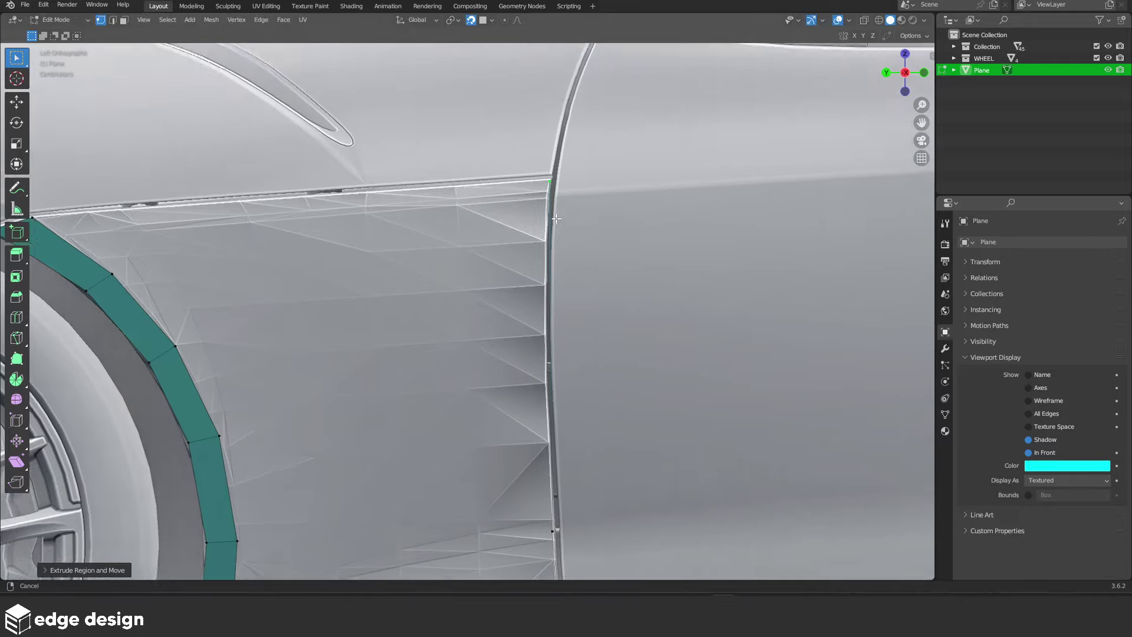
scroll(558, 479, "up", 4)
scroll(558, 479, "up", 1)
key("g")
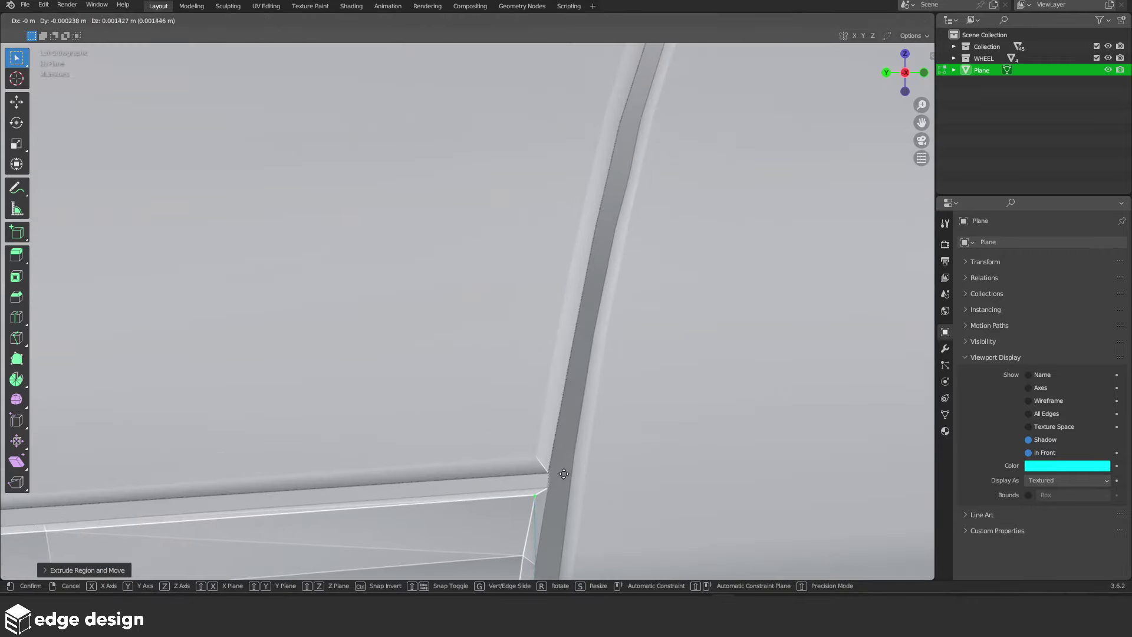
left_click(564, 474)
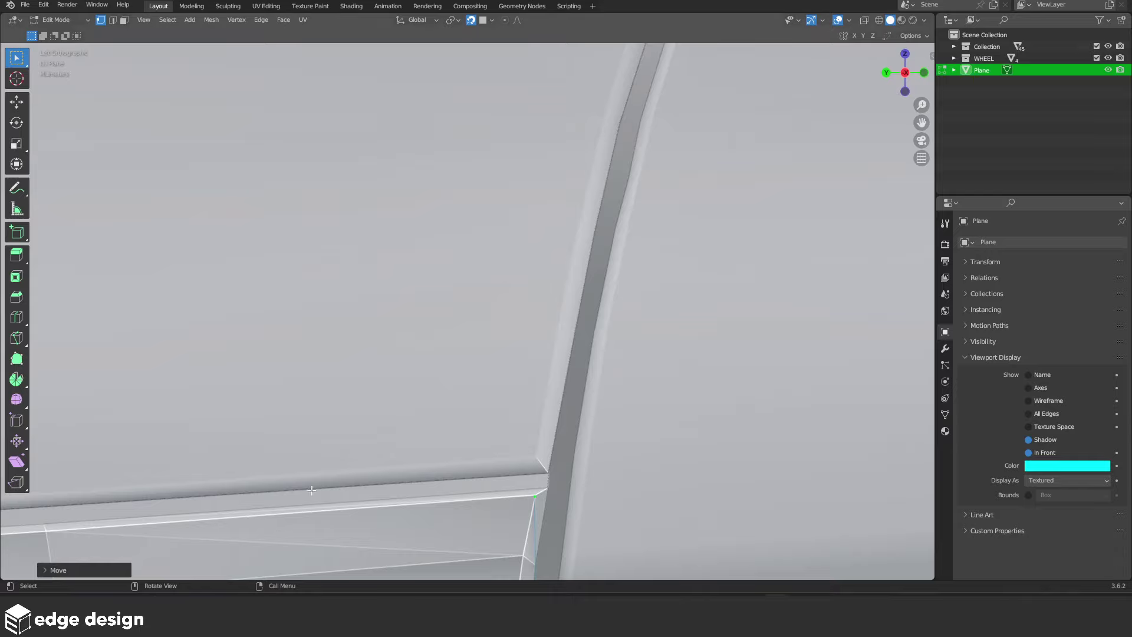
mouse_move(617, 497)
middle_mouse_down("ctrl")
mouse_move(505, 332)
mouse_move(501, 284)
middle_mouse_up("ctrl")
key("ctrl+r")
Place a centred loop cut and align its new vertices onto the door seam
left_click(497, 259)
right_click(498, 259)
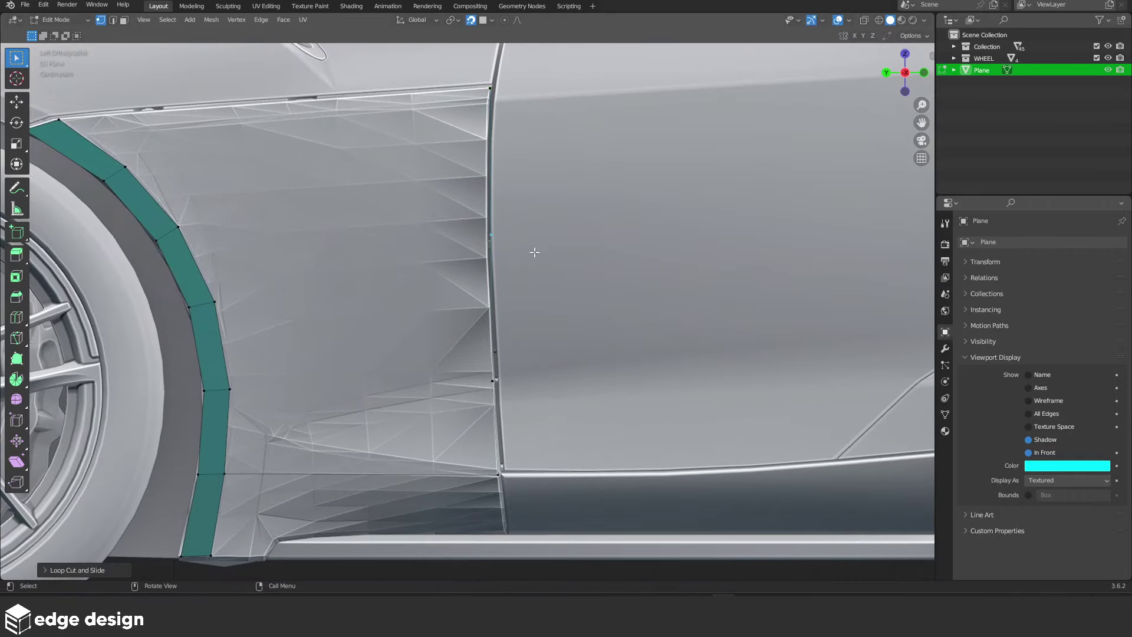
scroll(535, 252, "down", 1)
key("g")
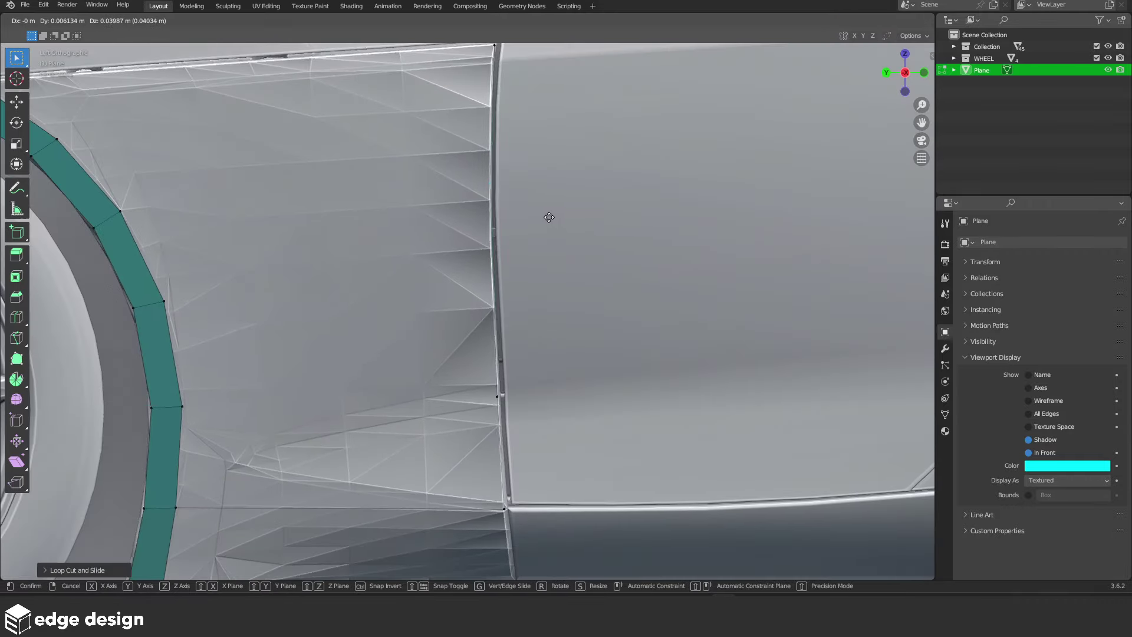
left_click(547, 216)
middle_click_drag(558, 218, 589, 357, "shift")
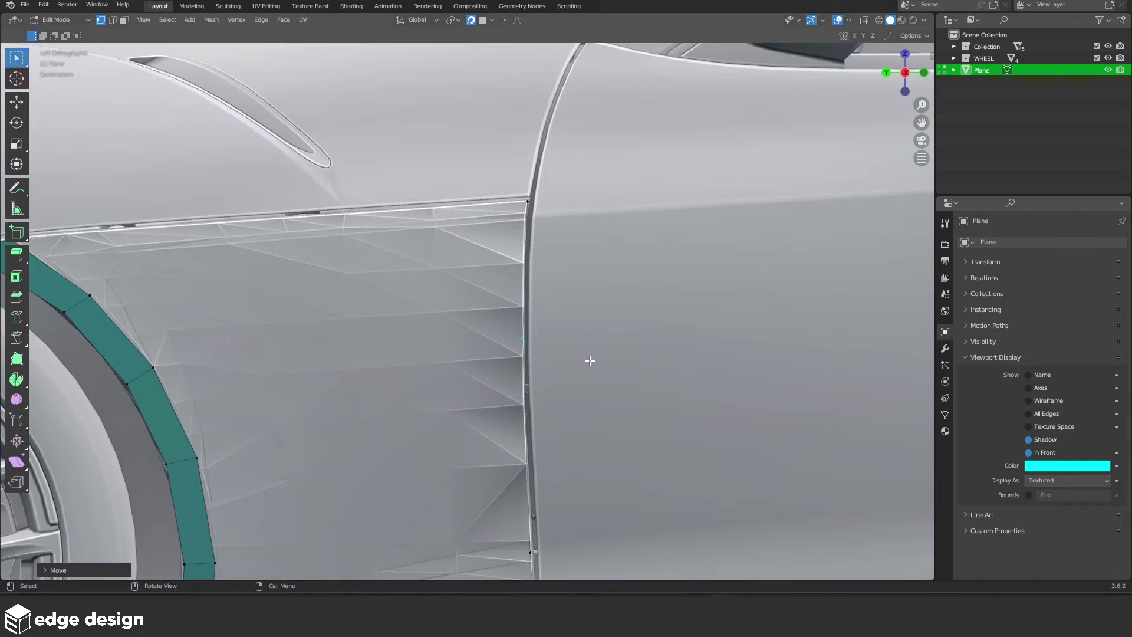
scroll(614, 314, "up", 4)
key("g")
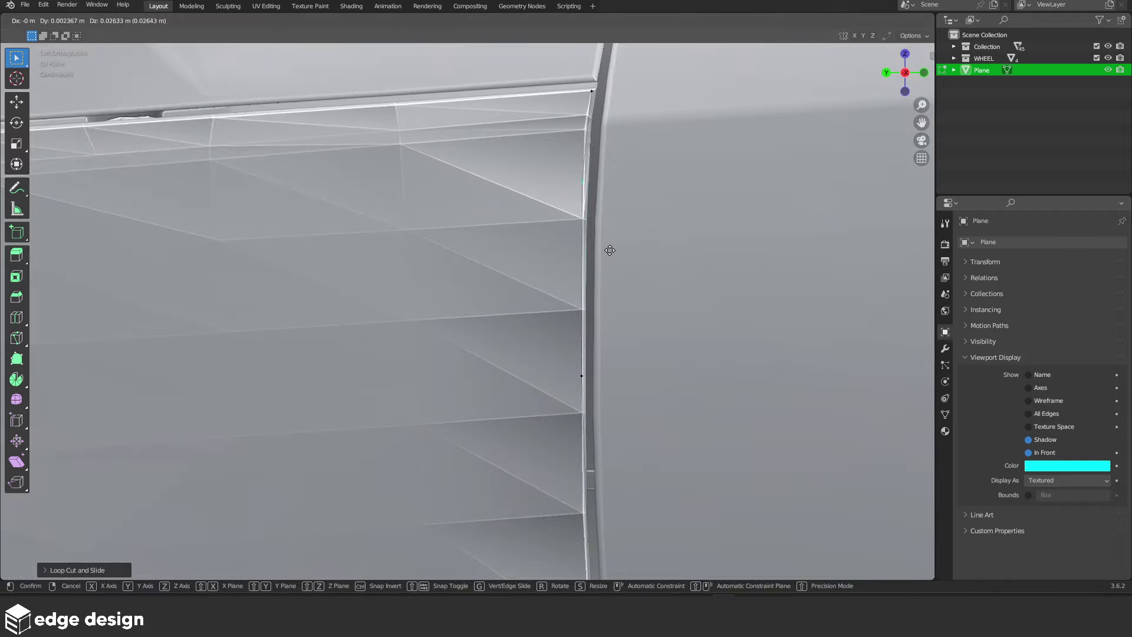
left_click(614, 208)
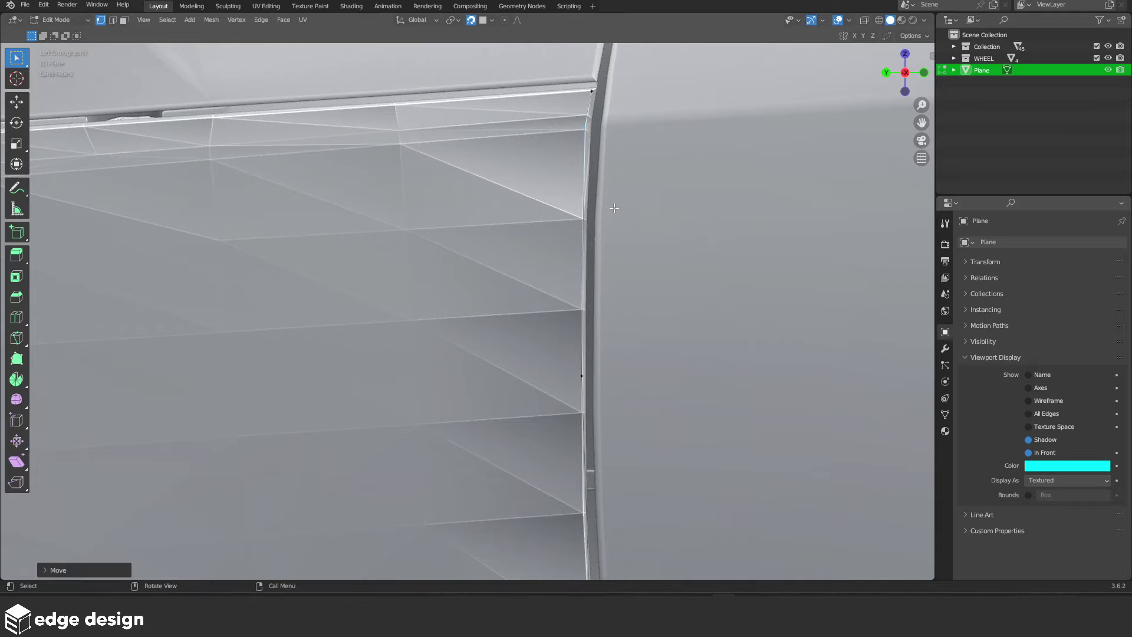
Add another edge loop and set its vertices onto the door seam
scroll(589, 319, "down", 5)
scroll(589, 322, "up", 1)
scroll(566, 379, "up", 2)
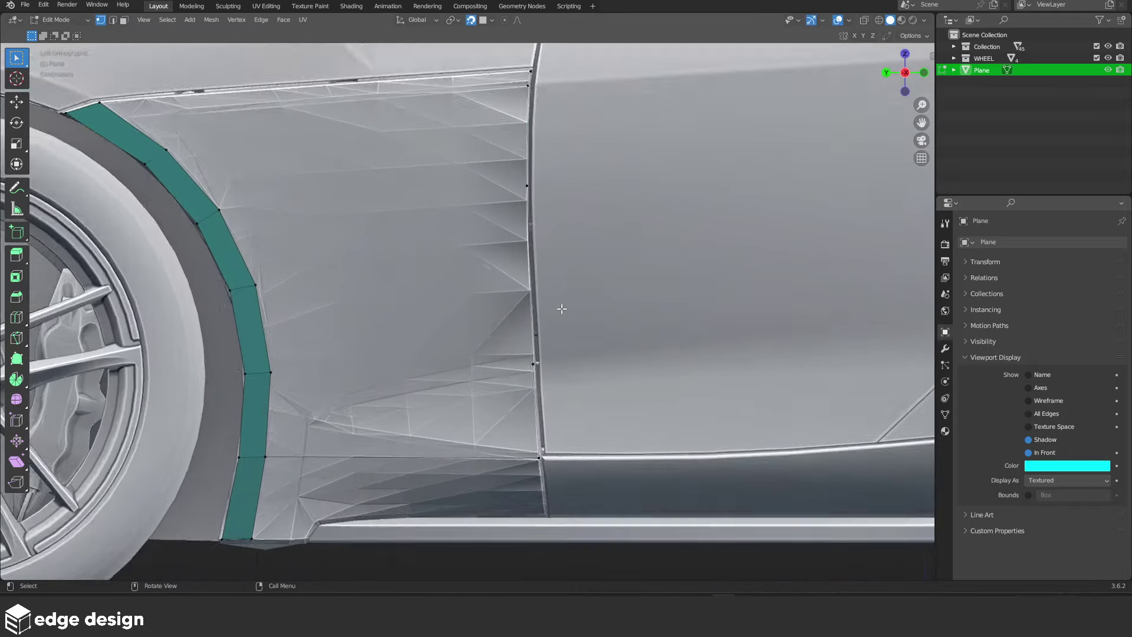
scroll(549, 283, "up", 1)
key("ctrl+r")
left_click(543, 273)
key("g")
left_click(579, 279)
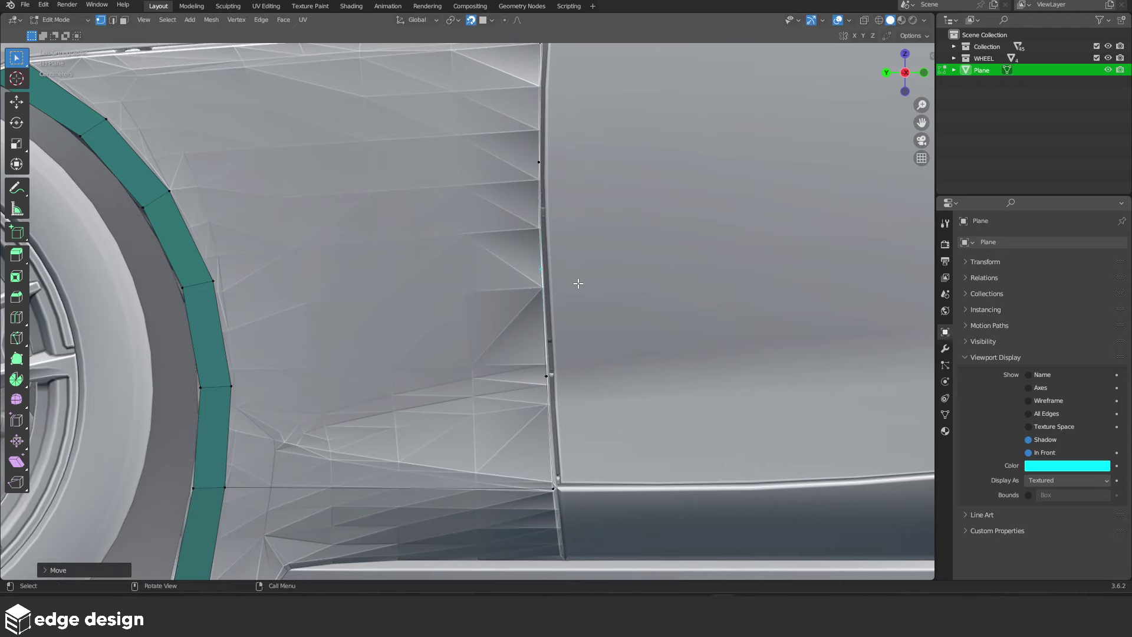
Cut a horizontal edge loop across the fender along the vent's top edge
scroll(575, 366, "down", 5, "shift")
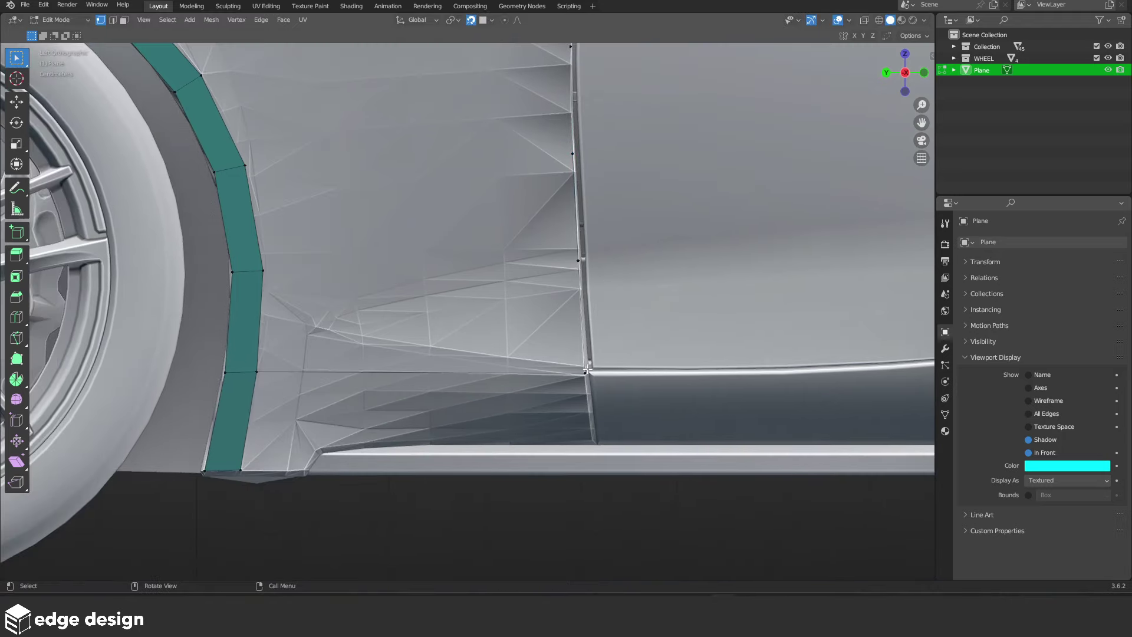
middle_click_drag(586, 369, 651, 359, "shift")
key("ctrl+r")
left_click(470, 368)
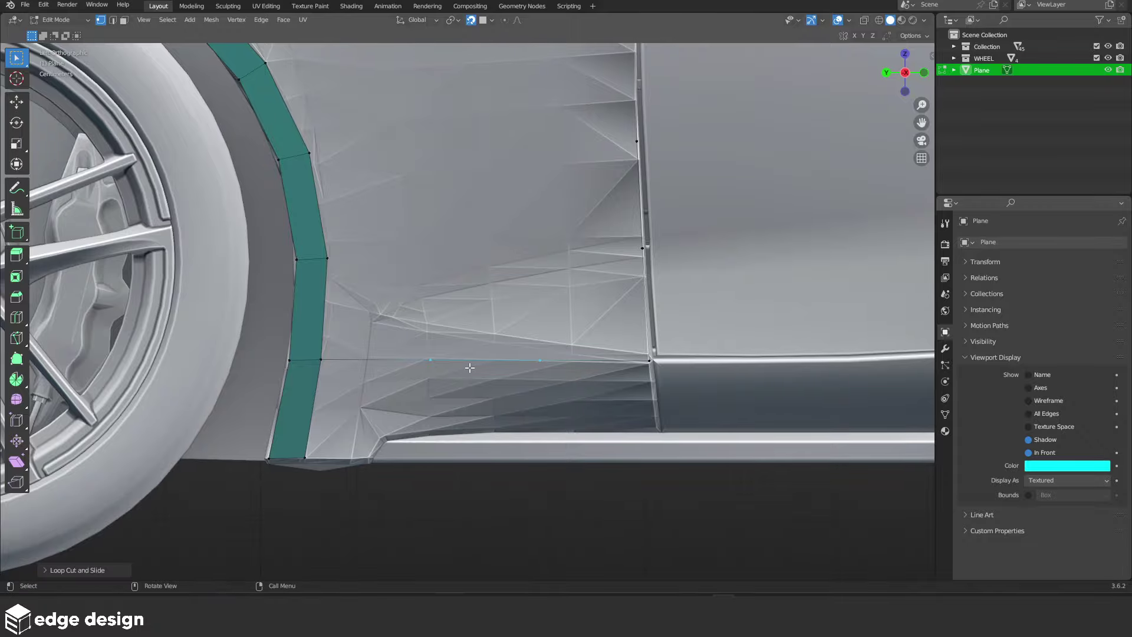
key("g")
left_click(469, 367)
mouse_move(469, 368)
middle_mouse_down()
mouse_move(501, 403)
mouse_move(576, 223)
mouse_move(616, 298)
middle_mouse_up()
Frame the sill's front corner and reposition the strip's lower vertex
scroll(625, 330, "up", 1)
scroll(644, 356, "up", 2)
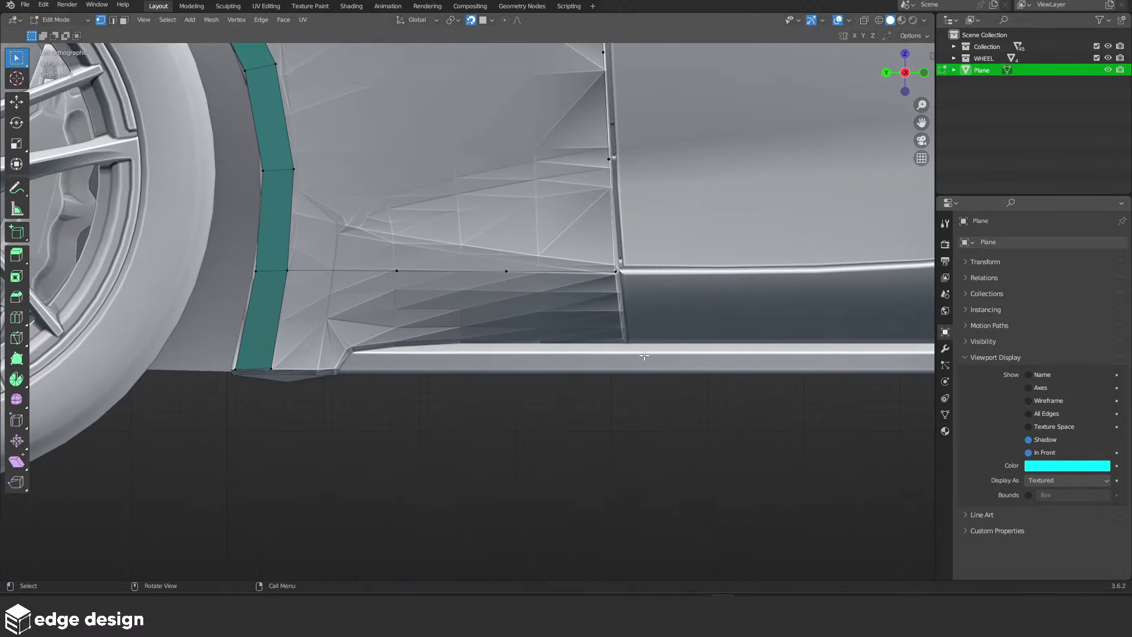
scroll(472, 306, "up", 2)
mouse_move(472, 306)
middle_mouse_down("shift")
mouse_move(283, 248)
mouse_move(354, 319)
middle_mouse_up("shift")
scroll(343, 329, "up", 2)
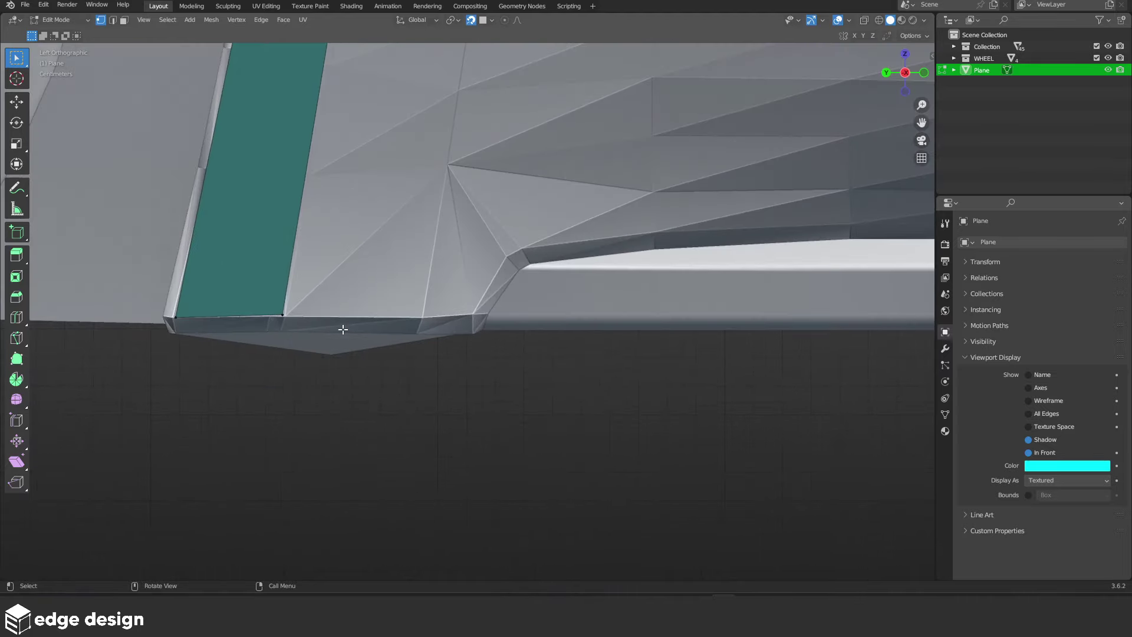
key("g")
left_click(372, 332)
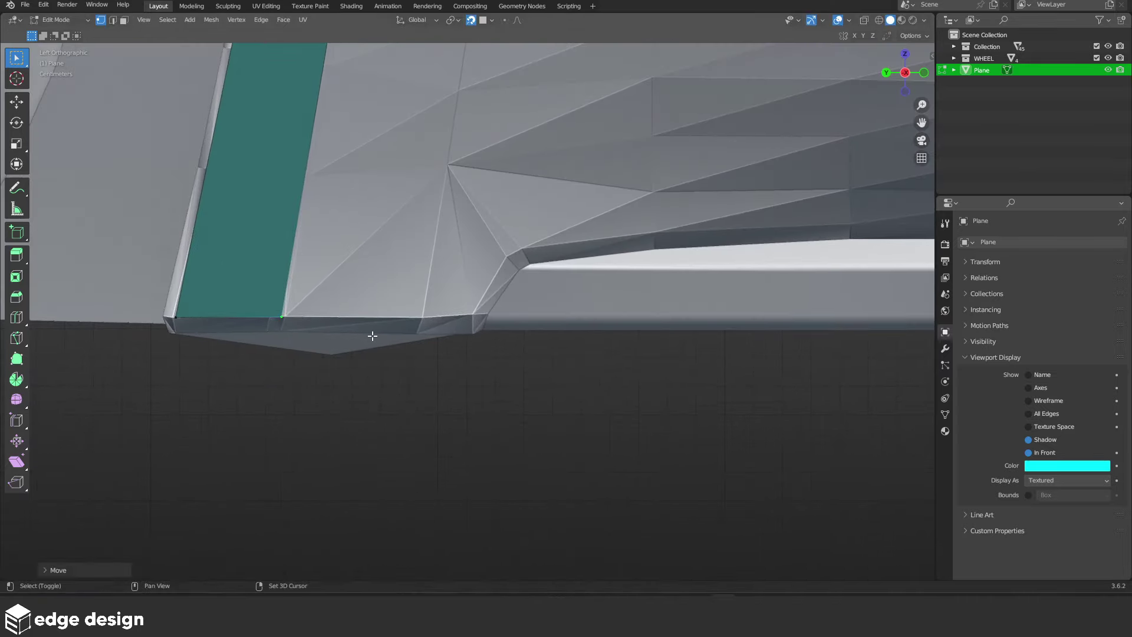
Add new vertices around the sill corner up to the vent's front corner
key("g")
left_click(561, 333)
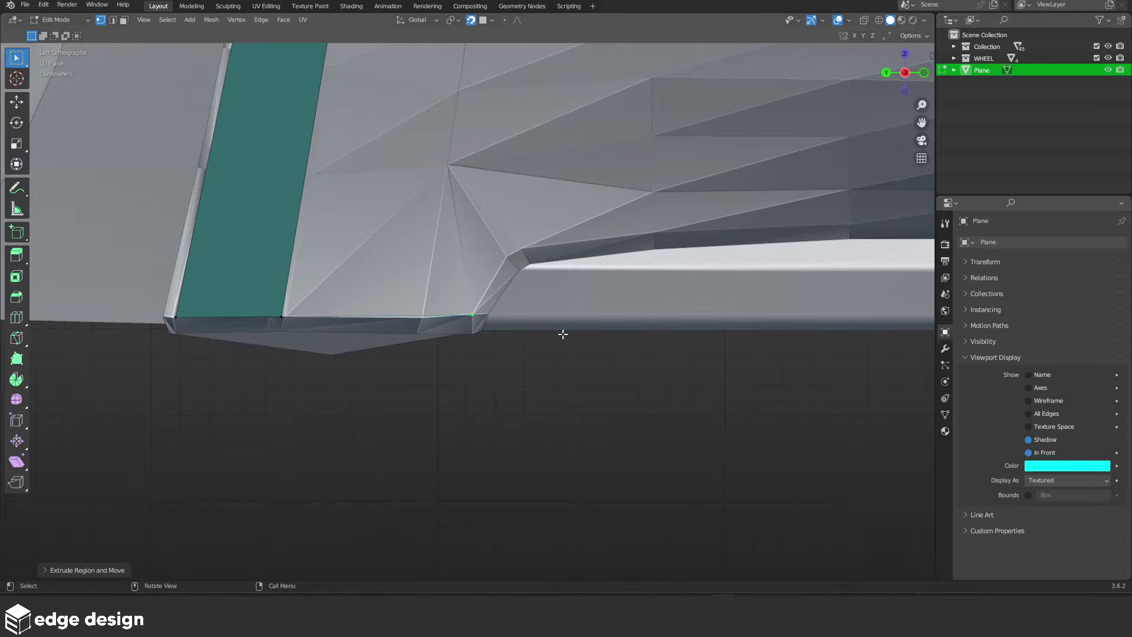
mouse_move(561, 333)
middle_mouse_down()
mouse_move(536, 407)
mouse_move(492, 328)
middle_mouse_up()
scroll(501, 341, "up", 2)
key("g")
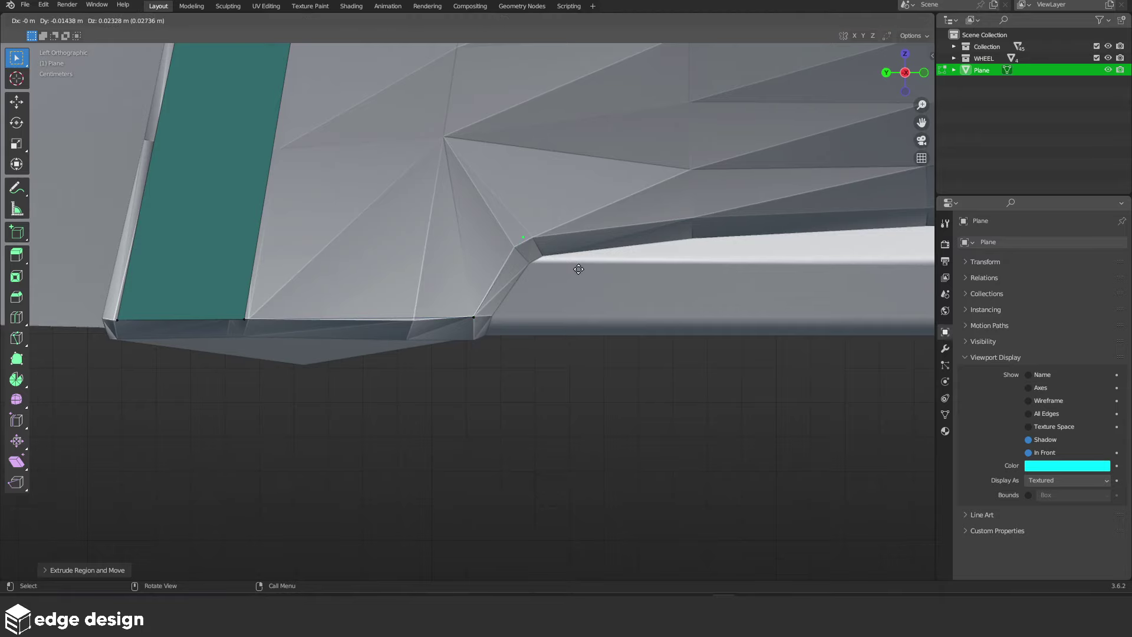
scroll(580, 274, "down", 4)
middle_click_drag(580, 274, 428, 352, "shift")
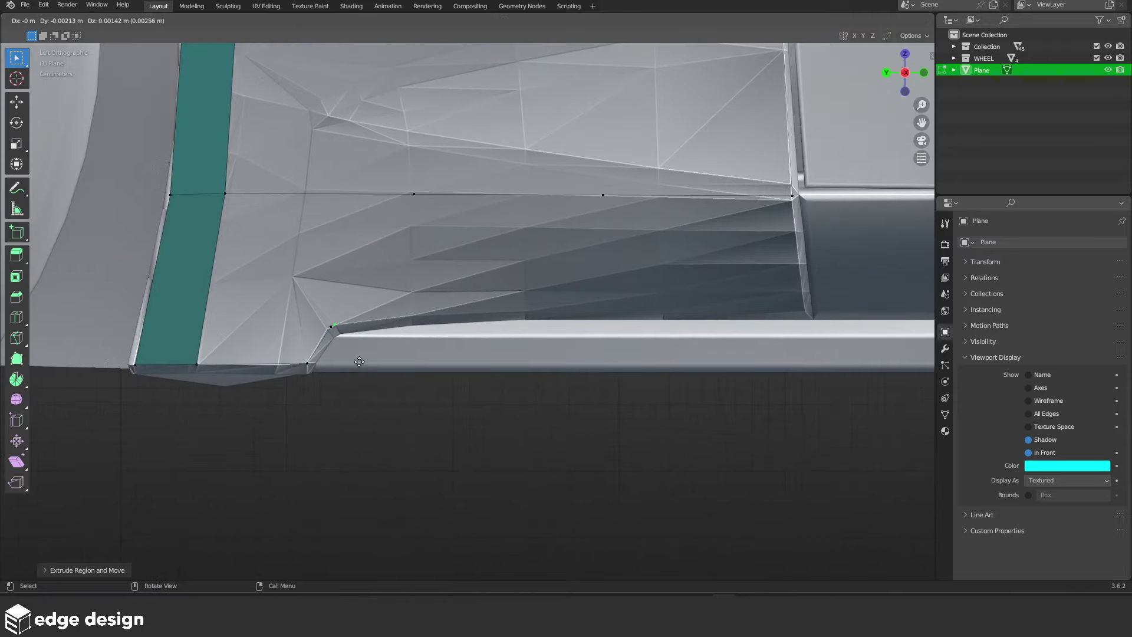
middle_click_drag(470, 350, 329, 350, "shift")
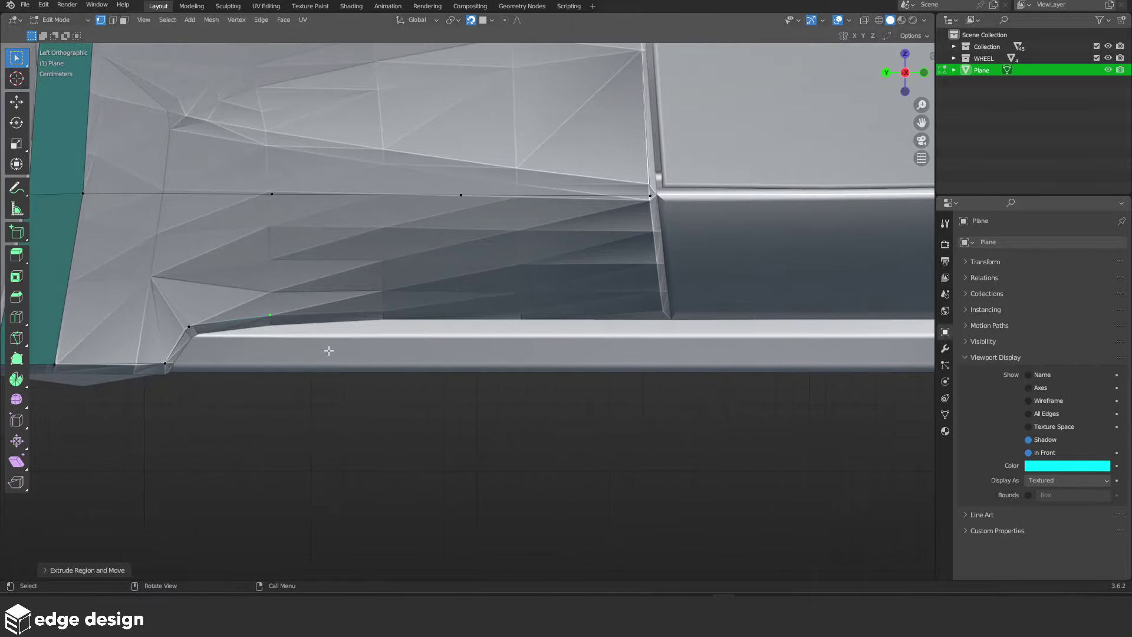
Extrude an edge along the vent bottom to the seam and split it with a cut
key("e")
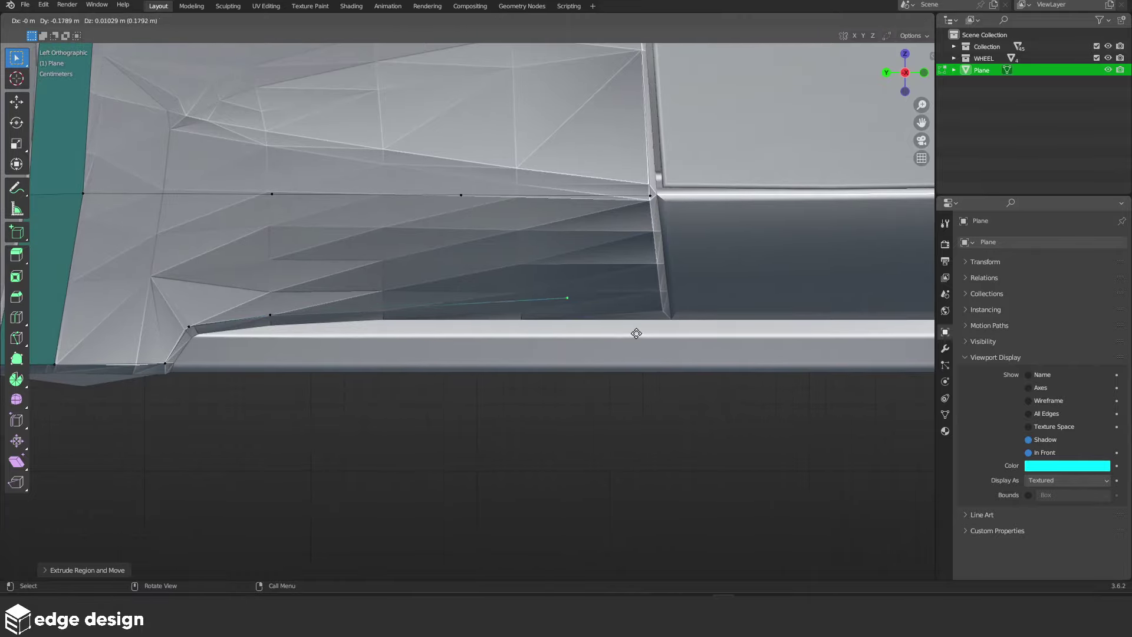
left_click(719, 346)
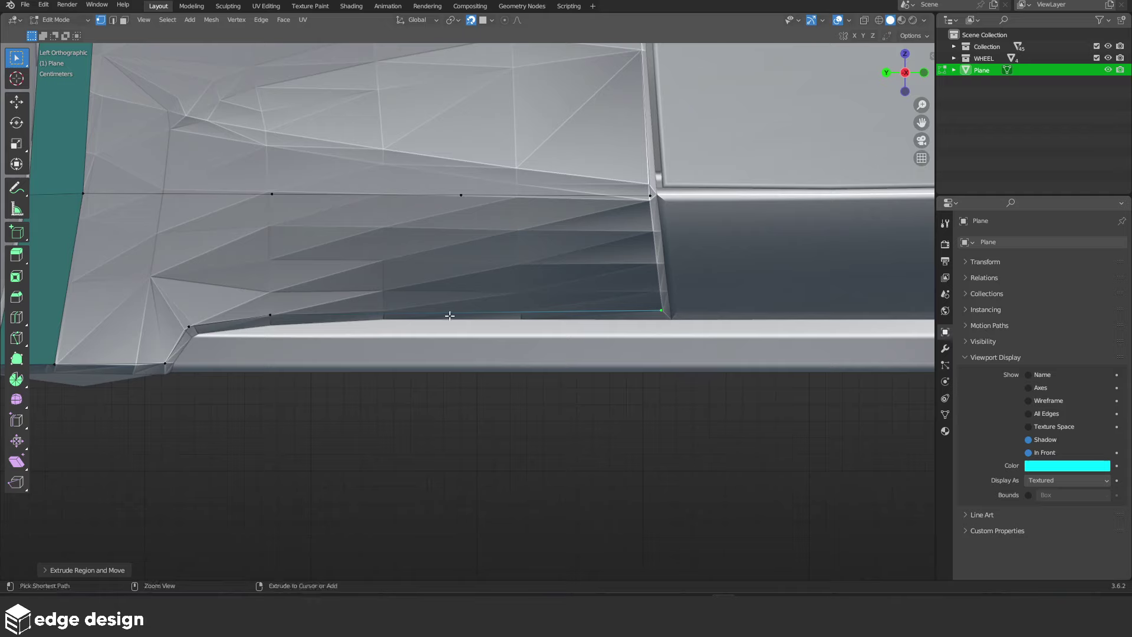
key("ctrl+r")
left_click(468, 314)
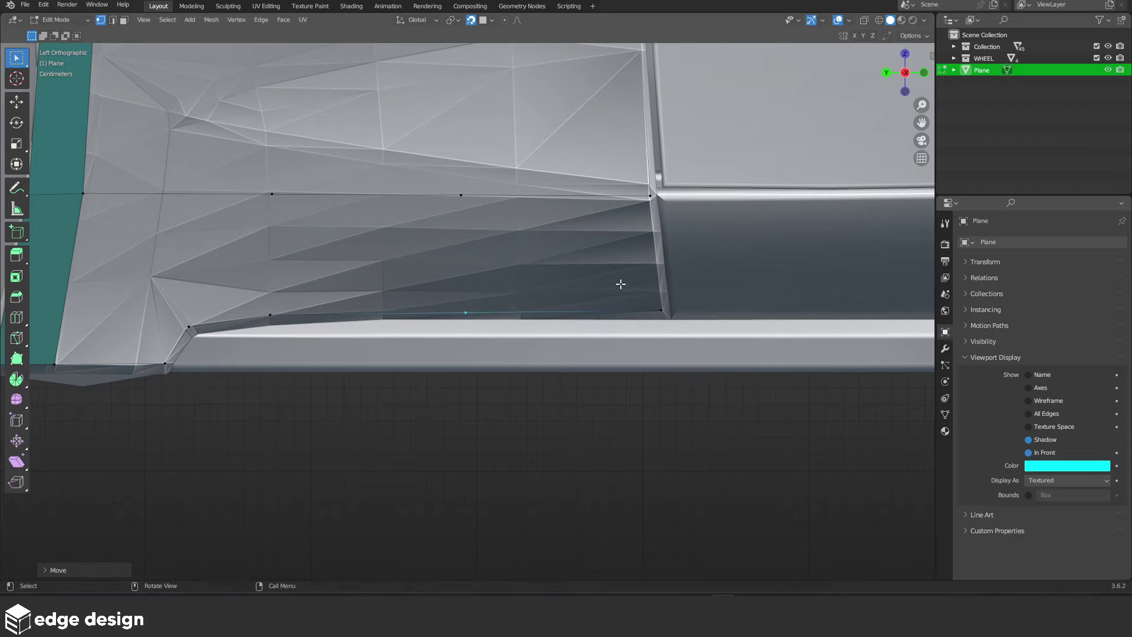
Add a cut on the door-seam edge at the vent's rear corner and slide its vertex
left_click(657, 300)
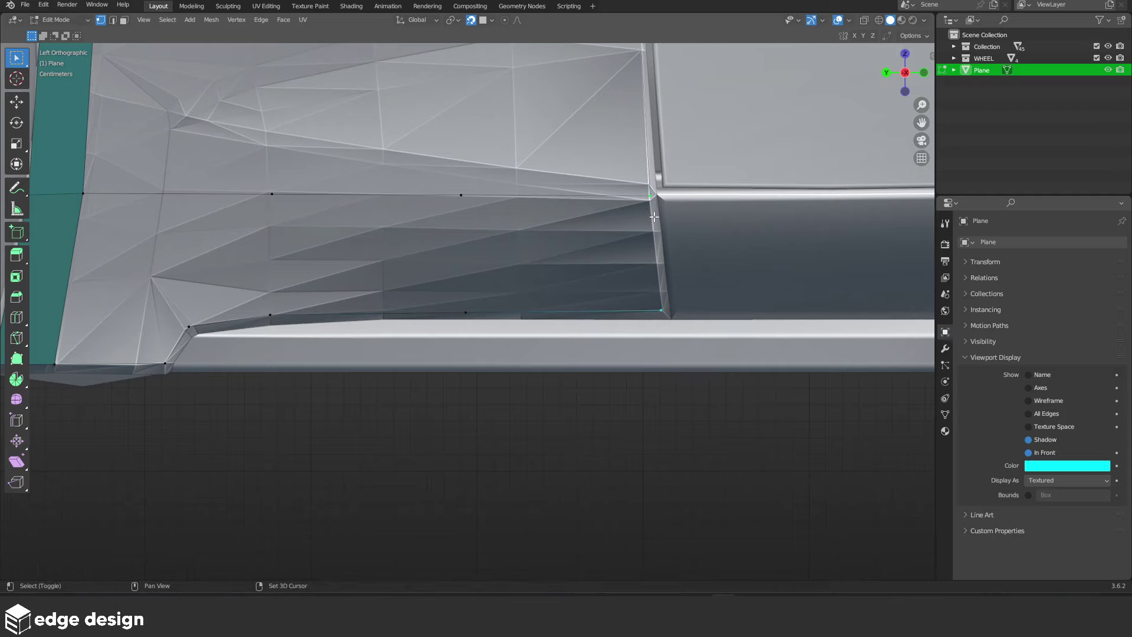
key("ctrl+r")
left_click(662, 258)
key("g")
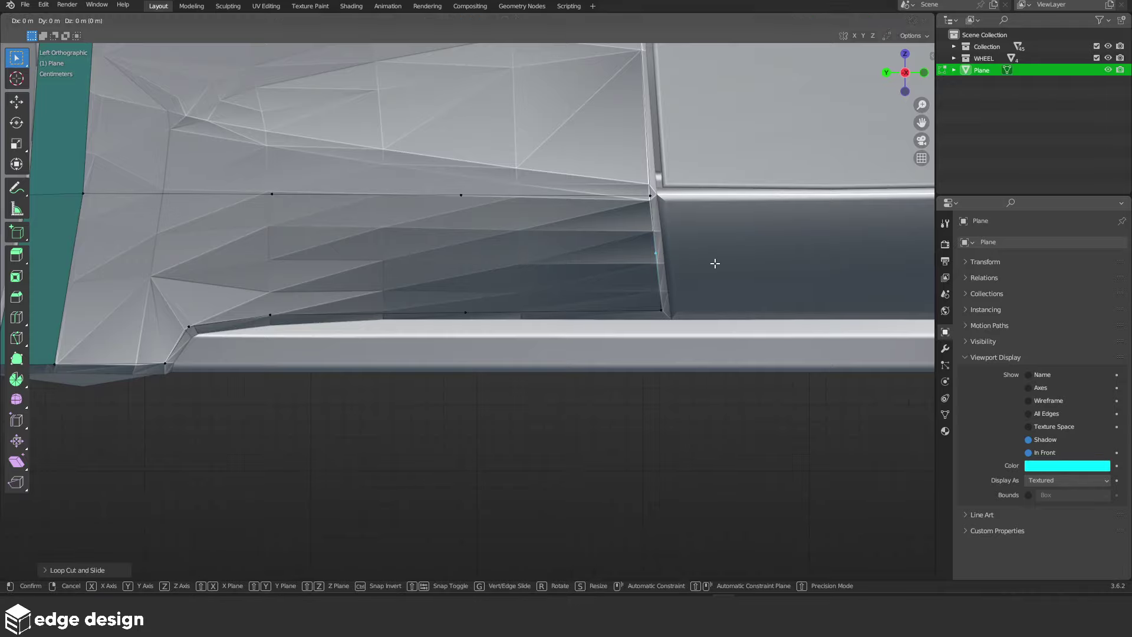
left_click(715, 264)
mouse_move(715, 264)
middle_mouse_down()
mouse_move(646, 254)
mouse_move(673, 259)
middle_mouse_up()
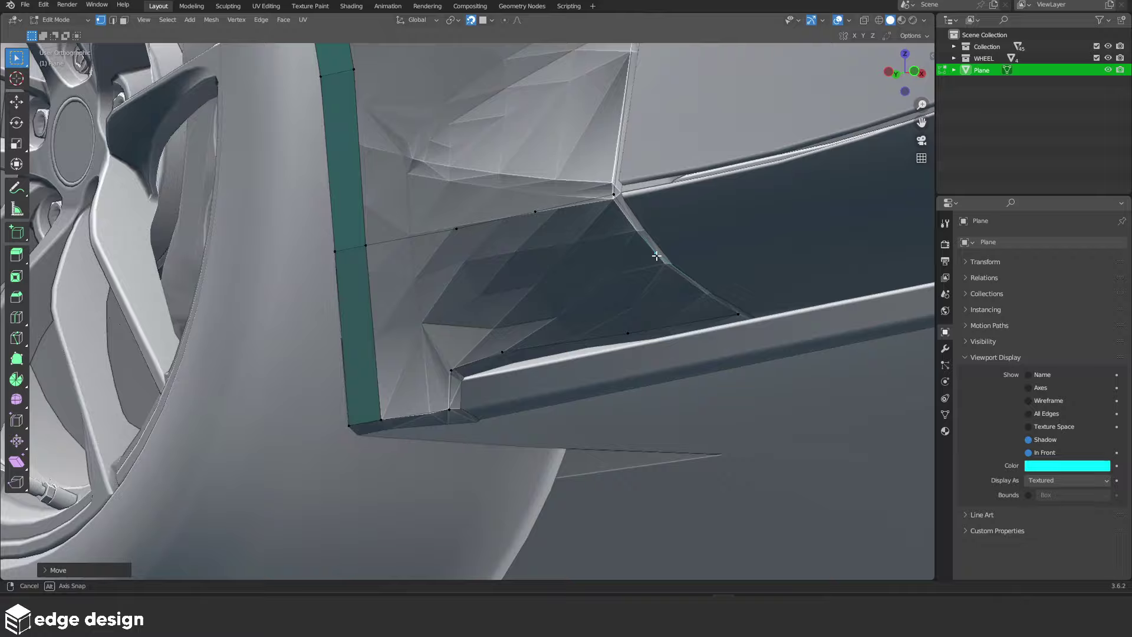
right_click(673, 260)
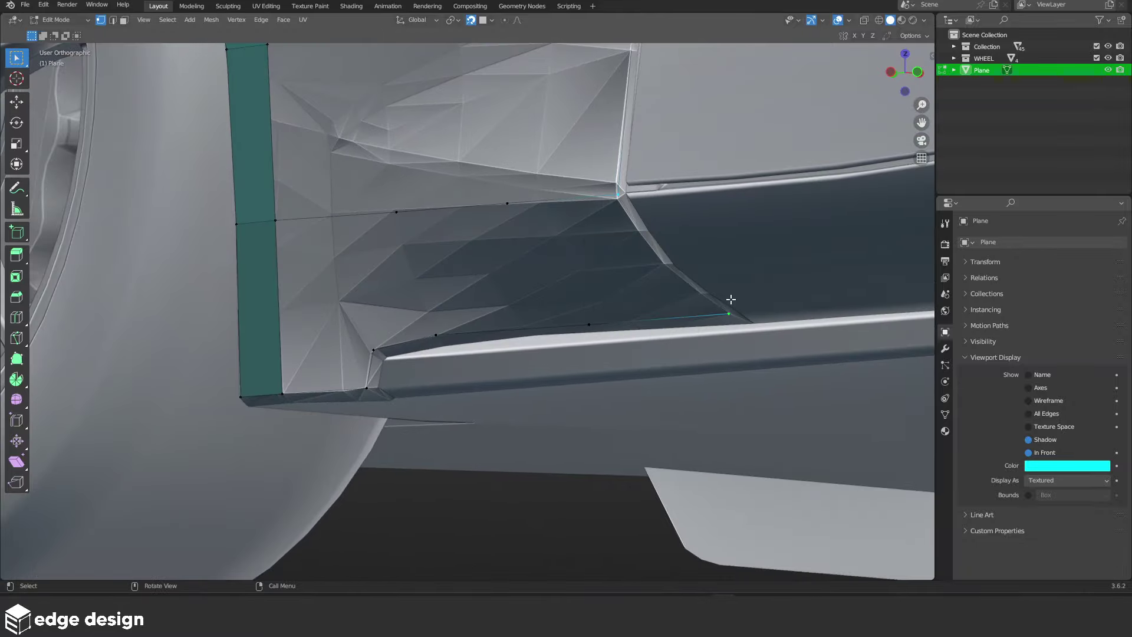
Add another rear-edge cut and position the seam vertices in Left view
key("ctrl+r")
left_click(682, 265)
key("grave")
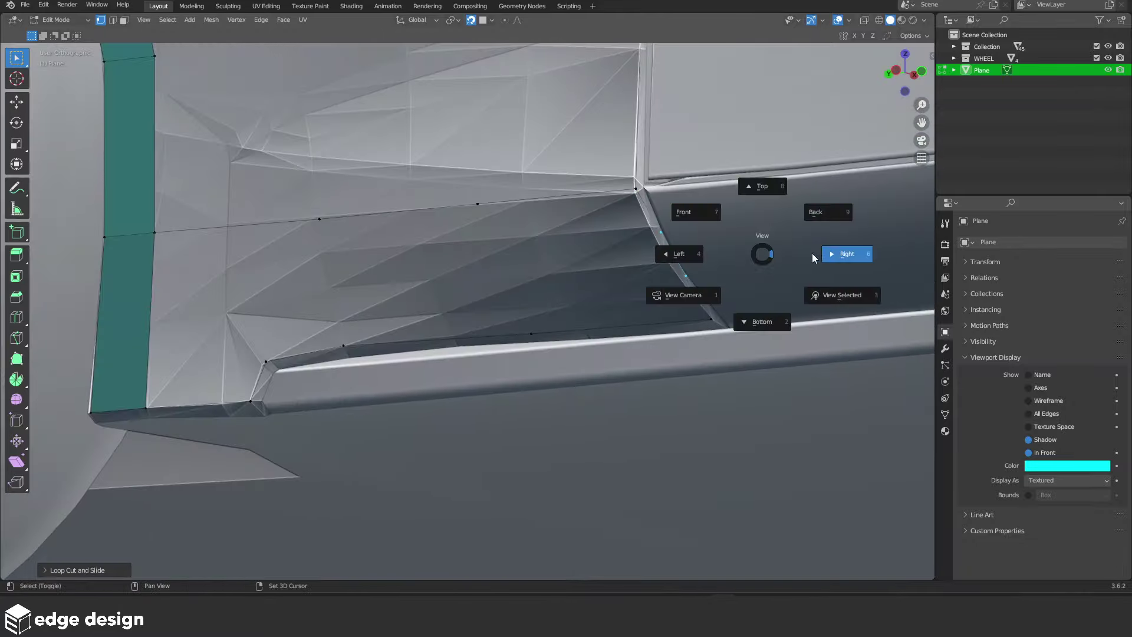
left_click(781, 256)
key("g")
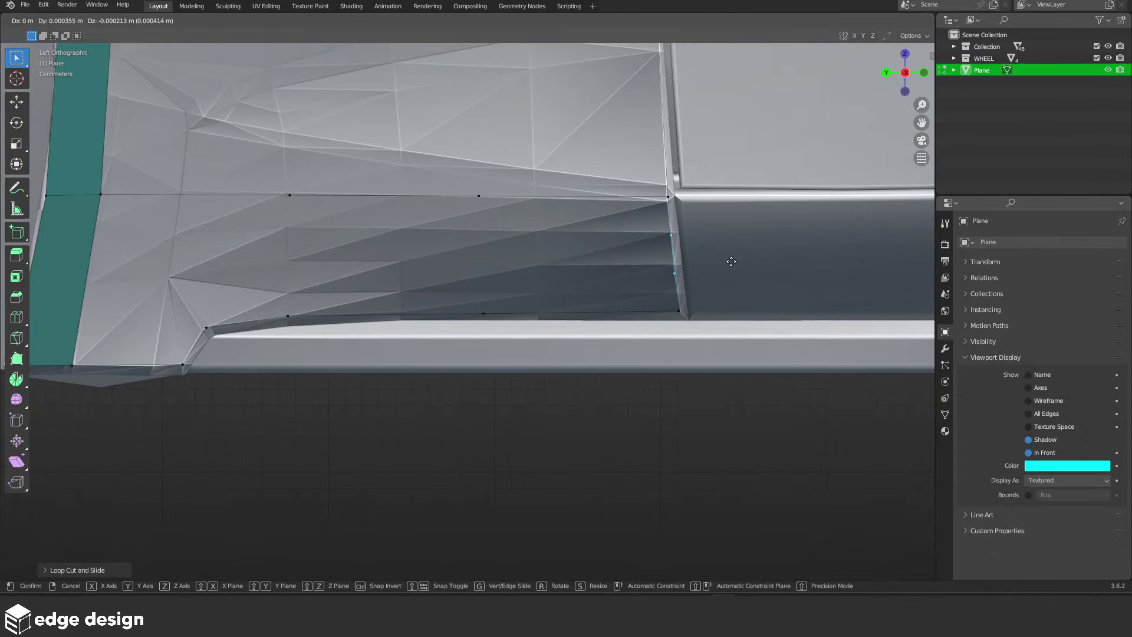
left_click(731, 264)
middle_click_drag(730, 264, 691, 229)
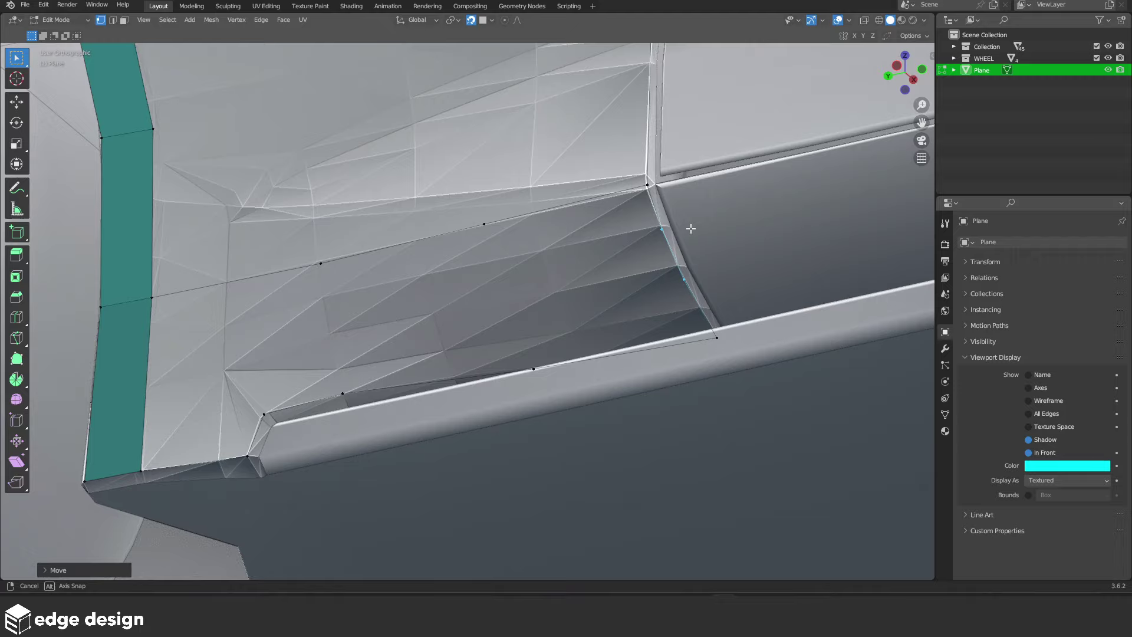
key("g")
left_click(690, 233)
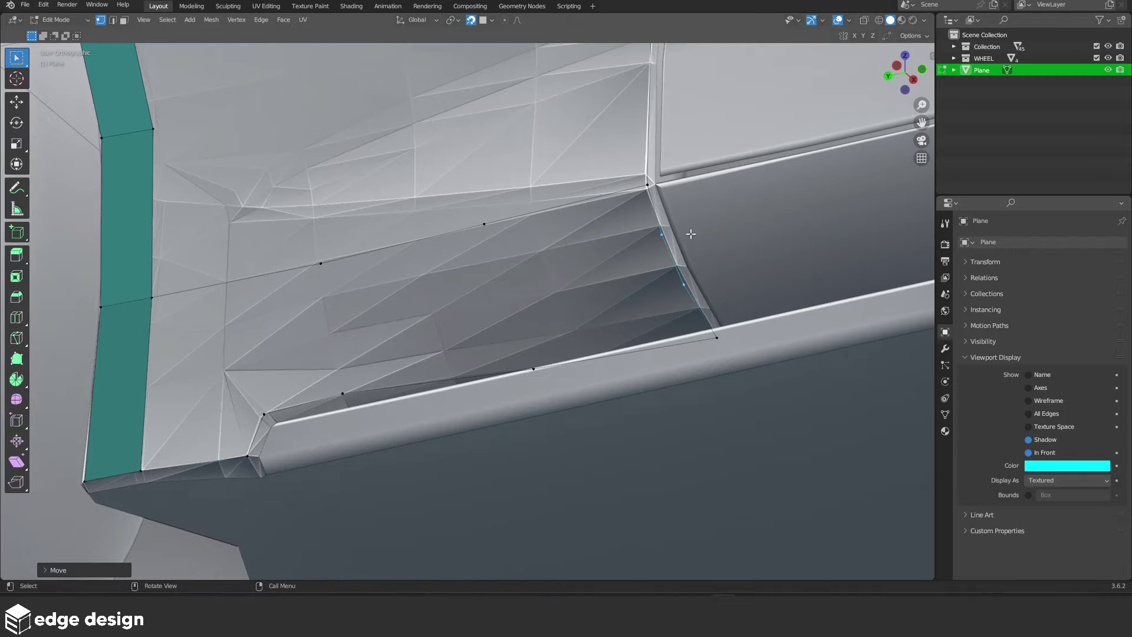
mouse_move(689, 232)
middle_mouse_down()
mouse_move(653, 253)
mouse_move(696, 253)
mouse_move(666, 272)
middle_mouse_up()
scroll(666, 272, "up", 4)
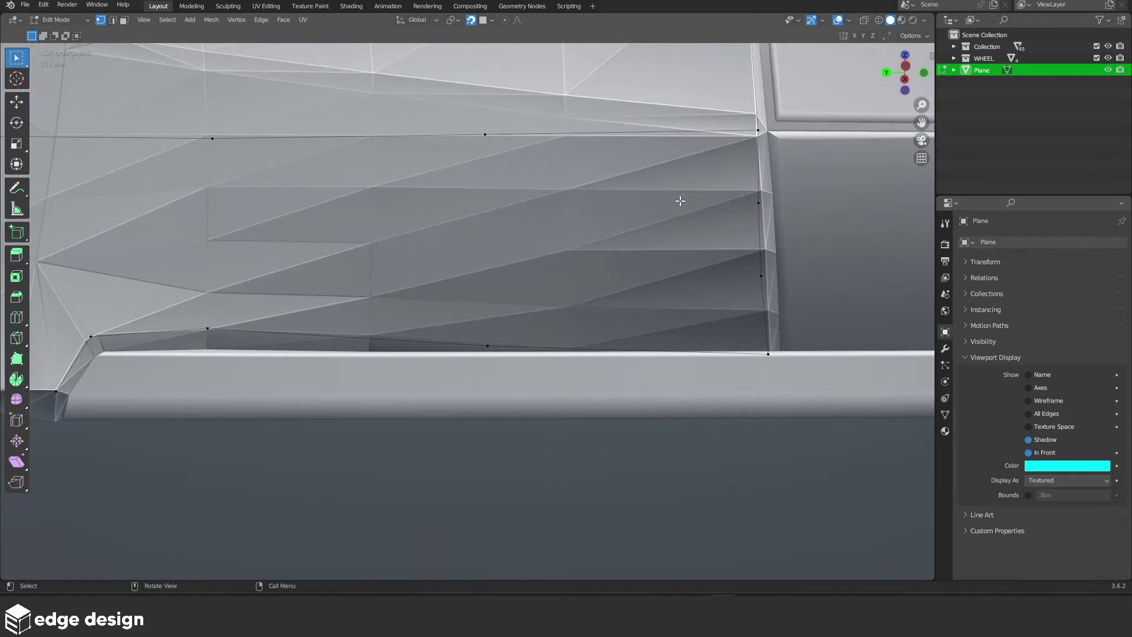
Shift the vent's rear-edge vertices slightly right into line with the door seam
left_click_drag(723, 227, 793, 360)
left_click_drag(721, 191, 815, 314)
key("g")
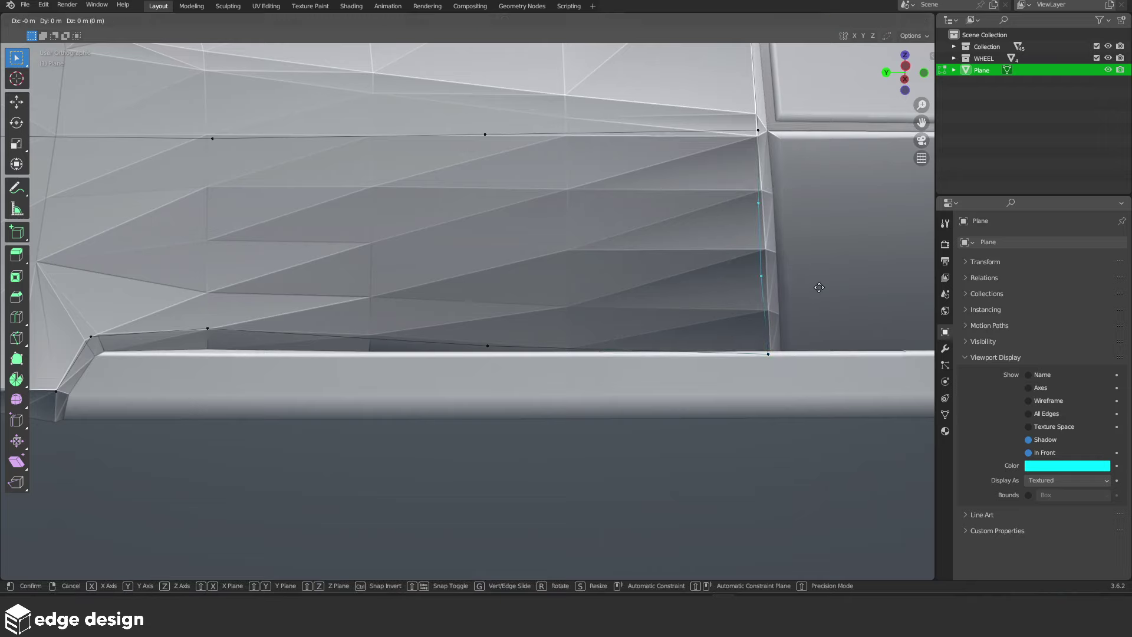
left_click(836, 286)
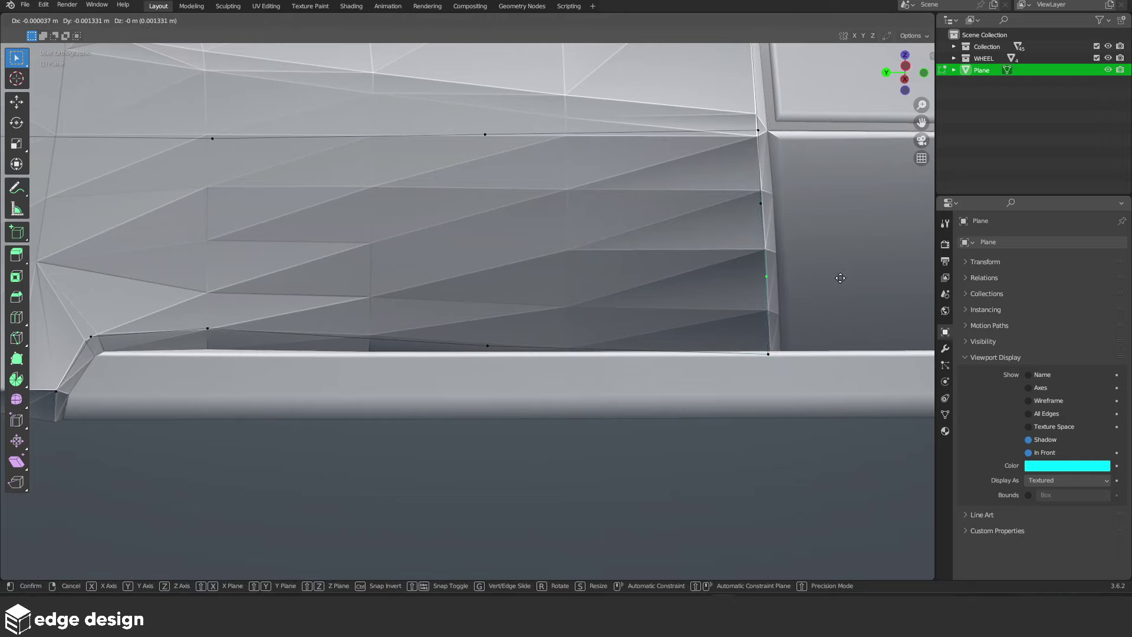
left_click(830, 279)
scroll(829, 278, "down", 2)
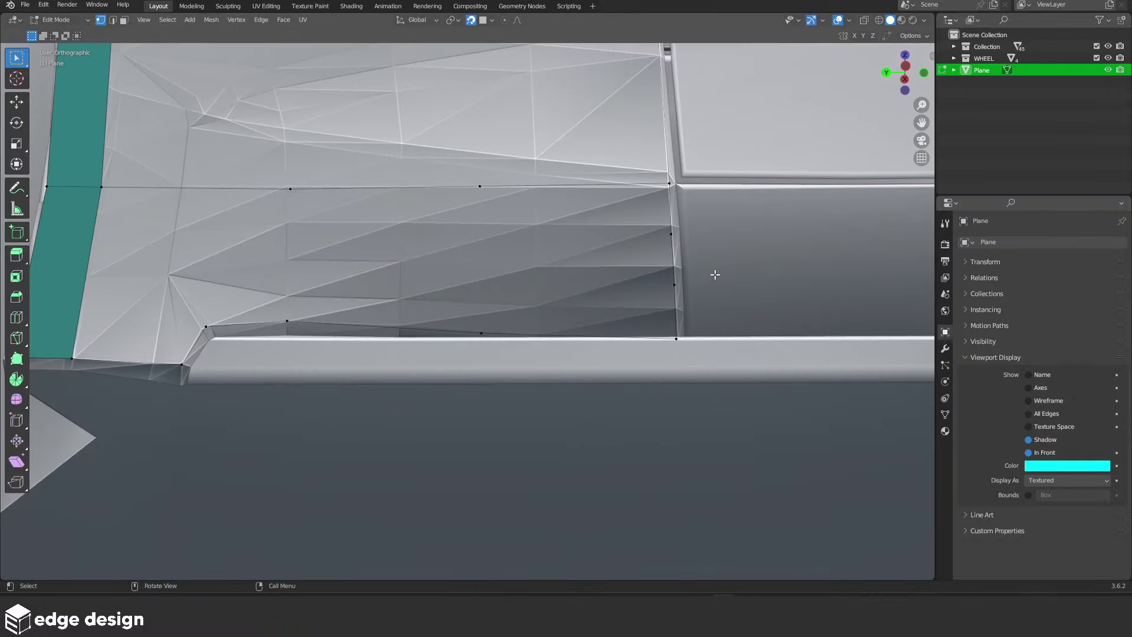
mouse_move(713, 271)
middle_mouse_down()
mouse_move(791, 299)
mouse_move(697, 306)
mouse_move(713, 327)
middle_mouse_up()
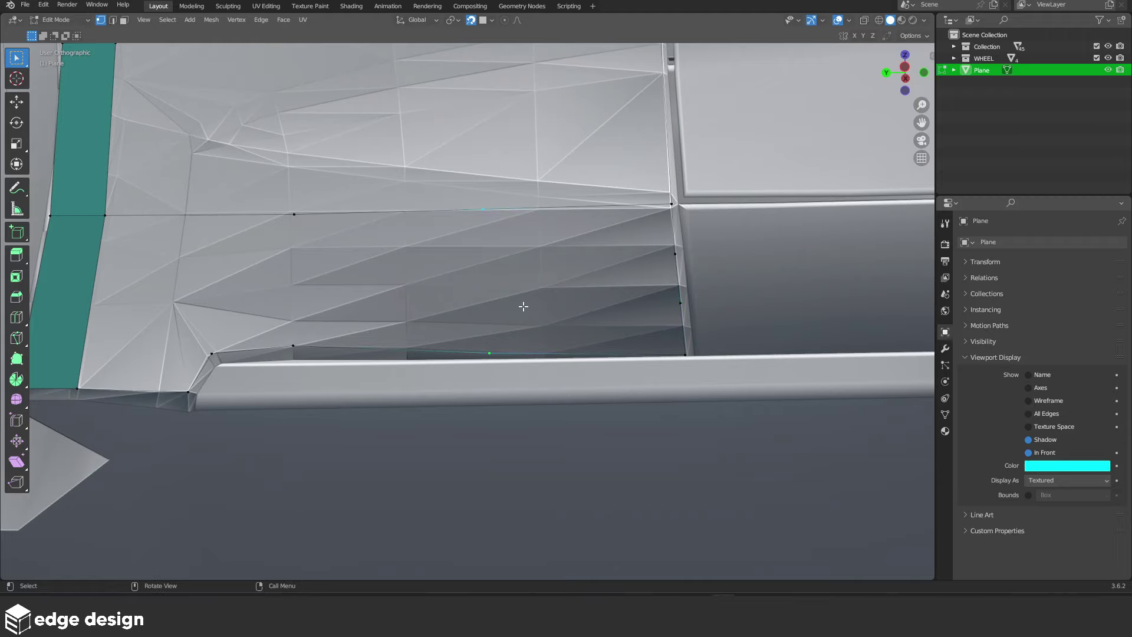
Cut a vertical loop across the vent and select the rear face column
left_click(499, 290, "ctrl")
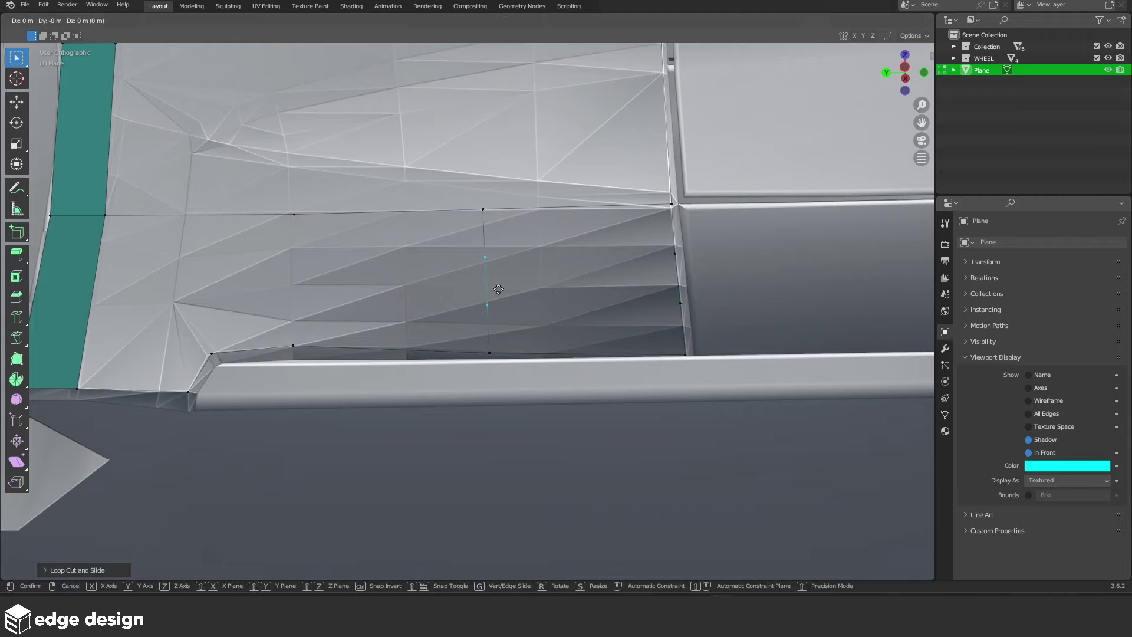
left_click_drag(444, 284, 759, 451)
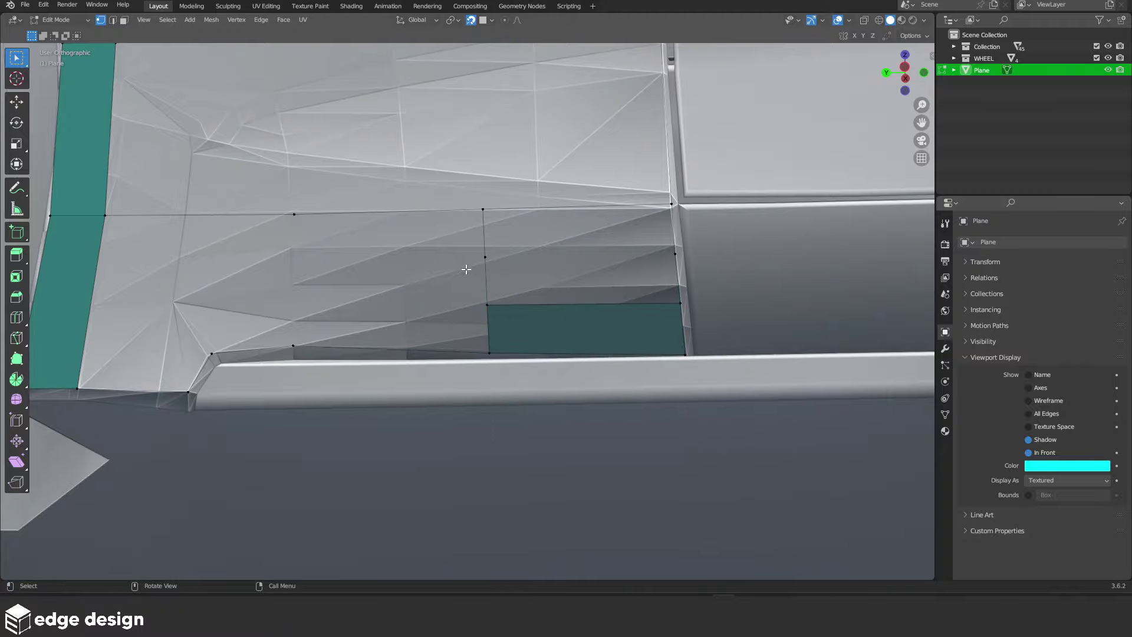
left_click_drag(460, 267, 690, 318)
left_click_drag(472, 198, 691, 309)
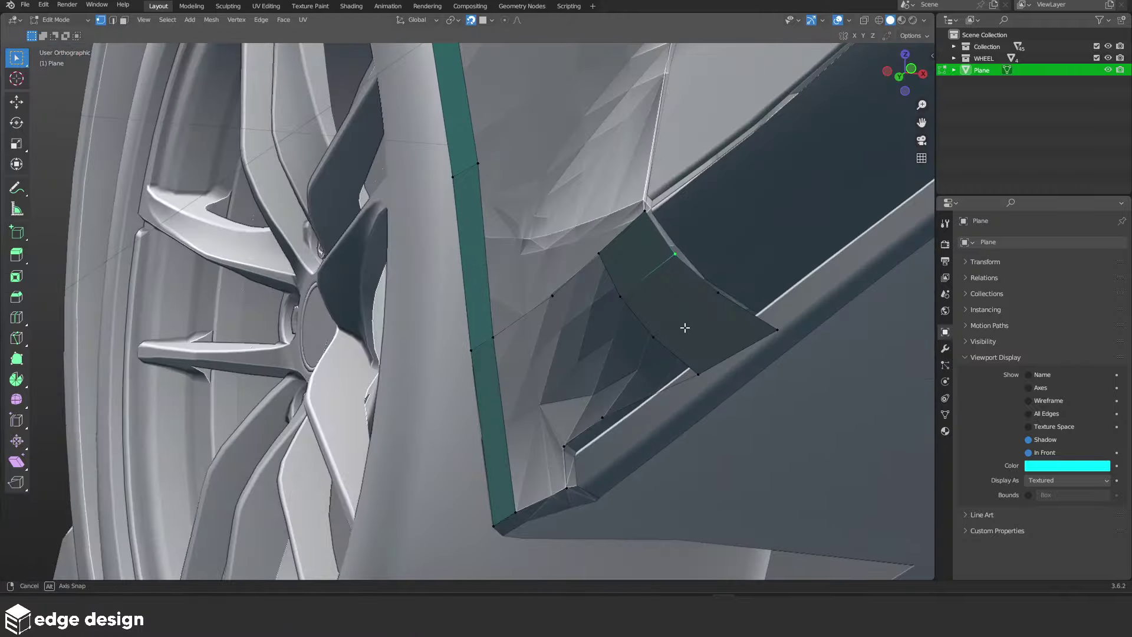
middle_click_drag(788, 321, 657, 298)
mouse_move(503, 269)
middle_mouse_down()
mouse_move(518, 288)
mouse_move(597, 309)
middle_mouse_up()
Extrude the middle face's left edge forward and fill the new face
left_click(587, 286)
key("e")
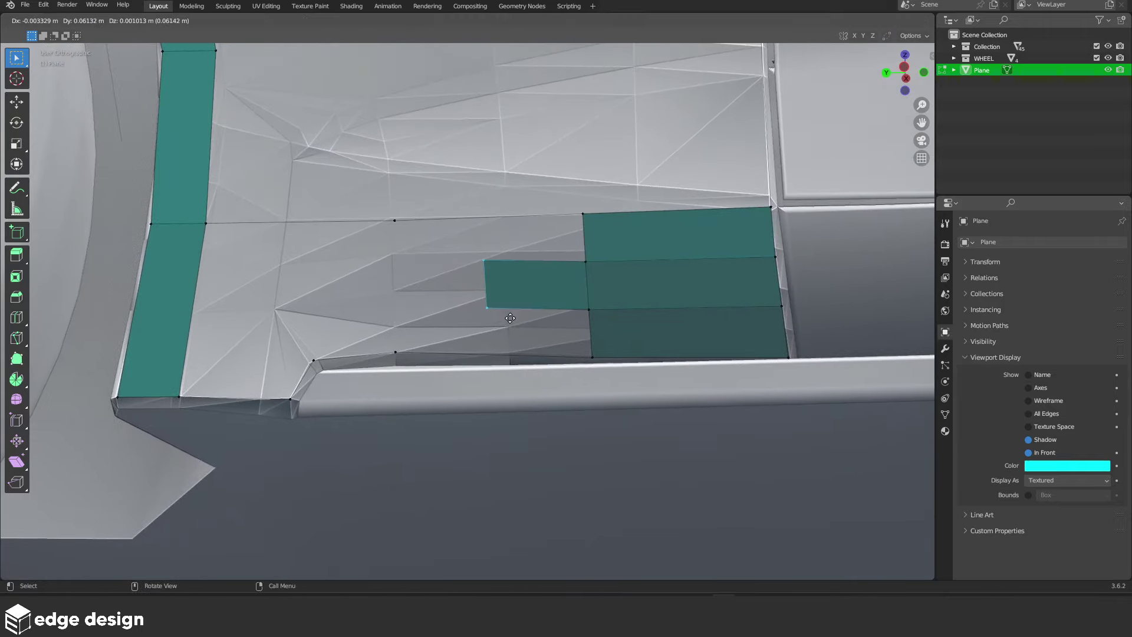
left_click(435, 319)
mouse_move(519, 215)
left_mouse_down()
mouse_move(620, 277)
mouse_move(633, 387)
left_mouse_up()
key("f")
key("f")
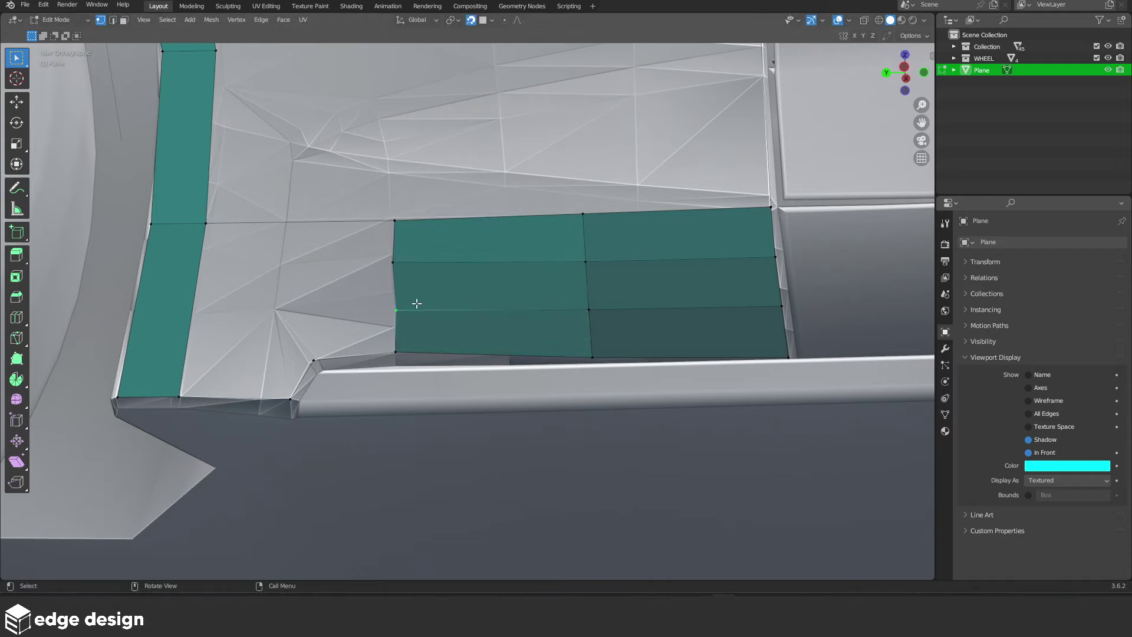
Move the new end vertices onto the body surface
key("g")
left_click(413, 307)
left_click(405, 253)
key("g")
left_click(411, 289)
middle_click_drag(410, 289, 587, 307, "shift")
Move vertices into the lower notch and fill it with faces
key("g")
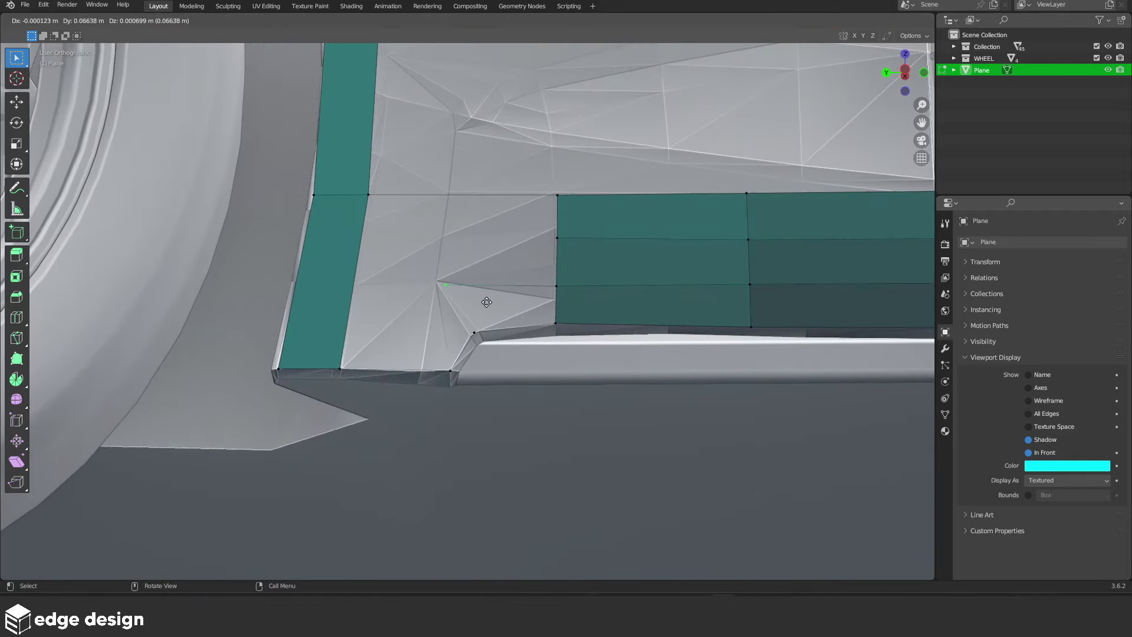
left_click(480, 305)
key("f")
middle_click_drag(577, 276, 592, 332, "shift")
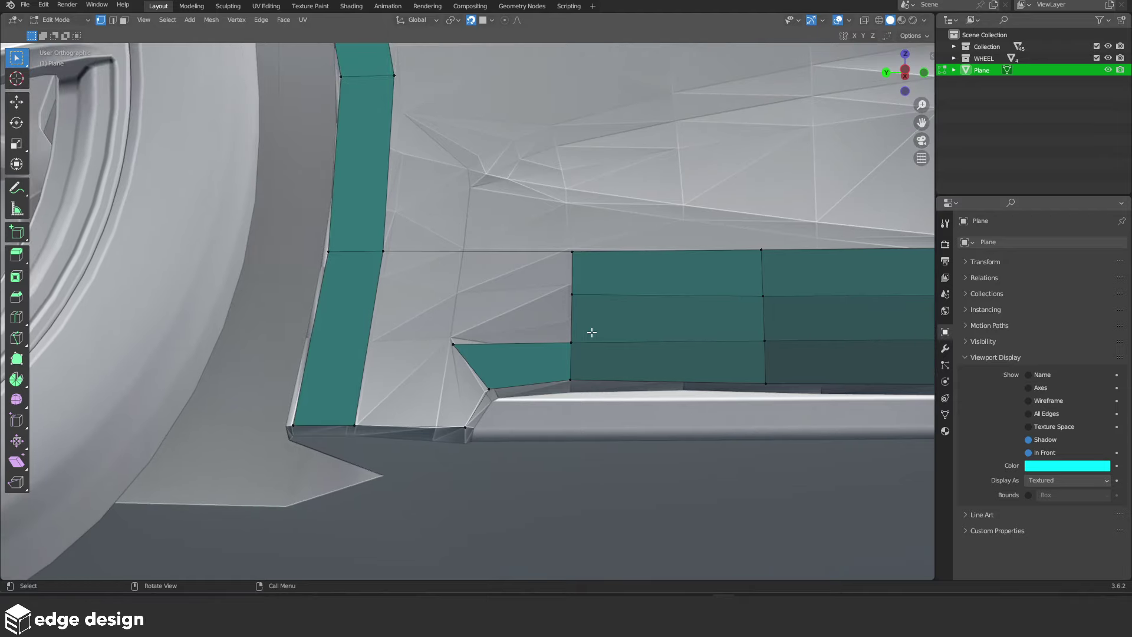
key("g")
left_click(494, 301)
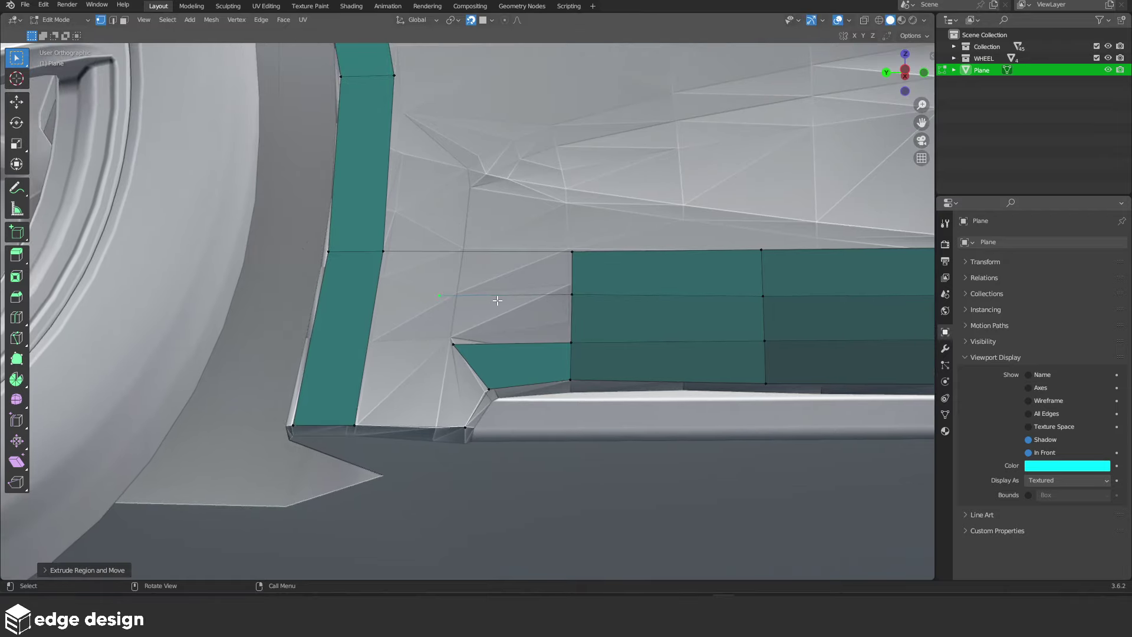
left_click(571, 294, "shift")
key("f")
Fill the upper notch, slide a vertex, and add a centred loop cut on the vertical strip
left_click(572, 252, "shift")
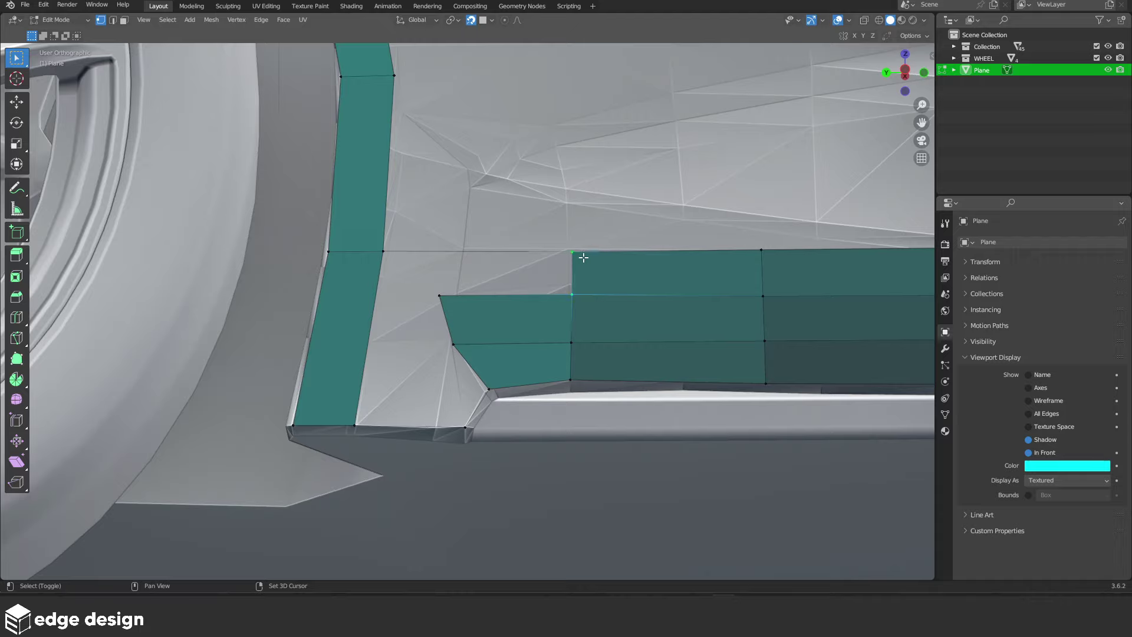
key("f")
mouse_move(591, 255)
middle_mouse_down()
mouse_move(624, 308)
mouse_move(557, 303)
middle_mouse_up()
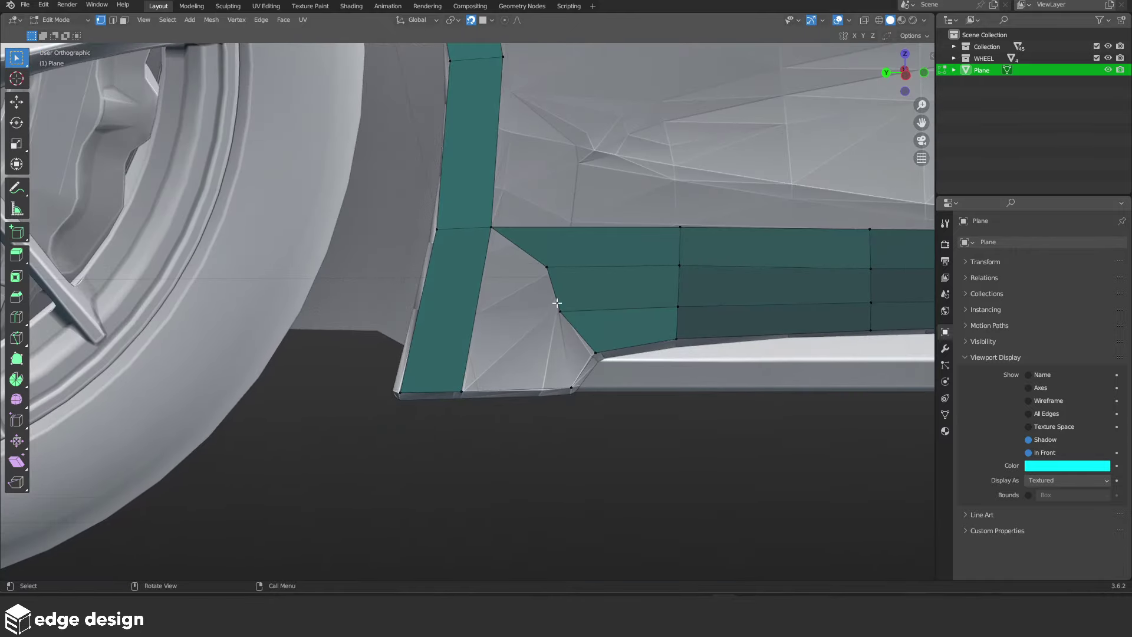
key("g")
key("g")
left_click(562, 305)
key("ctrl+r")
left_click(559, 309)
right_click(559, 308)
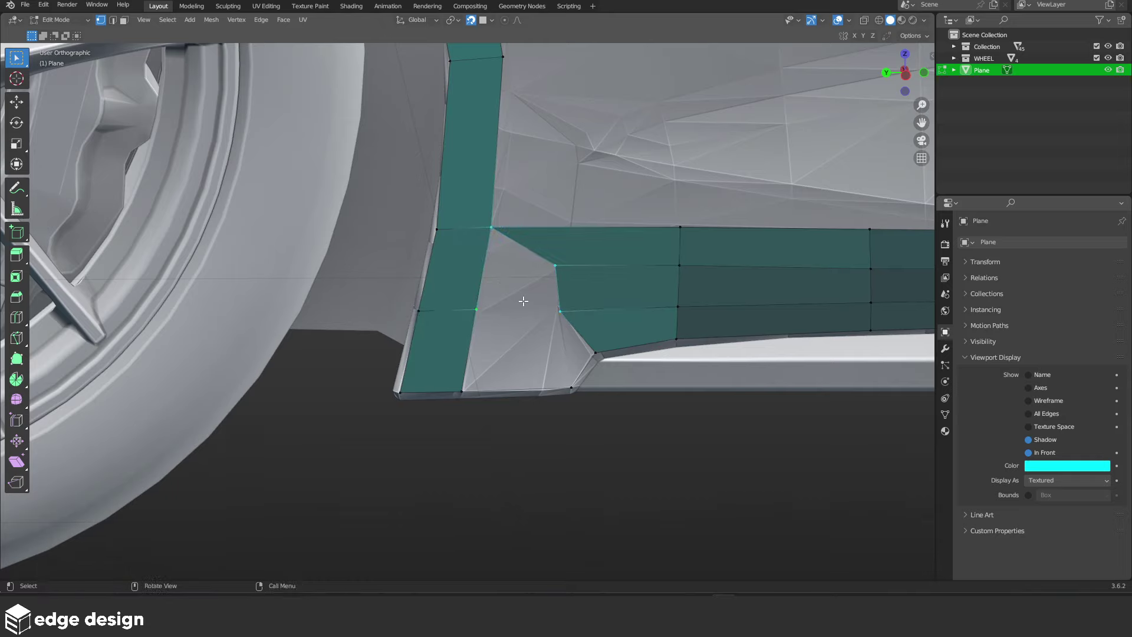
Fill the remaining corner gaps with quads and leave Edit Mode
key("f")
scroll(550, 387, "up", 1)
scroll(561, 346, "up", 1)
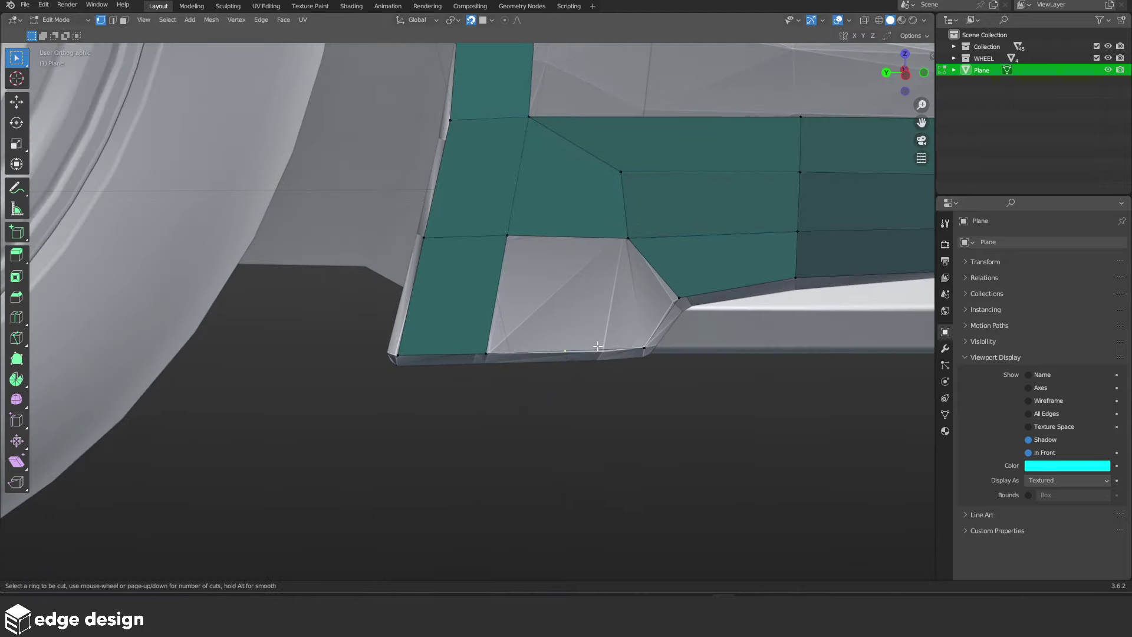
left_click(633, 248, "shift")
key("f")
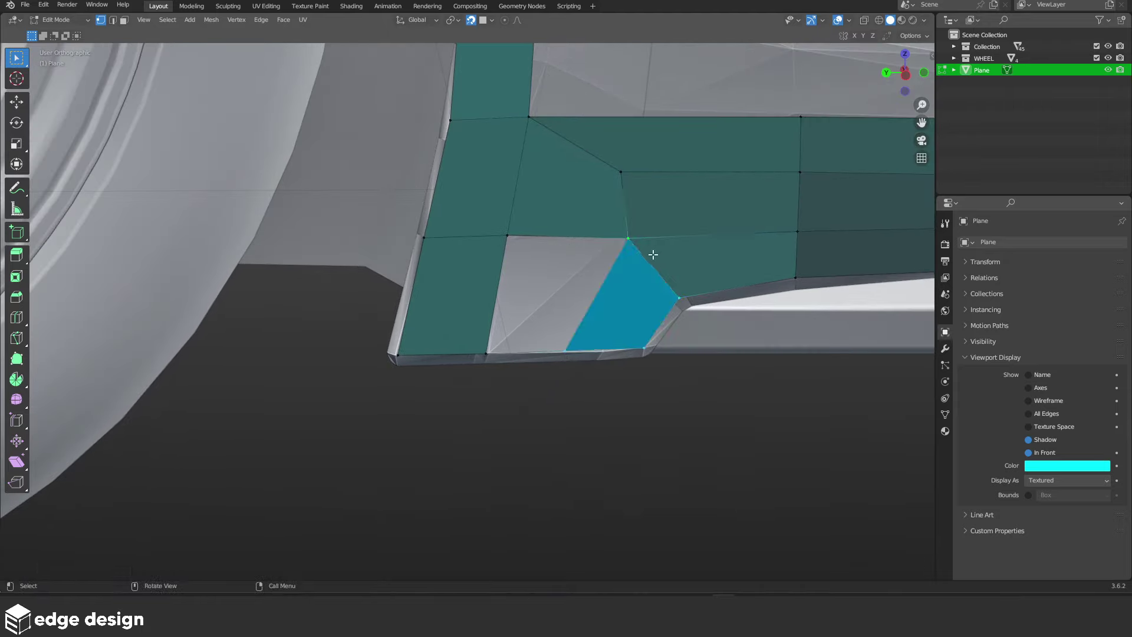
key("f")
scroll(632, 250, "down", 4)
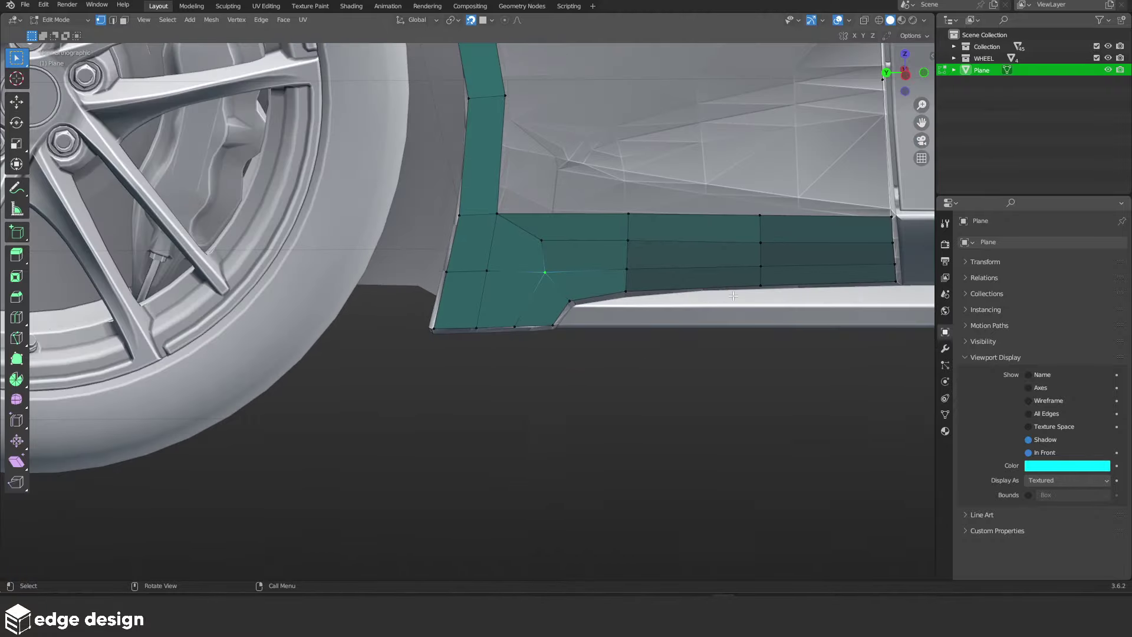
mouse_move(631, 250)
middle_mouse_down()
mouse_move(675, 313)
mouse_move(642, 307)
mouse_move(705, 255)
middle_mouse_up()
key("Tab")
Re-enter Edit Mode on the retopology mesh and frame the sill strip and wheel arch
scroll(816, 316, "up", 2)
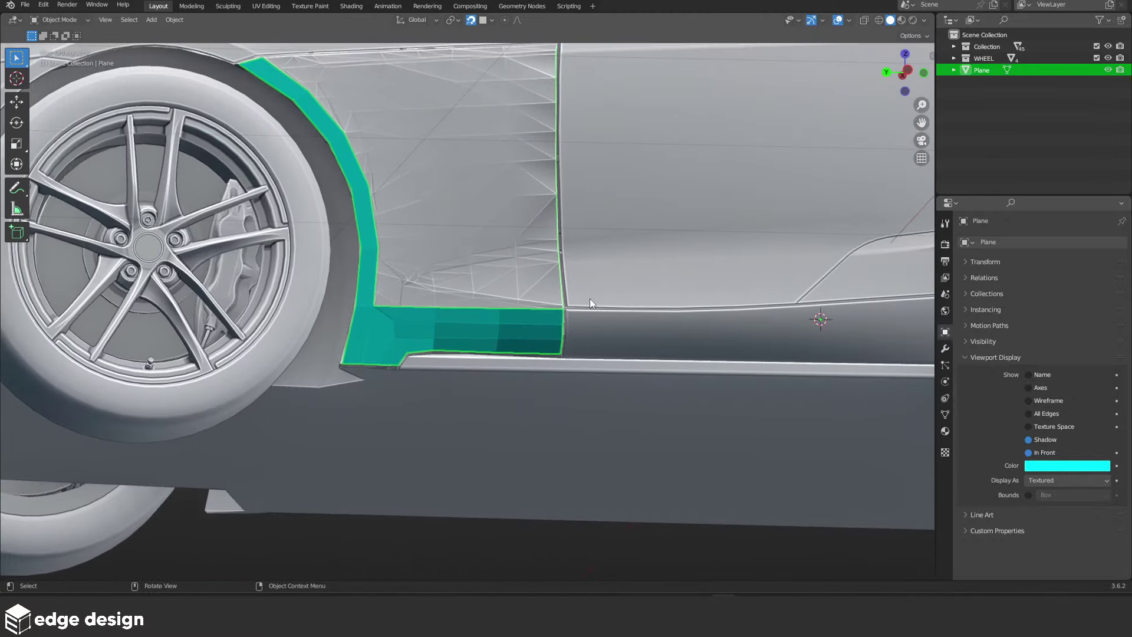
key("Tab")
scroll(326, 343, "up", 2)
key("ctrl+Tab")
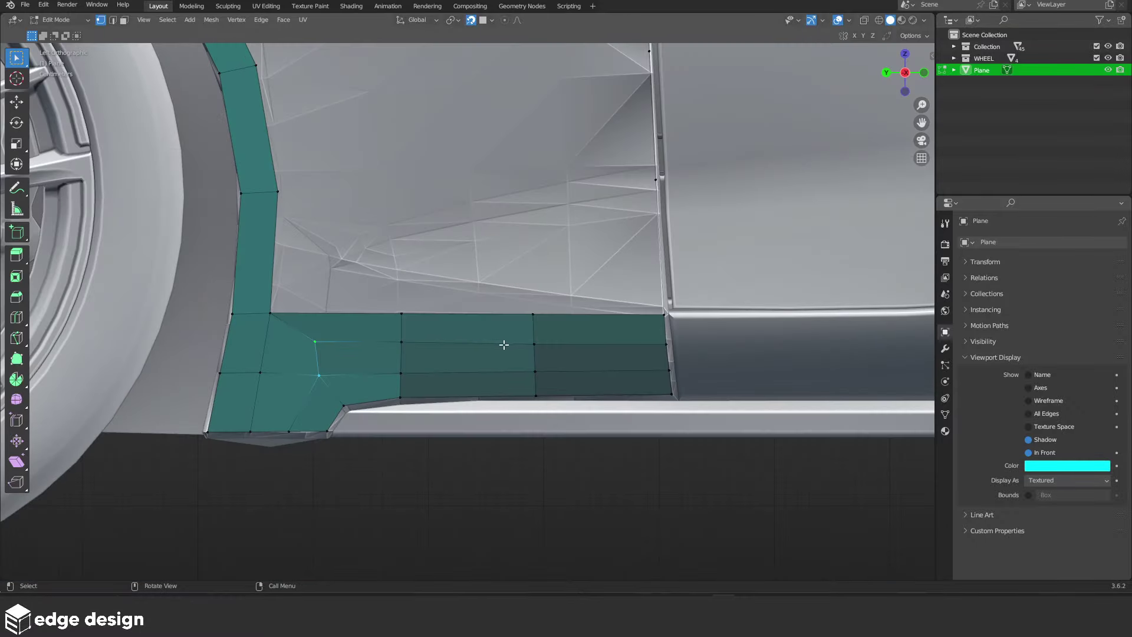
middle_click_drag(506, 349, 515, 454, "shift")
key("Tab")
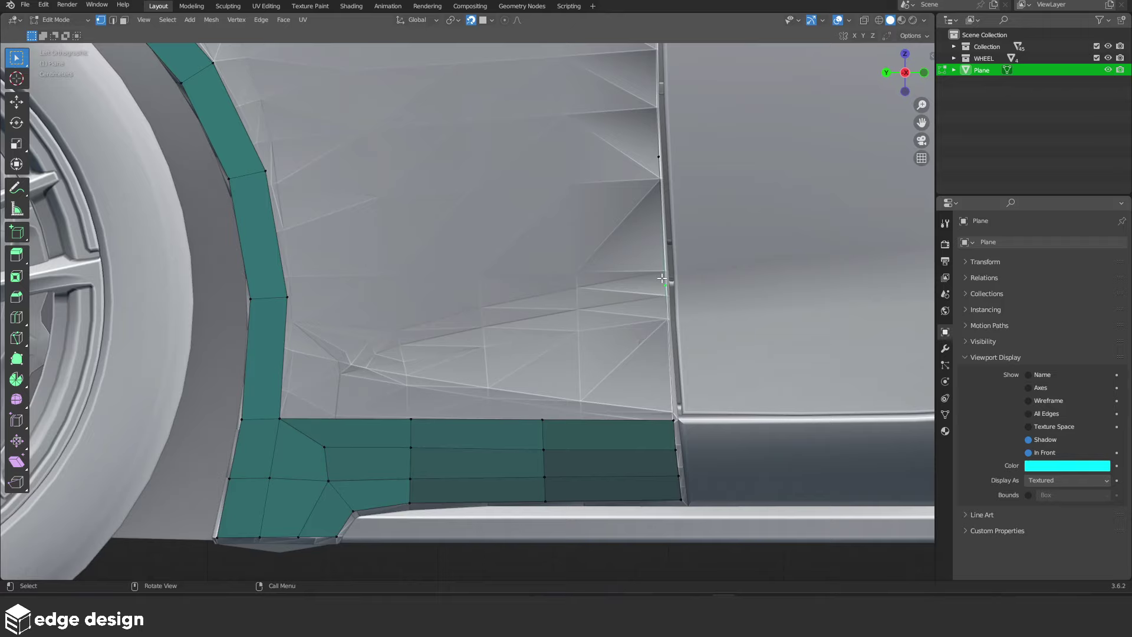
scroll(662, 278, "down", 4)
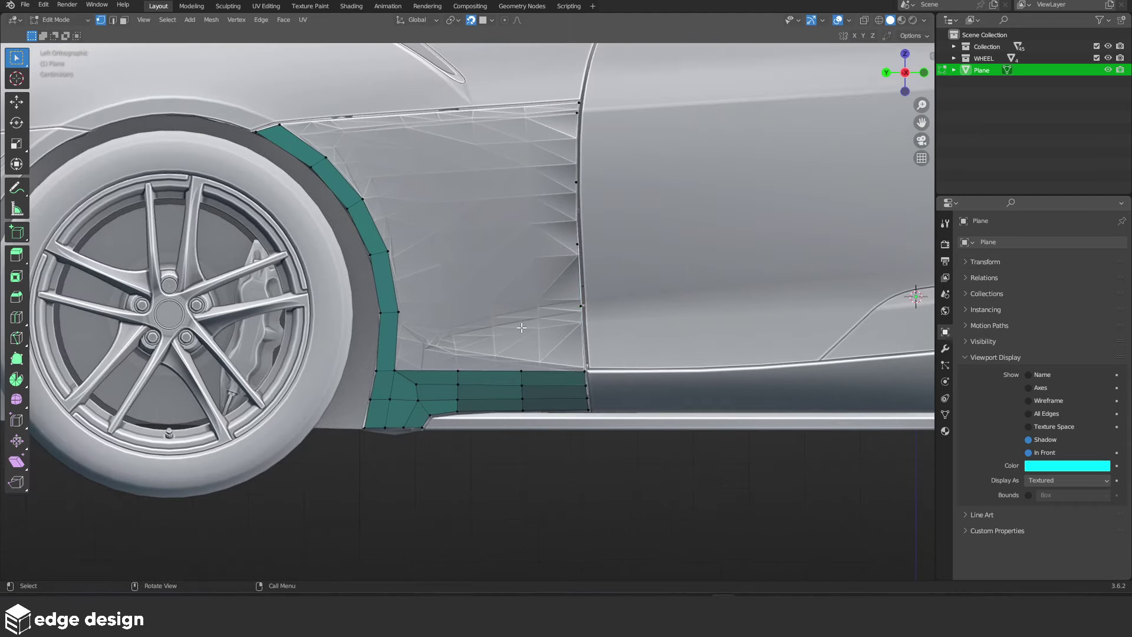
middle_click_drag(522, 328, 522, 332, "shift")
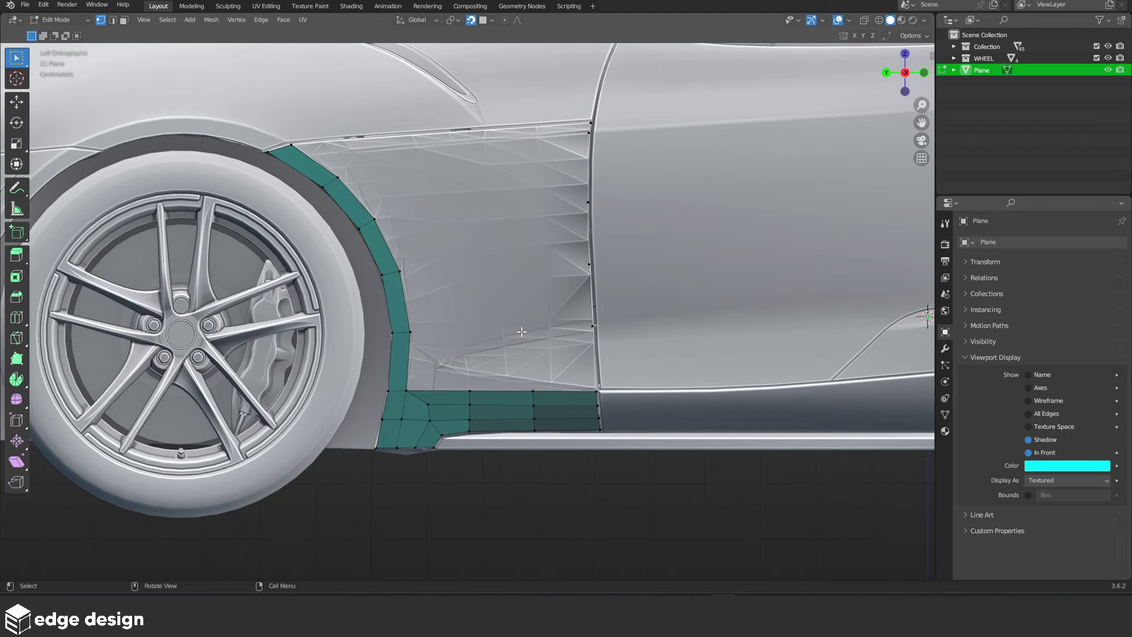
scroll(582, 253, "up", 2)
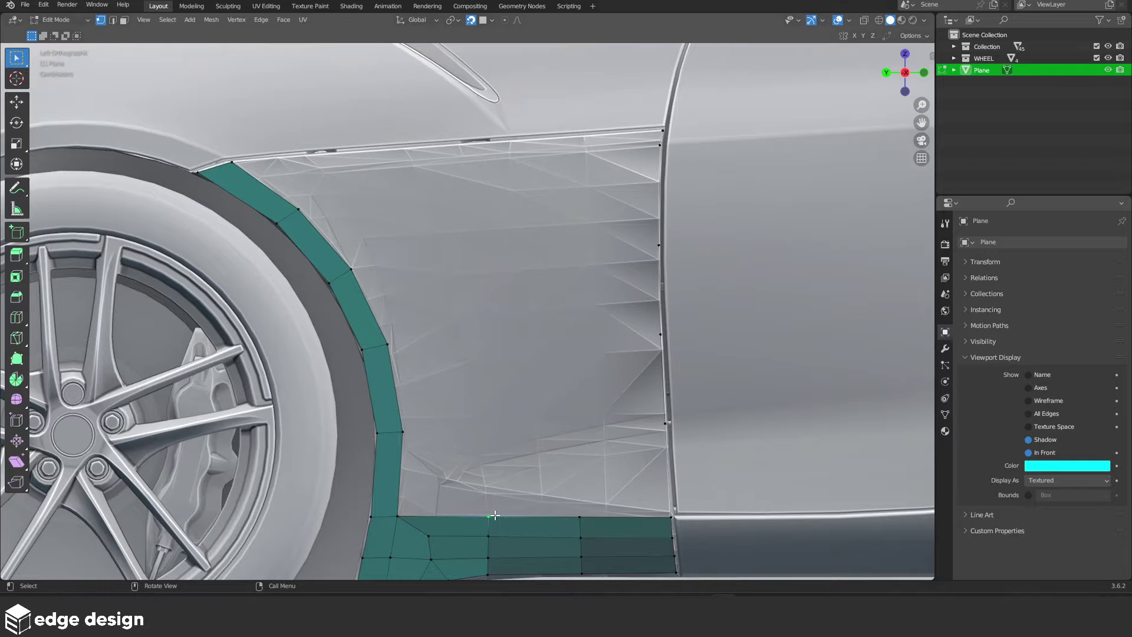
Orbit around the car to check the mesh fit, then box-select the front column of sill faces
scroll(495, 516, "down", 3)
mouse_move(495, 516)
middle_mouse_down()
mouse_move(519, 313)
mouse_move(494, 269)
middle_mouse_up()
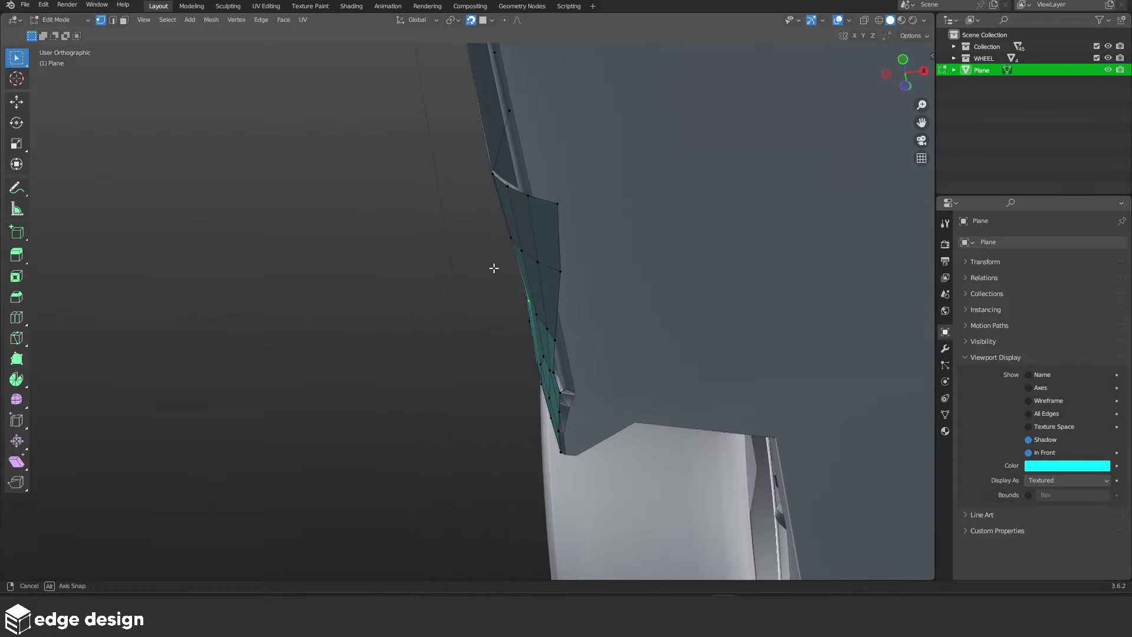
mouse_move(494, 269)
middle_mouse_down()
mouse_move(527, 346)
mouse_move(568, 355)
middle_mouse_up()
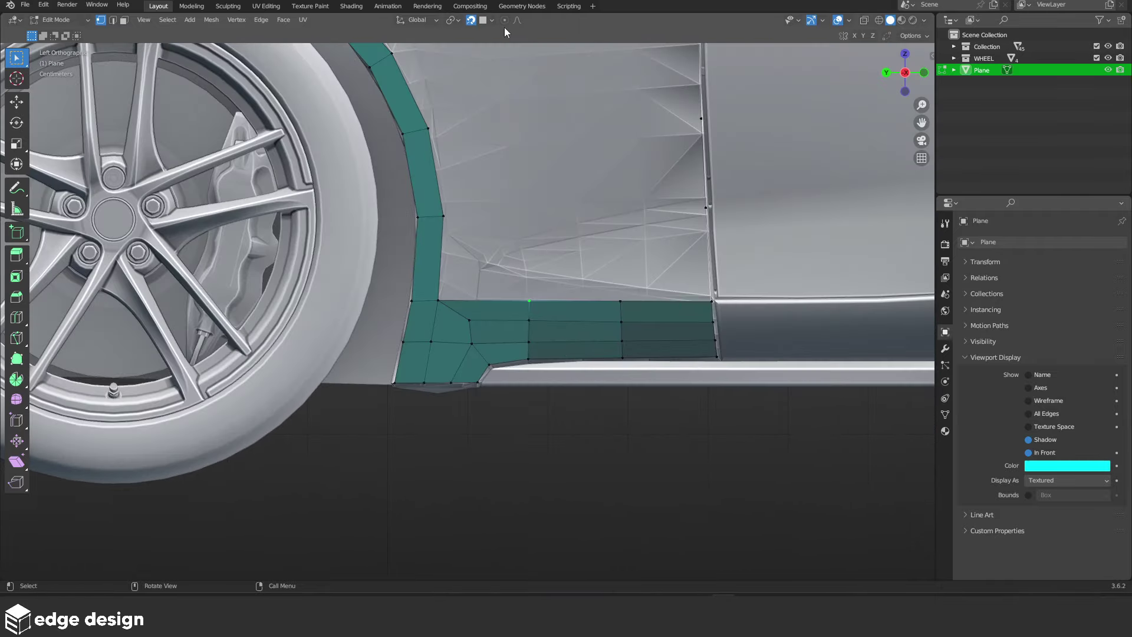
middle_click_drag(469, 221, 430, 252)
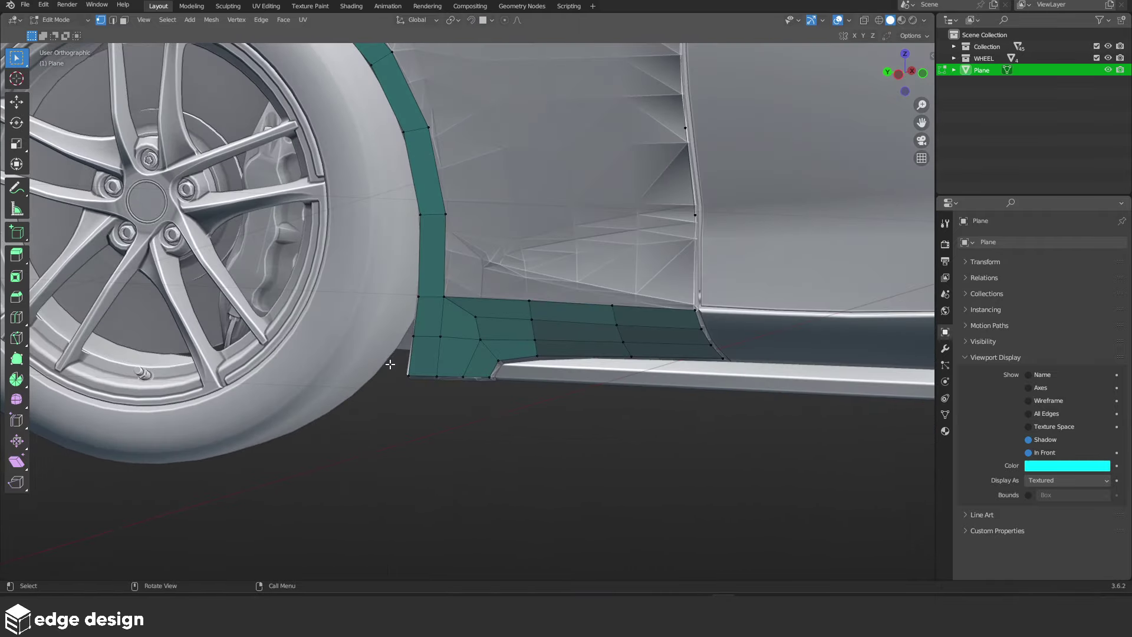
left_click_drag(405, 382, 445, 330)
In Front view, nudge both front fender and sill faces along X toward the body
left_click(441, 298, "shift")
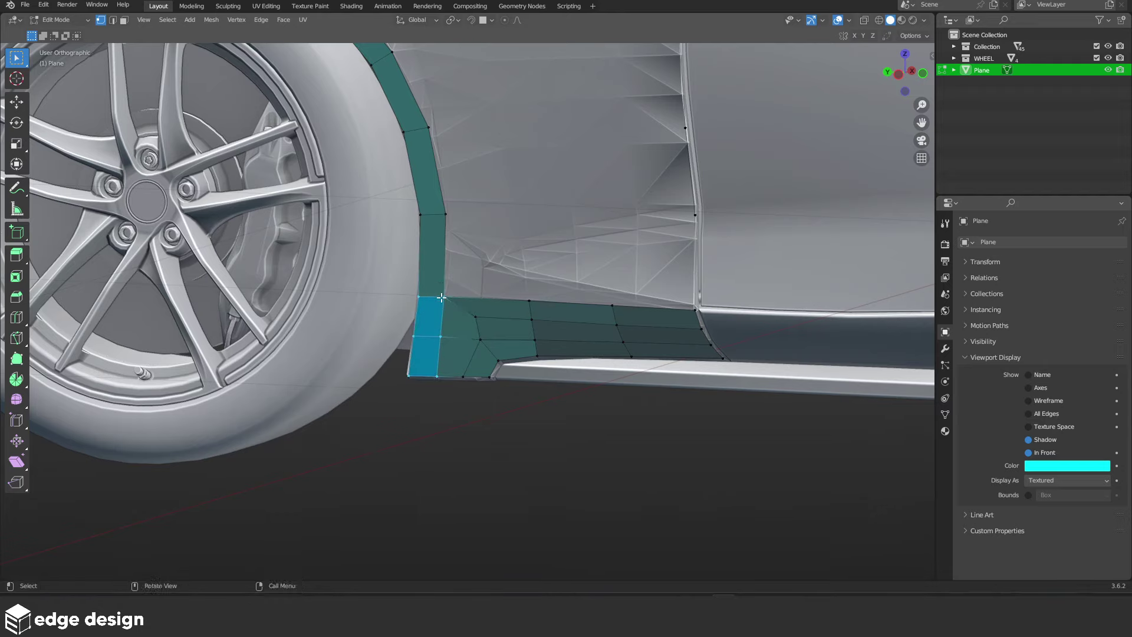
key("KP_1")
key("g")
key("x")
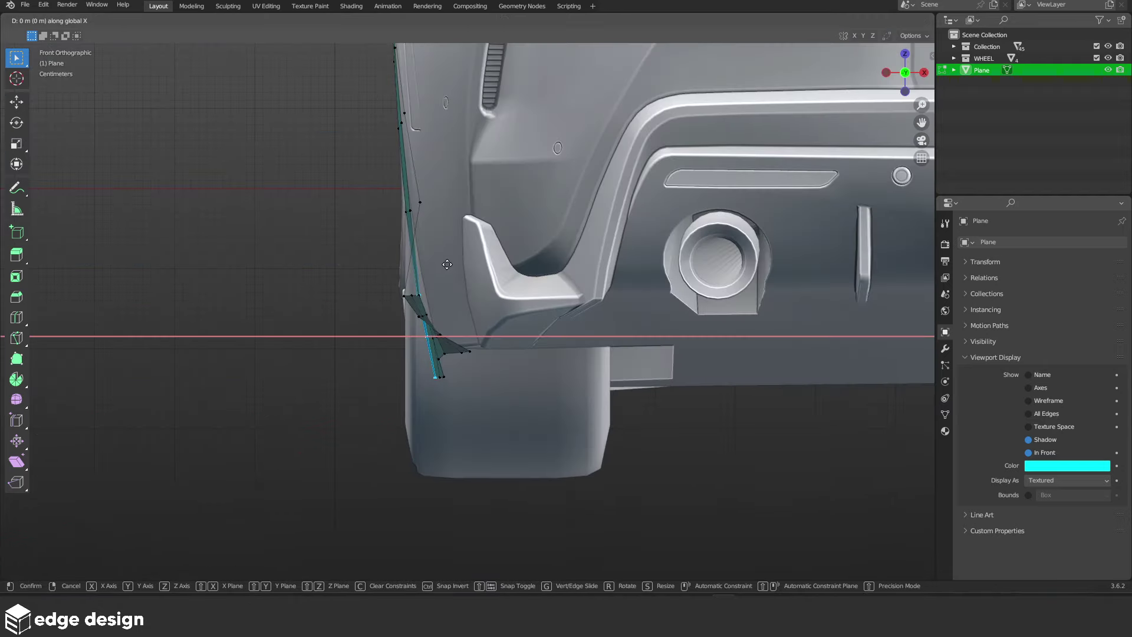
left_click(414, 270)
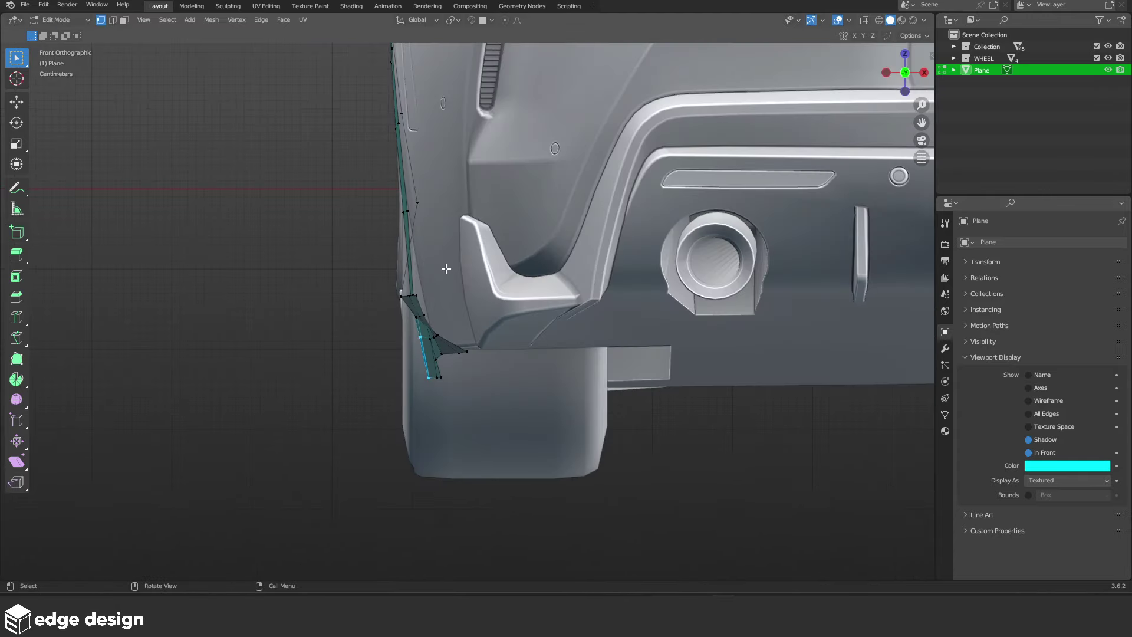
key("g")
key("x")
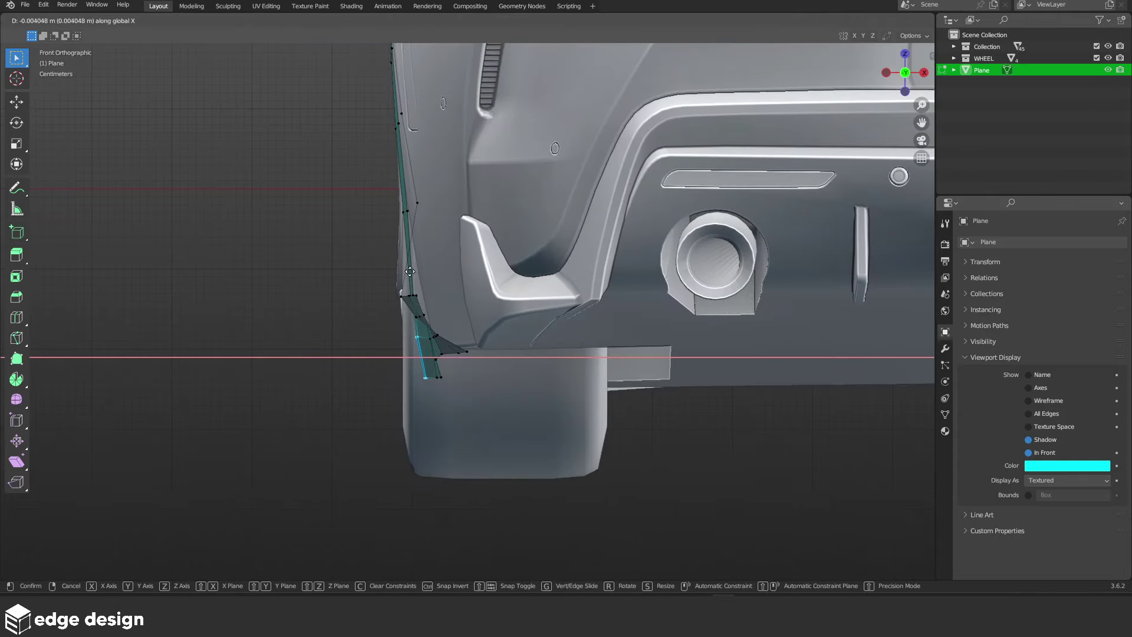
left_click(398, 273)
mouse_move(398, 273)
middle_mouse_down()
mouse_move(435, 275)
mouse_move(377, 317)
middle_mouse_up()
From Front view, shift the edge vertices further along X to hug the body profile
key("grave")
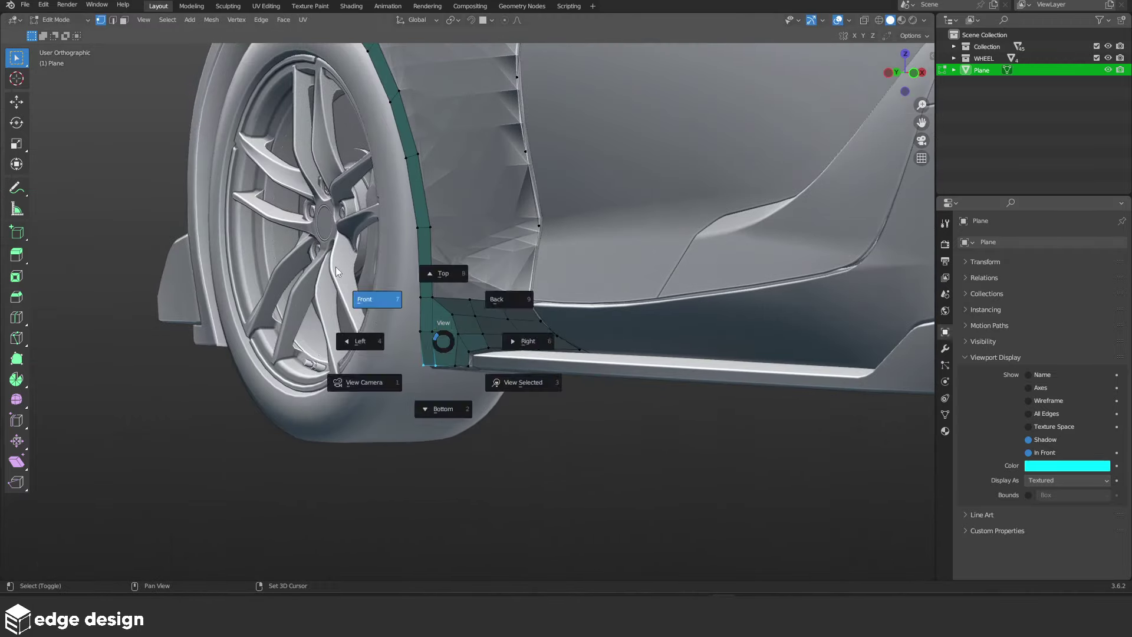
left_click(335, 266)
key("g")
key("x")
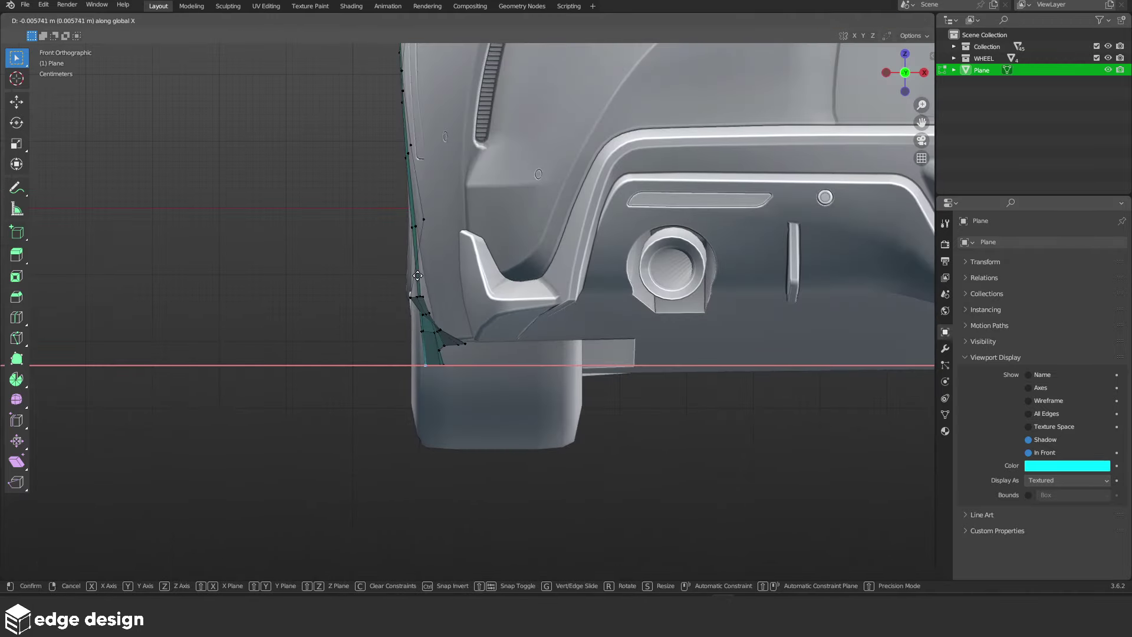
left_click(417, 276)
mouse_move(417, 276)
middle_mouse_down()
mouse_move(431, 280)
mouse_move(401, 327)
mouse_move(424, 365)
mouse_move(407, 324)
middle_mouse_up()
key("grave")
left_click(331, 284)
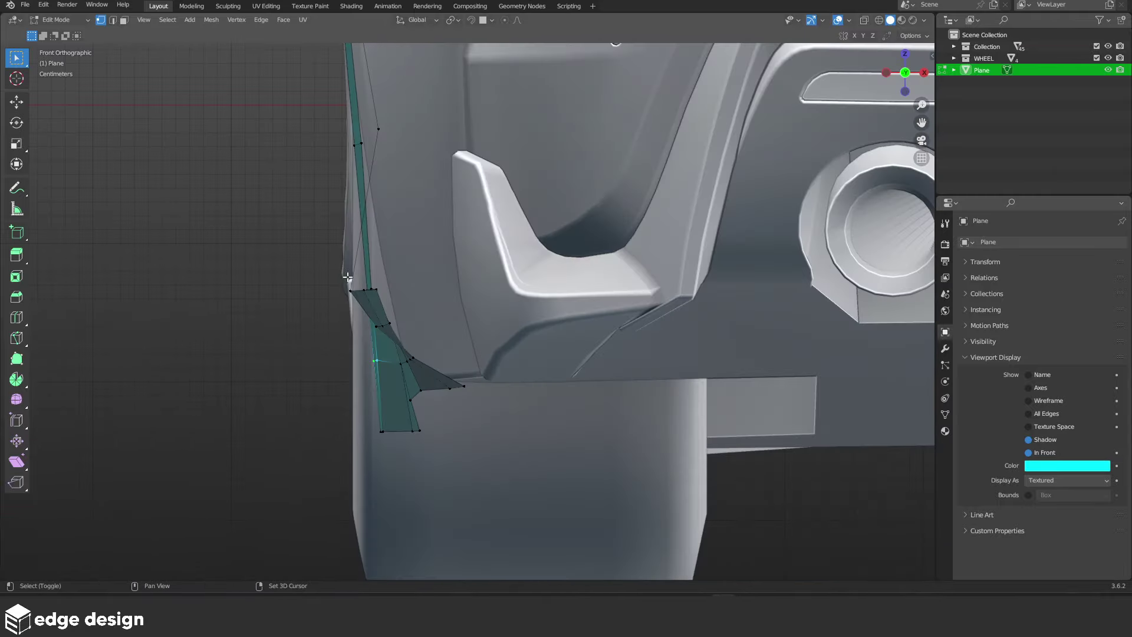
key("g")
key("x")
left_click(390, 299)
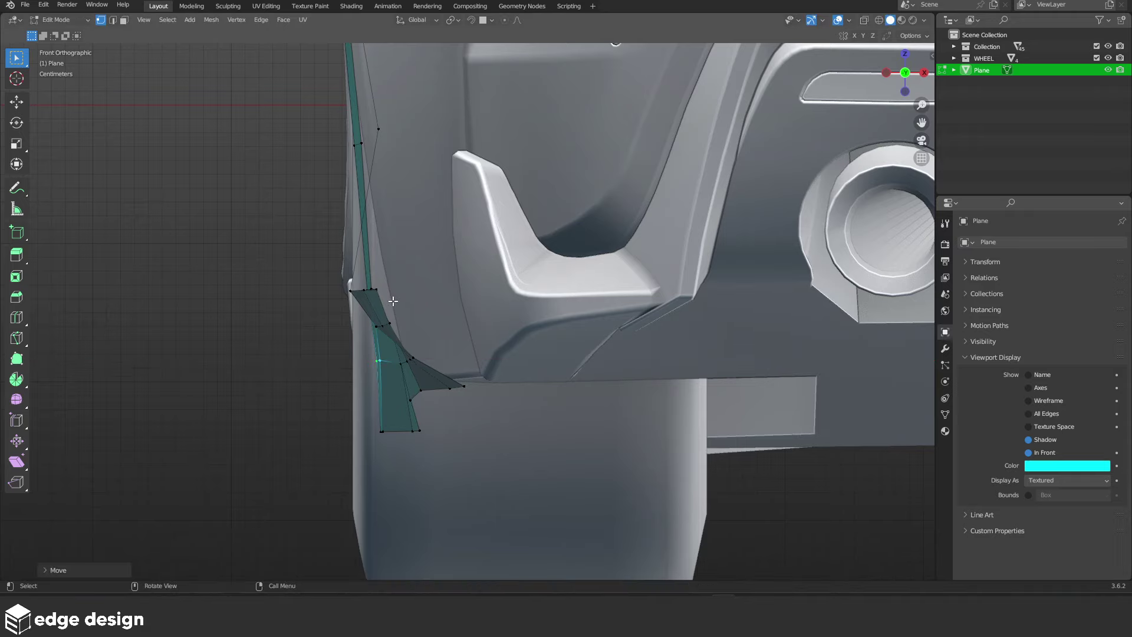
Move the bottom and higher edge vertices individually along X onto the body surface
left_click(382, 431)
key("g")
key("x")
left_click(400, 441)
left_click(380, 374)
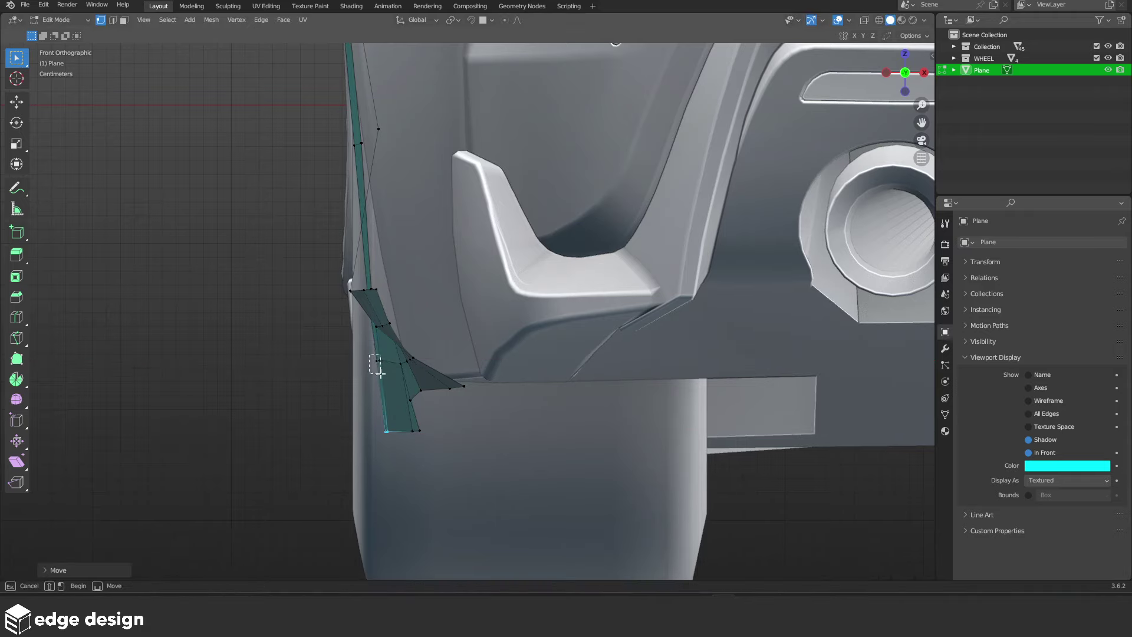
key("g")
key("x")
left_click(388, 375)
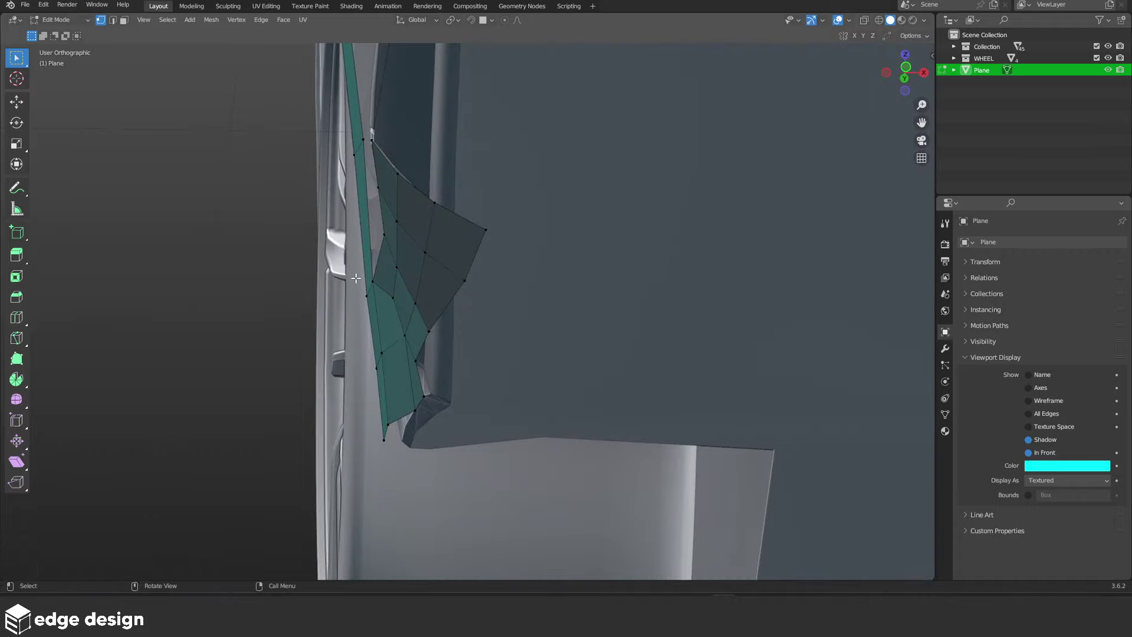
key("g")
key("x")
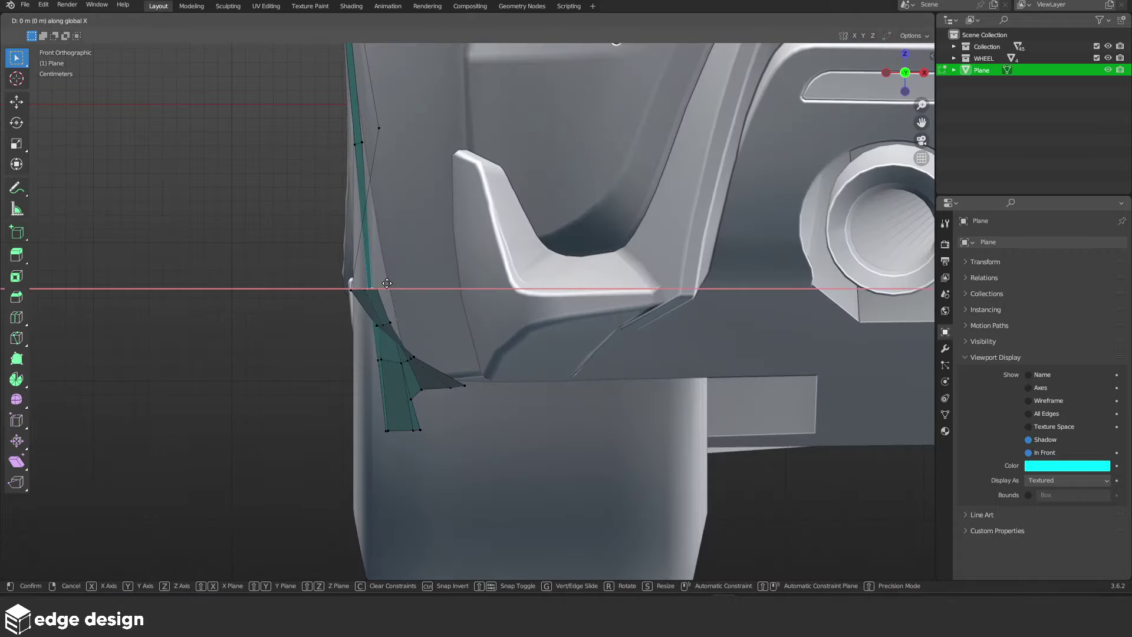
left_click(389, 285)
mouse_move(397, 285)
middle_mouse_down()
mouse_move(423, 199)
mouse_move(461, 388)
mouse_move(490, 207)
mouse_move(526, 273)
middle_mouse_up()
Fine-tune the upper edge vertices along X, checking the strip's fit against the body
key("Tab")
scroll(462, 393, "up", 3)
key("Tab")
key("g")
key("x")
left_click(512, 177)
mouse_move(427, 376)
middle_mouse_down()
mouse_move(445, 329)
mouse_move(455, 356)
mouse_move(491, 164)
mouse_move(476, 286)
mouse_move(485, 355)
mouse_move(416, 368)
middle_mouse_up()
key("Tab")
key("Tab")
key("g")
key("x")
left_click(492, 163)
scroll(417, 368, "up", 2)
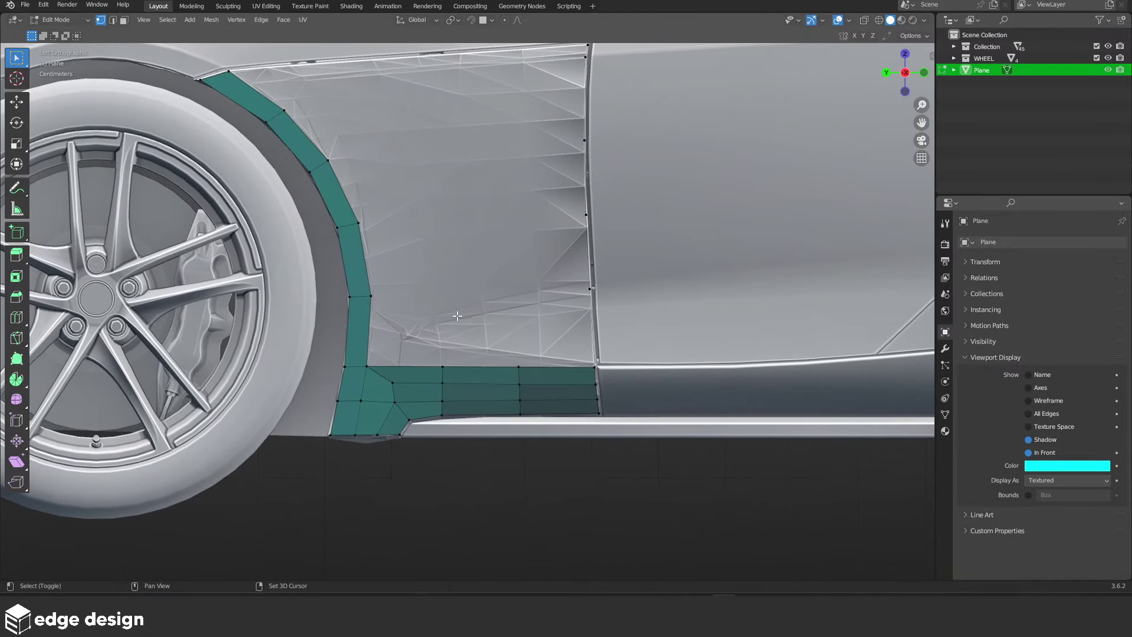
mouse_move(457, 316)
middle_mouse_down("shift")
mouse_move(436, 347)
mouse_move(507, 319)
middle_mouse_up("shift")
scroll(435, 342, "up", 2)
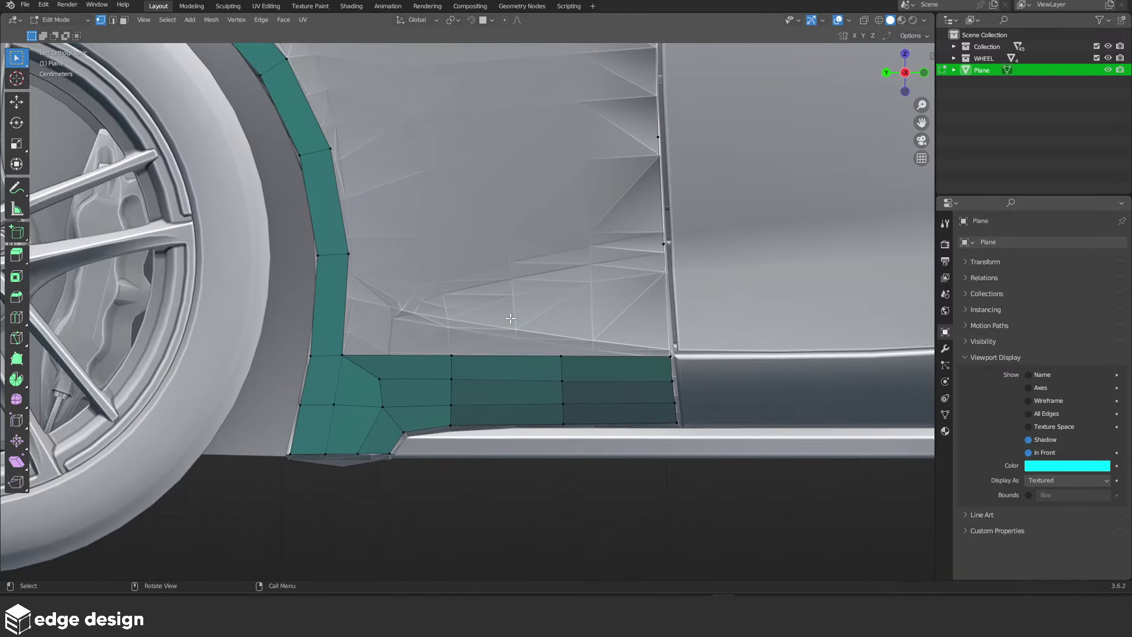
Loop-cut the vent's rear edge and slide the new vertex near the top onto the door seam
scroll(507, 318, "down", 3)
scroll(483, 327, "down", 1)
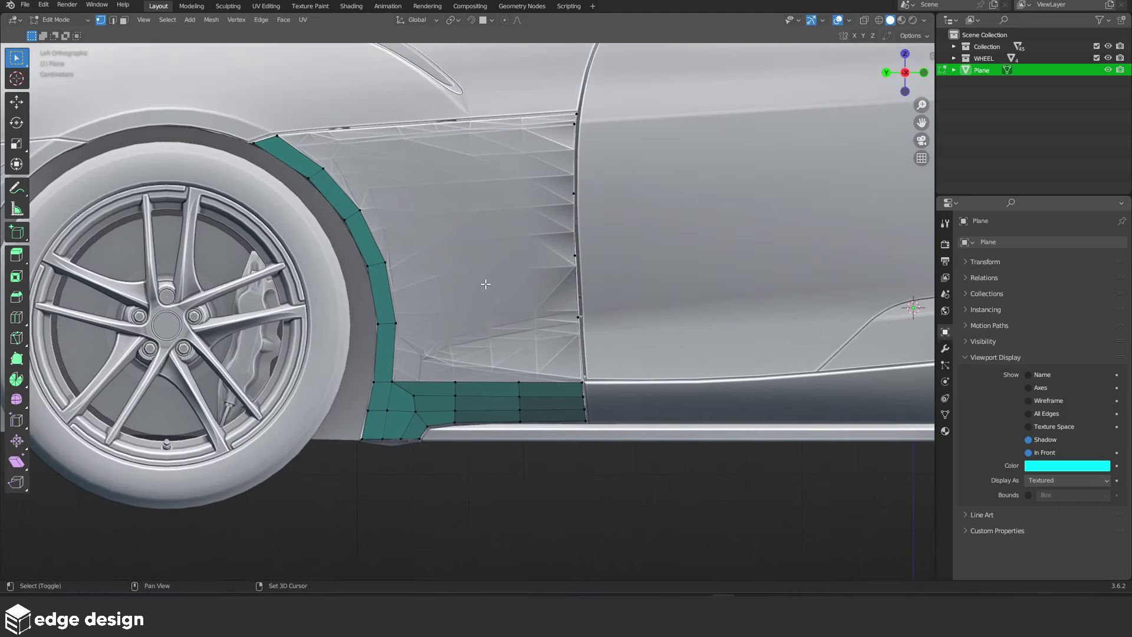
scroll(486, 326, "down", 1)
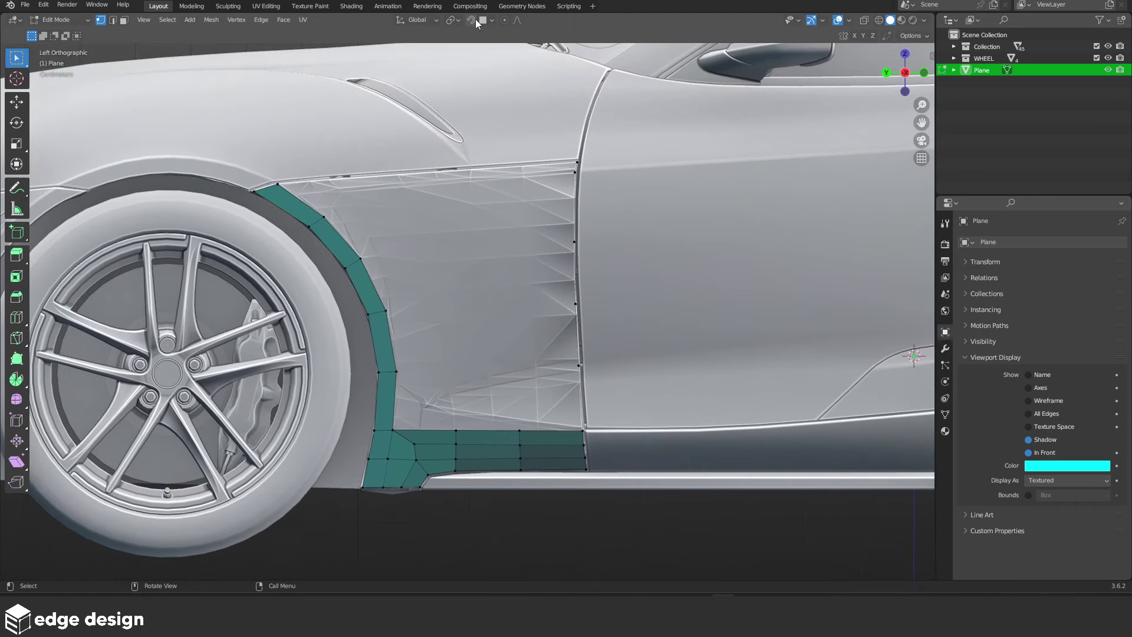
scroll(505, 265, "up", 1)
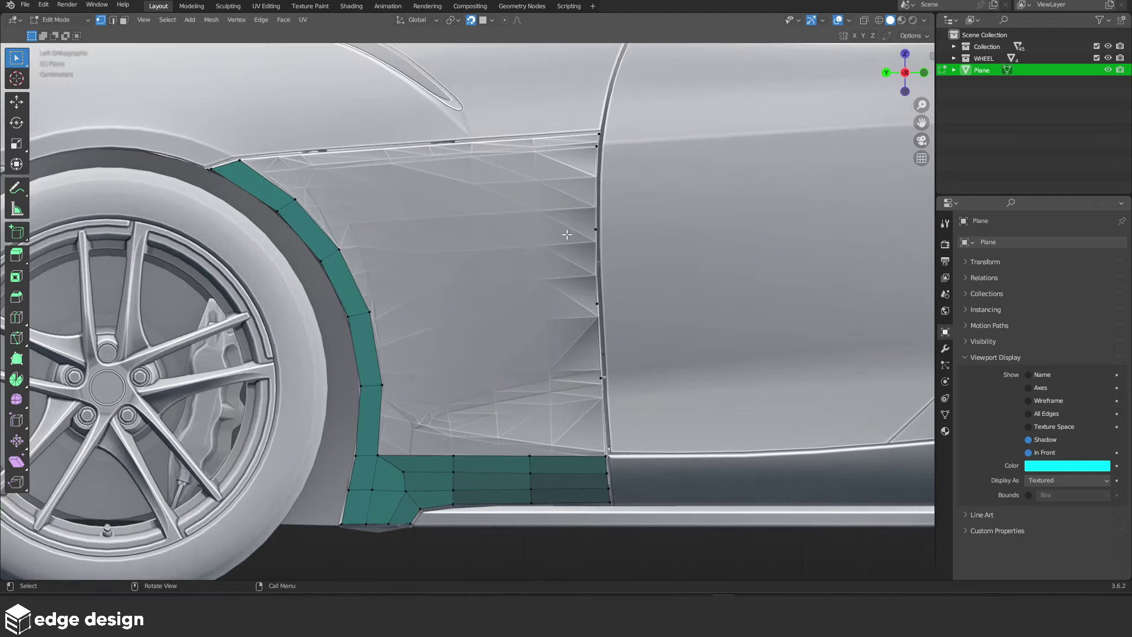
scroll(513, 272, "up", 1)
scroll(525, 283, "up", 1)
scroll(536, 293, "up", 2)
scroll(536, 293, "up", 1)
key("ctrl+r")
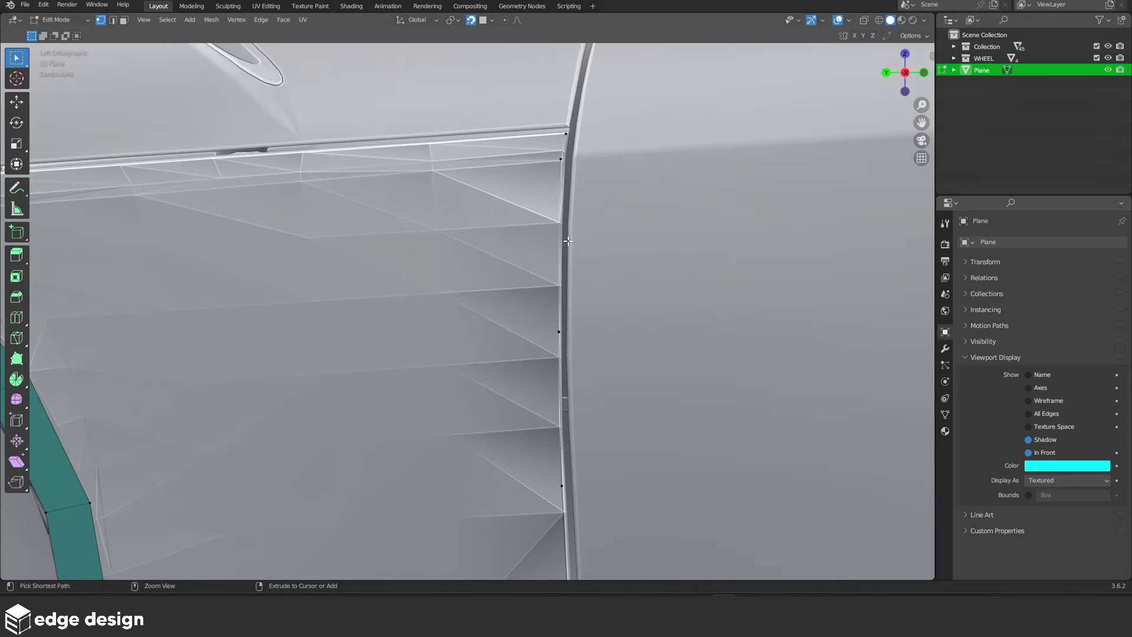
left_click(567, 221)
key("g")
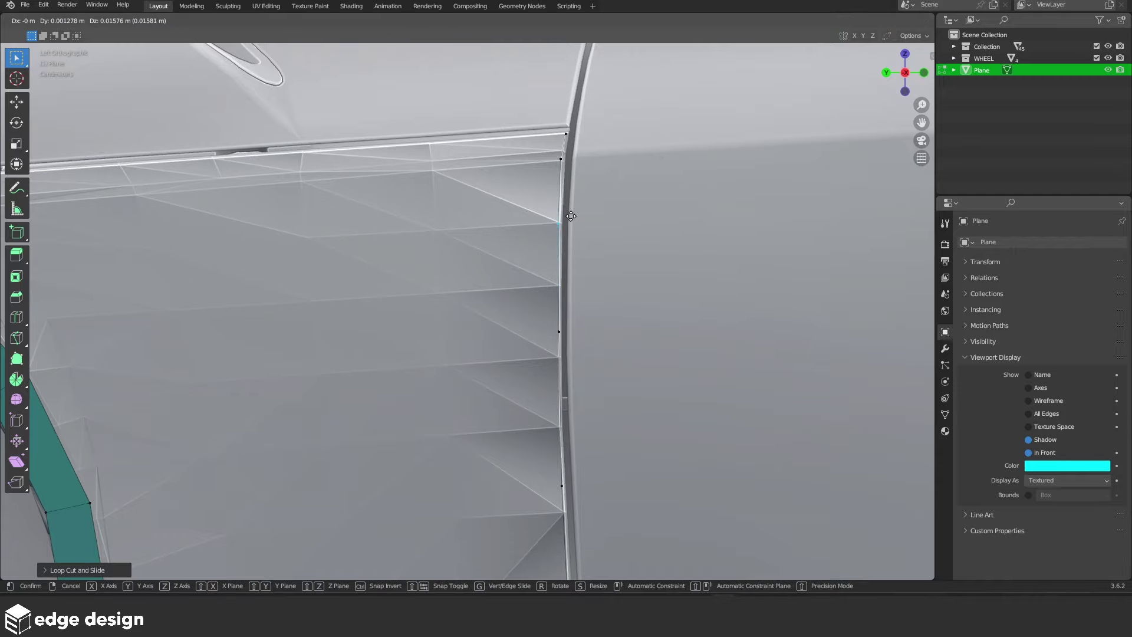
left_click(571, 215)
scroll(571, 216, "down", 5)
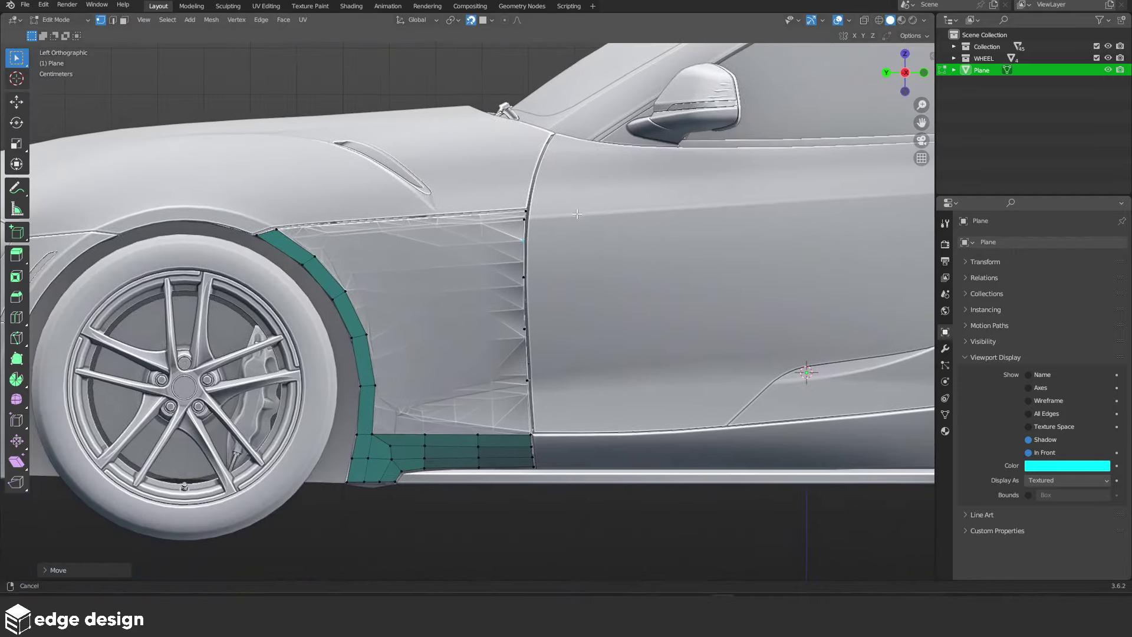
Extrude the new edge chain forward and down into the vent
left_click(480, 245)
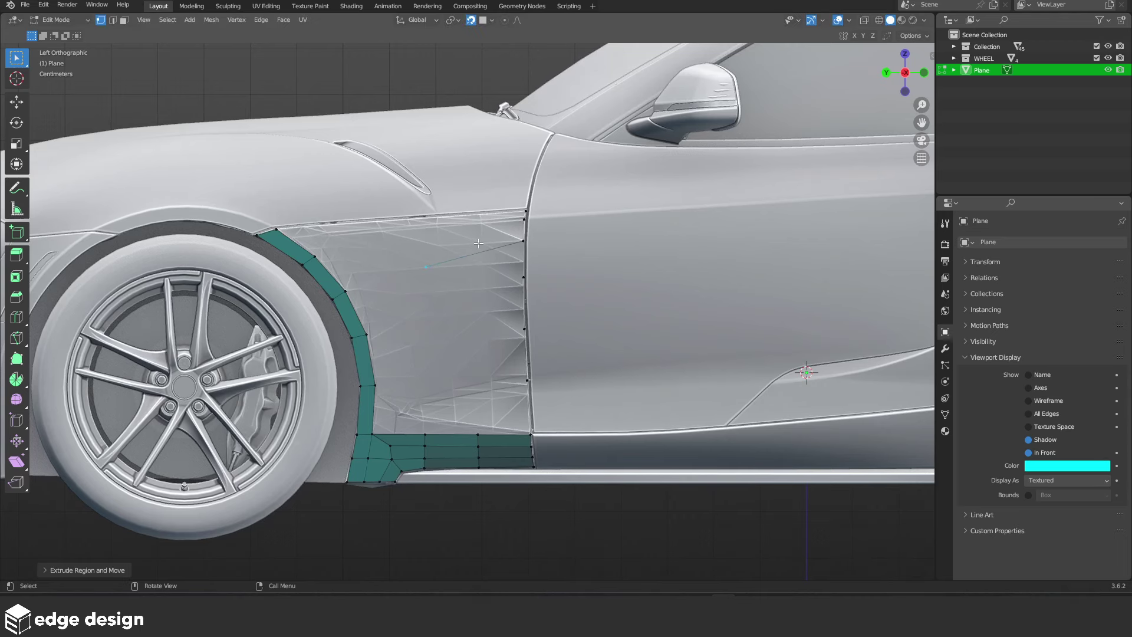
key("e")
left_click(455, 266)
key("e")
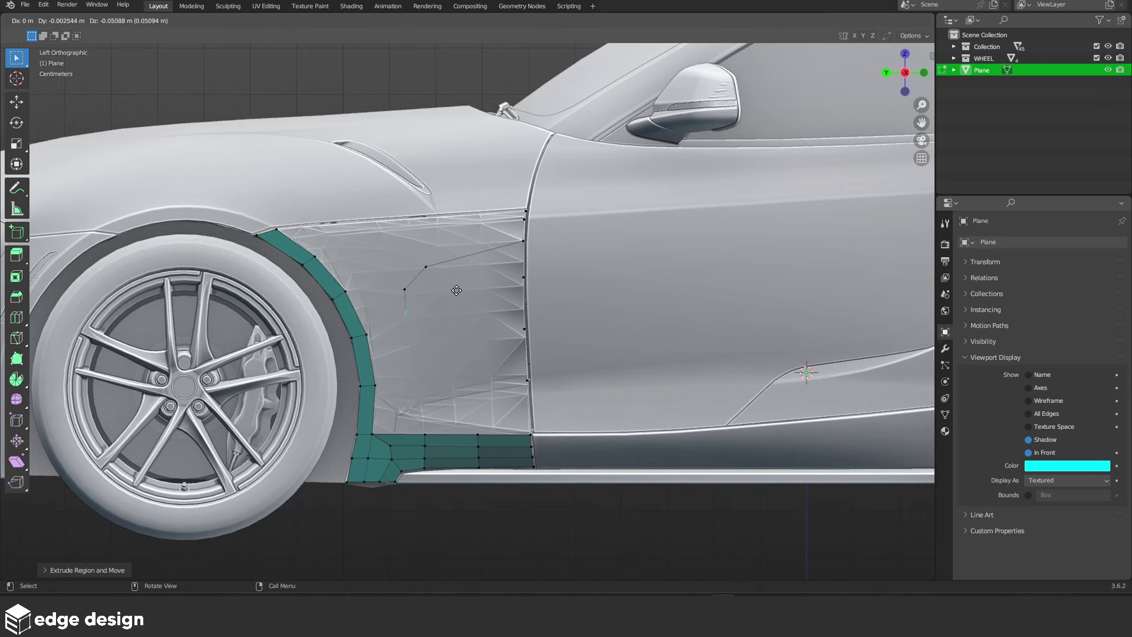
left_click(459, 276)
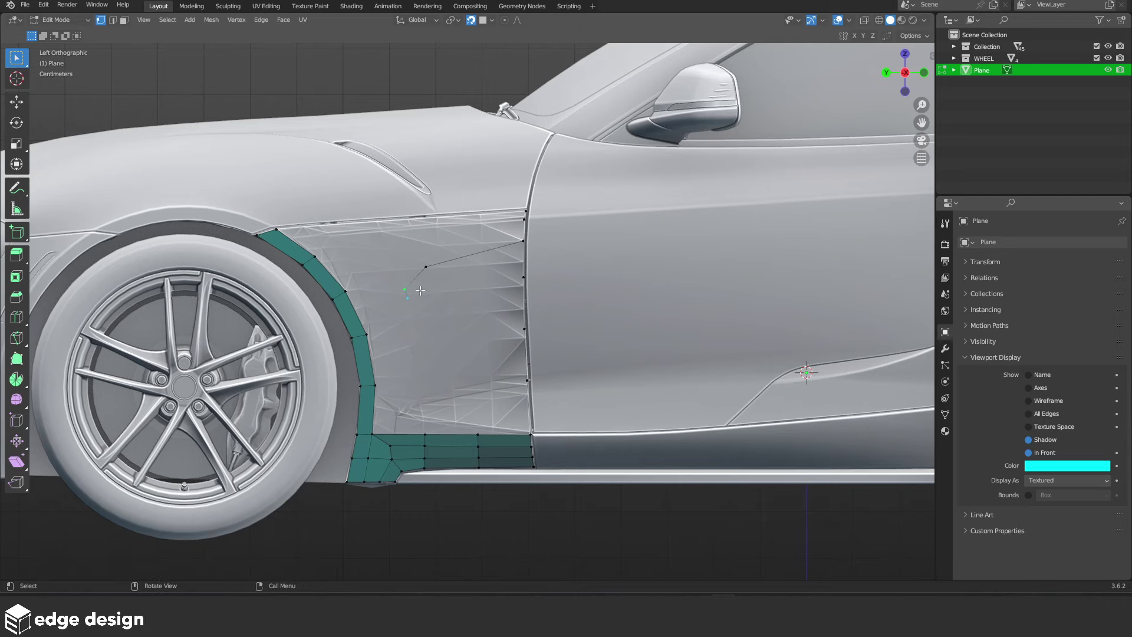
key("g")
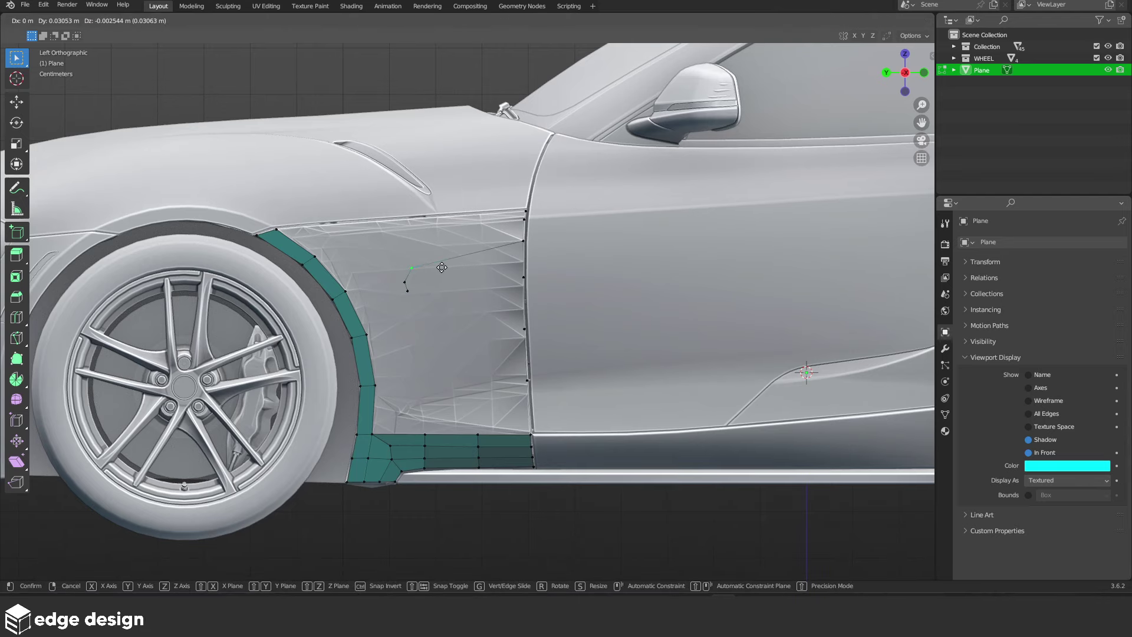
left_click(442, 267)
Move the lower chain vertices down through the vent to reach the sill
left_click(407, 291)
key("g")
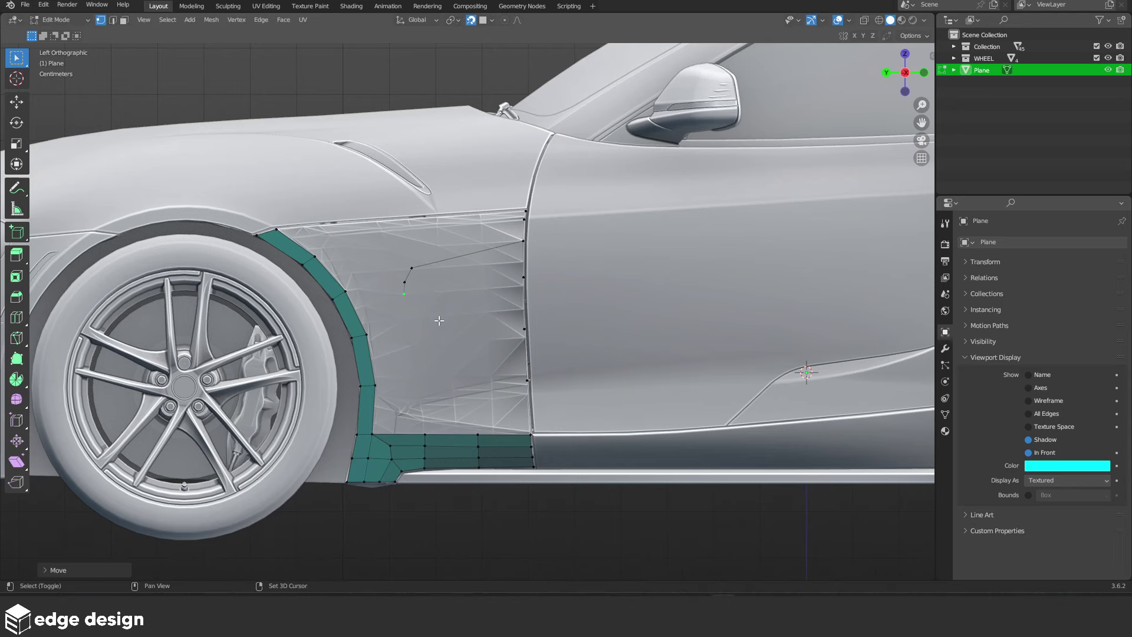
scroll(448, 283, "up", 3)
key("g")
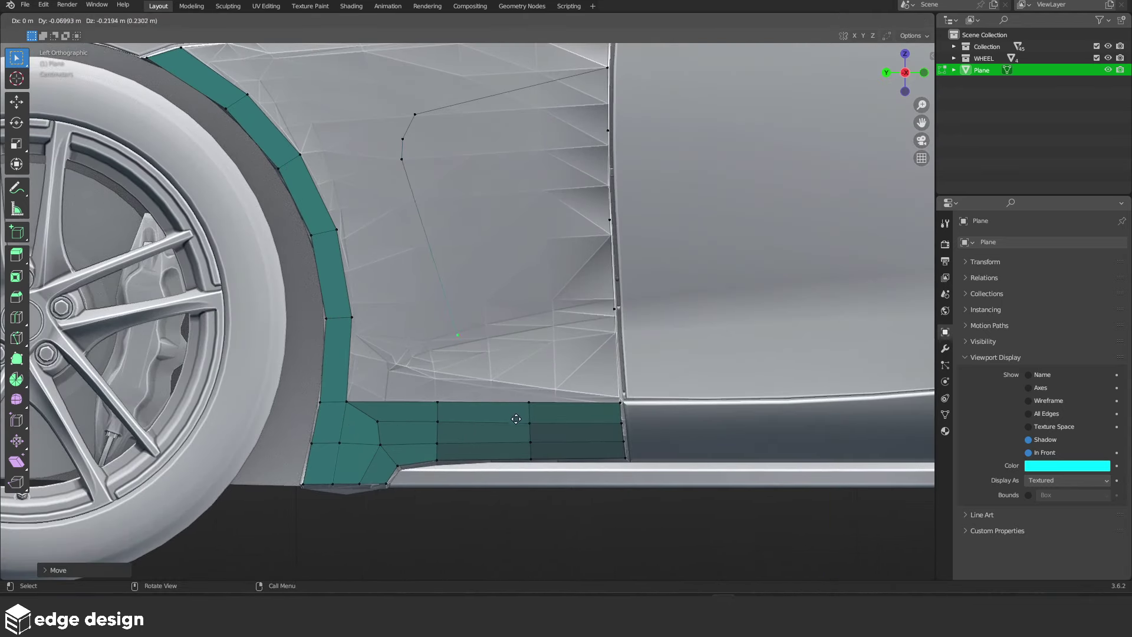
left_click(519, 436)
key("g")
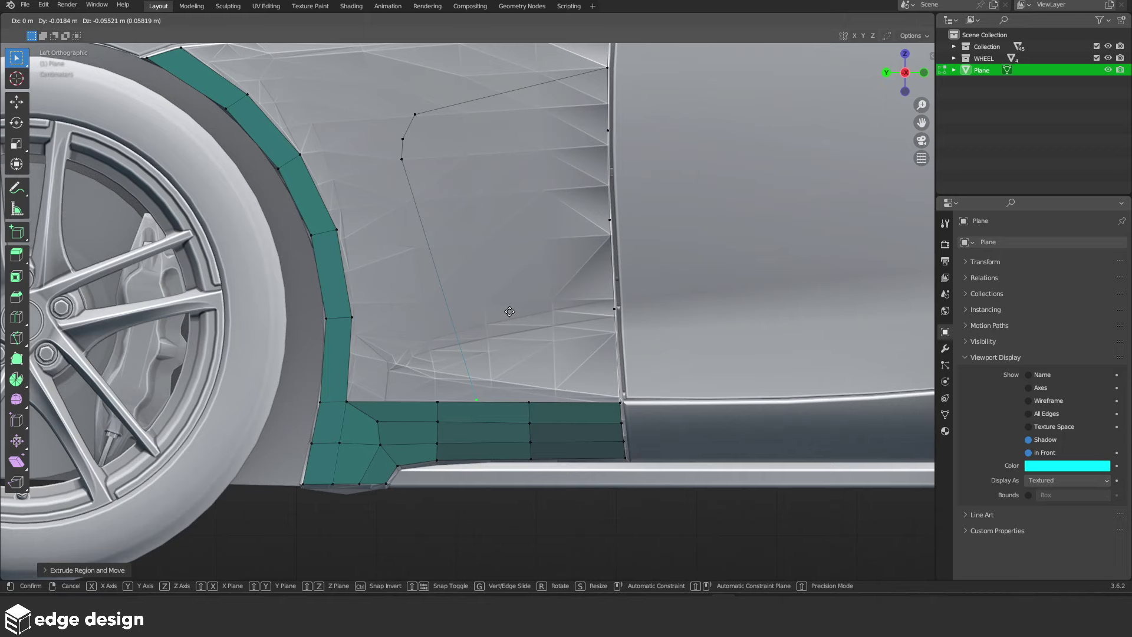
left_click(509, 311)
Add an edge loop through the sill faces, slid under the vent chain
middle_click_drag(510, 311, 509, 211, "shift")
key("ctrl+r")
left_click(492, 306)
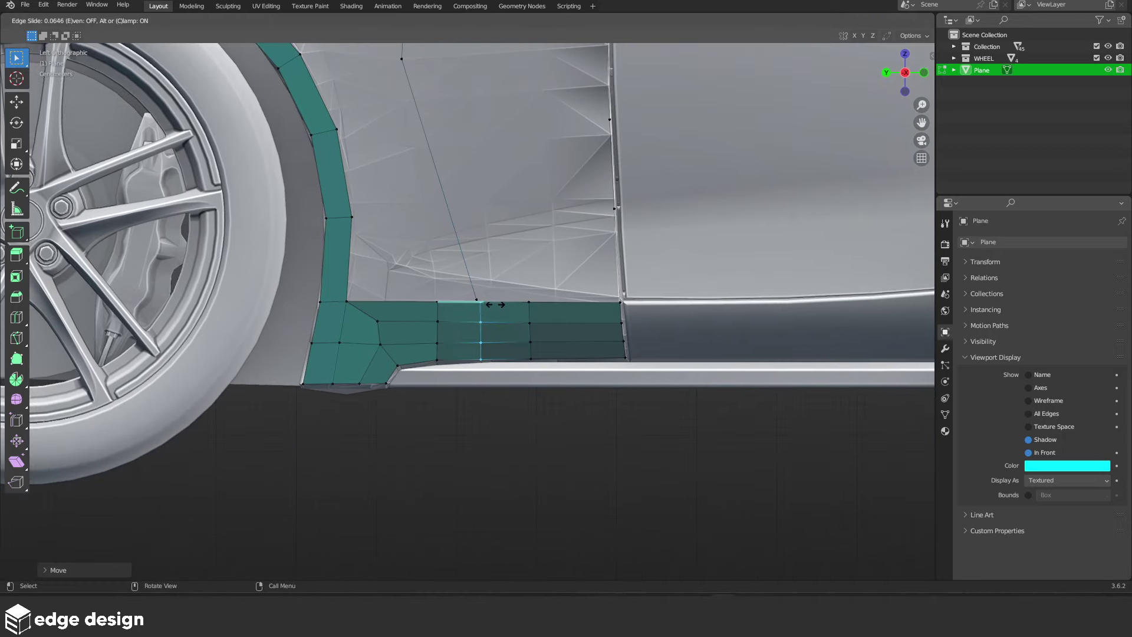
left_click(498, 304)
key("Tab")
key("Tab")
key("Tab")
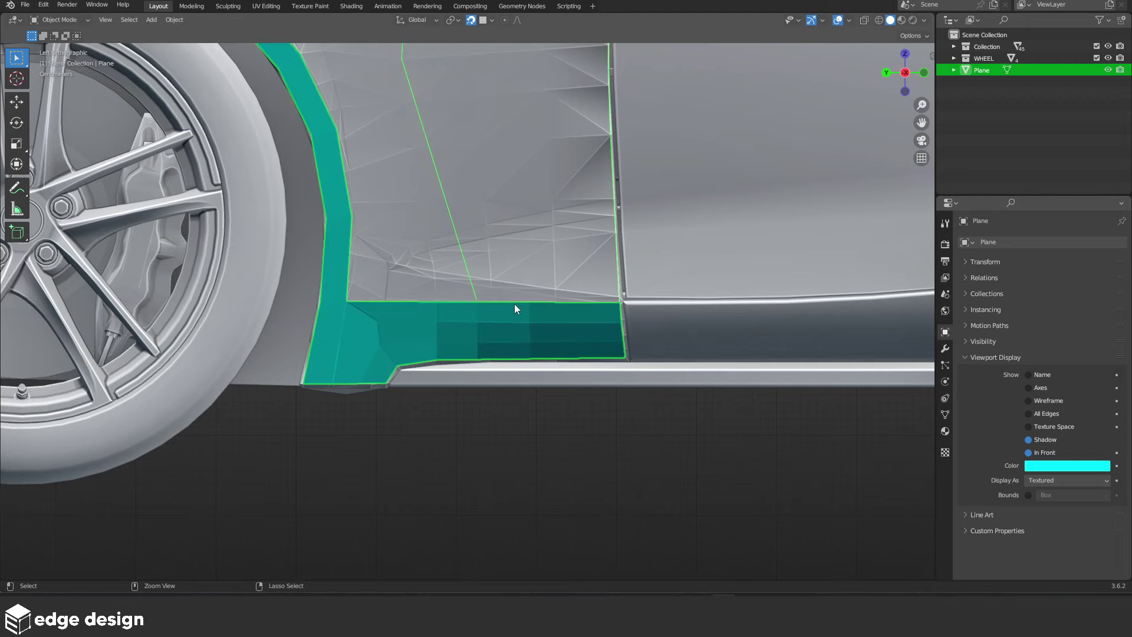
key("Tab")
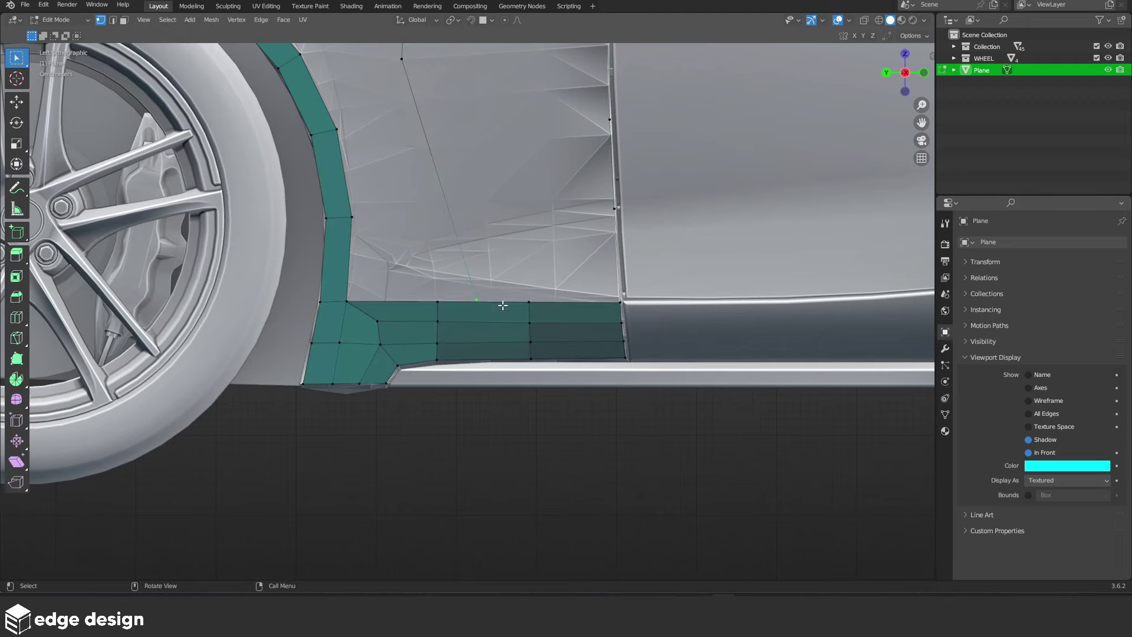
Knife a diagonal cut from the vent chain down through the three sill rows, then deselect
scroll(501, 313, "down", 1)
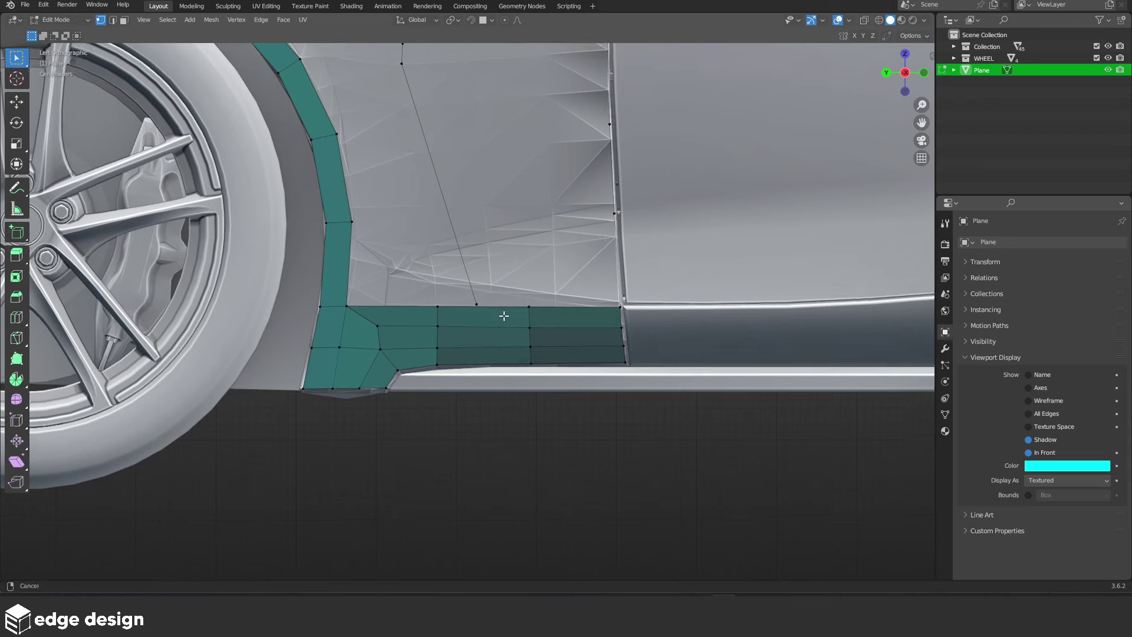
scroll(507, 318, "up", 2)
scroll(512, 324, "down", 3)
scroll(512, 323, "up", 2, "shift")
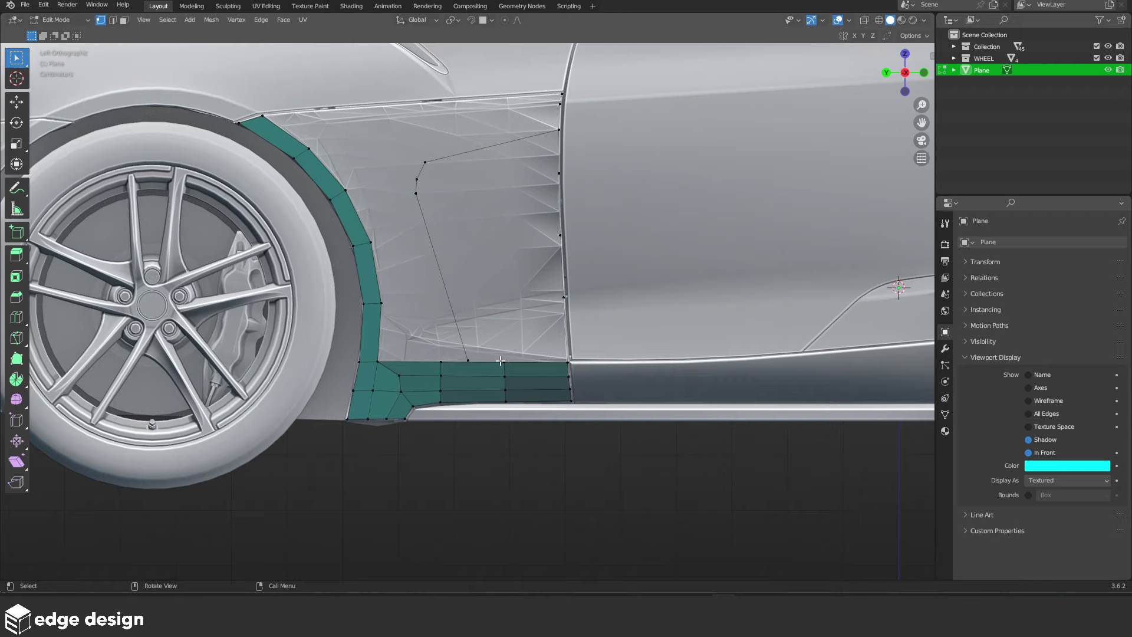
scroll(501, 361, "up", 2)
scroll(470, 326, "up", 2)
scroll(449, 284, "up", 2)
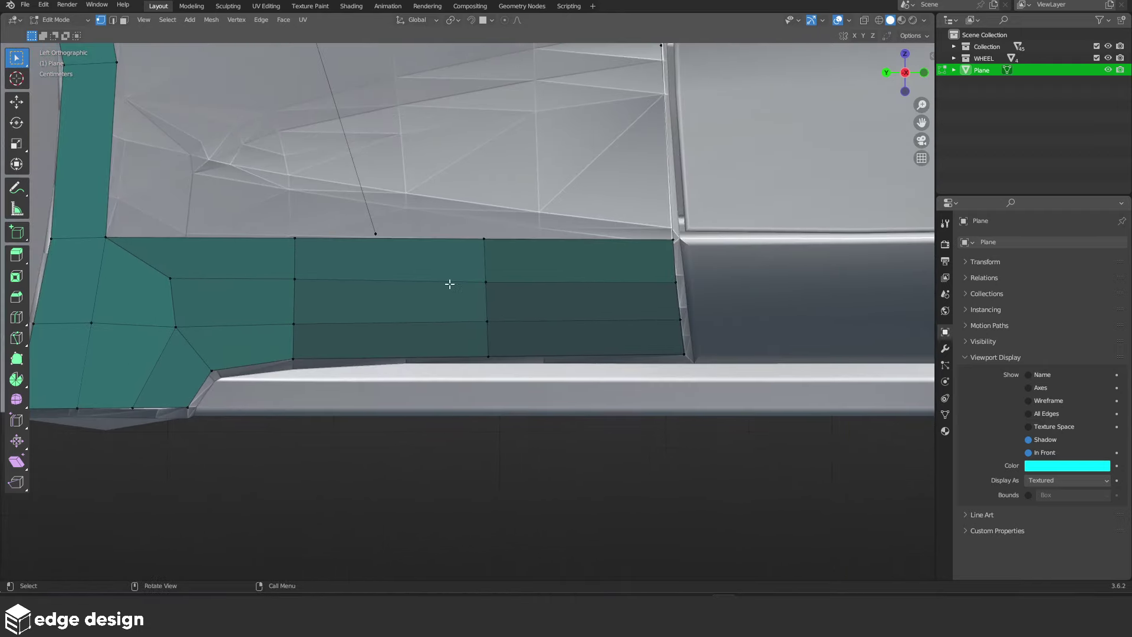
scroll(449, 284, "up", 2)
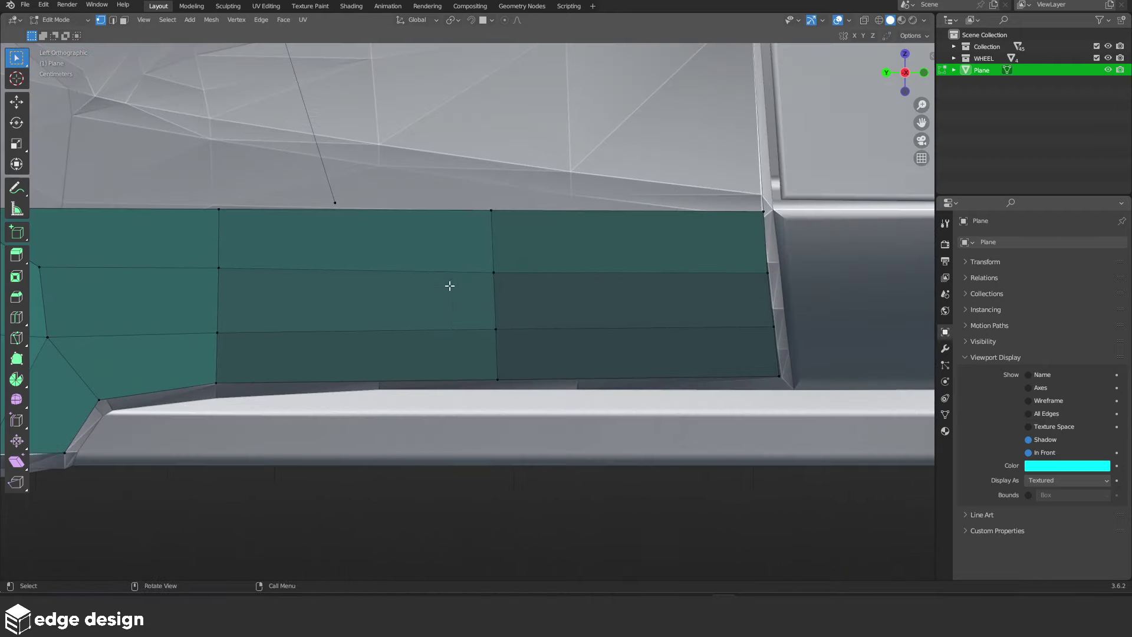
key("k")
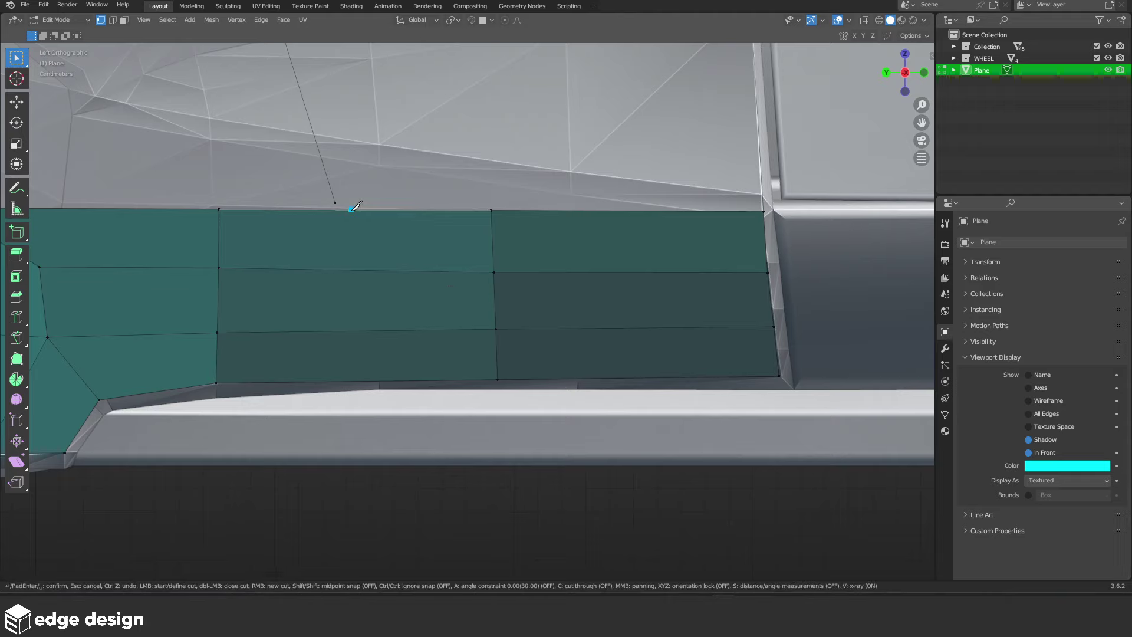
left_click(475, 384)
key("Return")
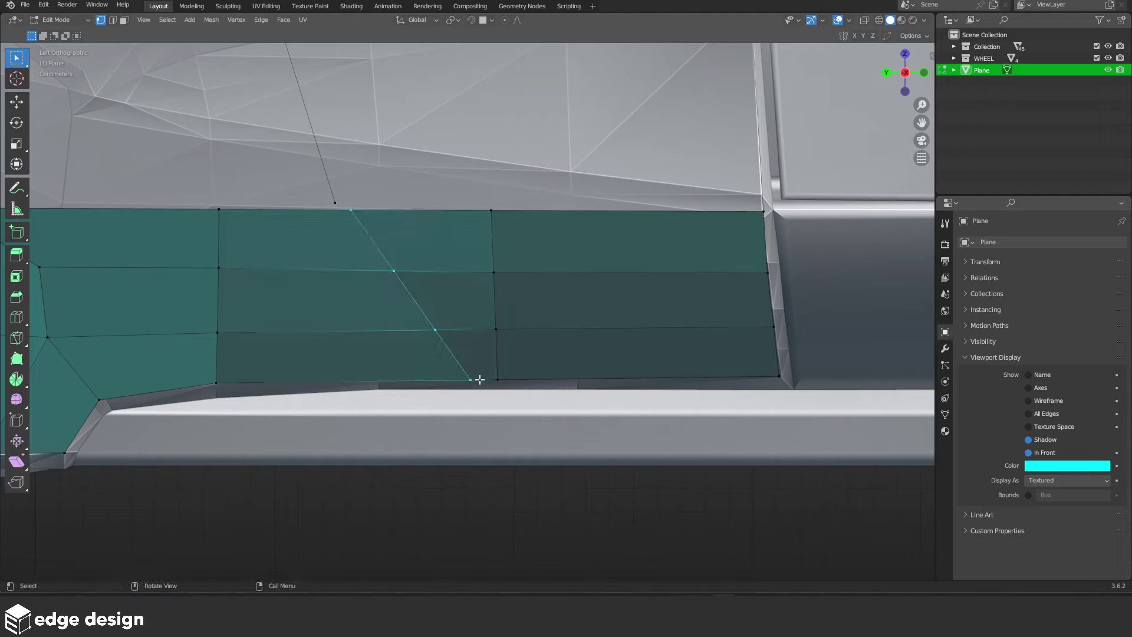
scroll(498, 318, "down", 8)
key("alt+a")
middle_click_drag(501, 295, 520, 361, "shift")
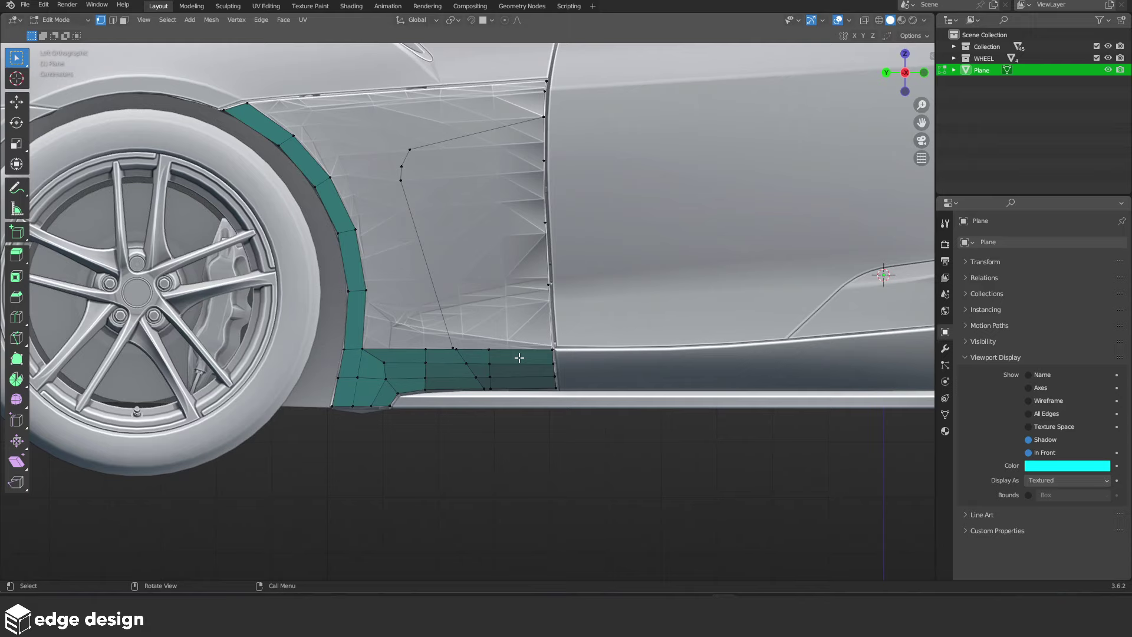
Dissolve the unwanted sill edges and knife a new diagonal cut across the sill
scroll(519, 358, "up", 3)
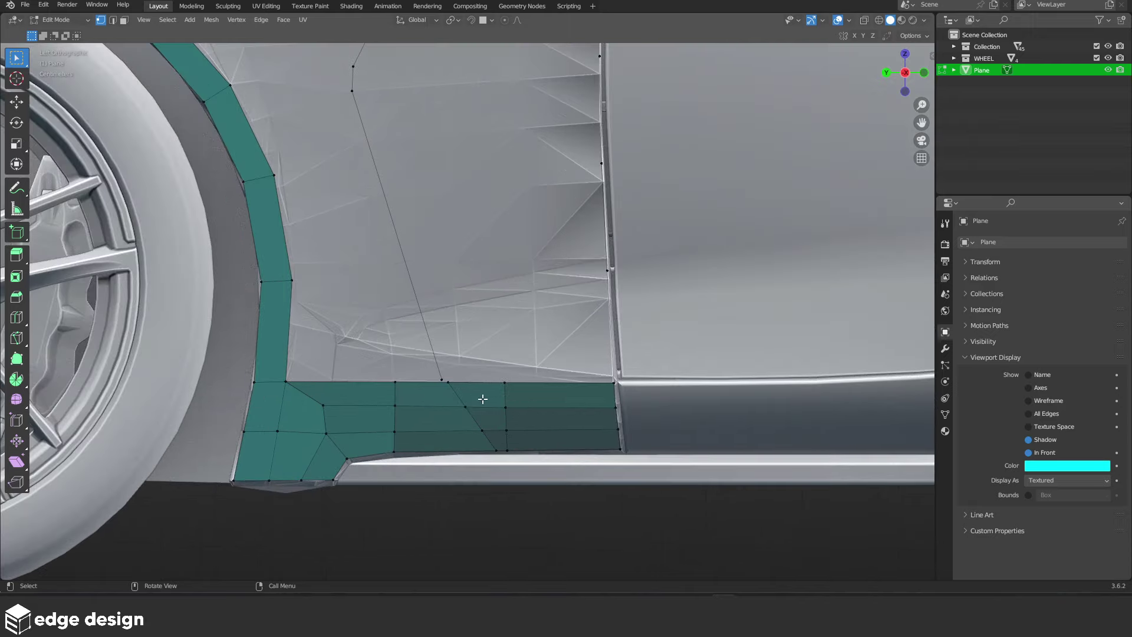
left_click(483, 400, "shift")
key("x")
left_click(475, 450)
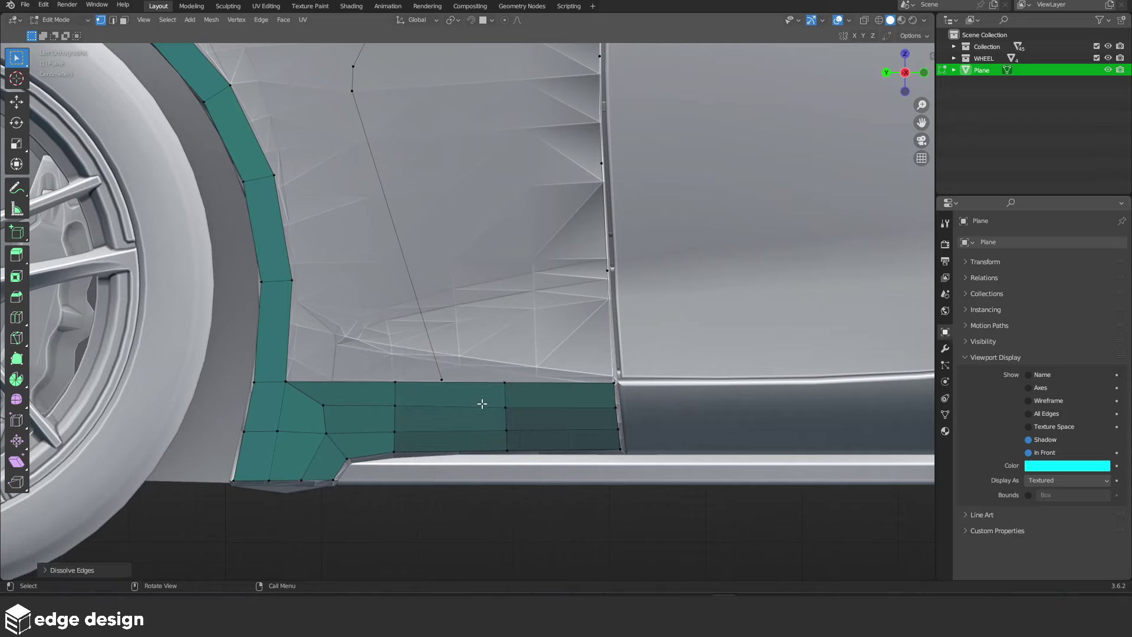
key("k")
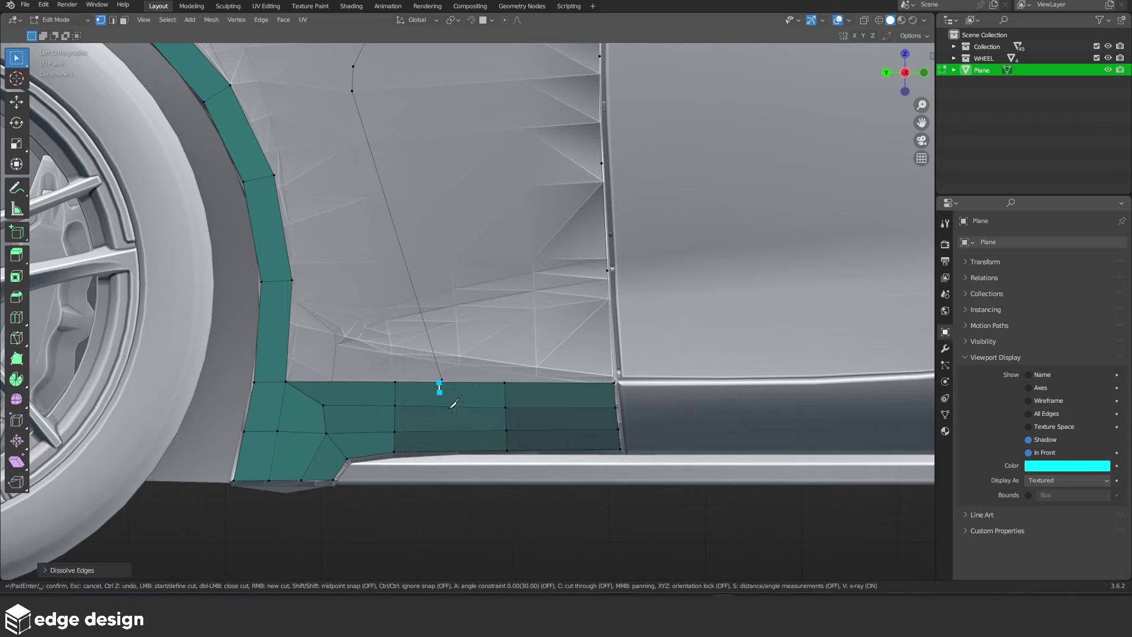
left_click(477, 453)
key("Return")
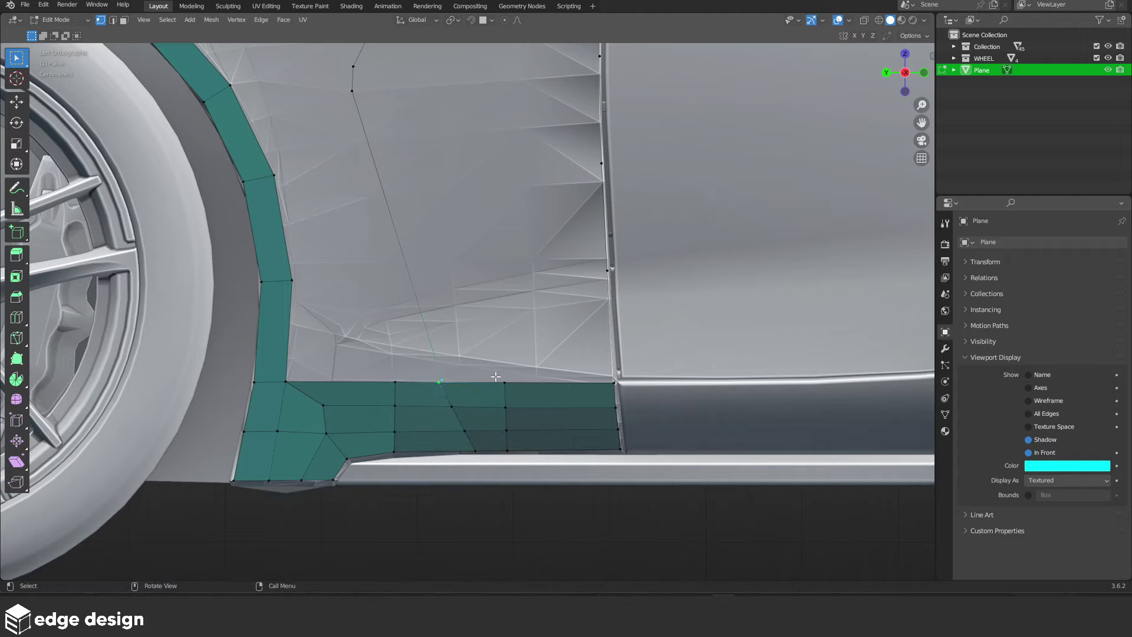
Dissolve the leftover stray edge and review the sill quads outside Edit Mode
key("x")
left_click(470, 431)
key("Tab")
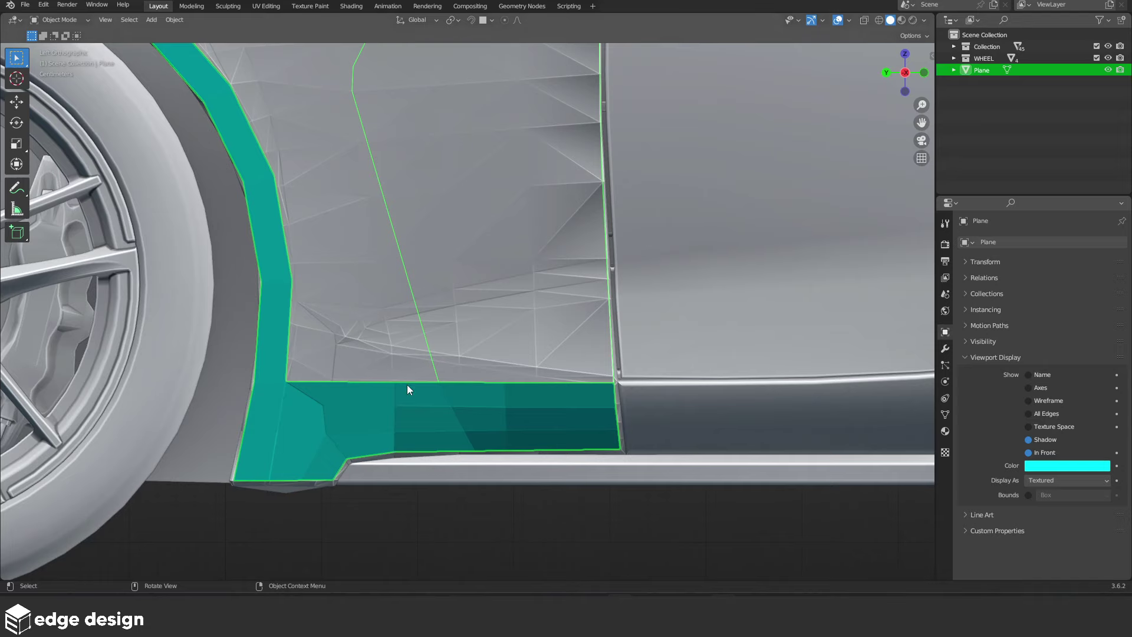
key("Tab")
scroll(437, 349, "down", 2)
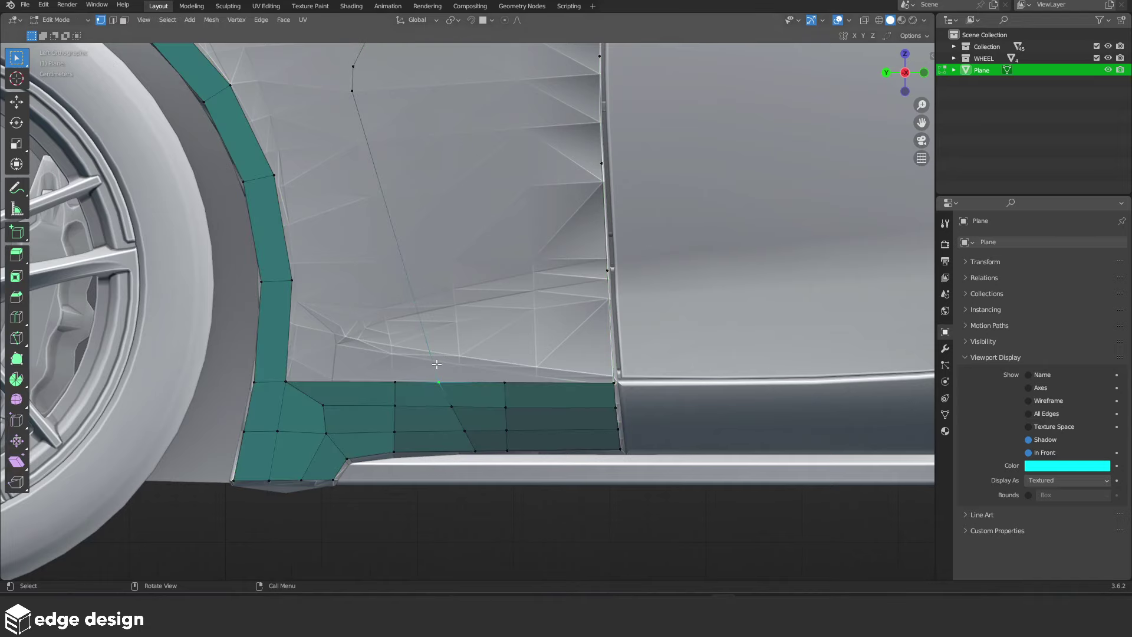
scroll(444, 370, "down", 1)
scroll(443, 370, "up", 2)
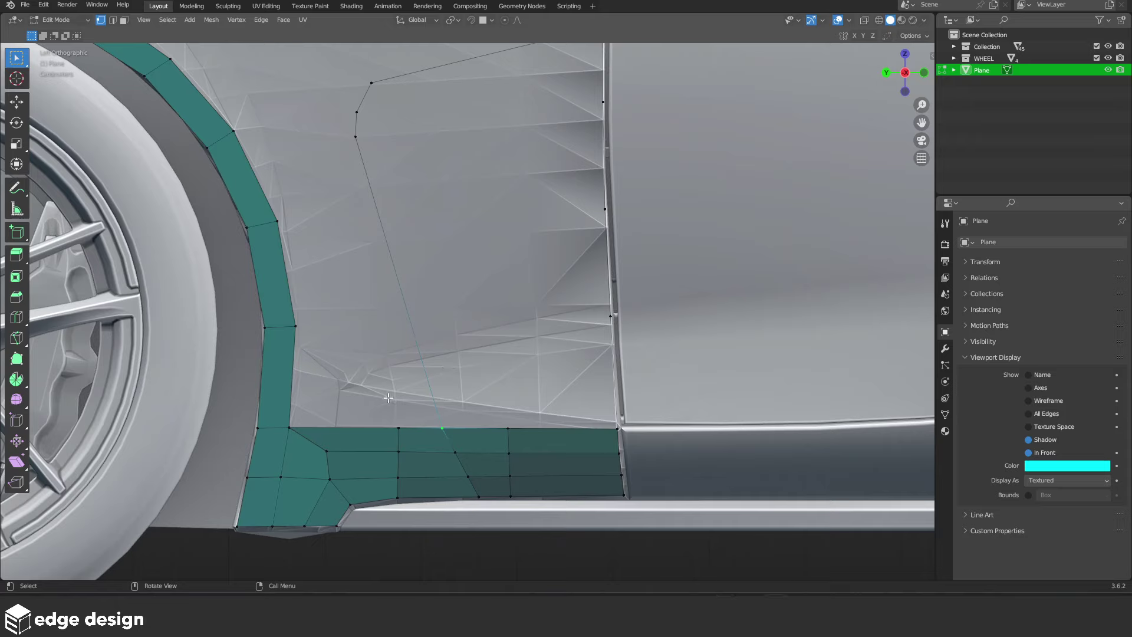
Slide a vertex up the vent chain, join it, and fill a quad bridging to the fender strip
left_click(445, 399)
right_click(429, 324)
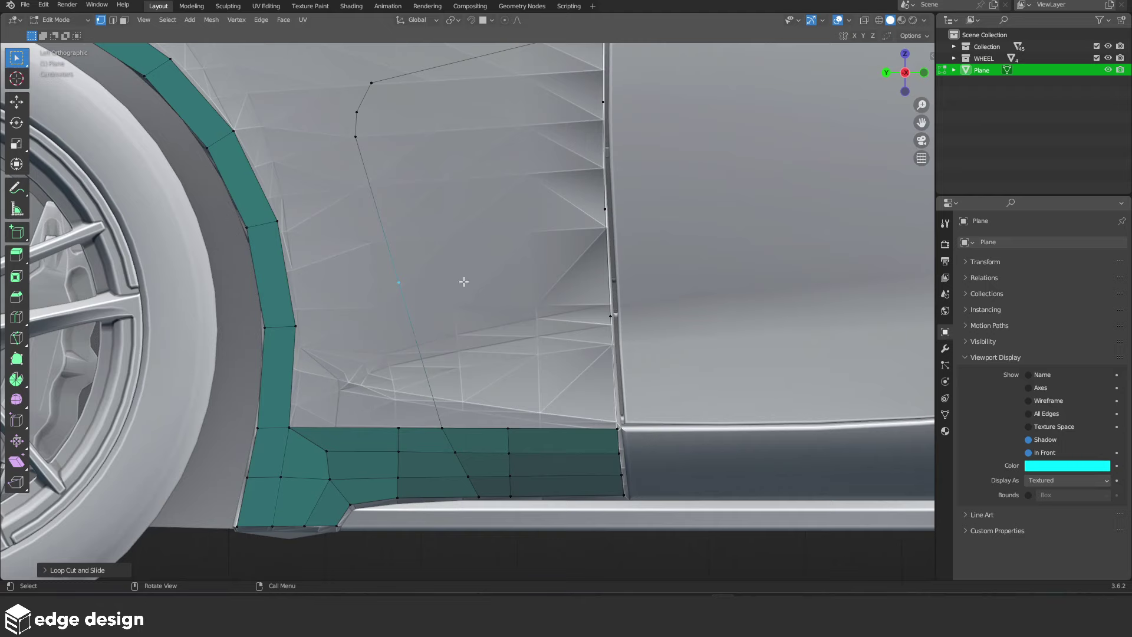
key("g")
key("g")
left_click(442, 210)
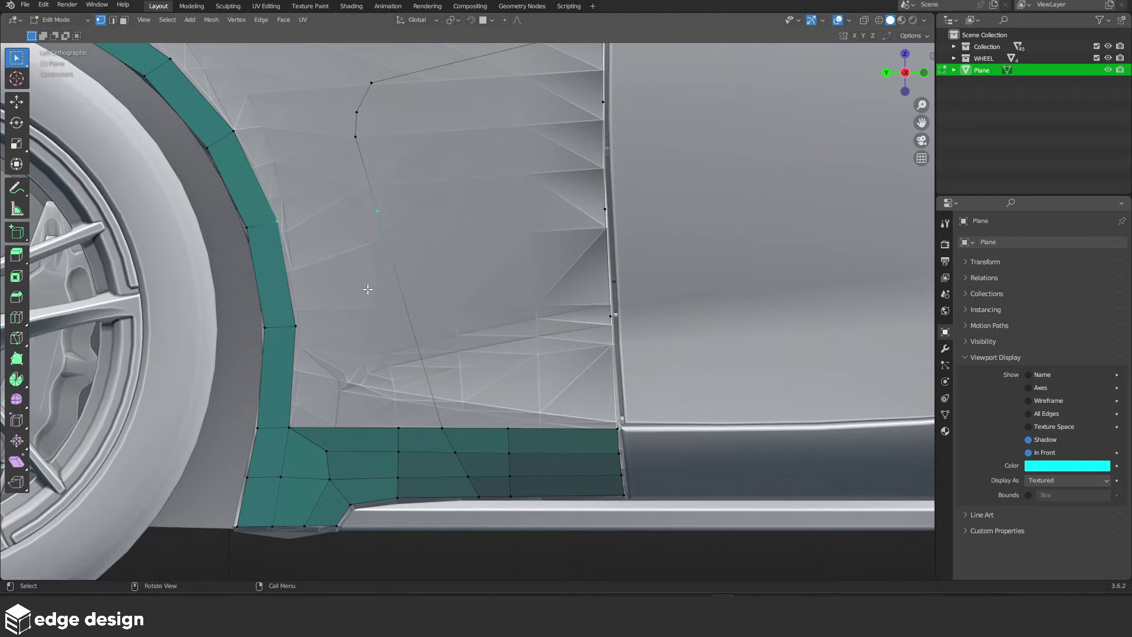
key("j")
left_click(412, 312)
left_click(298, 322, "shift")
key("f")
middle_click_drag(410, 345, 440, 299, "shift")
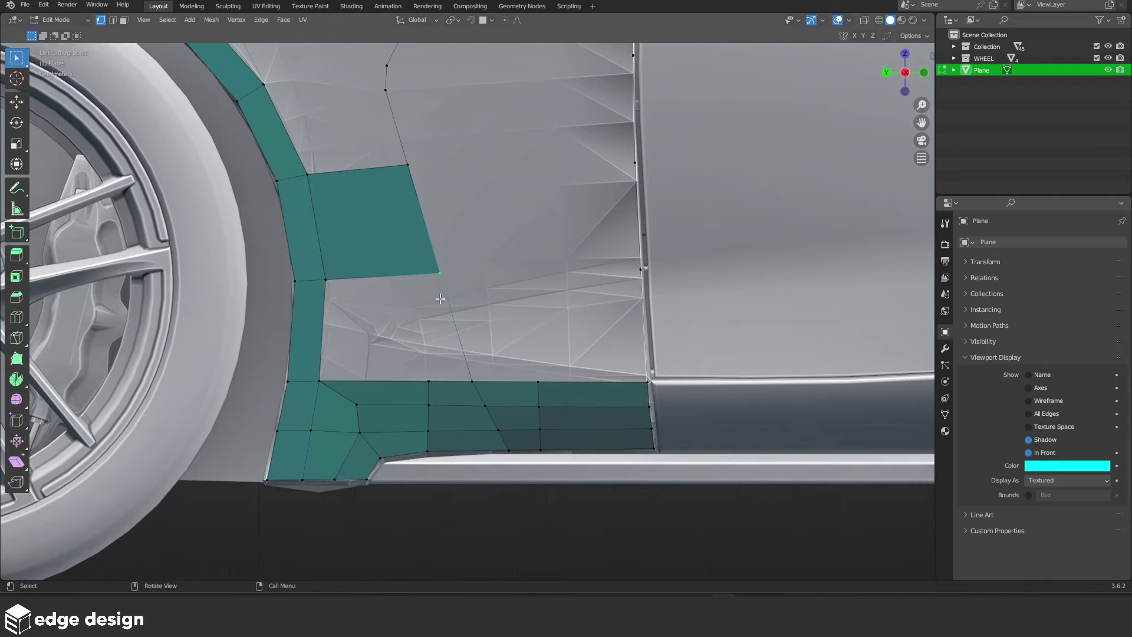
Loop-cut the new quad, snap back to Left view and select the loop's top vertex
key("ctrl+r")
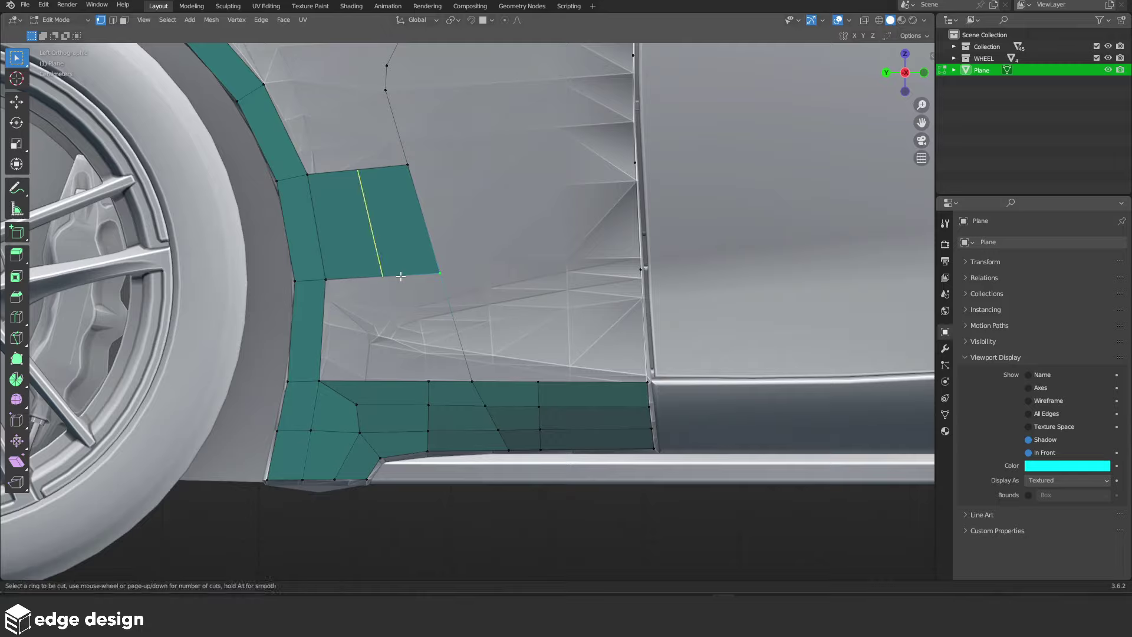
left_click(398, 276)
left_click(413, 275)
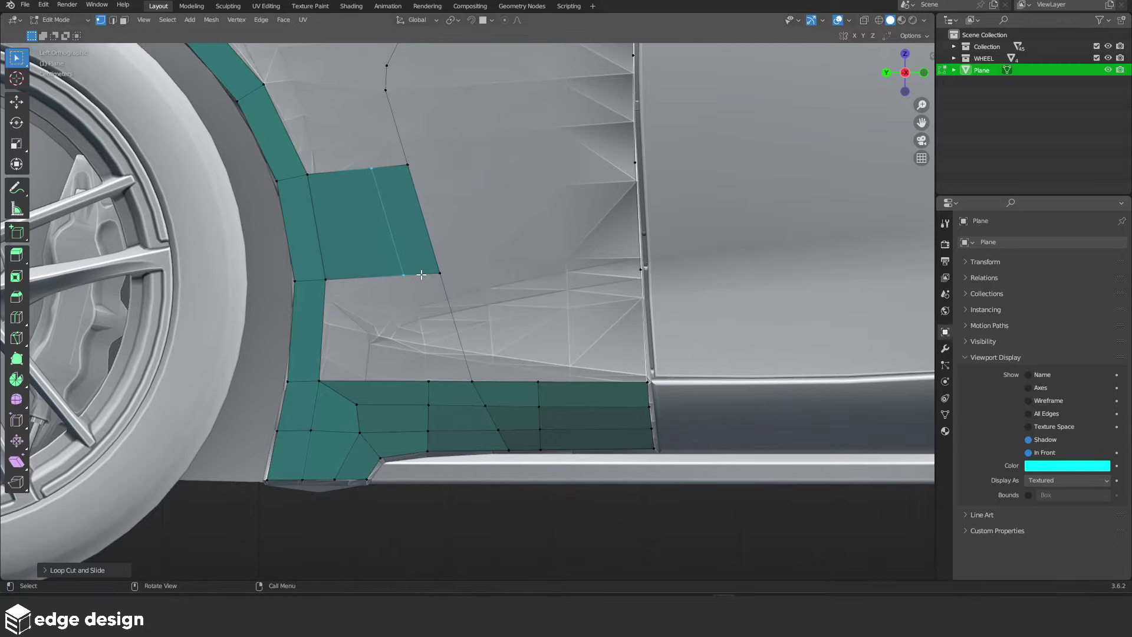
mouse_move(413, 275)
middle_mouse_down()
mouse_move(421, 176)
mouse_move(435, 296)
middle_mouse_up()
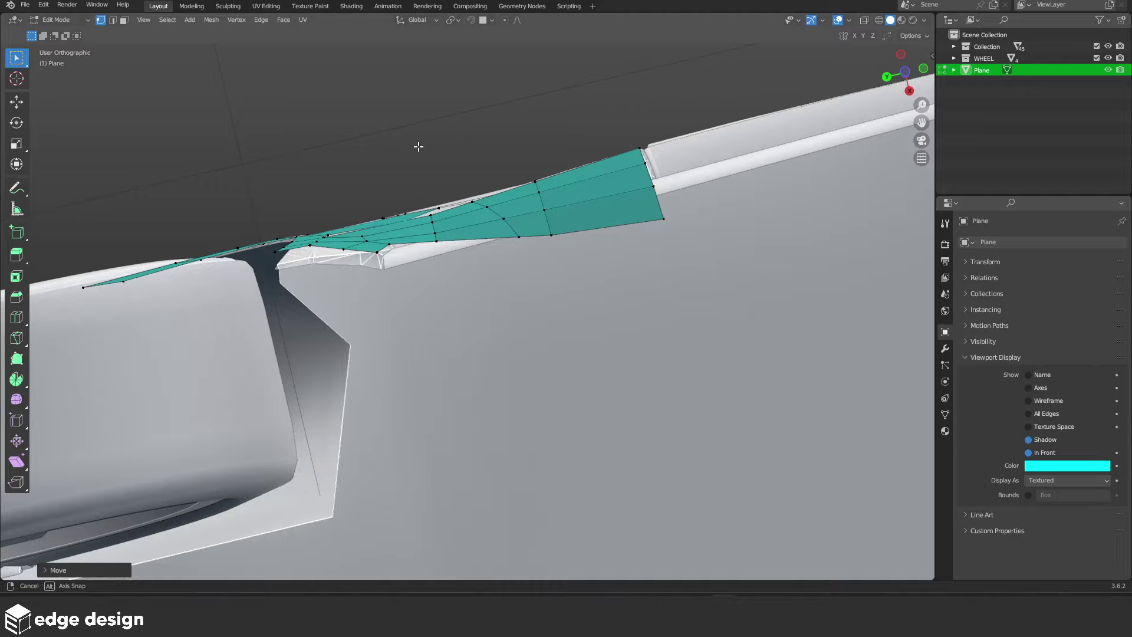
key("grave")
left_click(372, 297)
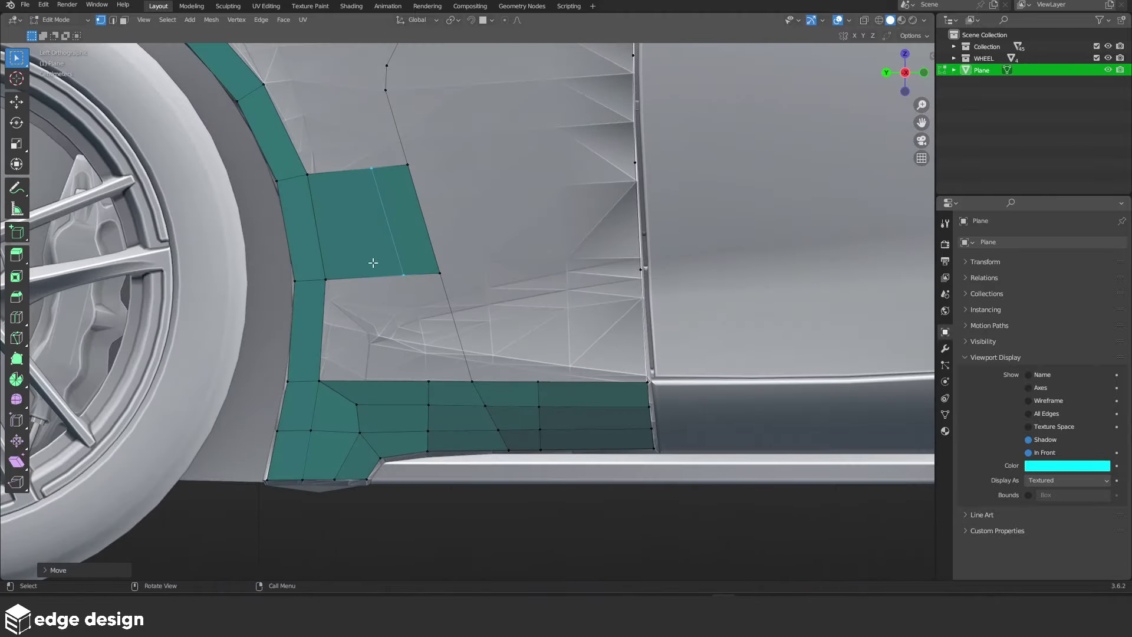
left_click(326, 279)
scroll(386, 323, "down", 2)
Move the selected vertex into place and fill the gap with a new quad face
scroll(385, 321, "down", 3)
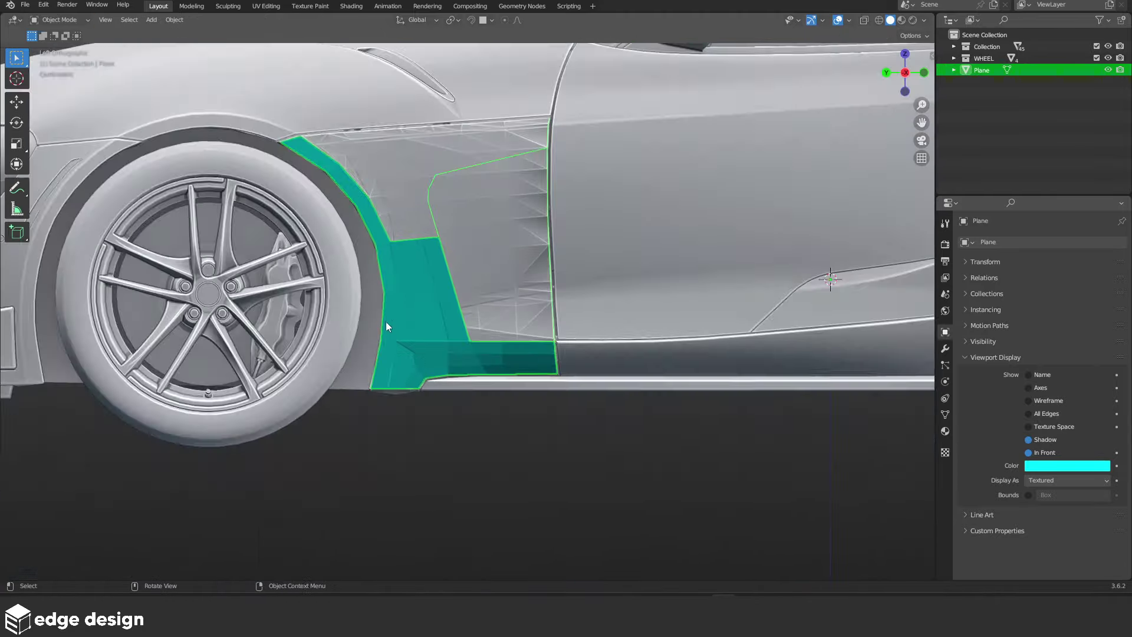
scroll(448, 369, "up", 3)
scroll(444, 335, "up", 2)
scroll(444, 335, "up", 2)
scroll(443, 335, "up", 1)
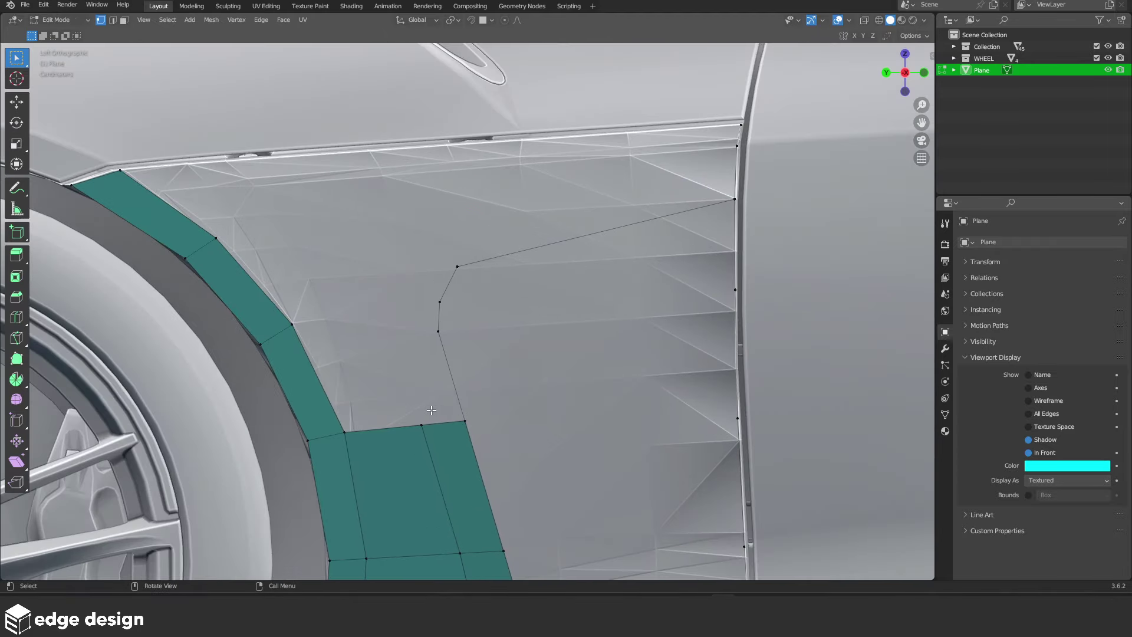
key("g")
left_click(433, 319)
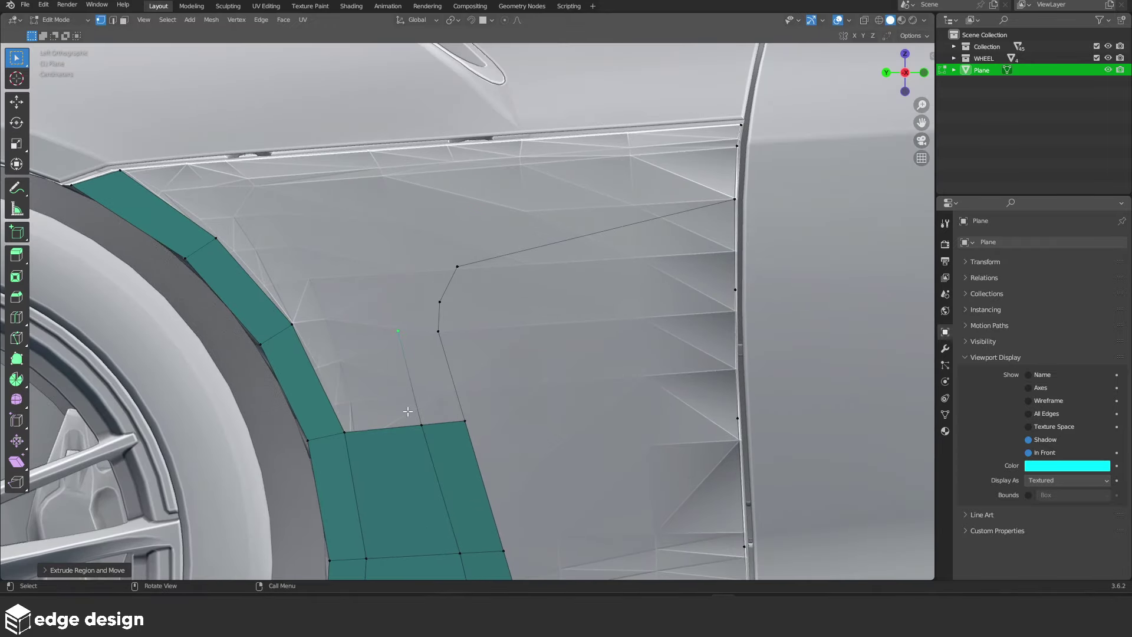
key("f")
key("f")
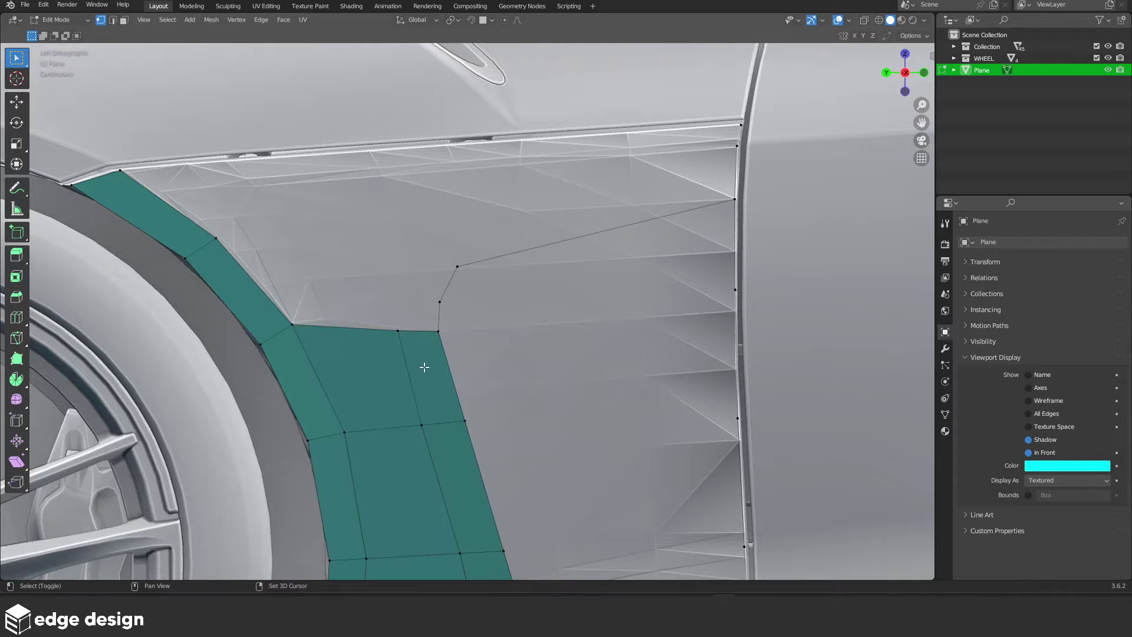
Nudge two vertices of the new quad along X so they sit on the body surface
scroll(420, 430, "up", 5, "shift")
mouse_move(453, 360)
middle_mouse_down()
mouse_move(483, 416)
mouse_move(451, 434)
mouse_move(472, 225)
mouse_move(487, 321)
mouse_move(572, 339)
mouse_move(496, 295)
middle_mouse_up()
key("g")
key("x")
left_click(427, 445)
left_click(487, 324)
key("g")
key("x")
left_click(510, 314)
Review the overall shape in Object Mode, then select the strip's top corner vertex
scroll(511, 315, "down", 2)
key("Tab")
scroll(572, 339, "up", 2)
scroll(554, 332, "down", 2)
scroll(496, 295, "down", 2)
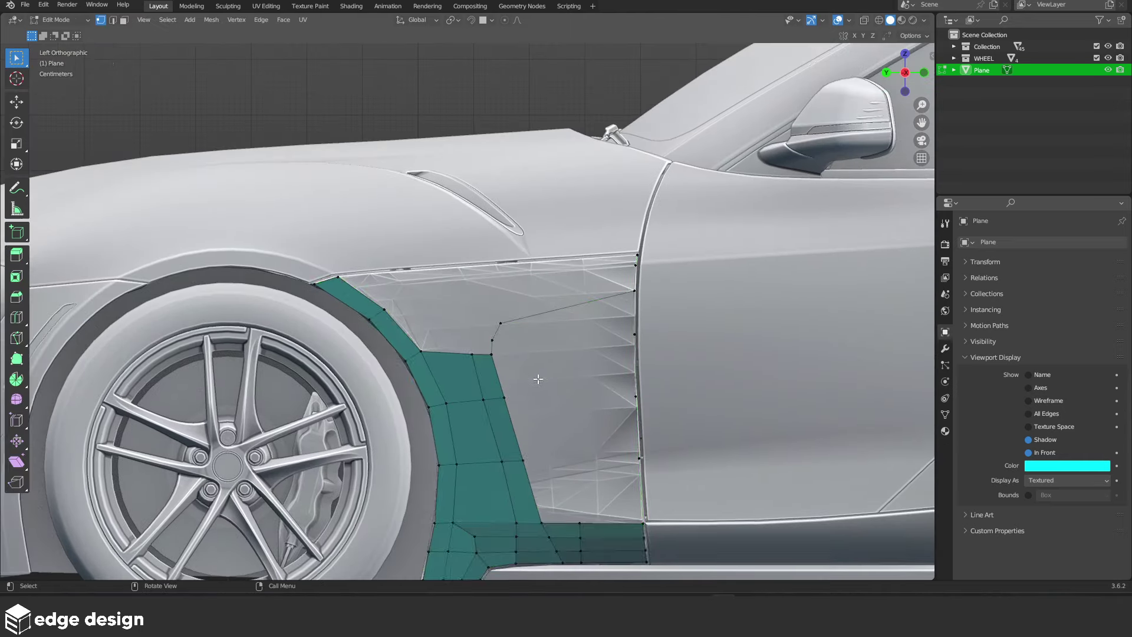
key("Tab")
scroll(519, 366, "up", 3)
scroll(448, 372, "up", 1)
left_click(466, 381)
middle_click_drag(466, 381, 452, 403, "shift")
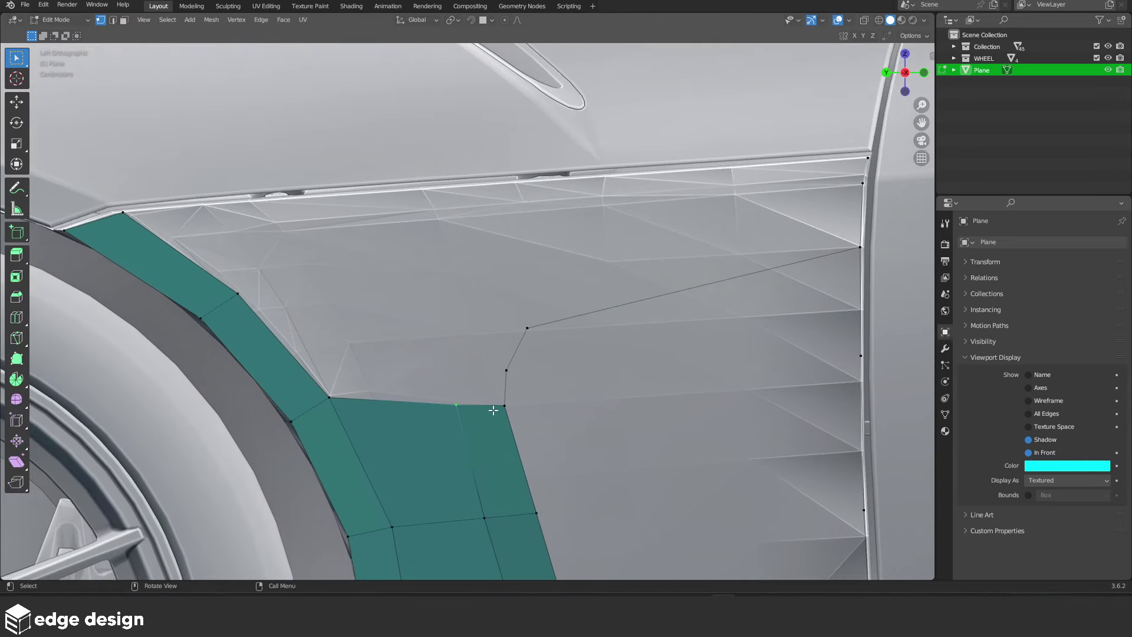
Extrude three vertices from the corner up along the vent edge toward the door line
key("e")
left_click(496, 345)
key("e")
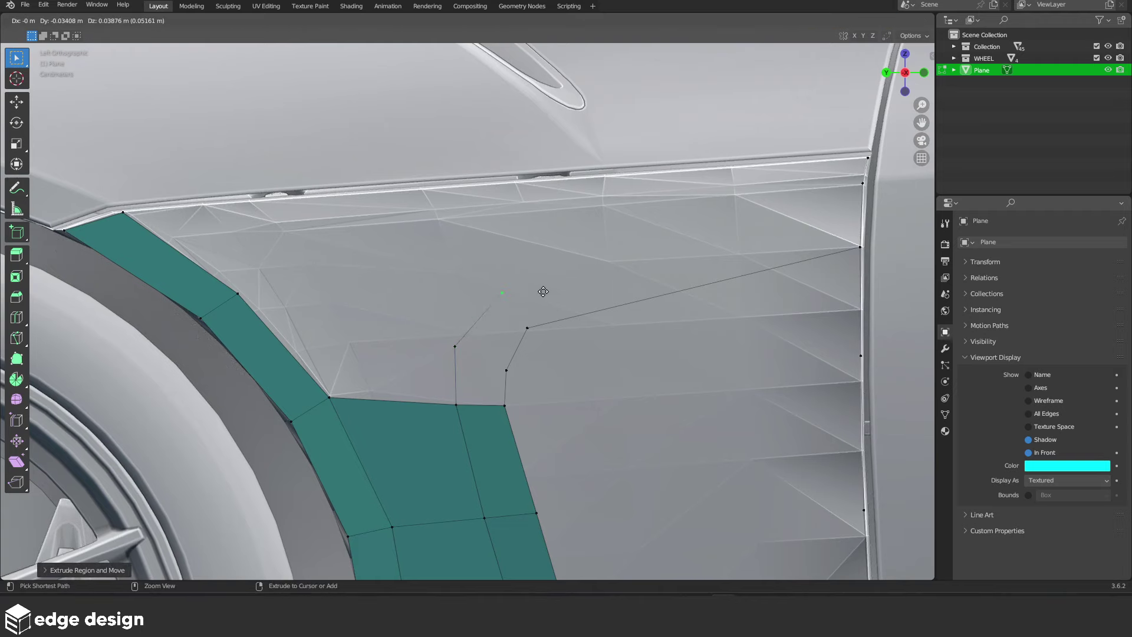
left_click(532, 297)
key("e")
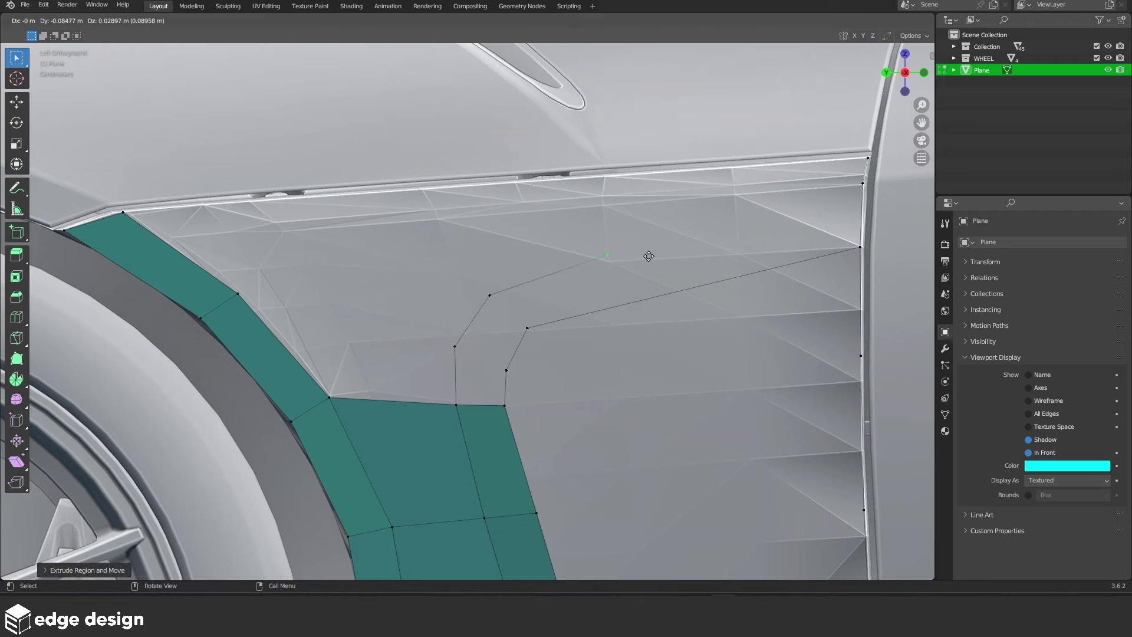
left_click(681, 258)
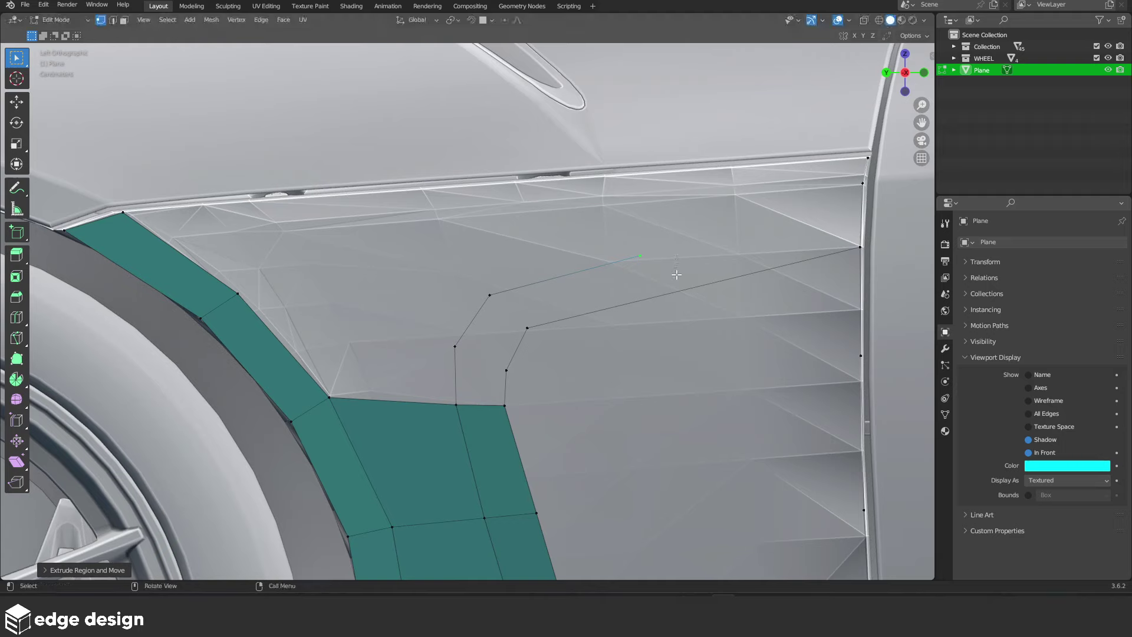
key("g")
left_click(675, 263)
Add a centered loop cut across the long new edge and scale its vertices apart
key("ctrl+r")
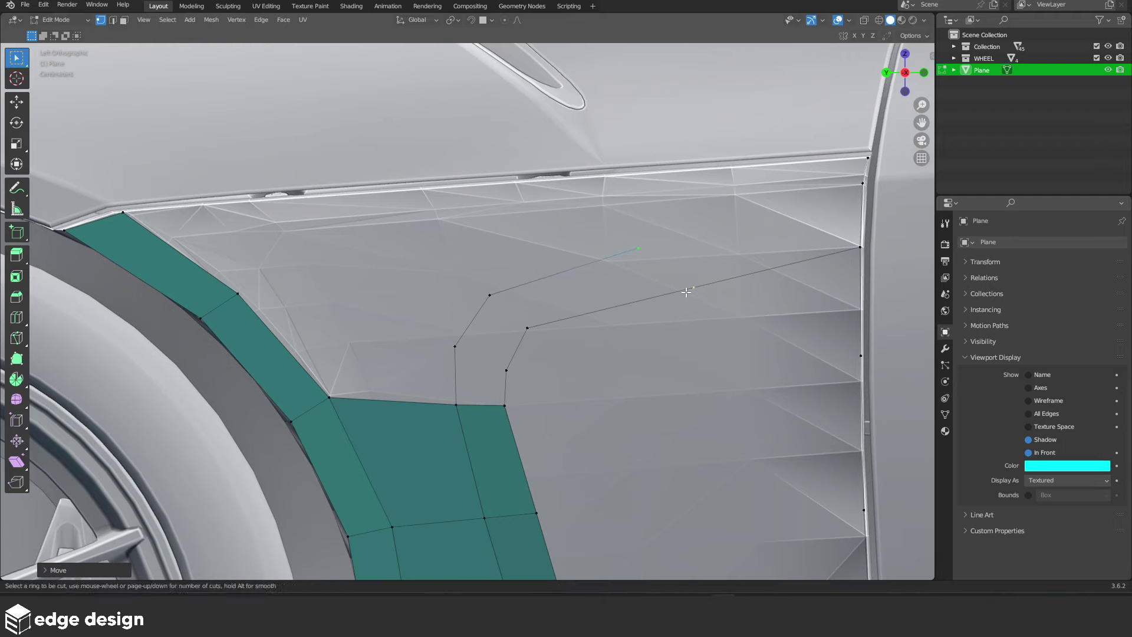
left_click(686, 292)
right_click(685, 290)
key("g")
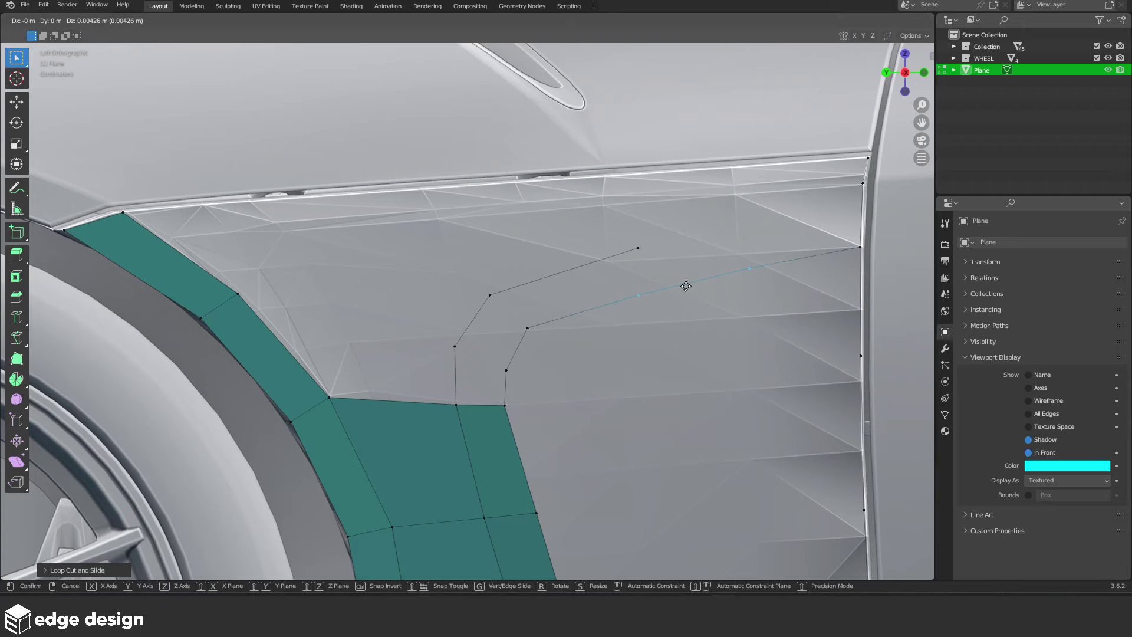
key("s")
left_click(743, 281)
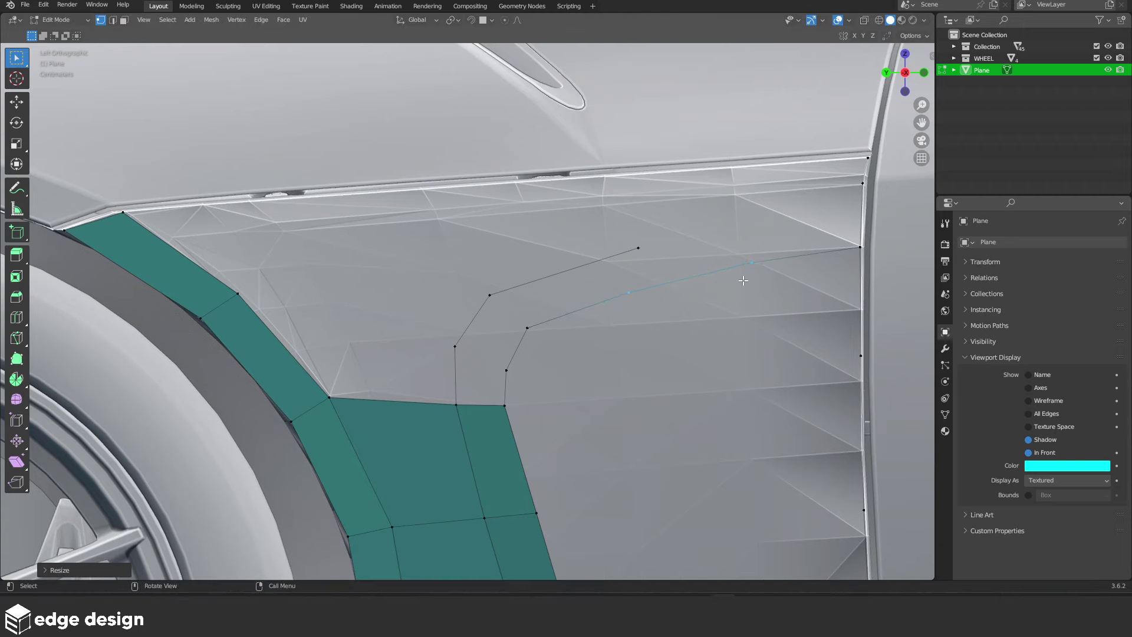
key("g")
left_click(743, 281)
mouse_move(743, 281)
middle_mouse_down()
mouse_move(709, 272)
mouse_move(747, 298)
middle_mouse_up()
Refit the new chain's vertices to the surface, moving one along X
key("g")
key("x")
left_click(696, 270)
middle_click_drag(656, 258, 655, 265, "alt")
key("g")
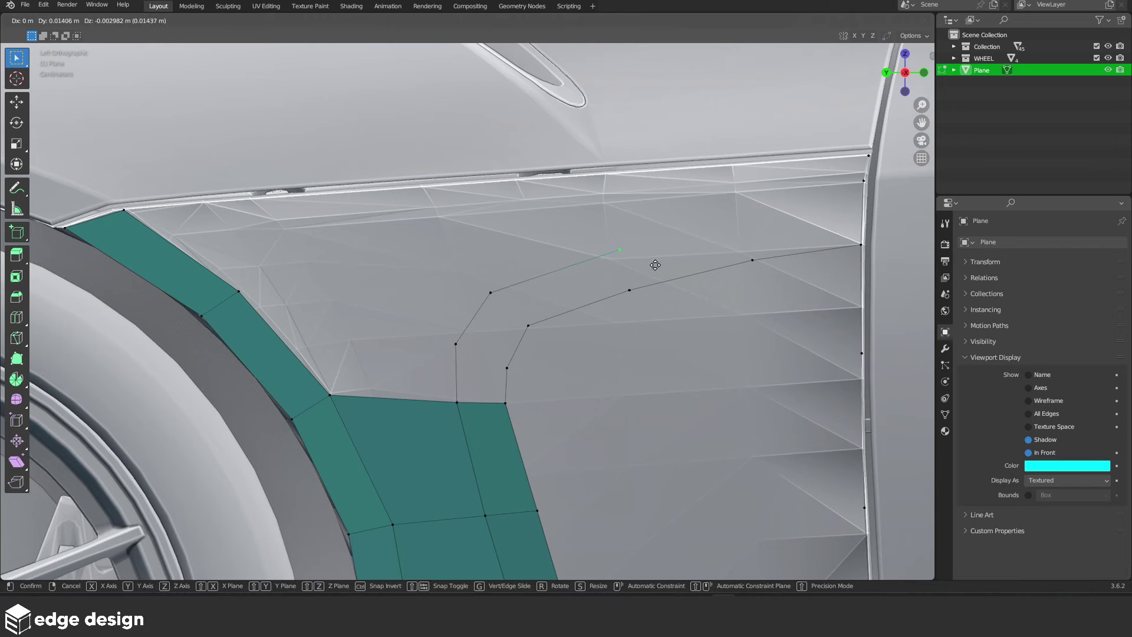
left_click(651, 266)
Extrude a final vertex to the door line, sliding and repositioning it into place
key("e")
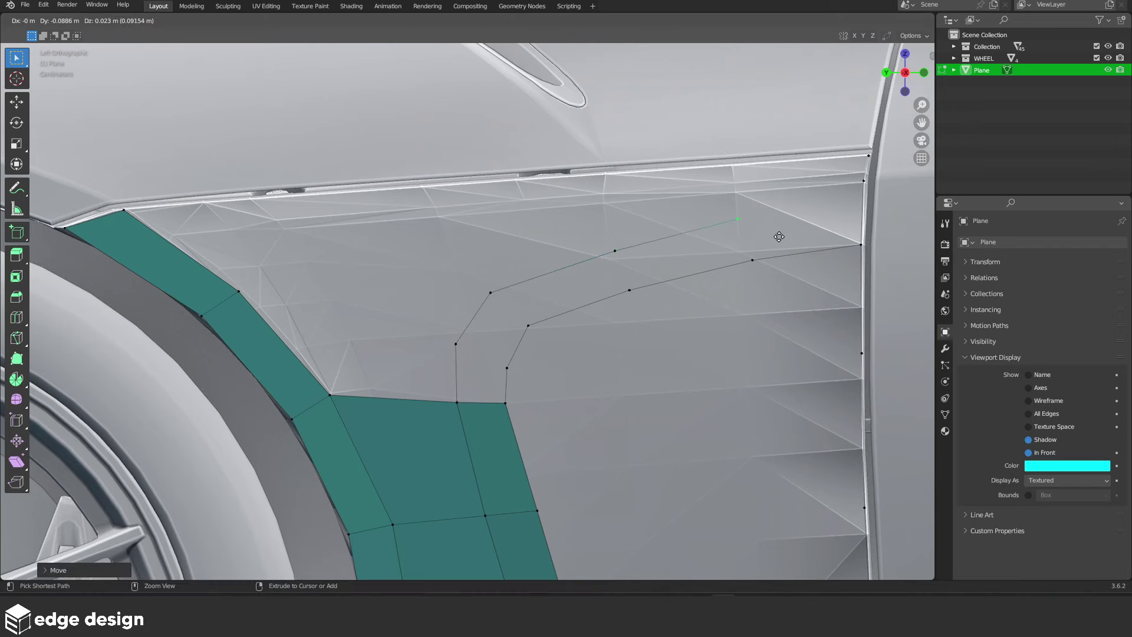
left_click(786, 234)
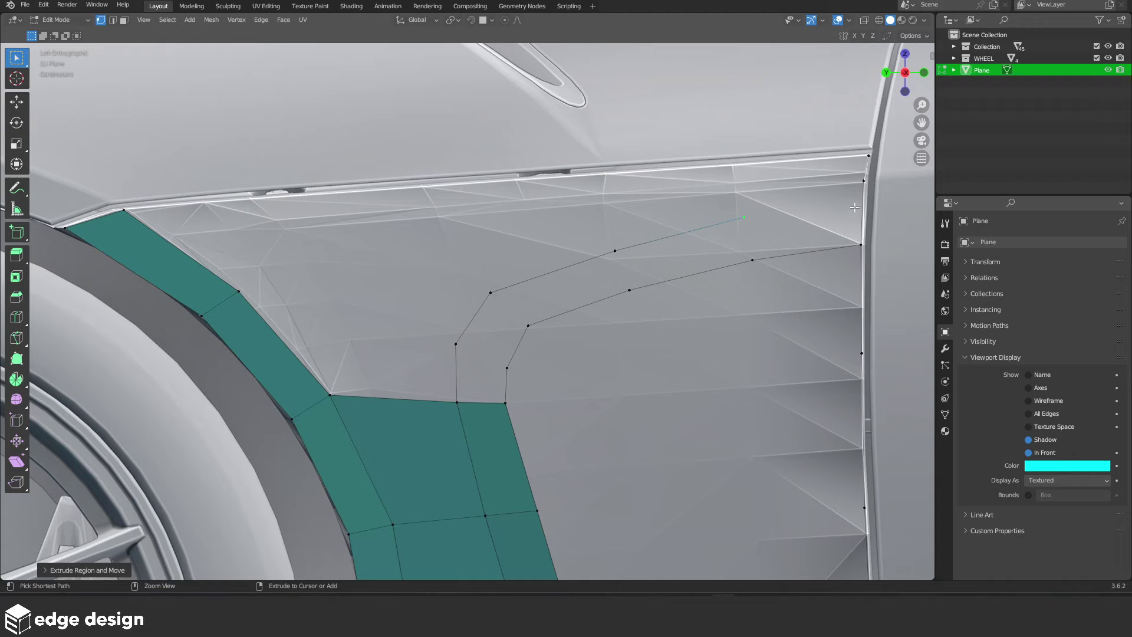
key("shift+v")
left_click(918, 210)
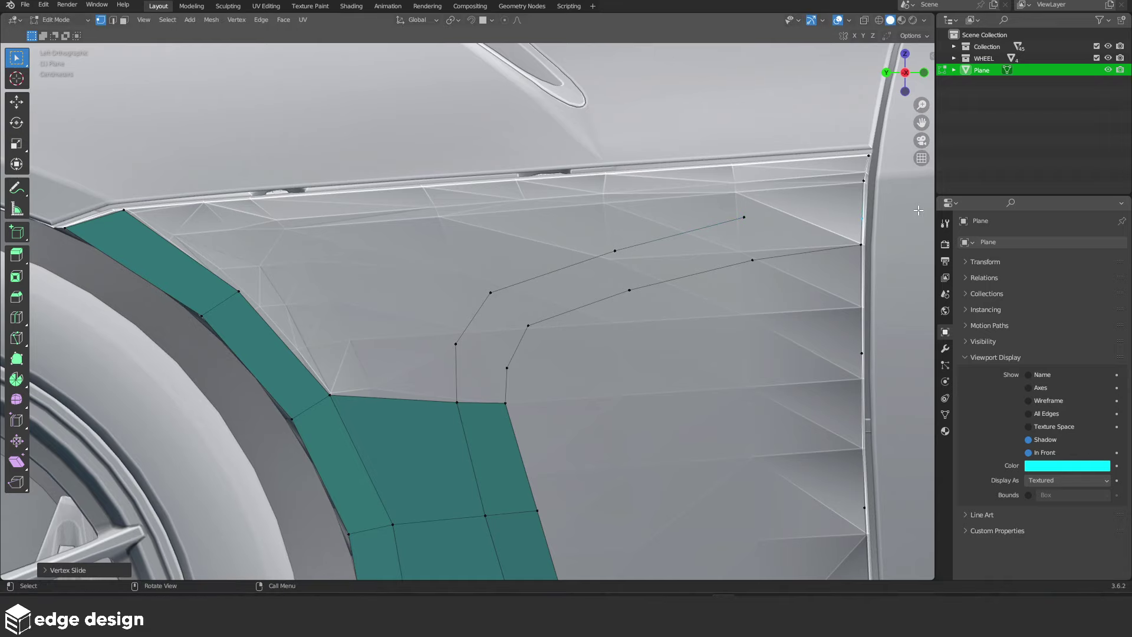
key("g")
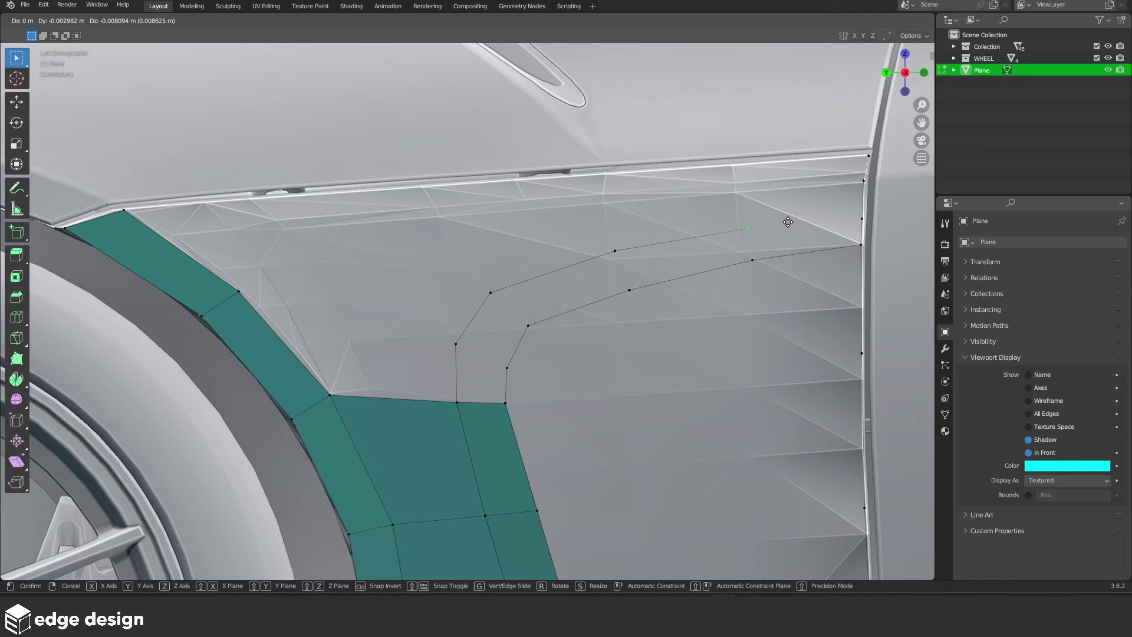
left_click(787, 222)
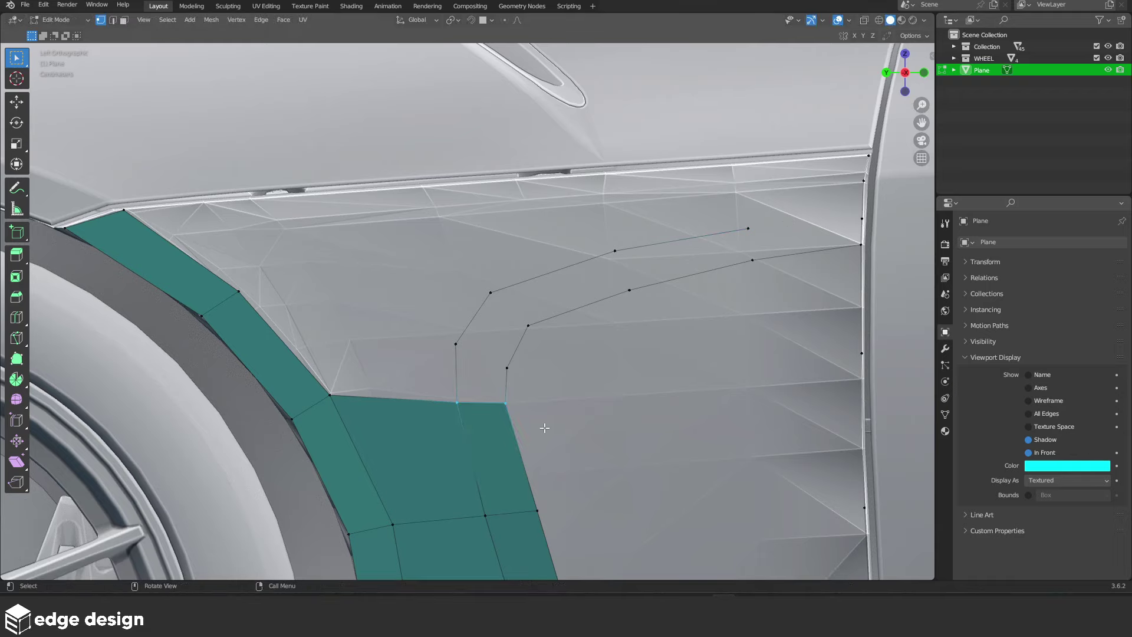
Fill quads between the two chains and place the strip's end vertices on the door line
key("f")
key("f")
key("f")
key("f")
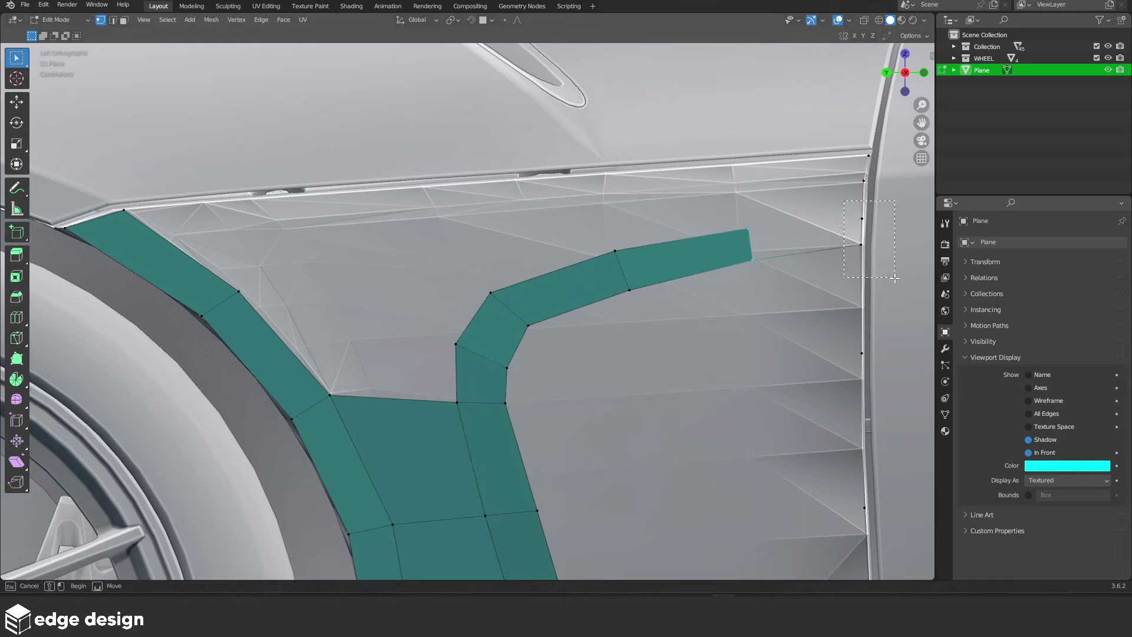
key("f")
key("g")
left_click(873, 242)
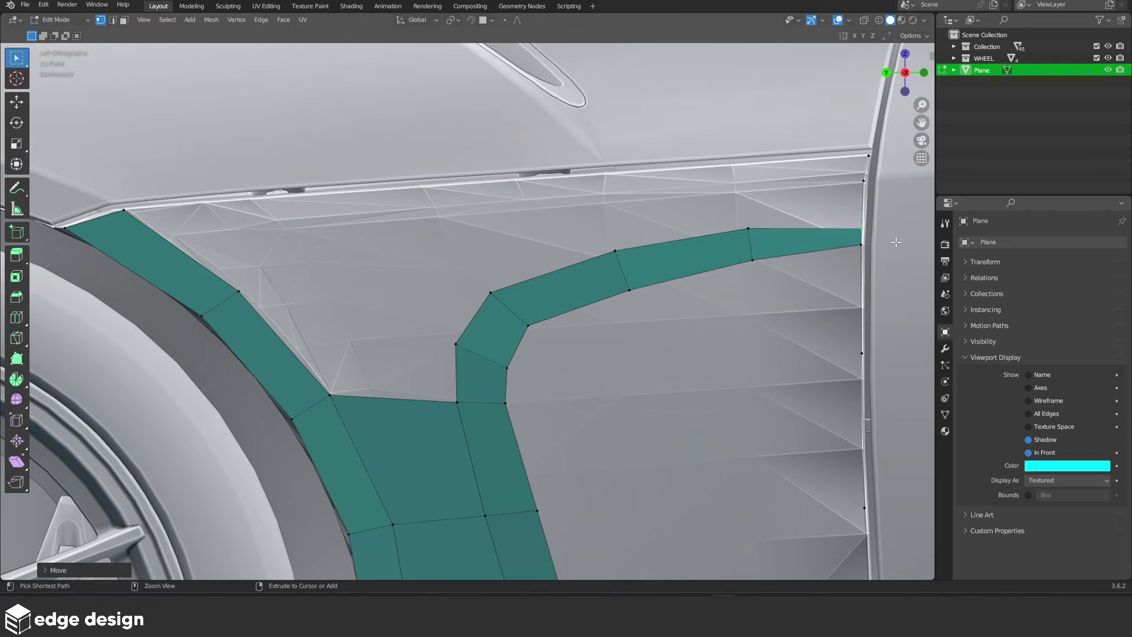
left_click(748, 229)
key("g")
left_click(774, 235)
Reposition a top-edge vertex of the strip and lower the bend vertex slightly
left_click(616, 258)
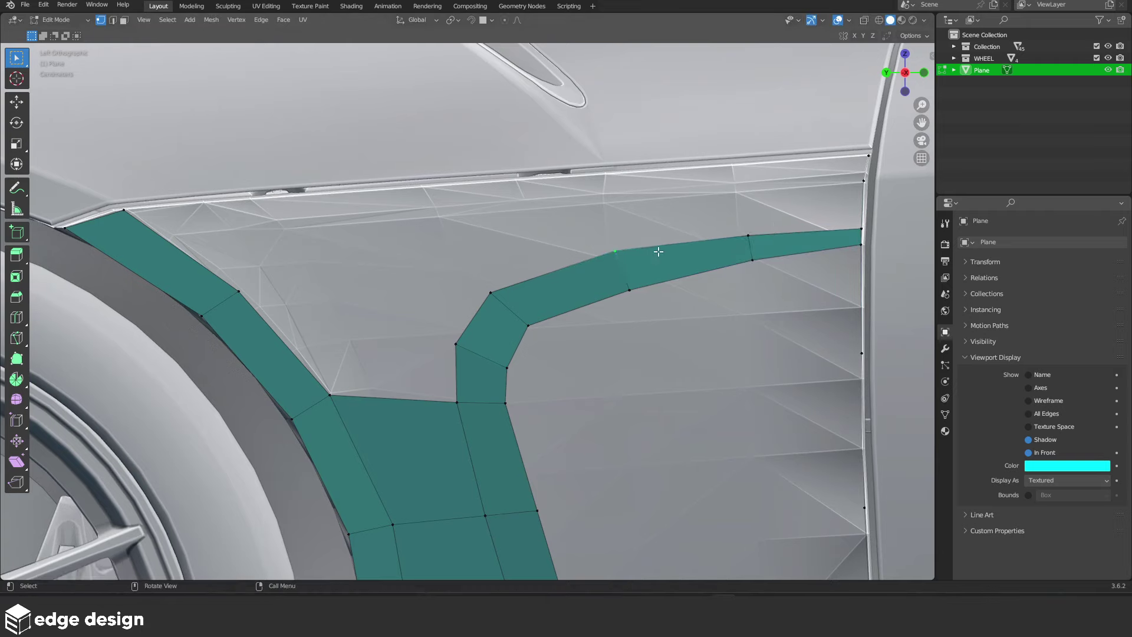
key("g")
left_click(661, 259)
left_click(491, 292)
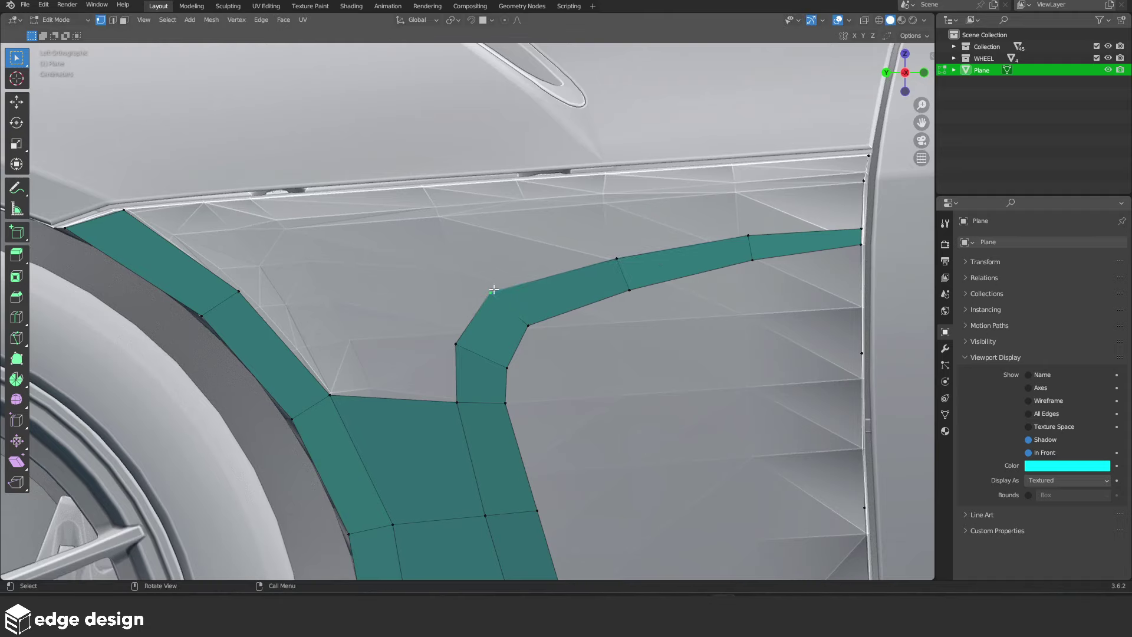
key("g")
left_click(512, 294)
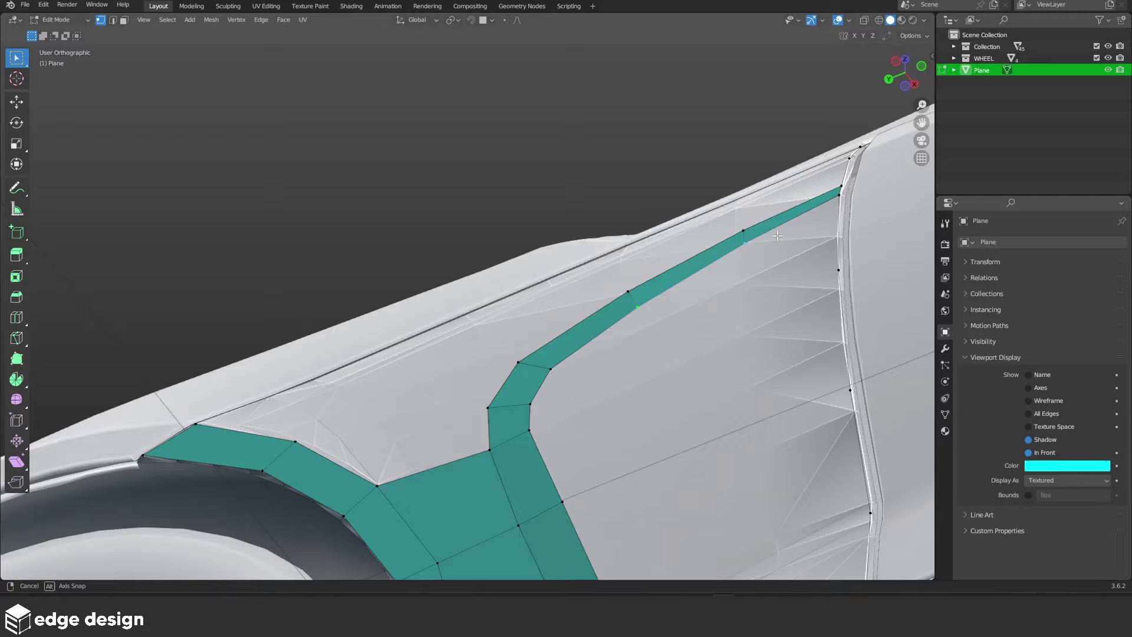
Nudge a vertex above the vent to follow its outline, then return to Object Mode
mouse_move(684, 285)
middle_mouse_down()
mouse_move(774, 210)
mouse_move(698, 299)
mouse_move(777, 295)
middle_mouse_up()
key("g")
key("x")
right_click(773, 210)
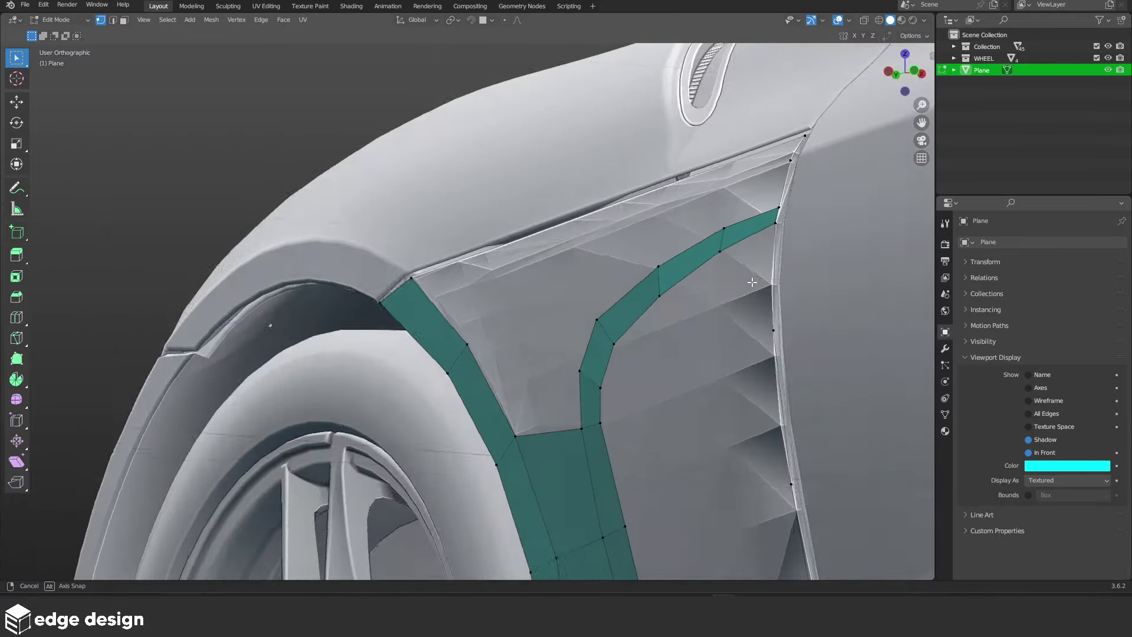
middle_click_drag(783, 245, 812, 252)
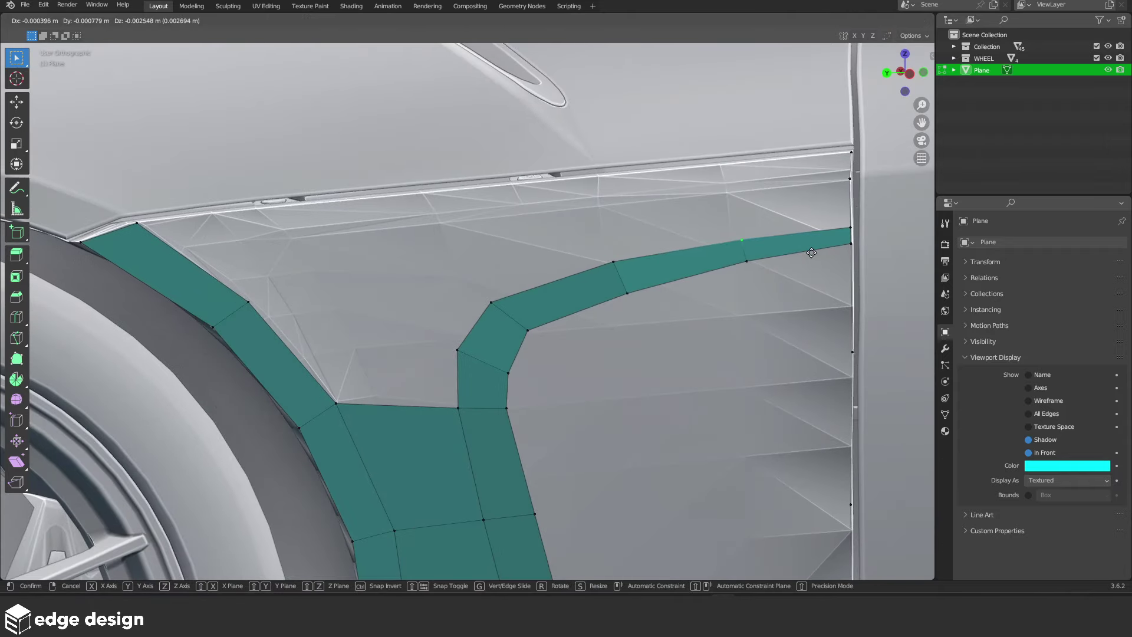
left_click(633, 259)
key("g")
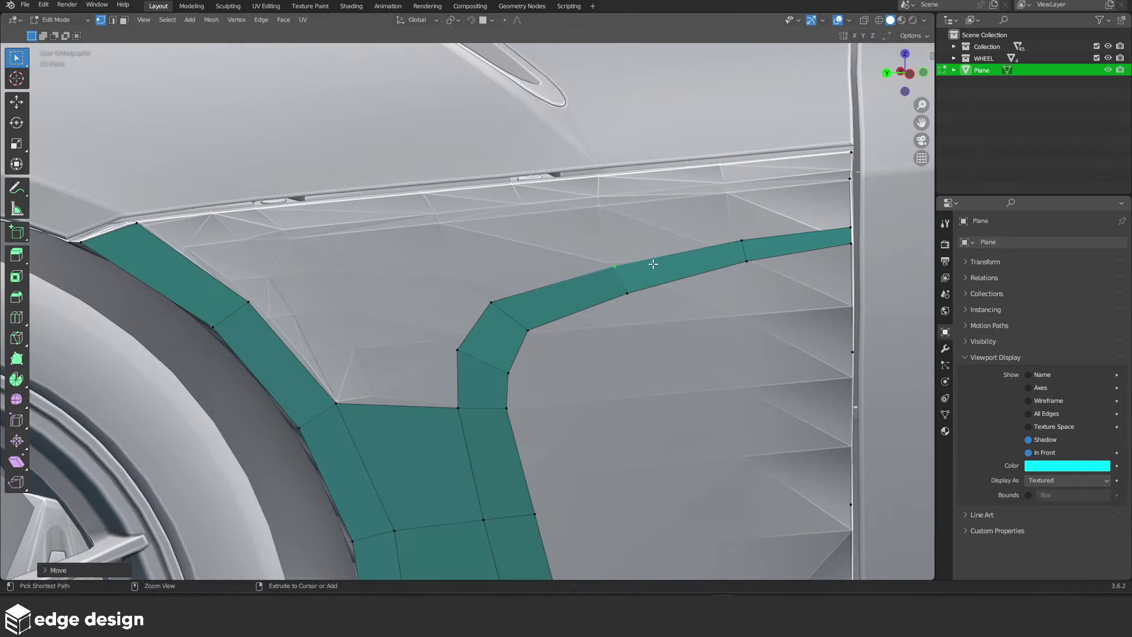
key("Tab")
In Edit Mode, shift an edge across the fender strip along Y
scroll(526, 308, "down", 8)
mouse_move(526, 308)
middle_mouse_down()
mouse_move(536, 361)
mouse_move(446, 346)
middle_mouse_up()
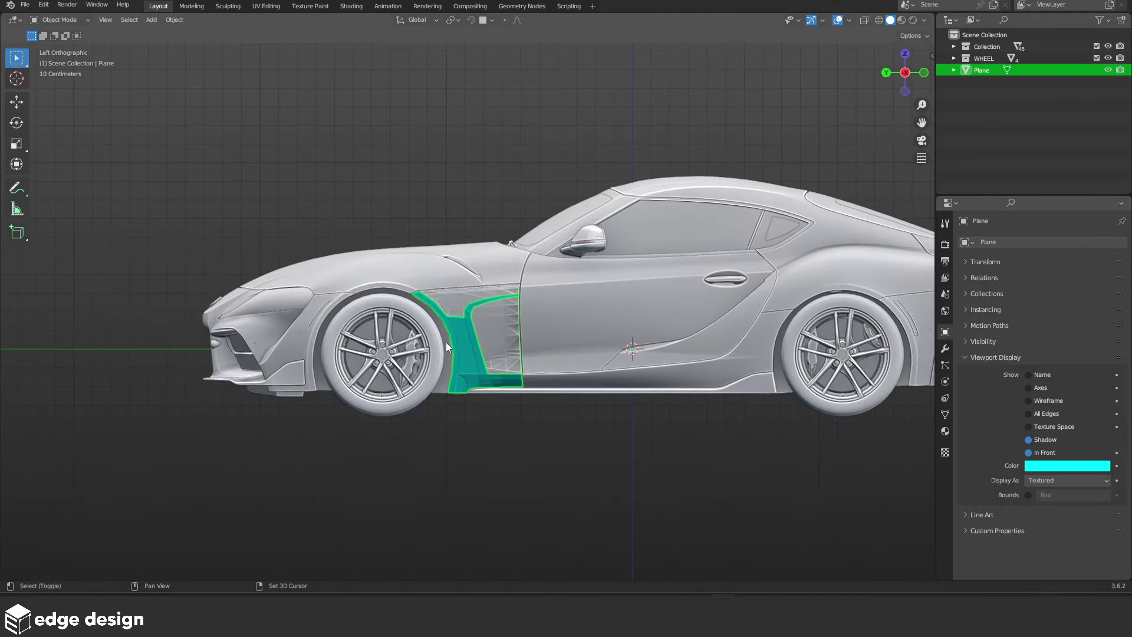
scroll(446, 346, "up", 4)
scroll(508, 316, "up", 1)
scroll(508, 316, "up", 2)
scroll(559, 359, "up", 1)
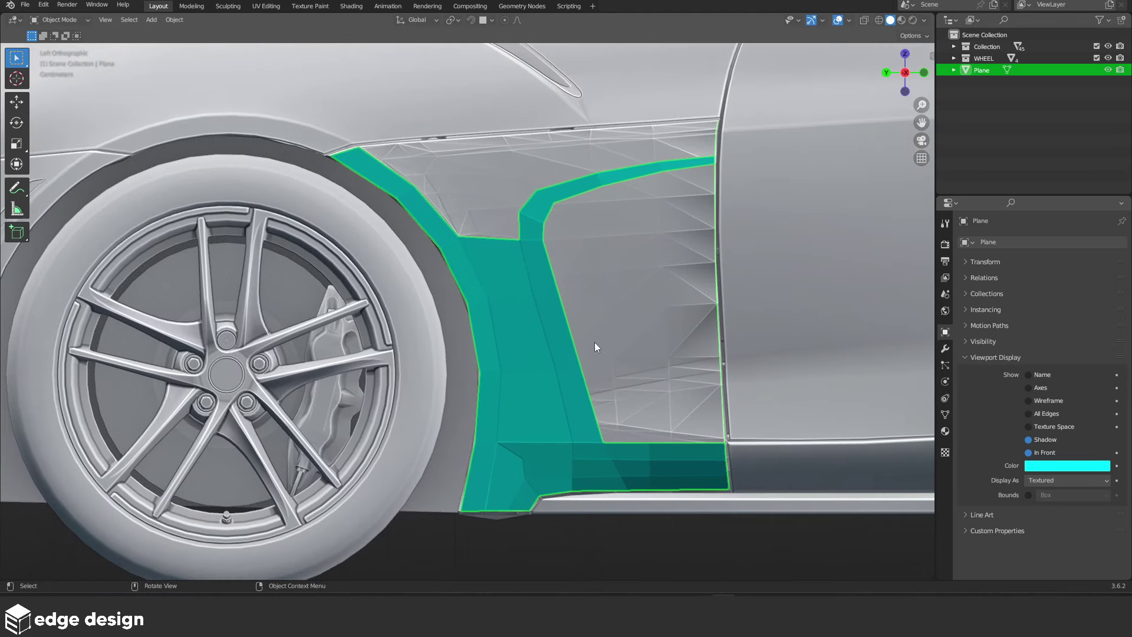
scroll(595, 342, "up", 1)
key("Tab")
key("alt+a")
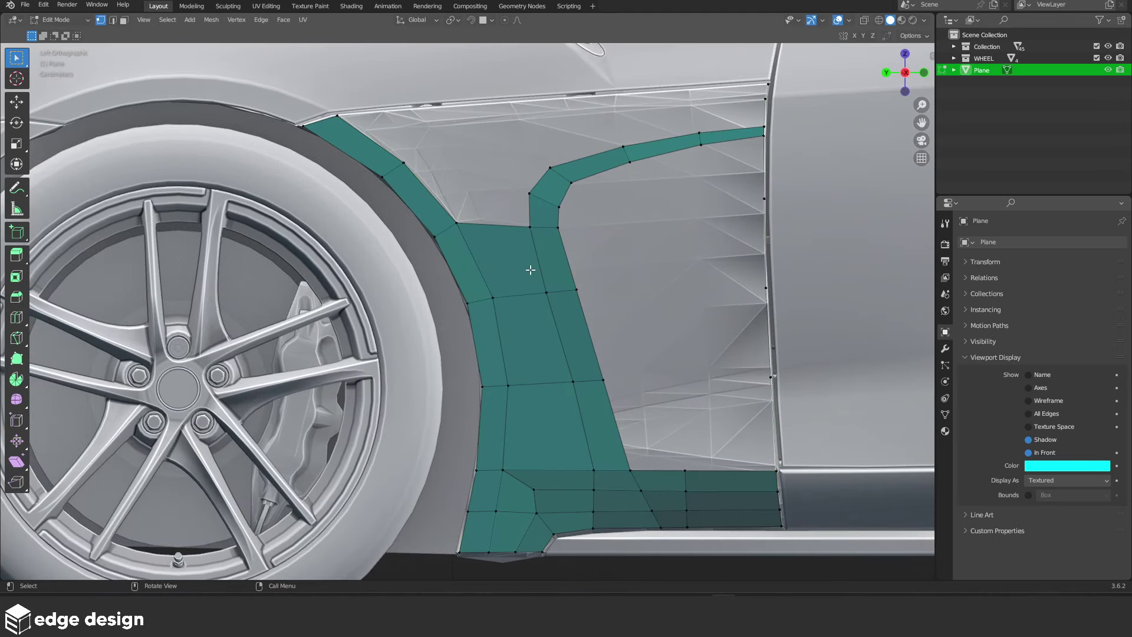
left_click_drag(533, 267, 584, 316)
key("g")
key("y")
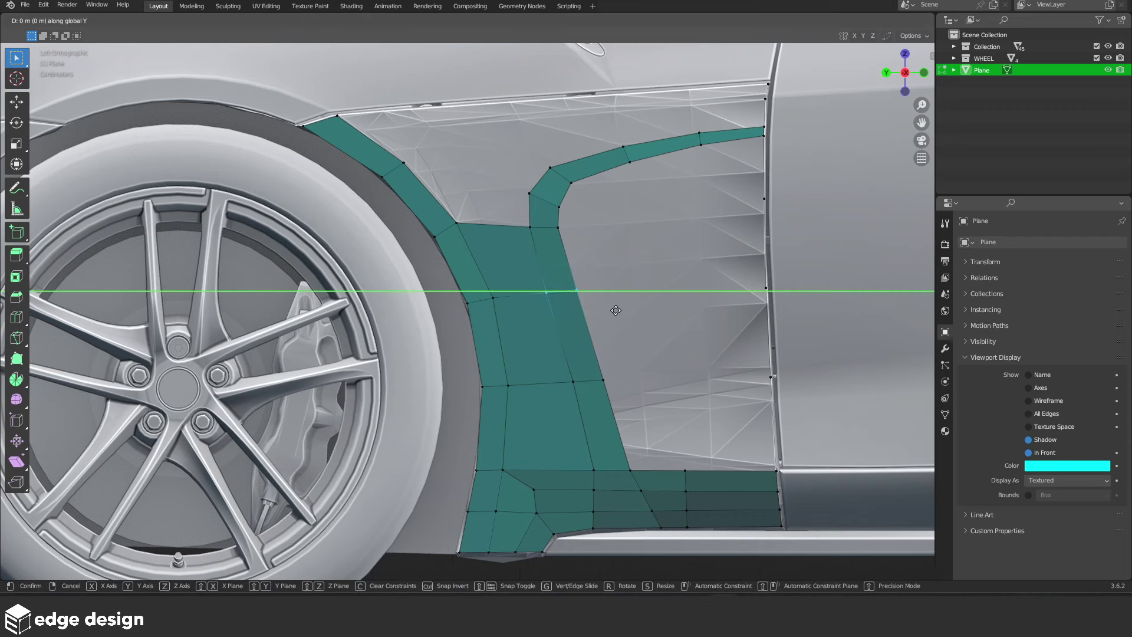
left_click(612, 312)
Move a box-selected group of fender strip vertices along Y and review the result
left_click_drag(539, 378, 651, 414)
key("g")
key("y")
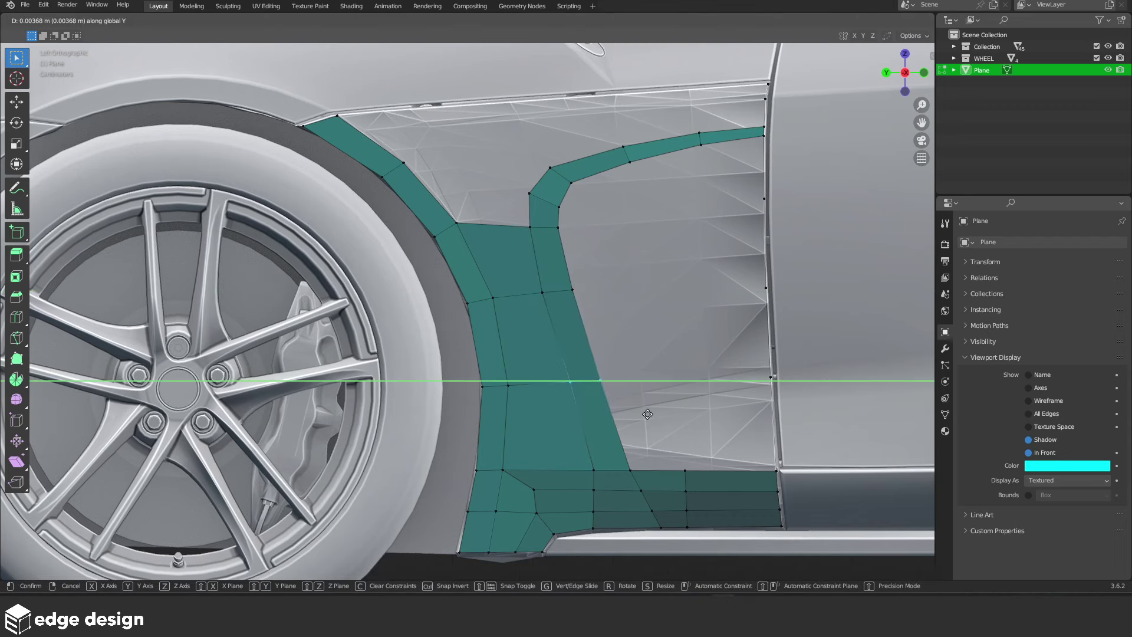
left_click(648, 409)
key("Tab")
scroll(647, 408, "down", 5)
scroll(611, 391, "up", 5)
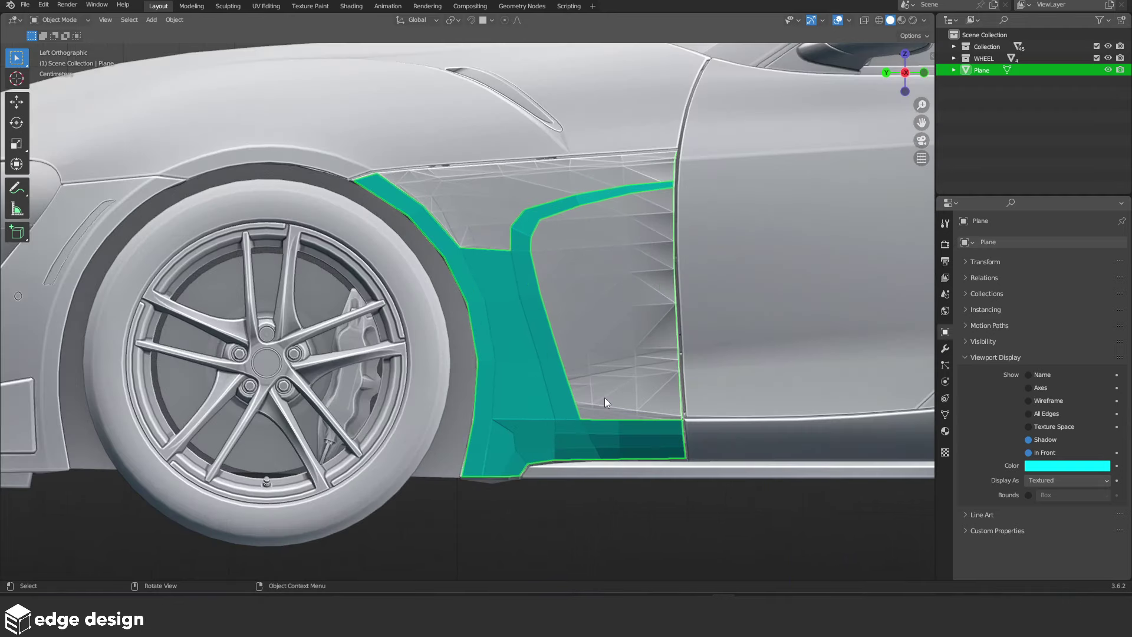
key("Tab")
middle_click_drag(596, 499, 513, 316, "shift")
scroll(513, 316, "up", 5)
Add a horizontal loop cut along the sill strip, slid close to its bottom edge
key("ctrl+r")
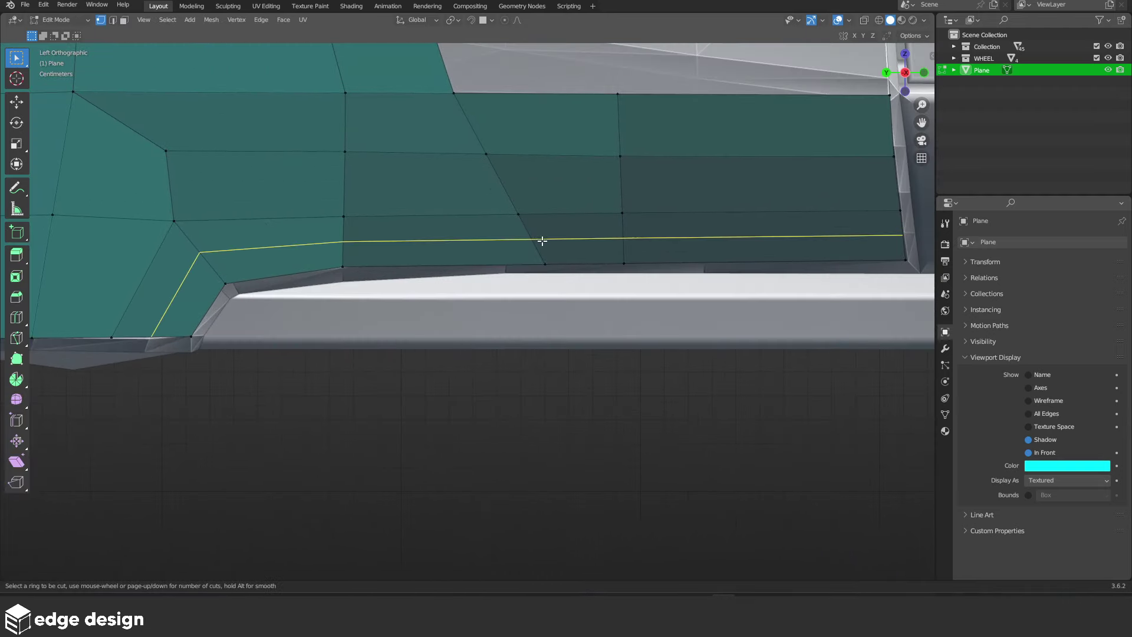
left_click(542, 240)
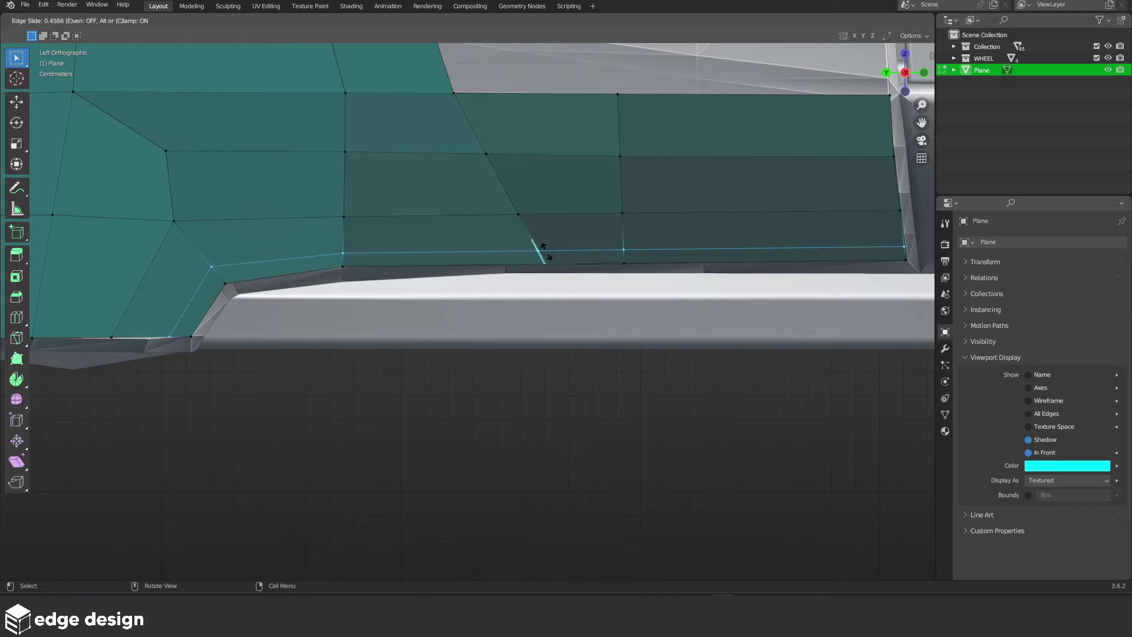
left_click(543, 251)
scroll(544, 225, "down", 3)
scroll(544, 225, "down", 2)
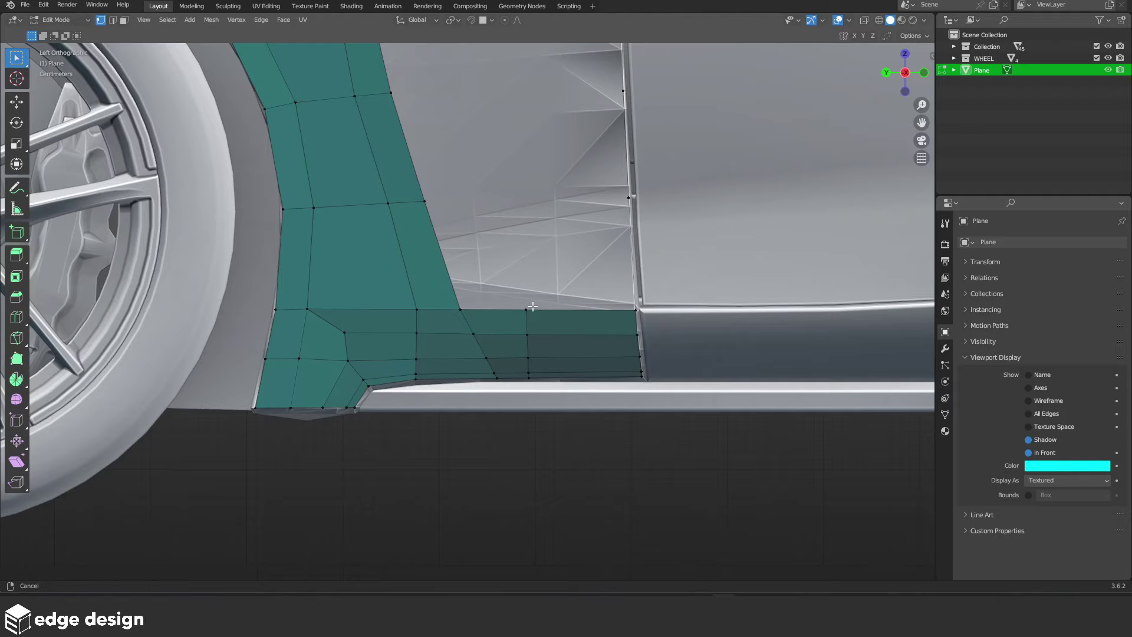
scroll(513, 253, "down", 1)
scroll(492, 274, "down", 1)
middle_click_drag(492, 274, 516, 336, "shift")
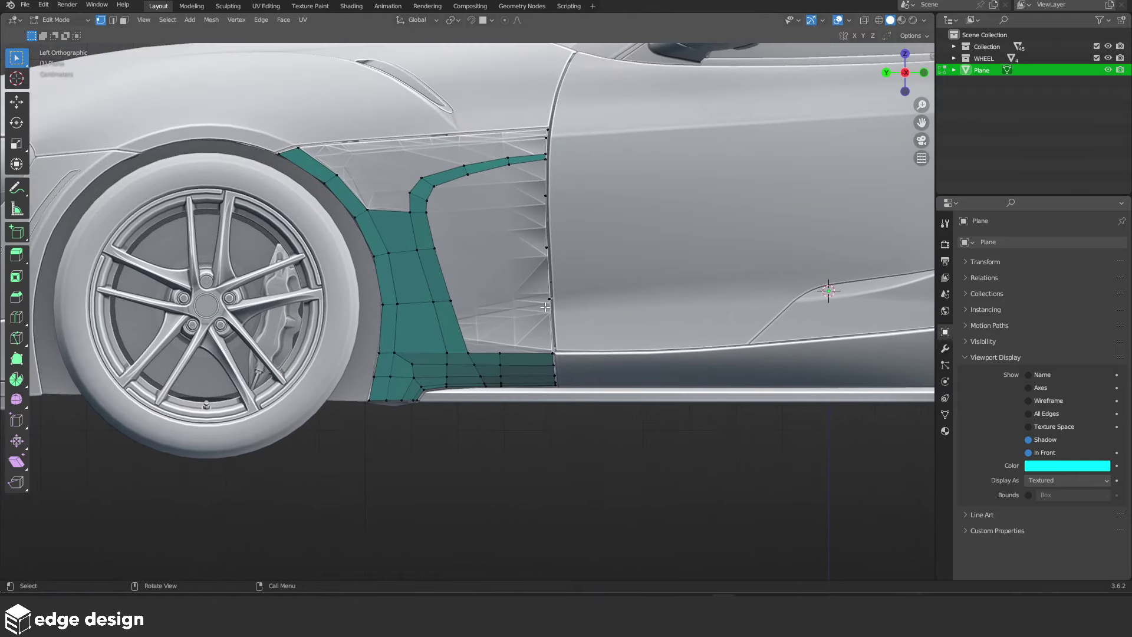
scroll(549, 302, "up", 1)
scroll(548, 320, "up", 1)
scroll(547, 338, "up", 1)
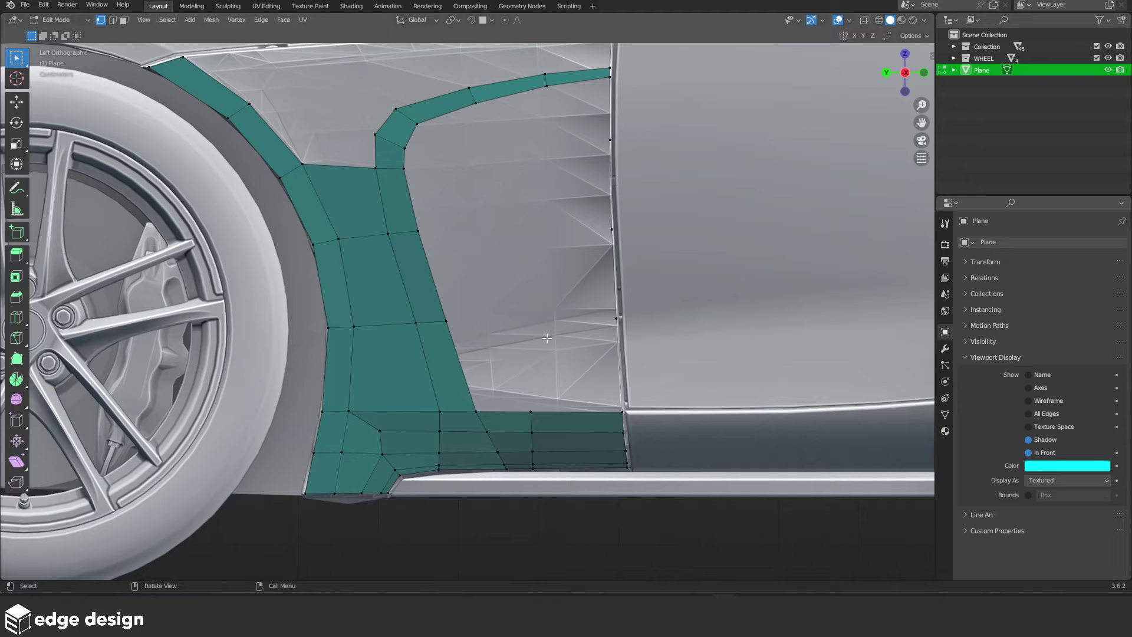
scroll(540, 330, "up", 2)
scroll(521, 314, "up", 2)
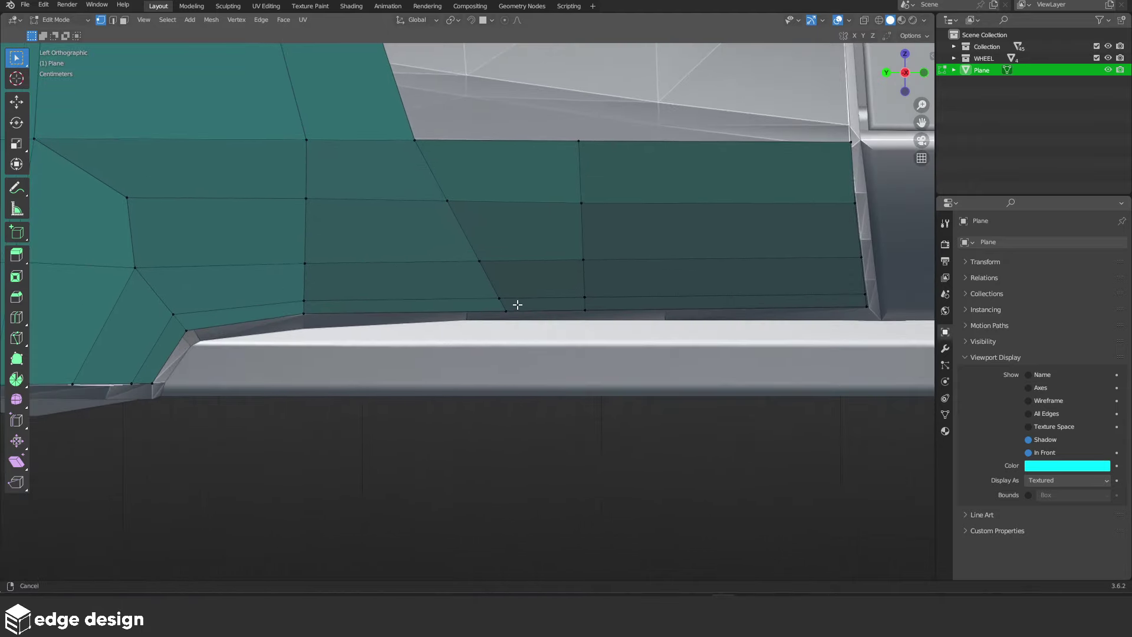
scroll(524, 310, "up", 2)
scroll(525, 311, "up", 1)
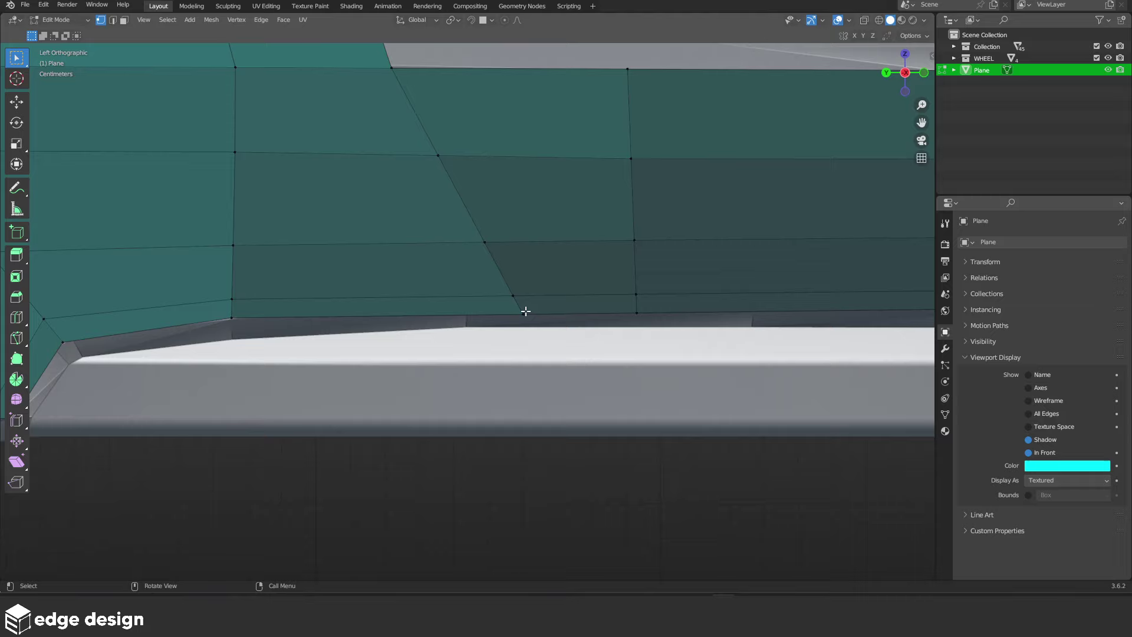
middle_click_drag(529, 311, 588, 353, "shift")
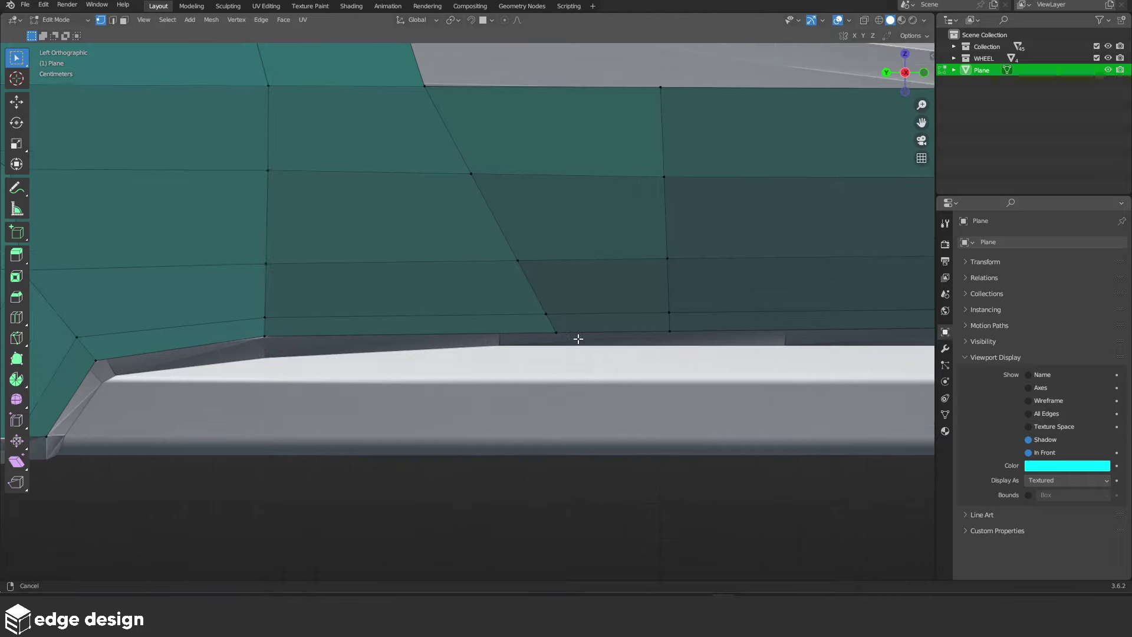
scroll(589, 352, "down", 2)
scroll(561, 368, "down", 2)
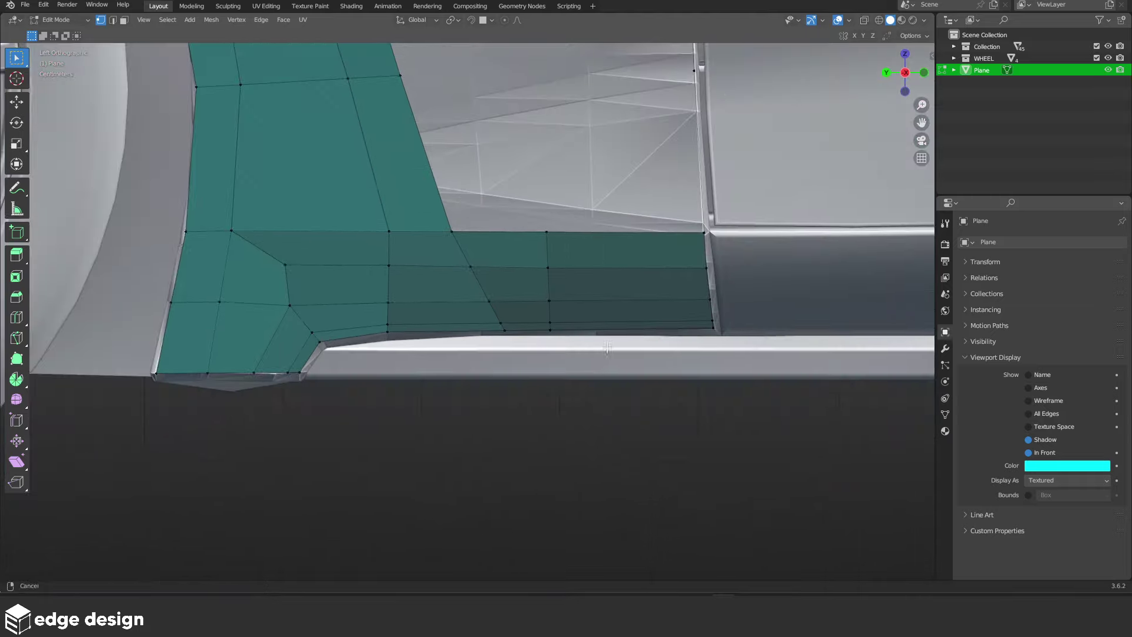
scroll(536, 385, "down", 1)
Knife-cut a new angled edge from the sill strip's top edge to its bottom edge
key("k")
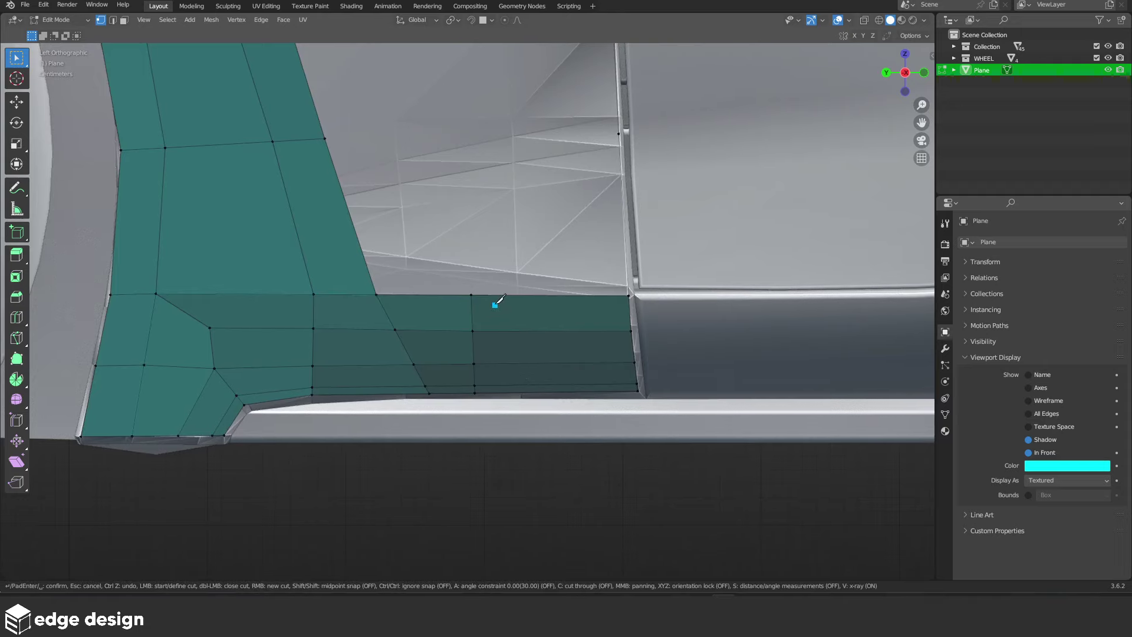
left_click(487, 295)
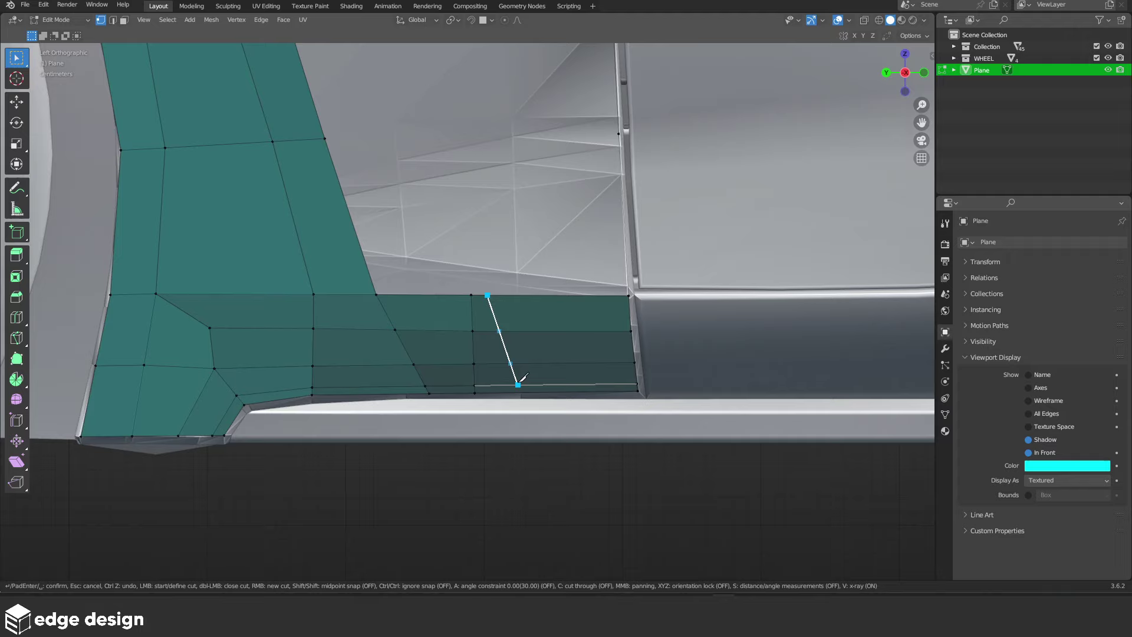
left_click(517, 385)
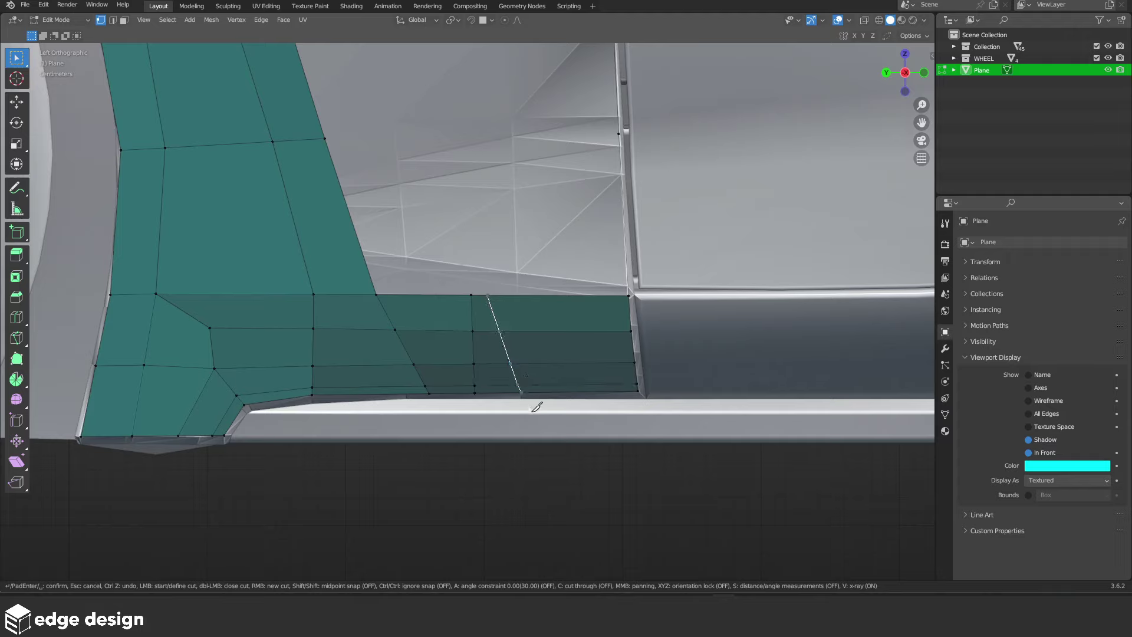
key("Return")
Dissolve the old vertical edge loop and clear the selection
left_click(473, 357, "alt")
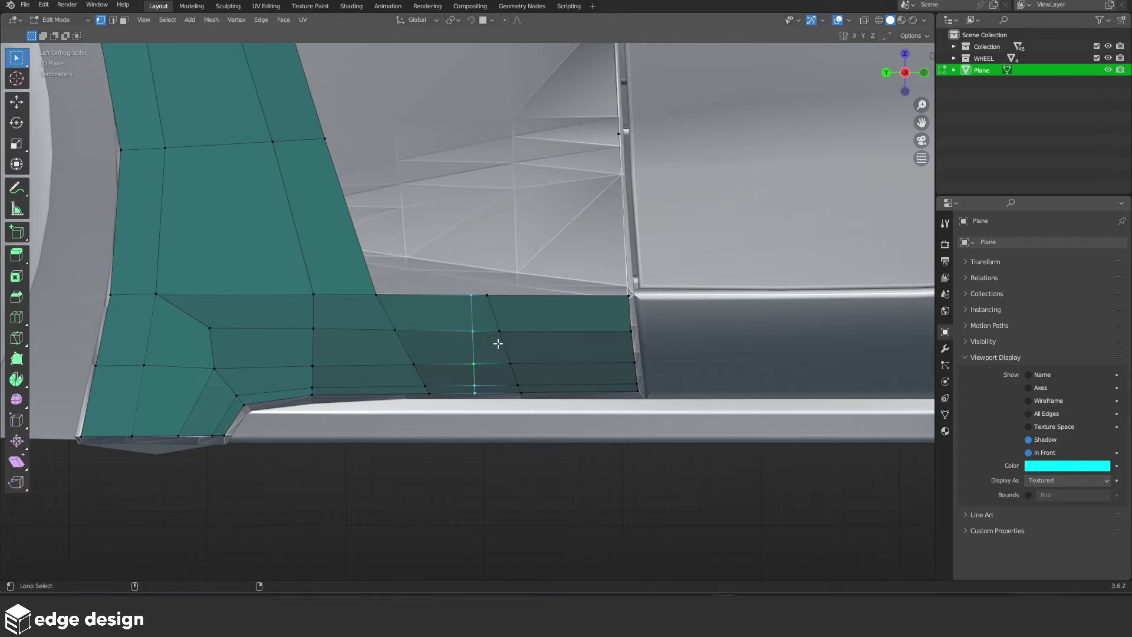
key("x")
left_click(515, 338)
key("a")
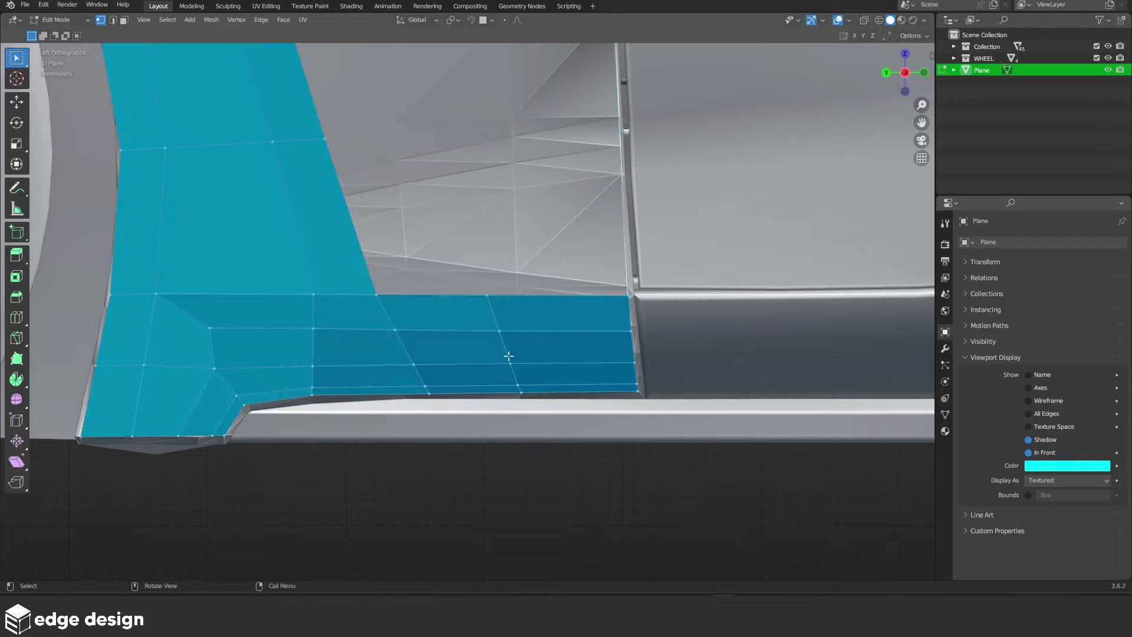
key("alt+a")
scroll(447, 387, "up", 3)
scroll(488, 326, "up", 3)
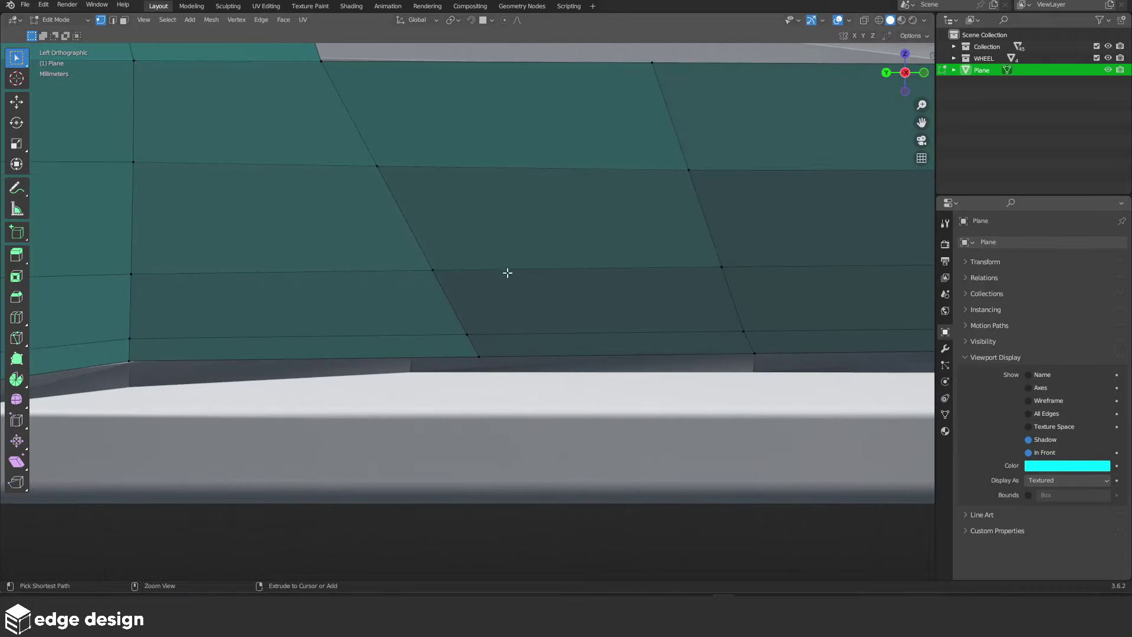
Add another loop cut beside the slanted column, slid near the upper edge
key("ctrl+r")
left_click(511, 179)
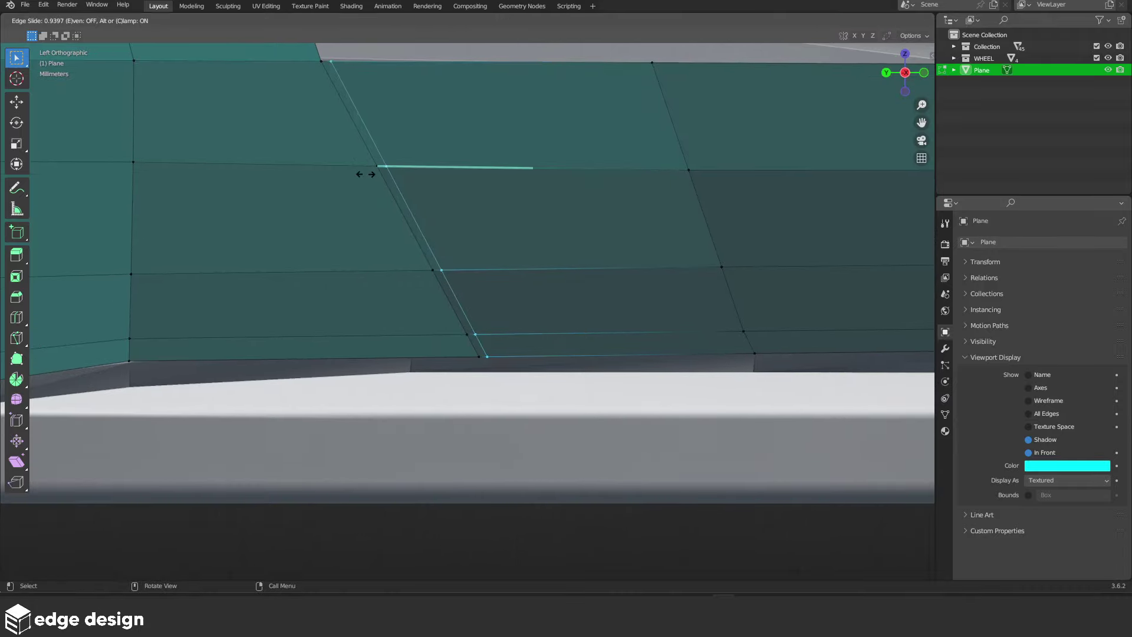
left_click(370, 173)
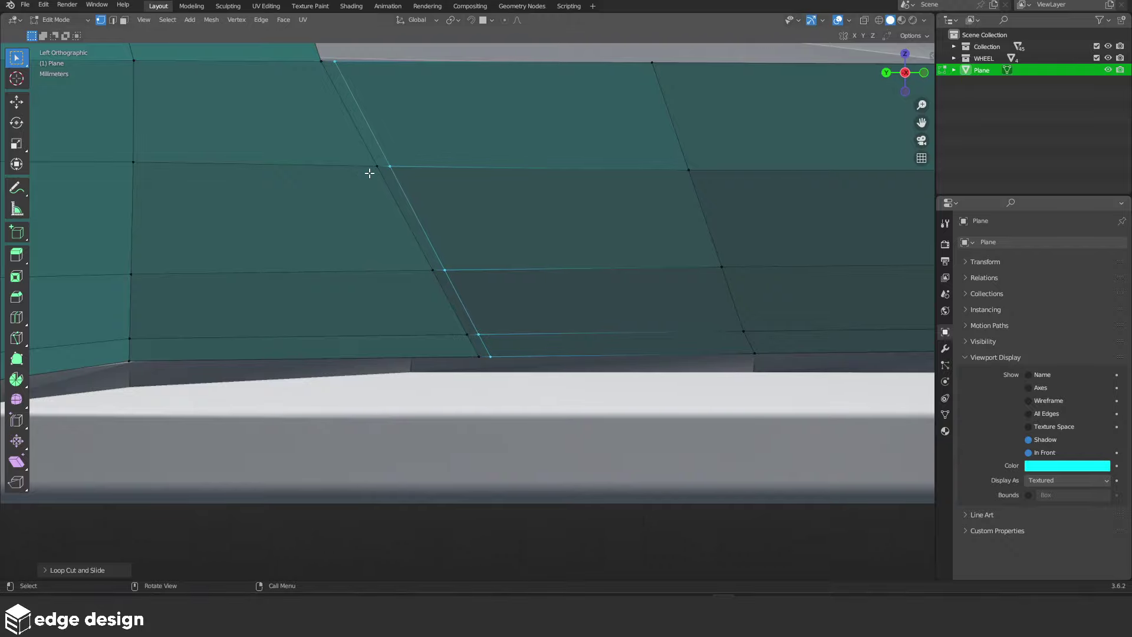
scroll(451, 283, "down", 3)
mouse_move(452, 283)
middle_mouse_down()
mouse_move(503, 326)
mouse_move(468, 342)
mouse_move(466, 288)
middle_mouse_up()
scroll(466, 288, "up", 3)
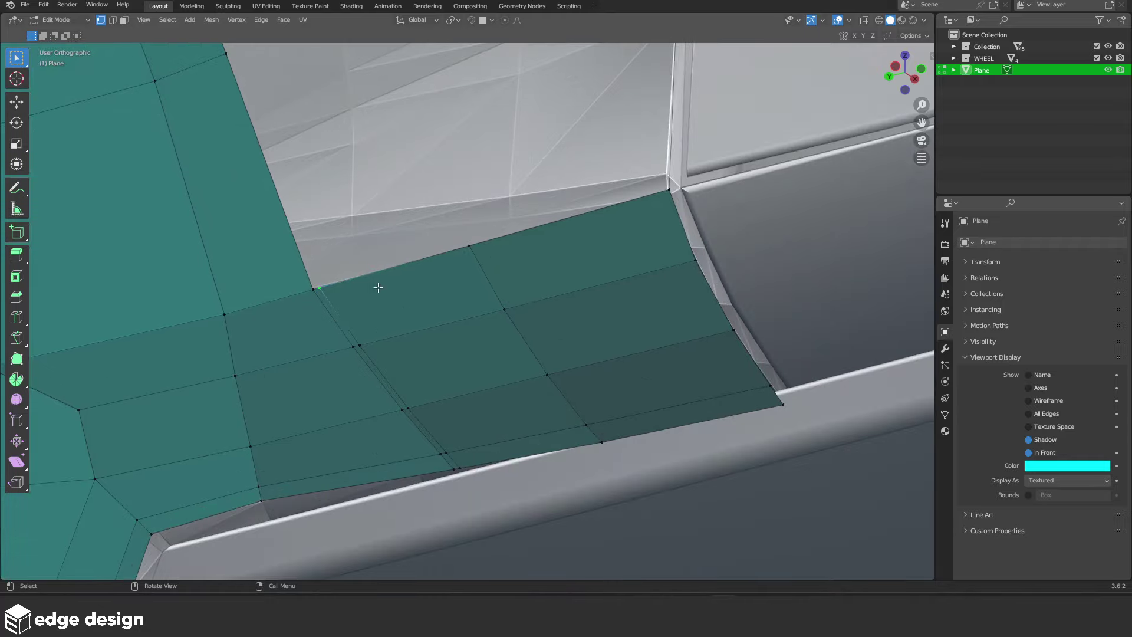
scroll(378, 287, "down", 3)
mouse_move(359, 328)
middle_mouse_down()
mouse_move(408, 315)
mouse_move(482, 339)
mouse_move(498, 368)
middle_mouse_up()
scroll(501, 366, "down", 2)
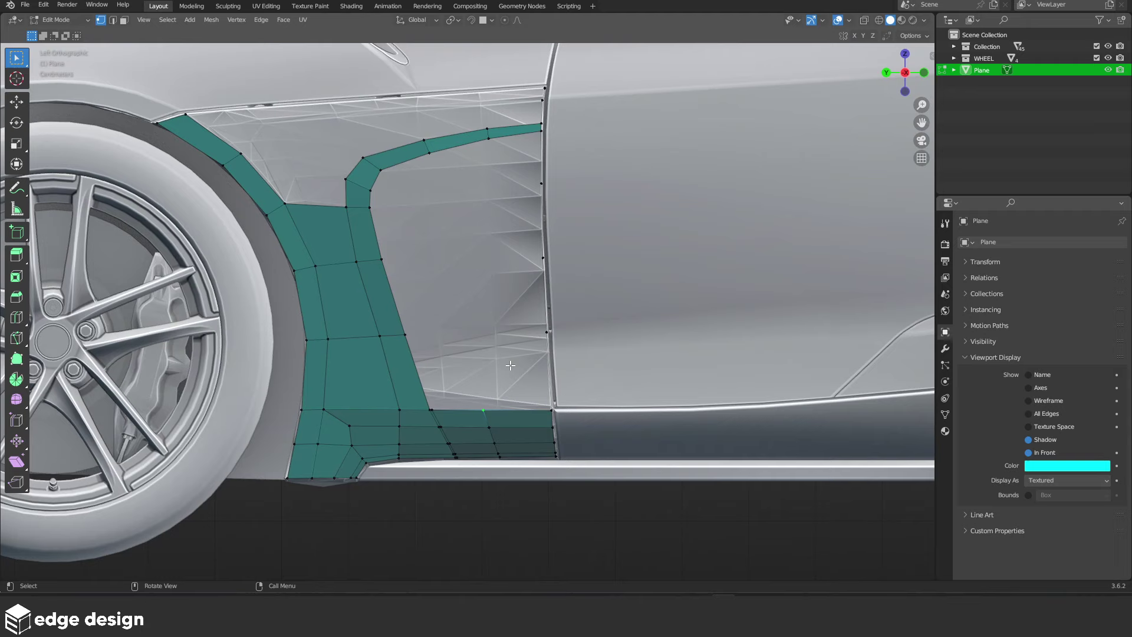
Move a vertex up to the vent's top strip and slide its edge along the strip
key("g")
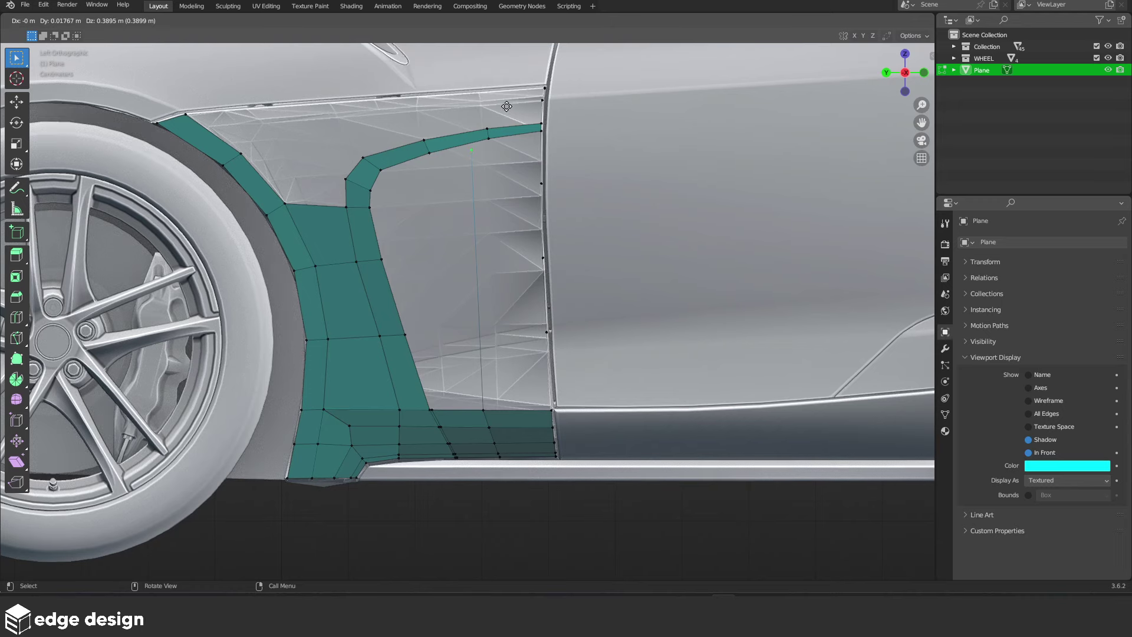
left_click(503, 103)
scroll(504, 103, "up", 4)
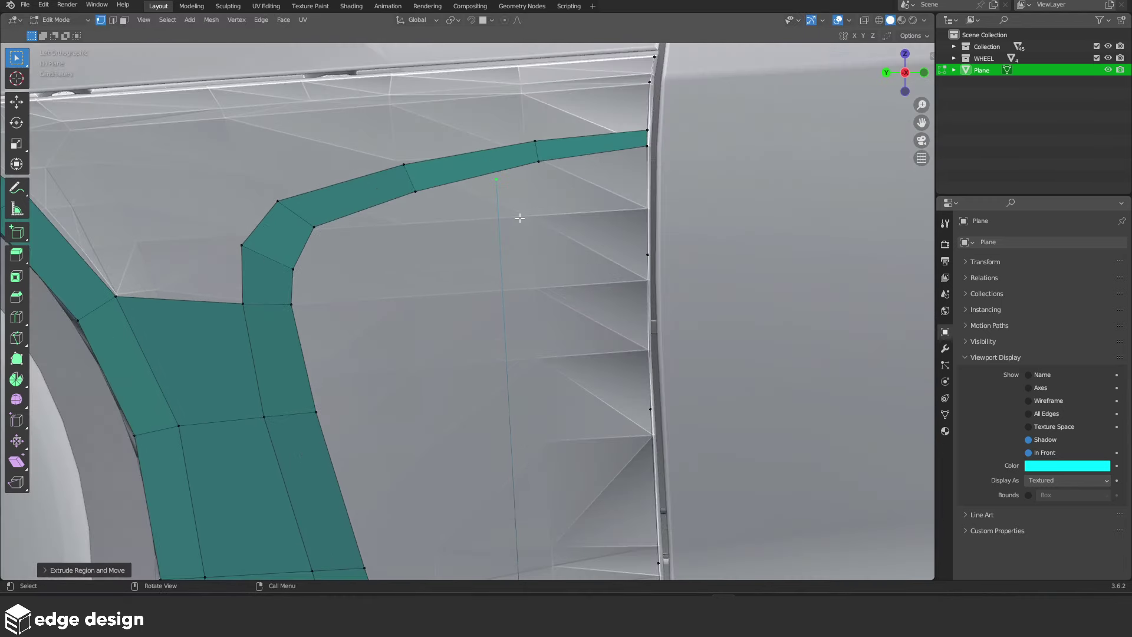
key("g")
key("g")
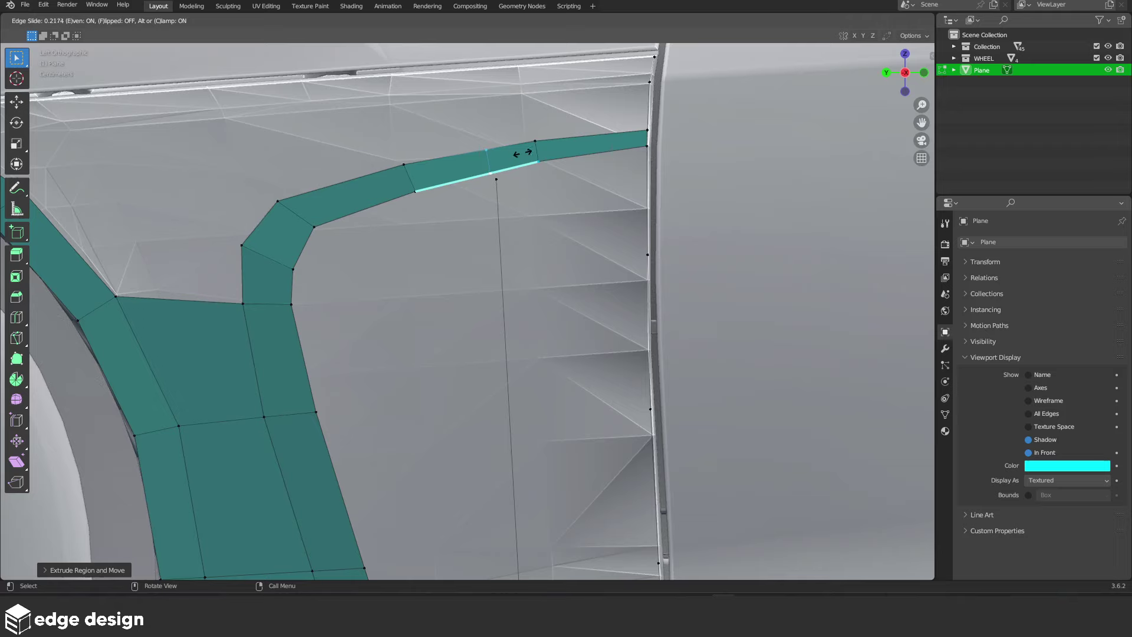
left_click(529, 152)
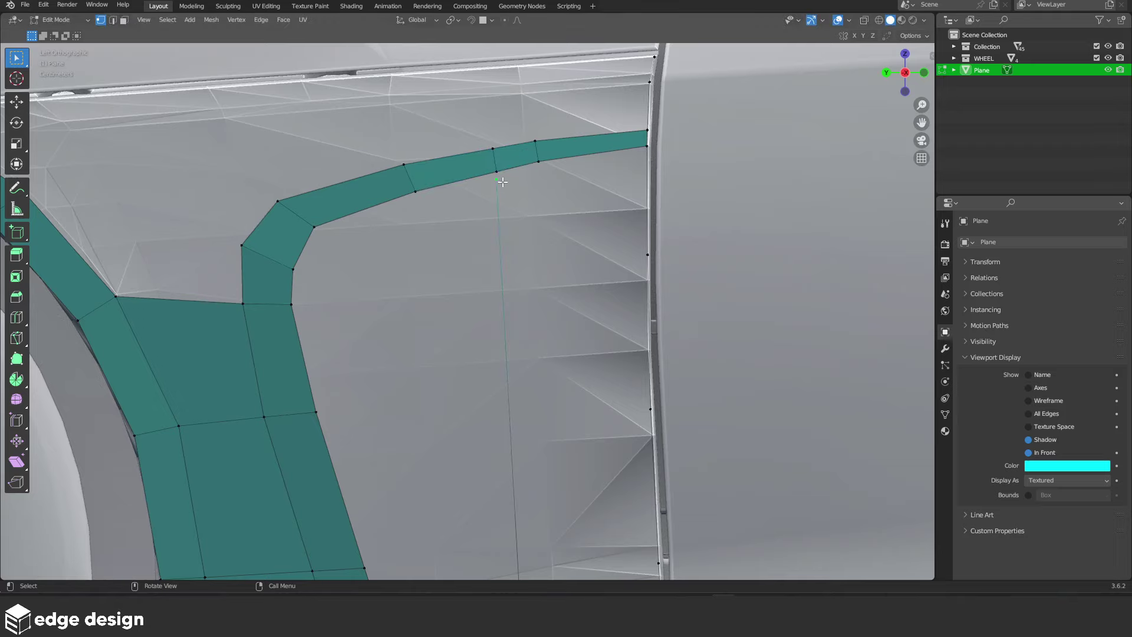
left_click(517, 200)
scroll(517, 199, "down", 3)
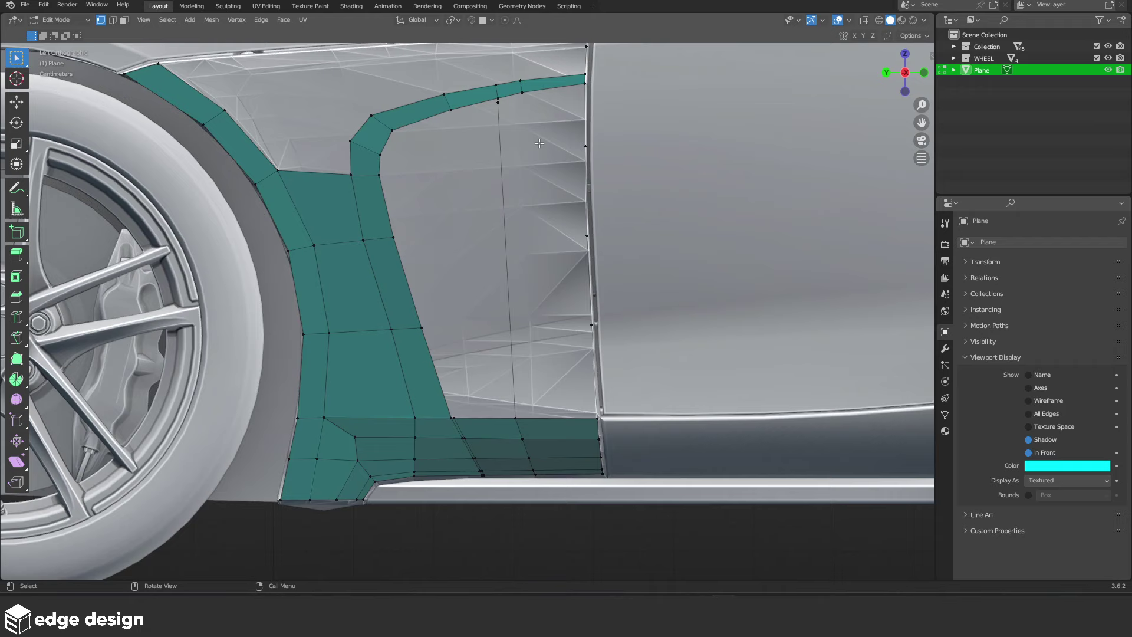
scroll(539, 142, "up", 2, "shift")
Reposition the vertical edge across the vent and add a centred loop cut on it
left_click(540, 142)
key("g")
left_click(542, 160)
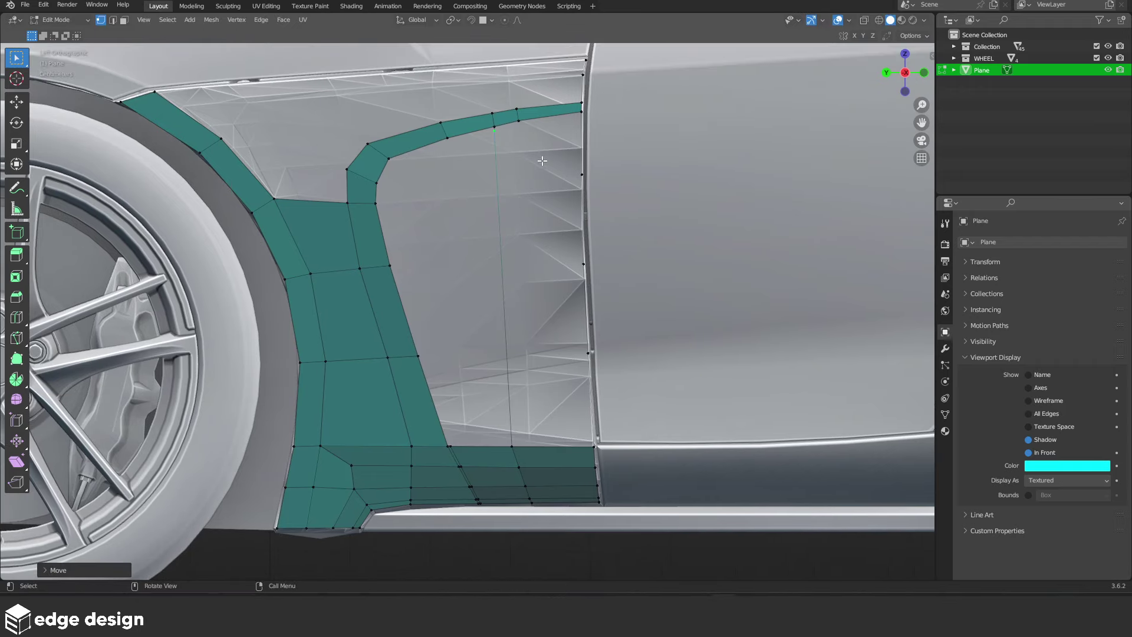
middle_click_drag(566, 172, 550, 237, "shift")
key("ctrl+r")
left_click(529, 283)
right_click(530, 297)
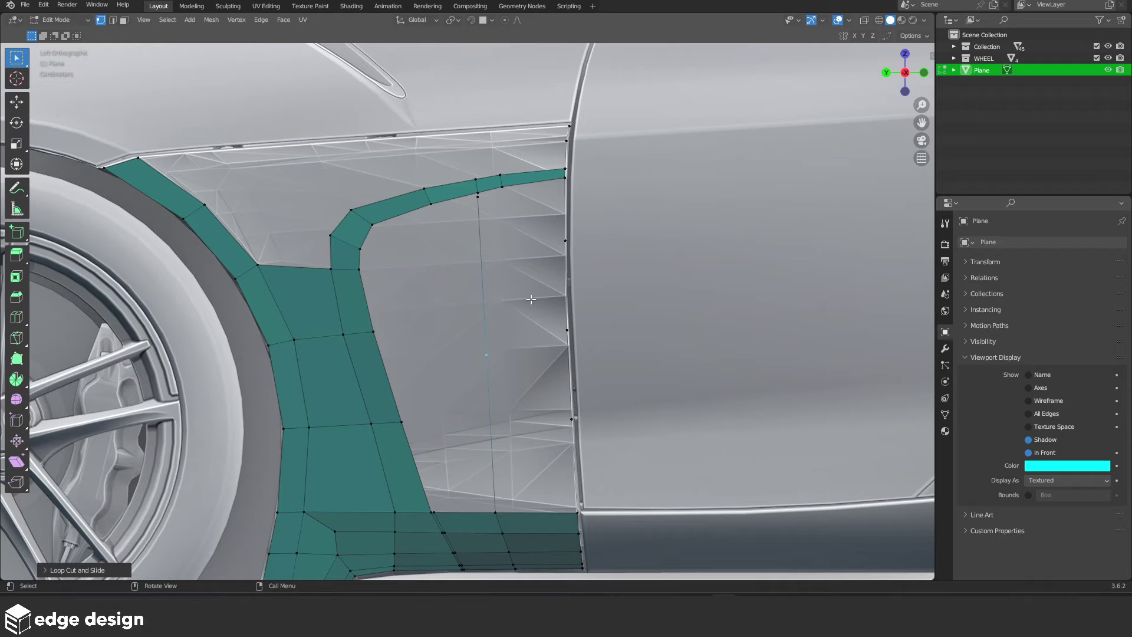
Vertex-slide the new vertices along the vertical edge into line with the mesh rows
key("g")
key("g")
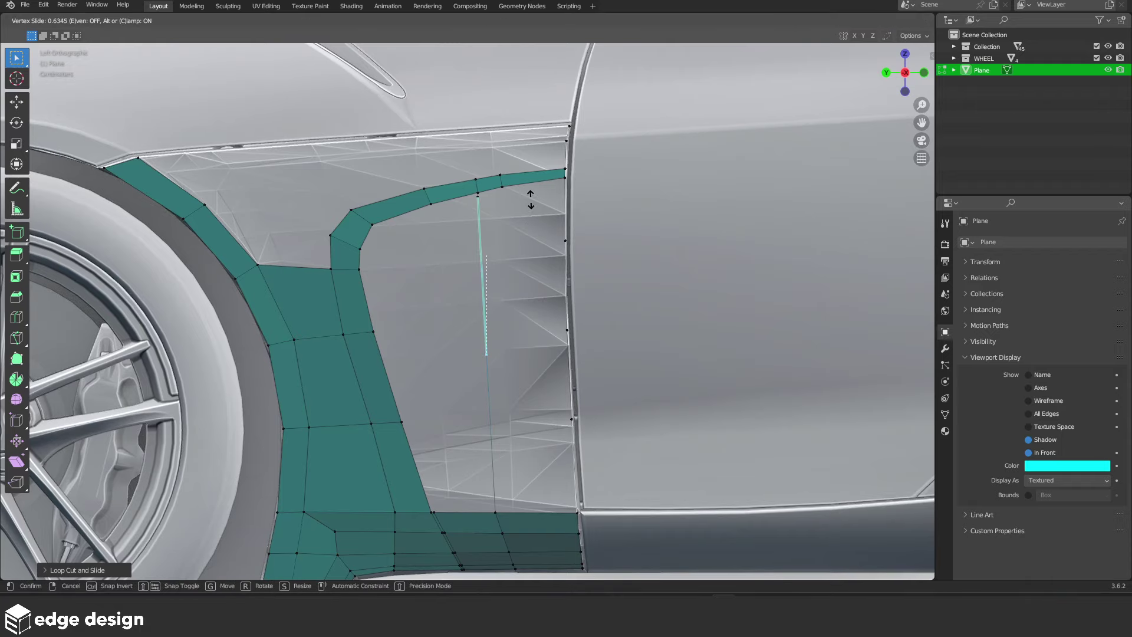
right_click(495, 250)
key("g")
key("g")
left_click(494, 278)
key("g")
key("g")
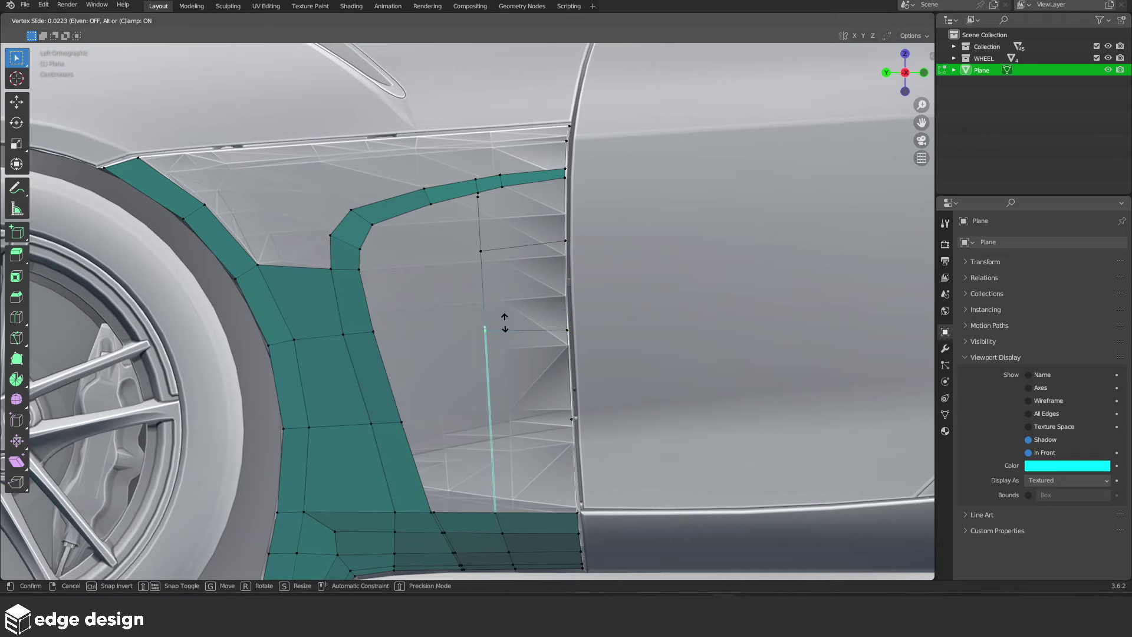
left_click(504, 325)
Slide the next vertex into line, then add a centred cut on the lower edge segment
left_click(481, 251)
key("g")
key("g")
left_click(498, 331)
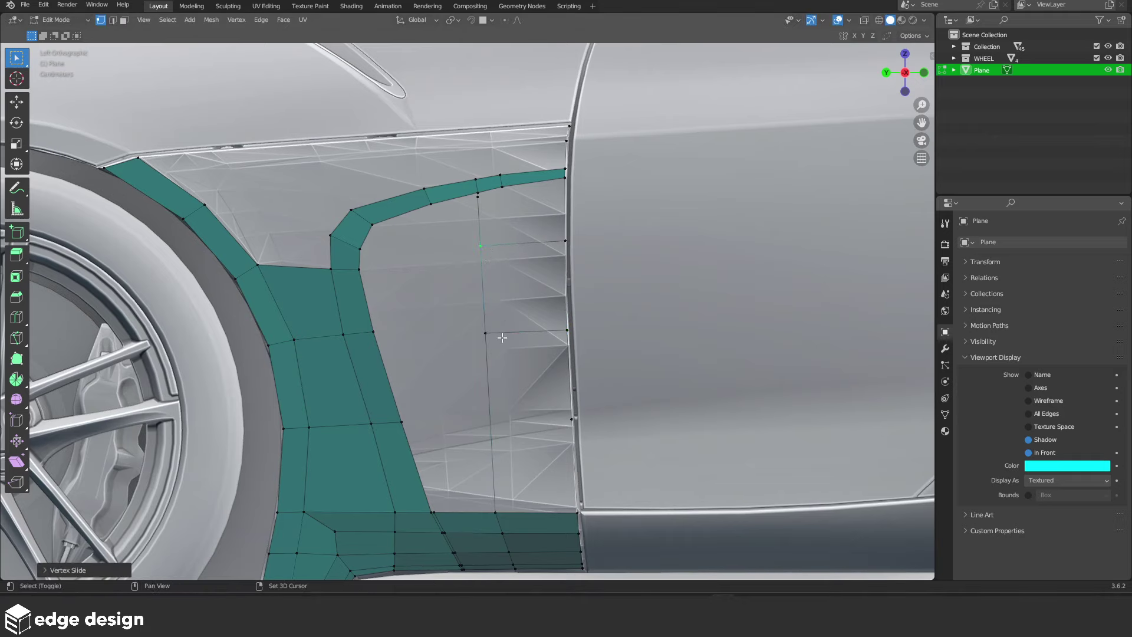
middle_click_drag(504, 411, 513, 313, "shift")
key("ctrl+r")
left_click(514, 313)
right_click(519, 310)
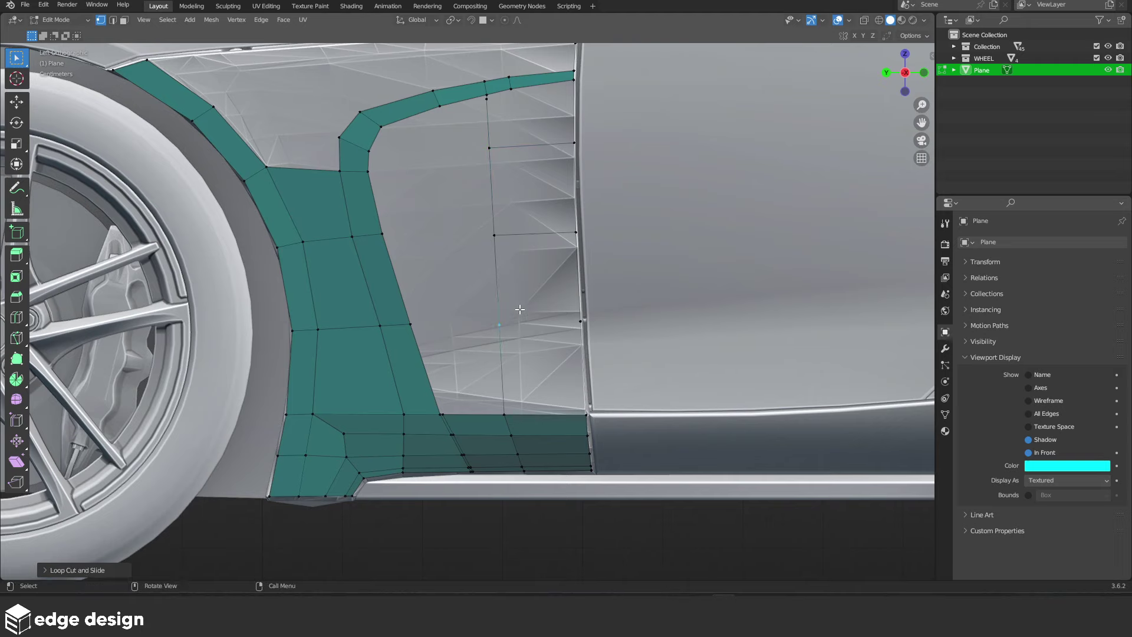
Align the new vertices with the rows and fill a column of three quads in the vent
key("g")
key("g")
left_click(522, 309)
left_click(598, 326, "shift")
key("g")
key("g")
left_click(505, 315)
key("f")
key("f")
key("f")
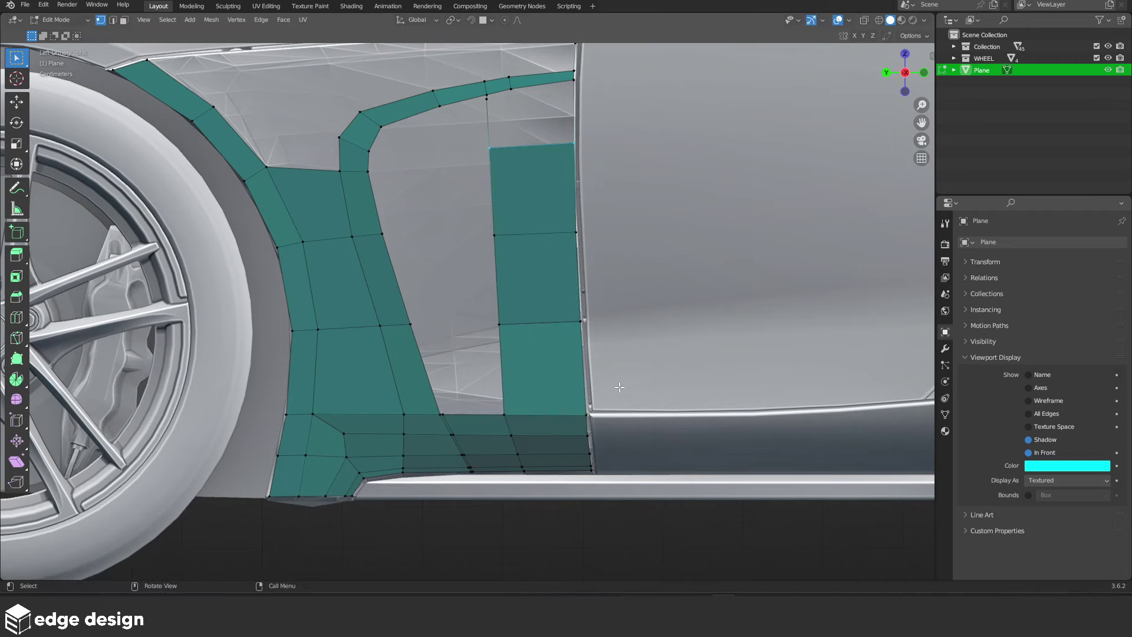
Fill the two gap faces between the new column and the fender with quads
middle_click_drag(577, 317, 577, 273, "shift")
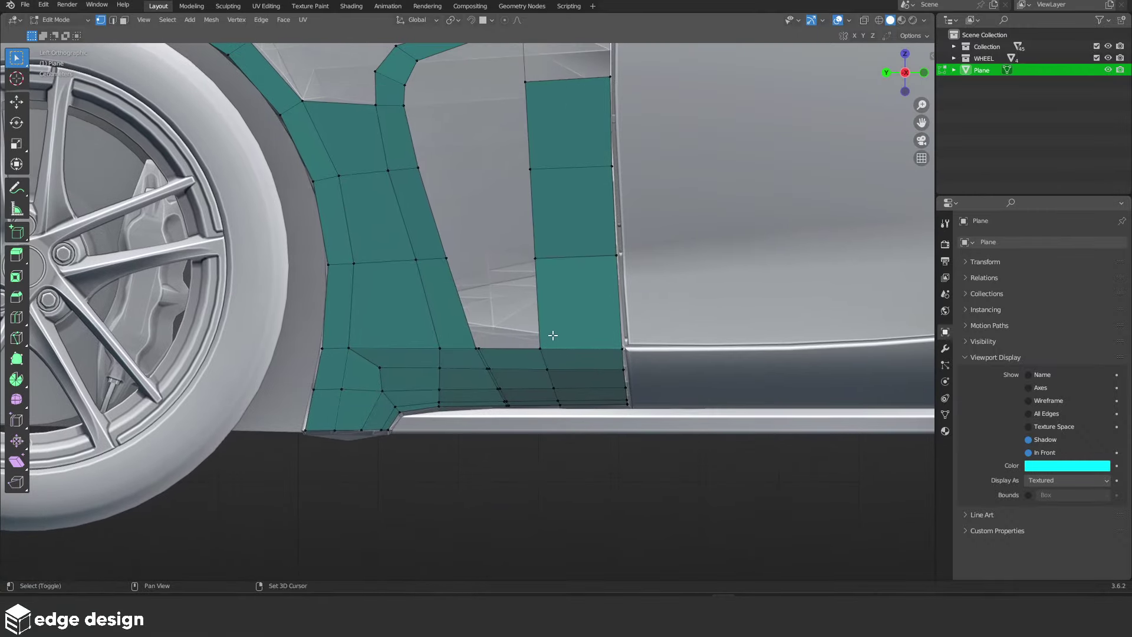
middle_click_drag(540, 346, 489, 312)
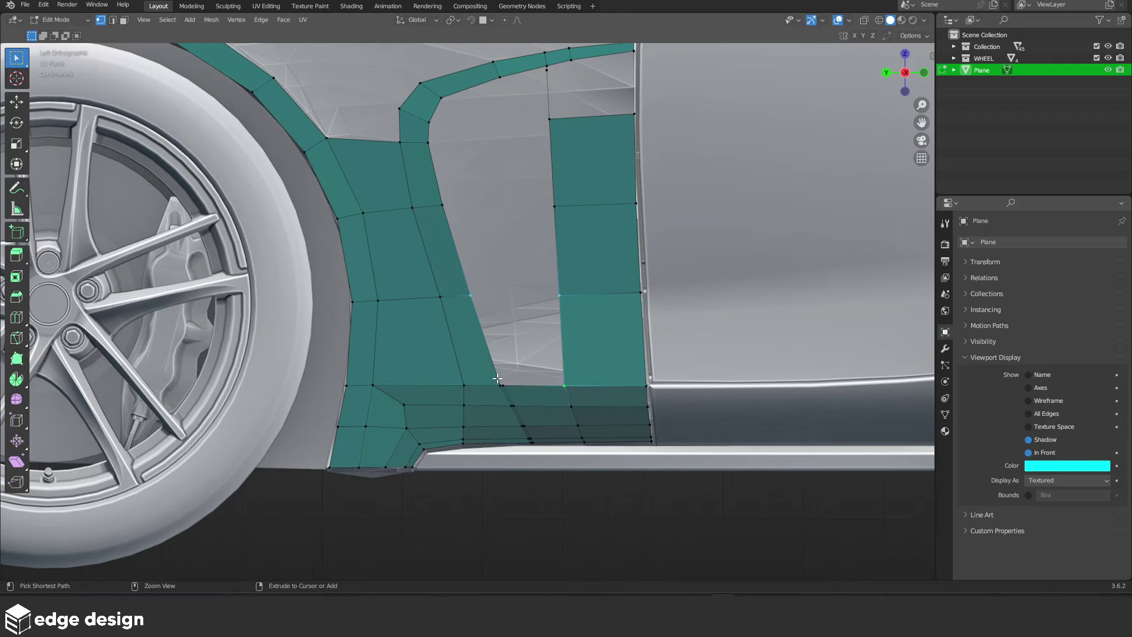
key("f")
key("f")
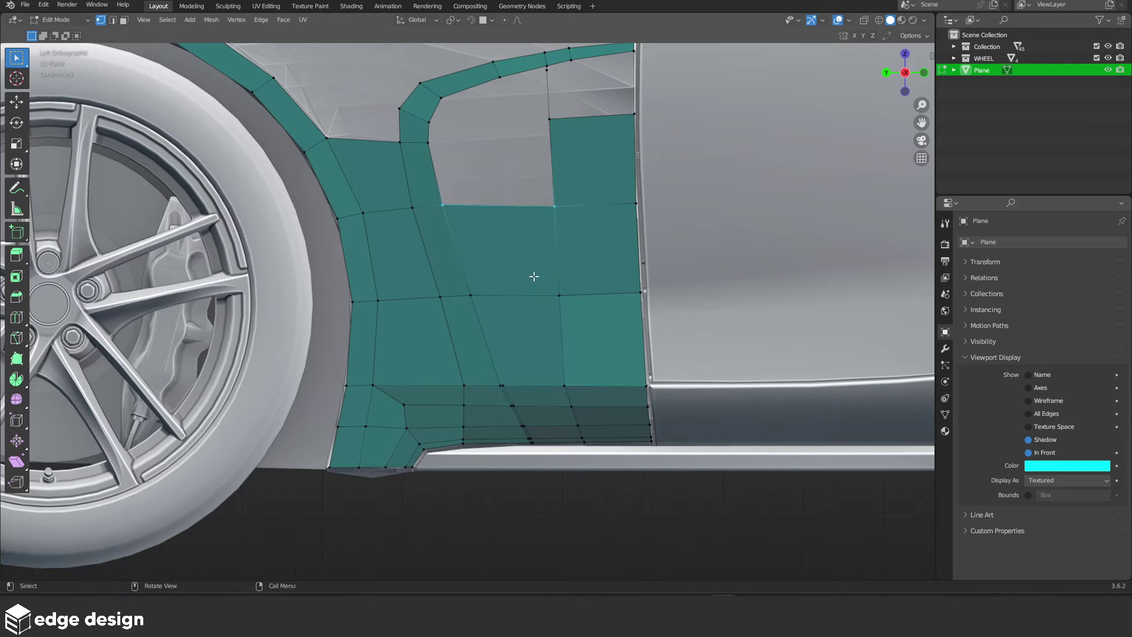
key("f")
Extrude two vertices along the upper vent strip, snapping the second to its inner corner
scroll(523, 255, "up", 2)
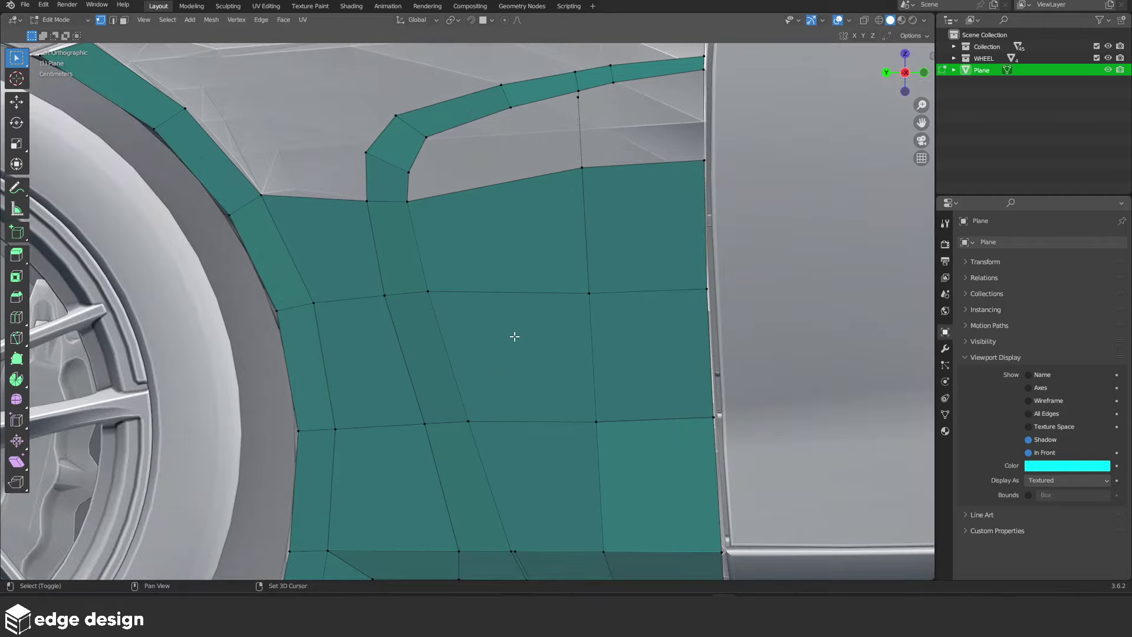
scroll(522, 254, "up", 1)
scroll(544, 253, "up", 1)
middle_click_drag(544, 252, 511, 400, "shift")
scroll(511, 400, "up", 2)
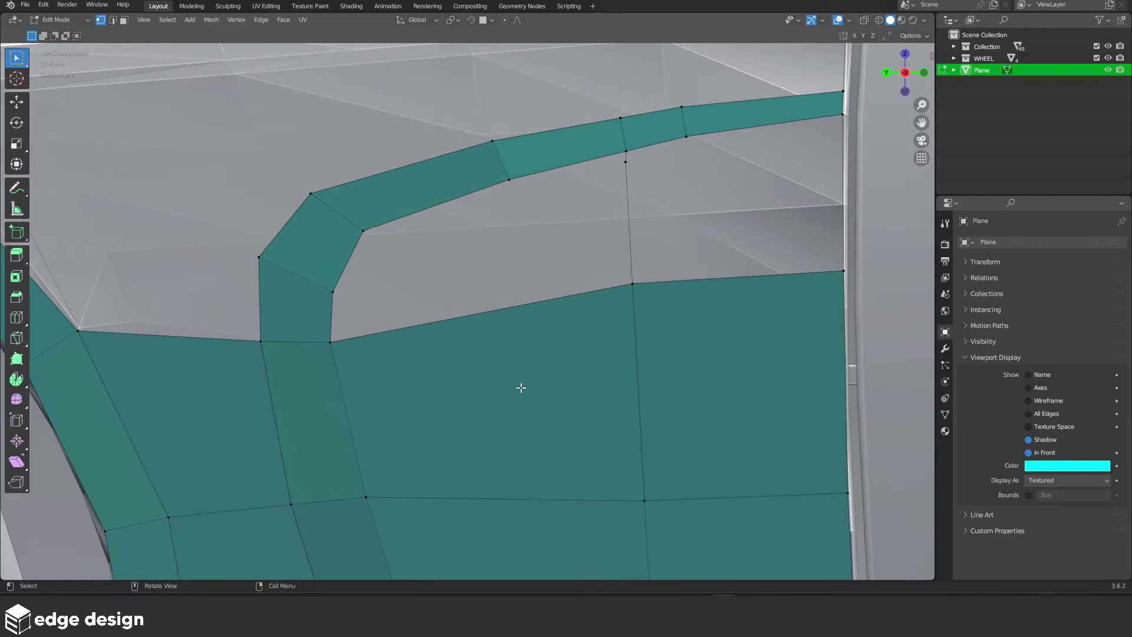
scroll(588, 284, "up", 2, "shift")
key("e")
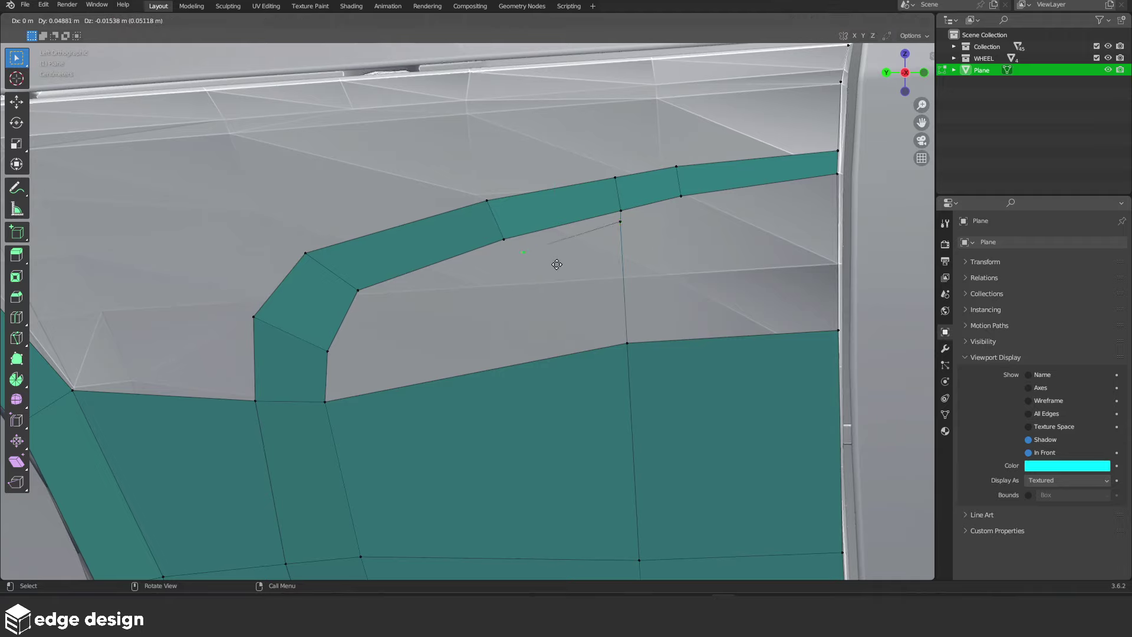
left_click(540, 261)
key("e")
key("ctrl")
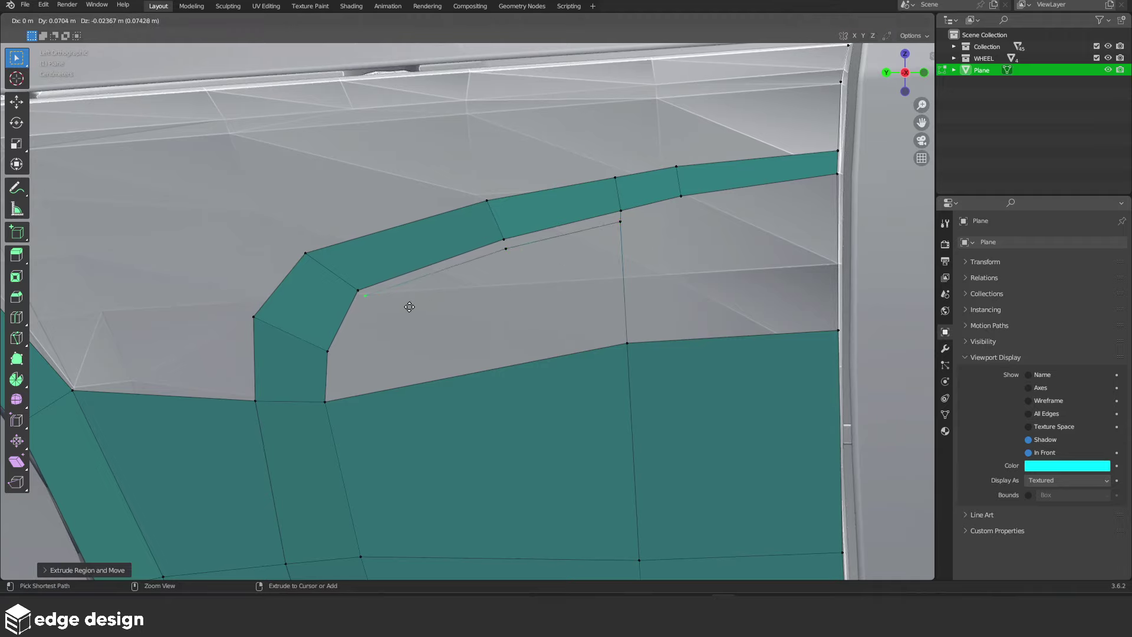
left_click(410, 306)
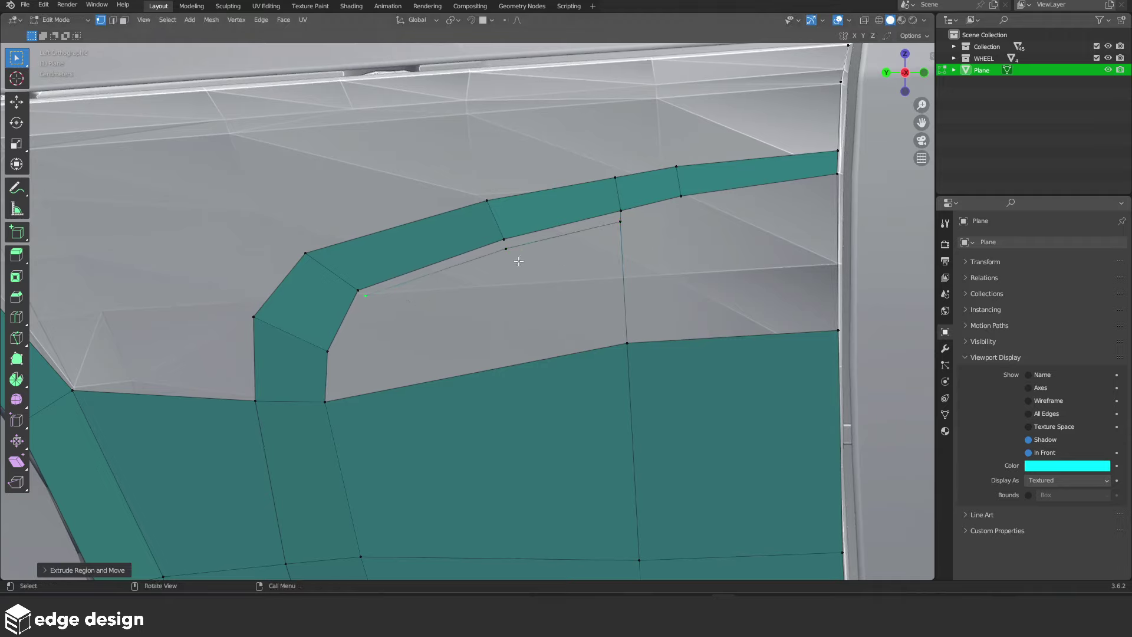
Fill faces joining the upper strip to the new vertices and lower faces
left_click(604, 206)
key("f")
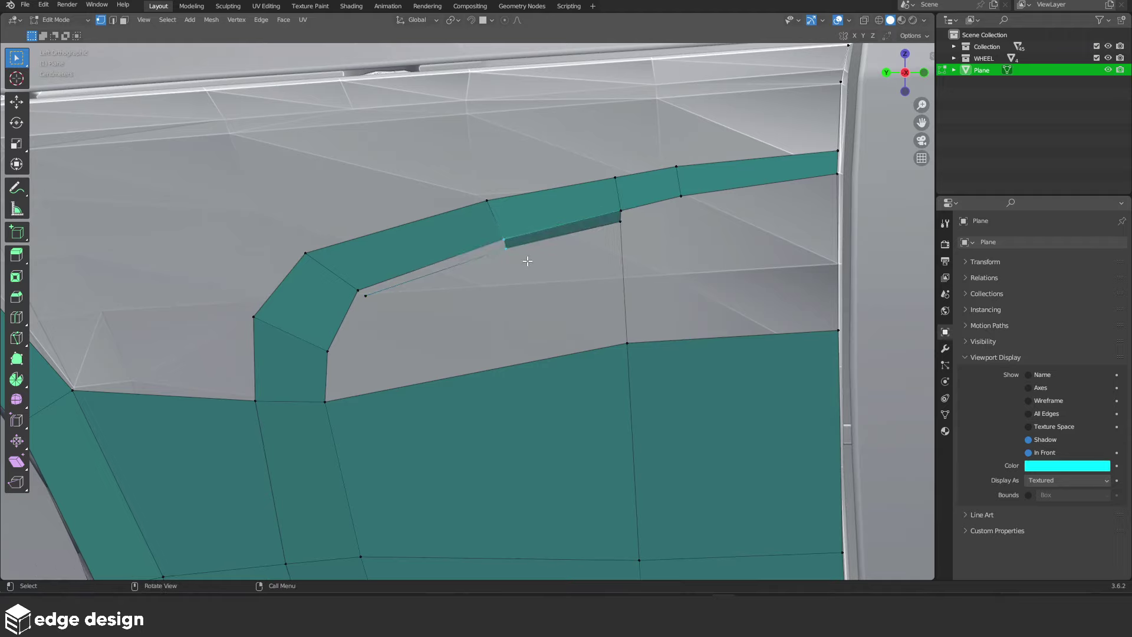
key("f")
left_click(633, 240)
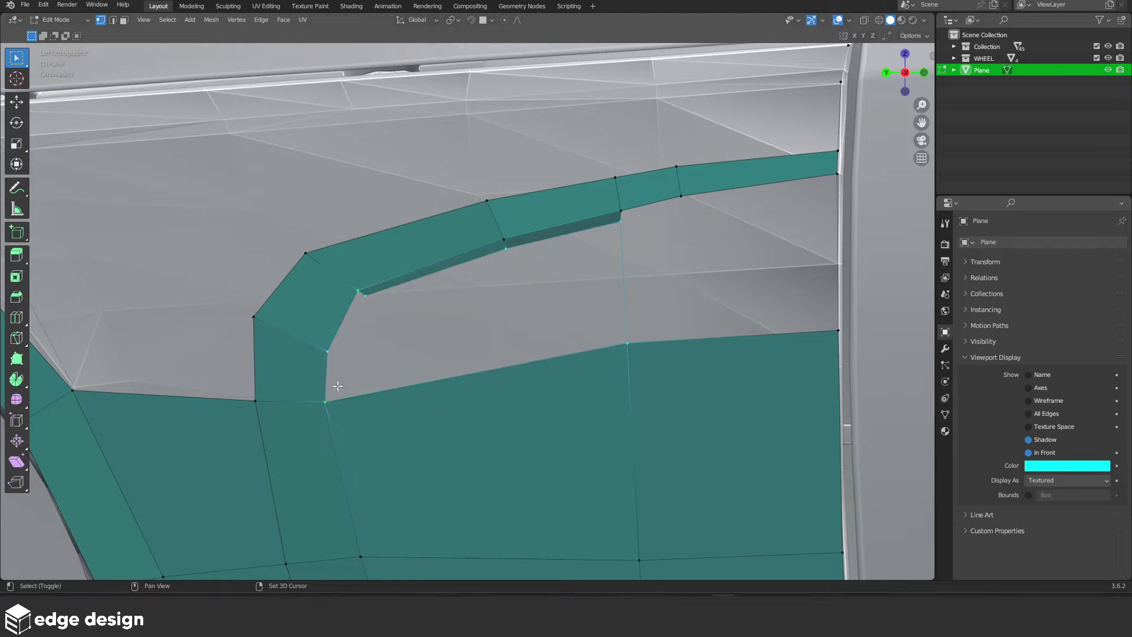
key("f")
scroll(419, 391, "down", 3)
scroll(530, 267, "down", 3)
Add an edge loop across the fender faces near the left edge
key("Tab")
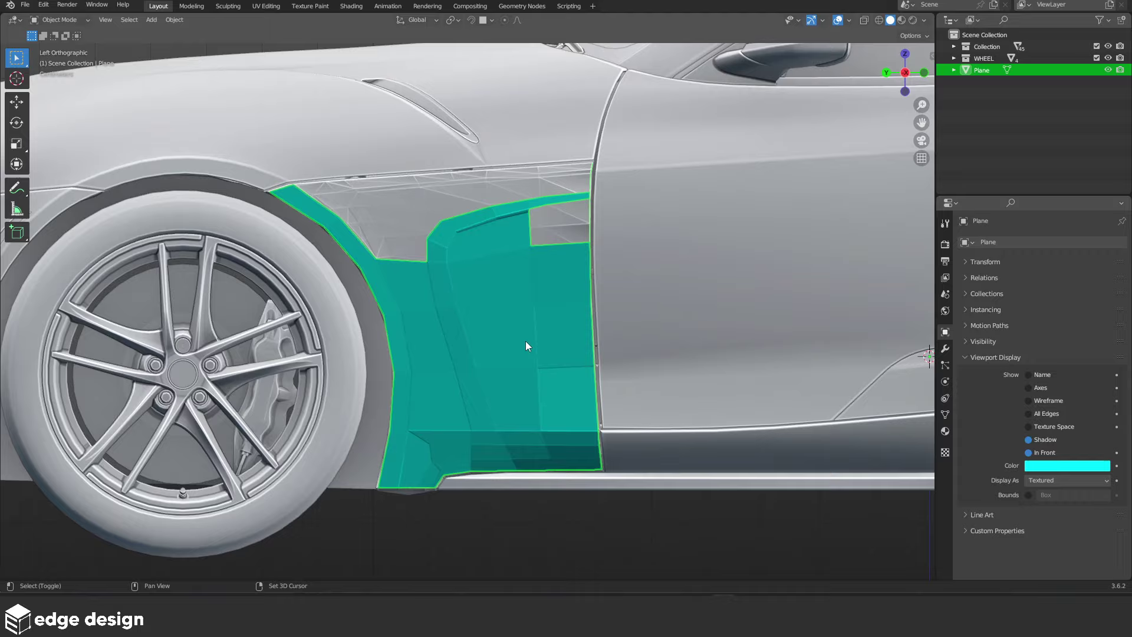
scroll(554, 301, "up", 2)
key("Tab")
scroll(566, 399, "up", 2)
scroll(556, 334, "up", 2)
scroll(526, 262, "up", 2)
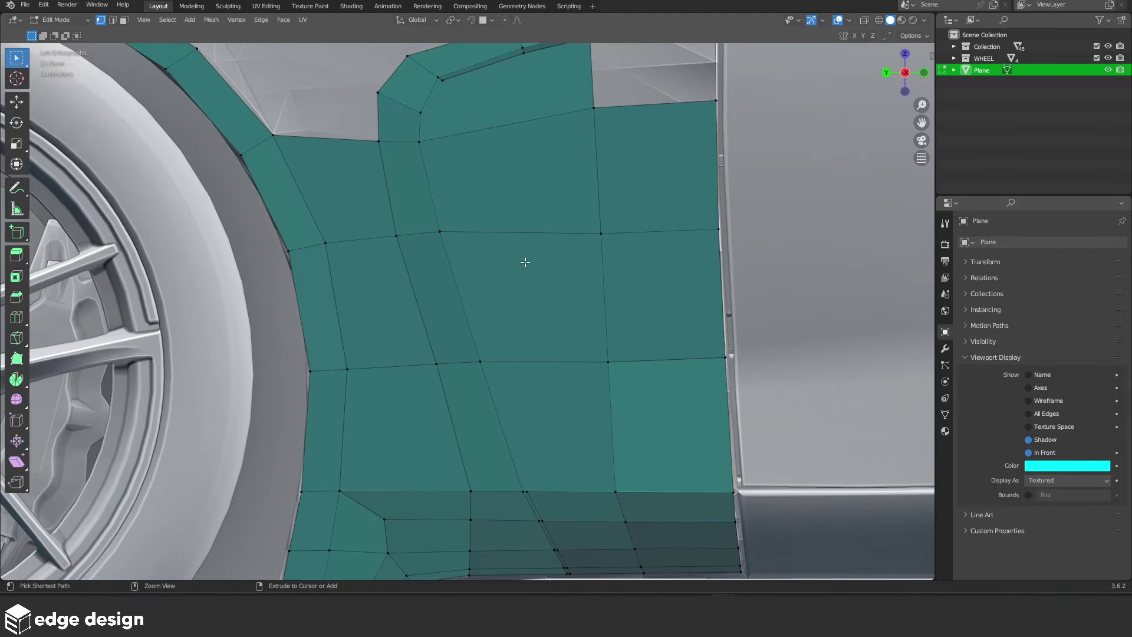
key("ctrl+r")
left_click(522, 246)
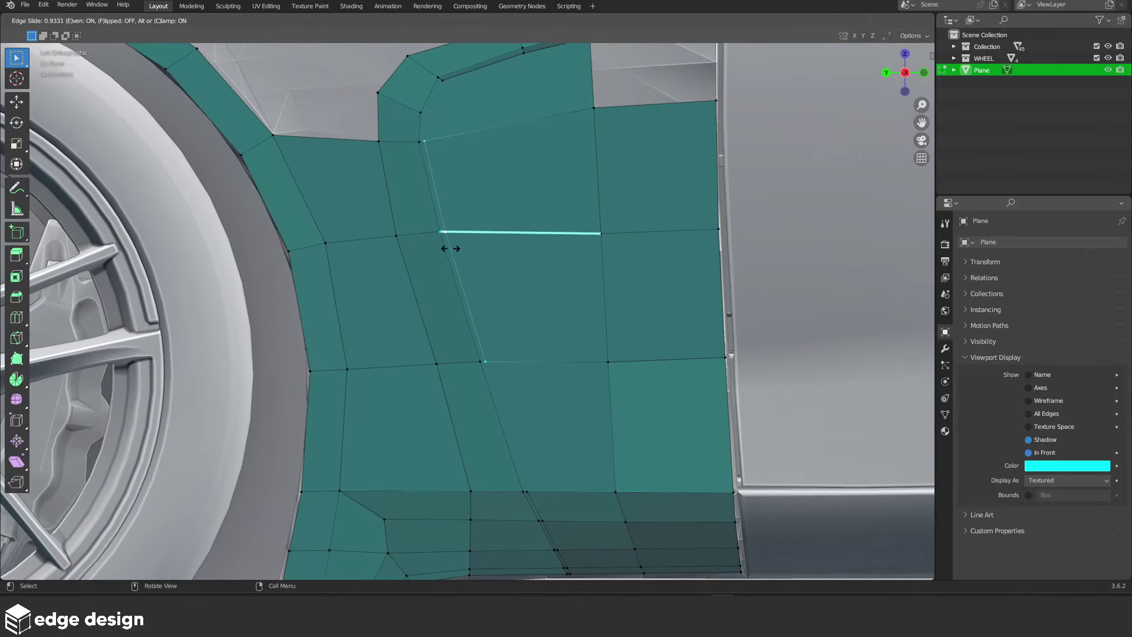
left_click(451, 248)
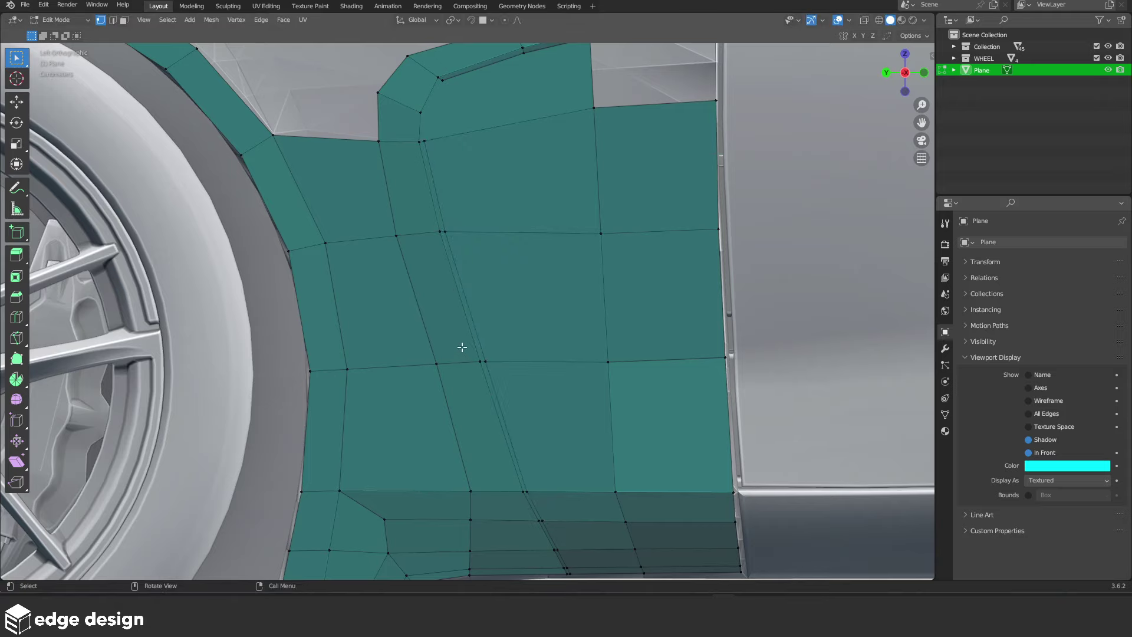
Select the new loop's edges down to the sill and delete them to open the slit
left_click(445, 236)
left_click(435, 151, "shift")
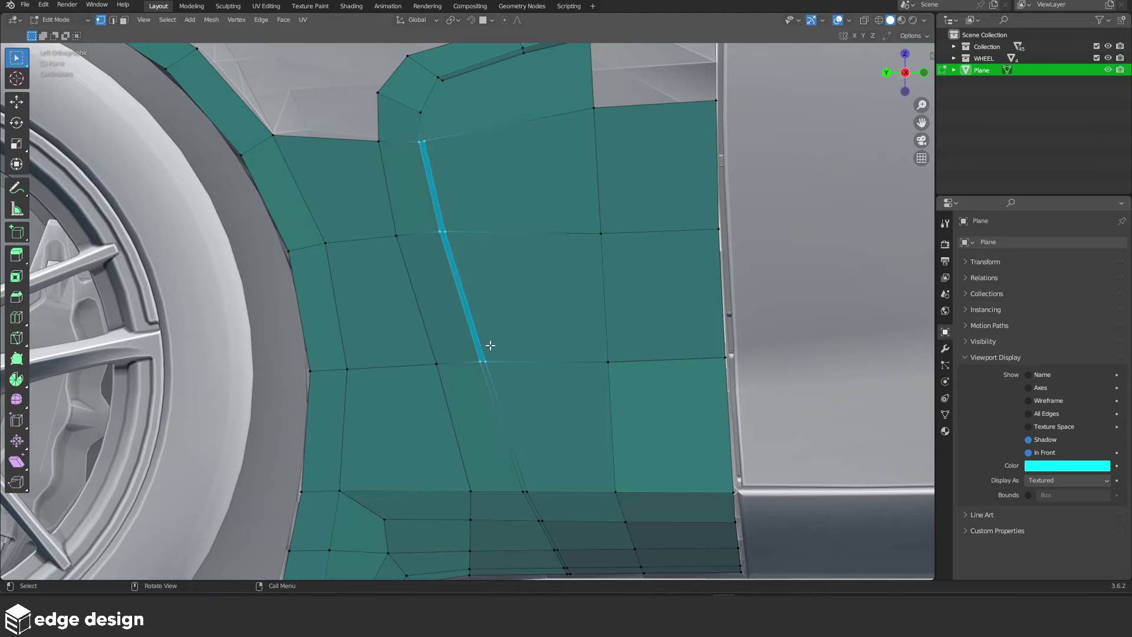
middle_click_drag(488, 346, 467, 216, "shift")
left_click_drag(473, 306, 536, 398)
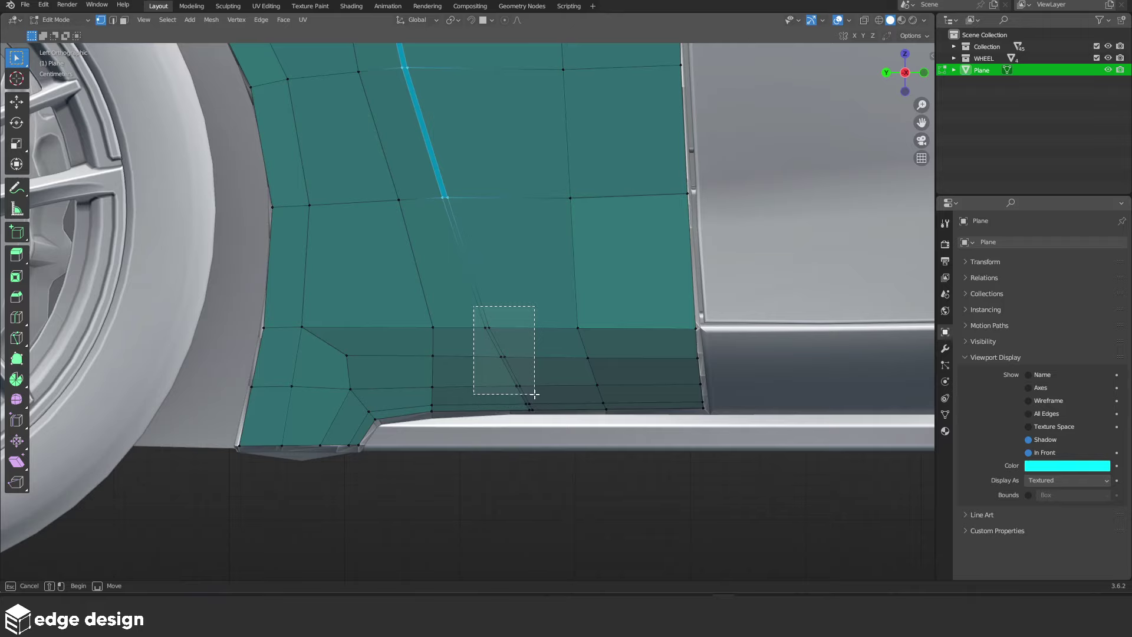
key("x")
left_click(500, 309)
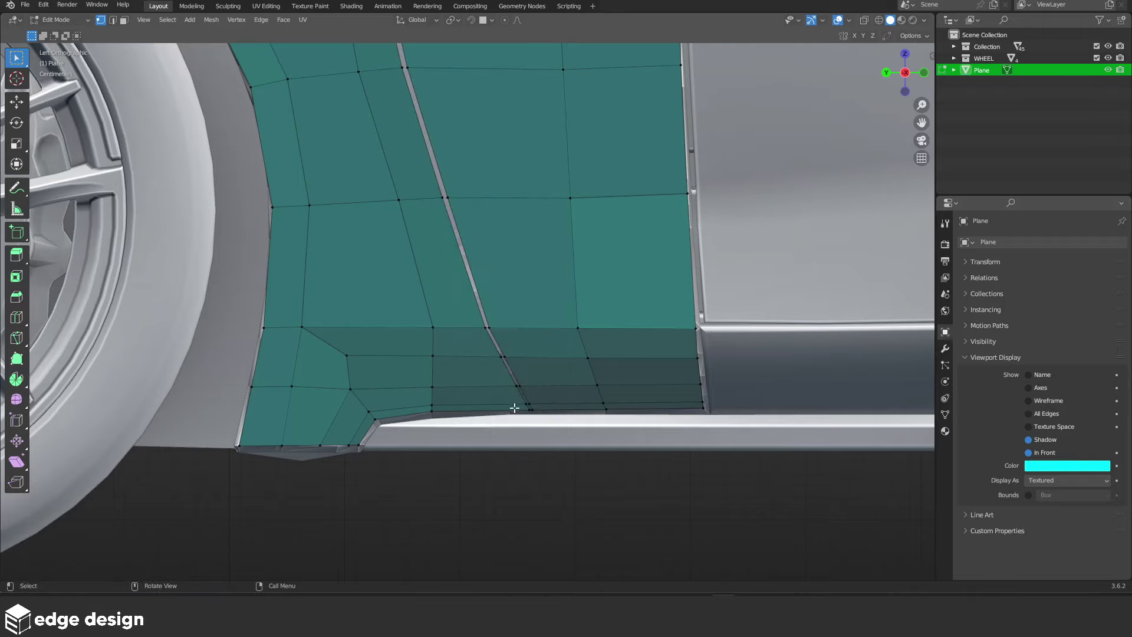
Delete the remaining loop faces at the bottom and select a vertex beside the slit
scroll(514, 408, "up", 2)
scroll(531, 389, "up", 2)
left_click(505, 345, "alt")
left_click_drag(520, 377, 541, 396)
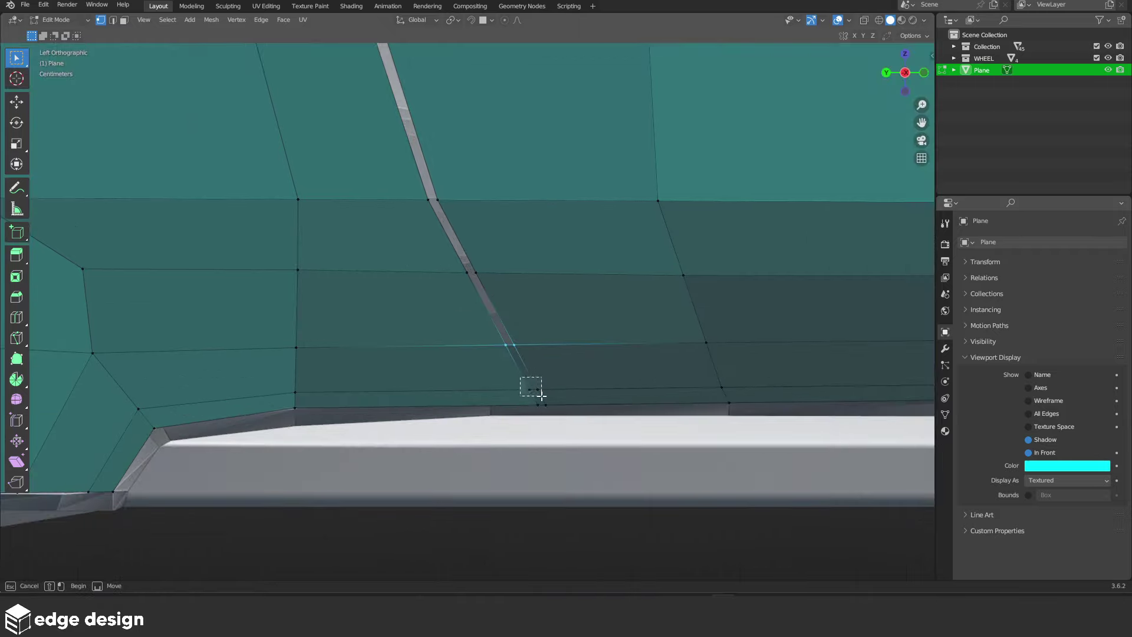
key("x")
left_click(572, 378)
key("a")
left_click(525, 353)
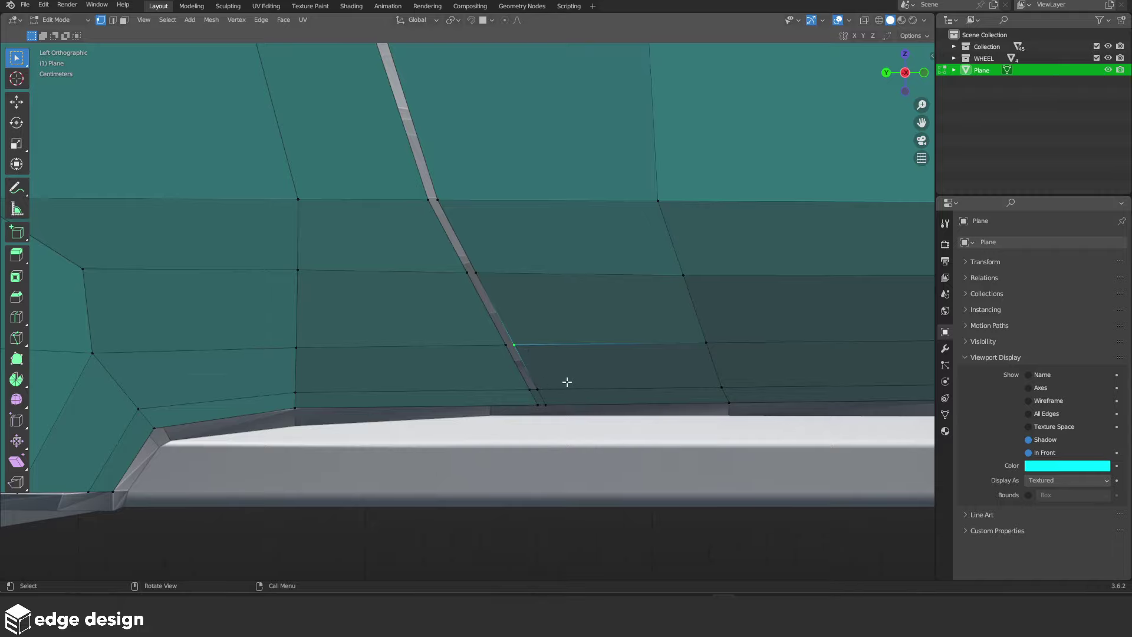
Select the vertex path along the seam and shift it along global X
scroll(567, 382, "down", 3)
mouse_move(531, 328)
middle_mouse_down()
mouse_move(463, 329)
mouse_move(518, 314)
mouse_move(493, 206)
mouse_move(499, 314)
middle_mouse_up()
left_click(464, 318, "ctrl")
key("g")
key("x")
left_click(513, 319)
Try X-axis moves on the selected seam vertices, cancelling the trial moves
key("g")
key("x")
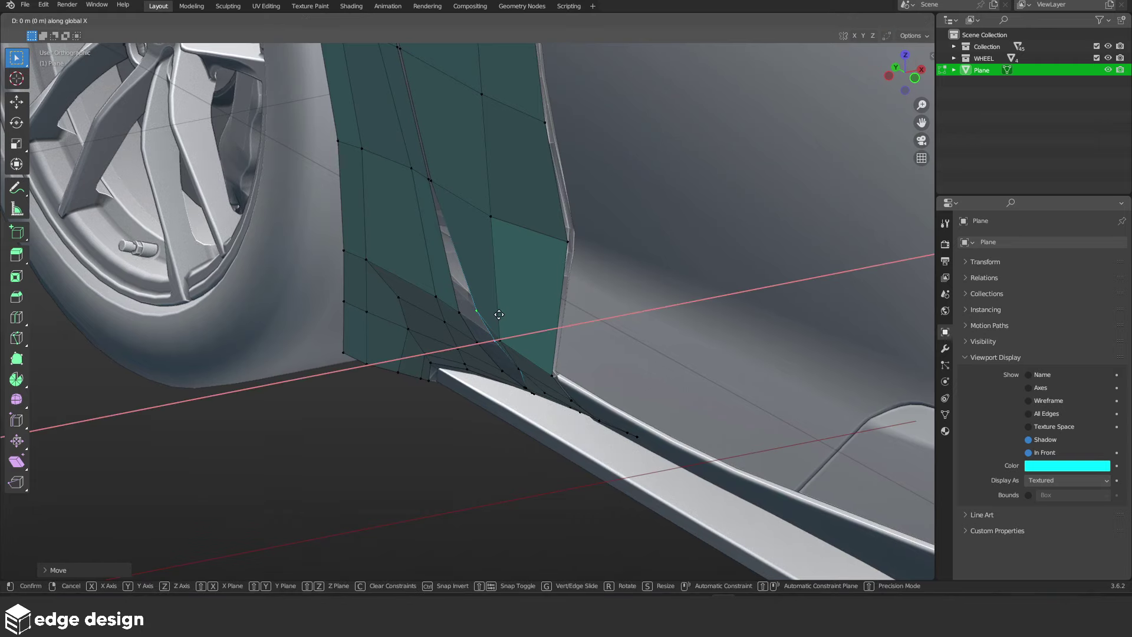
middle_click_drag(499, 314, 496, 314)
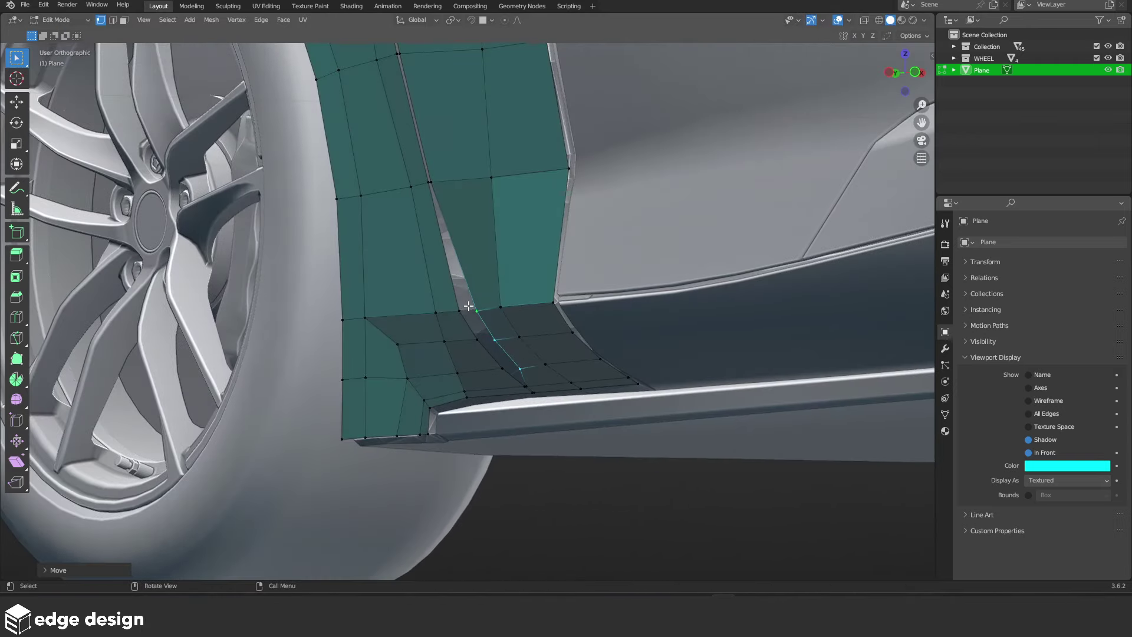
key("Escape")
key("g")
key("x")
key("Escape")
Shift the selected seam vertices along X toward the intake edge
mouse_move(493, 273)
middle_mouse_down()
mouse_move(469, 291)
mouse_move(484, 332)
mouse_move(434, 315)
middle_mouse_up()
key("g")
key("x")
left_click(488, 321)
Nudge the selected seam vertex right along global X
key("g")
key("x")
key("Escape")
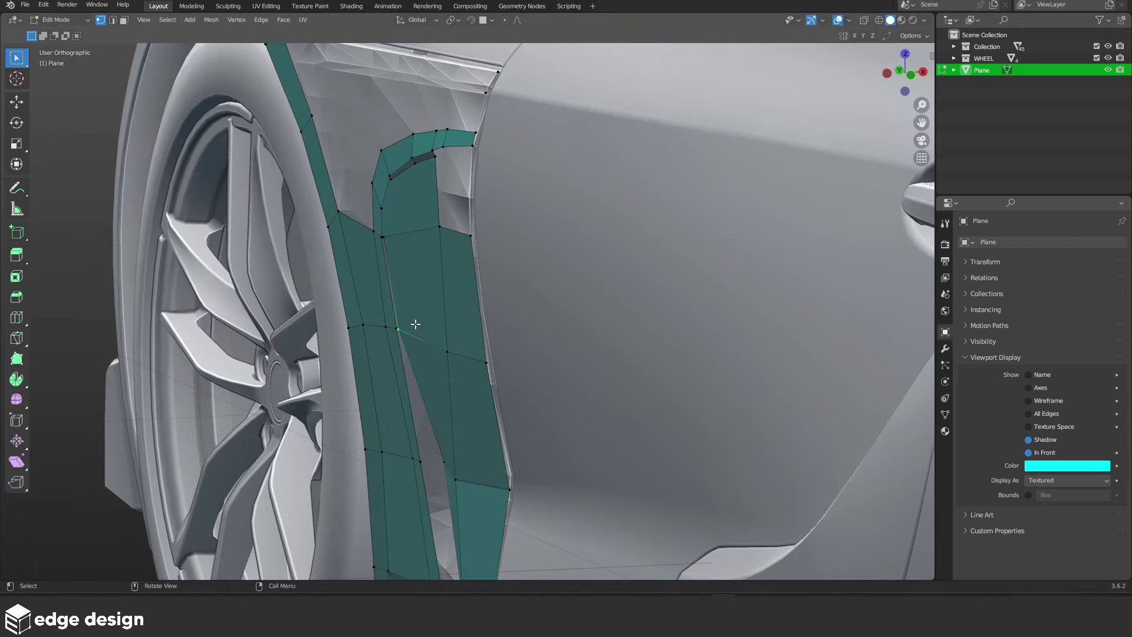
key("g")
key("x")
left_click(439, 323)
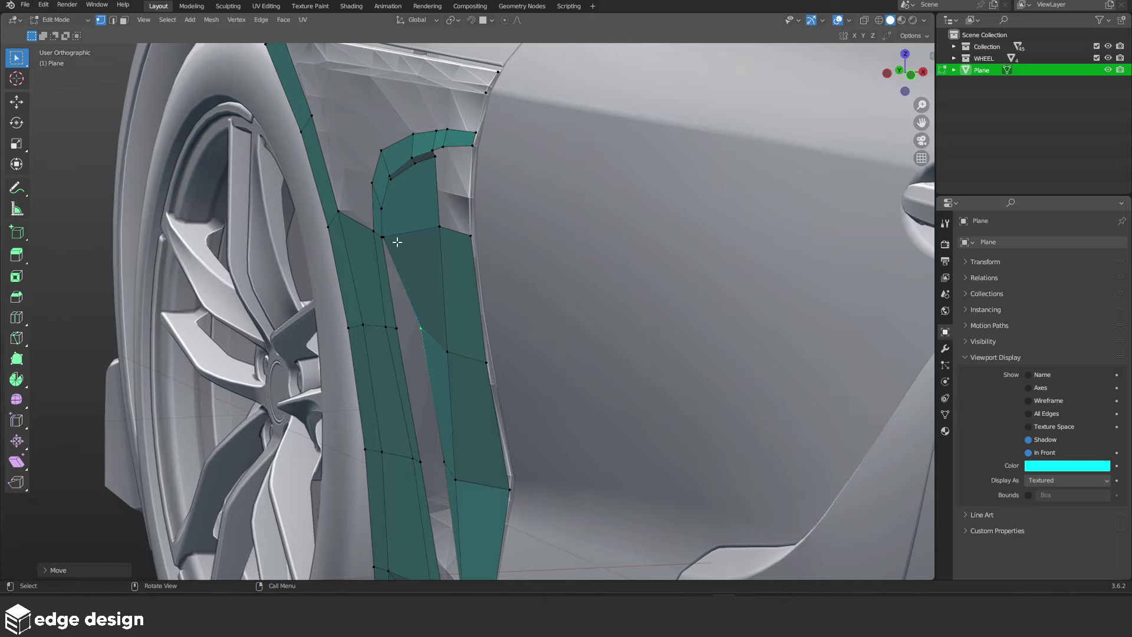
Move two more seam vertices along X so they follow the intake edge
left_click(398, 241)
key("g")
key("x")
left_click(447, 236)
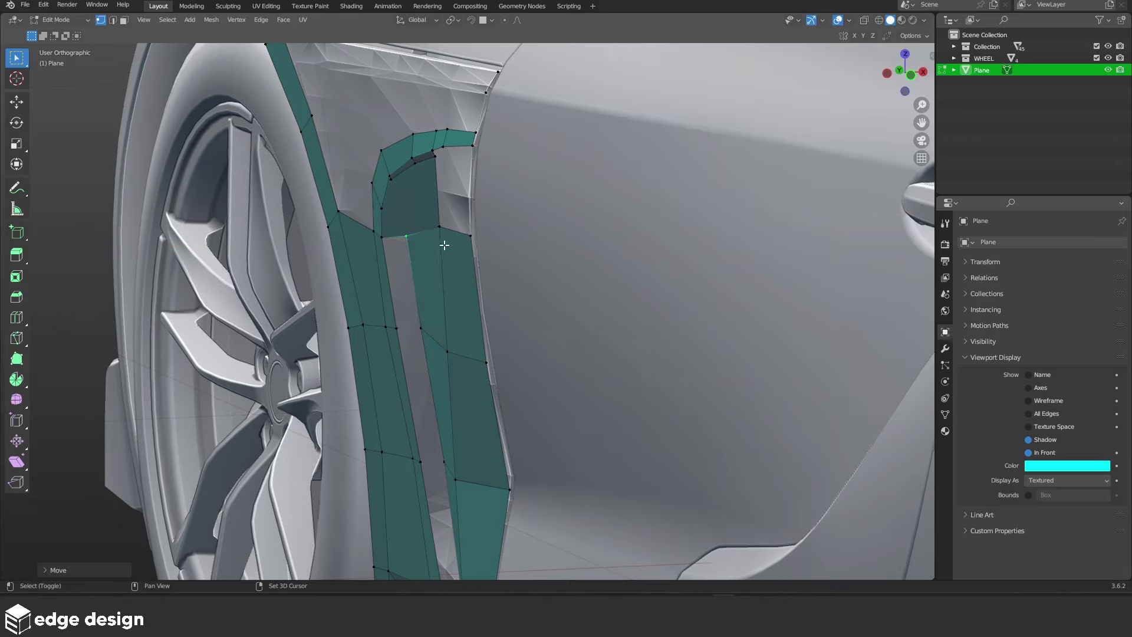
scroll(444, 245, "up", 3)
mouse_move(427, 331)
middle_mouse_down()
mouse_move(417, 283)
mouse_move(418, 352)
mouse_move(376, 306)
mouse_move(430, 341)
mouse_move(485, 354)
mouse_move(445, 424)
mouse_move(372, 435)
mouse_move(384, 313)
mouse_move(411, 285)
mouse_move(422, 215)
middle_mouse_up()
left_click(376, 306)
key("g")
key("x")
left_click(435, 329)
Shift one more seam vertex along X and inspect the teal panel
key("g")
key("x")
left_click(442, 209)
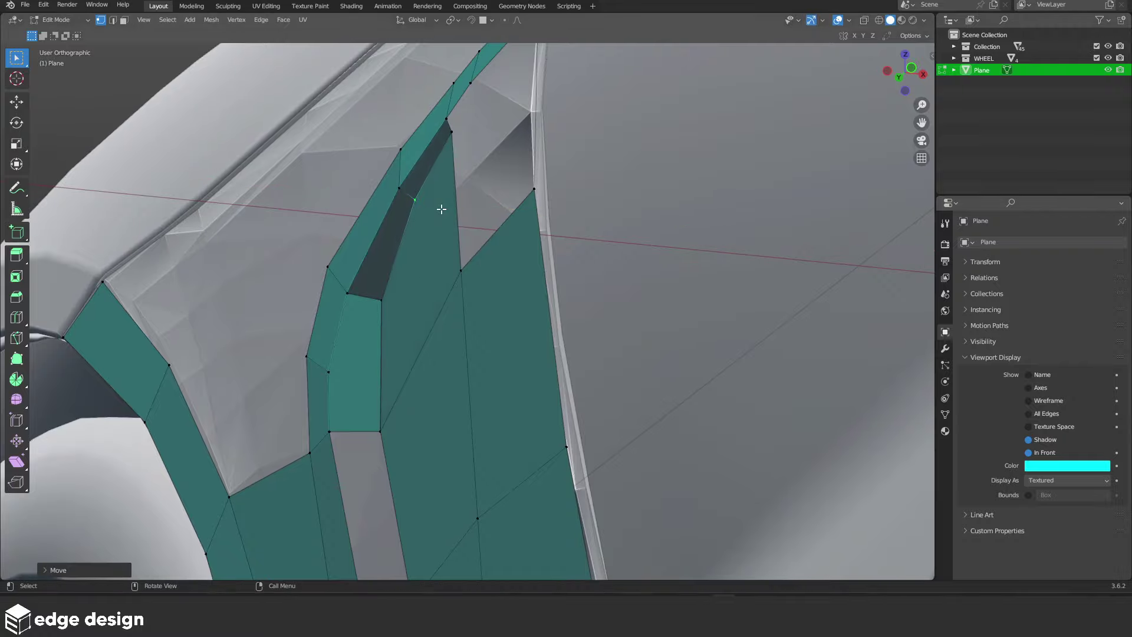
mouse_move(470, 123)
middle_mouse_down()
mouse_move(498, 101)
mouse_move(459, 228)
middle_mouse_up()
scroll(458, 228, "up", 4)
In edge mode, delete the selected faces to open a hole beside the intake
key("2")
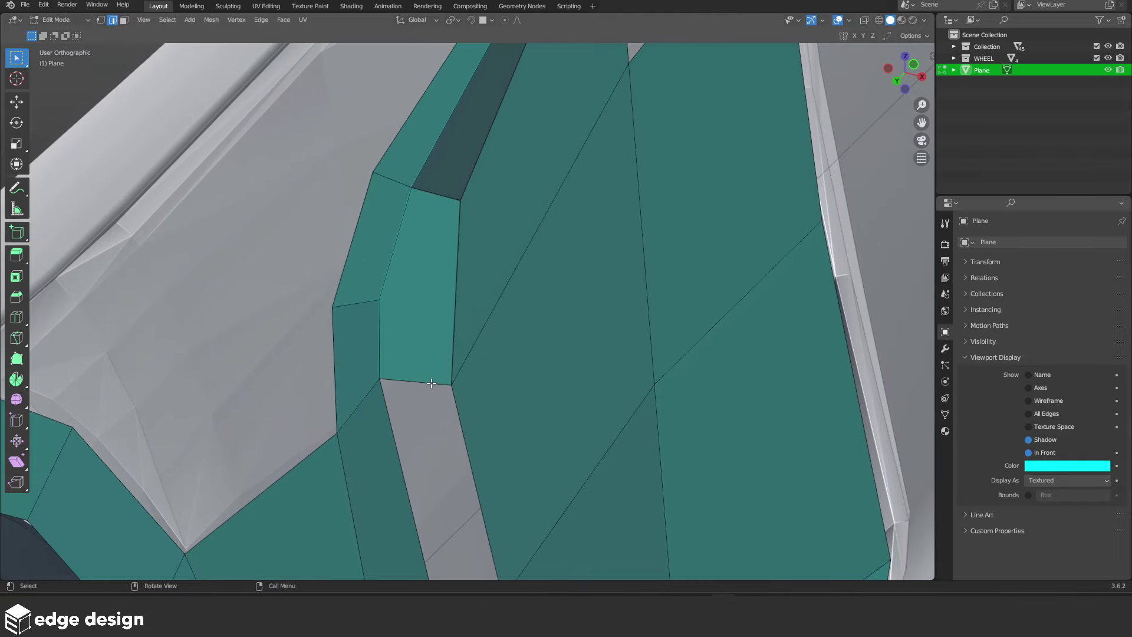
key("x")
left_click(426, 369)
middle_click_drag(426, 369, 475, 389)
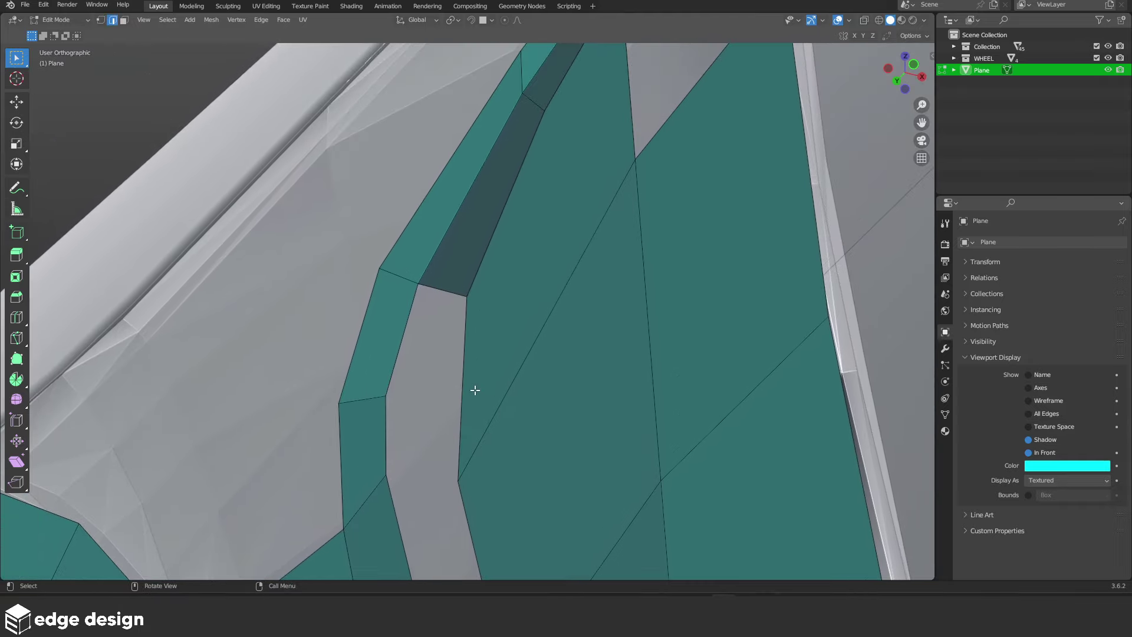
mouse_move(431, 294)
middle_mouse_down()
mouse_move(467, 256)
mouse_move(450, 314)
mouse_move(502, 285)
middle_mouse_up()
scroll(501, 301, "down", 5)
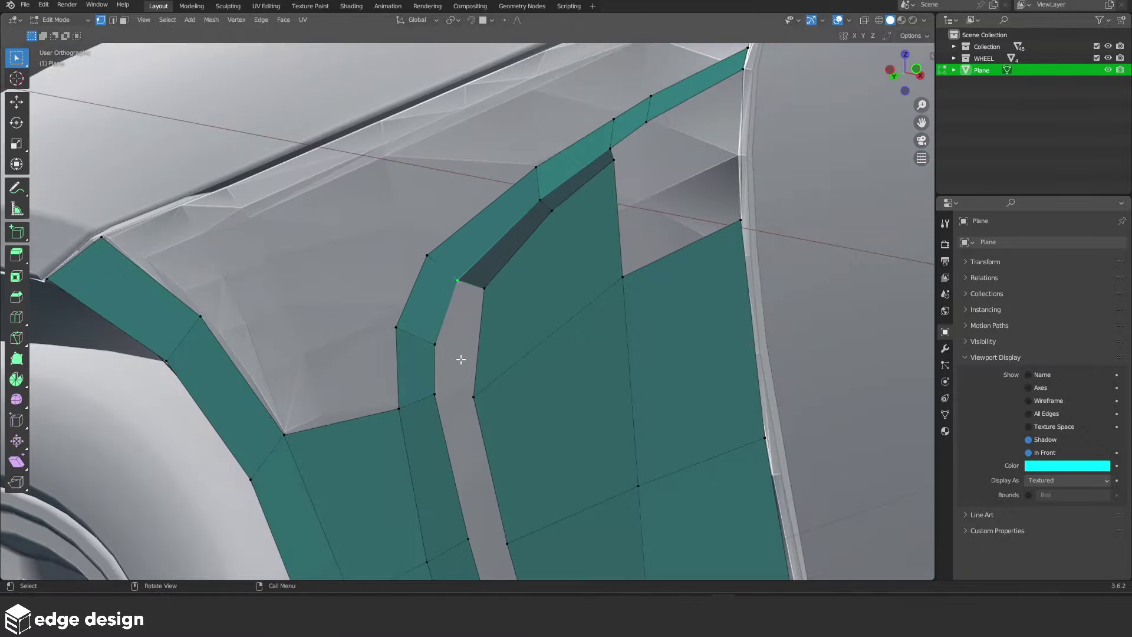
middle_click_drag(441, 359, 459, 178, "shift")
Select the intake-edge path down to the sill and shift it sideways along X
left_click(543, 384, "ctrl")
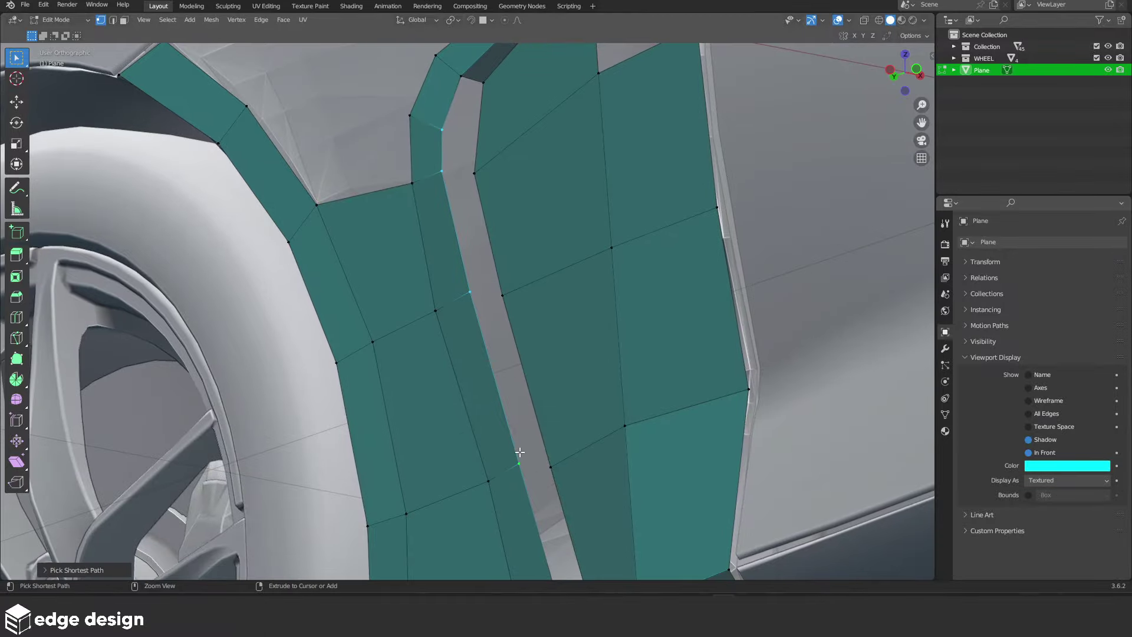
scroll(539, 354, "down", 5)
middle_click_drag(539, 354, 538, 295)
scroll(537, 278, "up", 5)
left_click(534, 253, "ctrl")
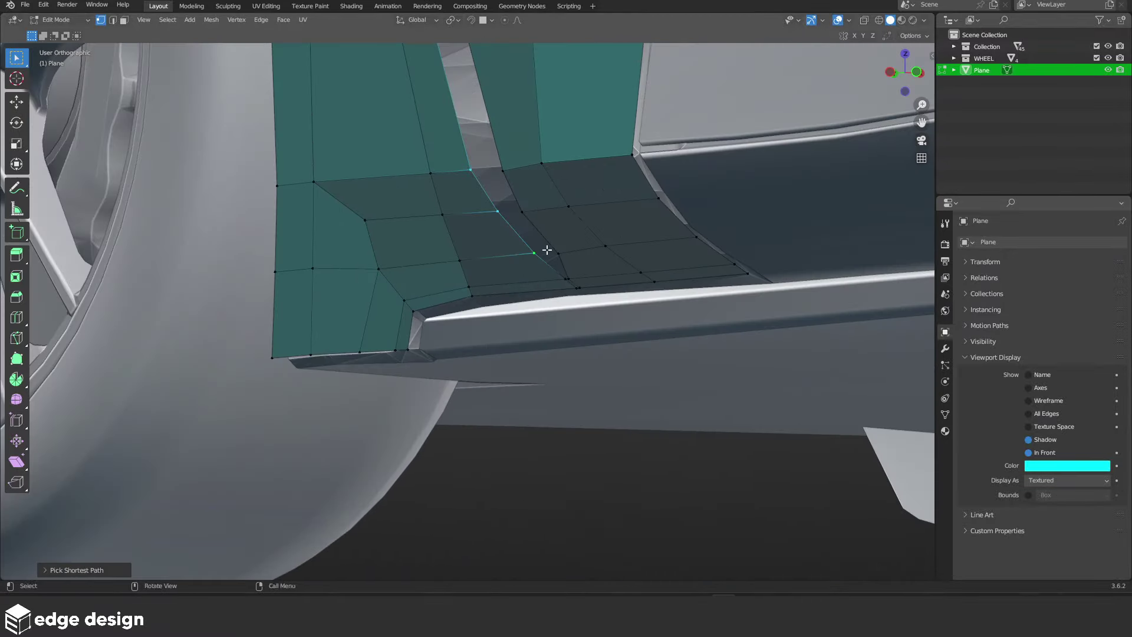
scroll(542, 248, "up", 4)
key("g")
key("x")
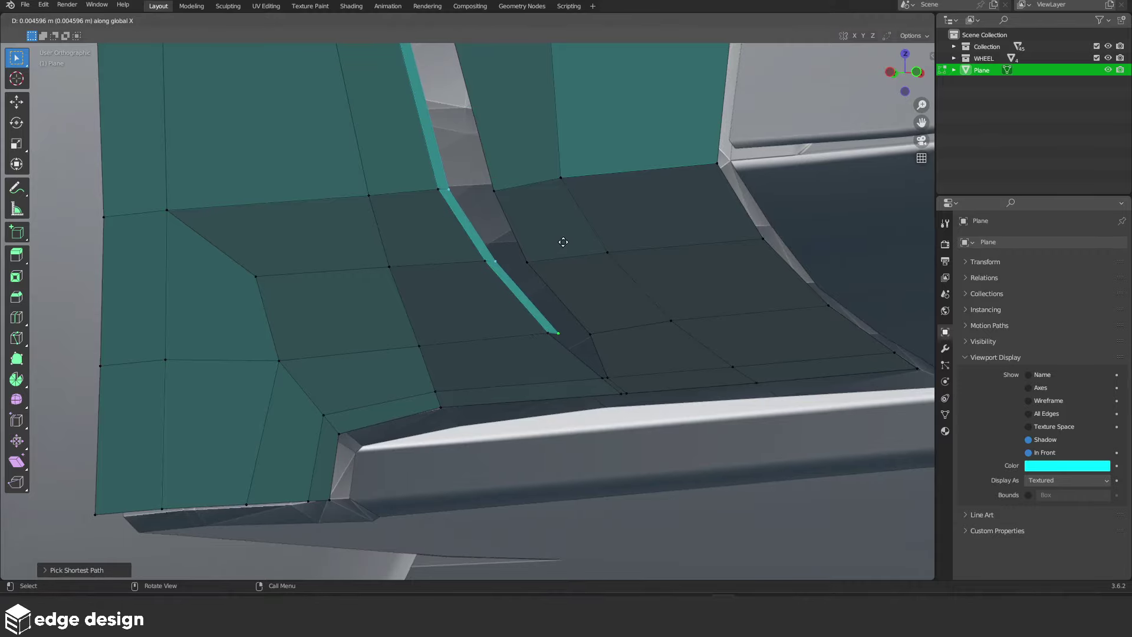
left_click(564, 245)
Knife-cut the upper gap from its upper edge to its lower edge
scroll(564, 244, "down", 5)
middle_click_drag(563, 245, 463, 277)
scroll(463, 278, "up", 5)
scroll(463, 278, "up", 2)
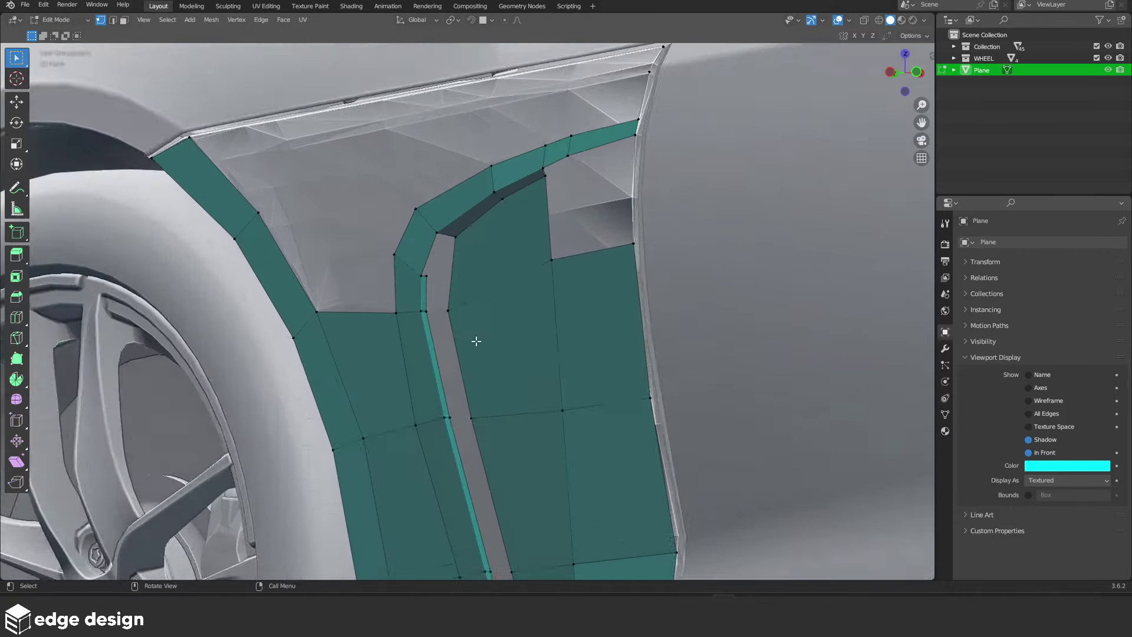
scroll(473, 336, "up", 2)
scroll(458, 354, "up", 2)
mouse_move(430, 361)
middle_mouse_down()
mouse_move(413, 323)
mouse_move(495, 326)
middle_mouse_up()
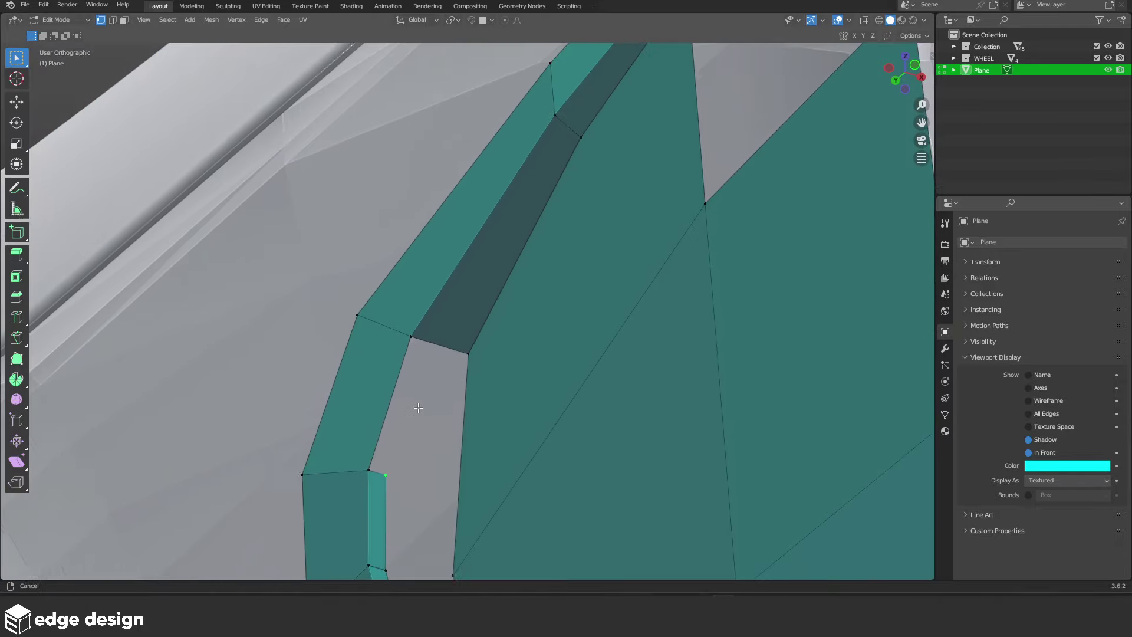
key("k")
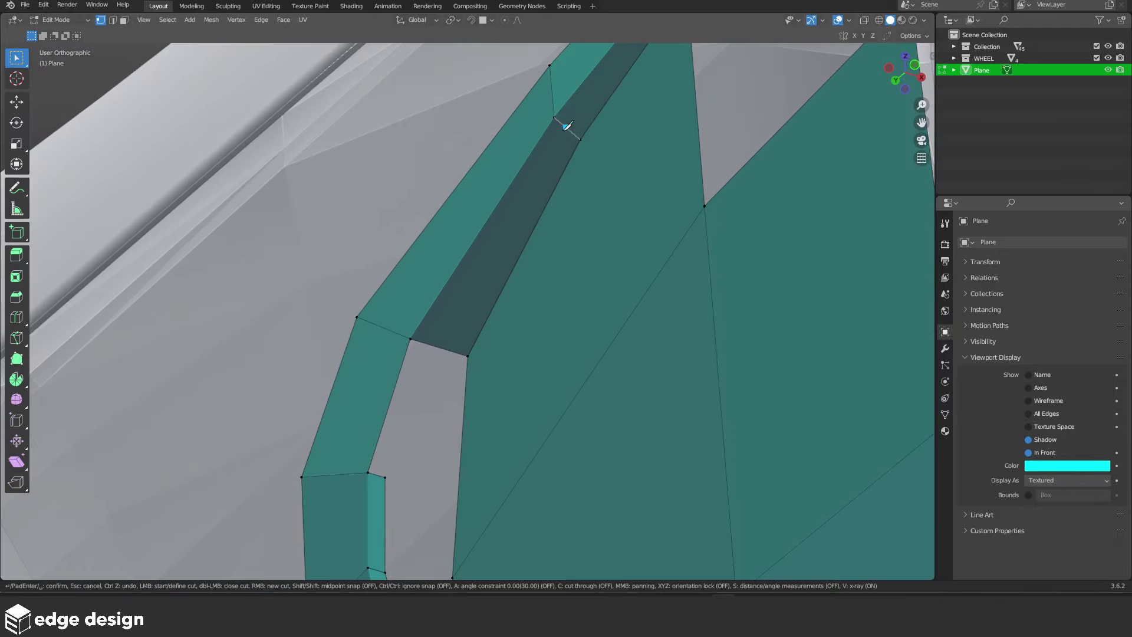
left_click(413, 375)
key("Return")
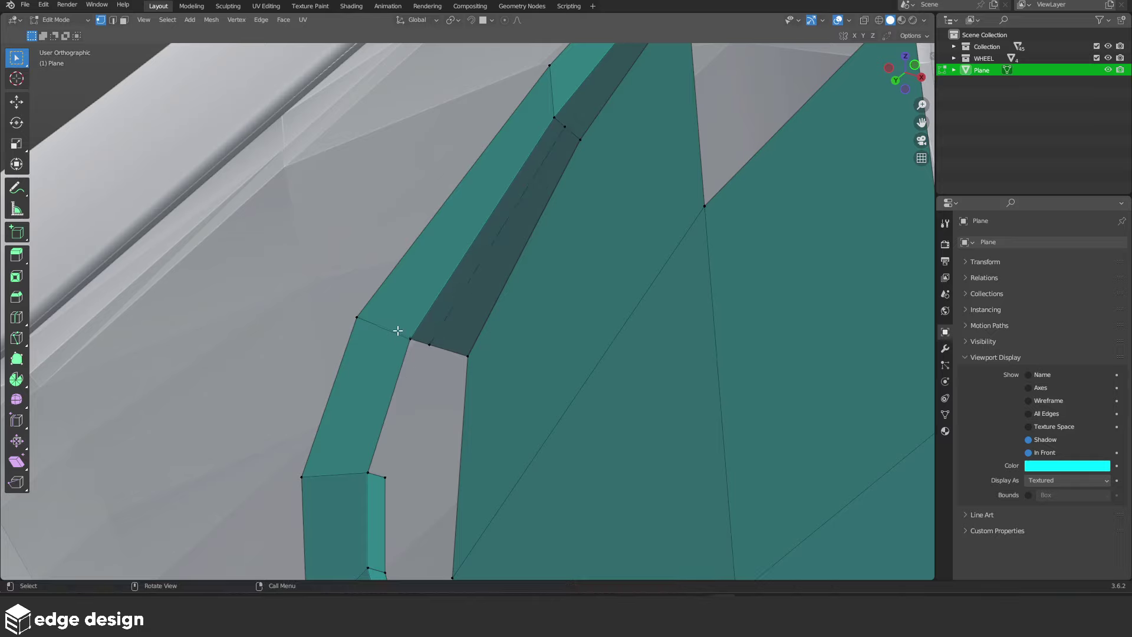
Fill the gap with a new face and return to Object Mode
left_click_drag(424, 496, 424, 496, "shift")
key("f")
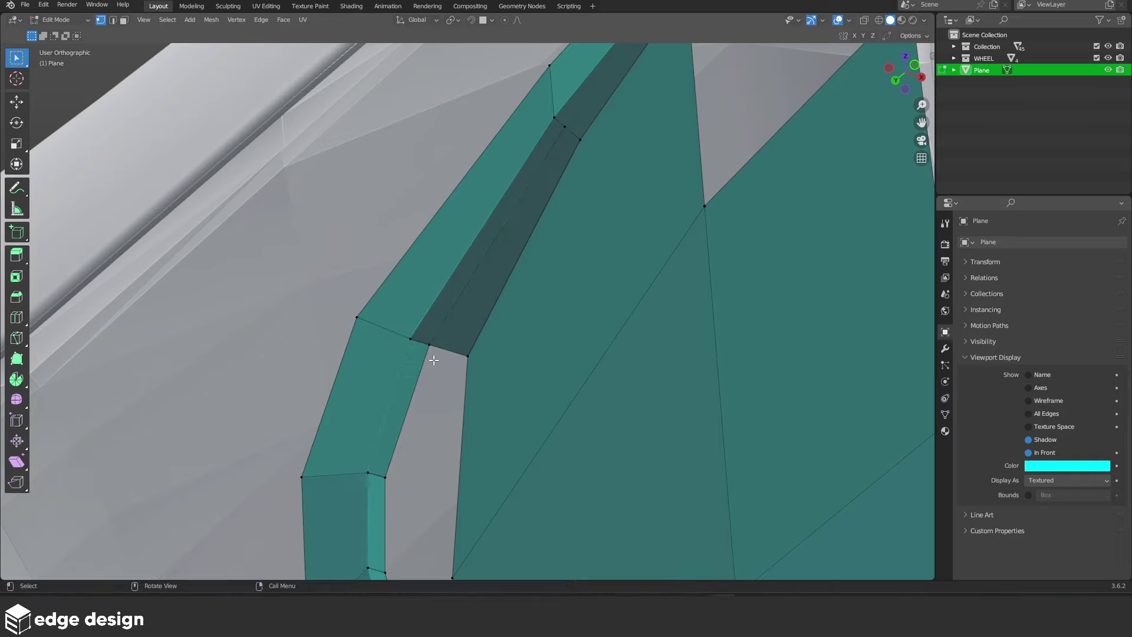
scroll(466, 307, "down", 10)
mouse_move(480, 240)
middle_mouse_down()
mouse_move(519, 326)
mouse_move(535, 309)
middle_mouse_up()
key("Tab")
key("grave")
View the car straight from the left and re-enter Edit Mode
left_click(508, 303)
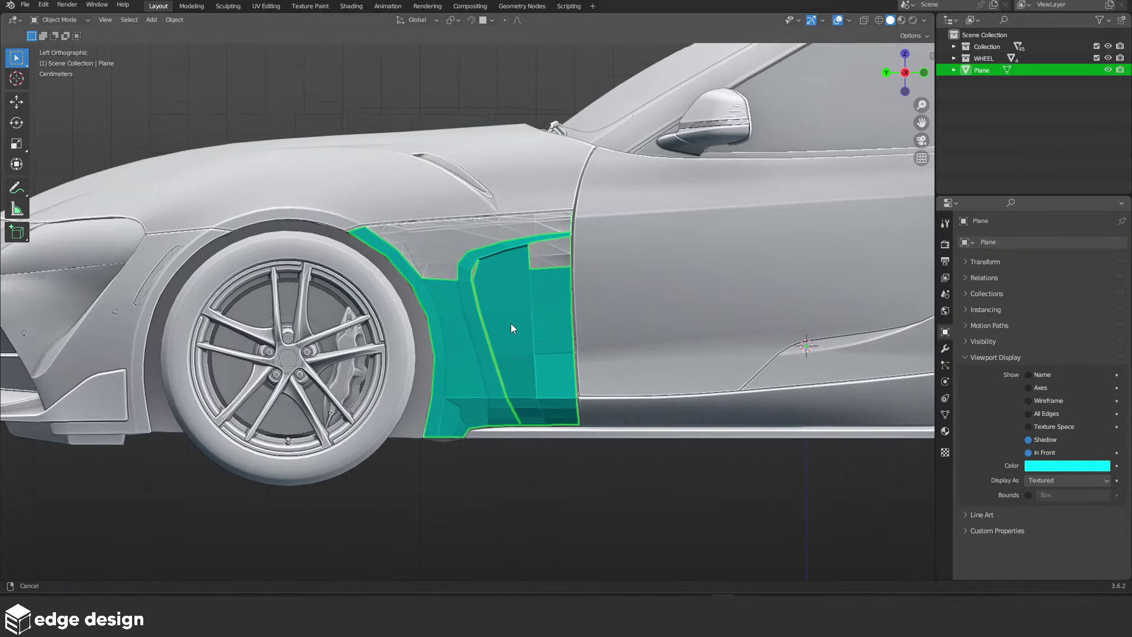
scroll(510, 324, "up", 4)
key("Tab")
scroll(502, 378, "up", 2)
scroll(490, 354, "up", 2)
scroll(481, 319, "up", 2)
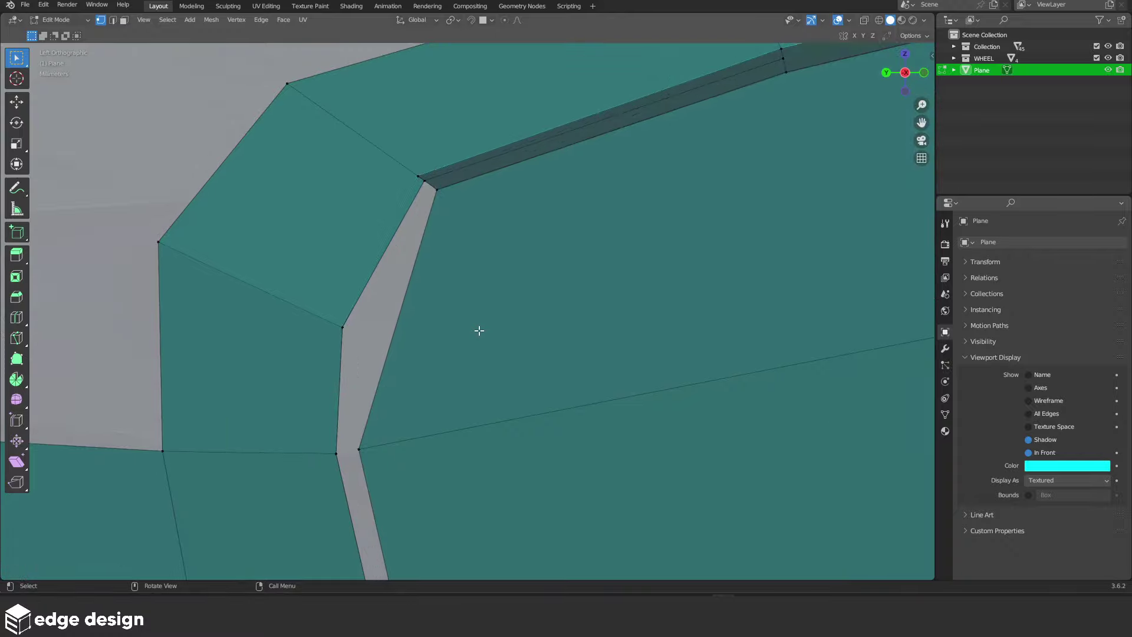
Knife-cut a new edge starting from the panel's right edge
key("k")
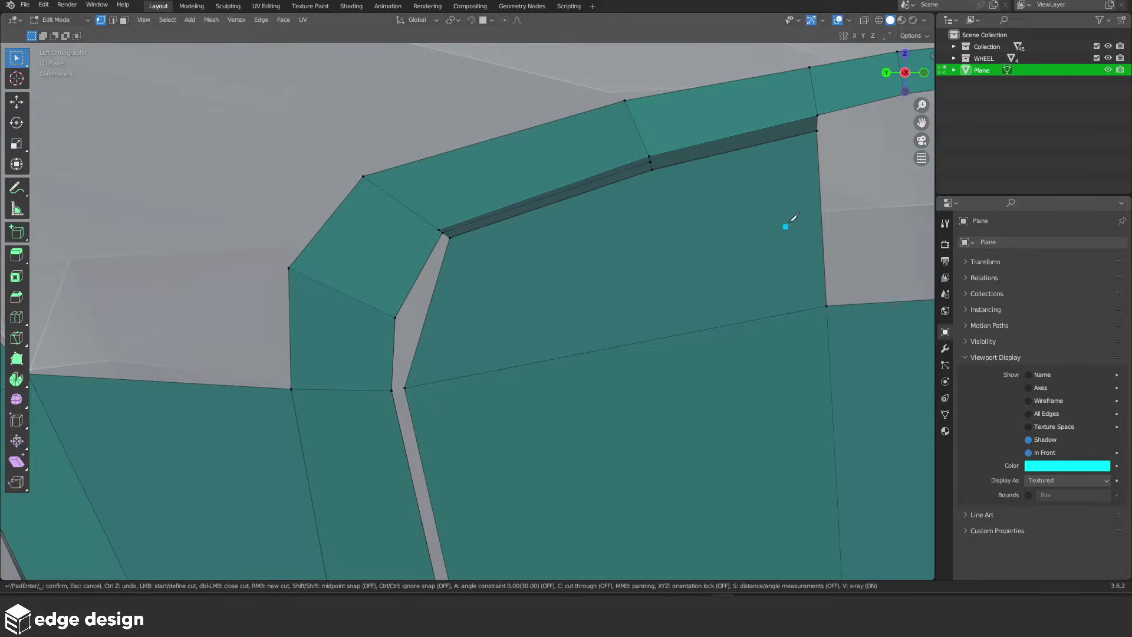
left_click(820, 207)
key("Escape")
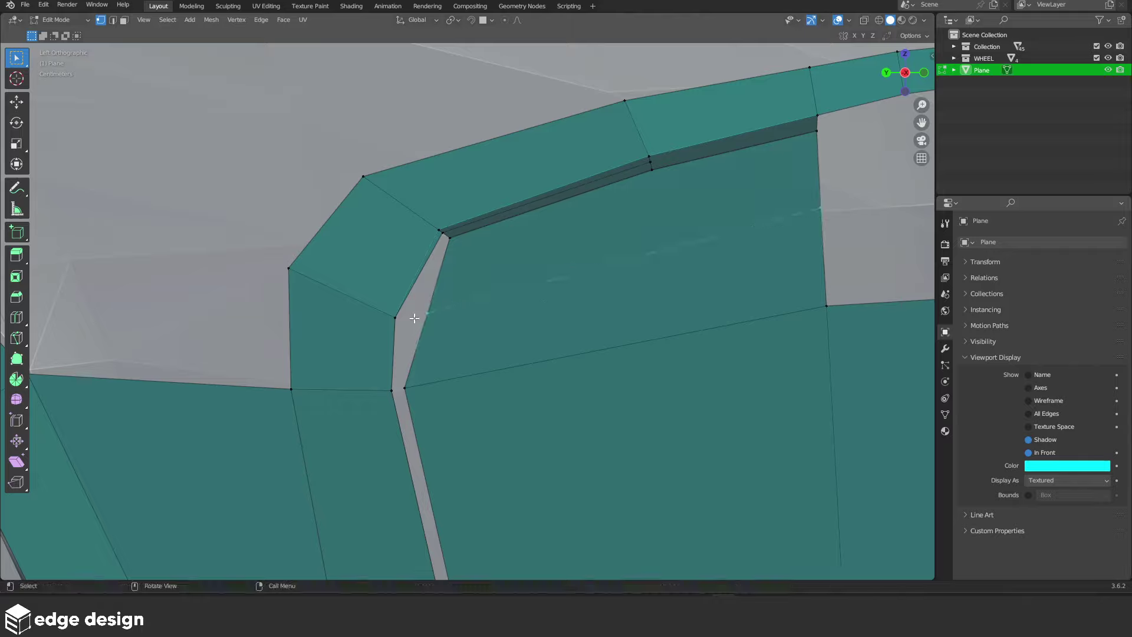
left_click(427, 313)
key("Return")
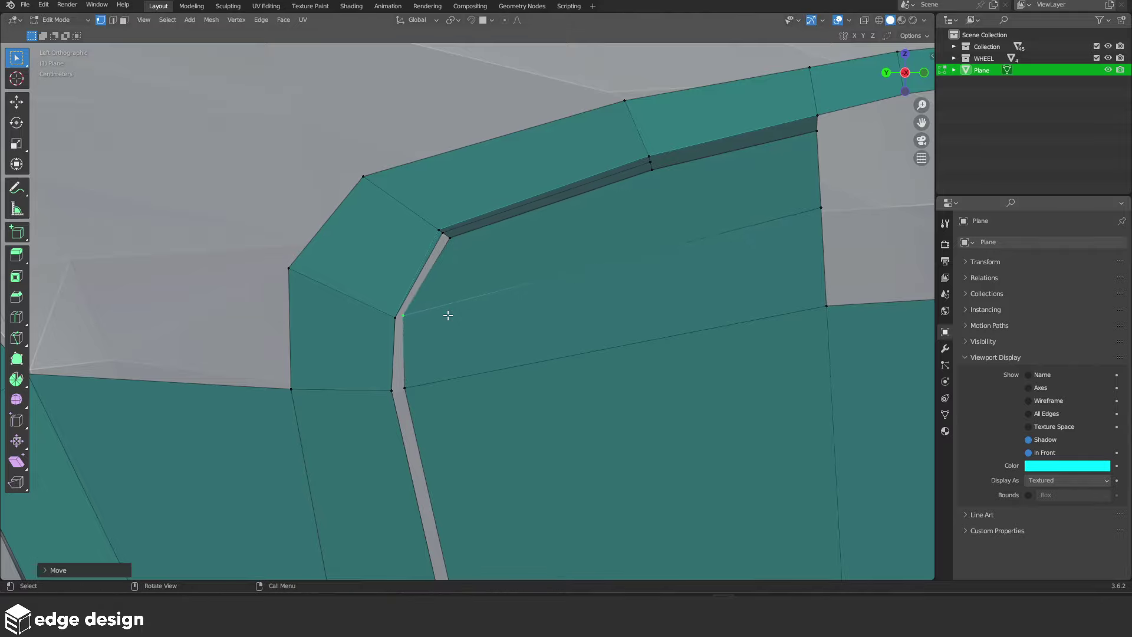
Add an edge loop near the sill and slide it downward
scroll(476, 316, "down", 5)
mouse_move(528, 331)
middle_mouse_down()
mouse_move(458, 272)
mouse_move(566, 237)
mouse_move(467, 272)
middle_mouse_up()
scroll(566, 236, "up", 4)
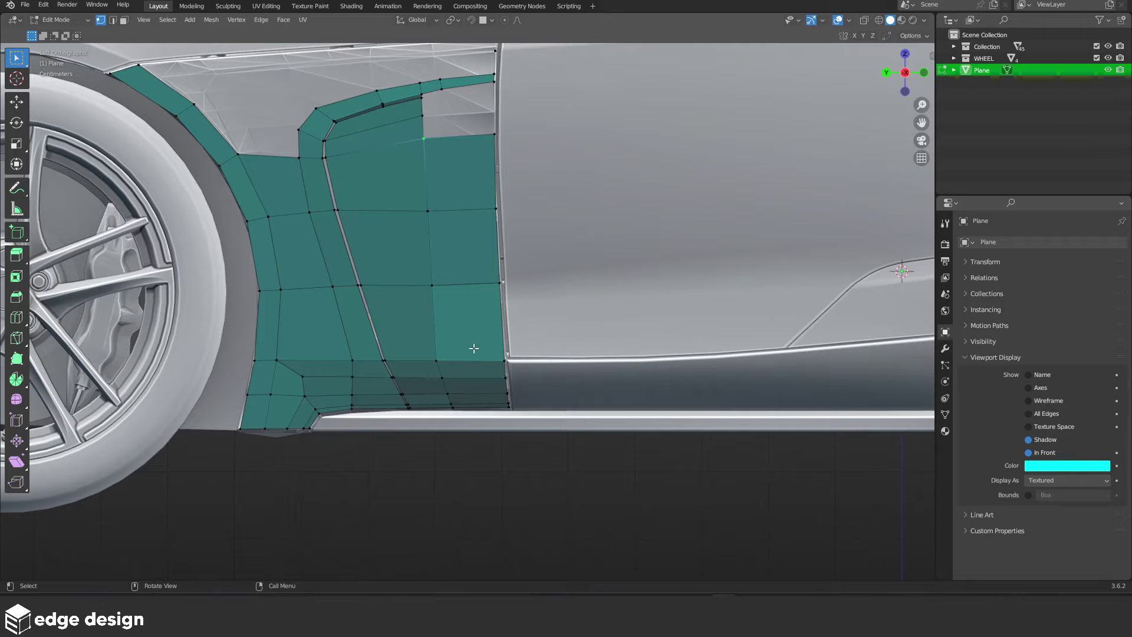
scroll(474, 349, "up", 2)
scroll(465, 415, "up", 2)
scroll(465, 298, "up", 2)
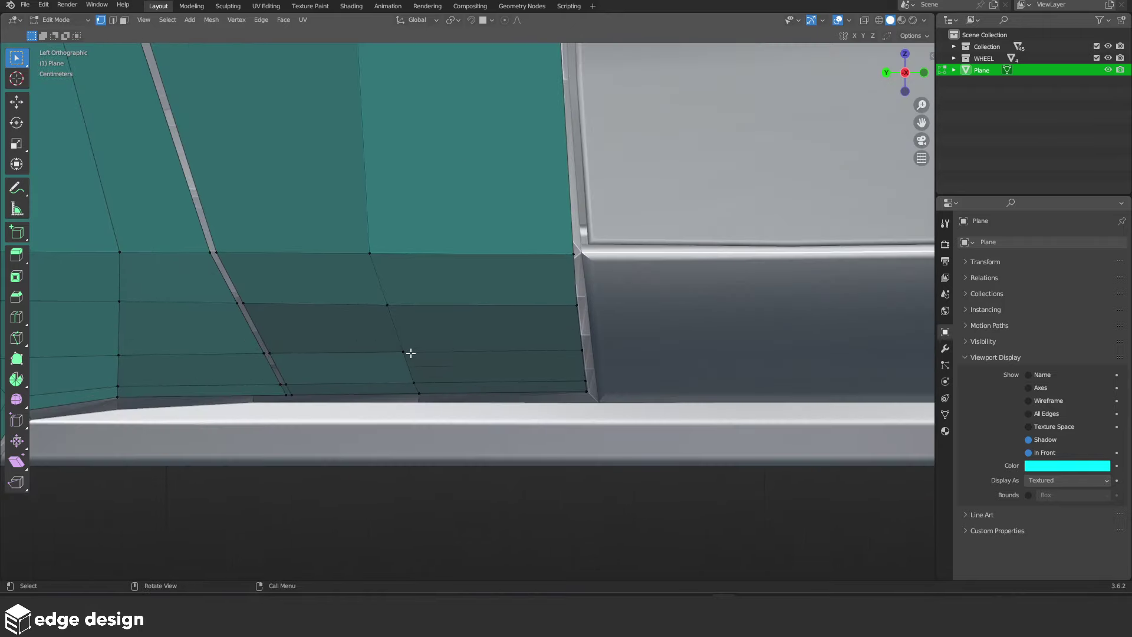
left_click(451, 350)
left_click(473, 374, "alt")
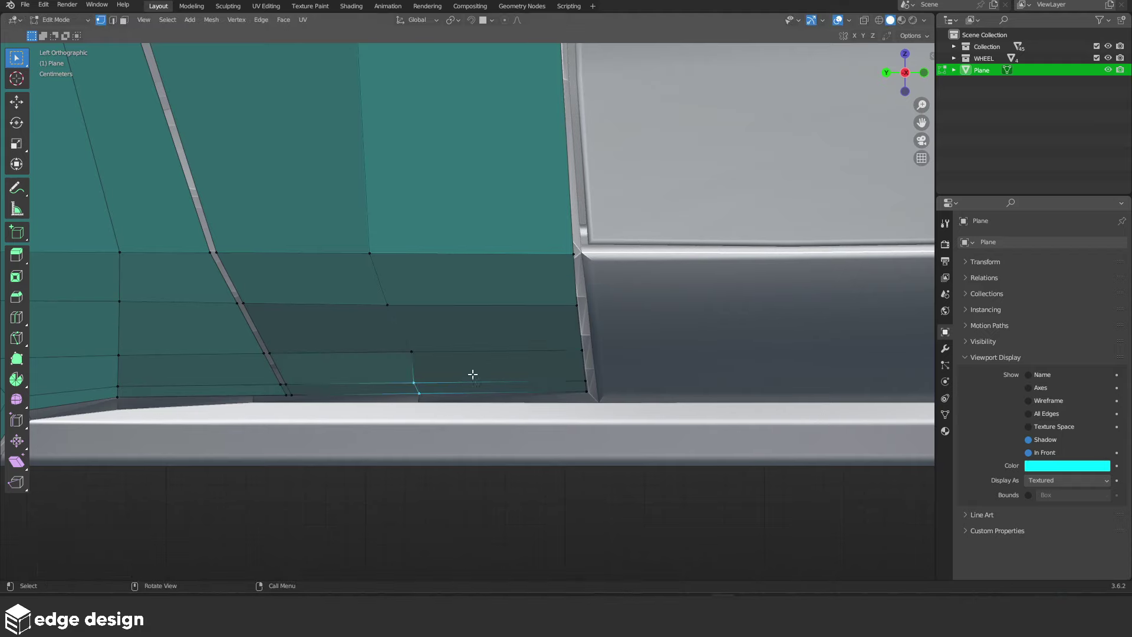
key("g")
key("g")
left_click(488, 371)
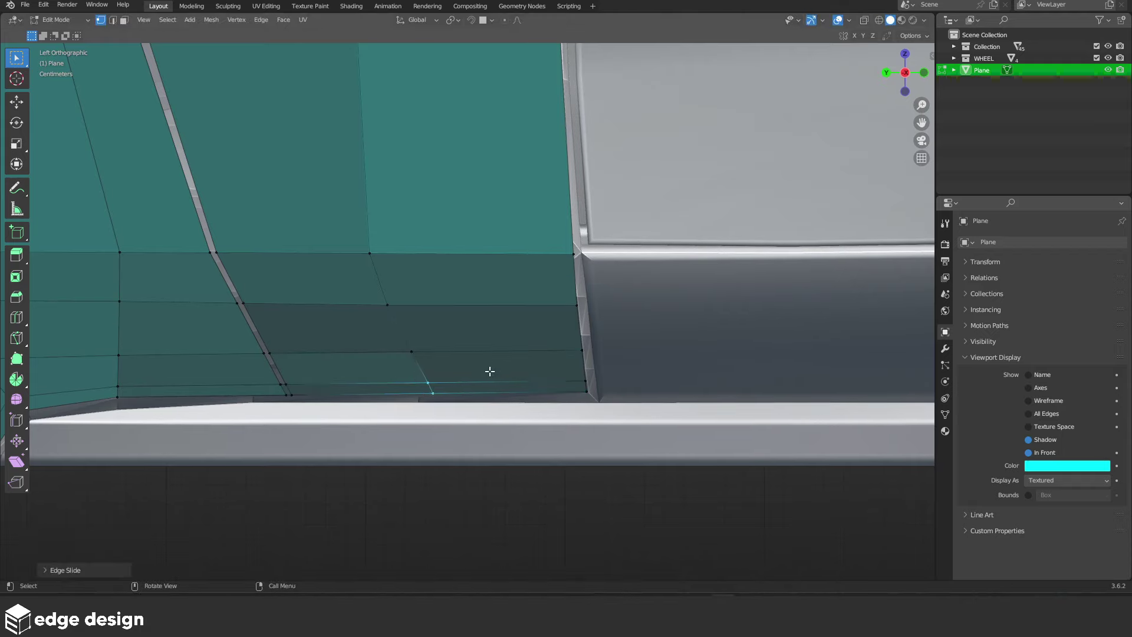
Fill the hole with a new face and leave Edit Mode
scroll(466, 363, "down", 1)
scroll(482, 356, "down", 3)
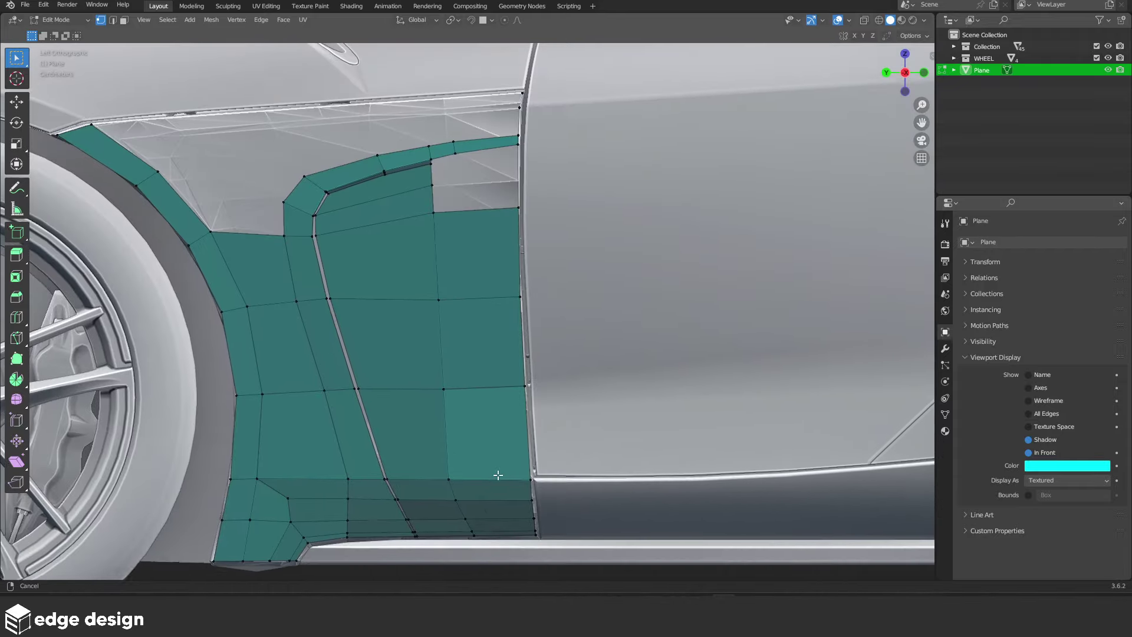
scroll(500, 347, "up", 5, "shift")
scroll(518, 324, "up", 4)
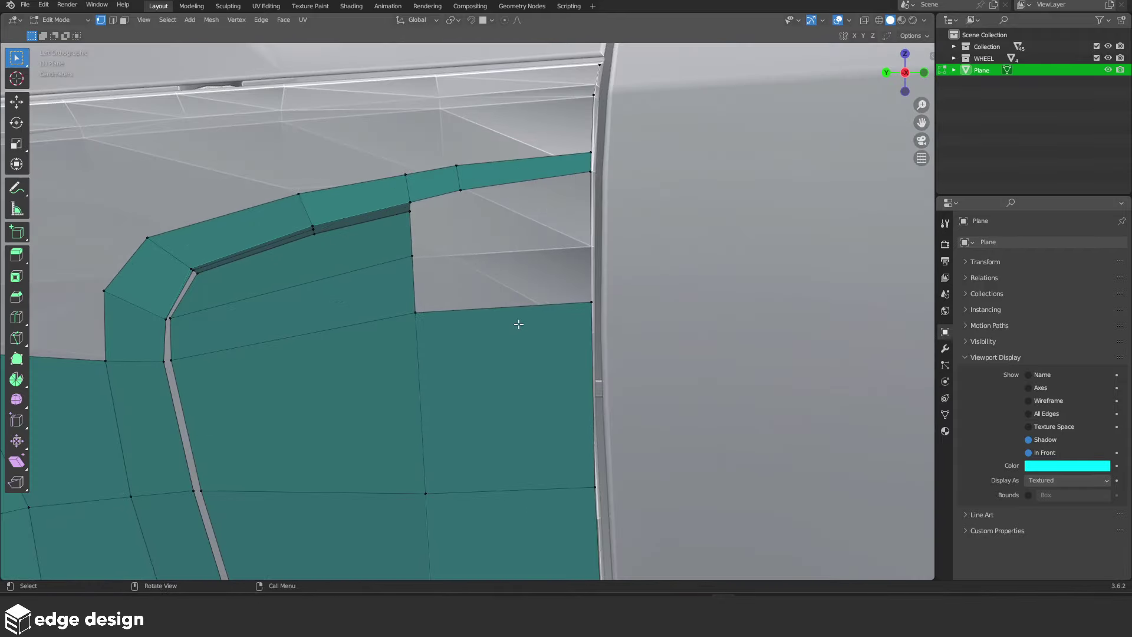
left_click(502, 306, "alt")
key("f")
key("Tab")
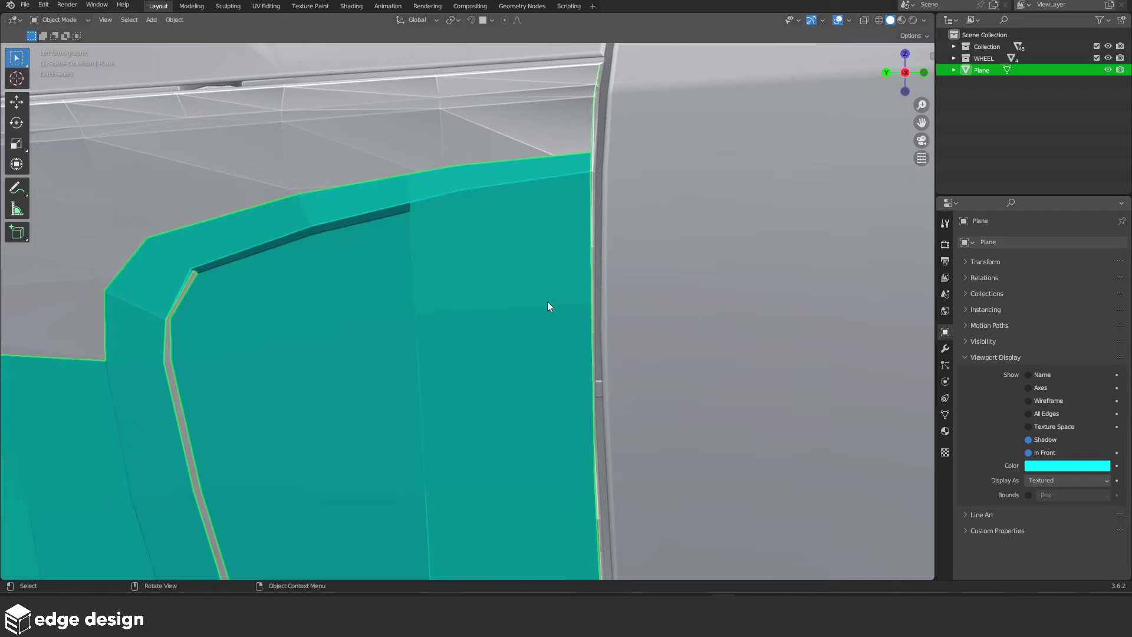
Knife-cut from the panel vertex across to the panel's right border
scroll(530, 285, "down", 3)
key("Tab")
scroll(550, 366, "up", 5)
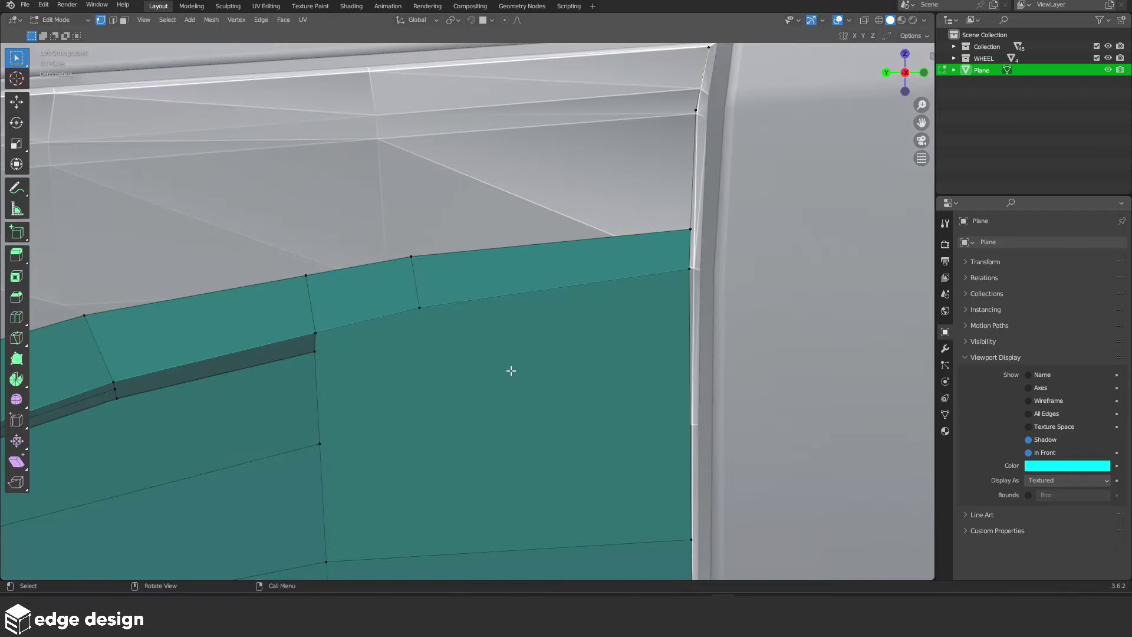
key("k")
left_click(314, 351)
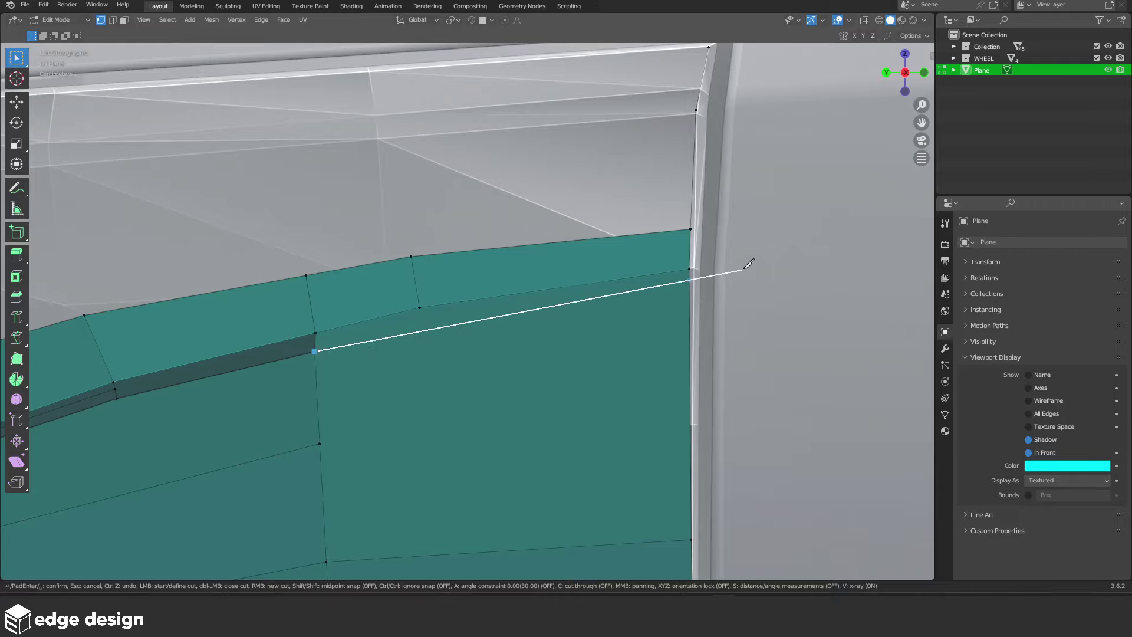
left_click(744, 267)
key("Return")
Cut from the lower edge to the upper vertex and slide the new vertex along its edge
scroll(461, 332, "down", 3)
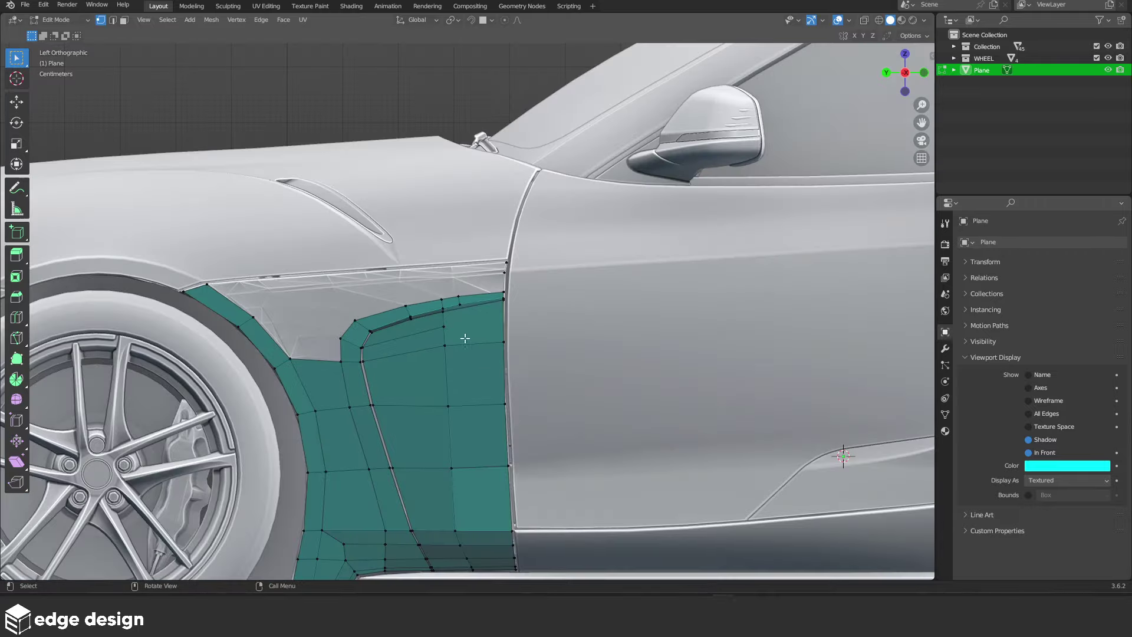
scroll(531, 289, "up", 3)
scroll(539, 284, "up", 1)
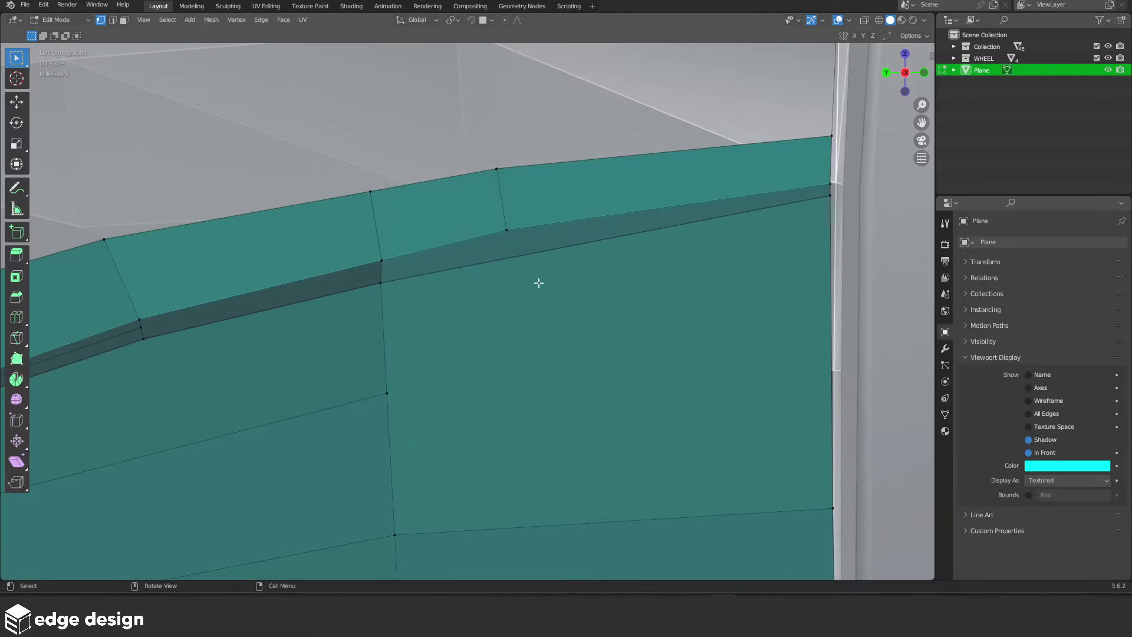
key("k")
left_click(510, 258)
left_click(506, 230)
key("Return")
key("shift+v")
left_click(614, 289)
Test an X-axis move, cancel it, and return to the left orthographic view
mouse_move(614, 289)
middle_mouse_down()
mouse_move(582, 253)
mouse_move(534, 245)
middle_mouse_up()
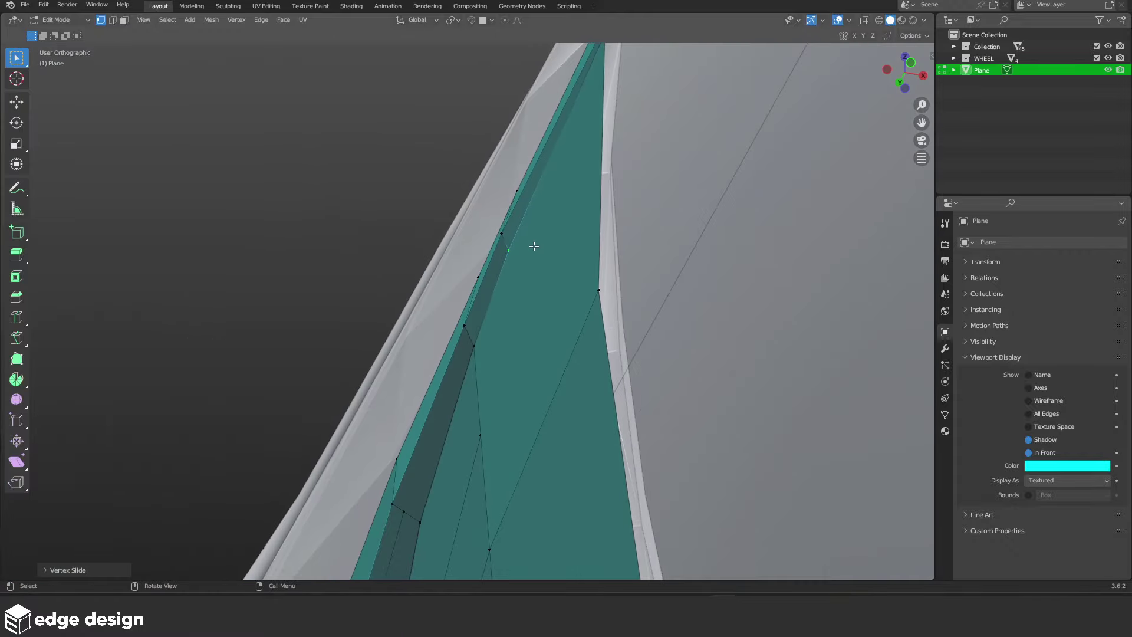
key("g")
key("x")
right_click(537, 248)
scroll(537, 259, "down", 6)
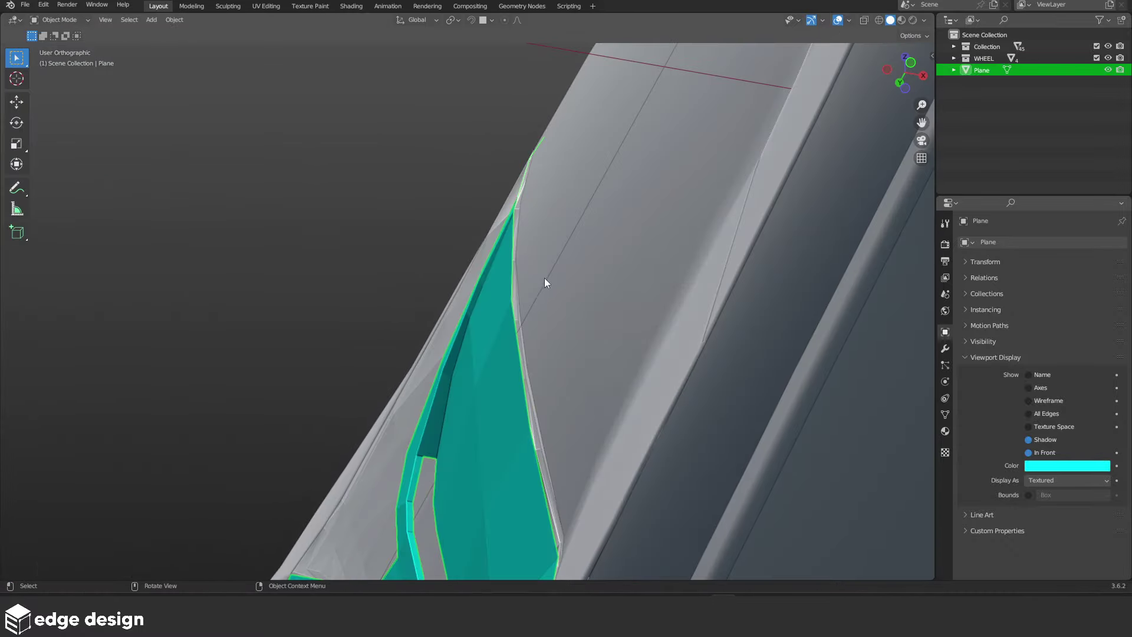
key("grave")
left_click(526, 326)
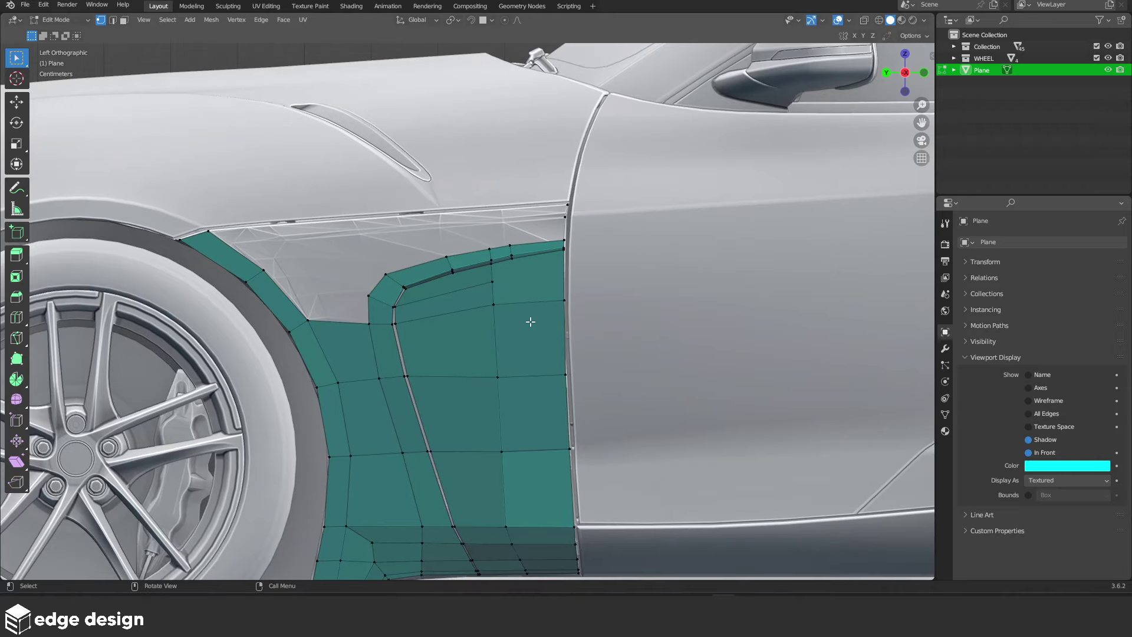
Add a vertical edge loop through the intake panel and slide it into position
middle_click_drag(532, 326, 481, 203, "shift")
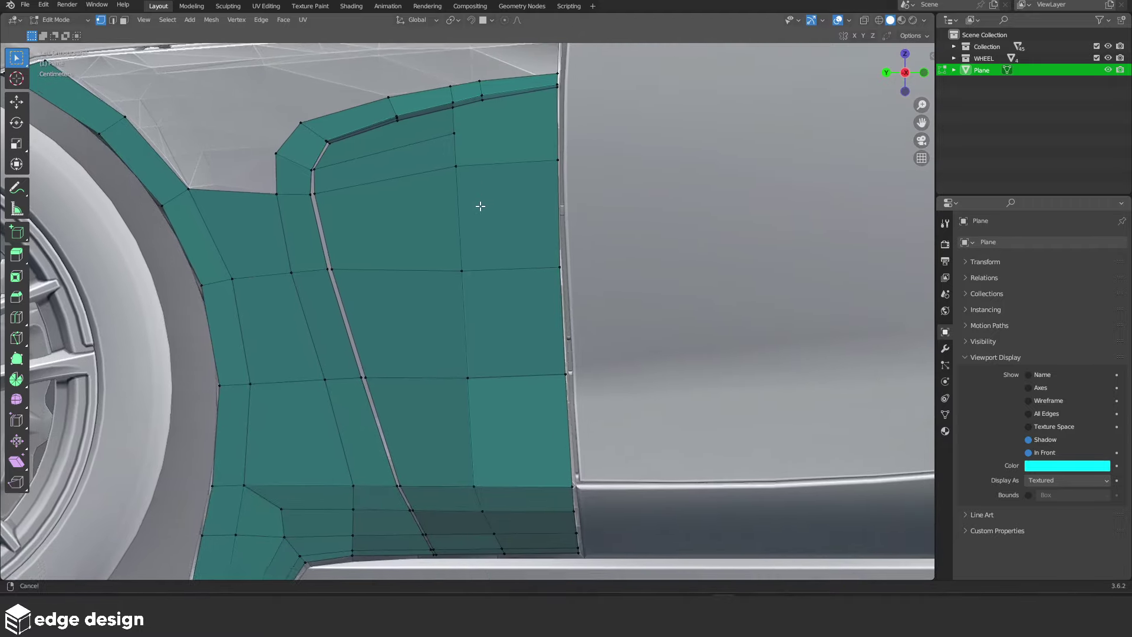
key("ctrl+r")
left_click(485, 153)
key("f")
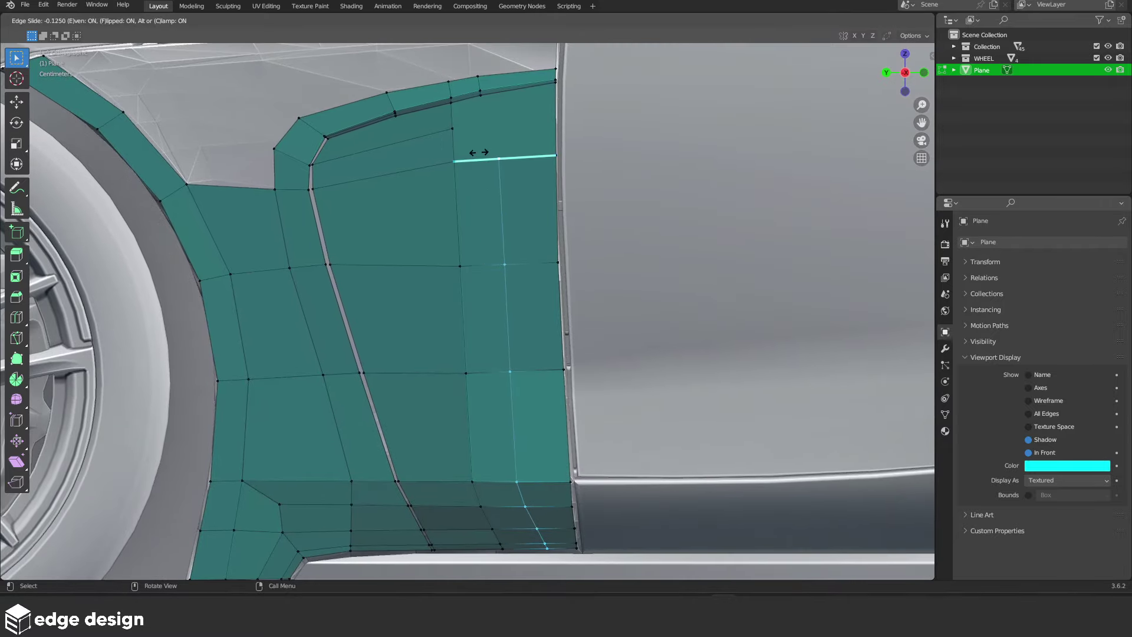
left_click(429, 151)
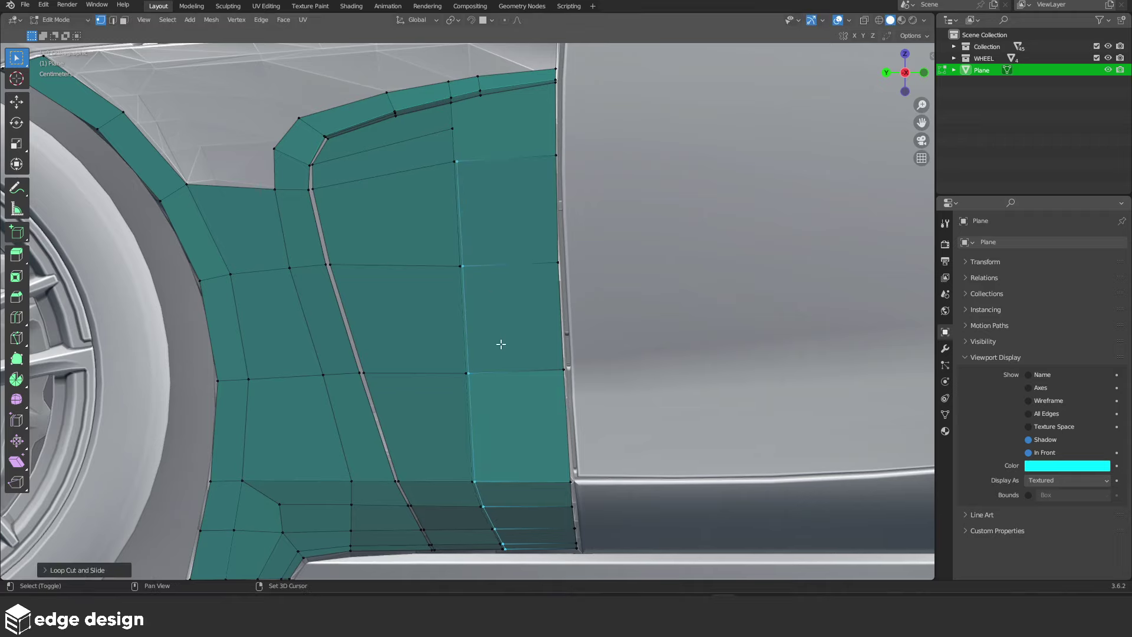
middle_click_drag(516, 428, 505, 304, "shift")
key("alt+a")
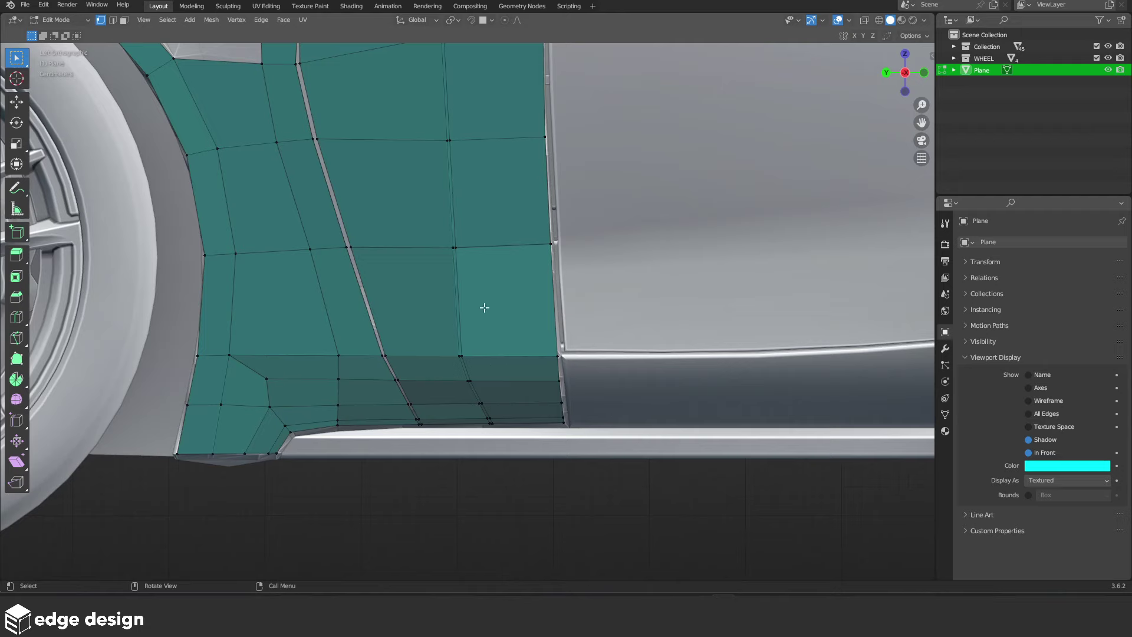
Circle-select the vertices along the vertical edge and delete the faces around it
middle_click_drag(485, 265, 485, 341, "shift")
key("c")
left_click_drag(444, 168, 456, 335)
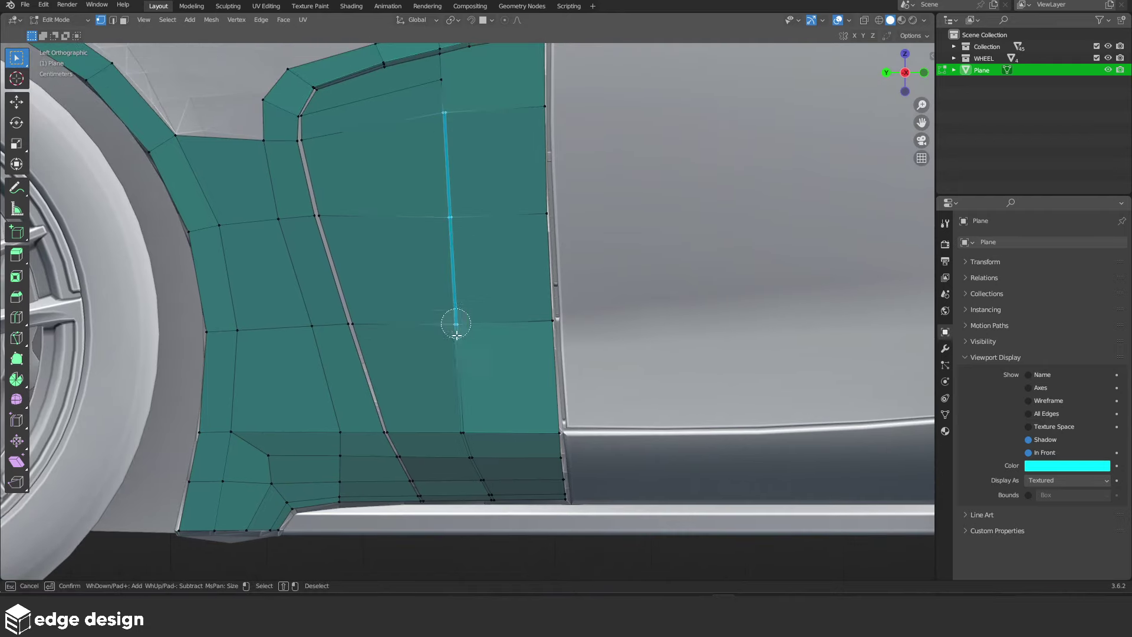
key("Escape")
key("x")
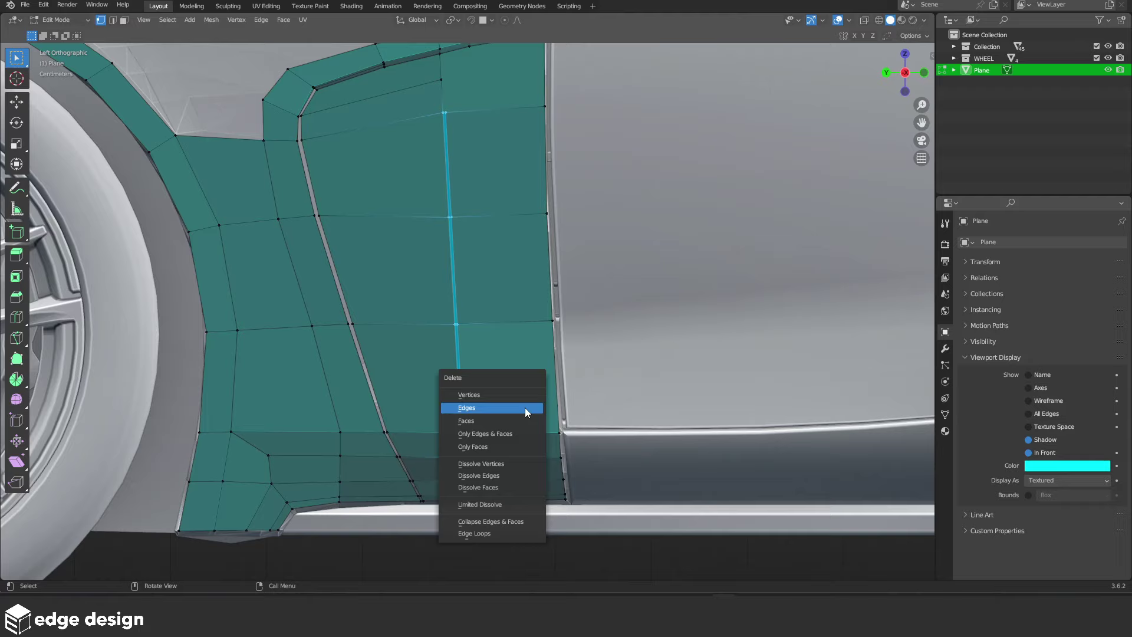
left_click(507, 424)
middle_click_drag(485, 332, 473, 312)
scroll(508, 386, "up", 3)
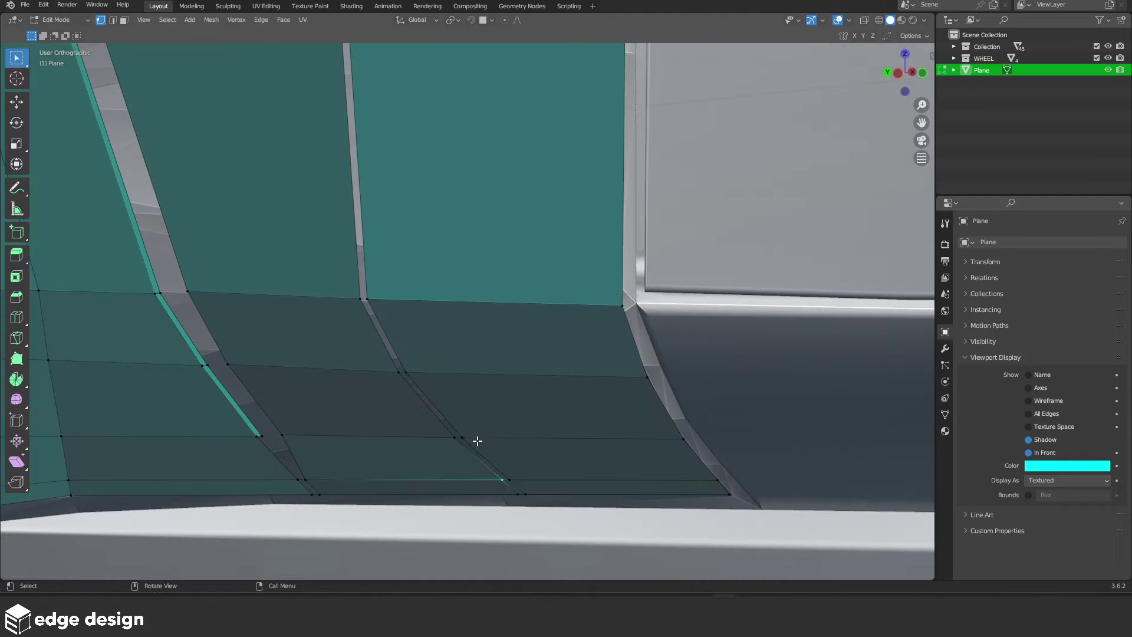
Extend the selection by shortest path to a vertex and shift it twice along X
left_click(383, 306, "ctrl")
mouse_move(384, 306)
middle_mouse_down()
mouse_move(411, 313)
mouse_move(424, 248)
mouse_move(537, 318)
middle_mouse_up()
key("g")
key("x")
left_click(450, 304)
key("g")
key("x")
left_click(425, 248)
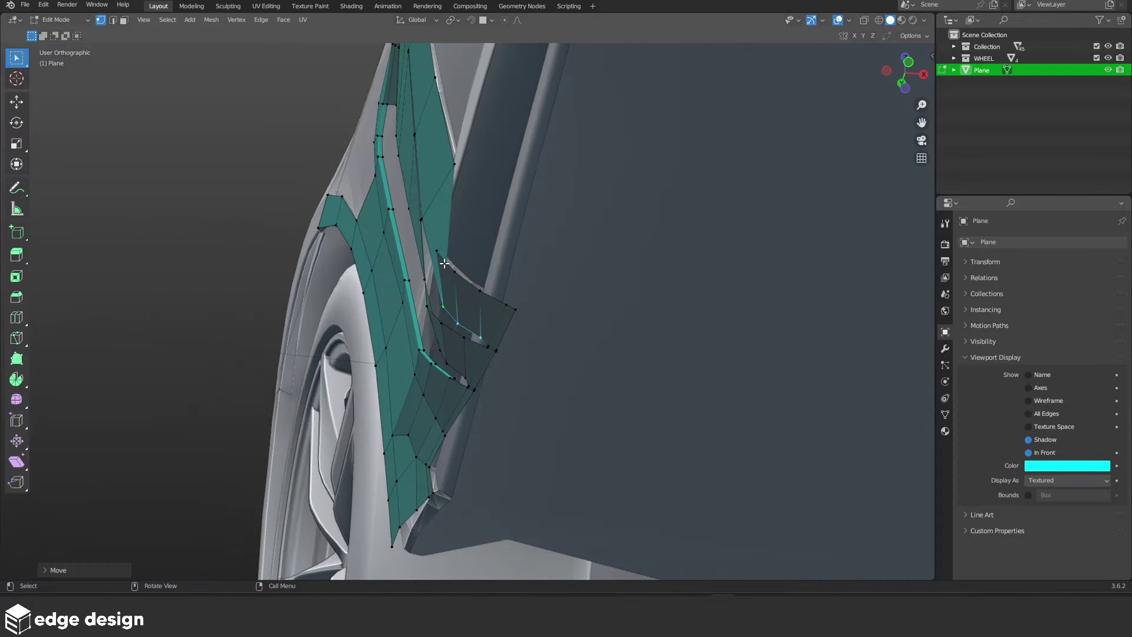
scroll(536, 317, "up", 4)
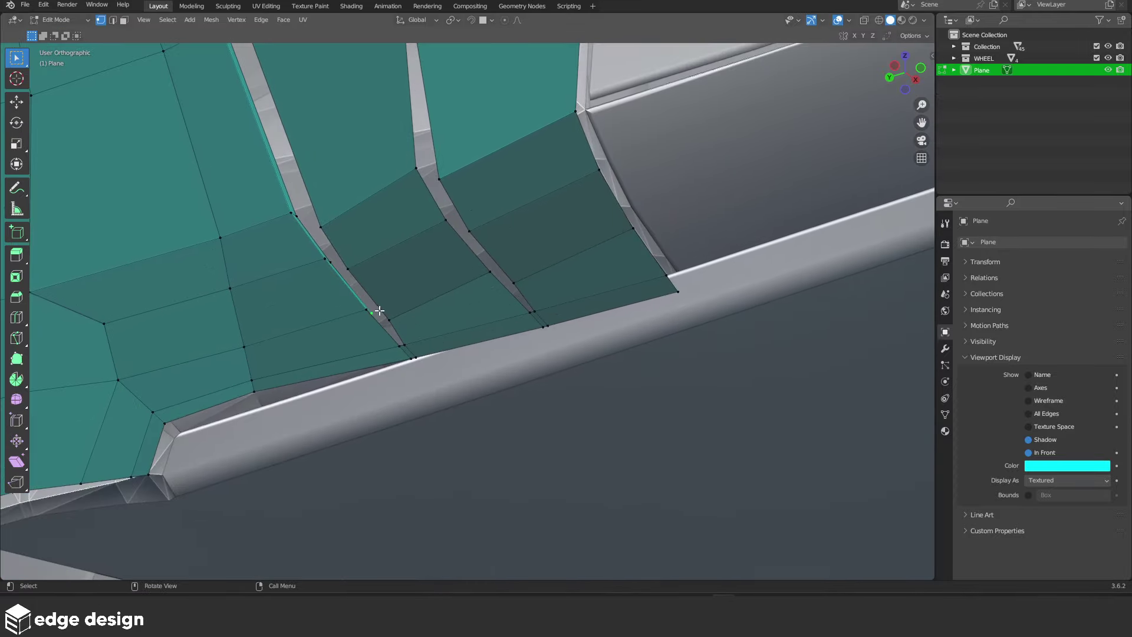
scroll(403, 324, "up", 2)
scroll(425, 318, "up", 2)
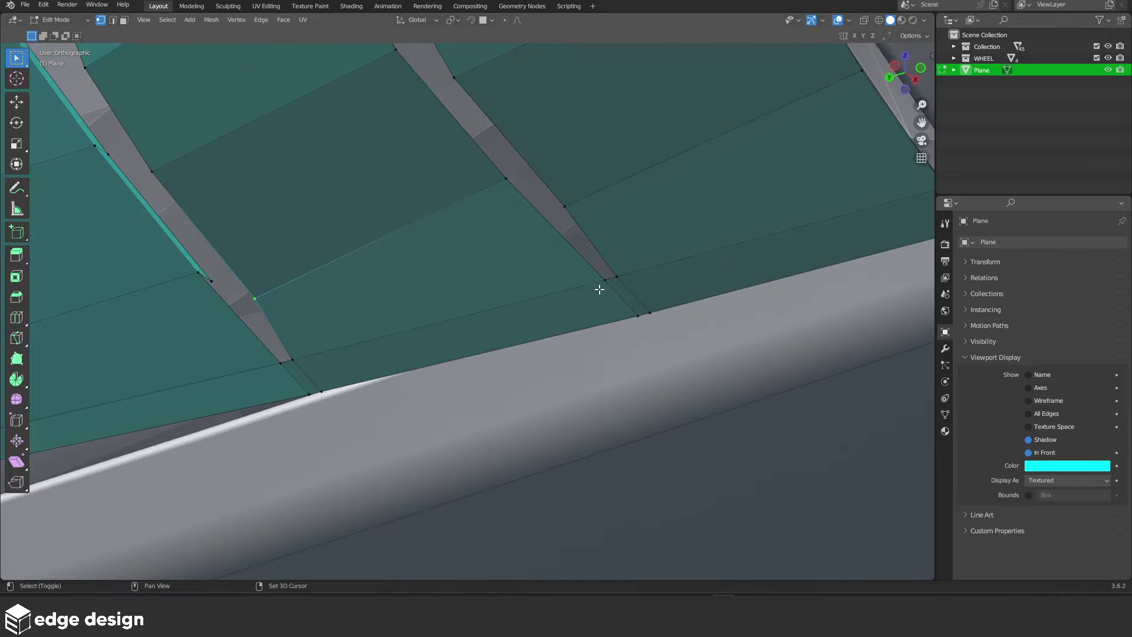
Fill a triangular face, check it from the side view, then undo it
key("f")
mouse_move(600, 289)
middle_mouse_down()
mouse_move(278, 271)
mouse_move(342, 259)
mouse_move(351, 299)
middle_mouse_up()
key("grave")
left_click(283, 318)
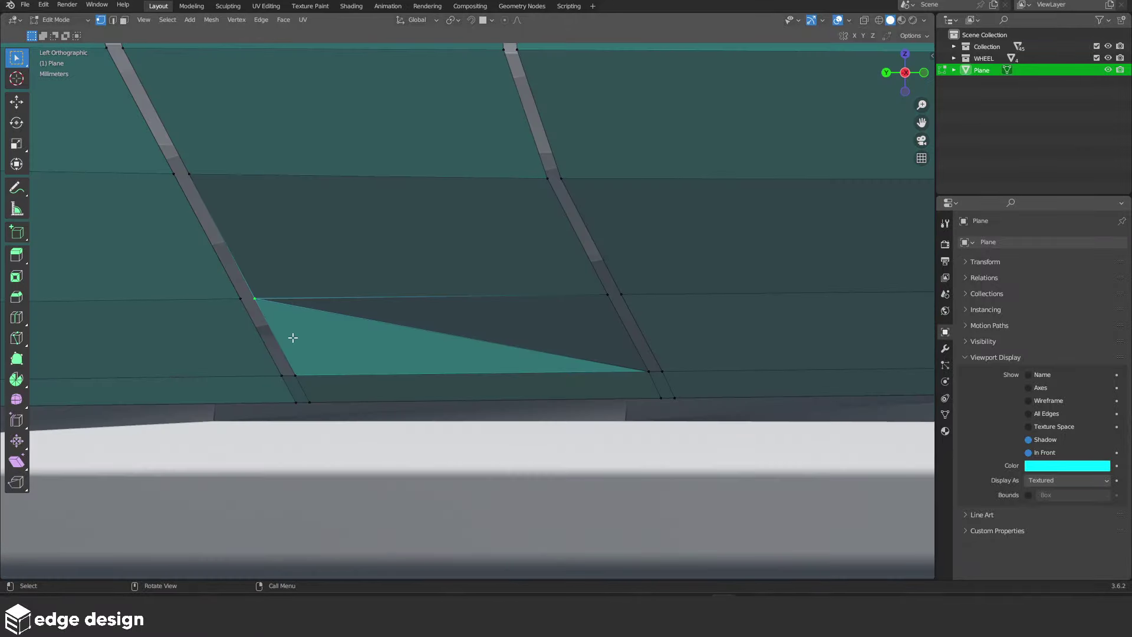
key("ctrl+z")
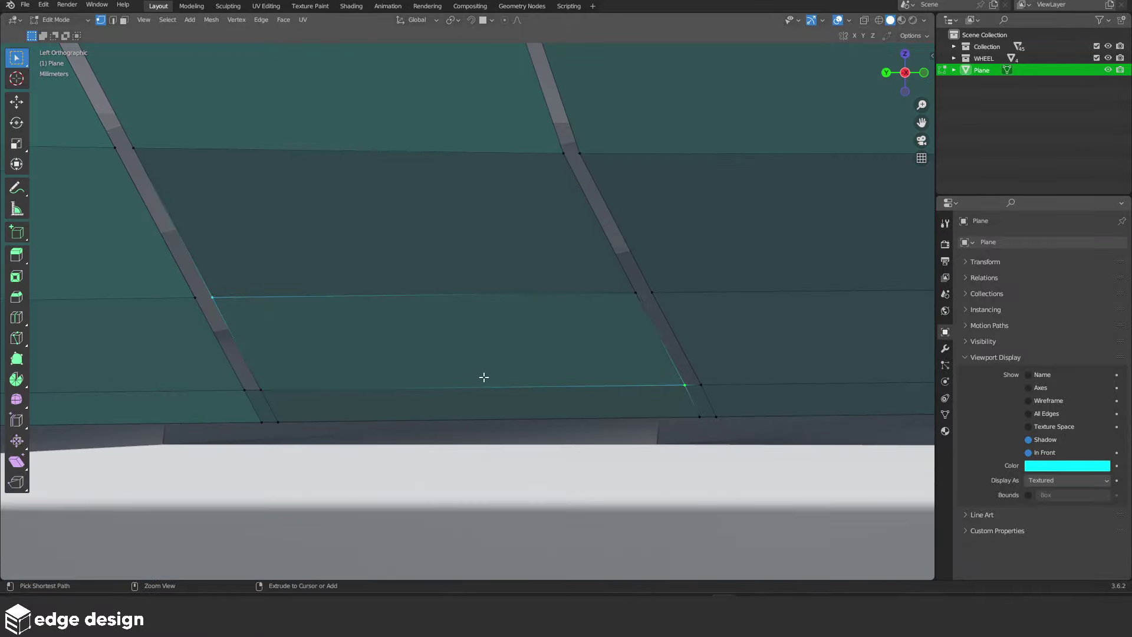
Knife-cut an edge from the right vertex to the left edge and nudge a vertex along X
key("k")
left_click(684, 385)
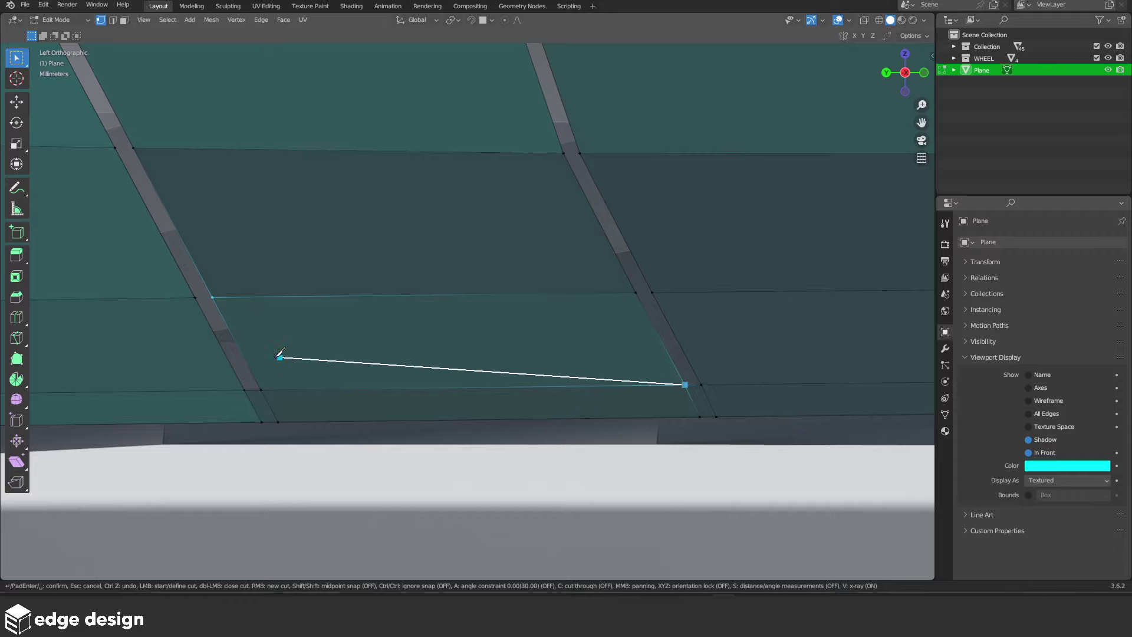
left_click(246, 354)
key("Return")
mouse_move(245, 354)
middle_mouse_down()
mouse_move(334, 366)
mouse_move(285, 366)
mouse_move(313, 330)
mouse_move(434, 331)
mouse_move(402, 331)
mouse_move(468, 313)
mouse_move(412, 328)
middle_mouse_up()
key("g")
key("x")
left_click(313, 366)
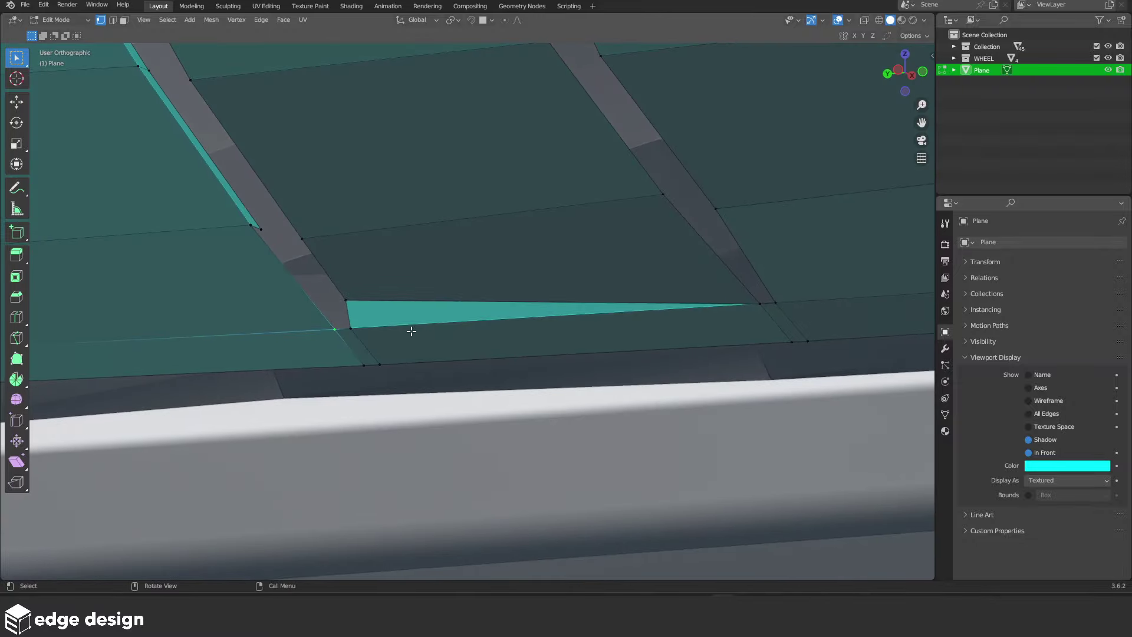
scroll(402, 337, "up", 3)
Merge the extra vertex into the corner vertex and select the bottom and merged-vertex loops
left_click(413, 336, "alt")
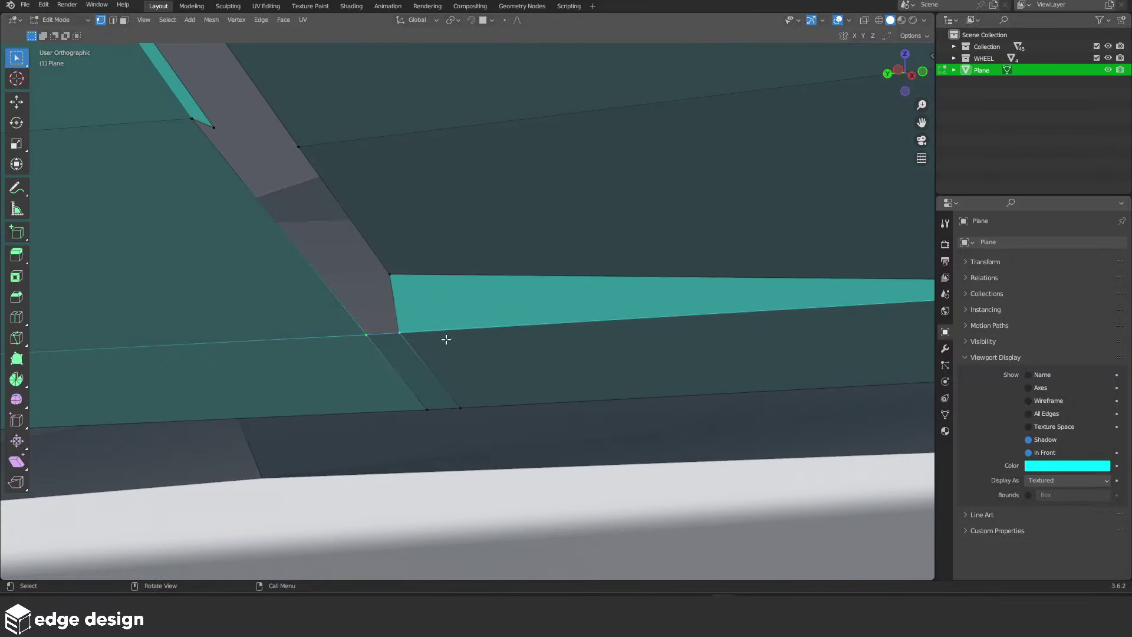
key("m")
left_click(466, 341)
left_click(457, 398, "alt")
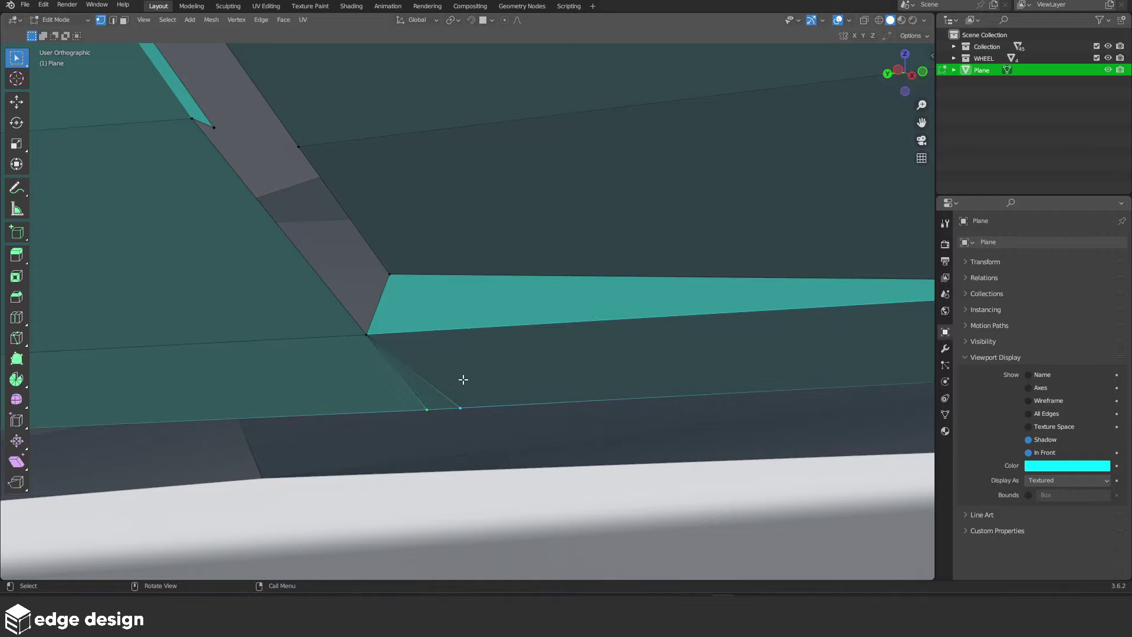
left_click(384, 331, "alt")
mouse_move(384, 330)
middle_mouse_down()
mouse_move(379, 377)
mouse_move(441, 362)
middle_mouse_up()
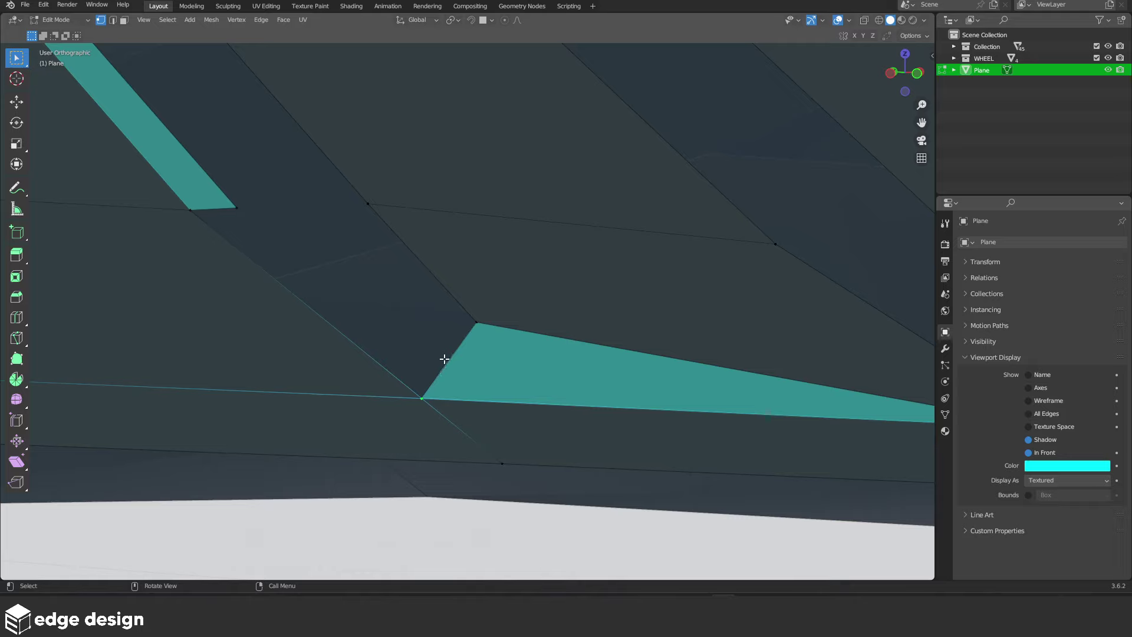
Extrude a corner vertex along Z, then delete the stray extruded vertex
left_click(421, 399)
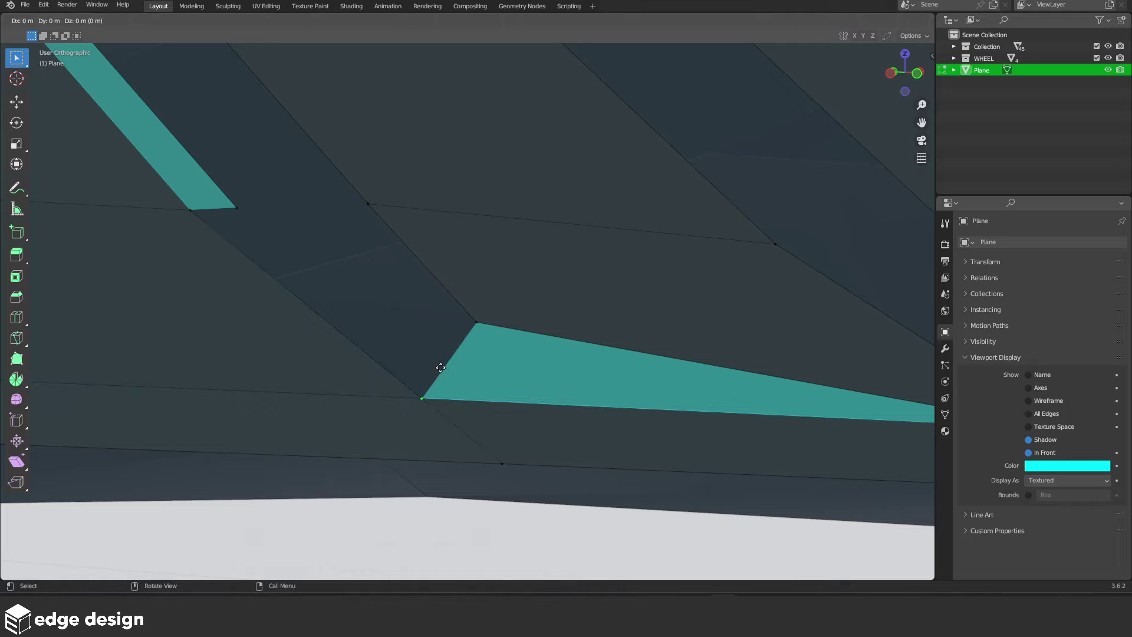
key("e")
key("x")
key("Escape")
key("g")
key("z")
left_click(443, 329)
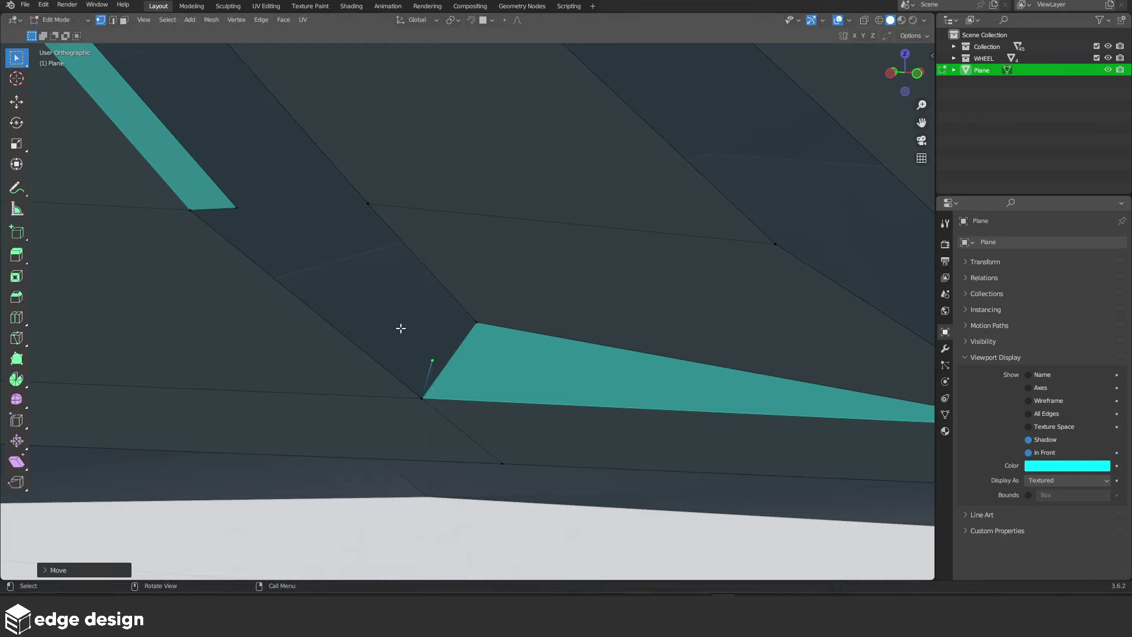
left_click(185, 212, "alt+shift")
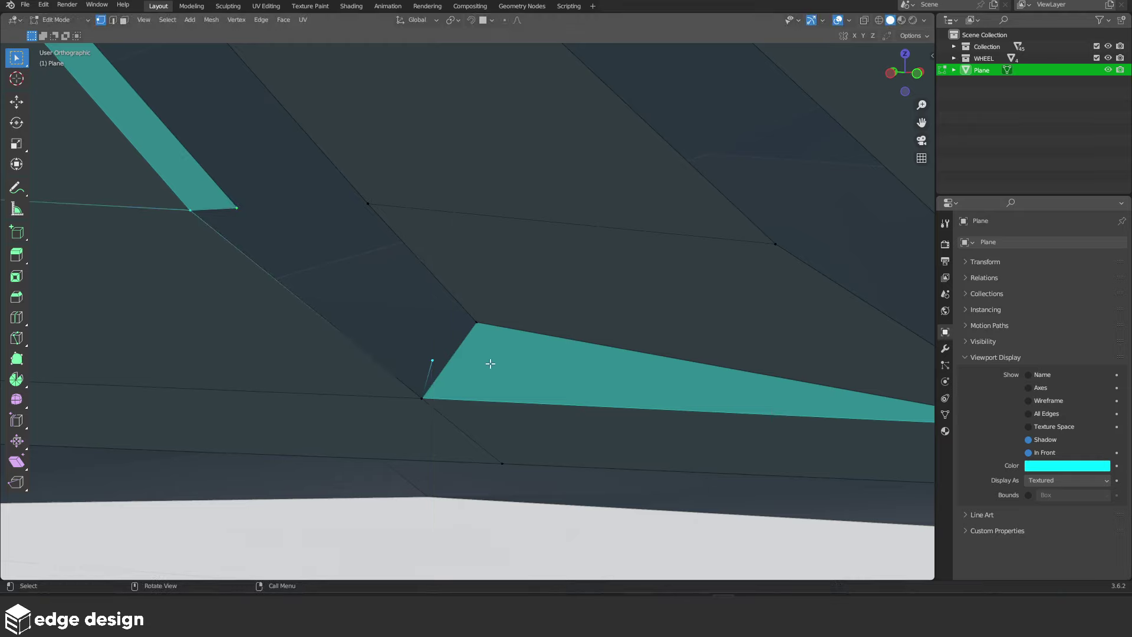
key("x")
left_click(426, 308)
Fill a face between the two selected edge loops and adjust its vertex position
left_click(412, 385, "alt+shift")
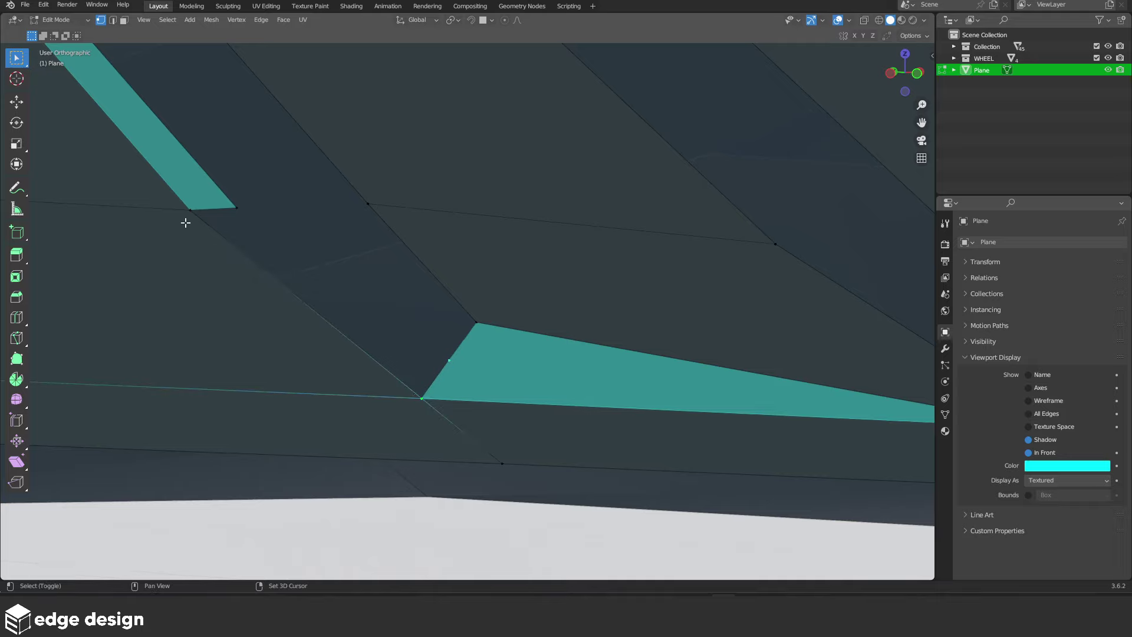
key("f")
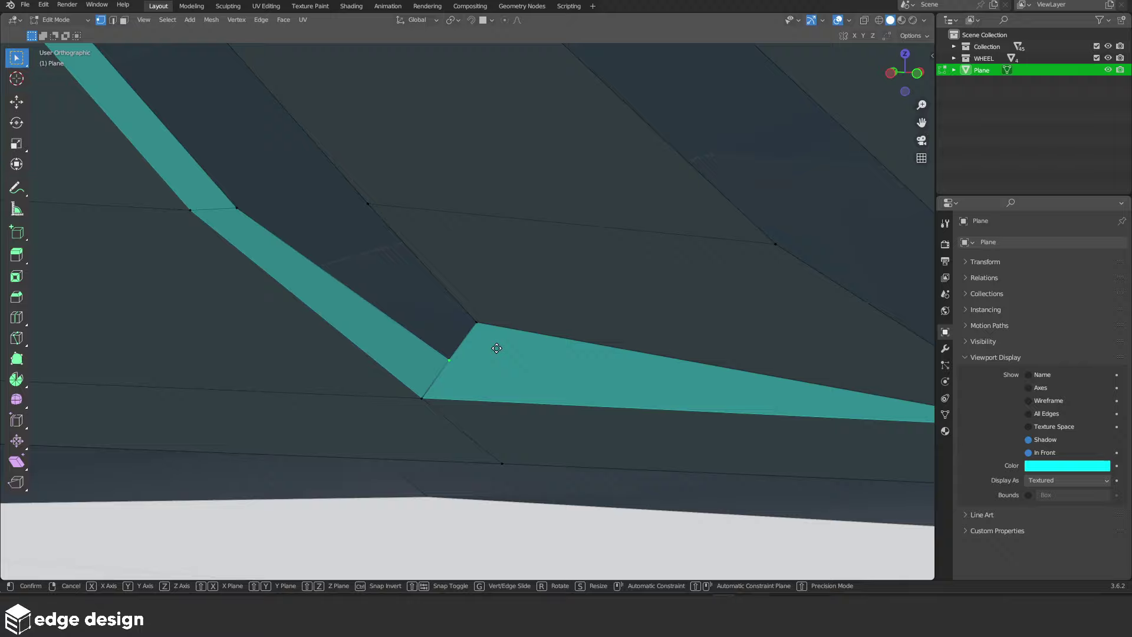
key("g")
left_click(486, 364)
scroll(490, 354, "down", 3)
Merge the upper and lower doubled vertex pairs at the intake's lower edge
scroll(499, 344, "down", 3)
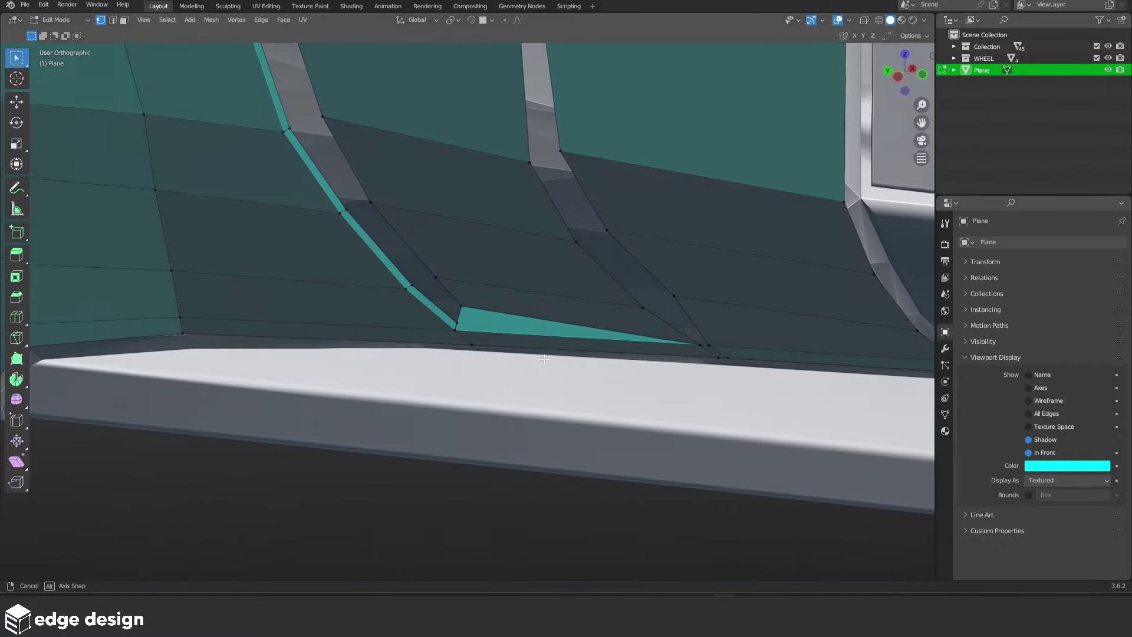
key("Tab")
mouse_move(570, 353)
middle_mouse_down()
mouse_move(489, 311)
mouse_move(476, 330)
middle_mouse_up()
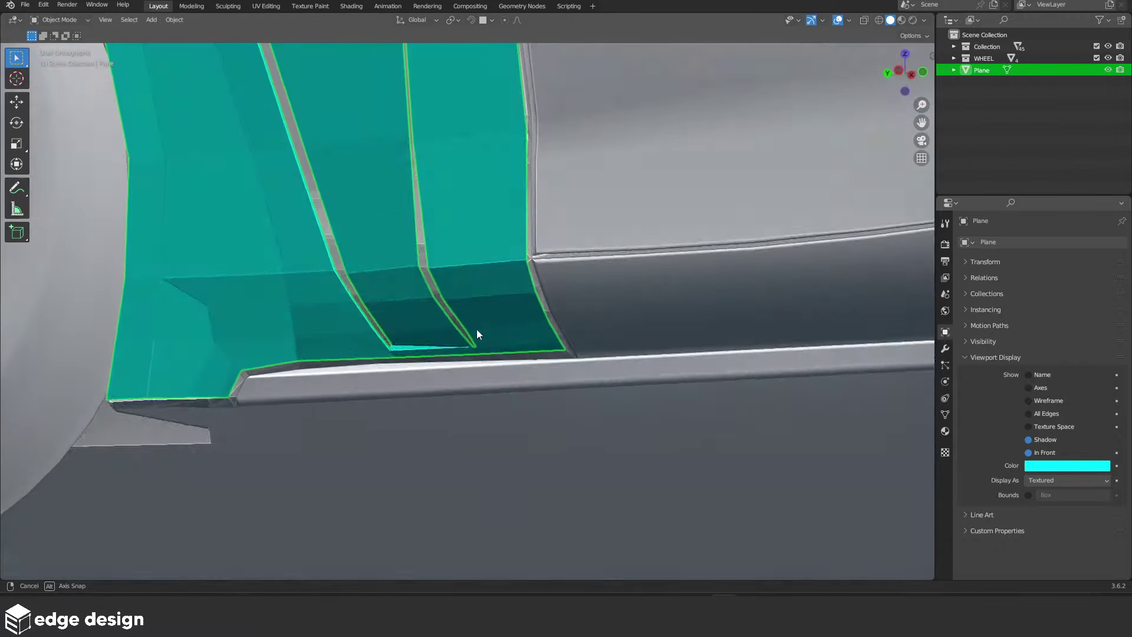
scroll(546, 374, "up", 5)
key("Tab")
scroll(426, 359, "up", 2)
middle_click_drag(426, 359, 477, 353)
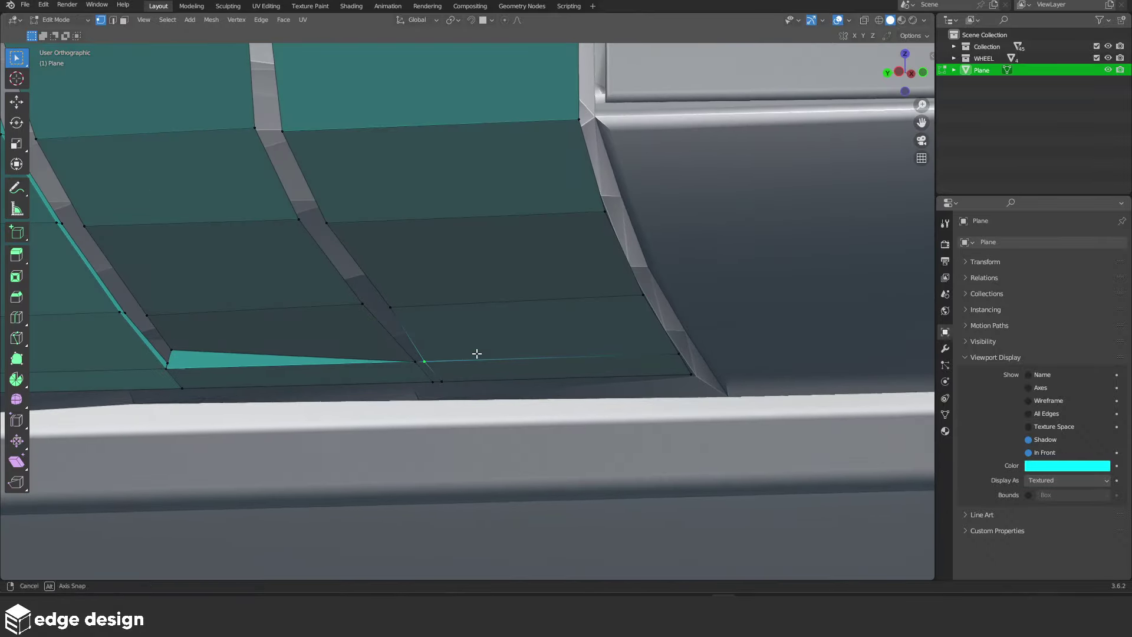
key("m")
left_click(521, 369)
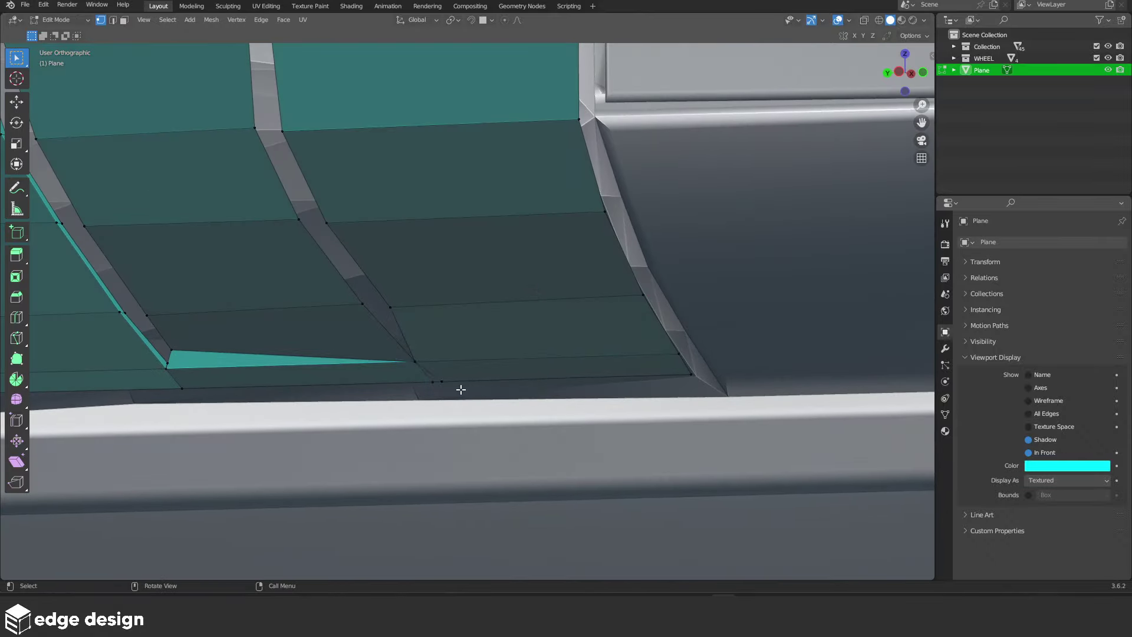
left_click(461, 388)
key("m")
left_click(523, 368)
Knife-cut an edge from the right vertex to the lower edge and slide a vertex in left side view
scroll(538, 342, "up", 1)
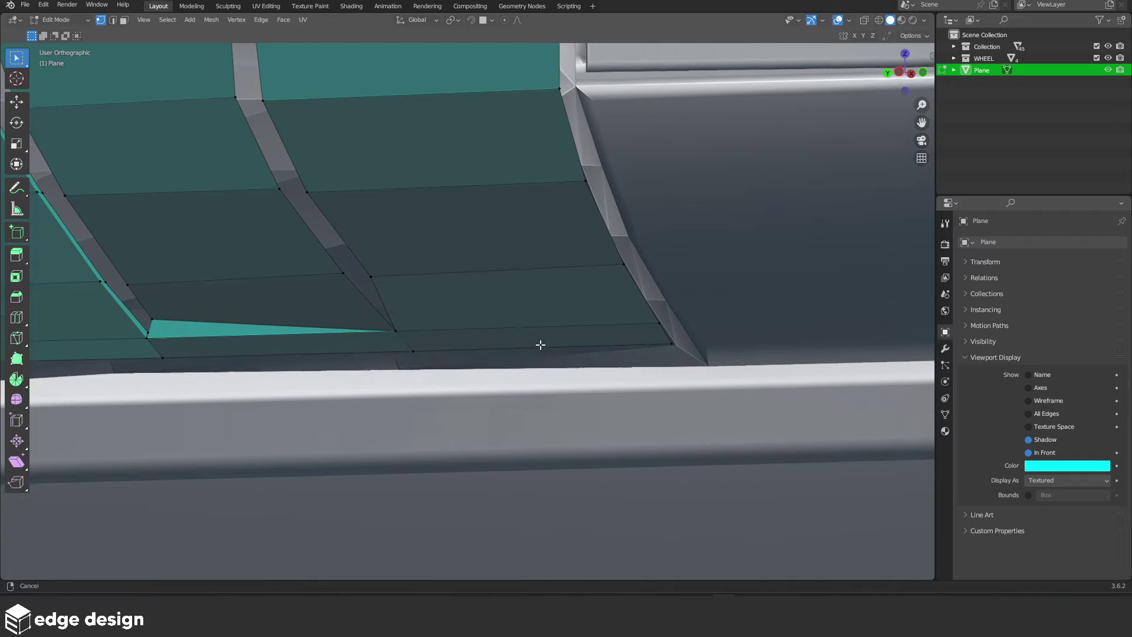
key("k")
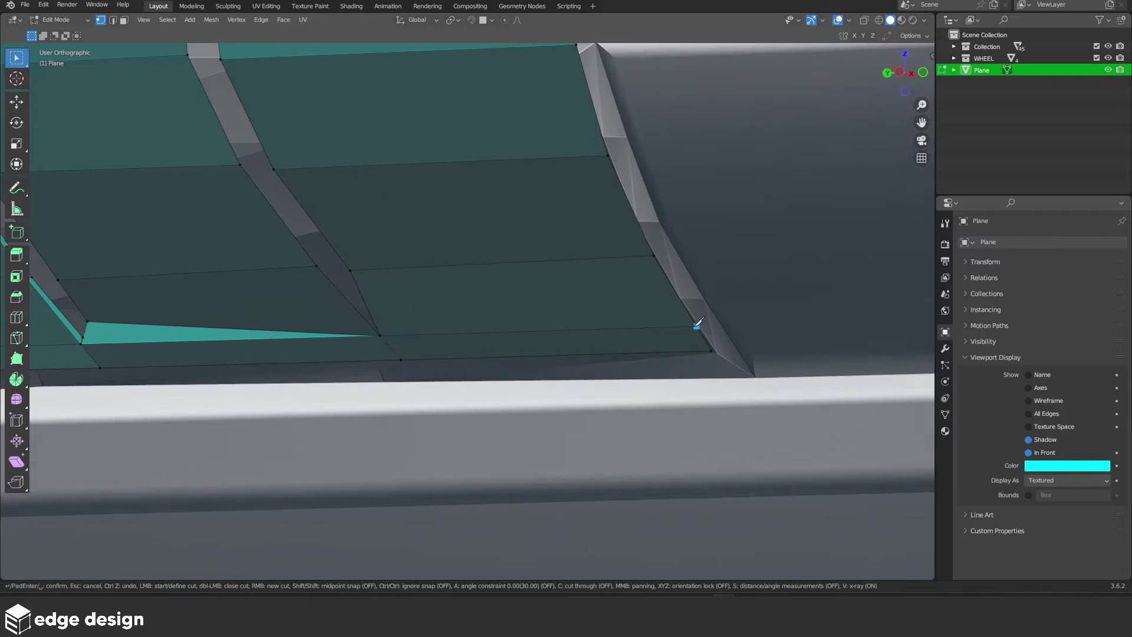
left_click(698, 323)
left_click(372, 317)
key("Return")
key("grave")
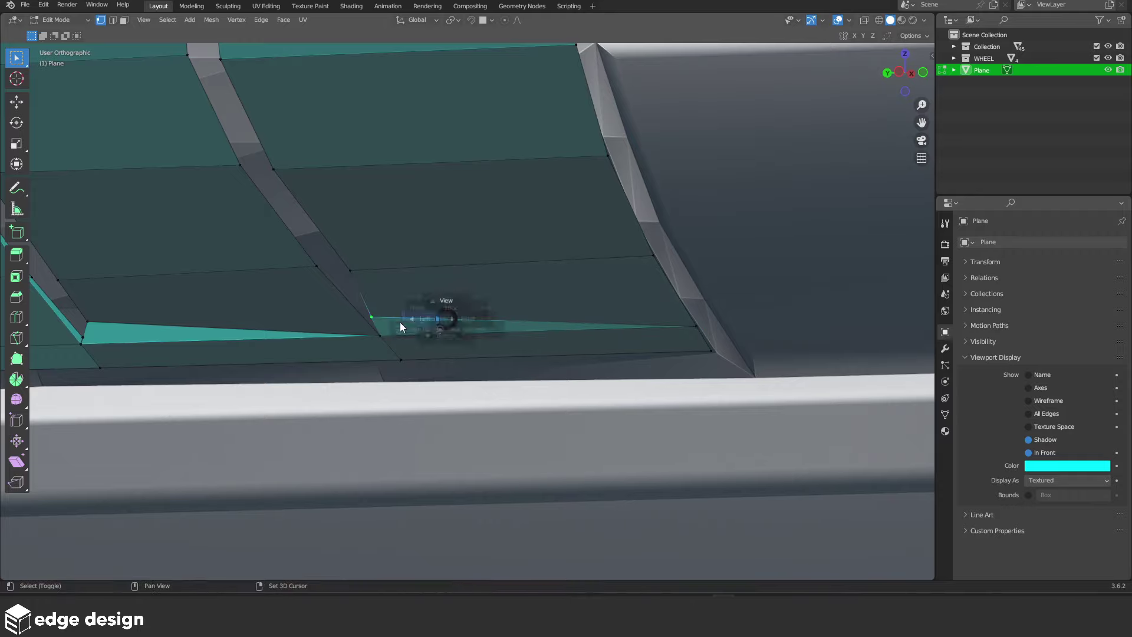
left_click(356, 323)
key("g")
key("g")
left_click(434, 303)
Shift the current selection sideways along the X axis
mouse_move(435, 303)
middle_mouse_down()
mouse_move(379, 314)
mouse_move(430, 304)
mouse_move(415, 301)
mouse_move(509, 319)
mouse_move(276, 286)
mouse_move(397, 296)
mouse_move(427, 454)
middle_mouse_up()
key("g")
key("x")
left_click(414, 310)
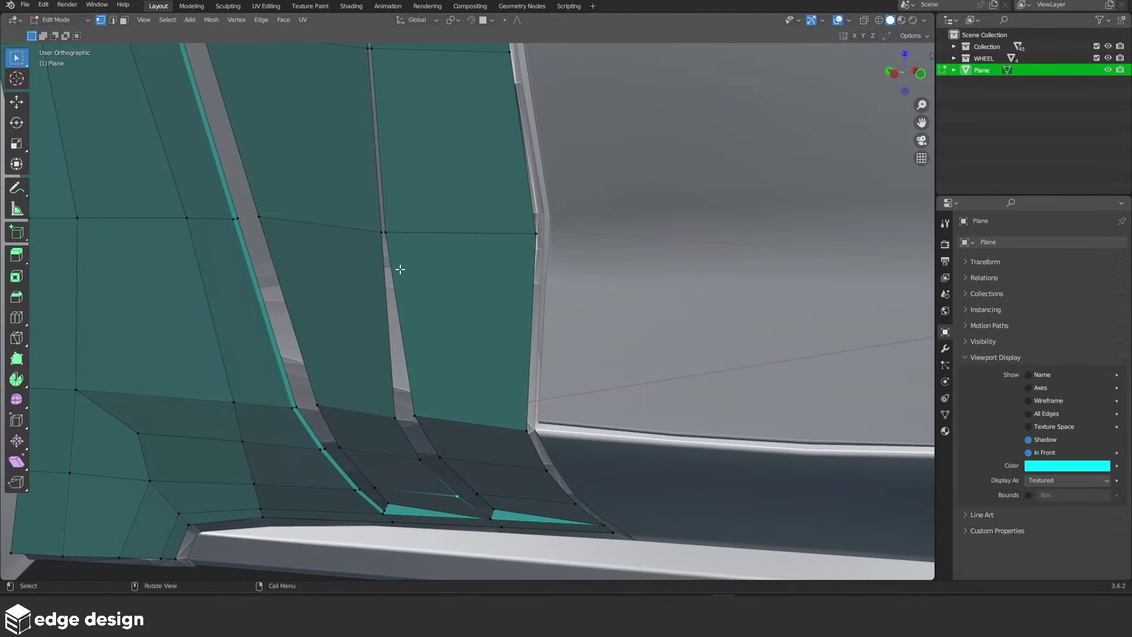
Move the vertical edge path up the panel about 0.012 m along X to hug the intake
scroll(400, 238, "down", 5)
mouse_move(400, 238)
middle_mouse_down()
mouse_move(470, 432)
mouse_move(470, 233)
mouse_move(480, 278)
middle_mouse_up()
left_click(462, 378, "ctrl")
key("g")
key("x")
left_click(480, 309)
scroll(480, 278, "up", 3)
mouse_move(546, 295)
middle_mouse_down("shift")
mouse_move(476, 269)
mouse_move(486, 364)
mouse_move(513, 377)
middle_mouse_up("shift")
scroll(473, 352, "up", 3)
scroll(456, 394, "up", 2)
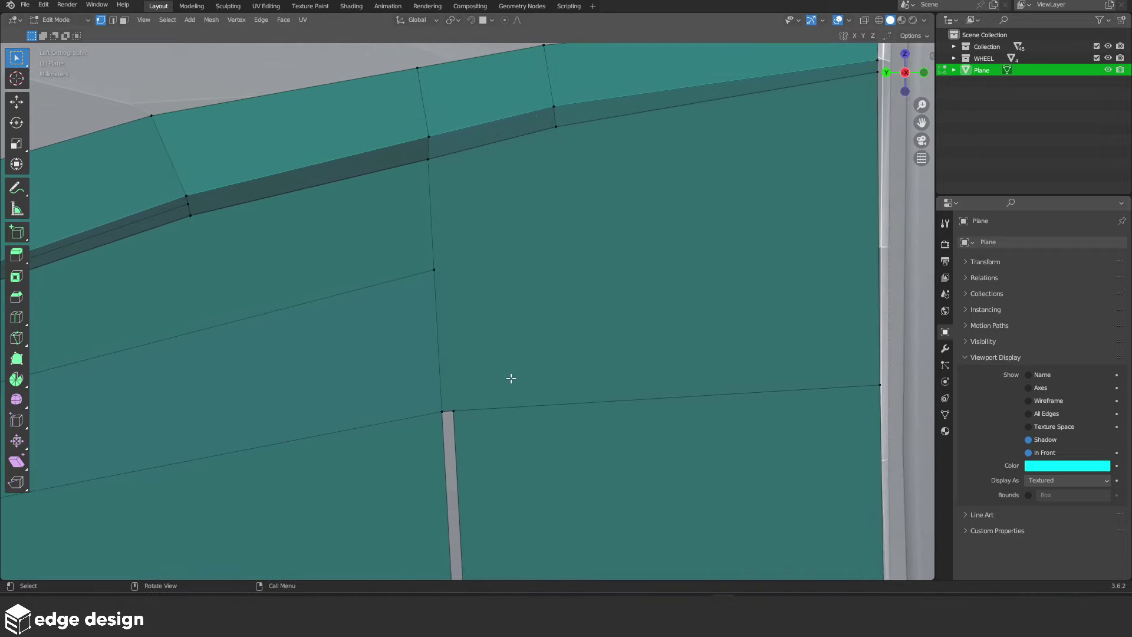
Knife-cut a new edge up to the teal panel's upper edge
scroll(510, 382, "up", 1)
key("k")
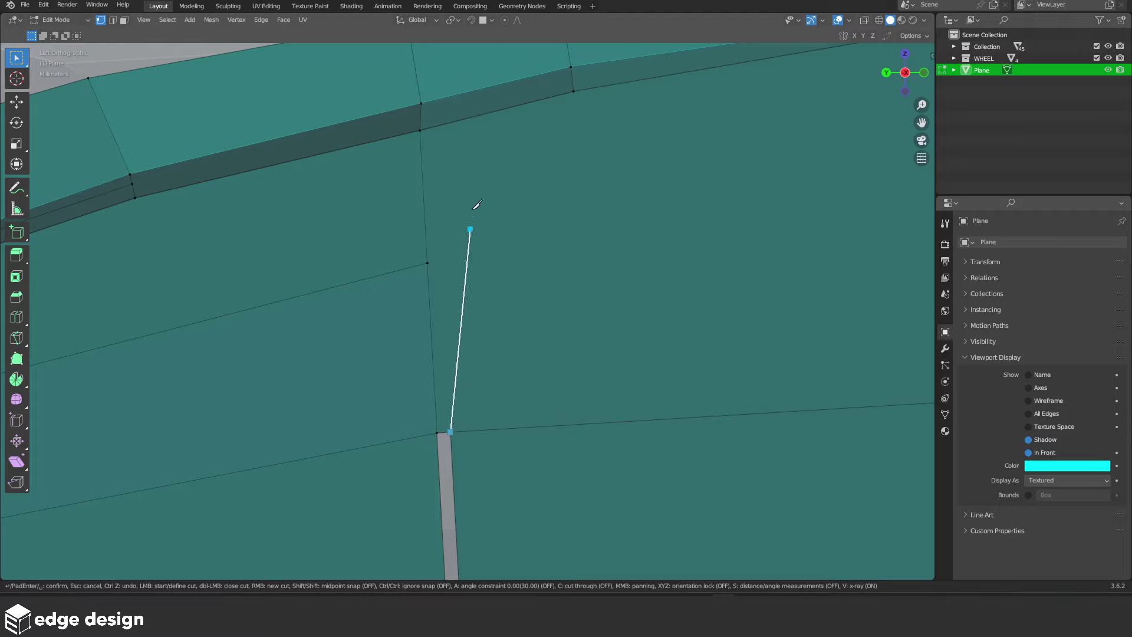
left_click(435, 125)
key("Return")
scroll(531, 247, "down", 3)
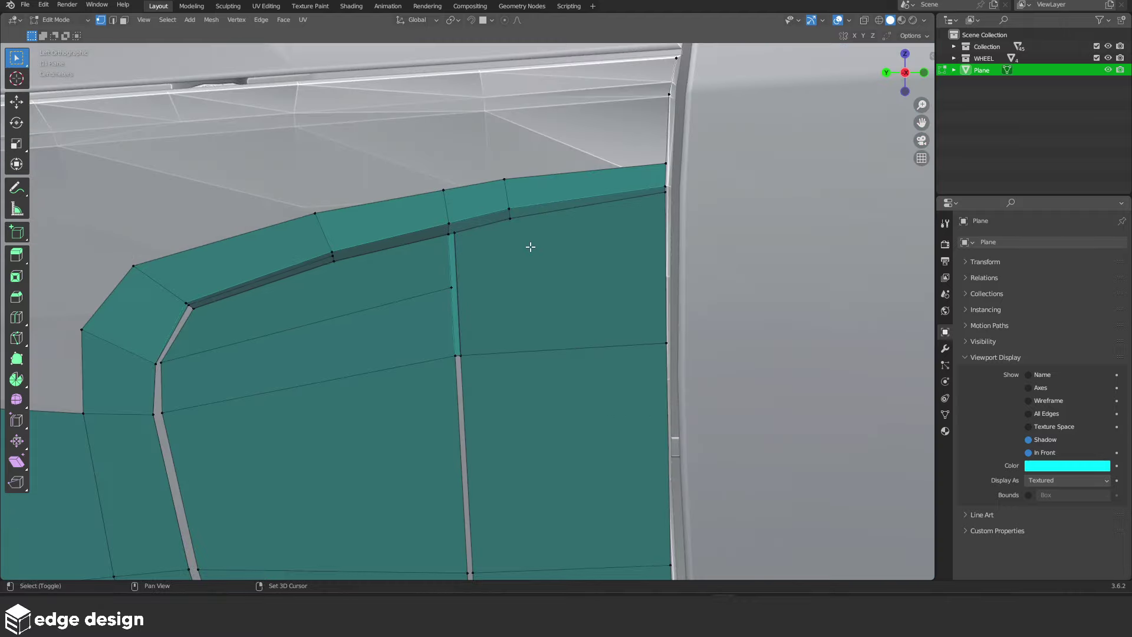
middle_click_drag(530, 247, 455, 340, "shift")
scroll(455, 340, "up", 2)
Cut from the vertical edge to the panel's right edge and slide the vertex below just under it
key("k")
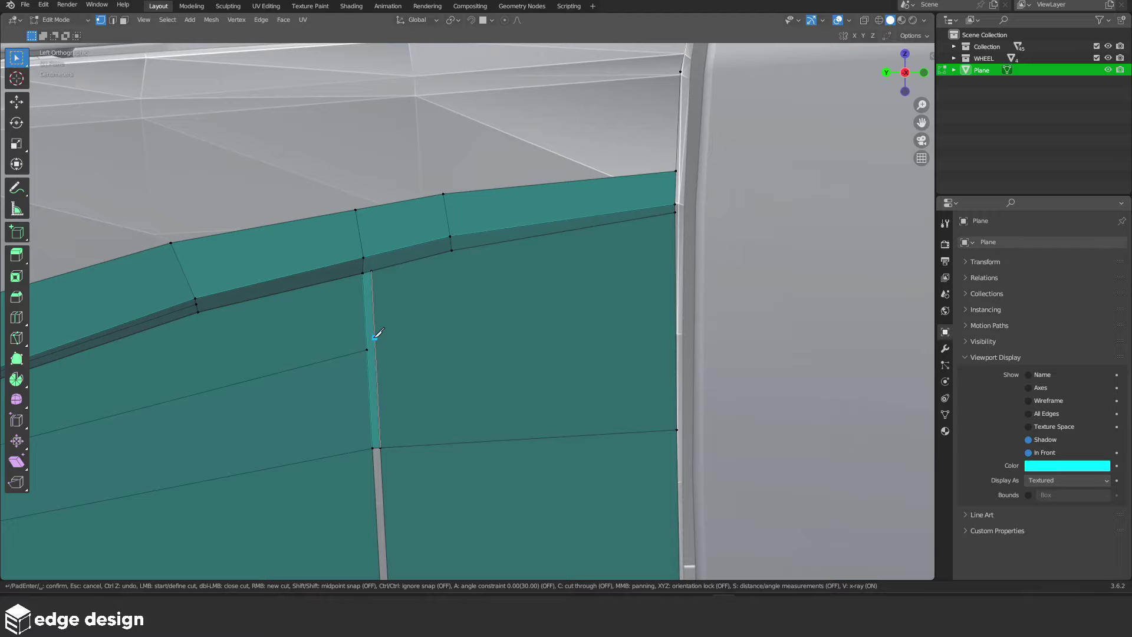
left_click(375, 337)
left_click(723, 232)
key("Return")
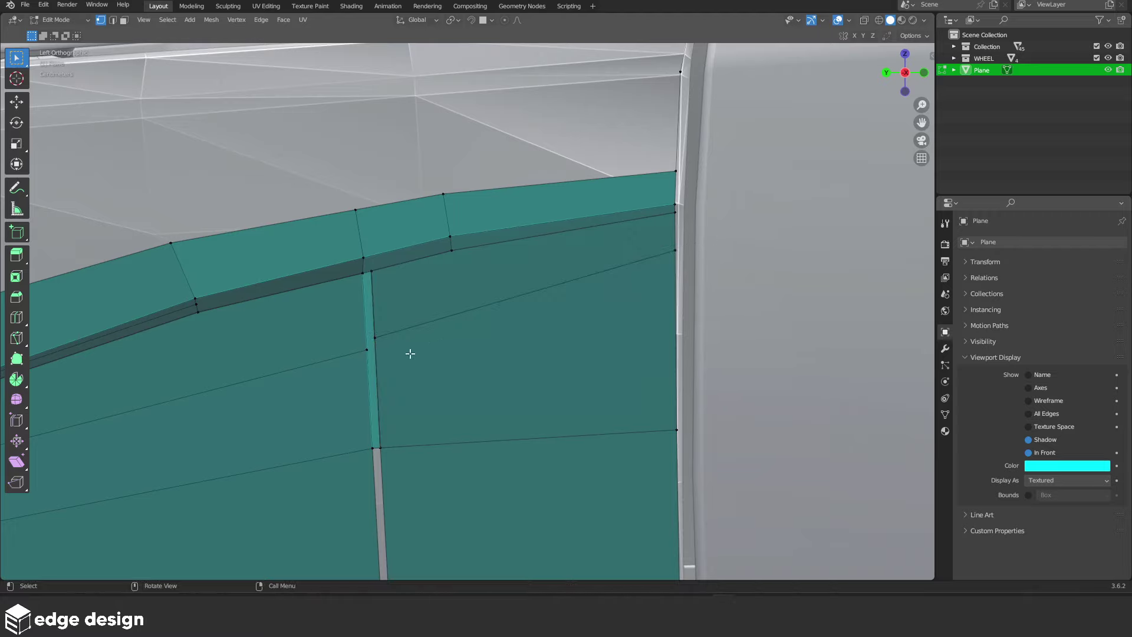
left_click(366, 352)
key("shift+v")
left_click(419, 338)
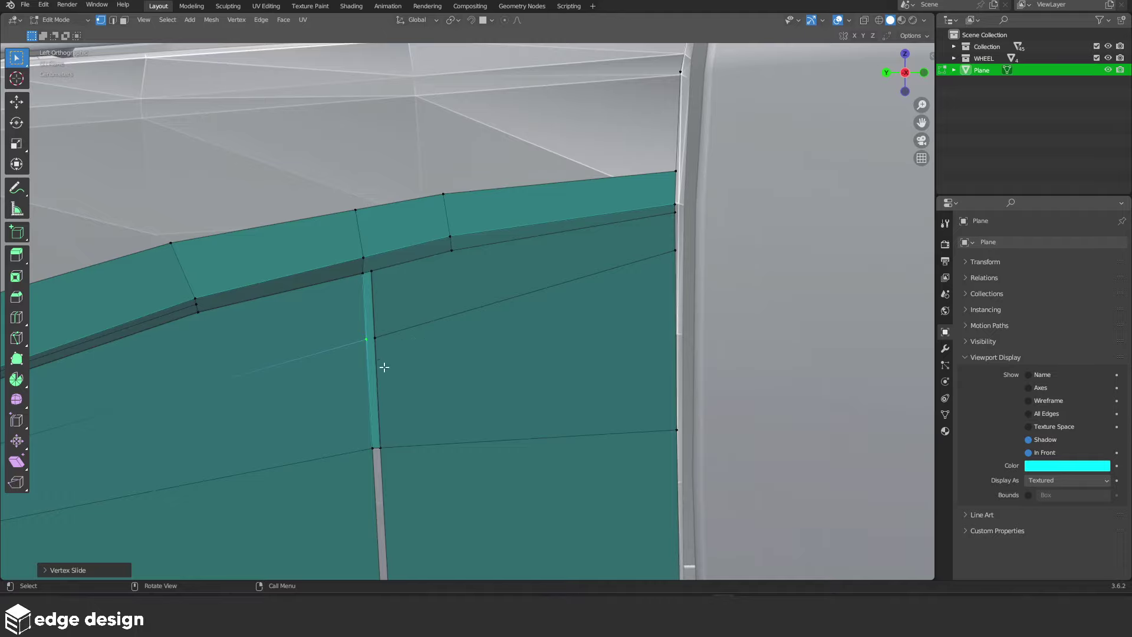
Delete the thin face strip, leaving a grey gap, and fill a face across its top
key("x")
left_click(388, 454)
mouse_move(380, 450)
middle_mouse_down()
mouse_move(409, 442)
mouse_move(353, 403)
mouse_move(454, 355)
middle_mouse_up()
scroll(453, 355, "up", 2)
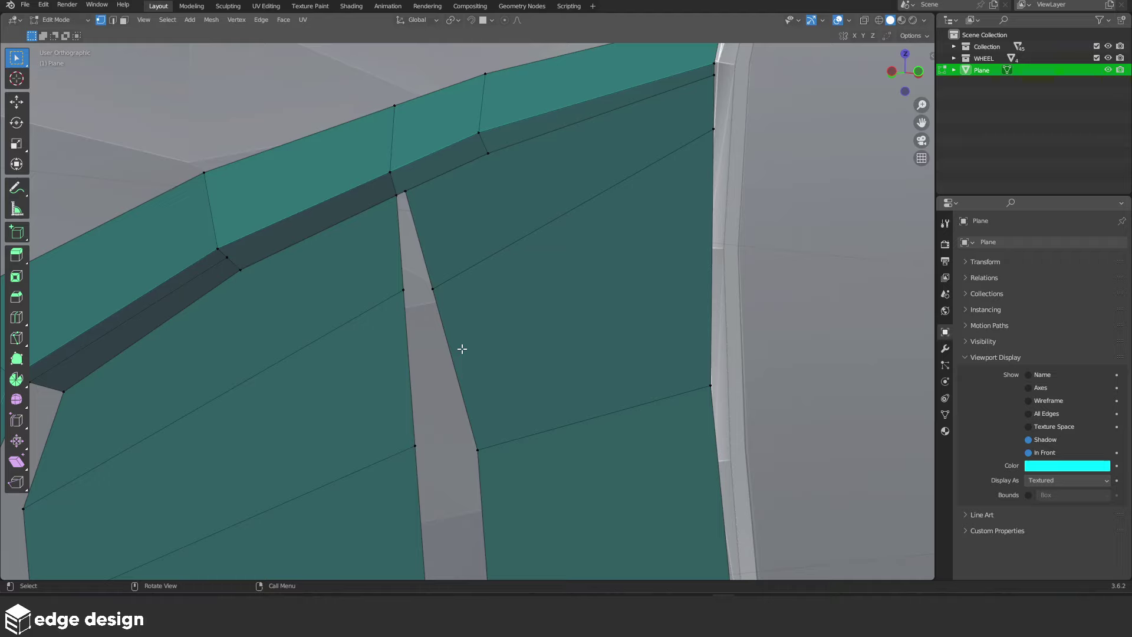
scroll(470, 344, "down", 2)
scroll(466, 377, "down", 1)
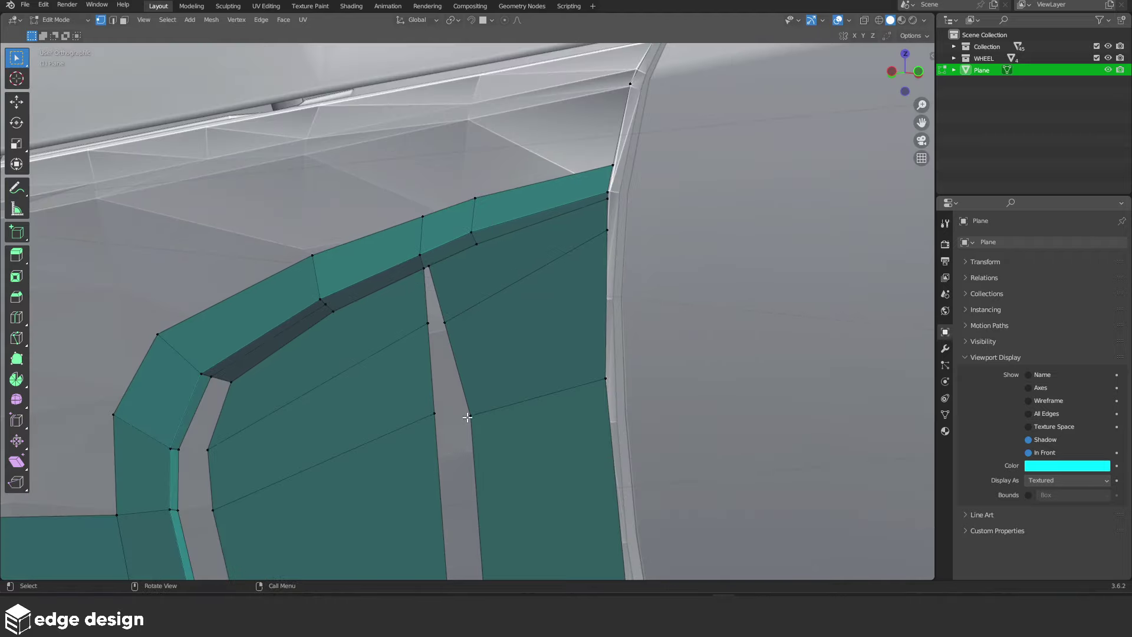
key("f")
scroll(440, 401, "down", 3)
middle_click_drag(440, 402, 413, 307, "shift")
Select the edge path along the intake divider and shift it along the X axis
scroll(547, 356, "up", 2)
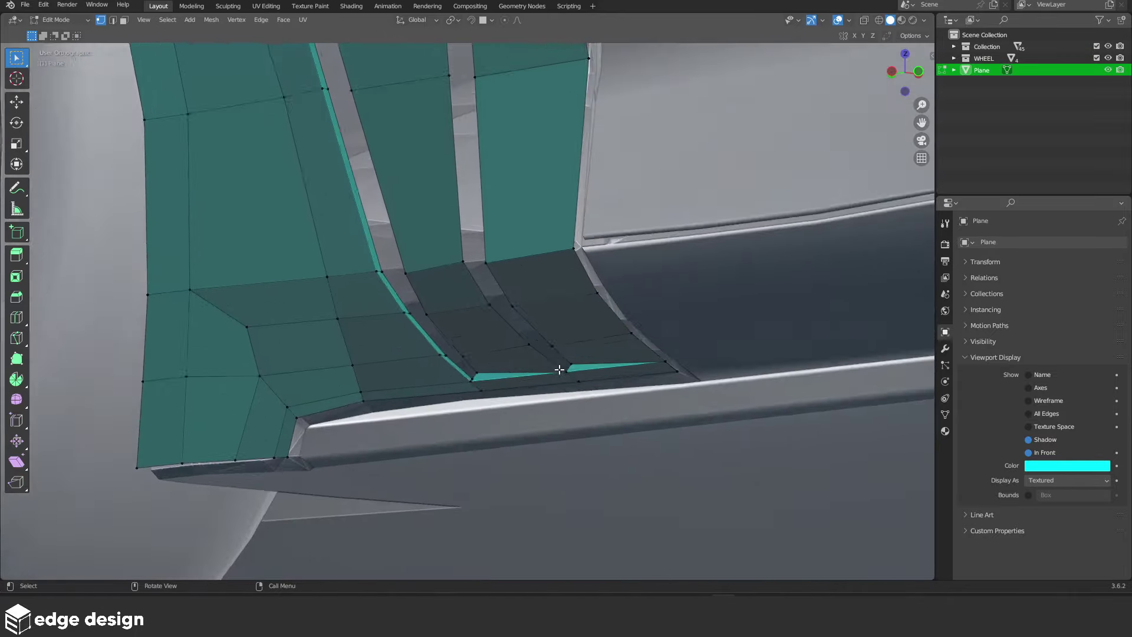
scroll(548, 357, "up", 1)
left_click(548, 356, "ctrl")
scroll(548, 357, "up", 2)
key("g")
key("x")
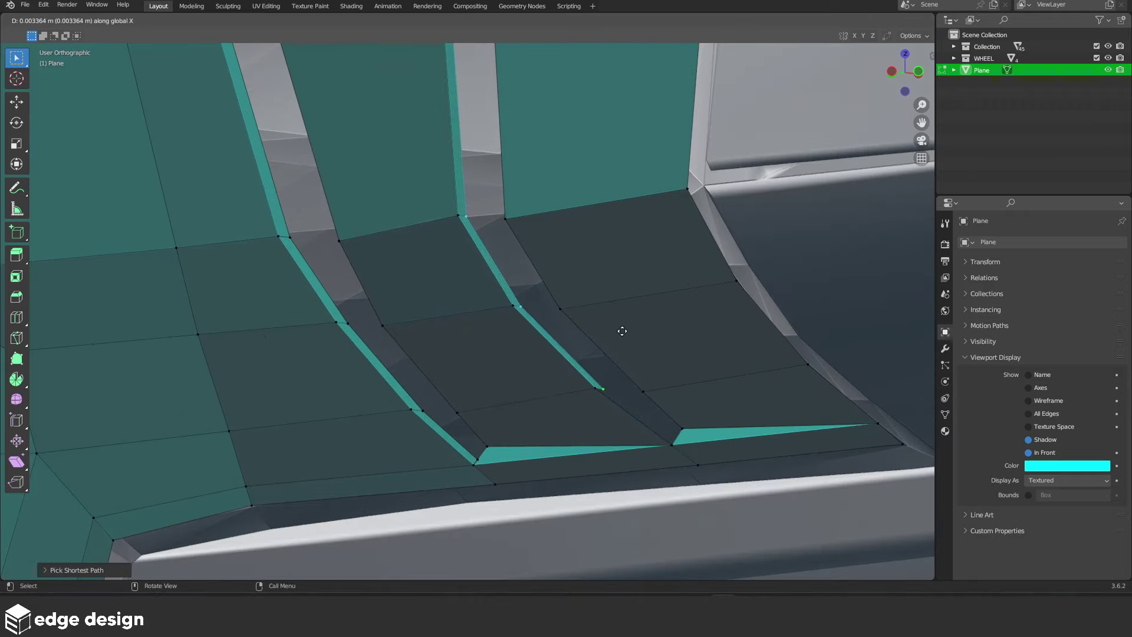
key("Escape")
Slide the strip's end vertices along their edges so the strip extends downward
left_click(606, 388)
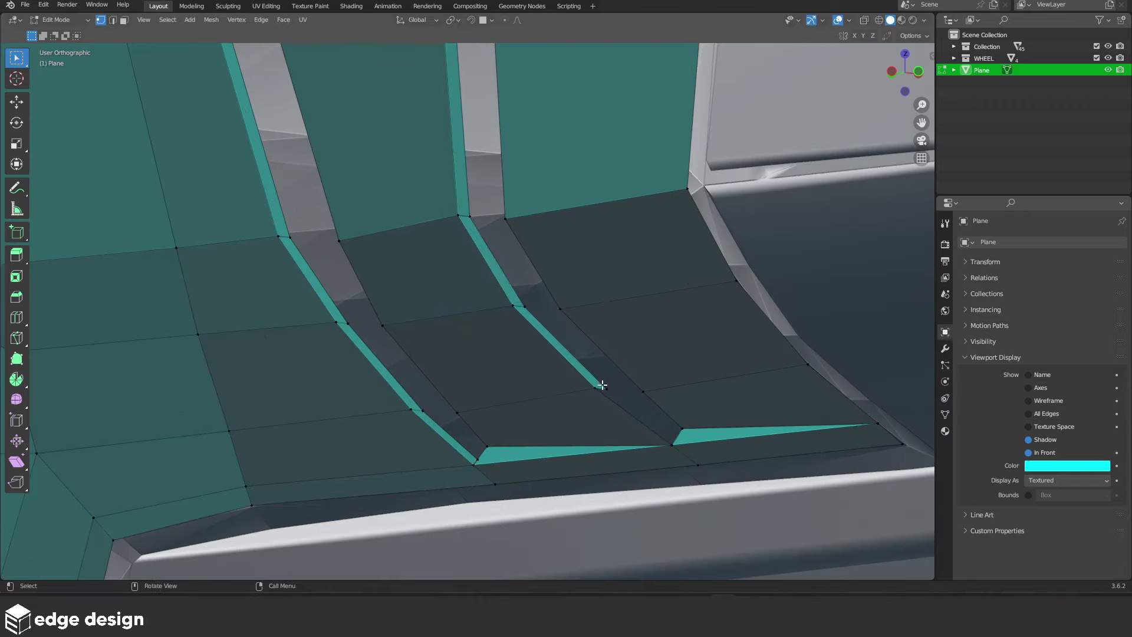
key("g")
key("g")
left_click(608, 384)
left_click(522, 305)
key("g")
key("g")
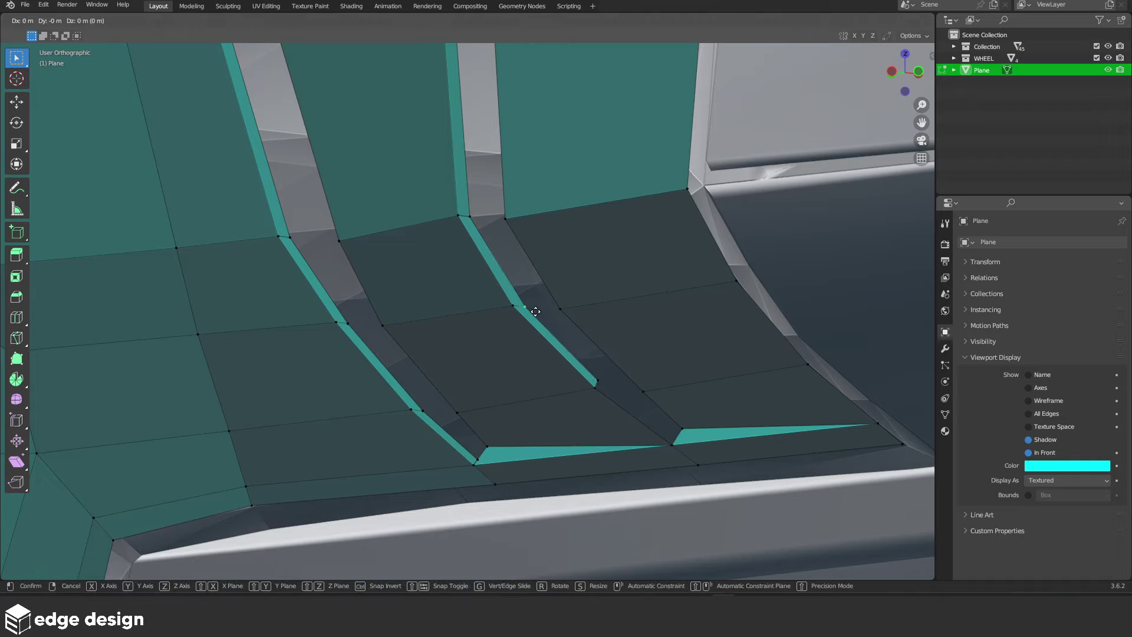
middle_click_drag(533, 303, 483, 237, "shift")
scroll(483, 237, "up", 5)
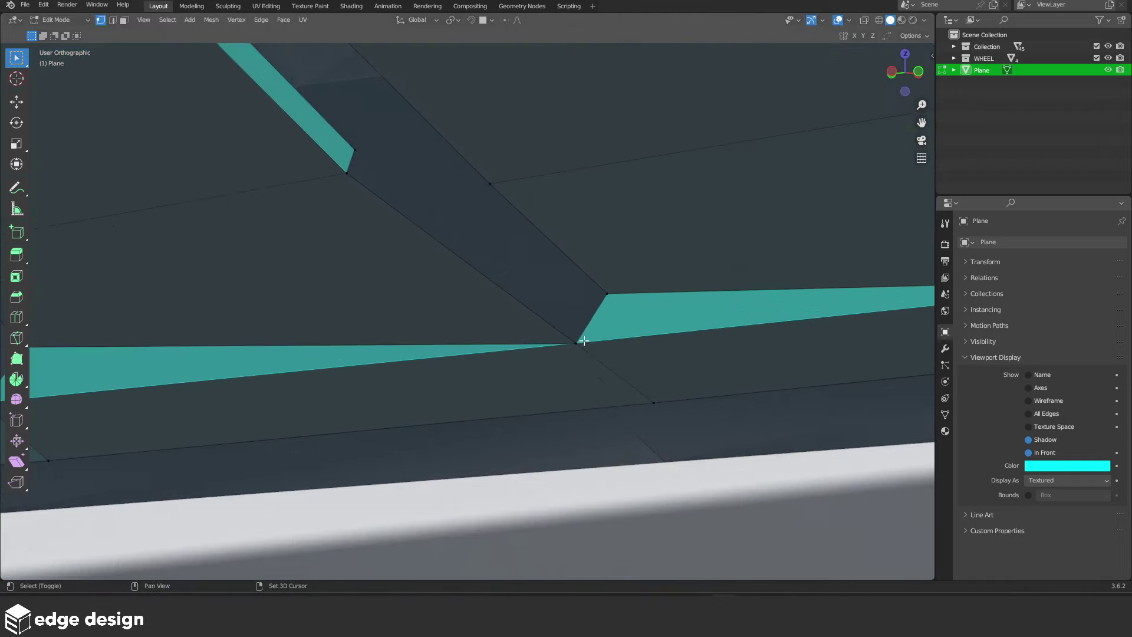
middle_click_drag(584, 341, 499, 367, "shift")
Fill the gap where the diagonal strip meets the bottom edge with a new face
left_click(495, 347)
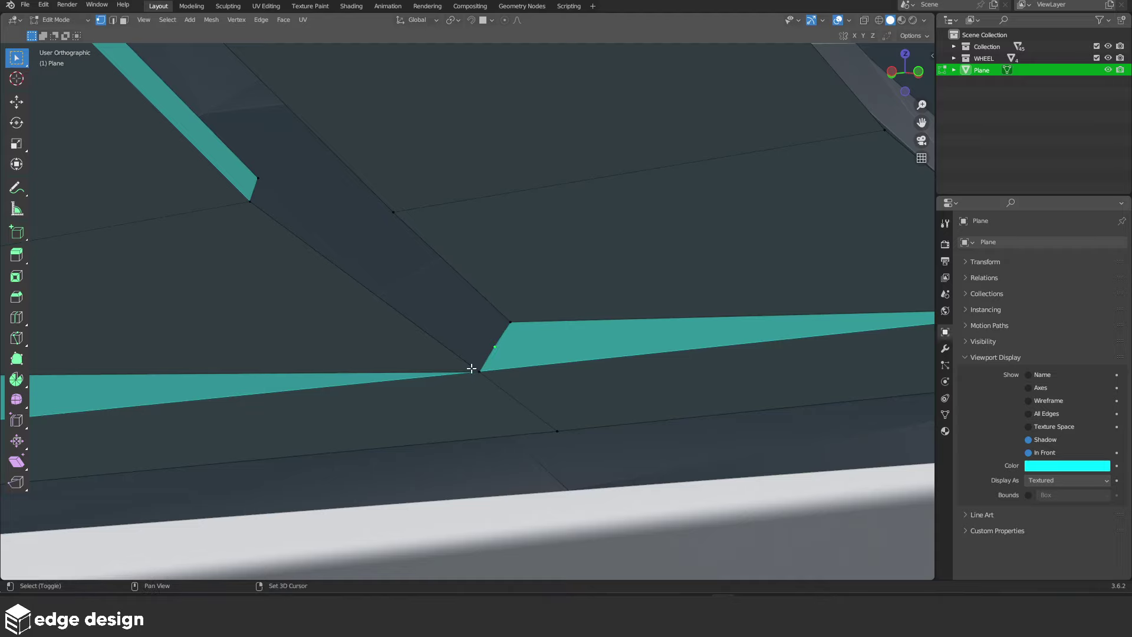
left_click(479, 372, "shift")
key("f")
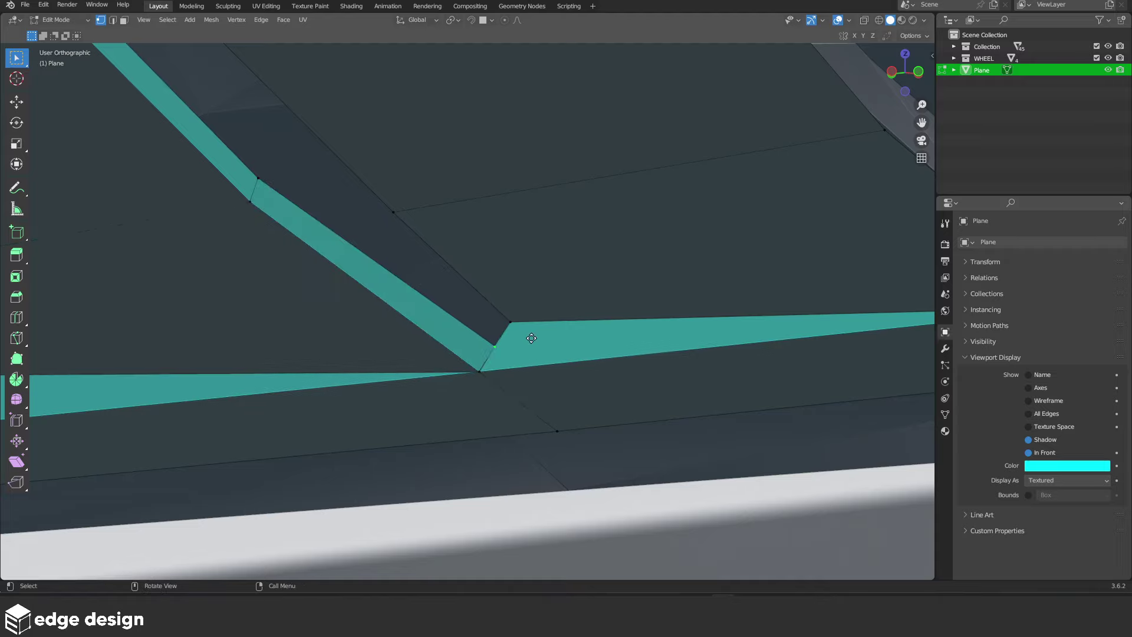
left_click(526, 349)
mouse_move(526, 349)
middle_mouse_down()
mouse_move(356, 151)
mouse_move(500, 353)
mouse_move(501, 447)
middle_mouse_up()
scroll(500, 354, "down", 3)
scroll(519, 400, "up", 2)
Knife-cut a new edge to the grey strip's lower edge and fill the strip with a face
scroll(502, 255, "up", 2)
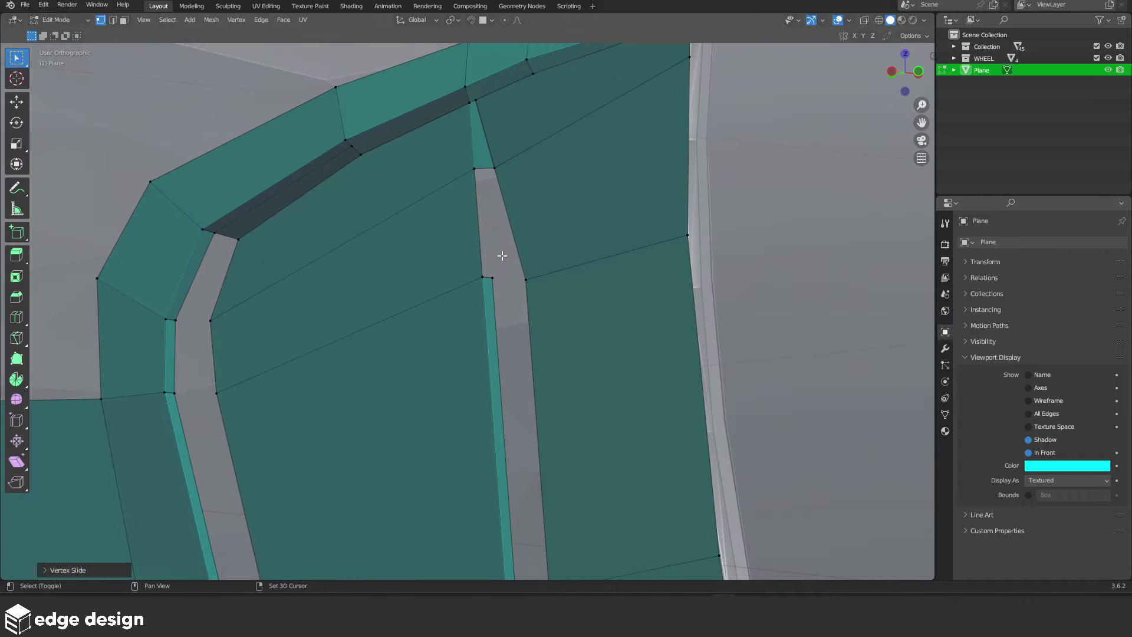
scroll(502, 256, "up", 4)
middle_click_drag(502, 255, 492, 345, "shift")
key("k")
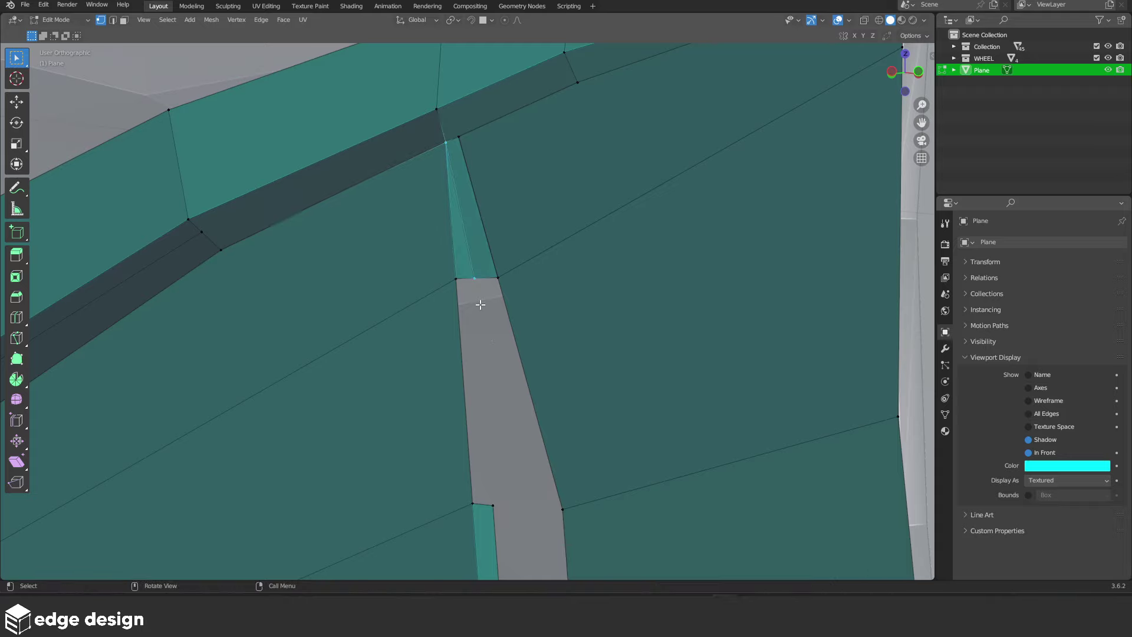
left_click(475, 279)
key("Return")
key("f")
key("alt+a")
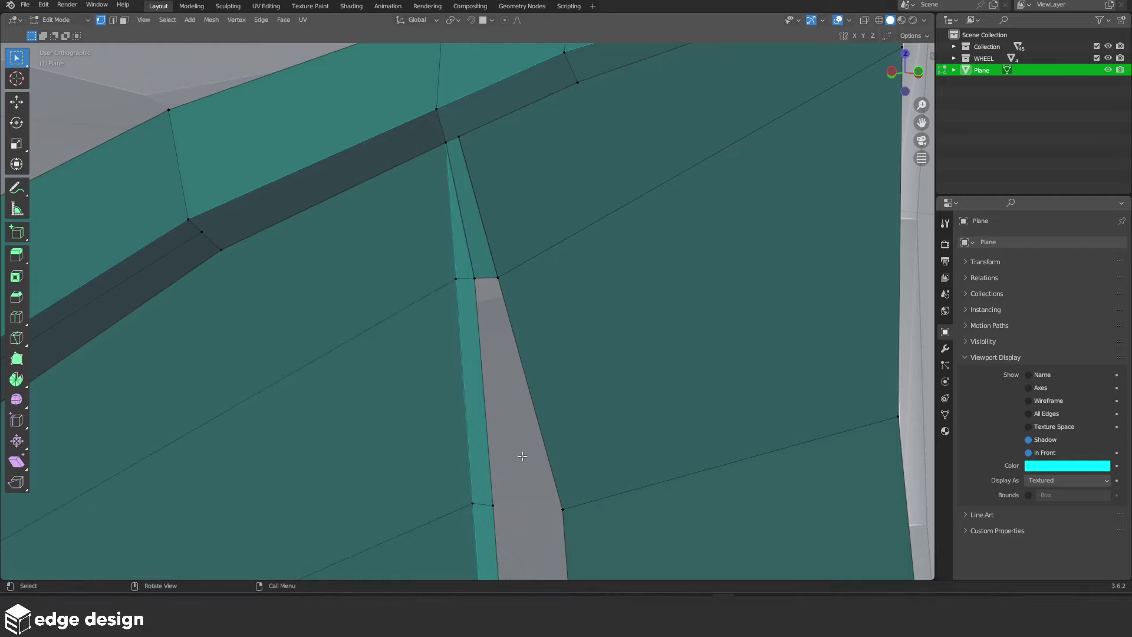
Slide the junction vertex and merge the vent strip's top vertices into one
scroll(483, 284, "down", 5)
scroll(488, 182, "up", 5)
mouse_move(487, 182)
middle_mouse_down()
mouse_move(513, 278)
mouse_move(540, 303)
middle_mouse_up()
left_click(462, 280, "shift")
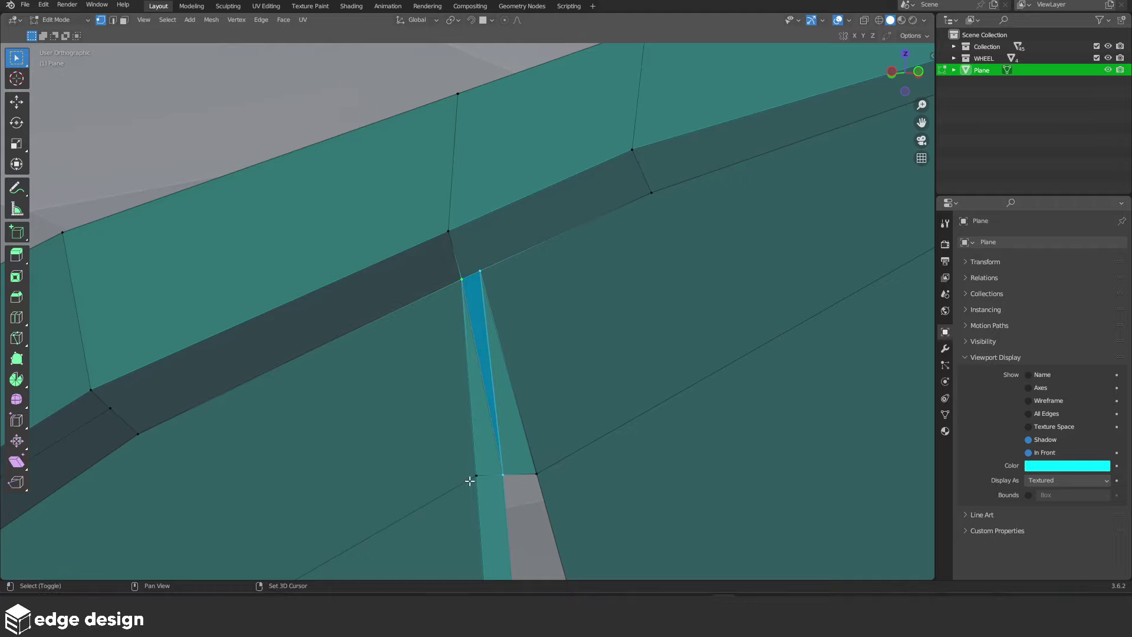
middle_click_drag(470, 481, 582, 465)
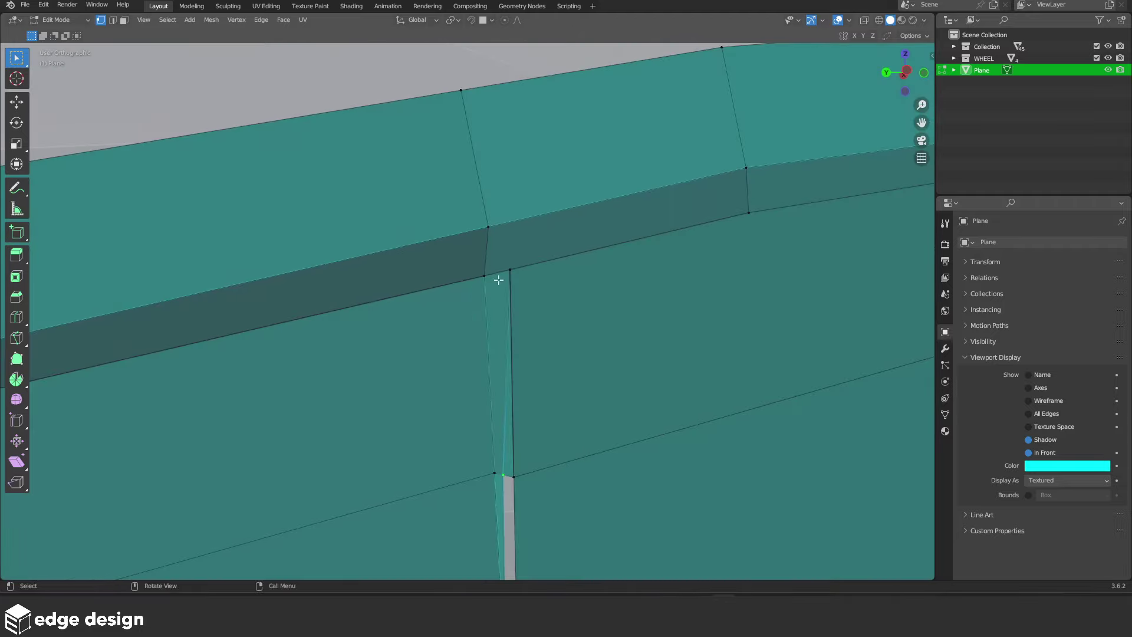
key("g")
key("g")
left_click(531, 245)
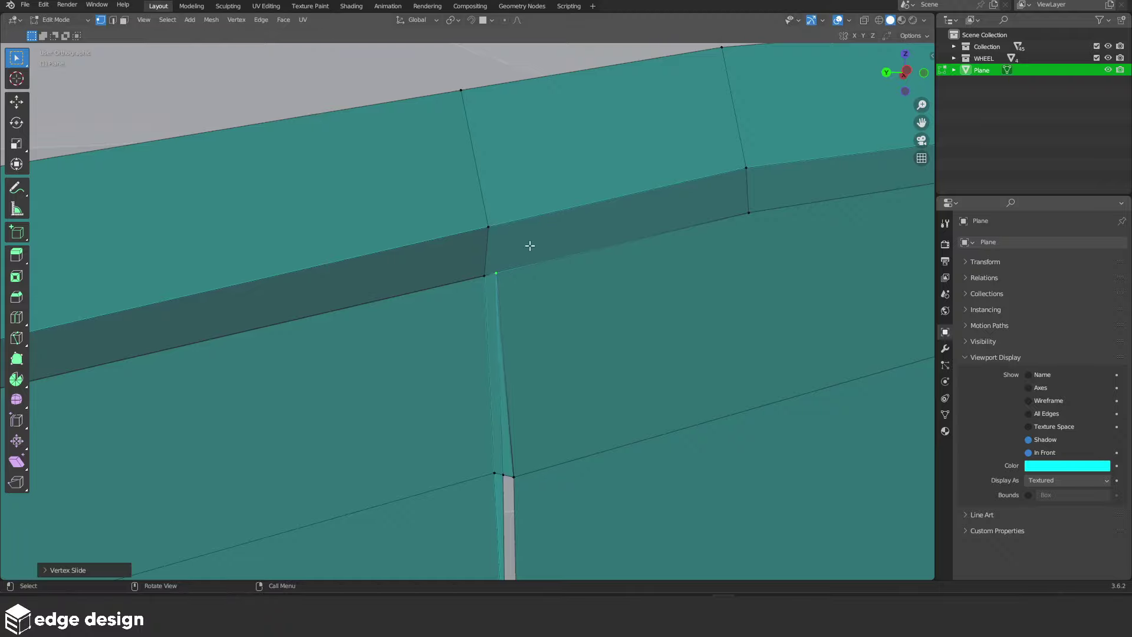
mouse_move(572, 264)
middle_mouse_down()
mouse_move(480, 308)
mouse_move(535, 261)
middle_mouse_up()
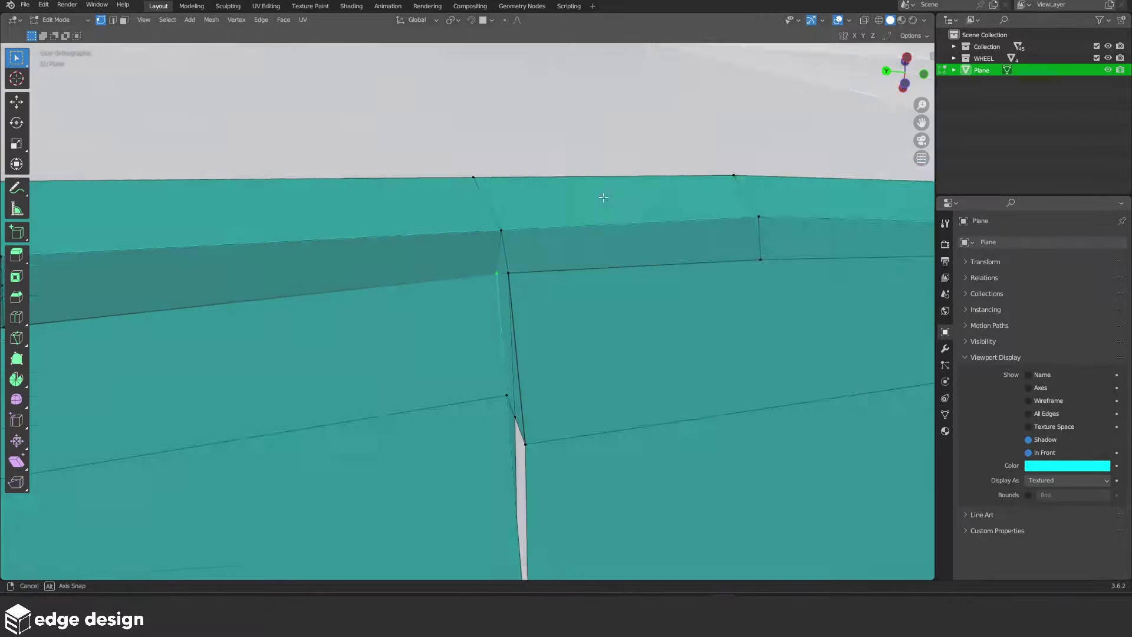
key("m")
left_click(563, 269)
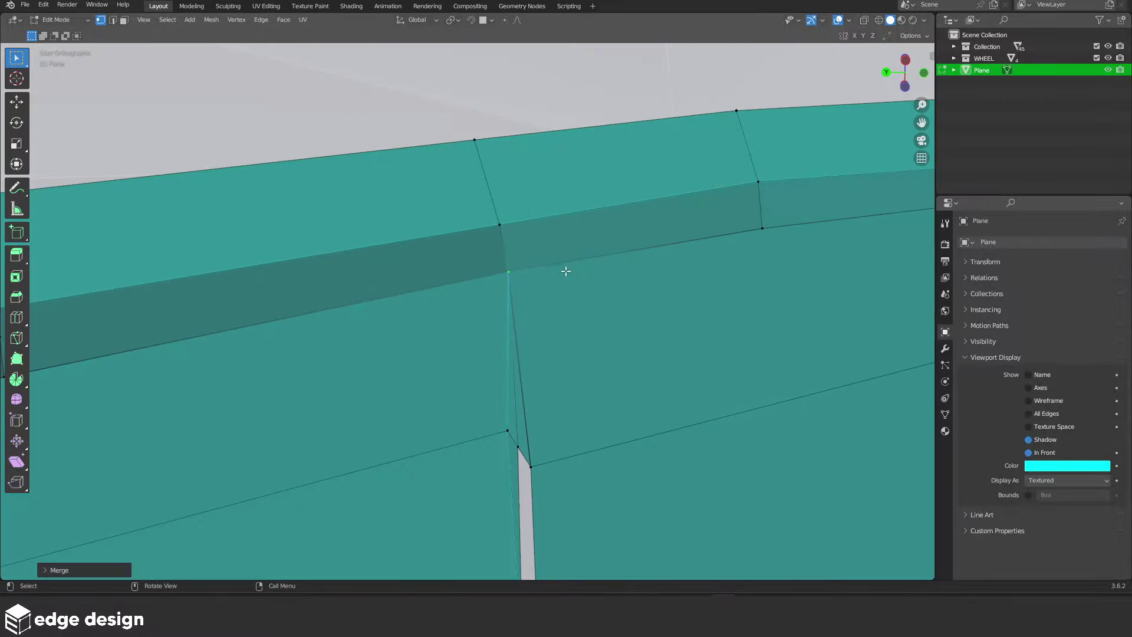
Check the car in object mode, then return to vertex editing
key("Tab")
mouse_move(569, 284)
middle_mouse_down()
mouse_move(557, 397)
mouse_move(531, 384)
mouse_move(563, 375)
mouse_move(531, 330)
middle_mouse_up()
scroll(560, 339, "down", 5)
key("Tab")
scroll(563, 376, "down", 4)
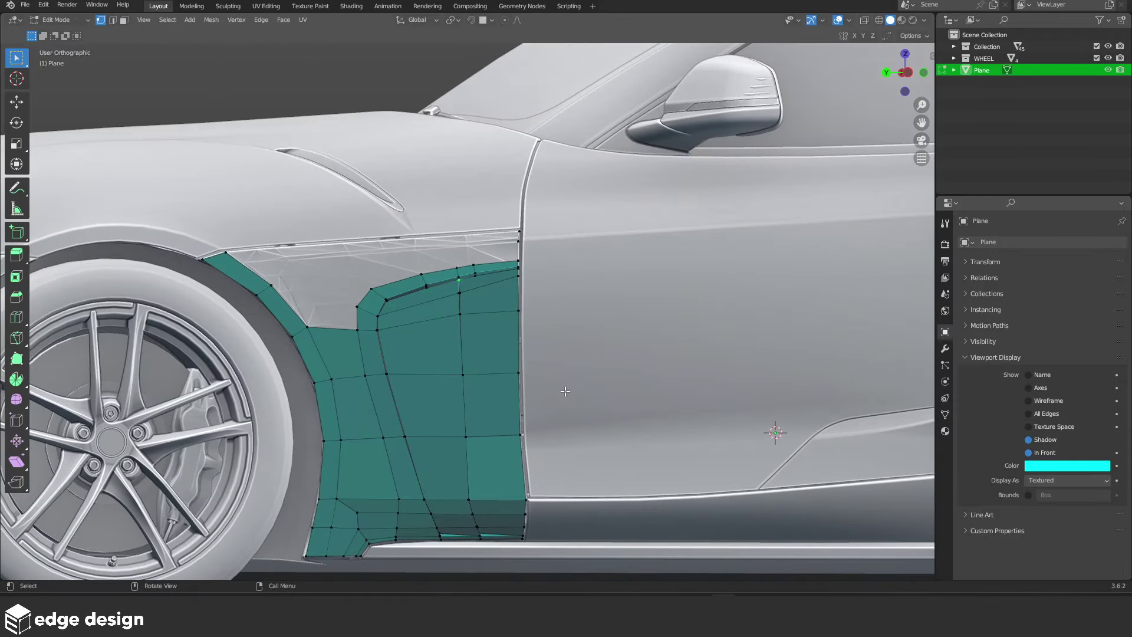
scroll(501, 271, "up", 2)
scroll(501, 271, "up", 2)
key("ctrl+r")
key("Escape")
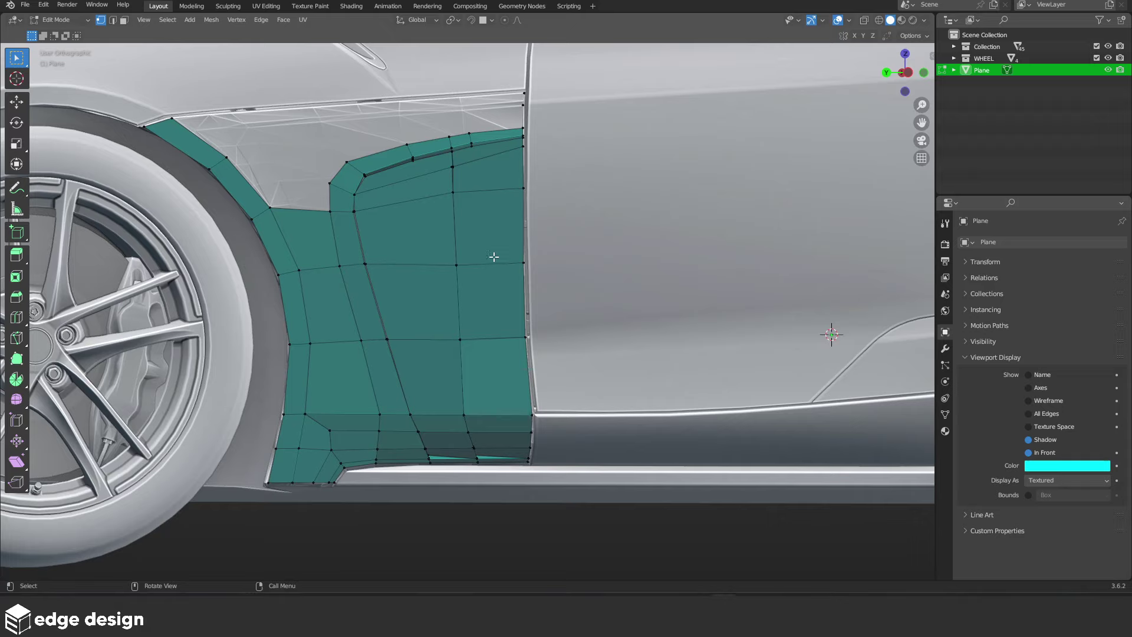
Slide the vertex on the intake's top rim to the right along the rim
scroll(495, 259, "up", 1)
scroll(493, 284, "up", 2)
scroll(490, 303, "up", 3)
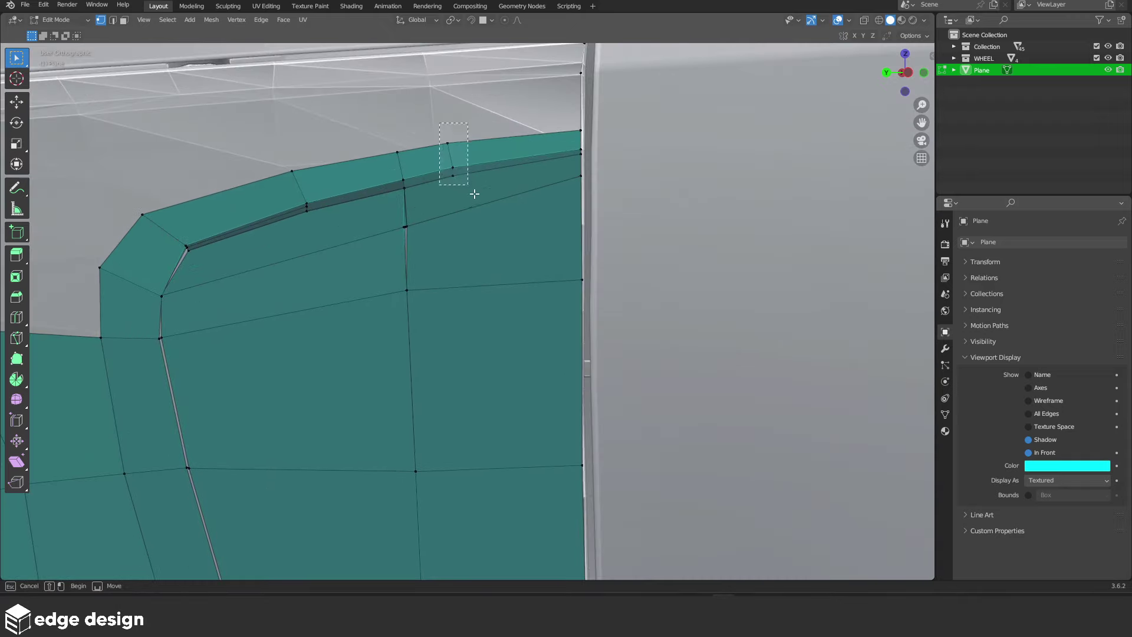
left_click_drag(475, 193, 475, 193)
key("g")
key("g")
left_click(503, 187)
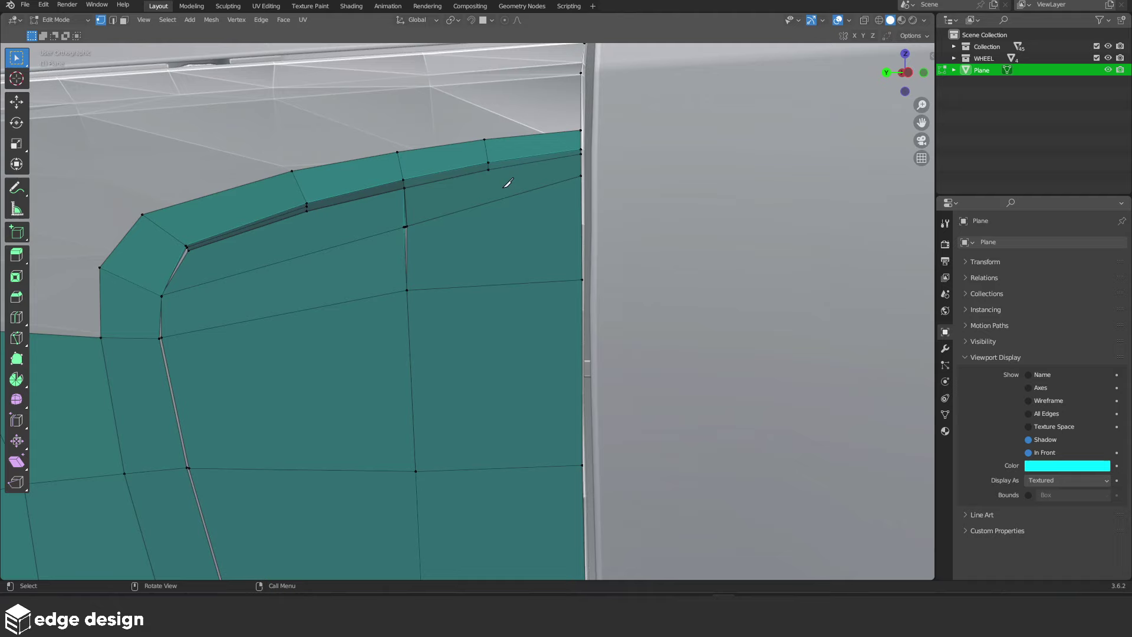
Confirm the knife cut and merge away the stray vertex
key("k")
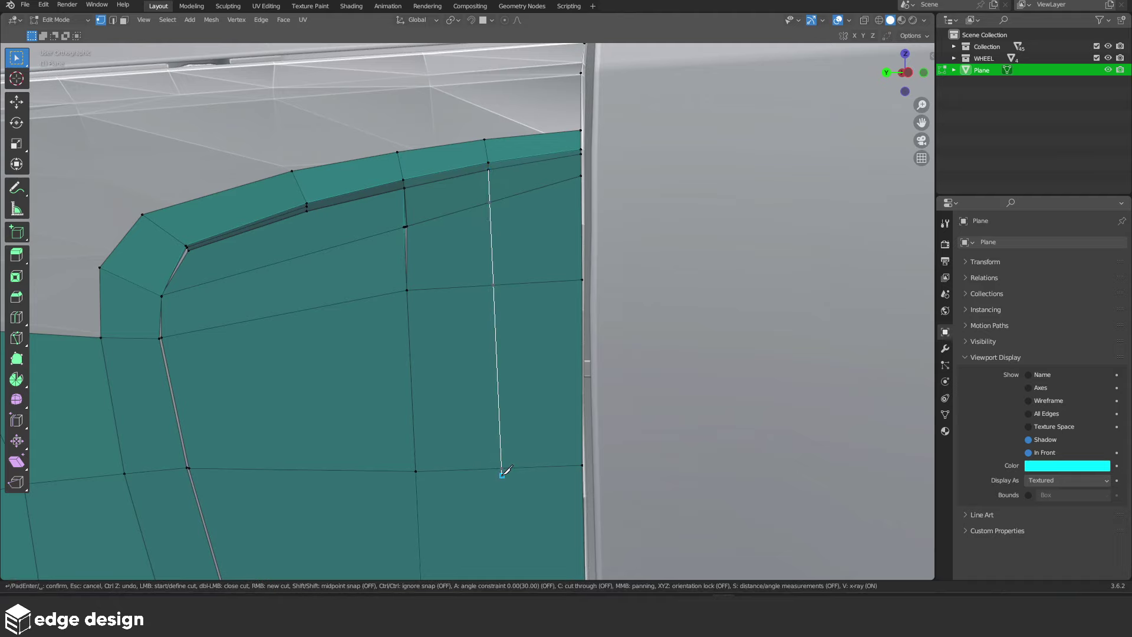
key("Return")
scroll(488, 281, "up", 3)
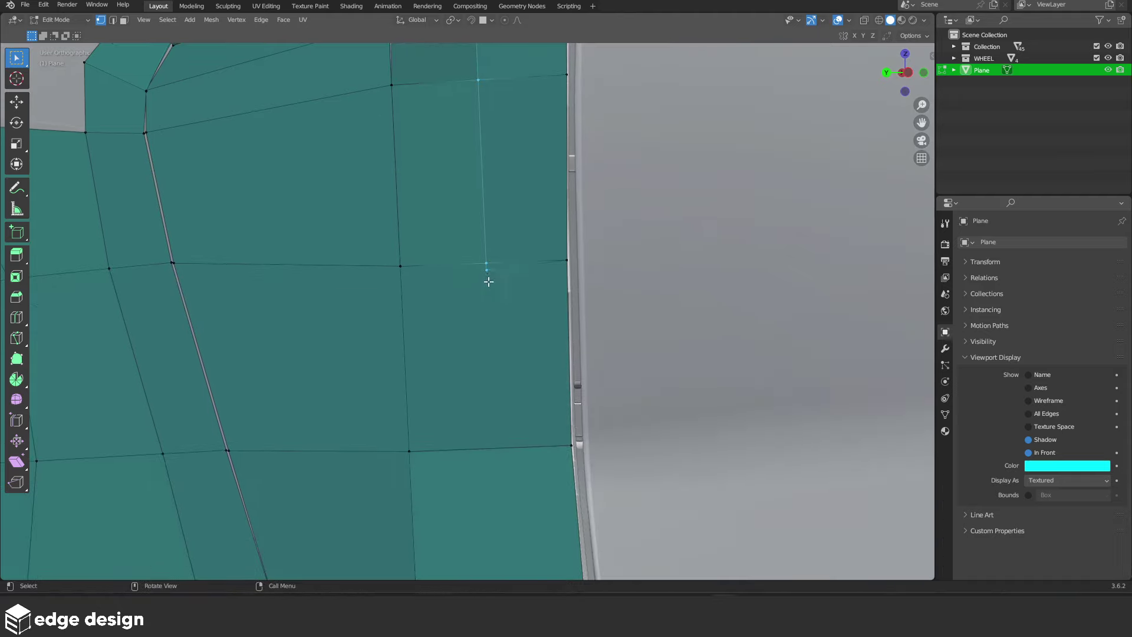
key("m")
left_click(516, 256)
scroll(517, 256, "down", 3)
Knife-cut a vertical edge down the teal intake panel
middle_click_drag(507, 365, 500, 253, "shift")
scroll(500, 253, "up", 1)
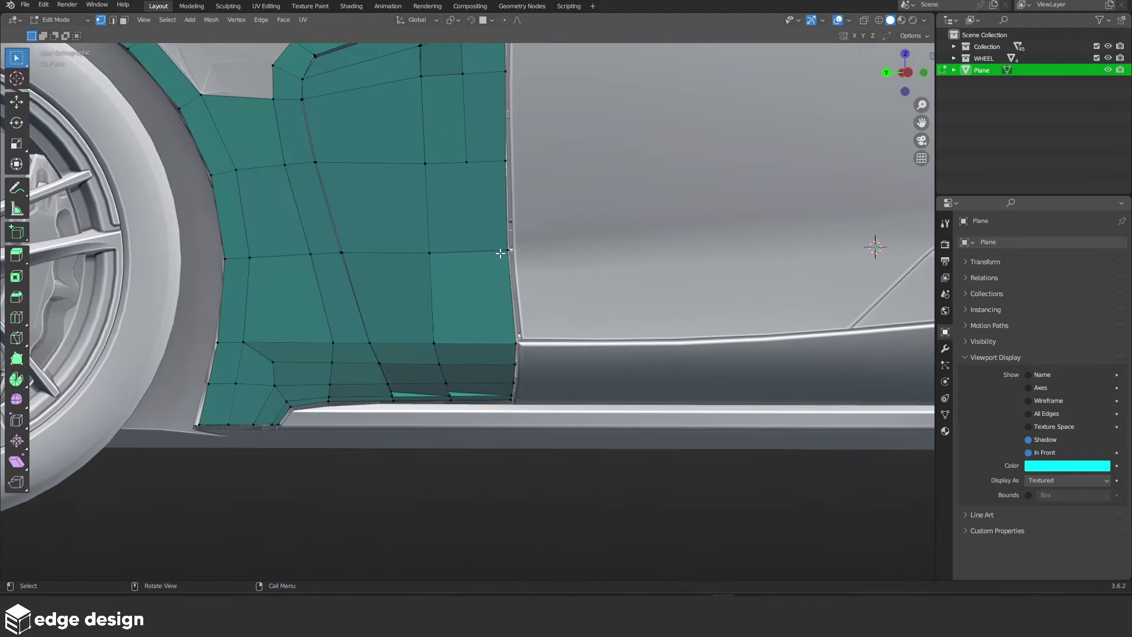
key("k")
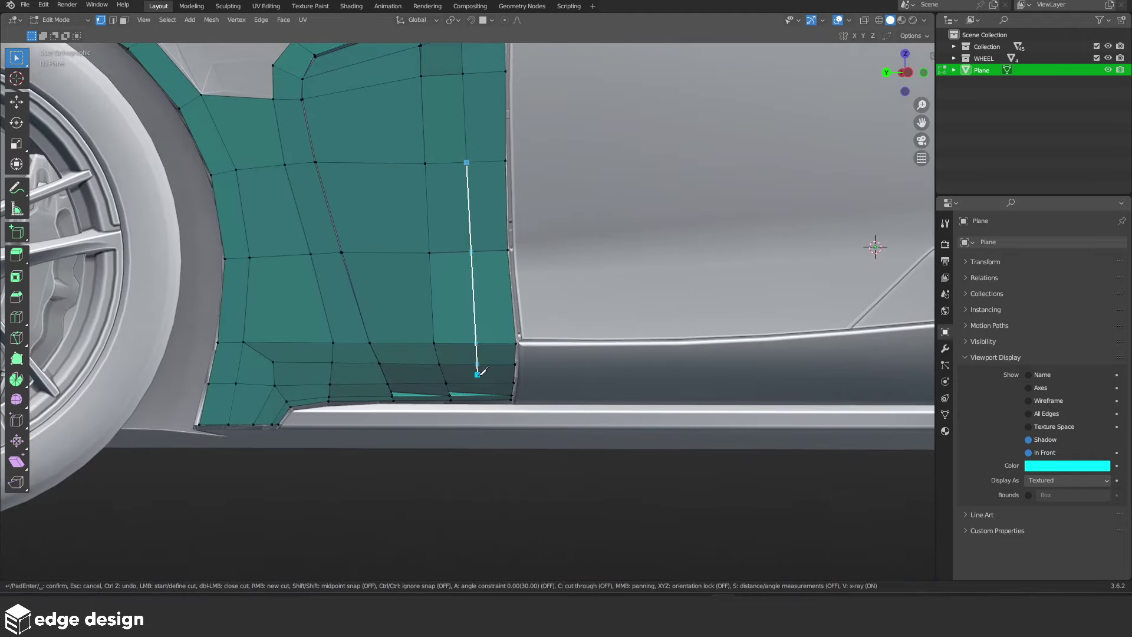
left_click(477, 383)
key("Return")
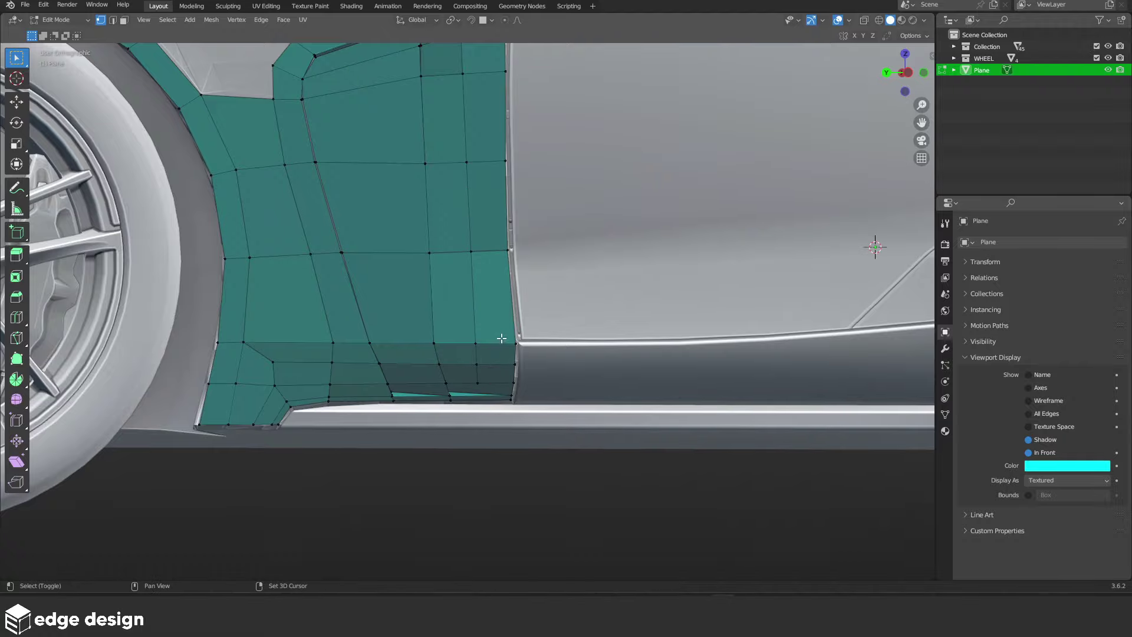
mouse_move(501, 338)
middle_mouse_down()
mouse_move(444, 283)
mouse_move(533, 347)
middle_mouse_up()
scroll(459, 291, "up", 4)
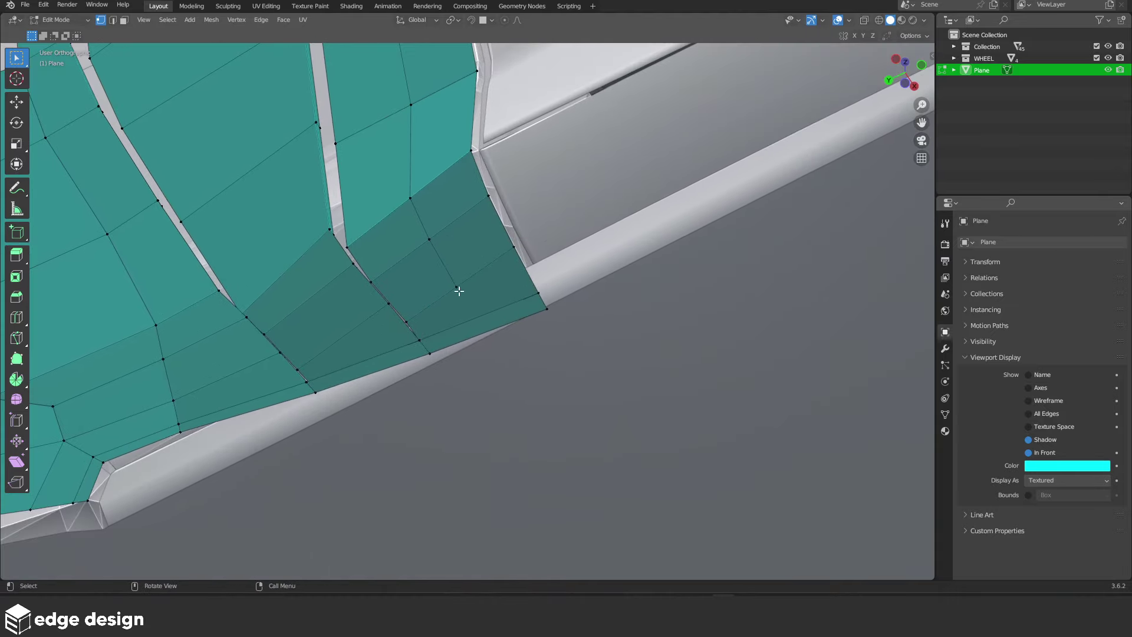
middle_click_drag(459, 291, 507, 356)
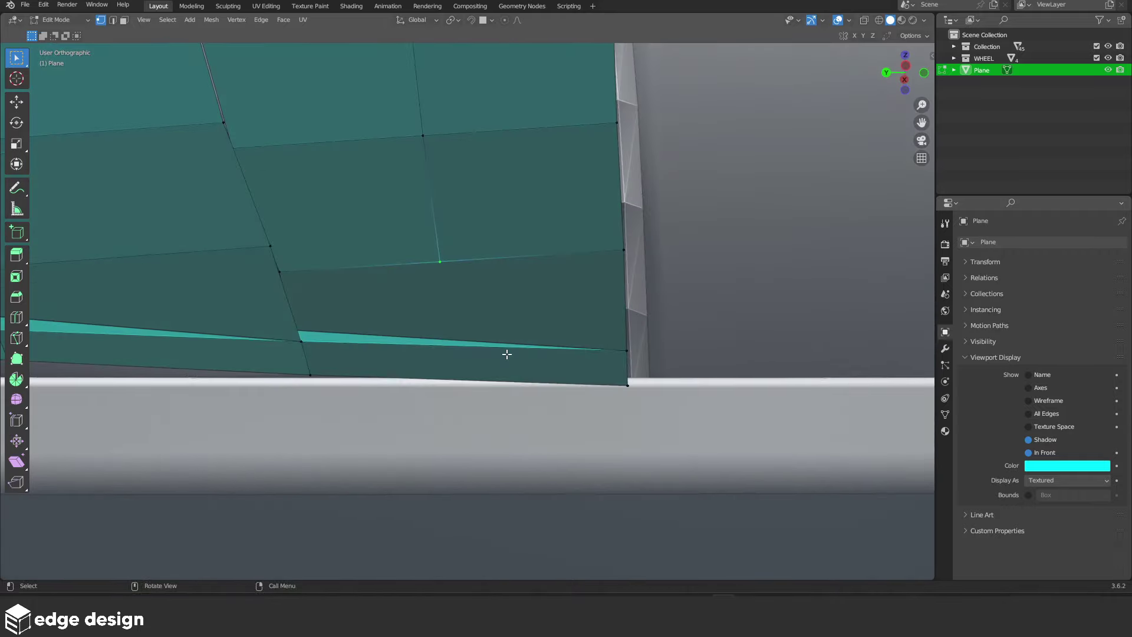
Cut another vertical edge down to the lower edge, then switch to a straight side view
key("k")
left_click(464, 444)
key("Return")
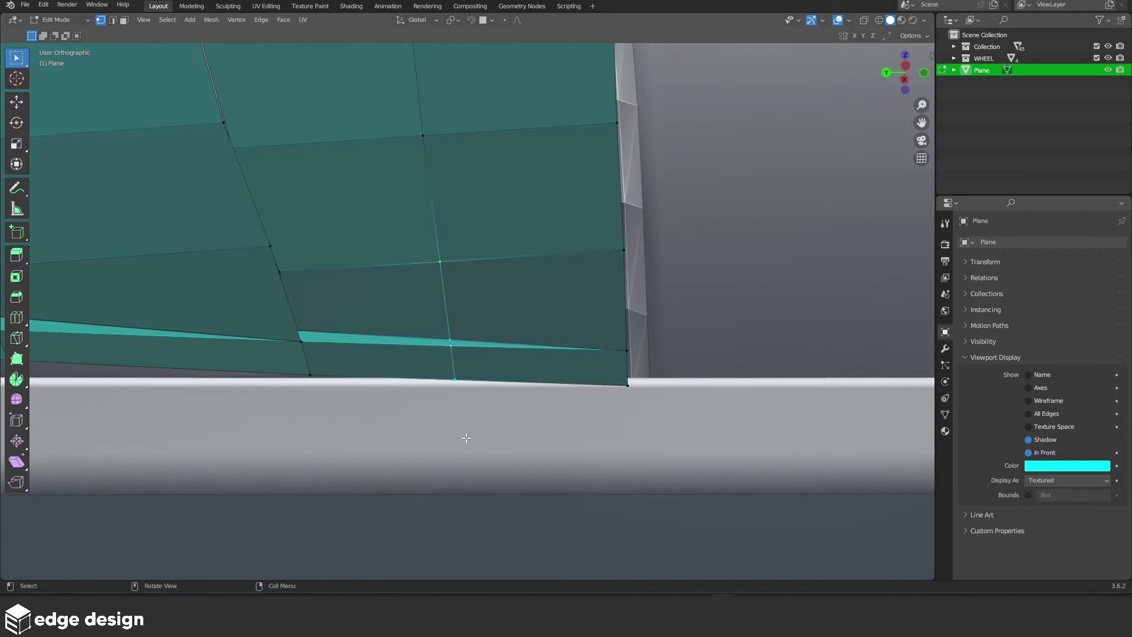
mouse_move(462, 357)
middle_mouse_down()
mouse_move(490, 391)
mouse_move(537, 352)
middle_mouse_up()
middle_click_drag(393, 341, 581, 344, "shift")
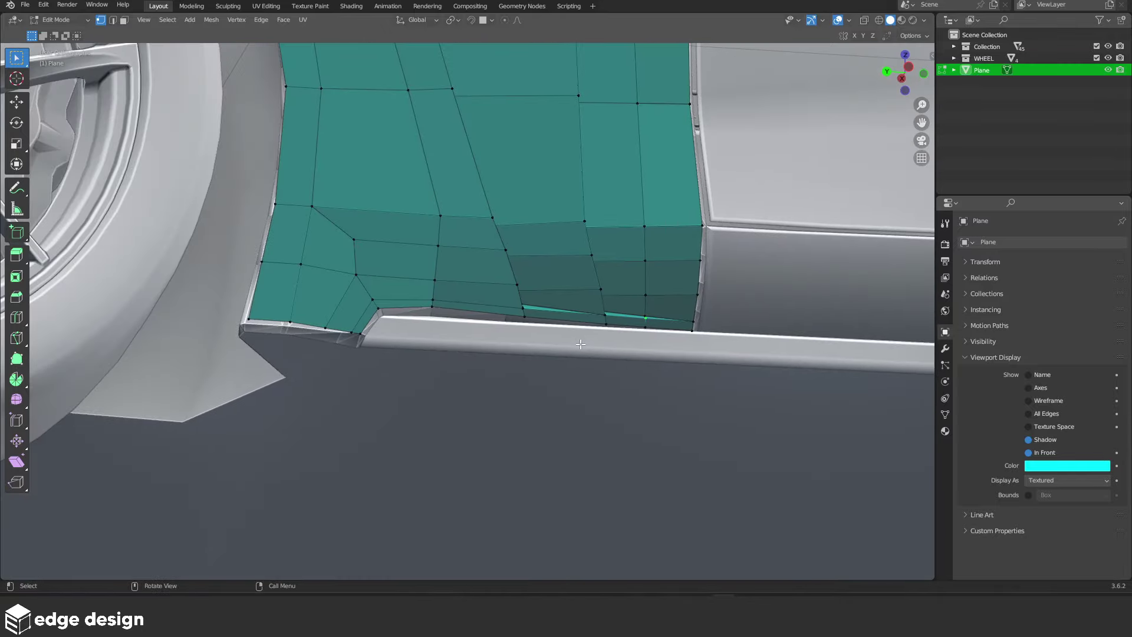
scroll(581, 344, "down", 5)
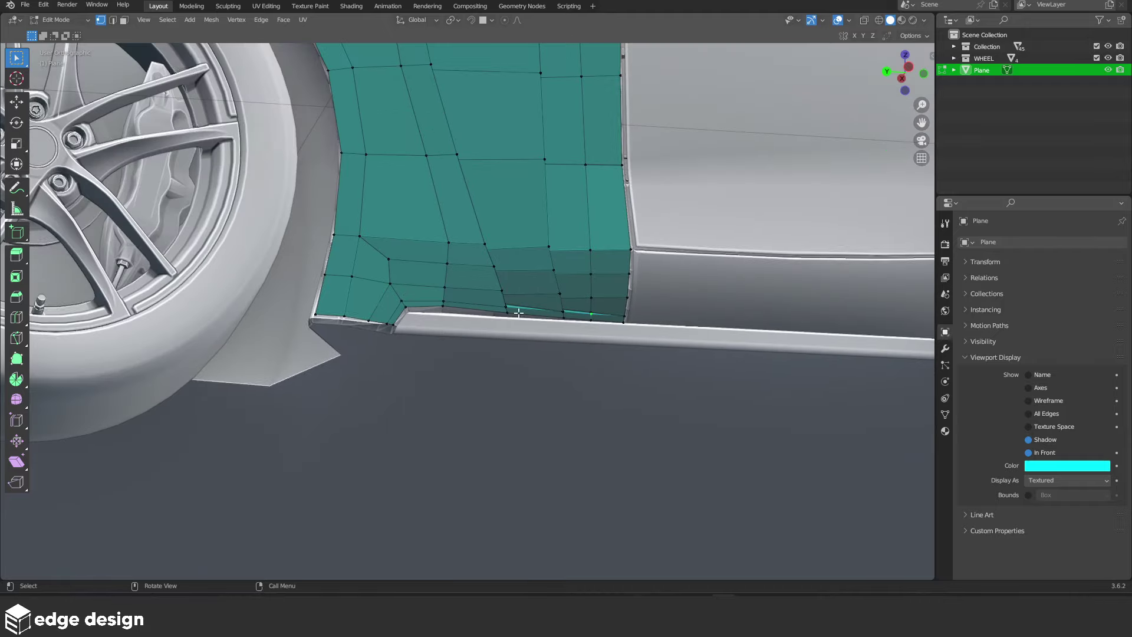
key("ctrl+KP_3")
Move the wheel-arch edge path along the X axis
left_click(364, 205, "ctrl")
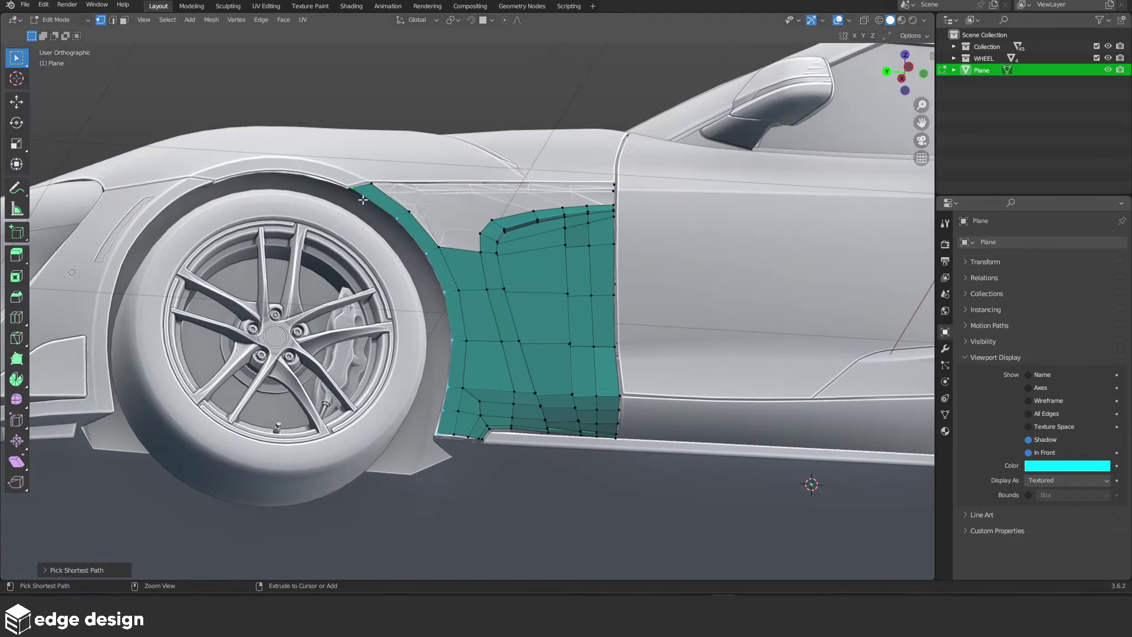
scroll(545, 267, "up", 1)
scroll(488, 308, "up", 1)
scroll(612, 299, "up", 1)
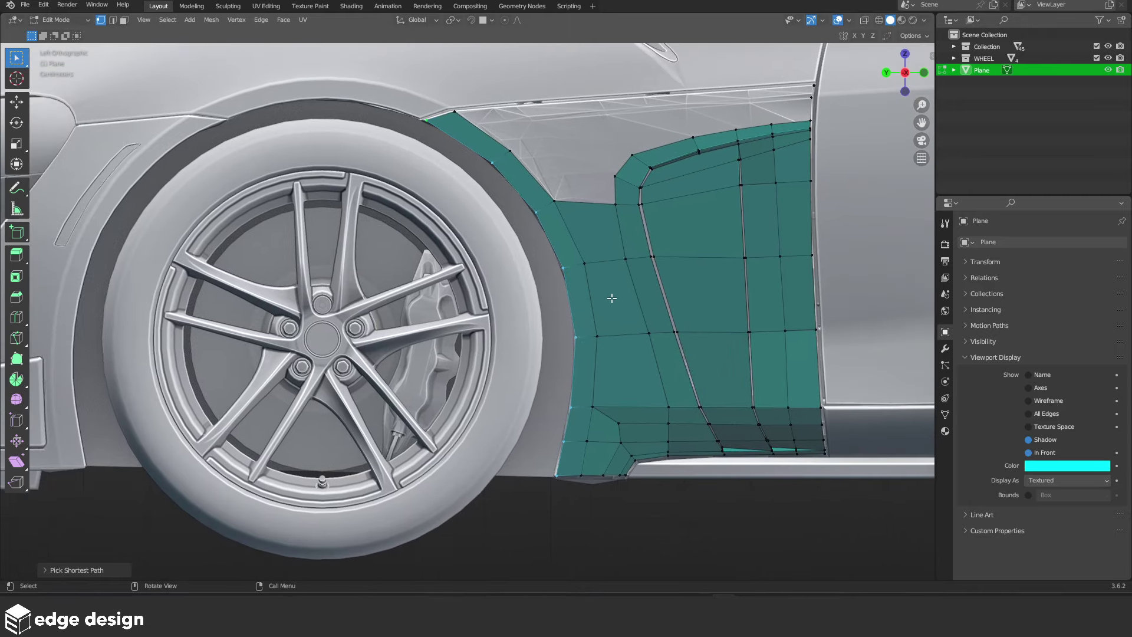
scroll(622, 295, "up", 1)
middle_click_drag(672, 291, 728, 302)
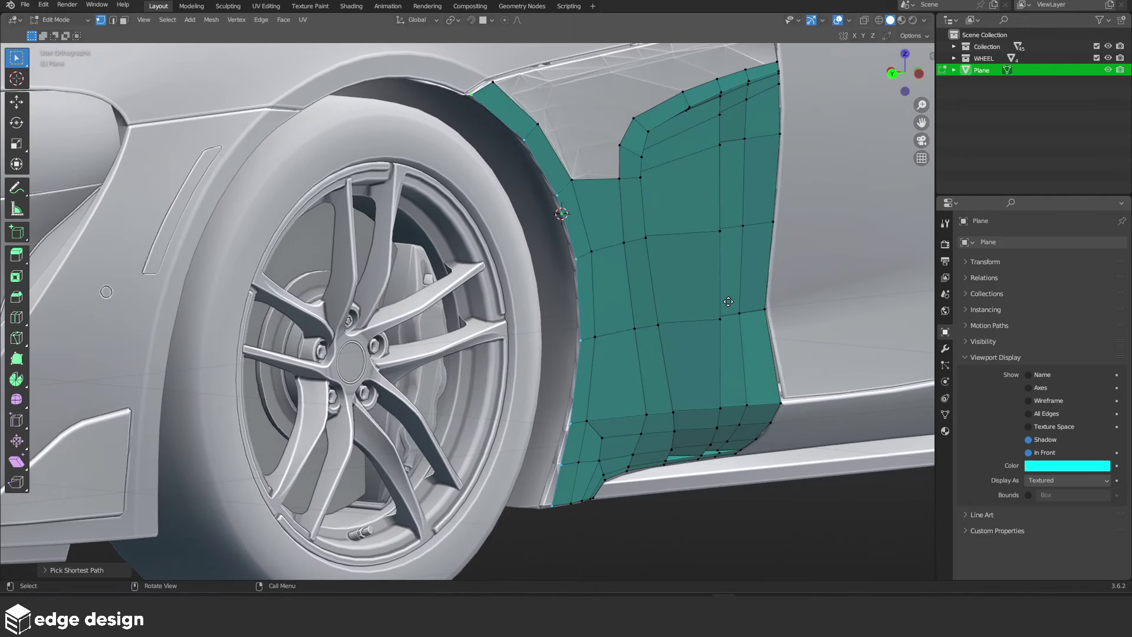
key("g")
key("x")
left_click(719, 302)
key("alt+a")
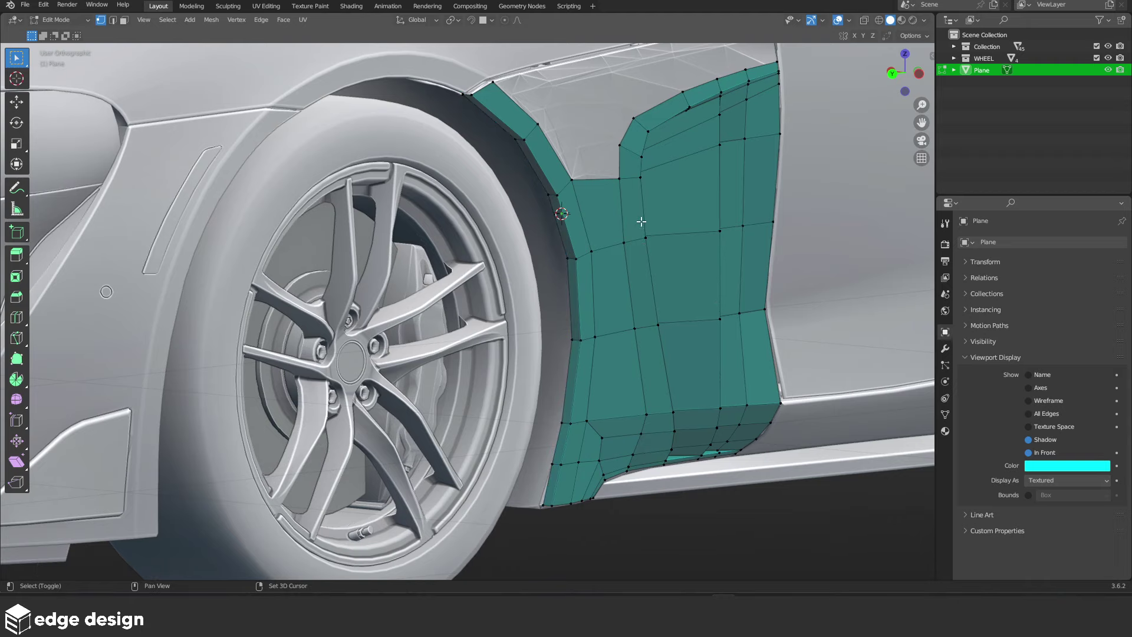
Pull a vertex up to the bonnet crease and fill a face with the neighbouring rim vertex
mouse_move(631, 195)
middle_mouse_down("shift")
mouse_move(559, 331)
mouse_move(626, 352)
middle_mouse_up("shift")
scroll(602, 283, "up", 2)
scroll(767, 315, "up", 1)
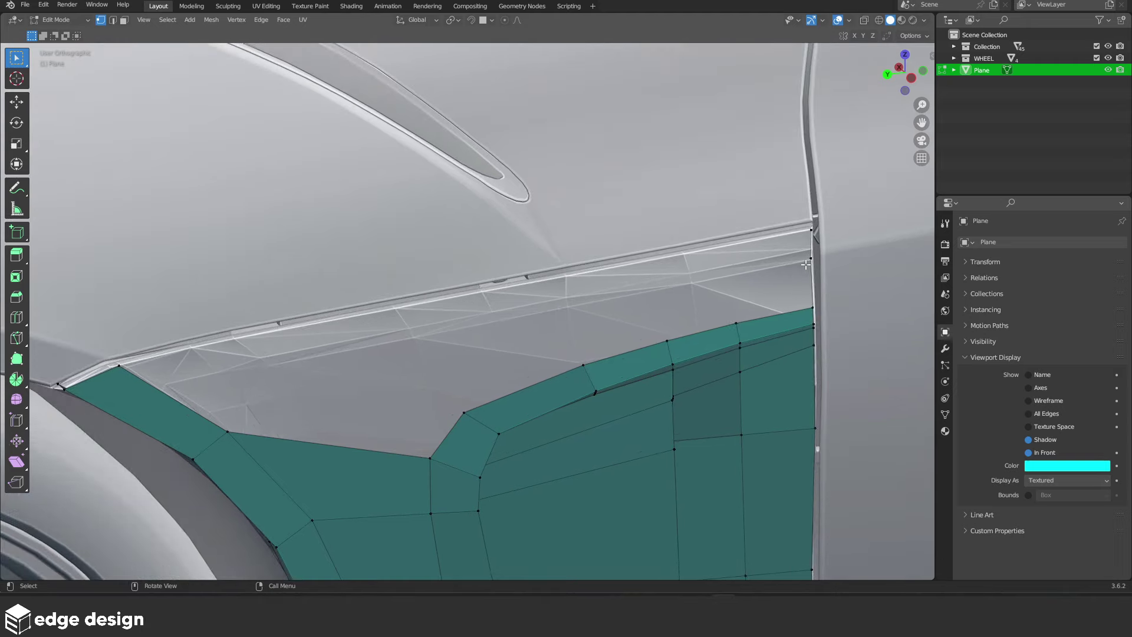
key("g")
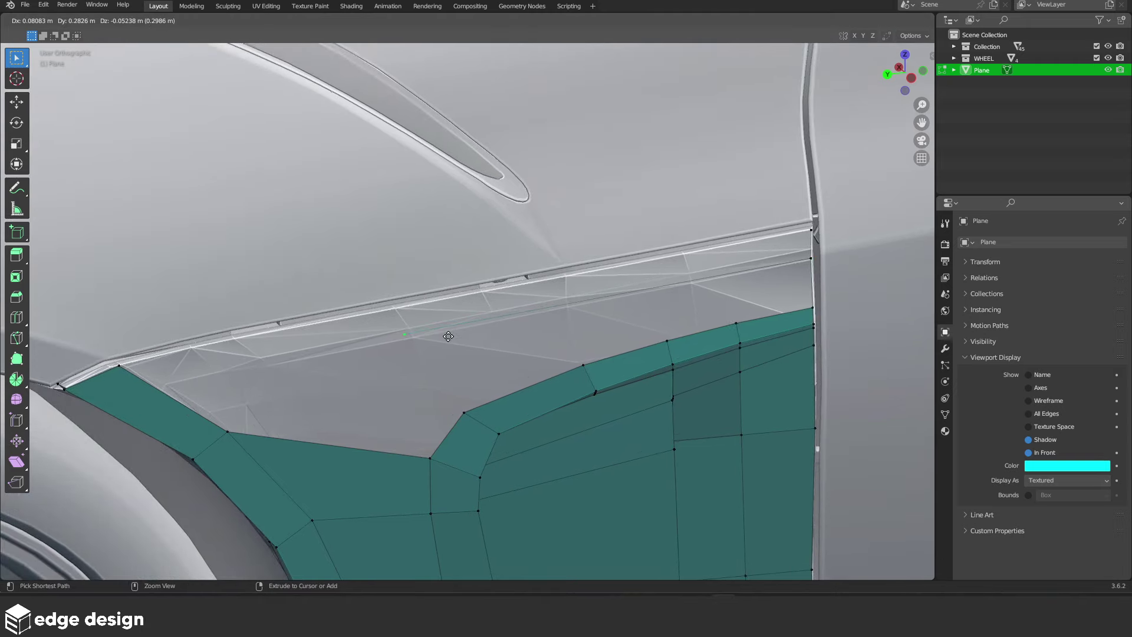
left_click(451, 338)
middle_click_drag(451, 338, 527, 369)
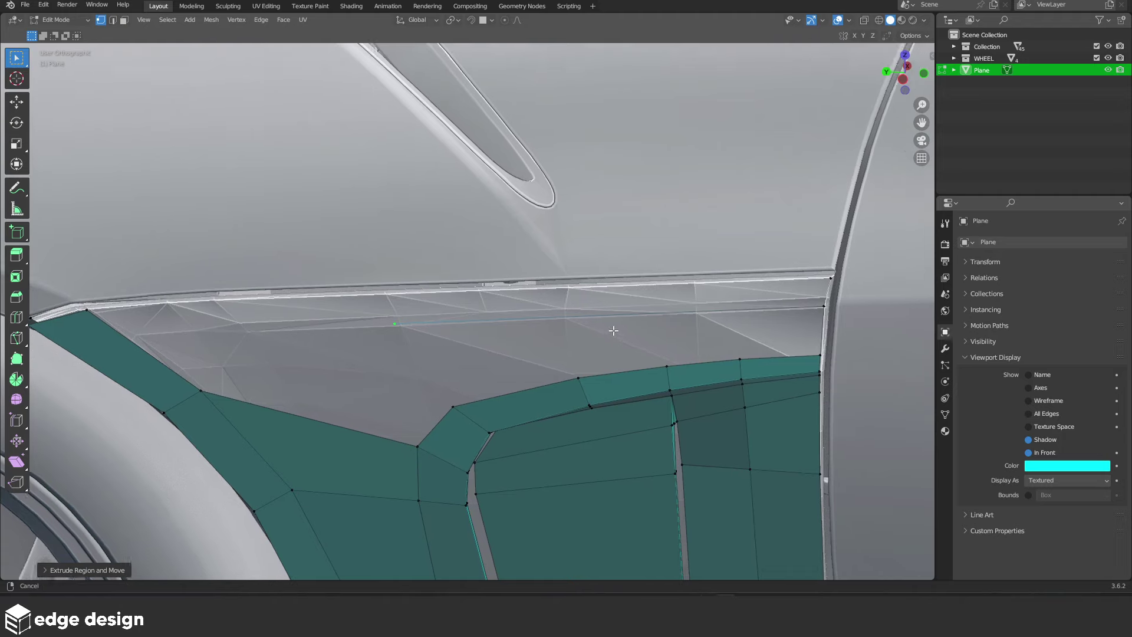
left_click(415, 381)
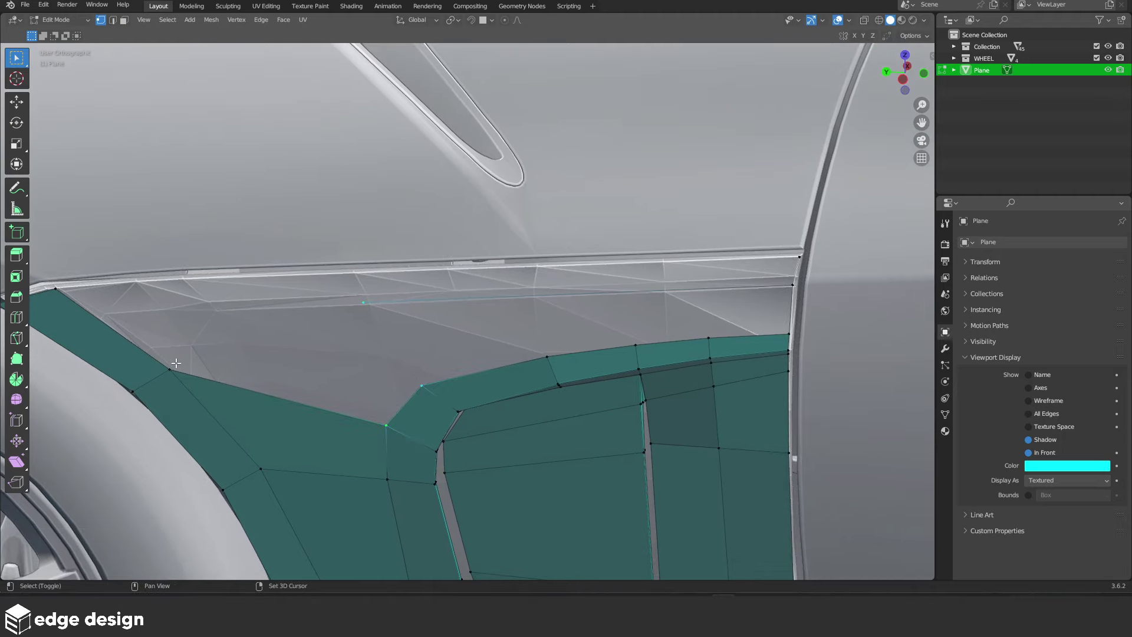
key("f")
Add two edge loops and fill the faces and triangular gaps along the upper edge
middle_click_drag(293, 352, 152, 348, "shift")
key("ctrl+r")
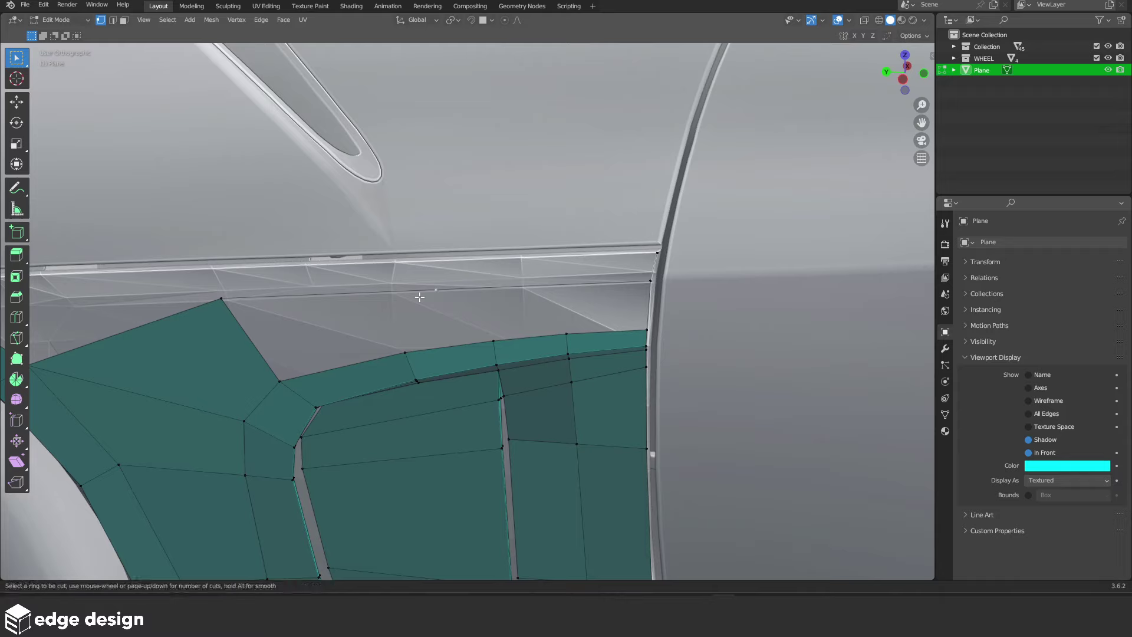
left_click(419, 296)
middle_click_drag(447, 290, 458, 278)
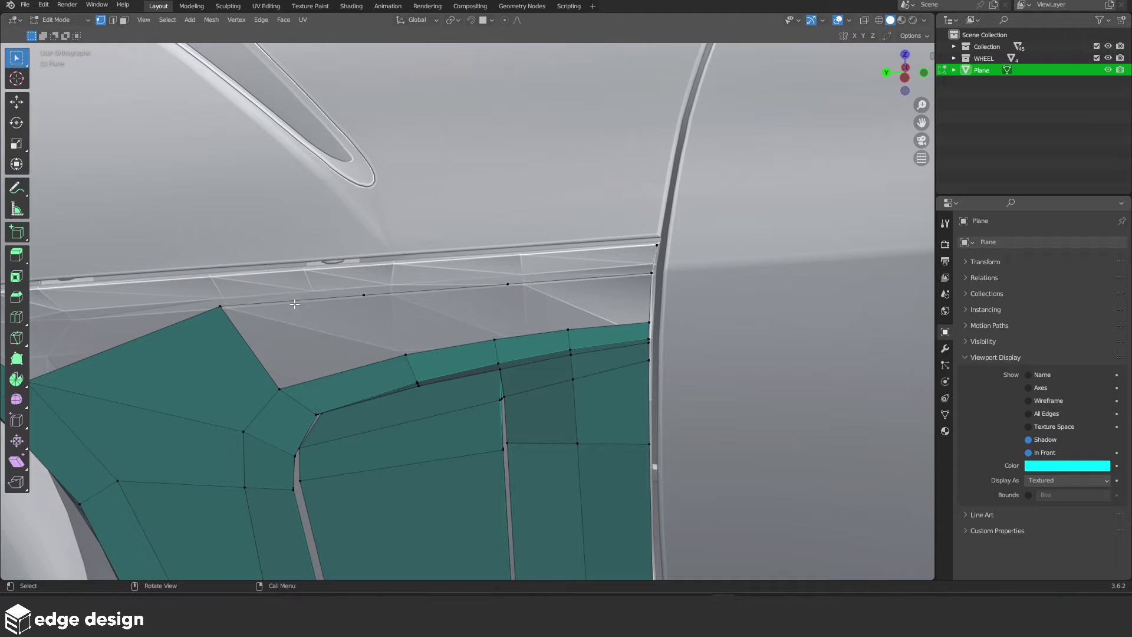
key("f")
key("f")
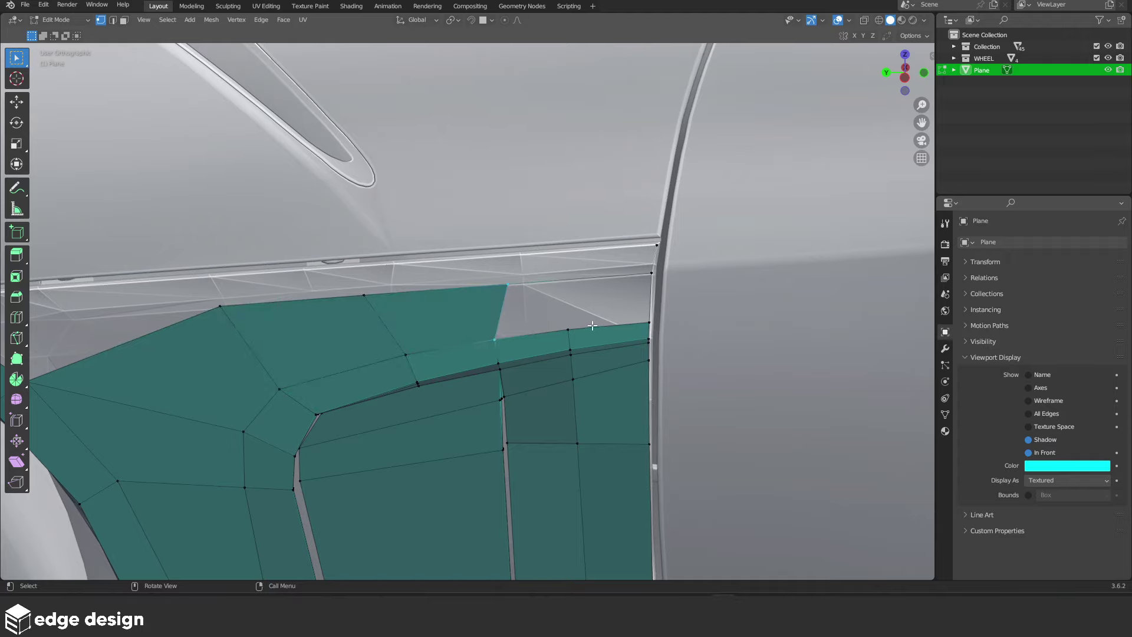
key("f")
key("f")
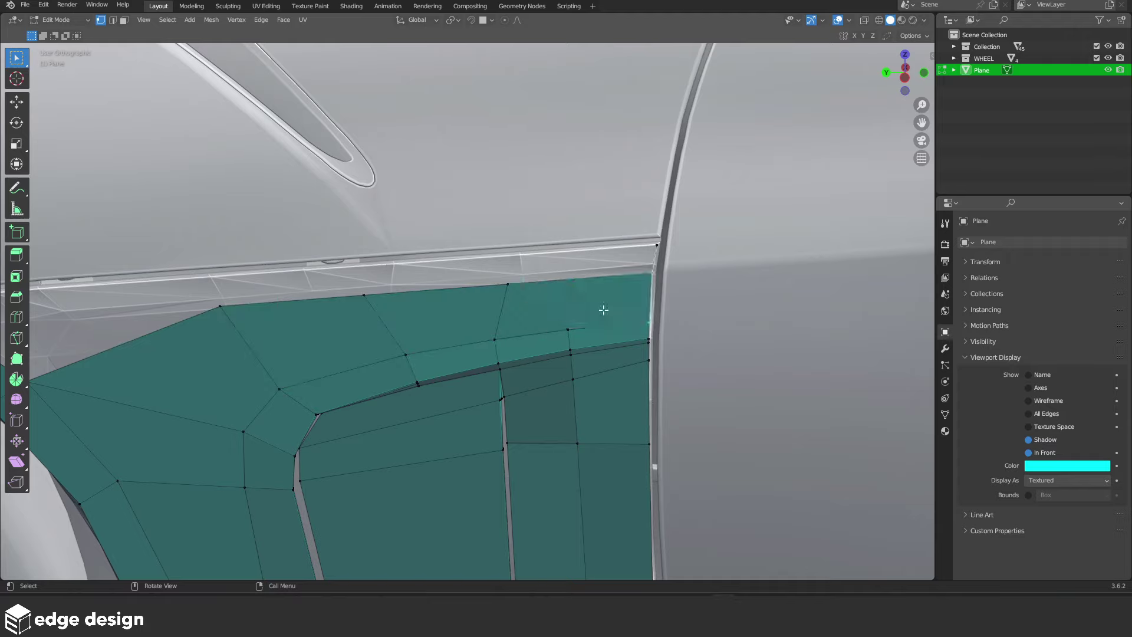
key("a")
key("alt+a")
Slide a vertex along the upper edge, add a centred edge loop, and fill the corner gap
key("g")
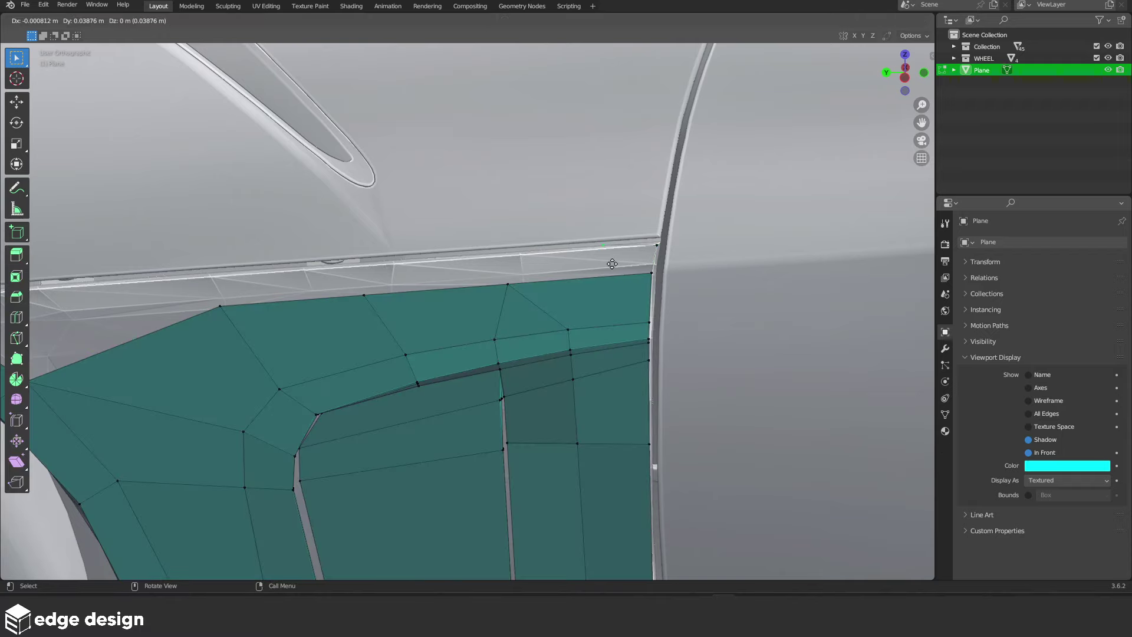
left_click(260, 295)
key("ctrl+r")
left_click(410, 253)
right_click(410, 253)
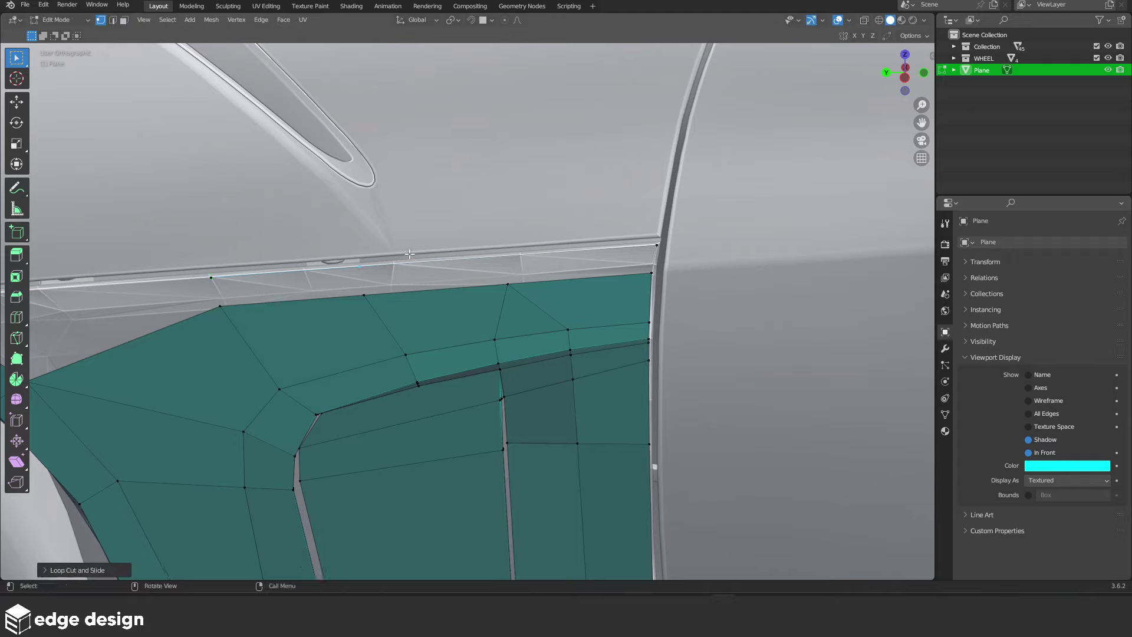
key("g")
left_click(410, 254)
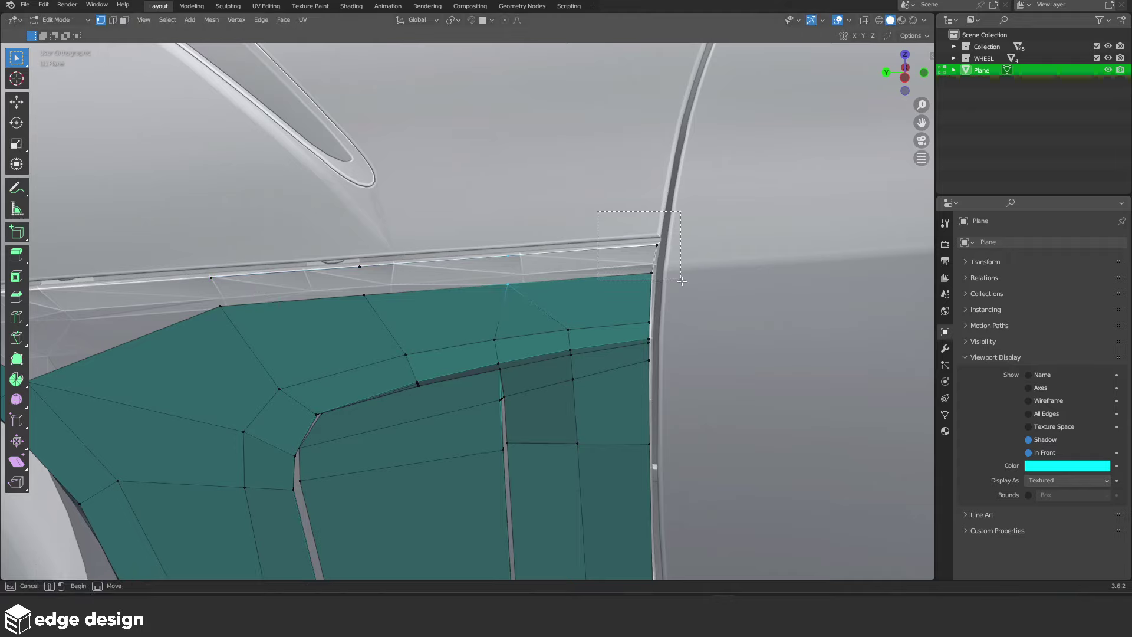
key("f")
scroll(531, 311, "down", 3)
Delete an edge by the arch, extrude a vertex to the top edge, and fill a quad
key("f")
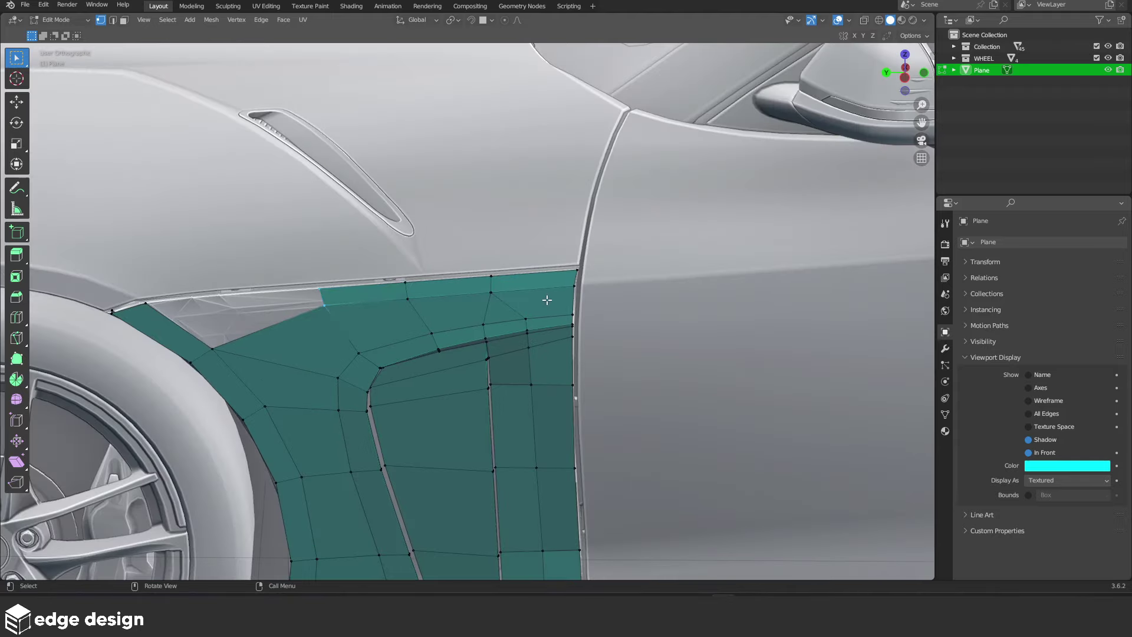
middle_click_drag(546, 298, 473, 287, "shift")
scroll(473, 288, "up", 4)
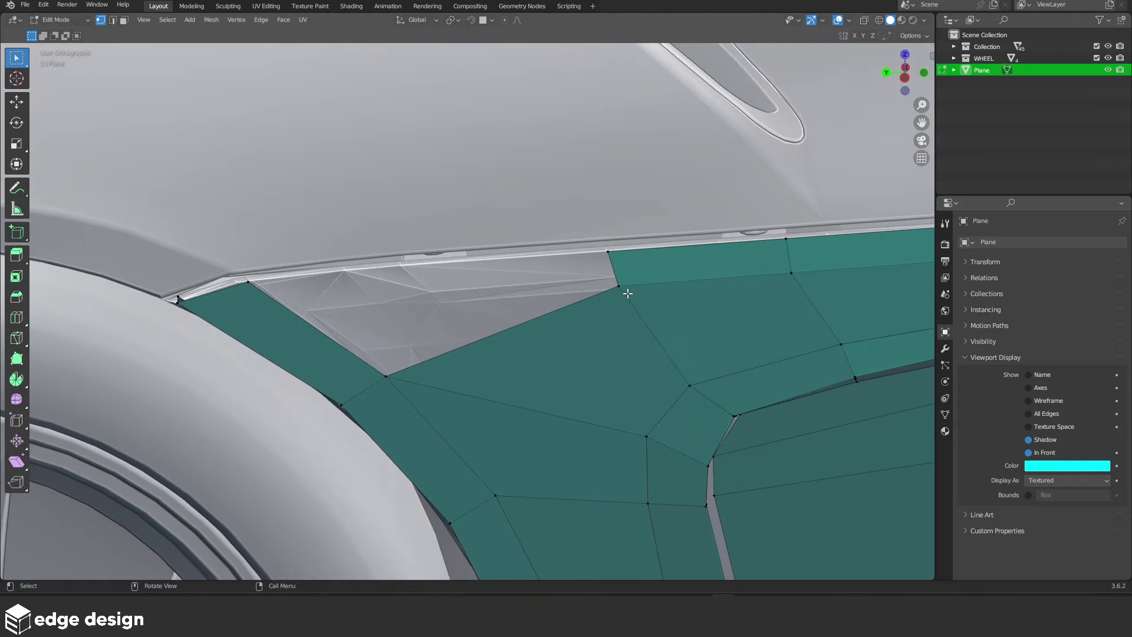
key("x")
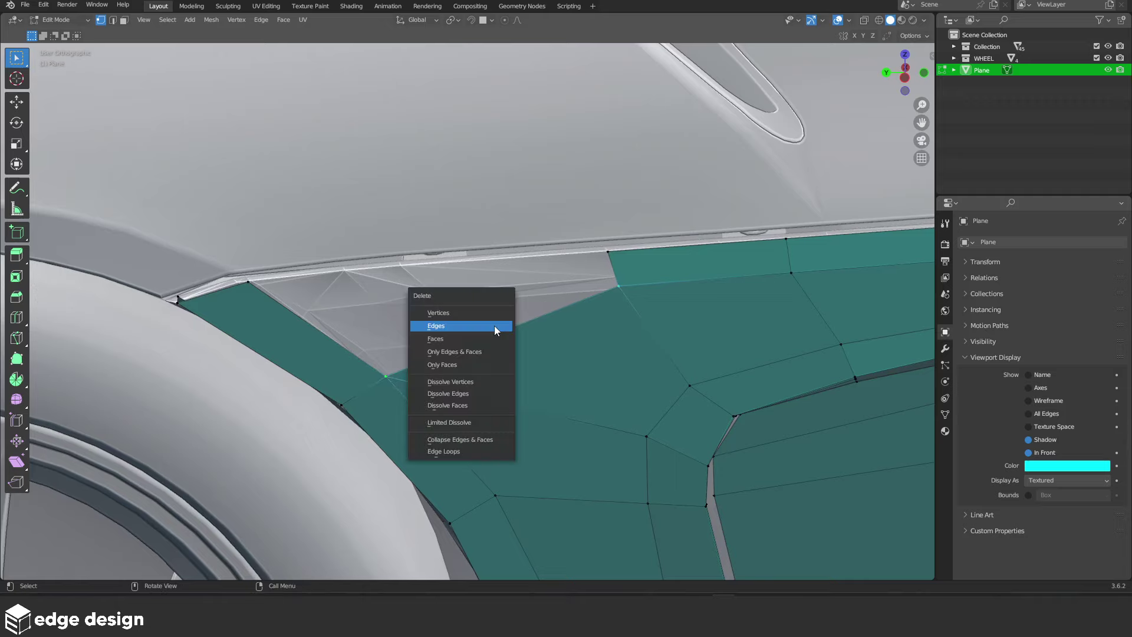
left_click(501, 326)
key("g")
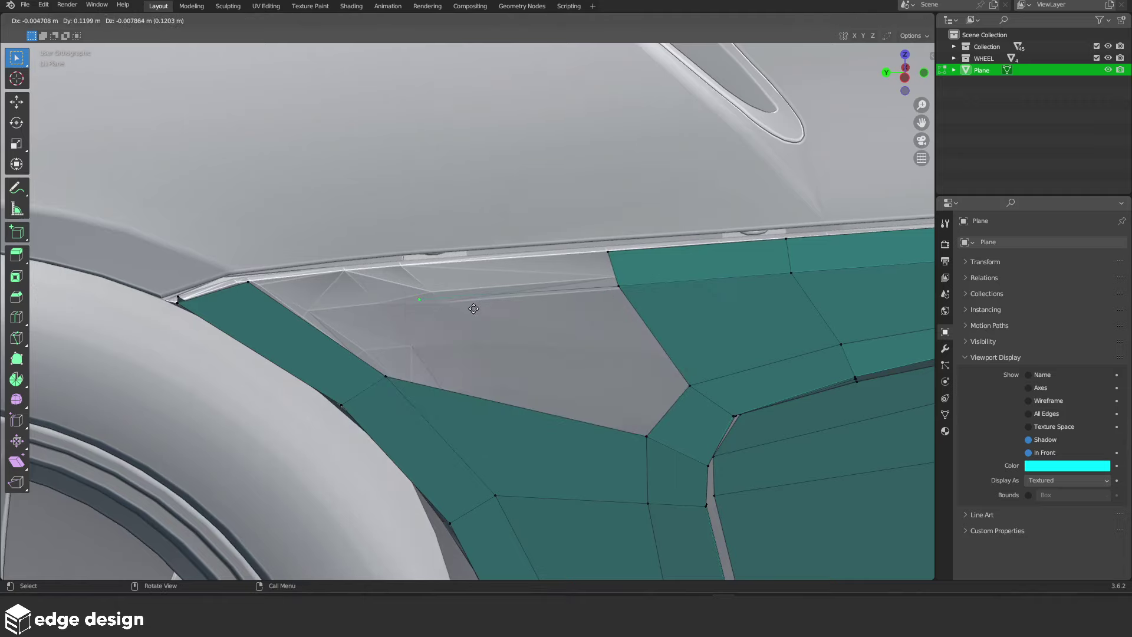
left_click(427, 272)
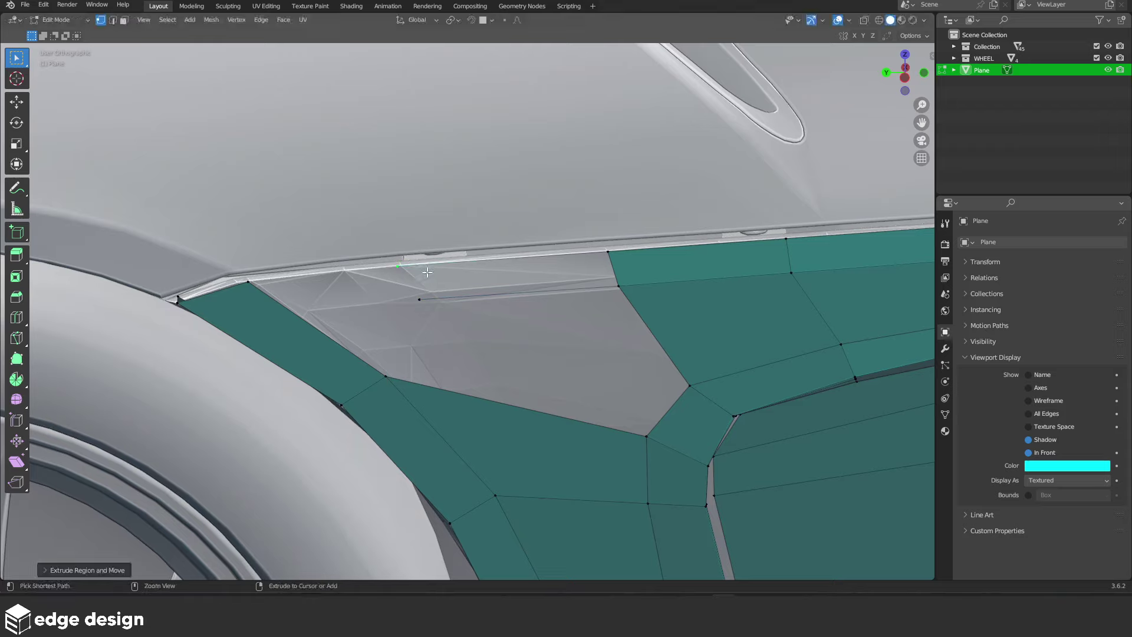
key("f")
Loop-cut the arch strip, fill the remaining hole, and return to object mode
middle_click_drag(427, 303, 342, 328)
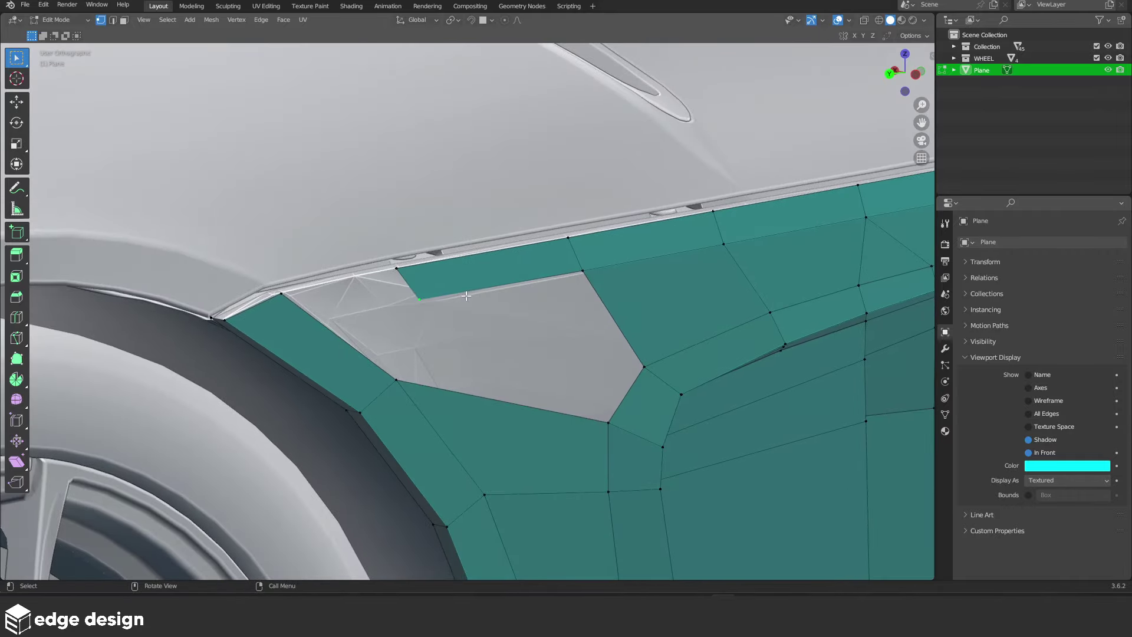
key("ctrl+r")
left_click(342, 327)
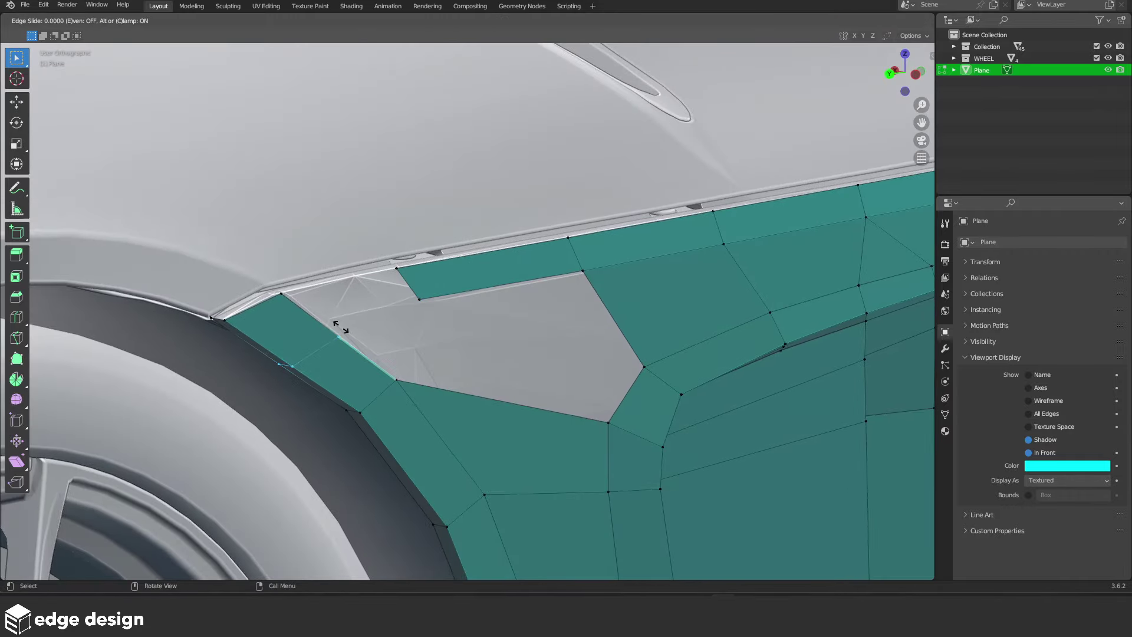
left_click(325, 314)
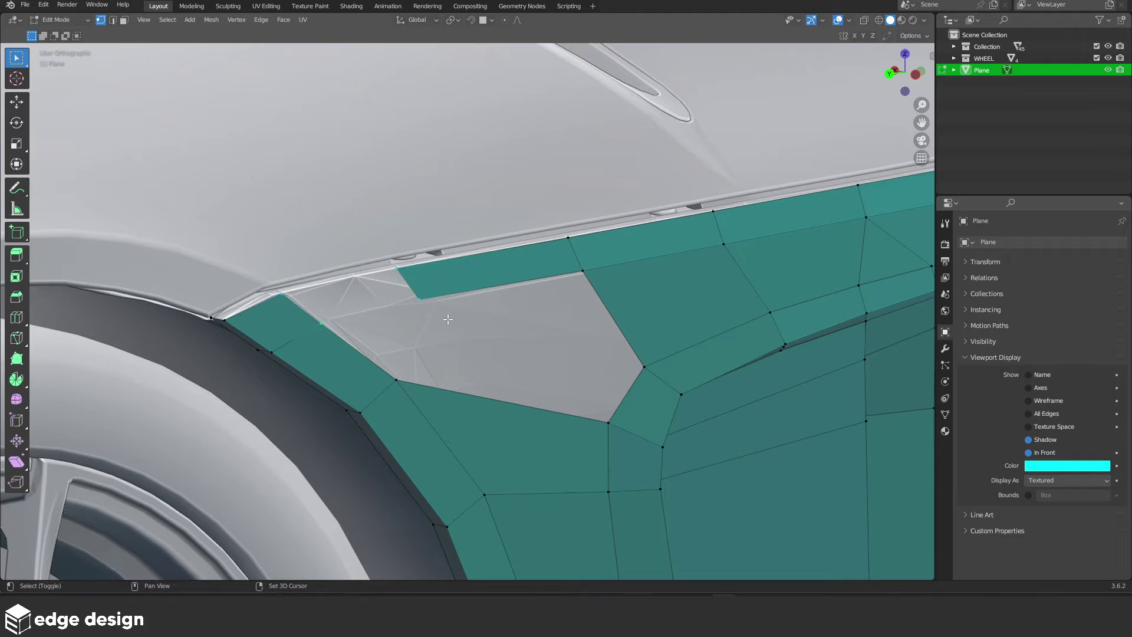
key("f")
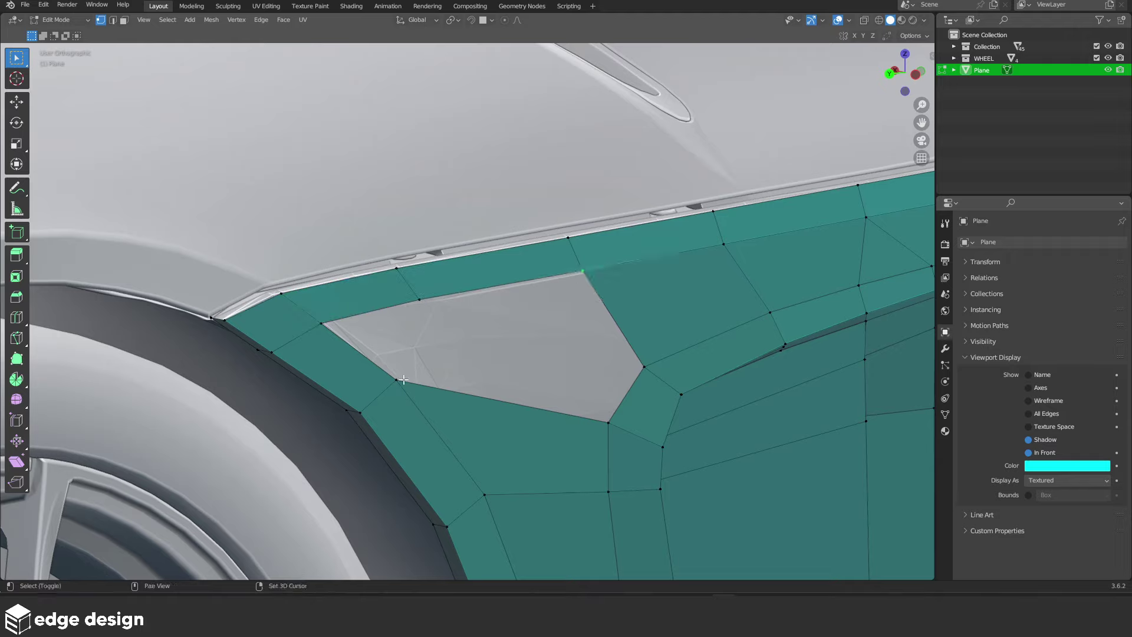
key("f")
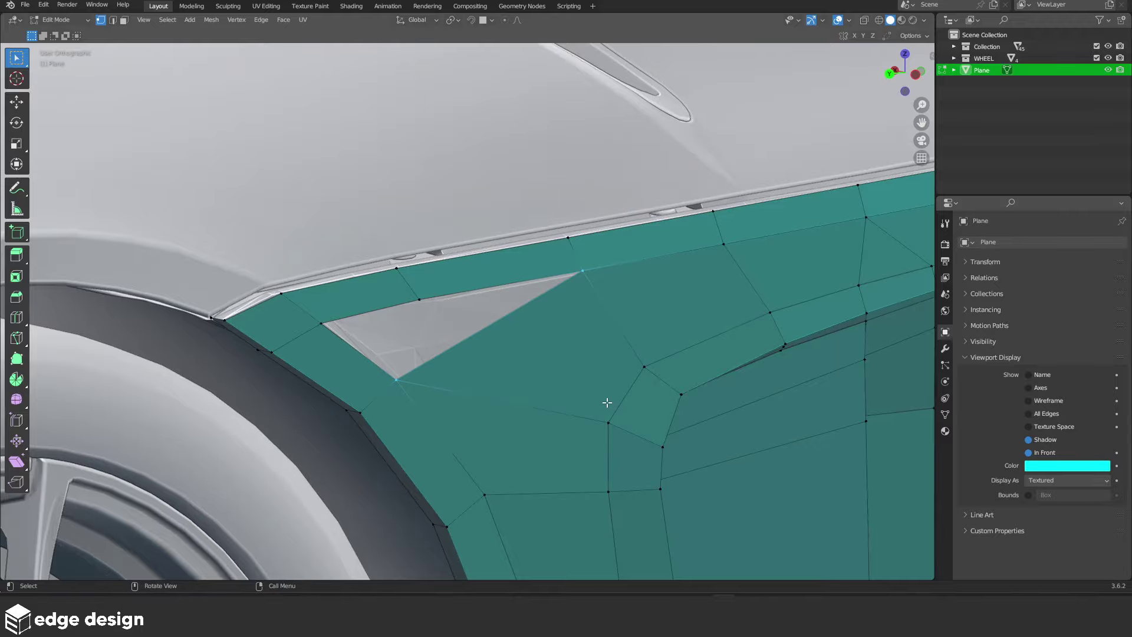
key("f")
key("Tab")
scroll(572, 379, "down", 5)
Select the teal fender Plane and enter Edit Mode, viewing along the fender
scroll(571, 377, "down", 3)
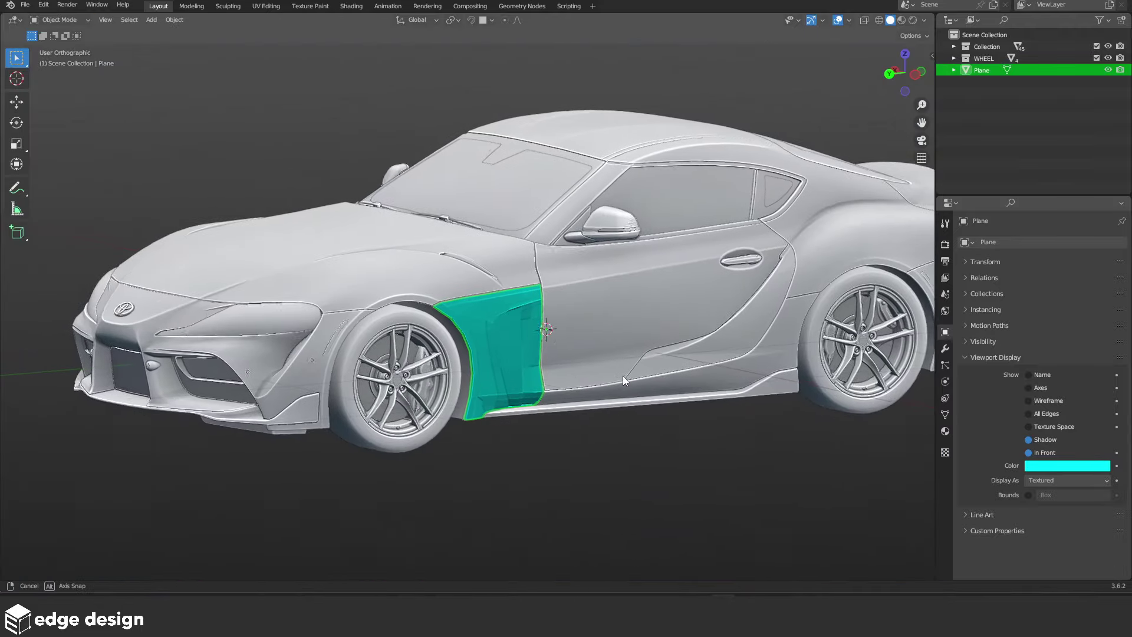
scroll(623, 376, "up", 3)
scroll(519, 364, "up", 3)
mouse_move(538, 363)
middle_mouse_down()
mouse_move(482, 401)
mouse_move(500, 351)
middle_mouse_up()
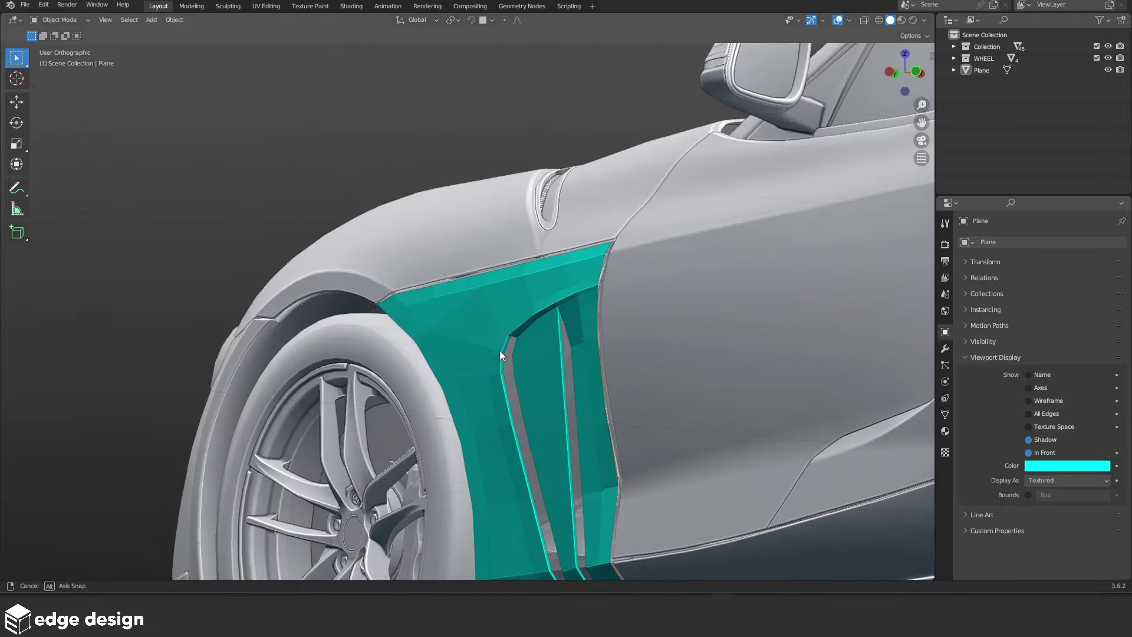
scroll(500, 351, "up", 3)
scroll(604, 346, "up", 2)
left_click(502, 327)
scroll(466, 332, "down", 3, "ctrl")
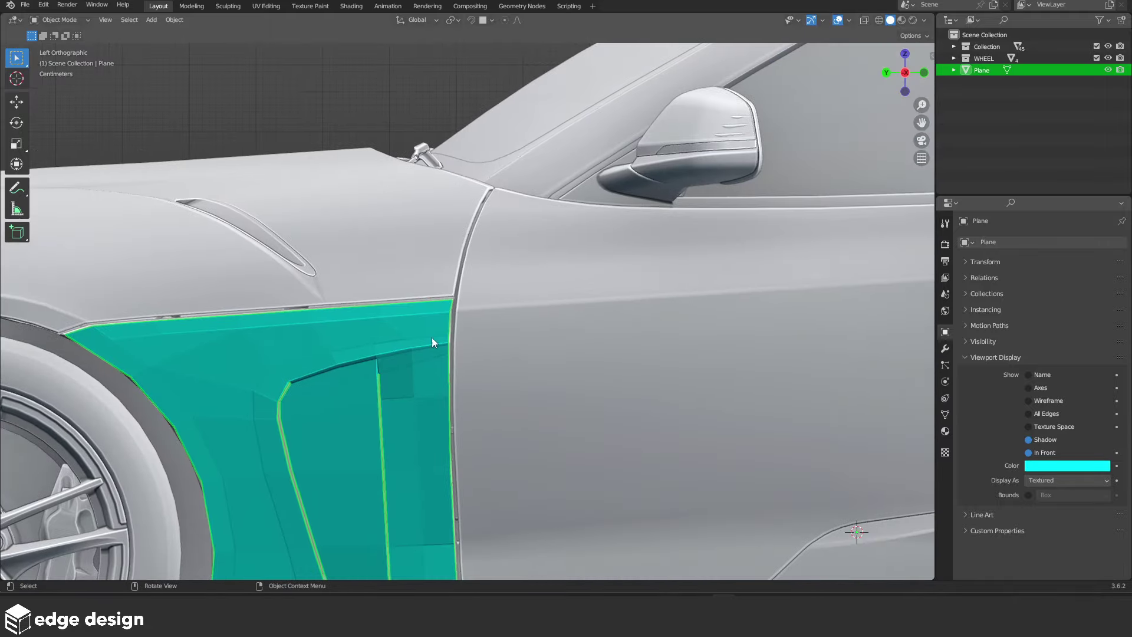
key("Tab")
scroll(473, 328, "up", 5)
Move the corner vertex onto the door seam and a top-edge vertex onto the body line
left_click_drag(404, 267, 474, 318)
key("g")
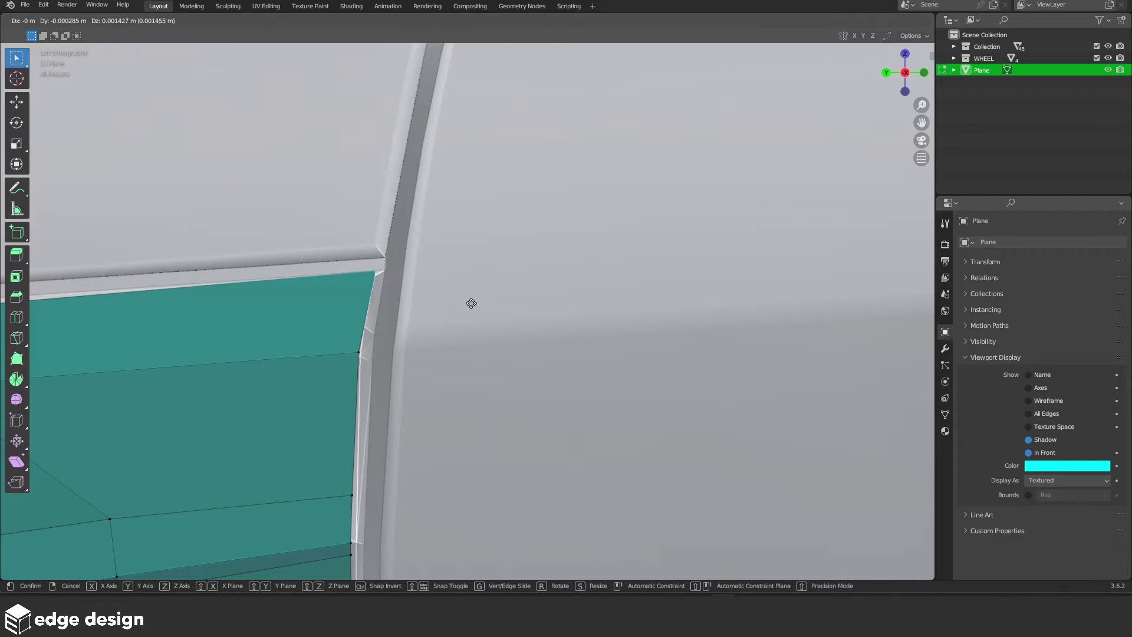
left_click(467, 304)
scroll(461, 284, "down", 1)
scroll(461, 285, "down", 5, "ctrl")
scroll(680, 277, "up", 3)
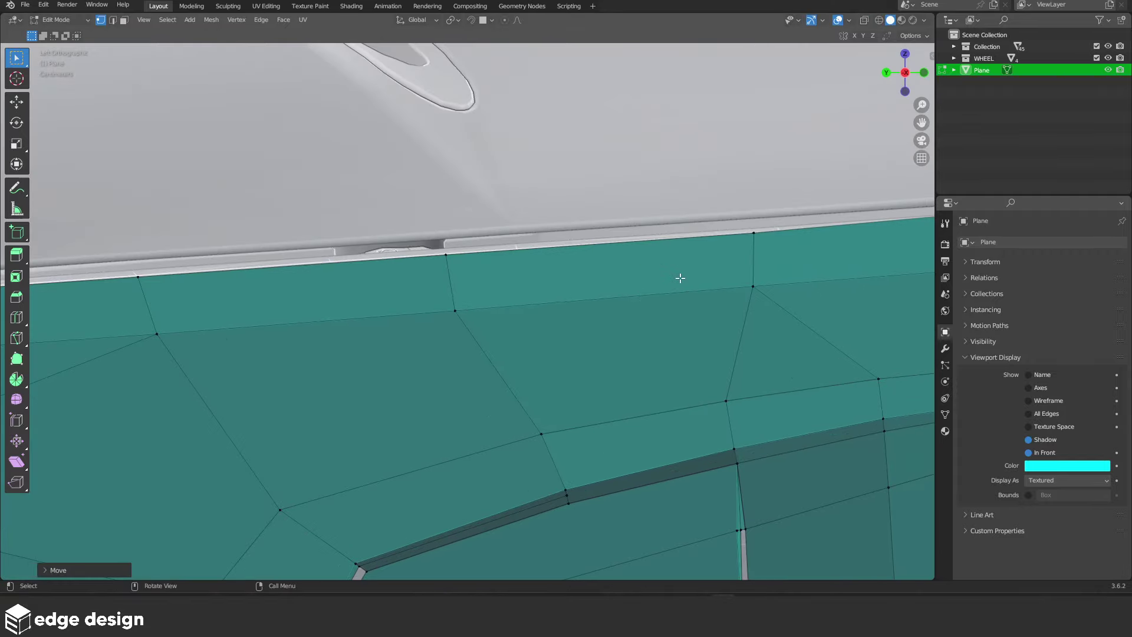
left_click(754, 233)
key("g")
left_click(796, 239)
Pull two more top-edge vertices and a wheel-arch vertex onto the body's panel edges
left_click(465, 256)
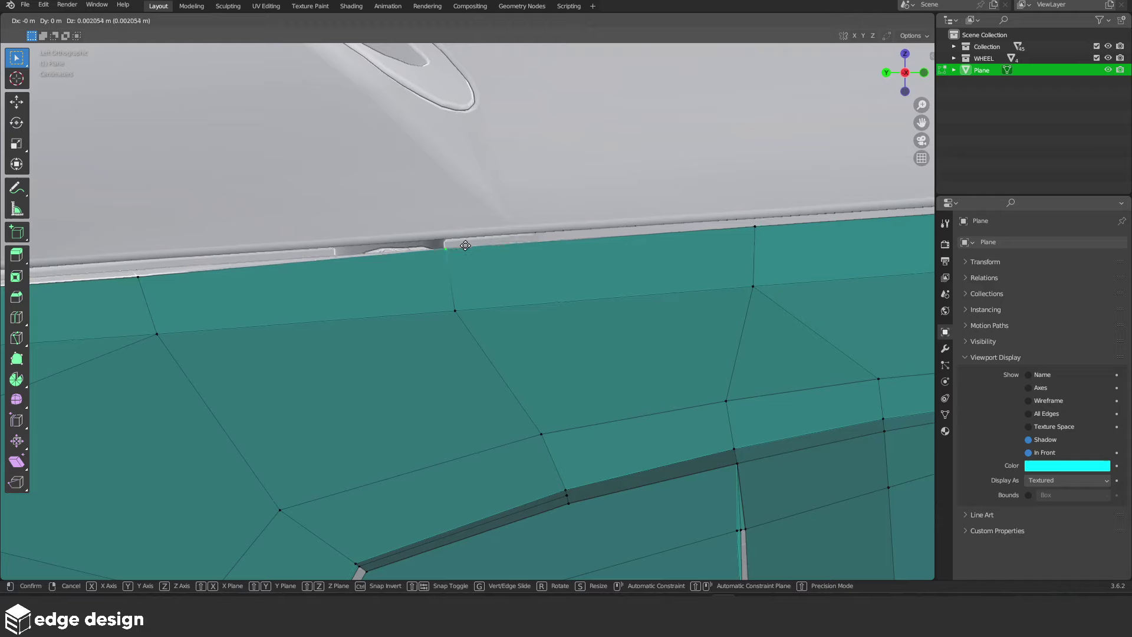
key("g")
scroll(346, 261, "down", 5, "ctrl")
left_click(694, 244)
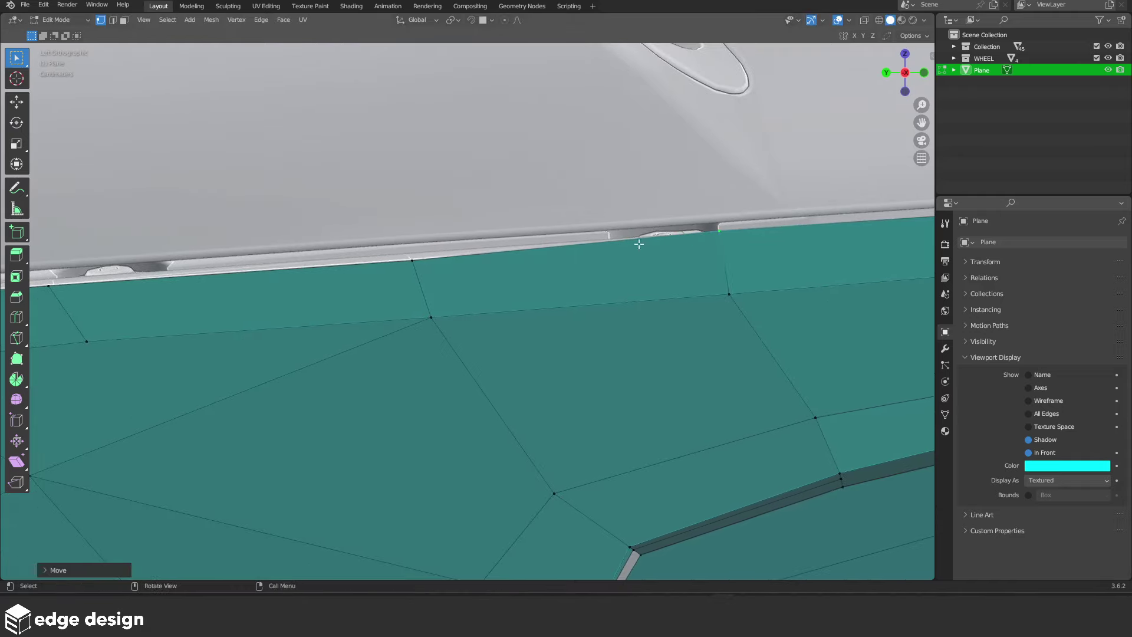
left_click(411, 260)
key("g")
left_click(339, 258)
scroll(340, 258, "down", 6, "ctrl")
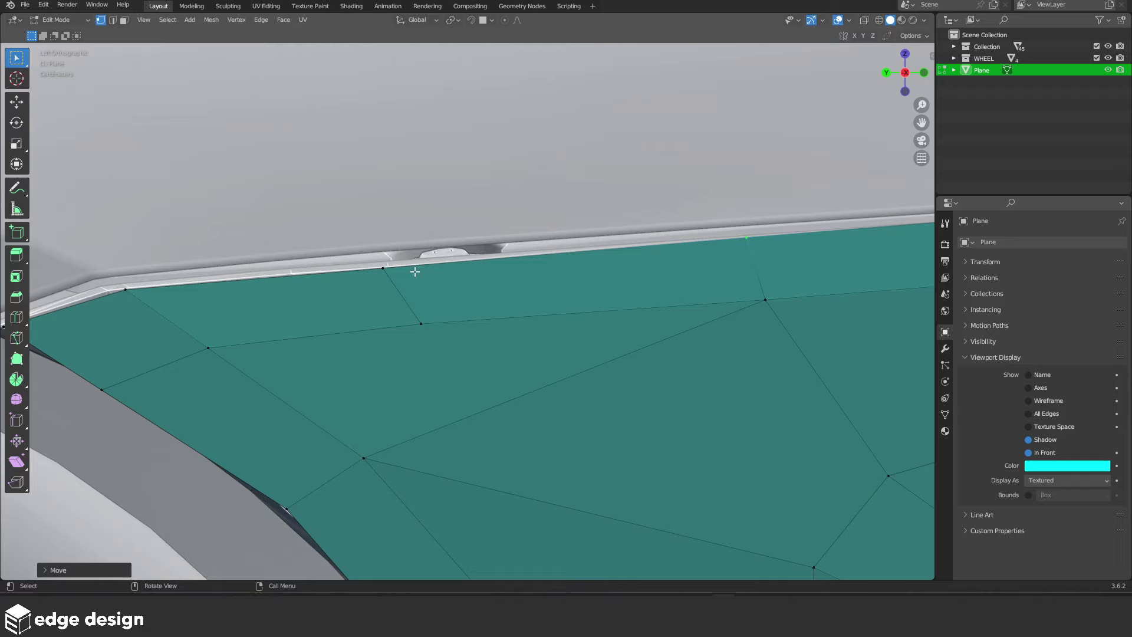
left_click(126, 289)
key("g")
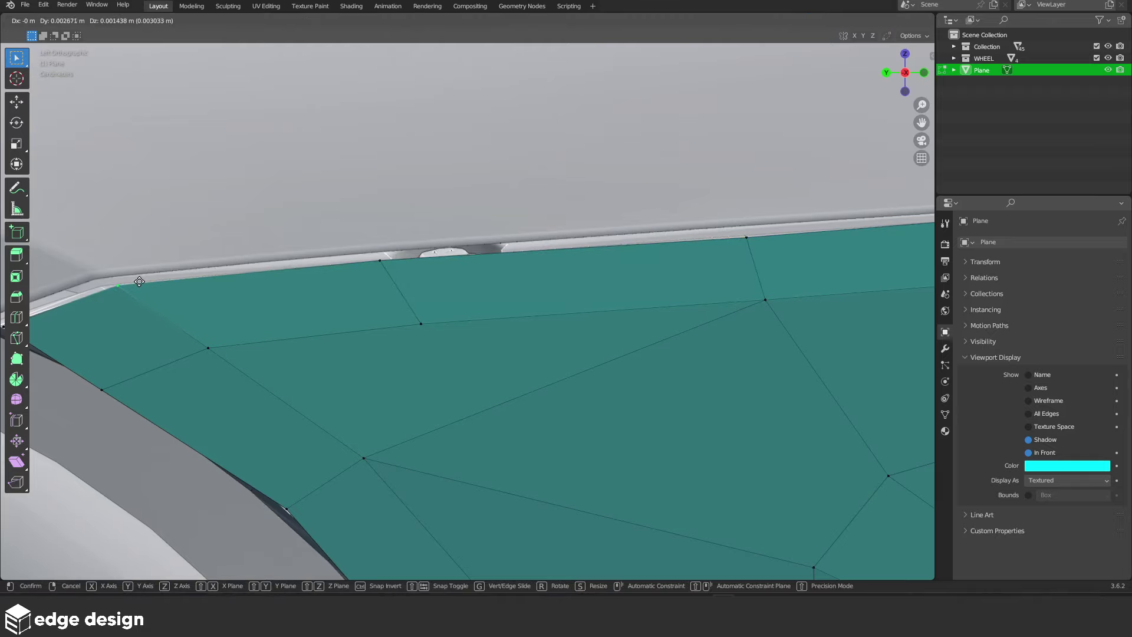
Place one more border vertex on the body edge and return to Object Mode
scroll(235, 289, "down", 5, "ctrl")
left_click(430, 301)
key("g")
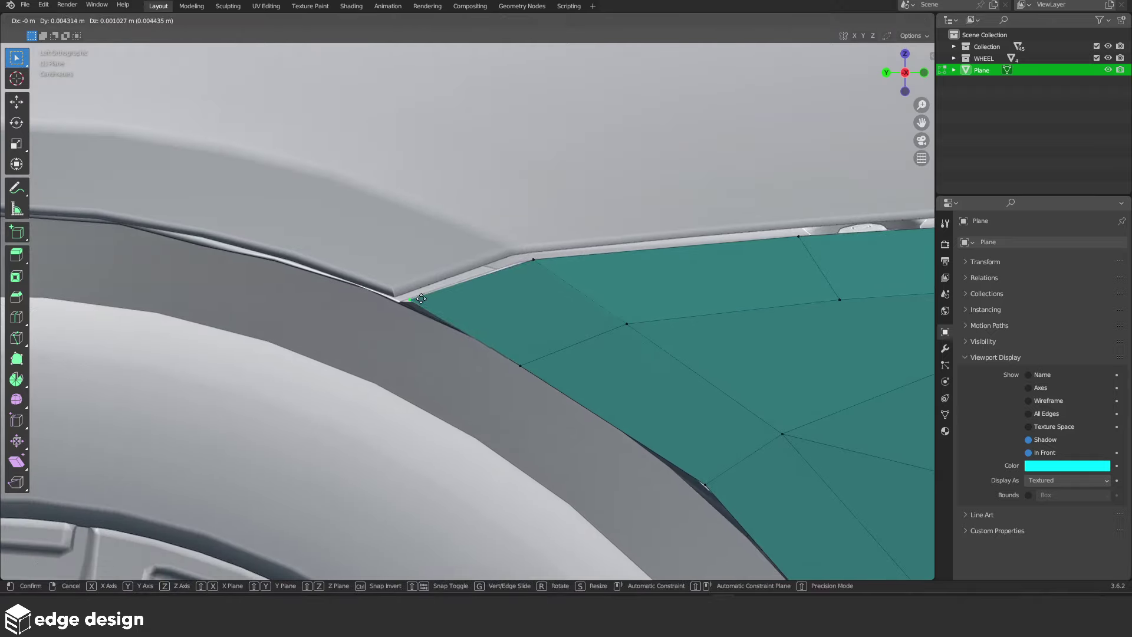
left_click(436, 302)
scroll(531, 309, "down", 8)
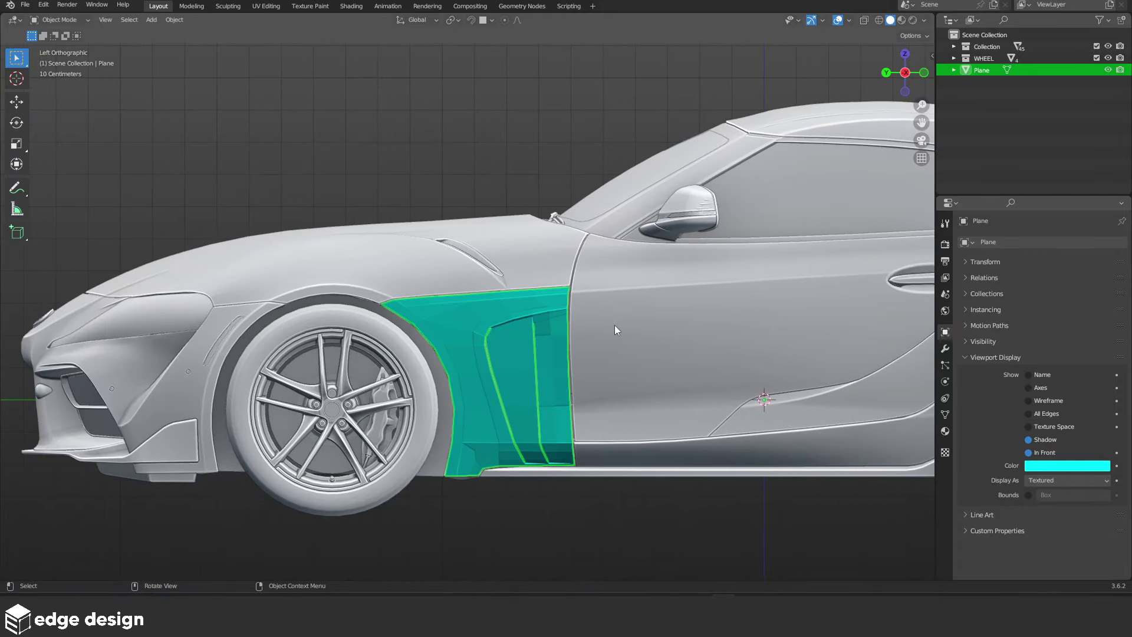
scroll(584, 318, "up", 3)
scroll(532, 374, "up", 5)
middle_click_drag(482, 376, 646, 303, "shift")
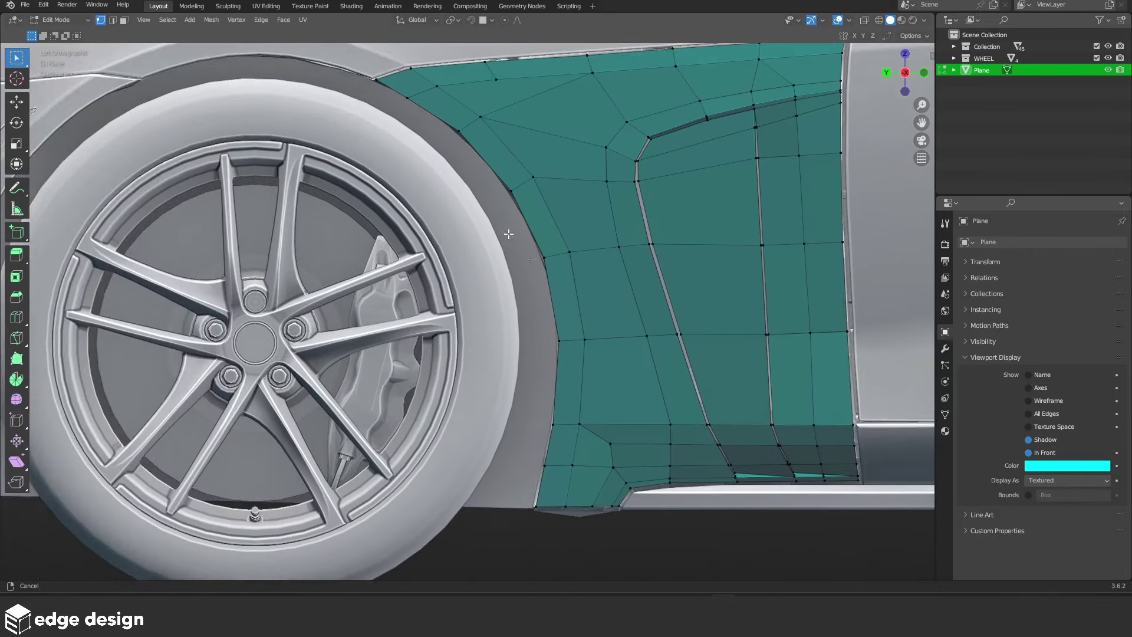
key("Tab")
mouse_move(749, 325)
middle_mouse_down("shift")
mouse_move(592, 348)
mouse_move(638, 340)
middle_mouse_up("shift")
Save the file, hide the teal fender, and select the bodyshell.001 copy
scroll(684, 327, "down", 5)
key("ctrl+s")
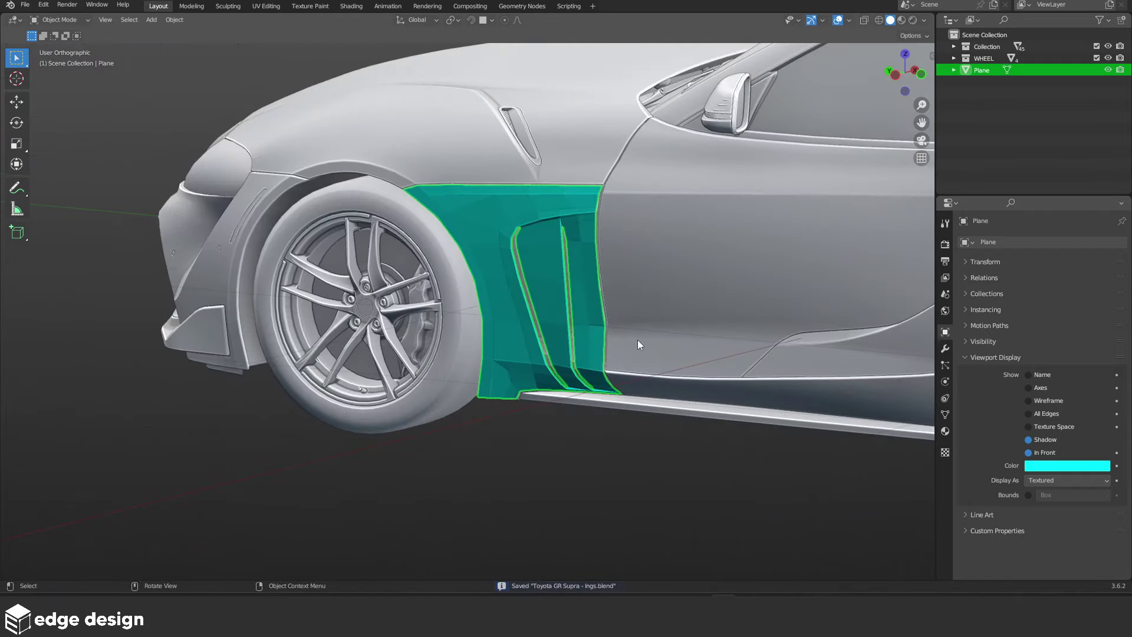
key("h")
left_click(610, 303)
key("shift+z")
scroll(475, 313, "down", 2)
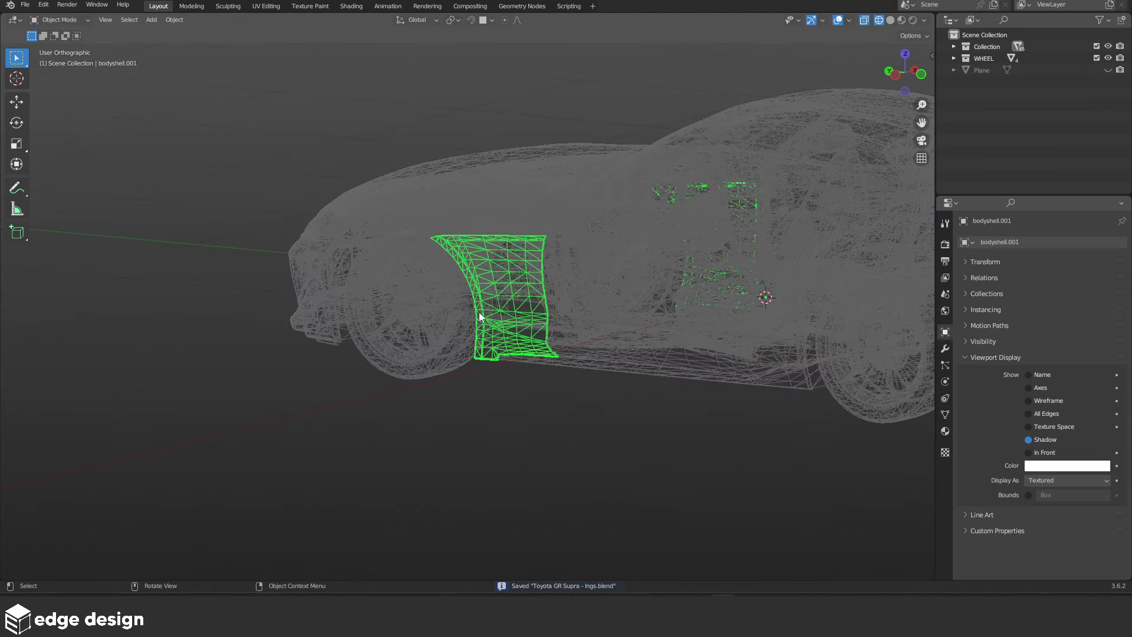
key("z")
left_click(611, 310)
Move bodyshell.001 into a new excluded BACKUP collection and reselect the teal fender
key("m")
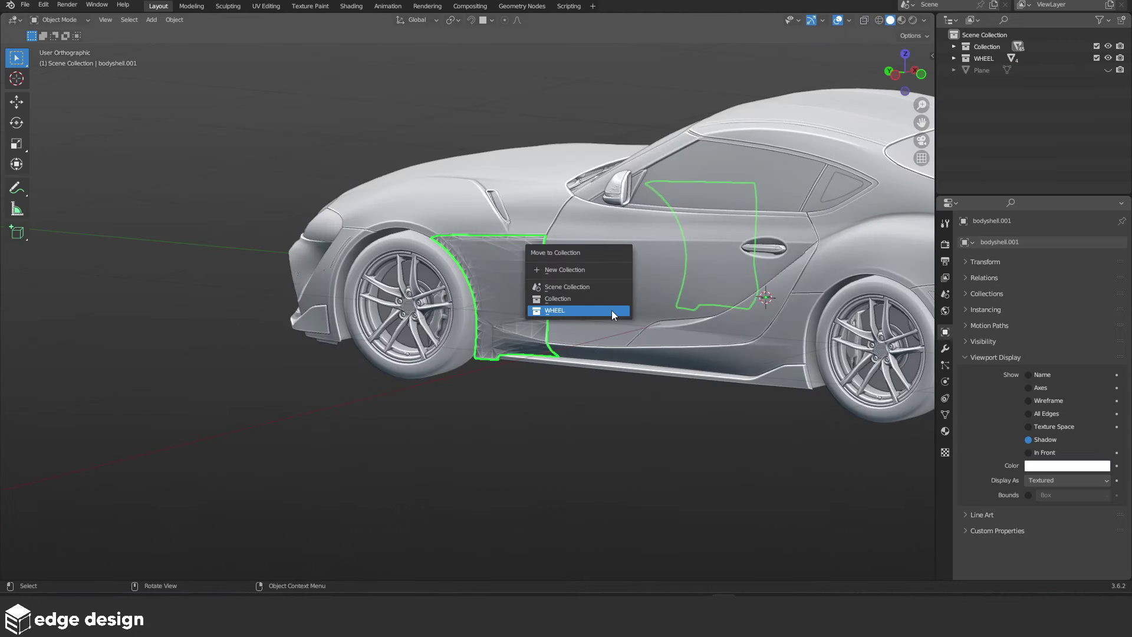
left_click(607, 265)
type("BACKUP")
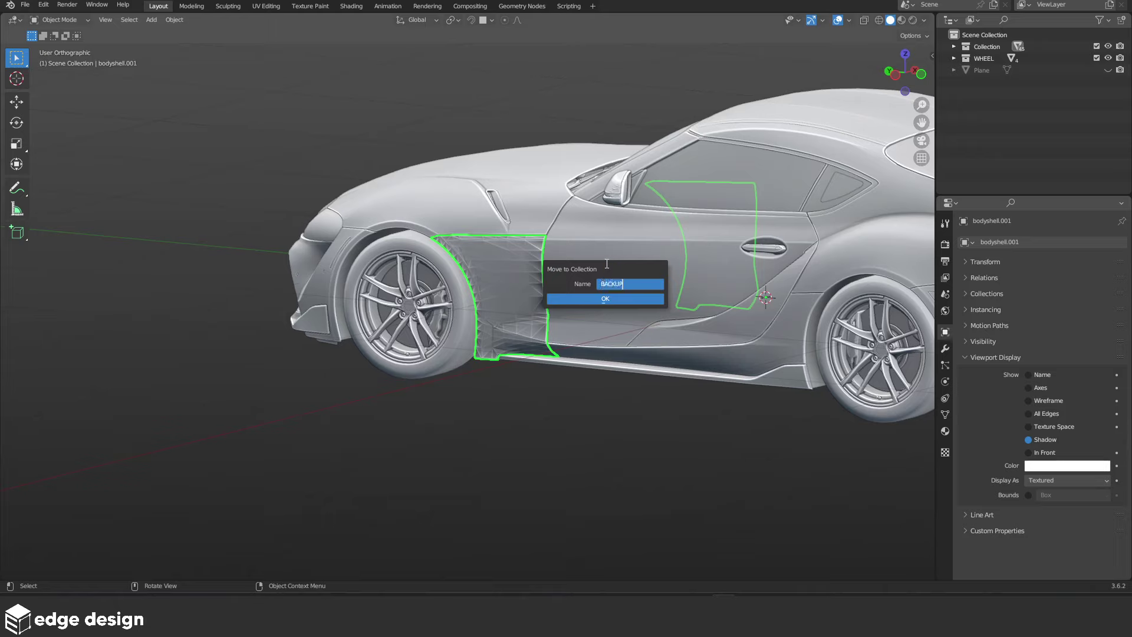
key("Return")
key("Return")
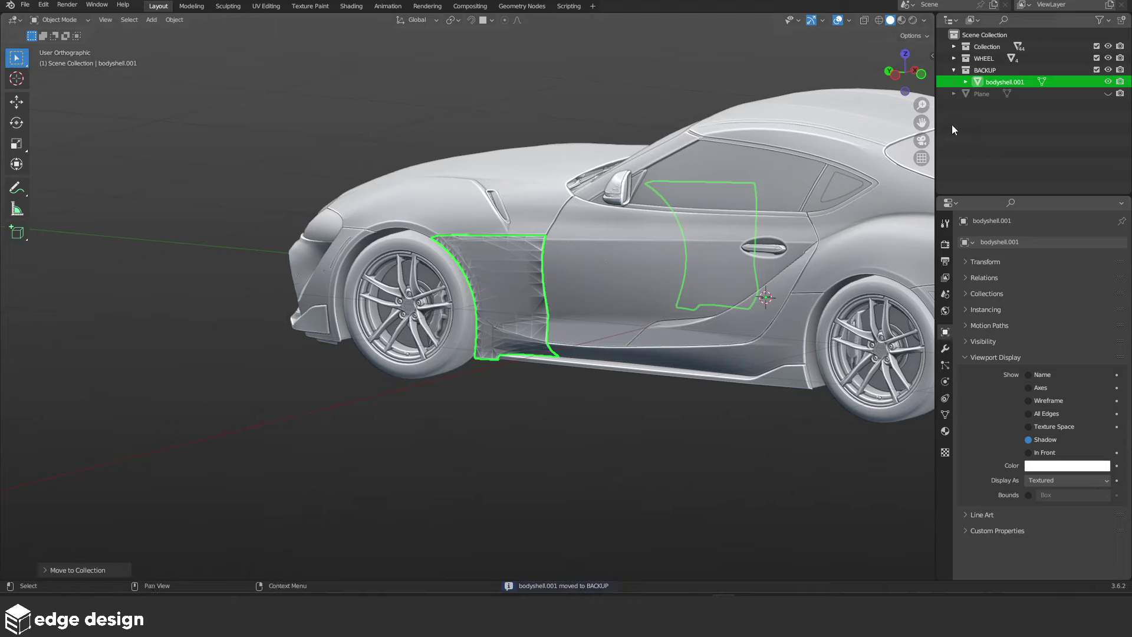
left_click(953, 70)
left_click(1097, 70)
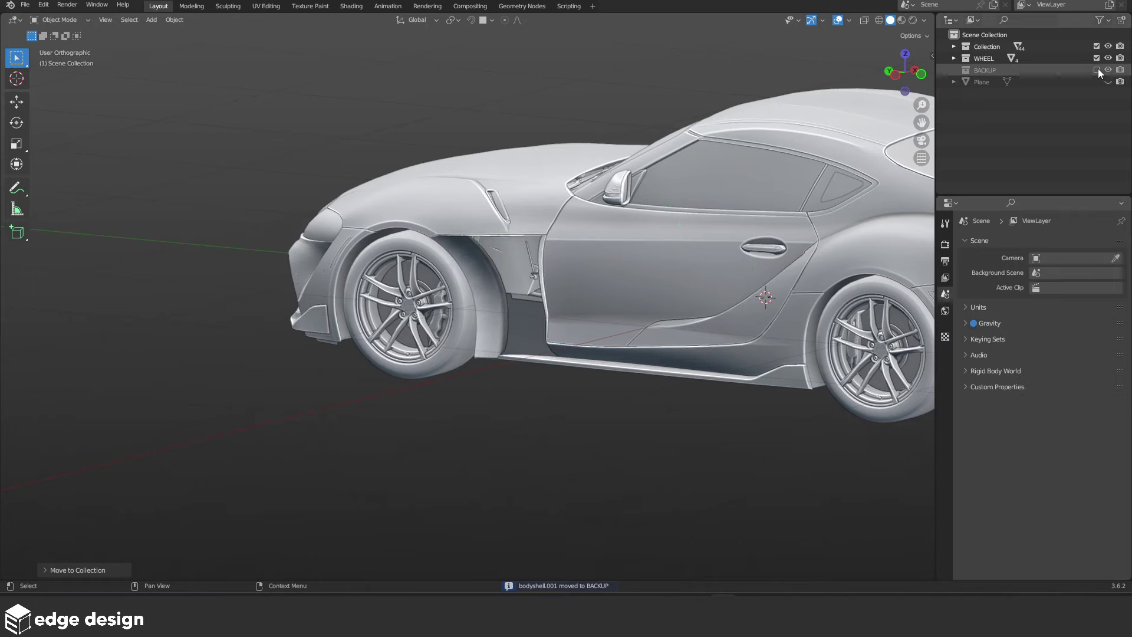
left_click(490, 270)
Enter Edit Mode on the fender mesh in a straight side view
scroll(529, 338, "up", 3)
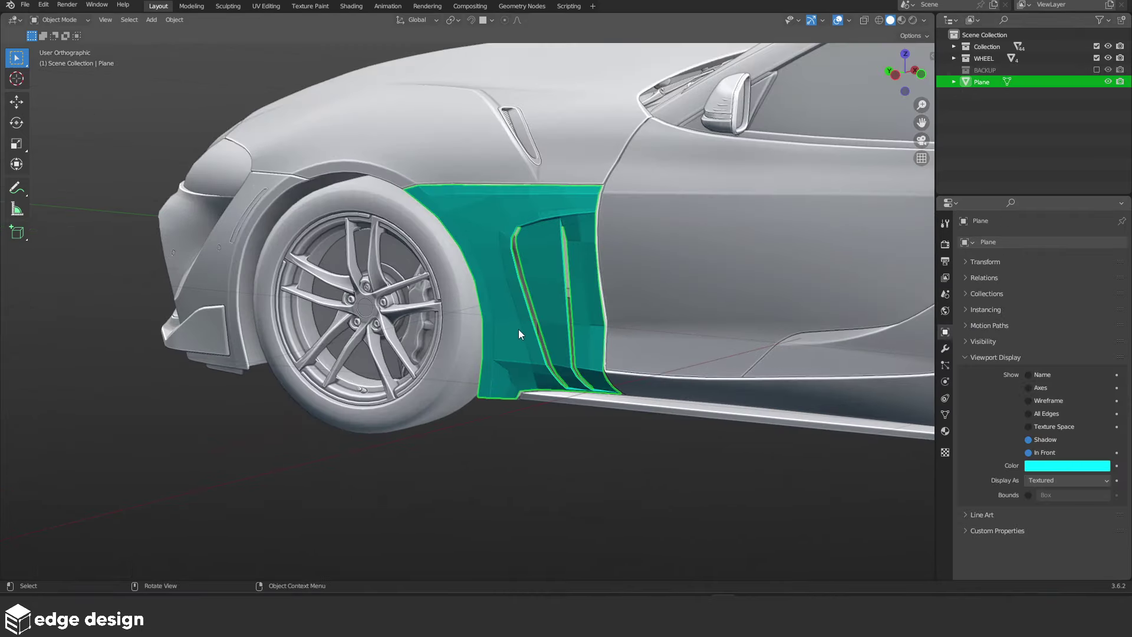
scroll(518, 333, "up", 2)
scroll(721, 356, "up", 3)
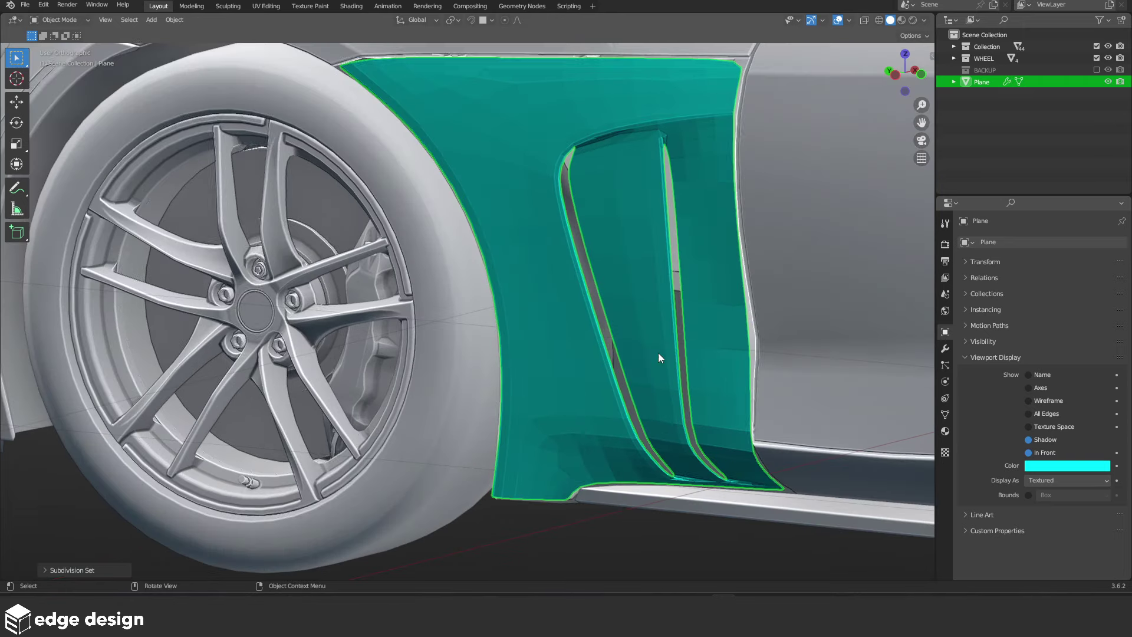
key("Tab")
middle_click_drag(609, 348, 604, 311, "alt")
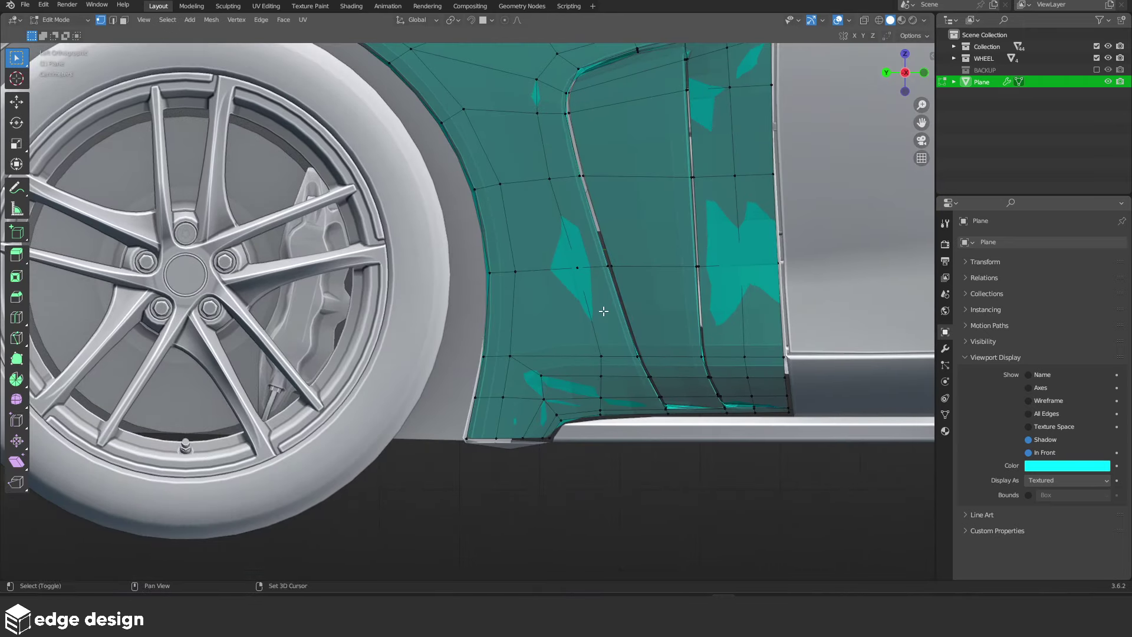
scroll(545, 370, "up", 2)
scroll(535, 380, "up", 3)
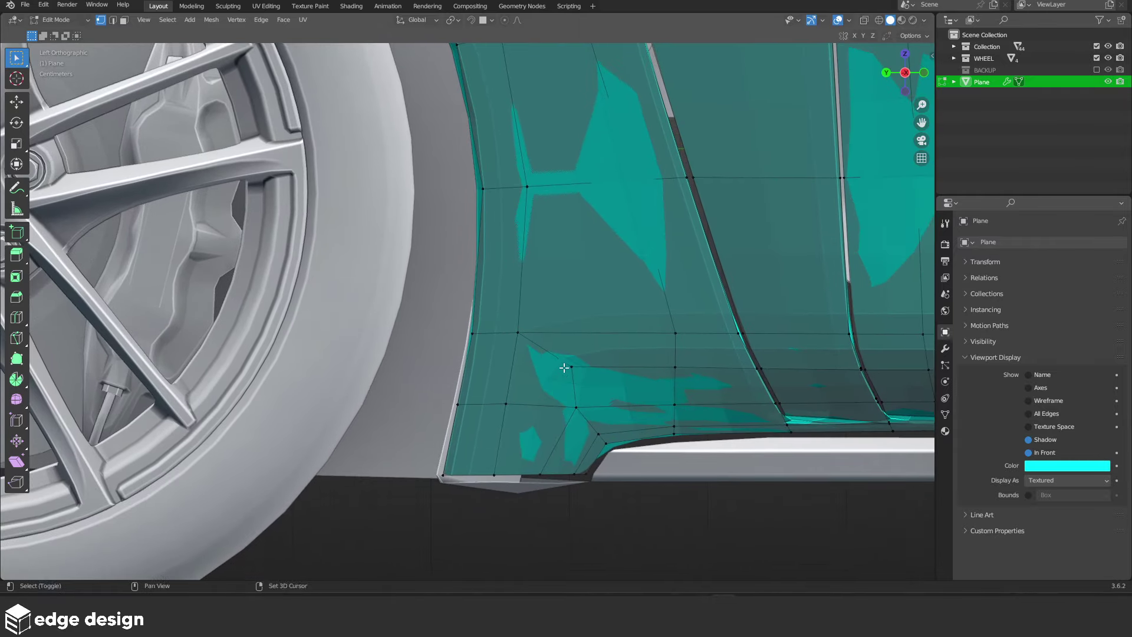
scroll(513, 378, "up", 2)
Add edge loops on the lower fender, sliding one close to the wheel-arch edge
key("ctrl+r")
left_click(510, 356)
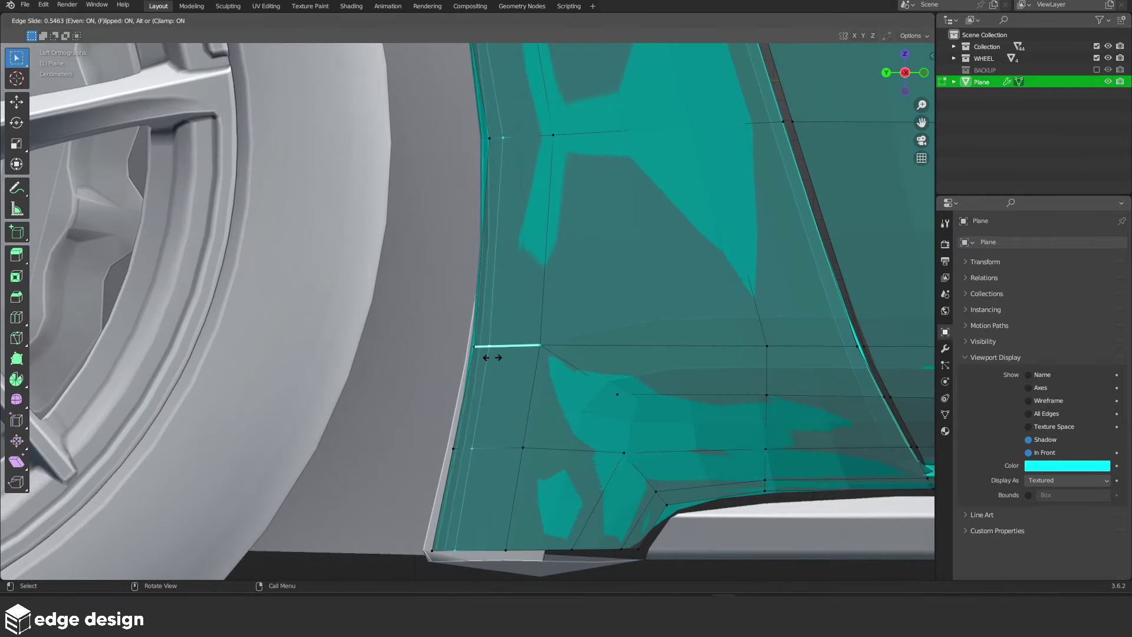
left_click(482, 358)
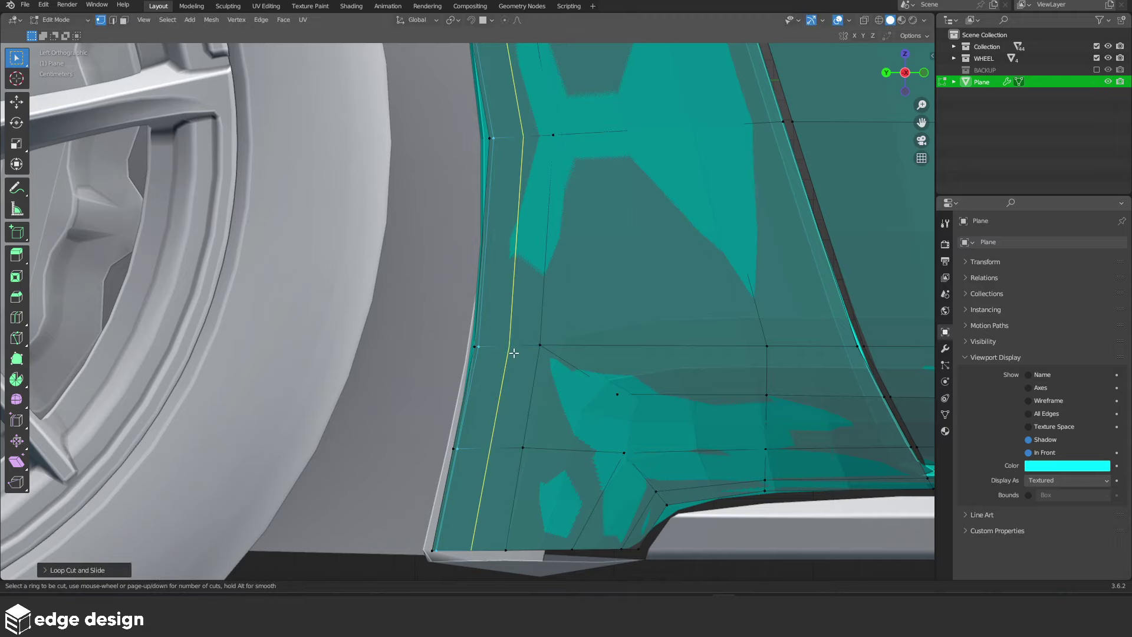
key("g")
key("g")
key("f")
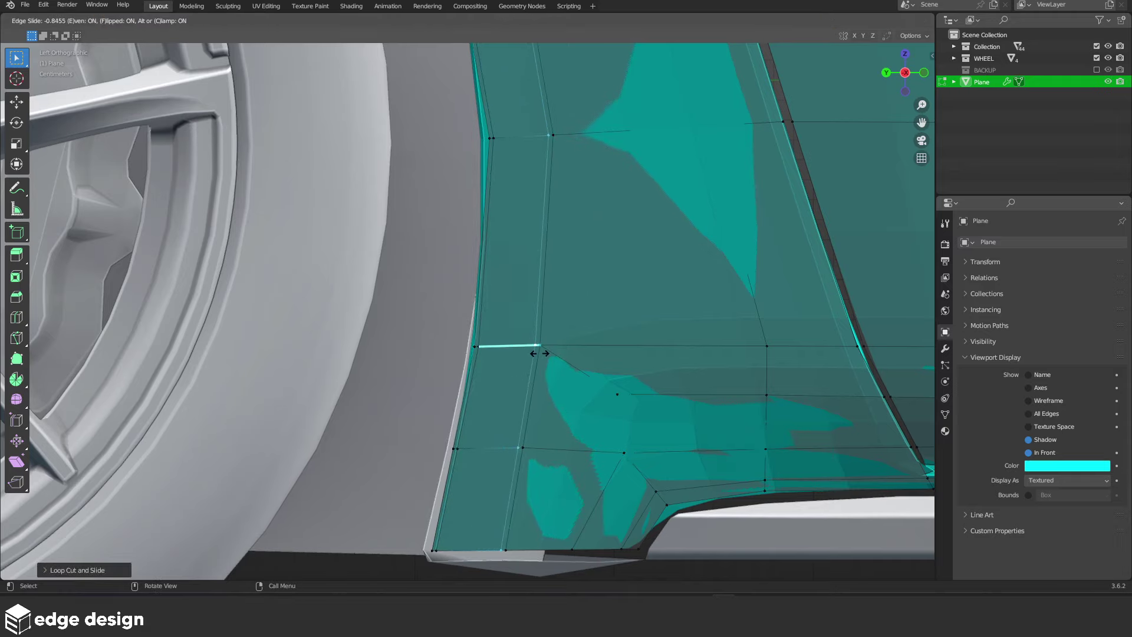
left_click(535, 353)
key("Tab")
scroll(569, 360, "down", 5)
key("Tab")
Knife a new edge across the fender's lower section and check the shading
scroll(519, 442, "down", 2)
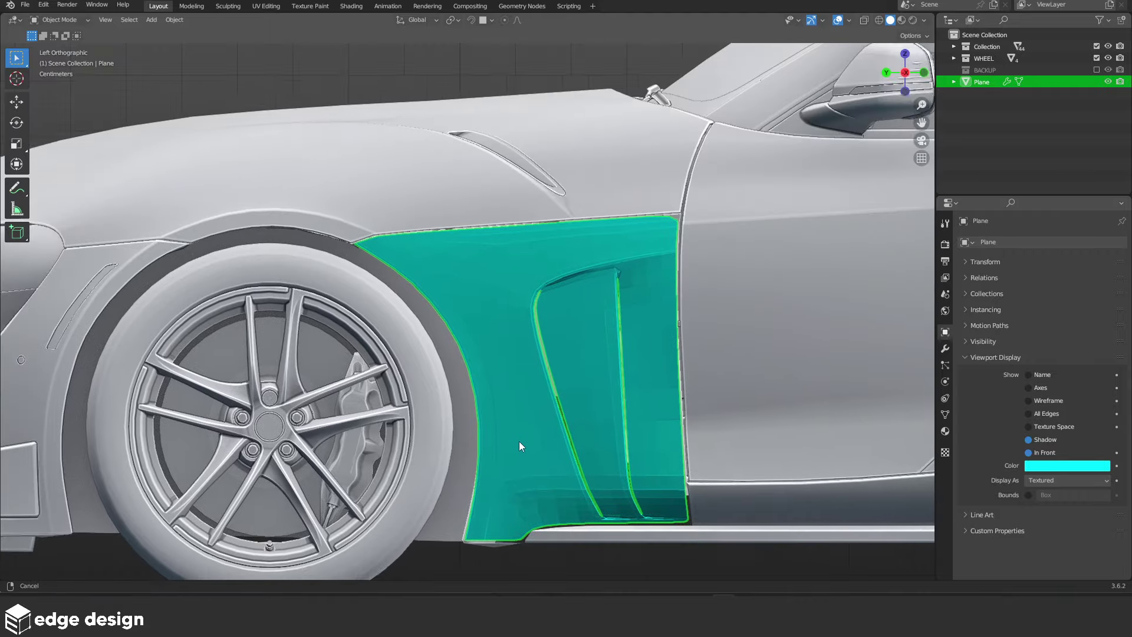
scroll(519, 399, "up", 5)
scroll(495, 342, "up", 3)
mouse_move(505, 354)
middle_mouse_down()
mouse_move(612, 352)
mouse_move(614, 377)
mouse_move(538, 371)
middle_mouse_up()
scroll(616, 361, "down", 4)
scroll(602, 375, "up", 3)
key("k")
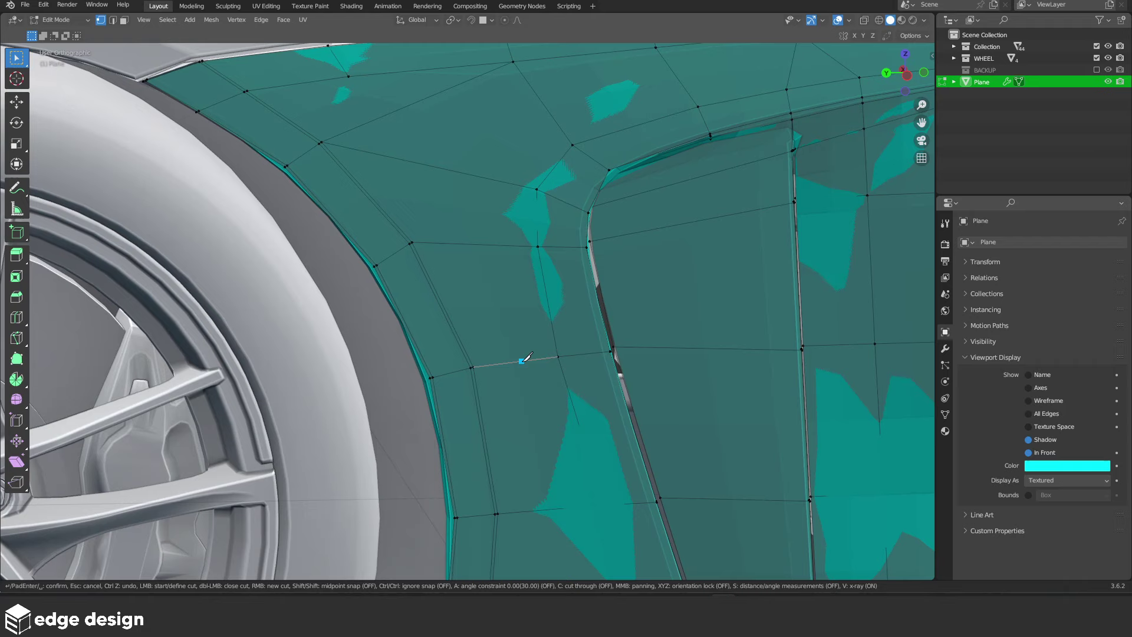
key("Return")
key("Tab")
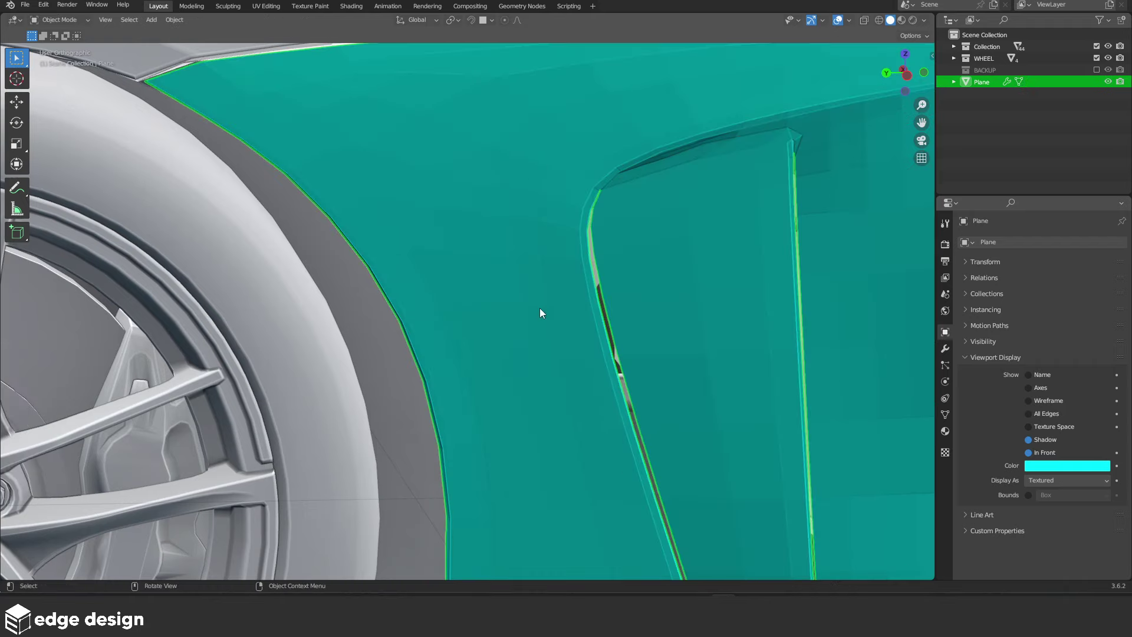
scroll(540, 308, "down", 5)
scroll(529, 356, "up", 6)
key("Tab")
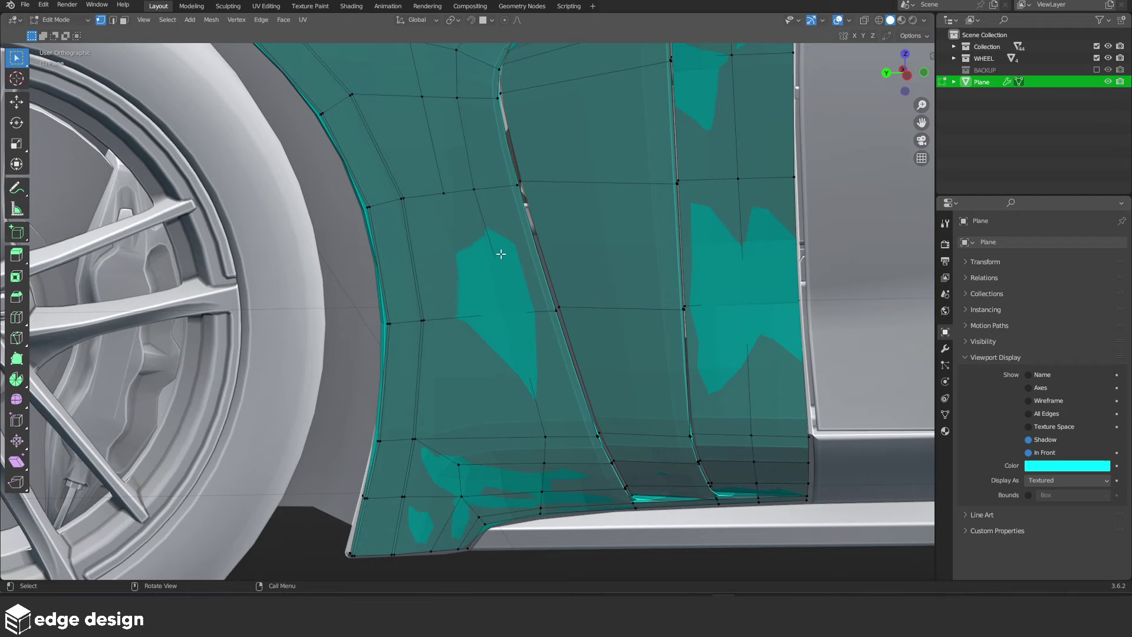
Knife a vertical cut through the lower fender and review it in Object Mode
key("k")
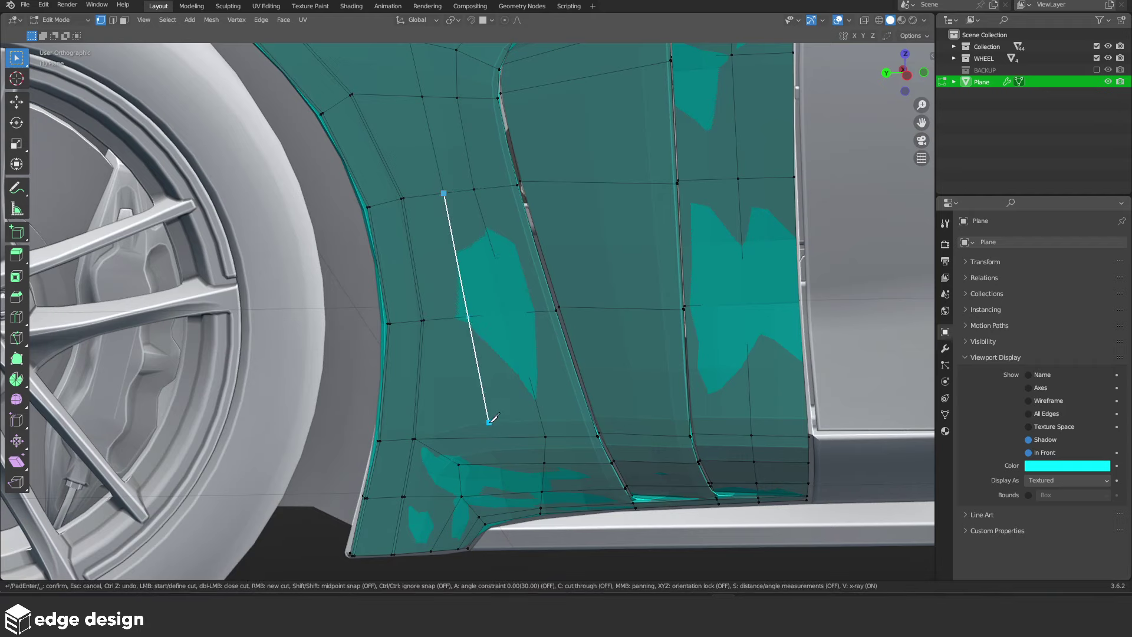
key("Return")
key("Tab")
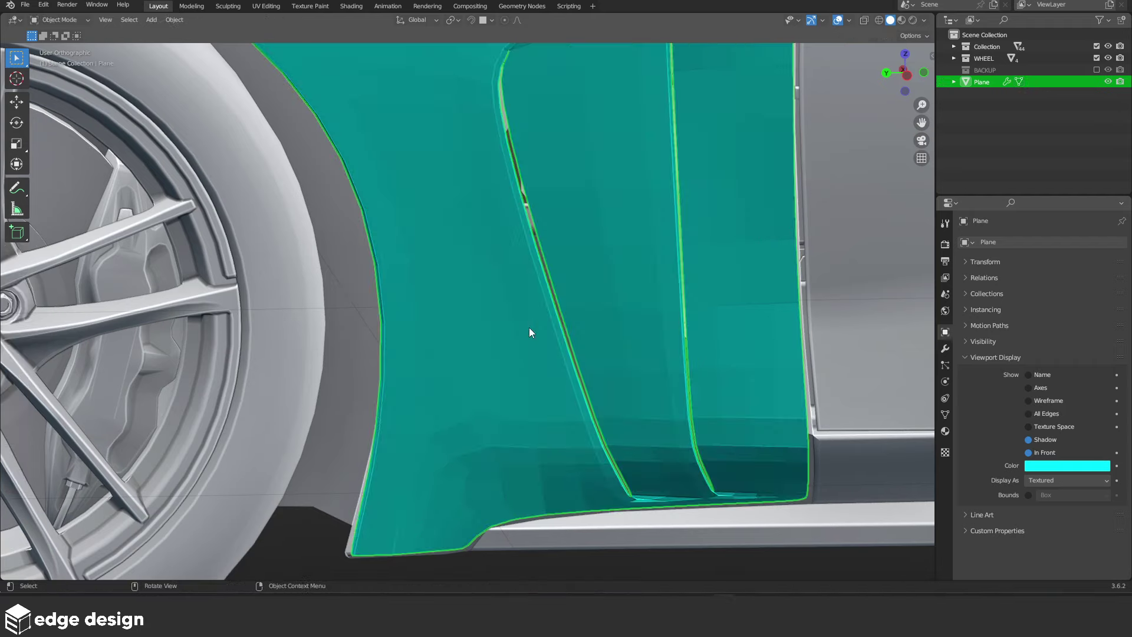
scroll(529, 329, "down", 5)
mouse_move(529, 334)
middle_mouse_down()
mouse_move(516, 367)
mouse_move(550, 309)
mouse_move(597, 346)
mouse_move(480, 269)
middle_mouse_up()
scroll(474, 261, "up", 2)
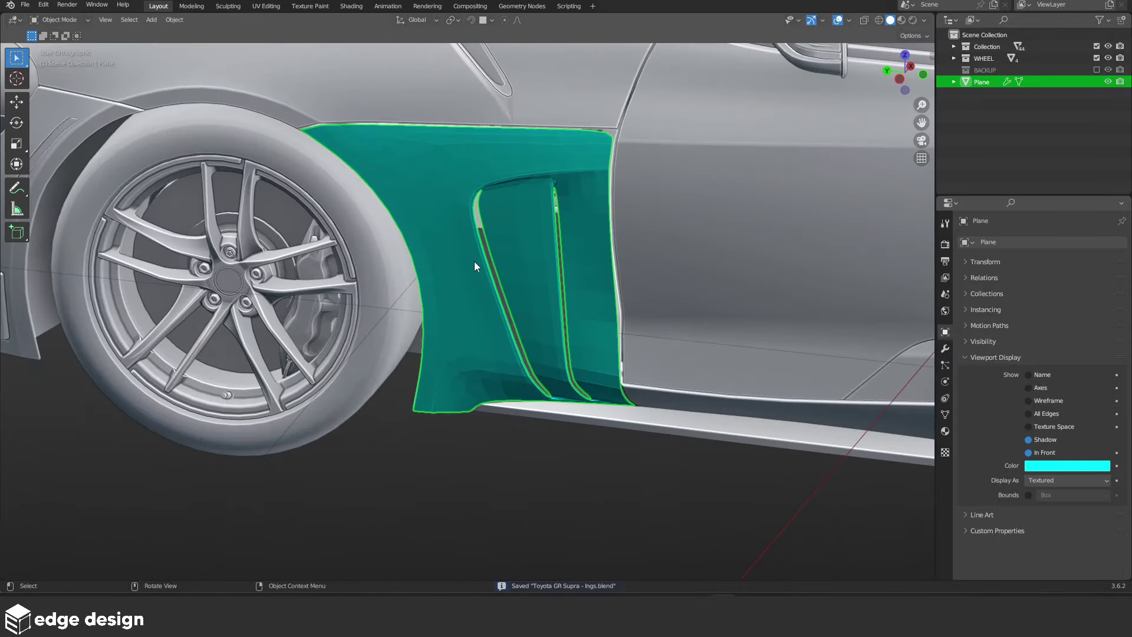
Knife a new edge near the fender's top and merge the cut vertices at center
middle_click_drag(474, 240, 450, 322)
key("Tab")
scroll(481, 263, "up", 4)
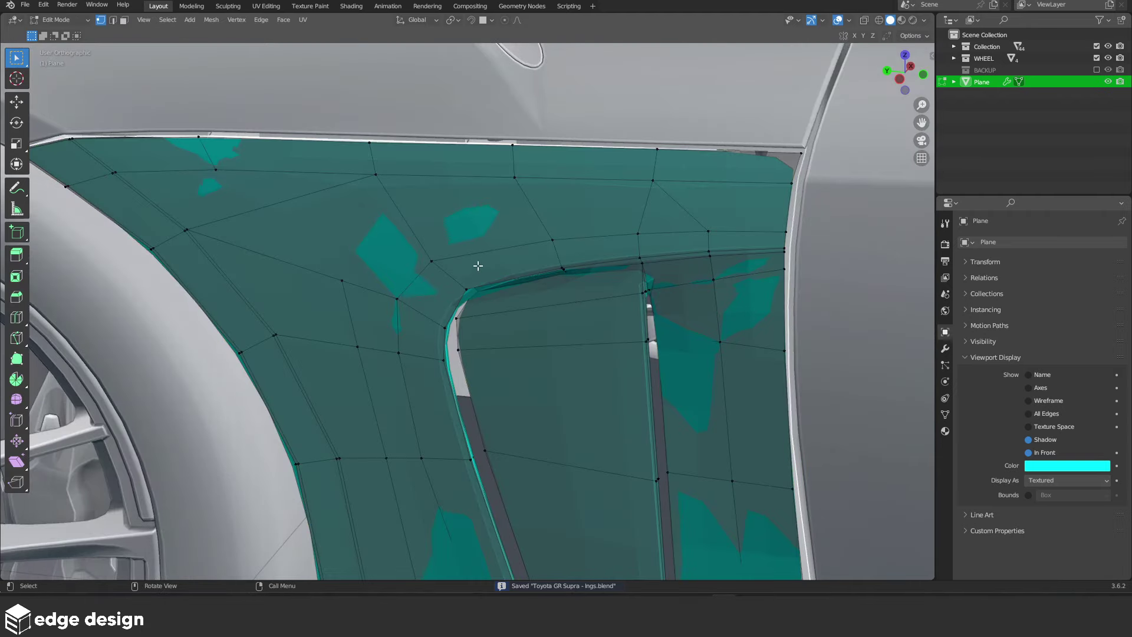
middle_click_drag(523, 259, 512, 282)
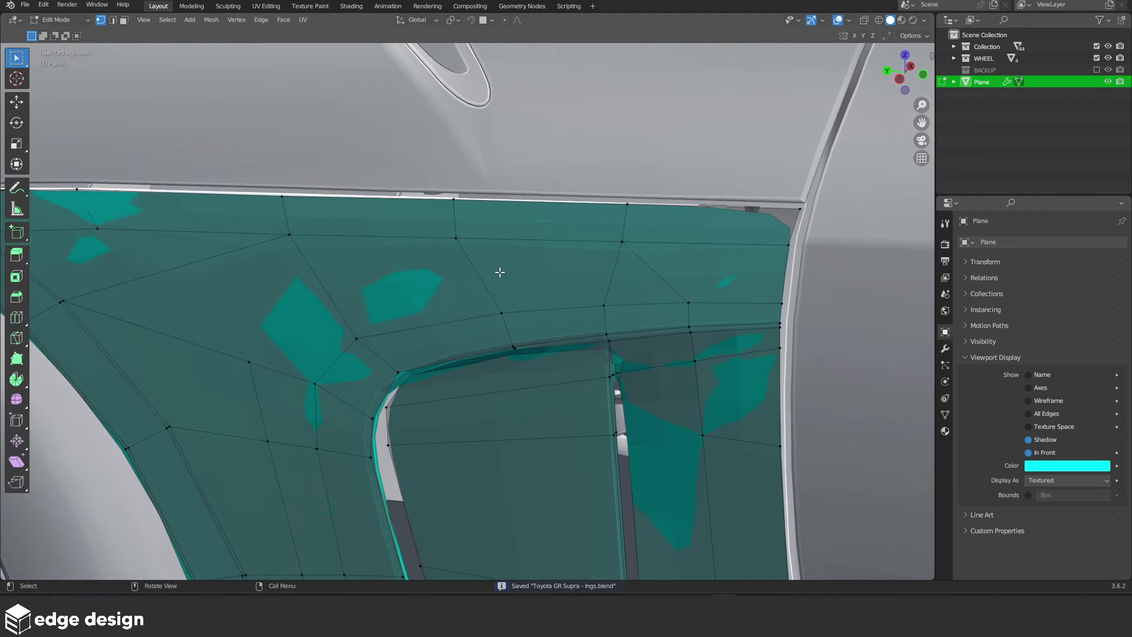
key("k")
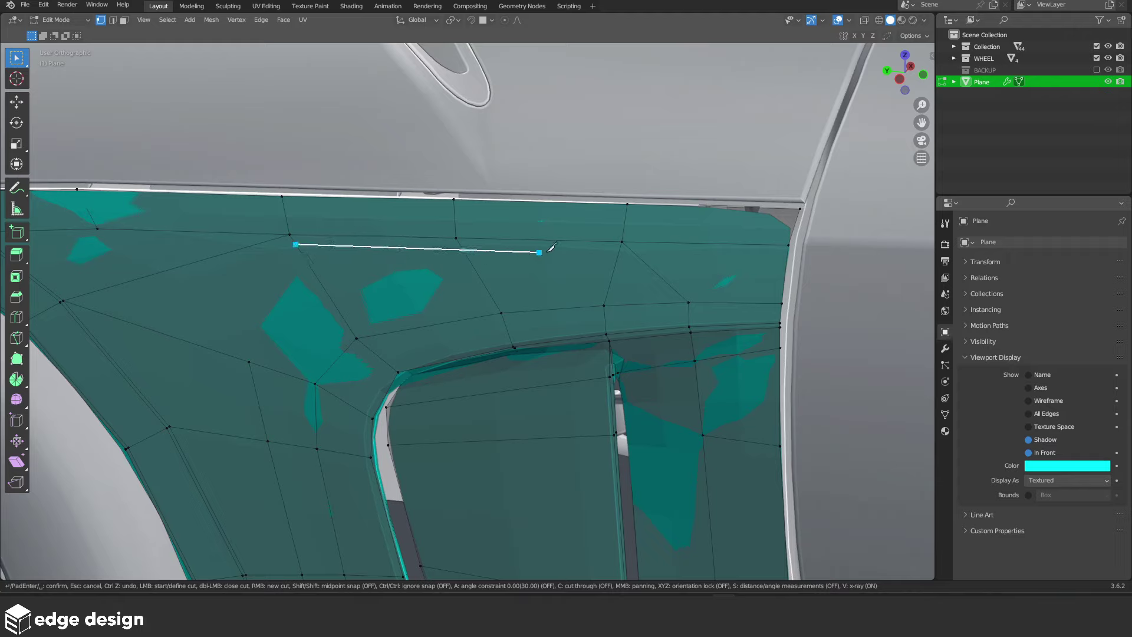
key("Return")
left_click_drag(602, 243, 655, 265)
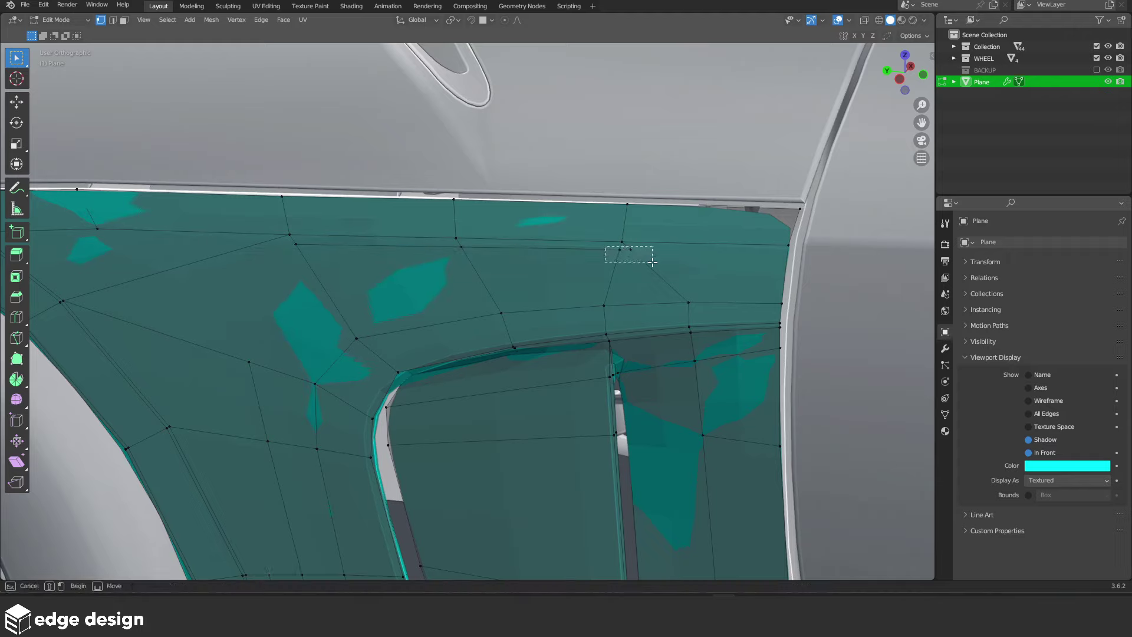
key("m")
left_click(654, 265)
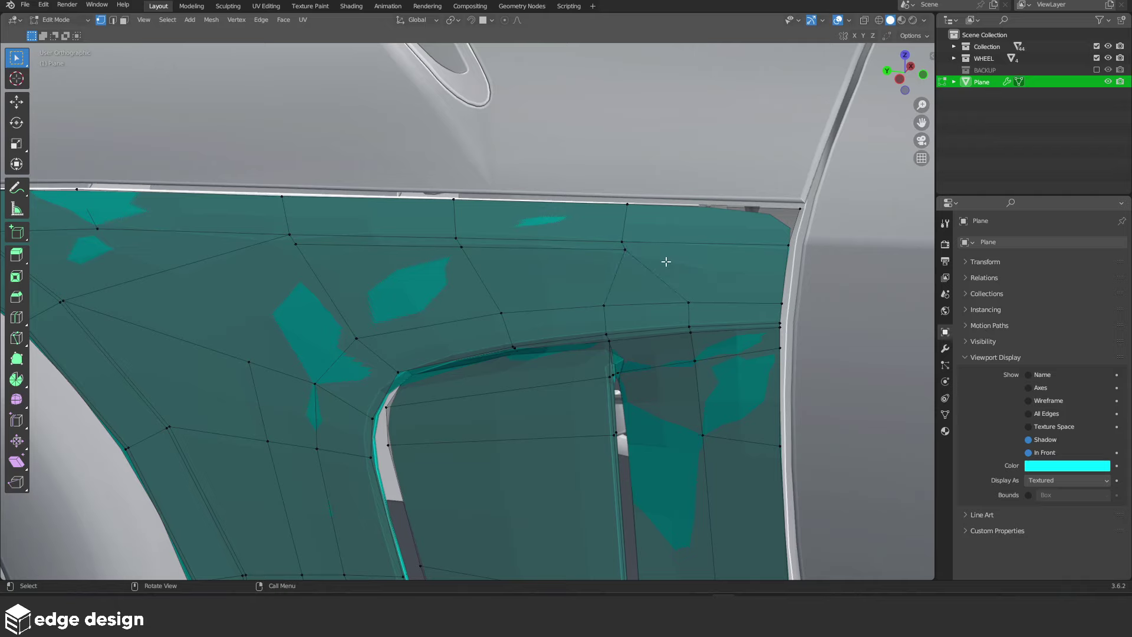
Knife two more edges toward the rear edge and merge the vertices at last
key("k")
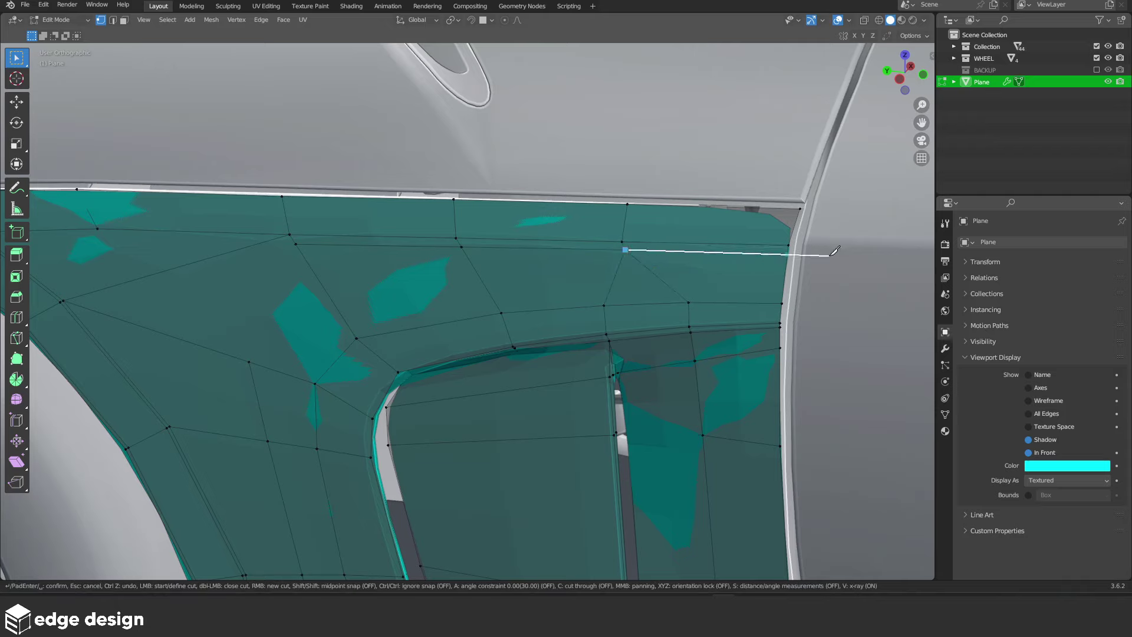
left_click(832, 255)
key("Return")
scroll(642, 252, "down", 2)
scroll(607, 263, "down", 3)
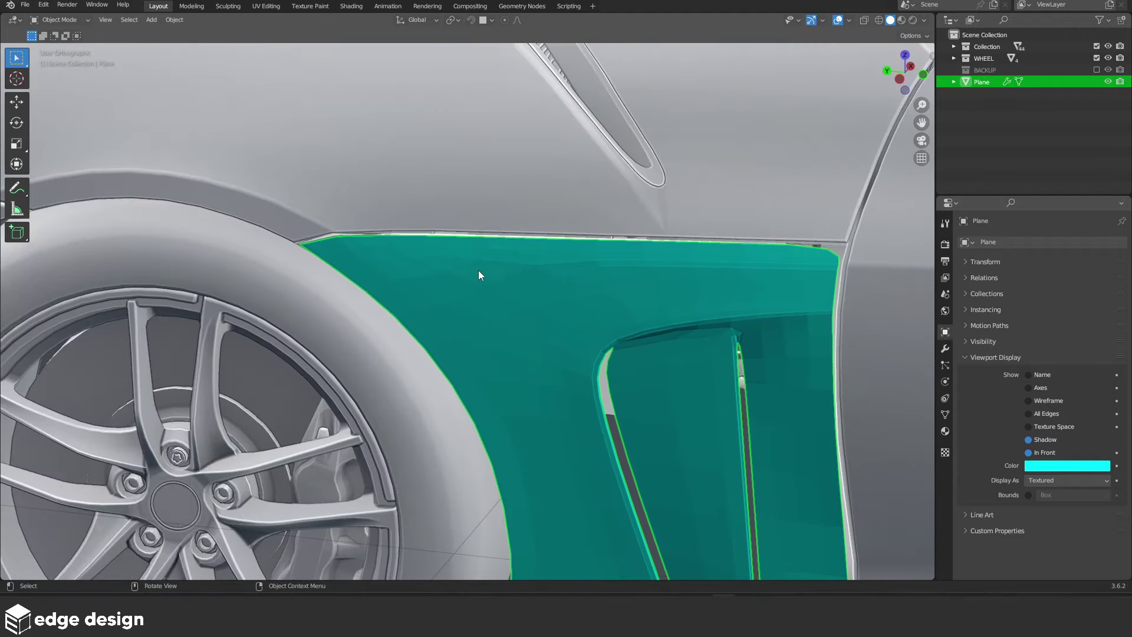
scroll(478, 271, "up", 6)
key("k")
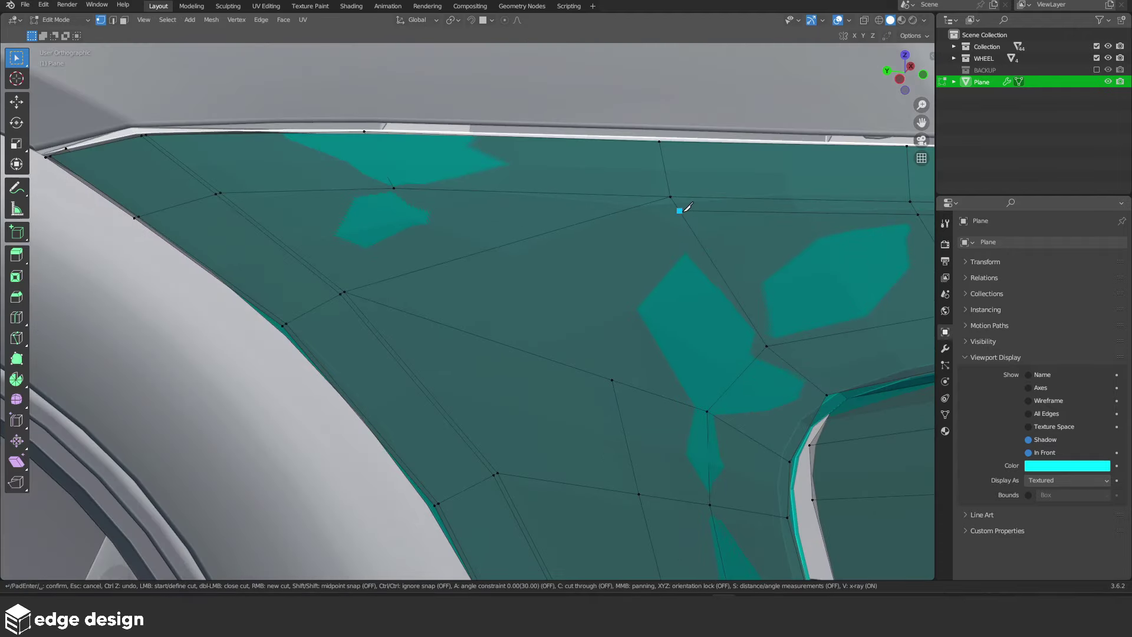
left_click(394, 188)
key("Return")
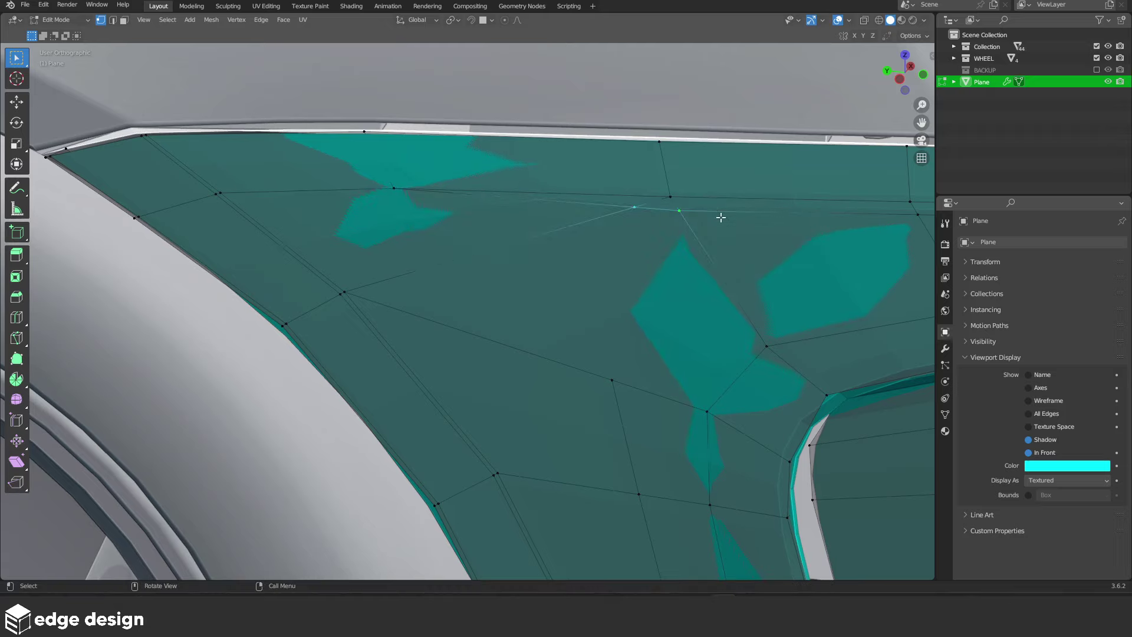
key("m")
left_click(691, 268)
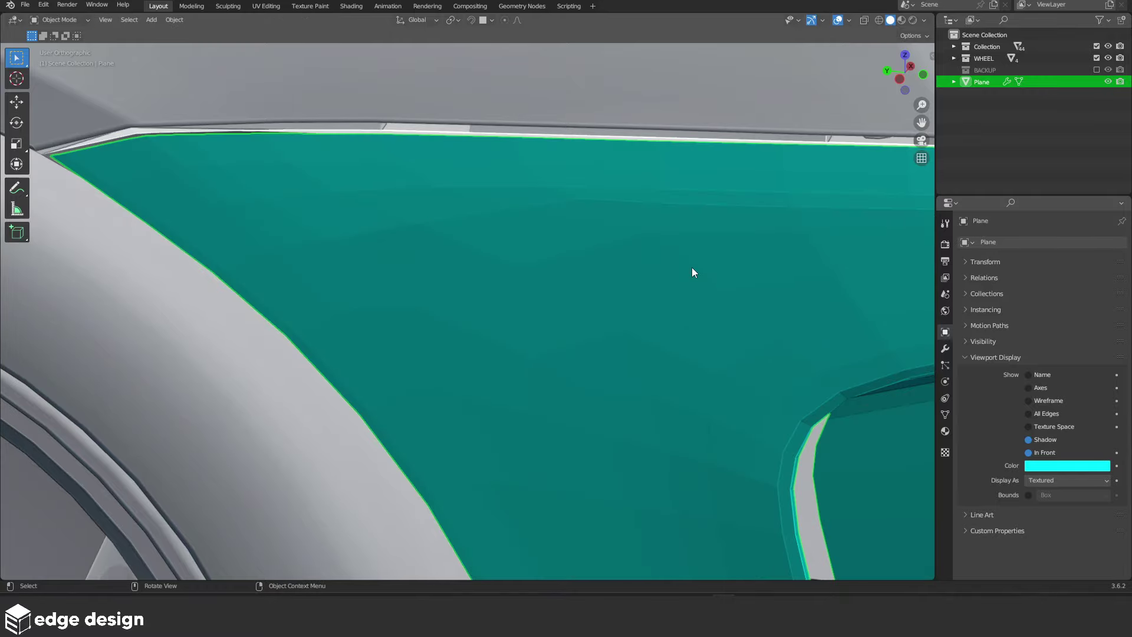
Add an edge loop slid close to the panel's rear edge
scroll(607, 286, "down", 4)
scroll(553, 295, "up", 3)
scroll(588, 274, "down", 2)
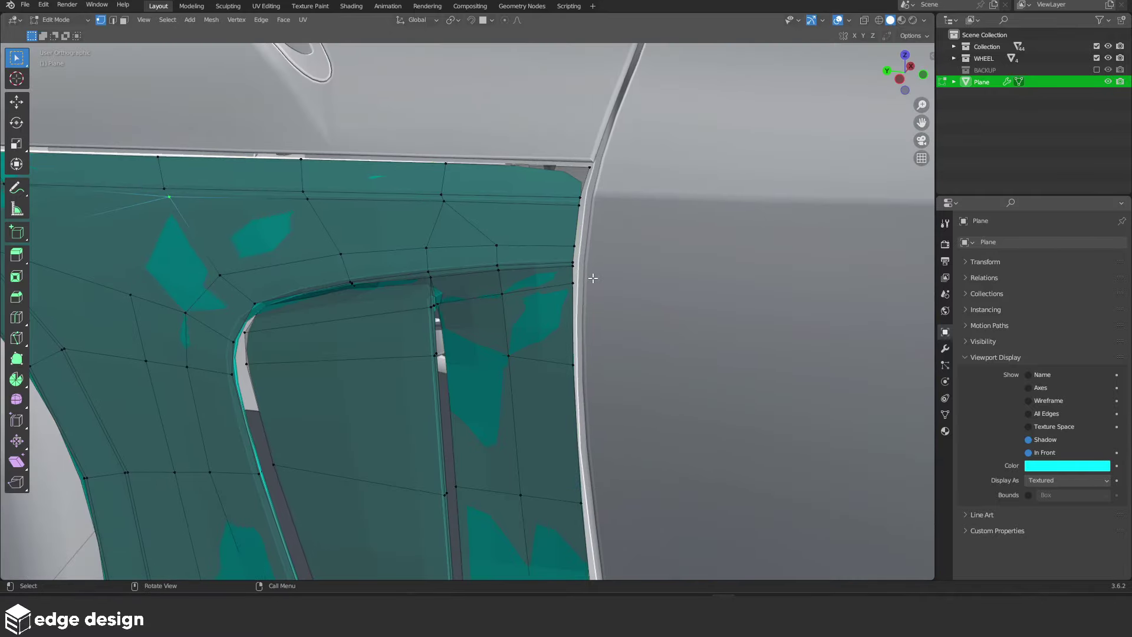
scroll(581, 309, "down", 5)
middle_click_drag(598, 329, 606, 328)
scroll(606, 328, "up", 5)
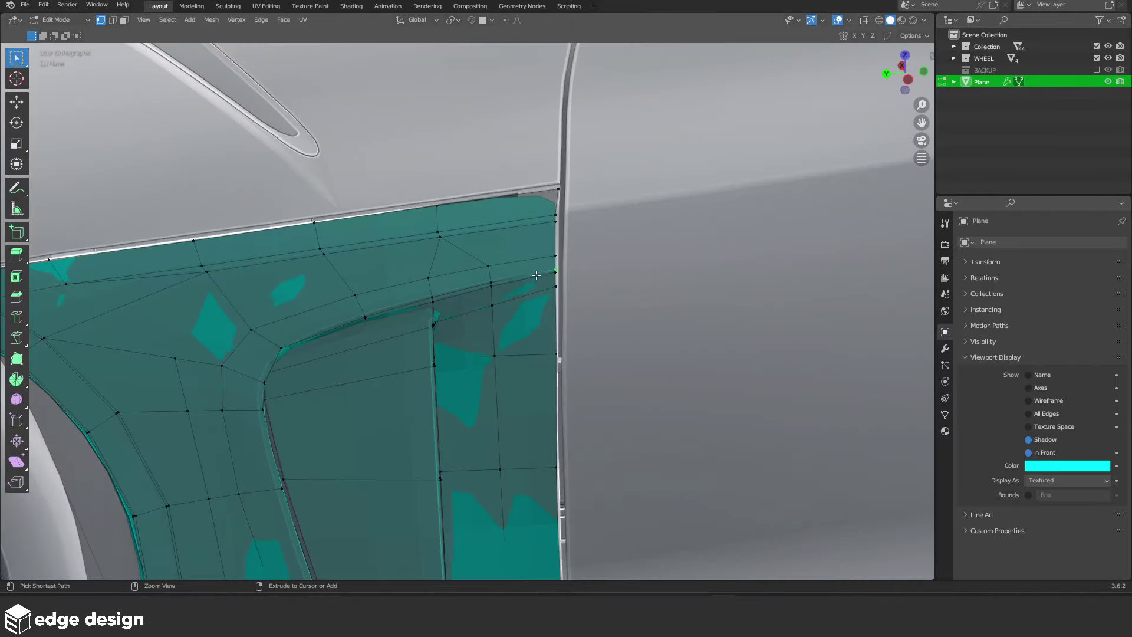
key("g")
key("g")
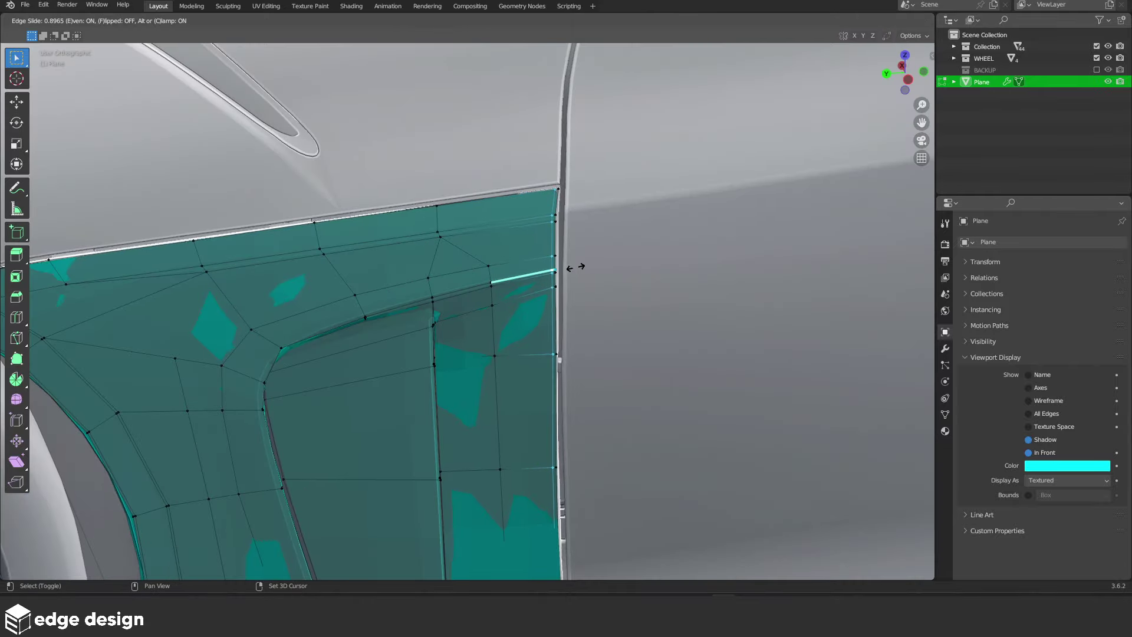
left_click(581, 263)
scroll(462, 256, "down", 5)
In side orthographic X-ray view, knife-cut a new edge at the intake corner
scroll(463, 259, "up", 4)
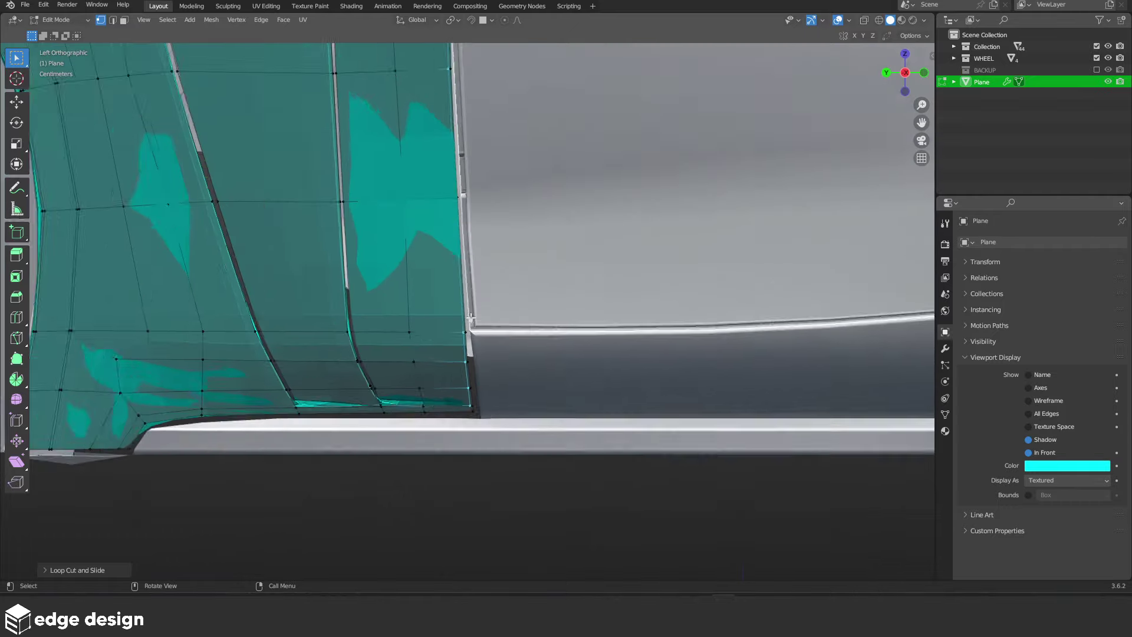
scroll(464, 260, "up", 3)
key("ctrl+KP_3")
key("shift+z")
key("alt+a")
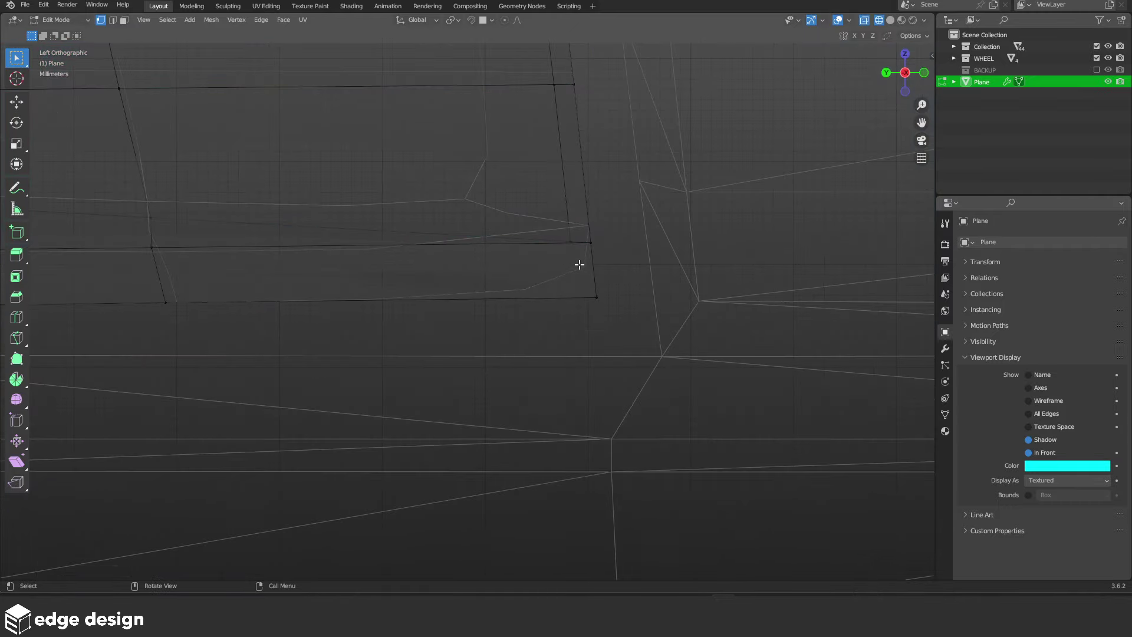
key("k")
key("Return")
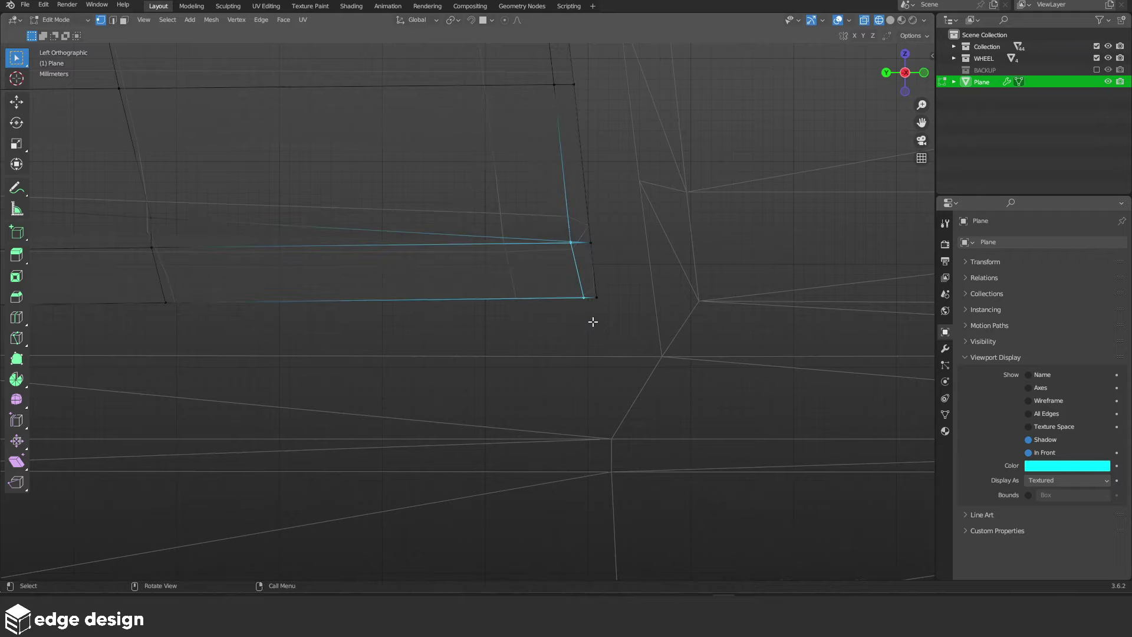
Merge two corner vertices at center and slide the merged vertex along its edge
left_click(567, 230)
left_click(586, 253, "shift")
key("m")
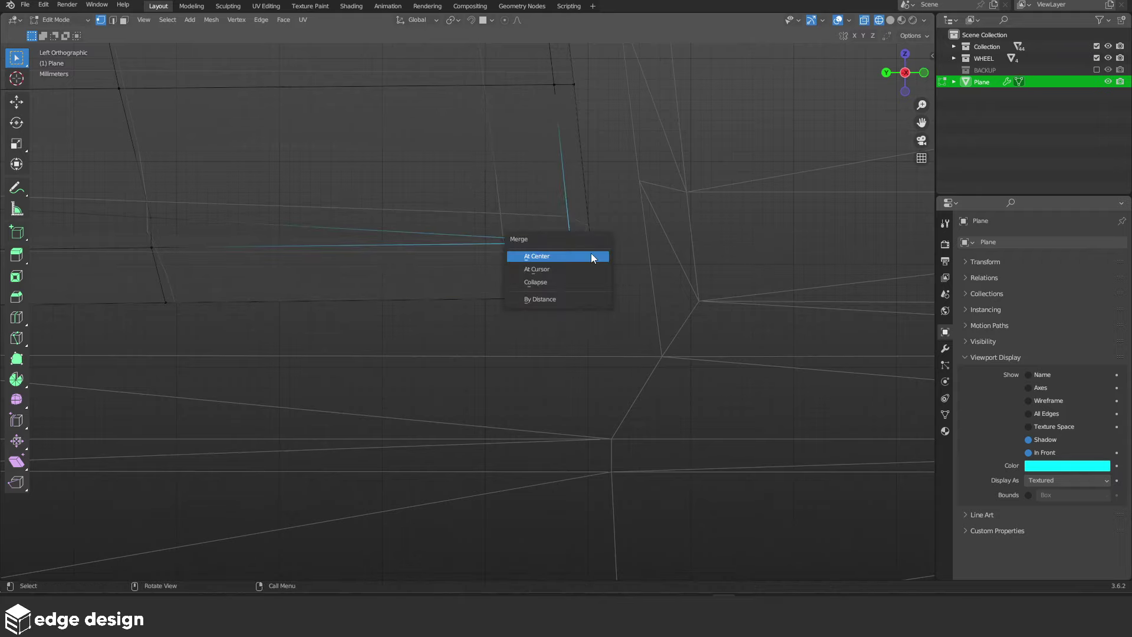
left_click(591, 256)
key("shift+v")
left_click(600, 251)
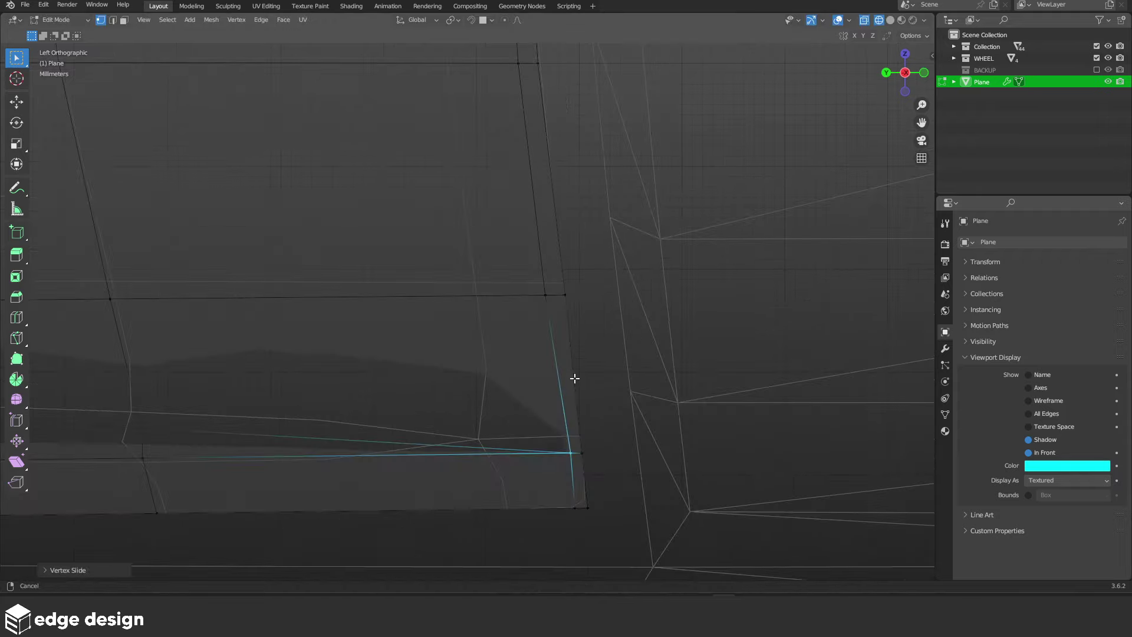
Slide the corner edge path into its new position
left_click(543, 299, "ctrl")
key("g")
key("g")
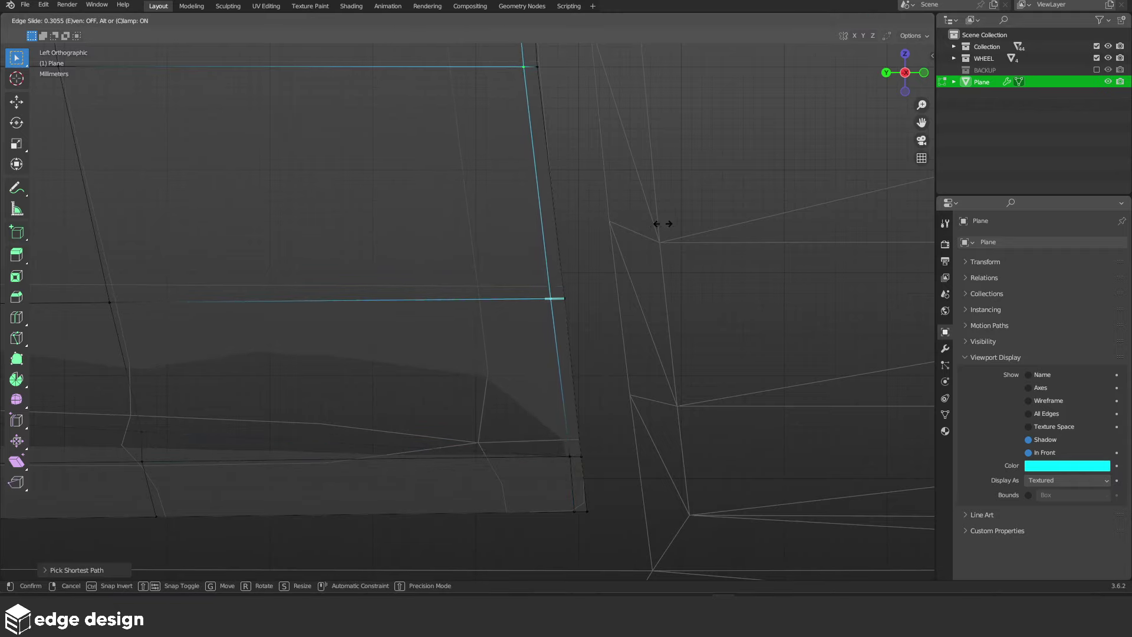
left_click(698, 220)
mouse_move(698, 220)
middle_mouse_down("shift")
mouse_move(546, 139)
mouse_move(495, 389)
middle_mouse_up("shift")
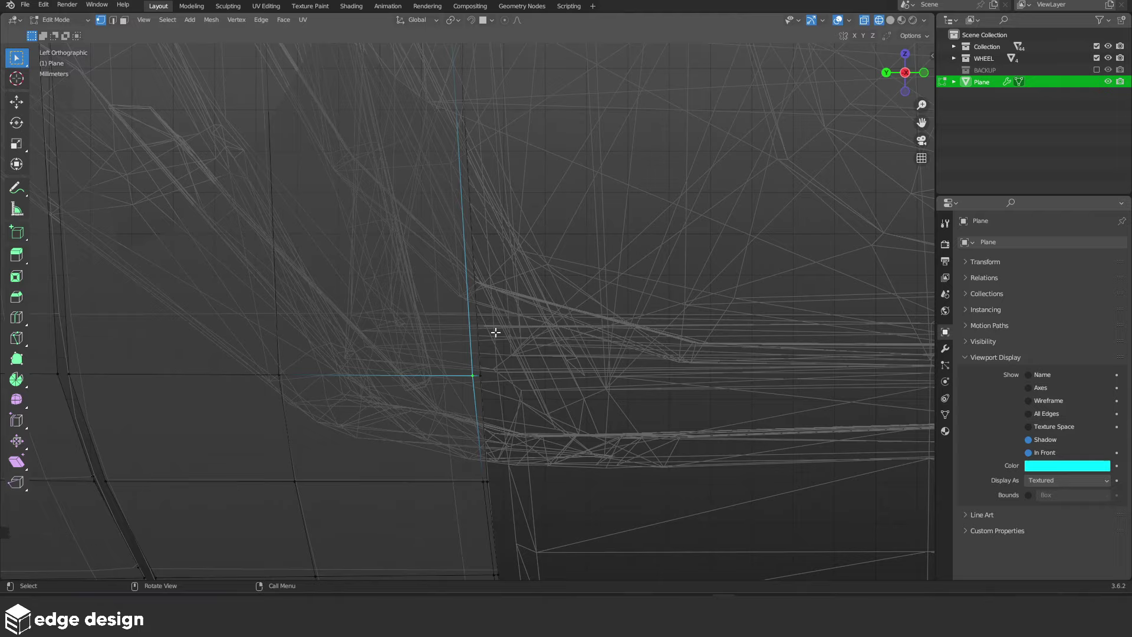
scroll(496, 332, "down", 5)
scroll(491, 430, "down", 3)
In solid shading, slide the edge path along the panel edge to follow the intake
key("shift+z")
scroll(473, 277, "up", 3)
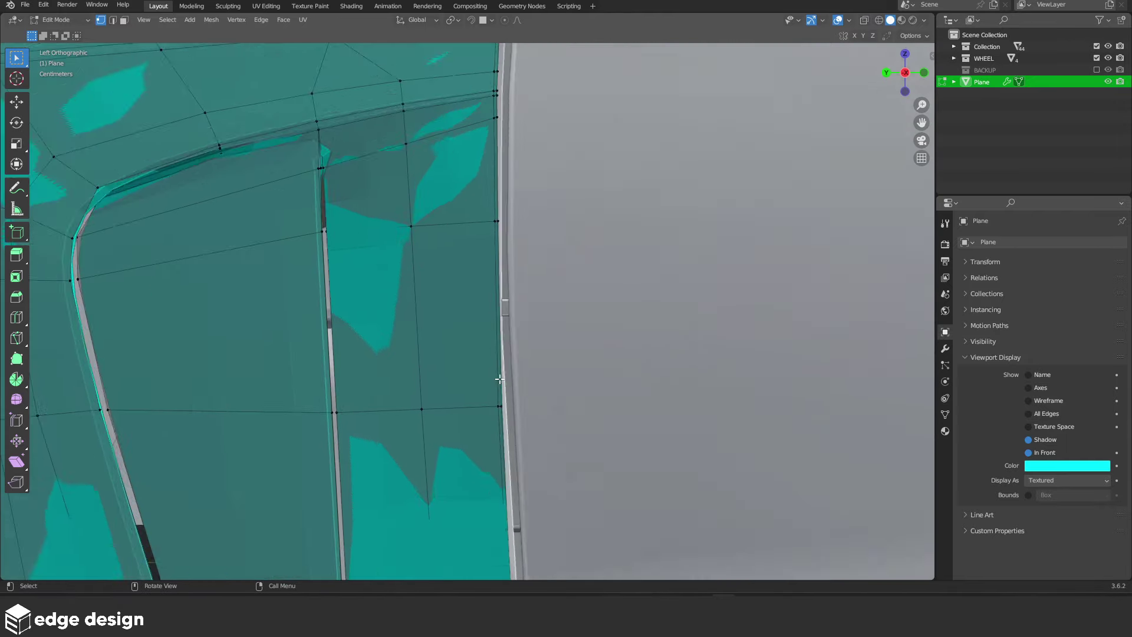
scroll(473, 277, "up", 2)
left_click(492, 180, "ctrl")
scroll(492, 180, "up", 3)
key("g")
key("g")
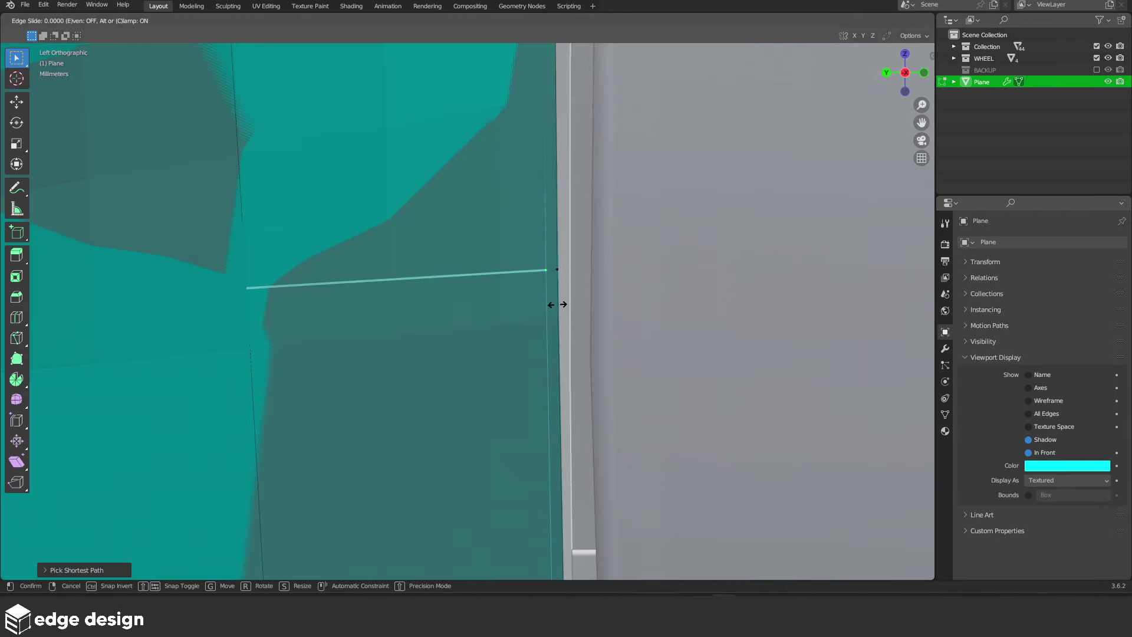
left_click(698, 284)
scroll(682, 277, "down", 3)
scroll(551, 407, "down", 2)
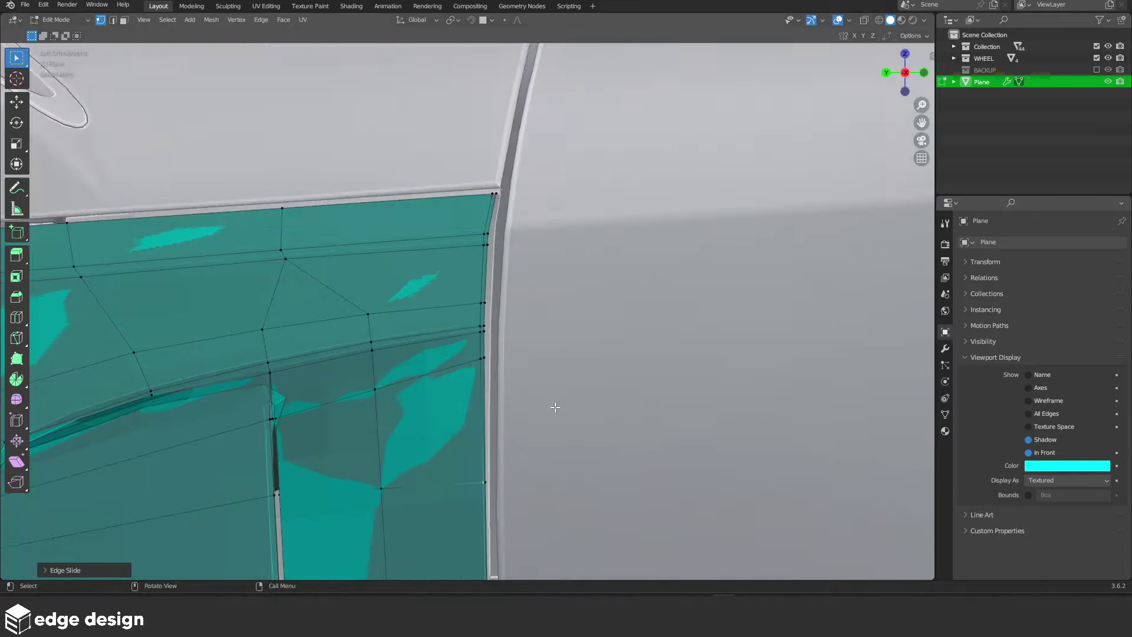
scroll(536, 399, "up", 3)
Slide a vertex path near the panel edge, then slide a single vertex along its edge
left_click(499, 376, "ctrl")
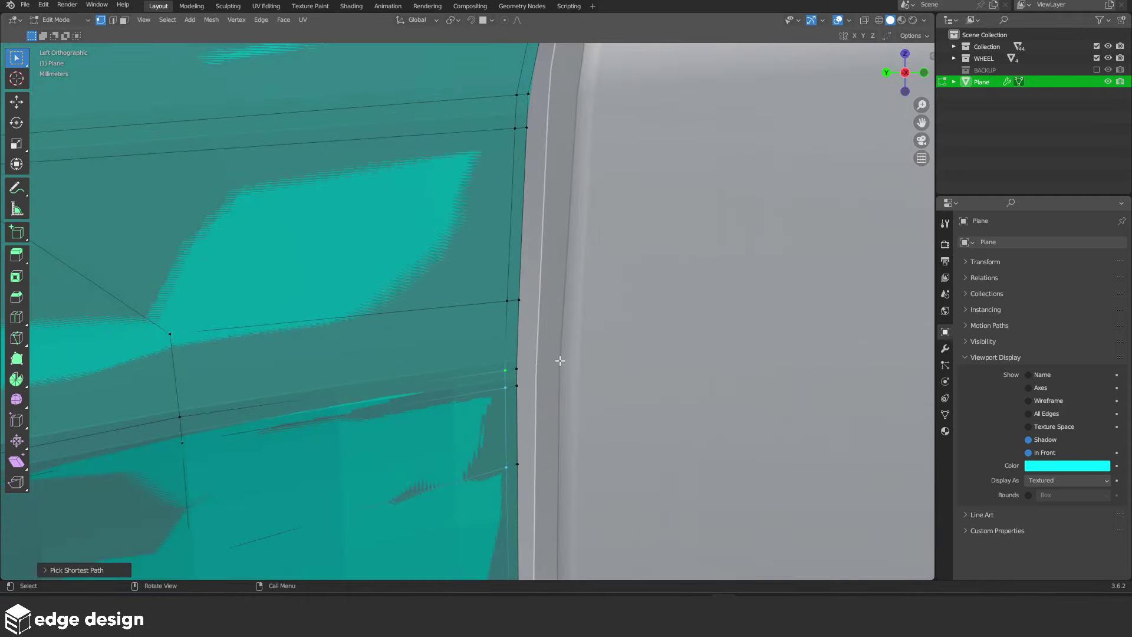
key("g")
key("g")
right_click(615, 358)
left_click(483, 306)
key("g")
key("g")
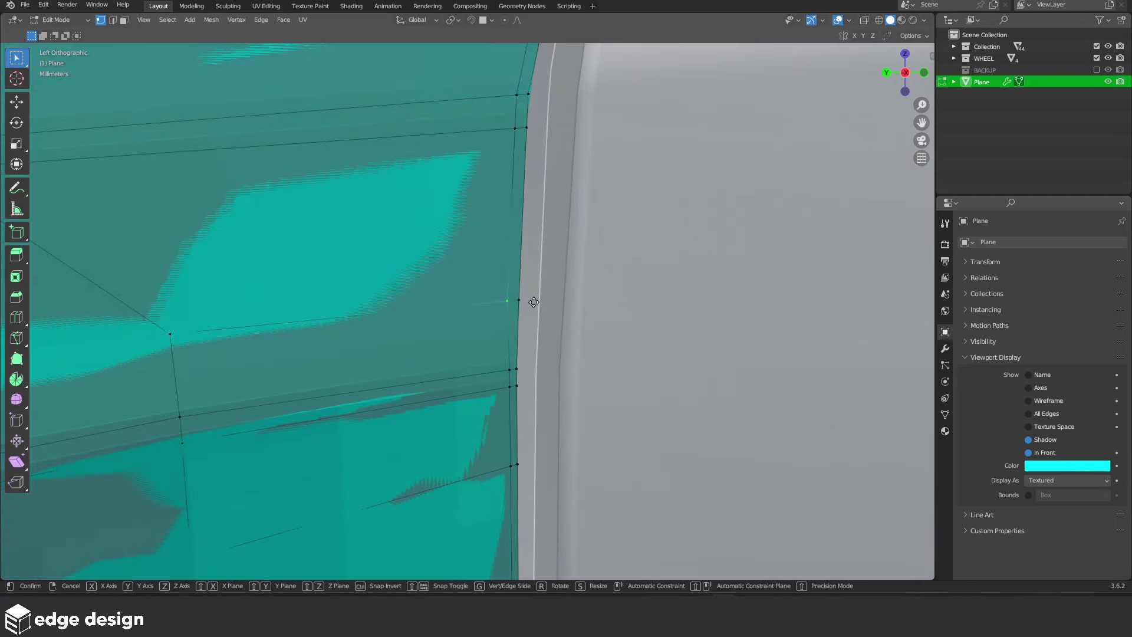
left_click(534, 302)
scroll(531, 303, "down", 3)
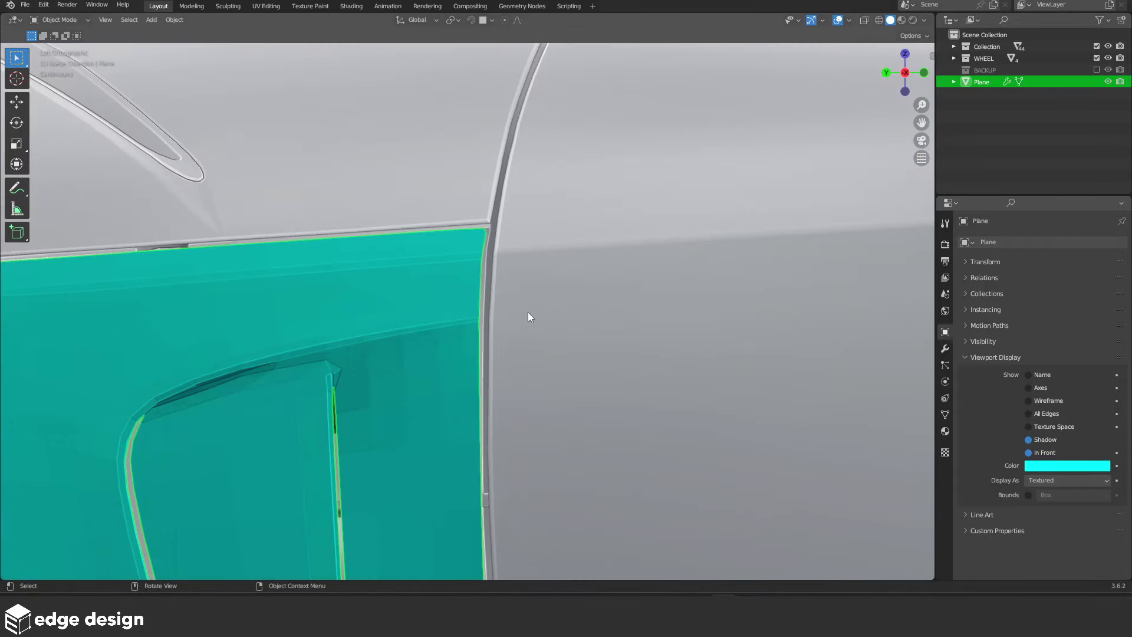
scroll(529, 315, "down", 3)
scroll(547, 276, "up", 2)
scroll(543, 308, "up", 2)
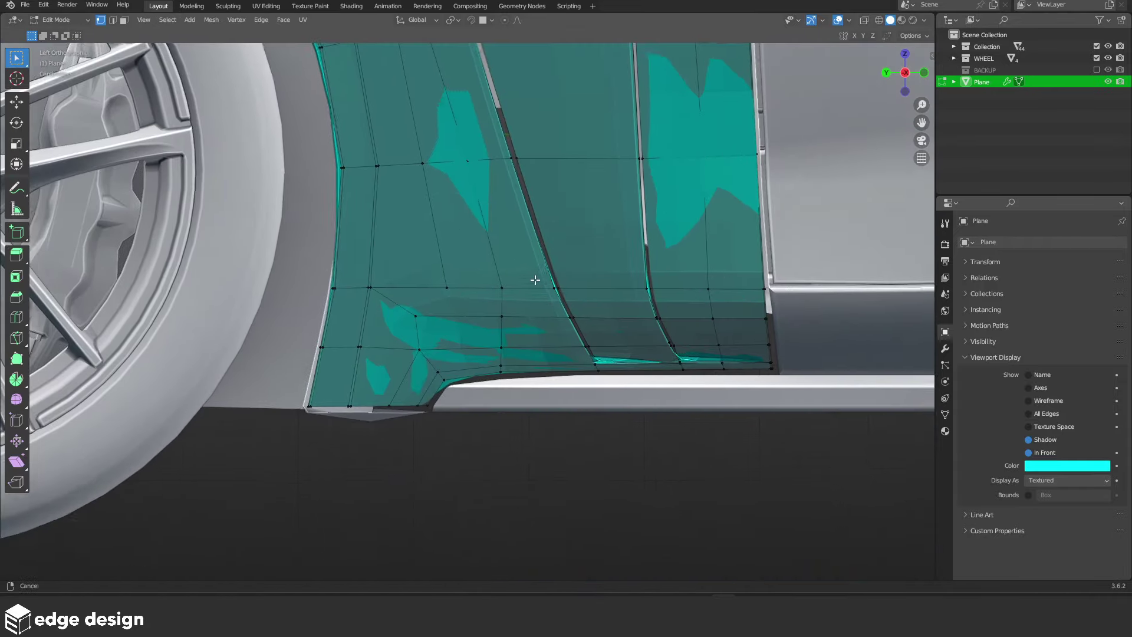
scroll(536, 278, "up", 2)
Add a loop cut across the lower intake faces and check it in Object Mode
key("ctrl+r")
left_click(584, 269)
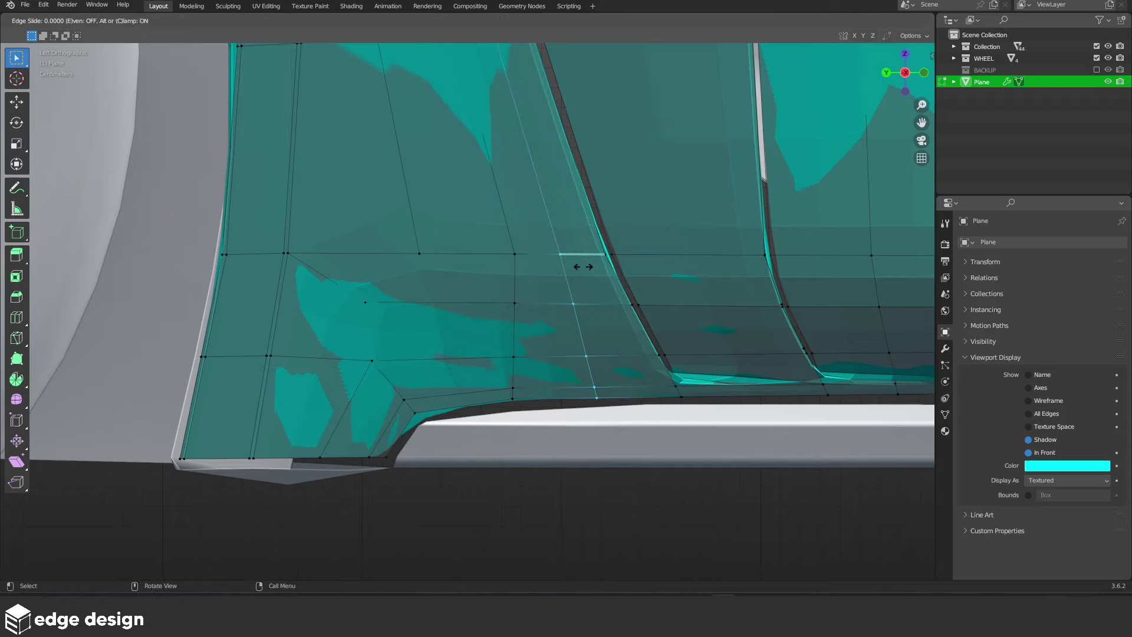
left_click(623, 270)
scroll(624, 270, "down", 4)
scroll(566, 153, "down", 2)
key("Tab")
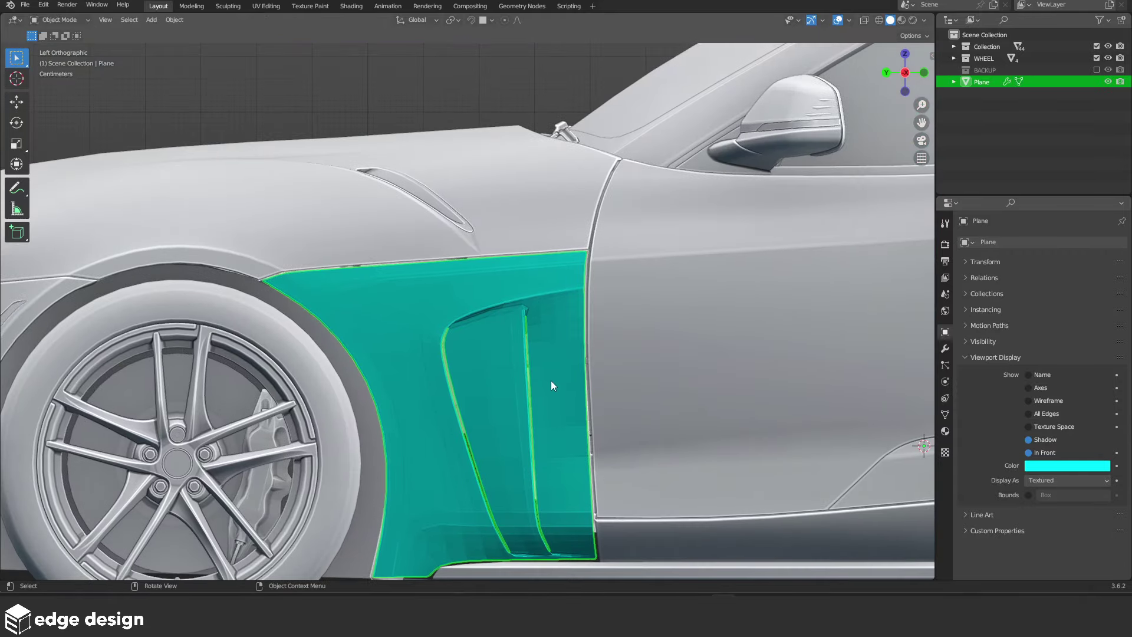
scroll(551, 380, "up", 8)
key("Tab")
key("Tab")
scroll(554, 363, "down", 6)
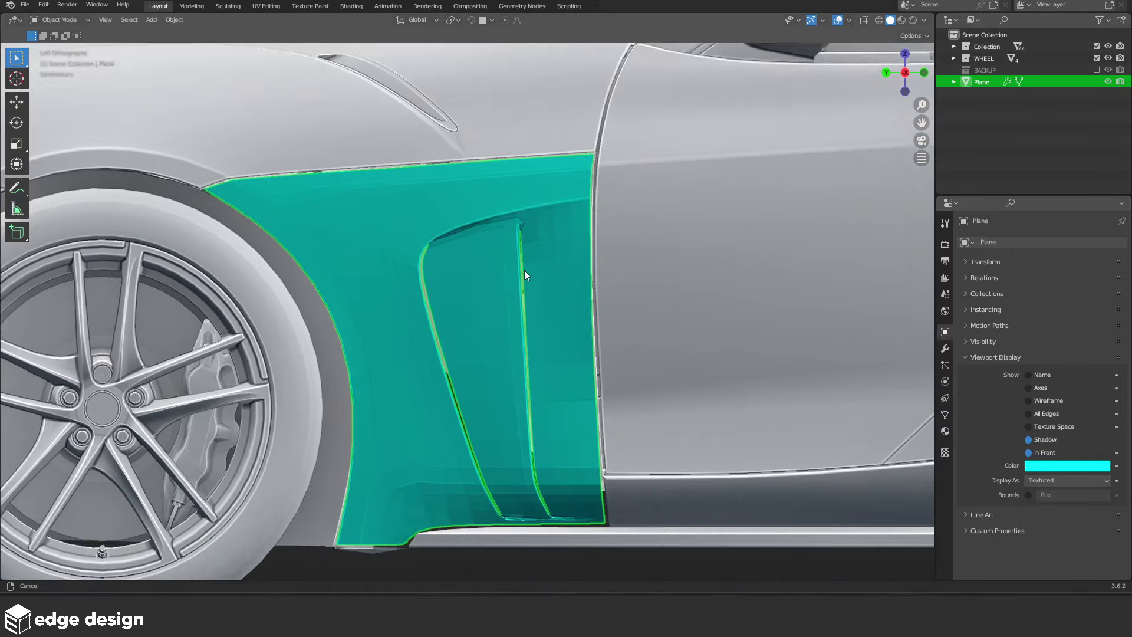
key("Tab")
scroll(520, 248, "up", 2)
scroll(495, 326, "down", 2)
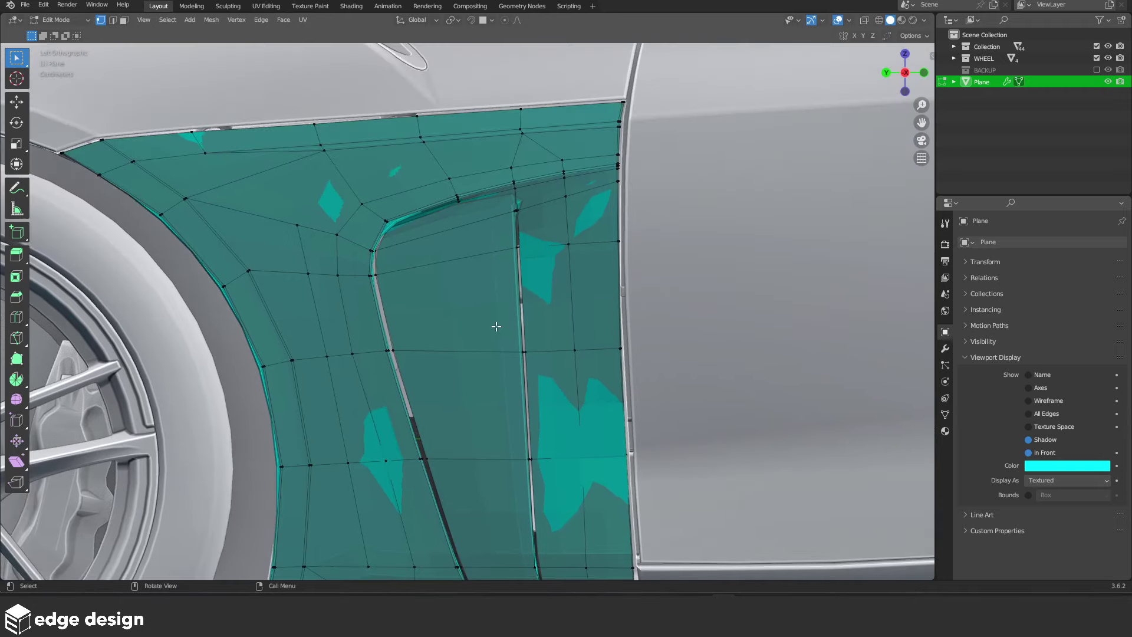
scroll(506, 296, "up", 2)
Clear the selection, pan toward the lower intake and switch to see-through wireframe
key("a")
scroll(514, 397, "up", 1)
scroll(539, 262, "up", 2)
key("alt+a")
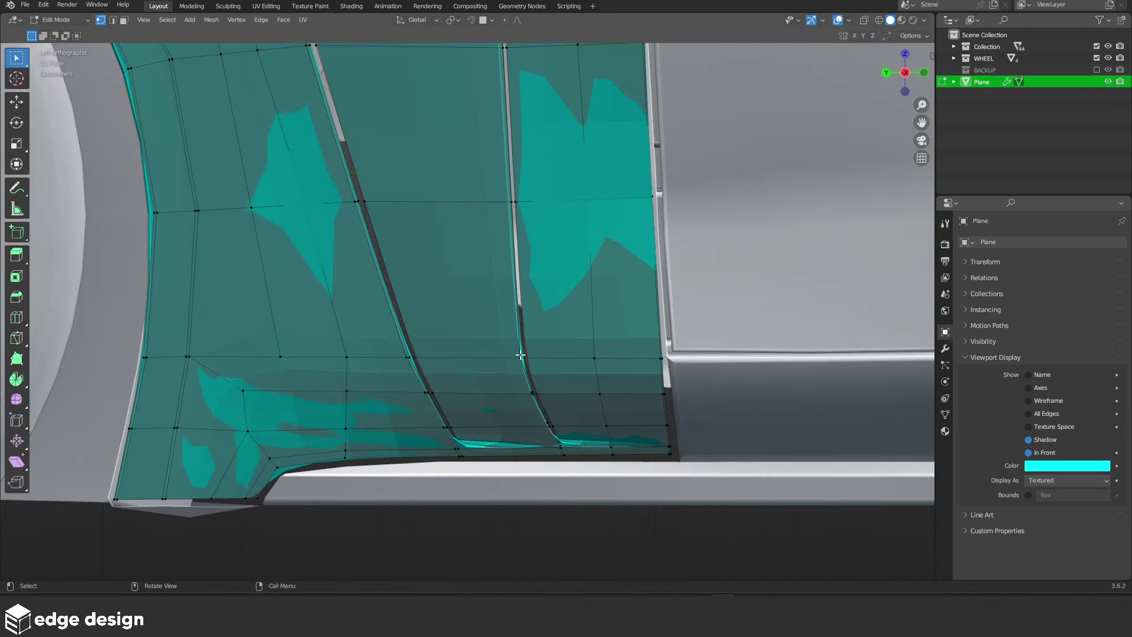
middle_click_drag(501, 320, 482, 274, "shift")
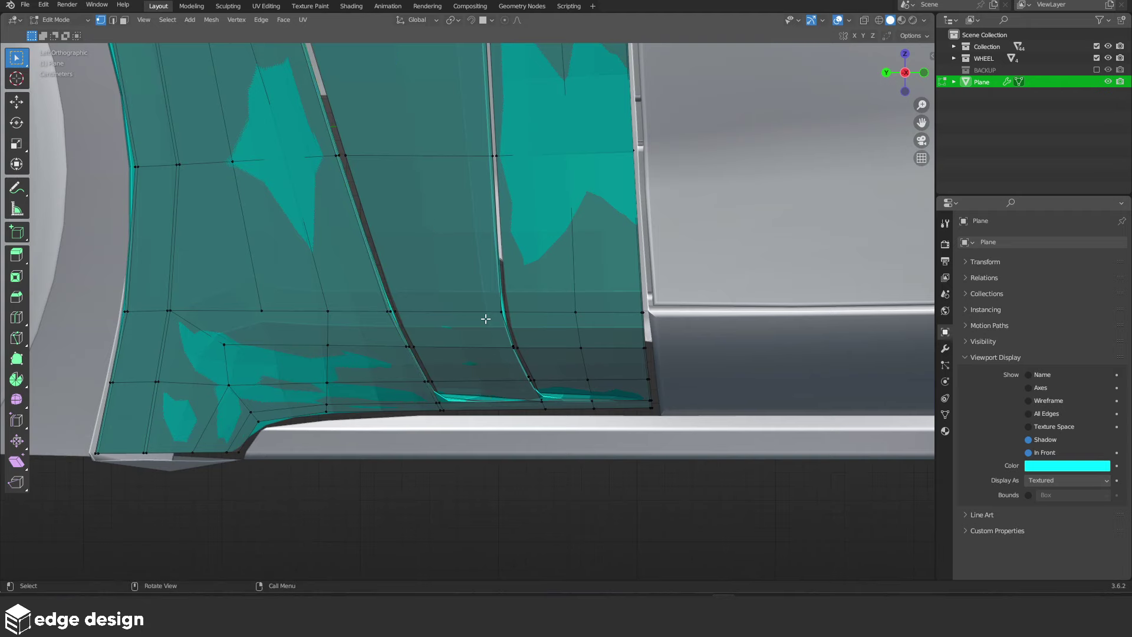
key("z")
left_click(408, 403)
scroll(462, 460, "up", 3)
Place a new loop near the intake's top in solid shading and review the panel
left_click(399, 531)
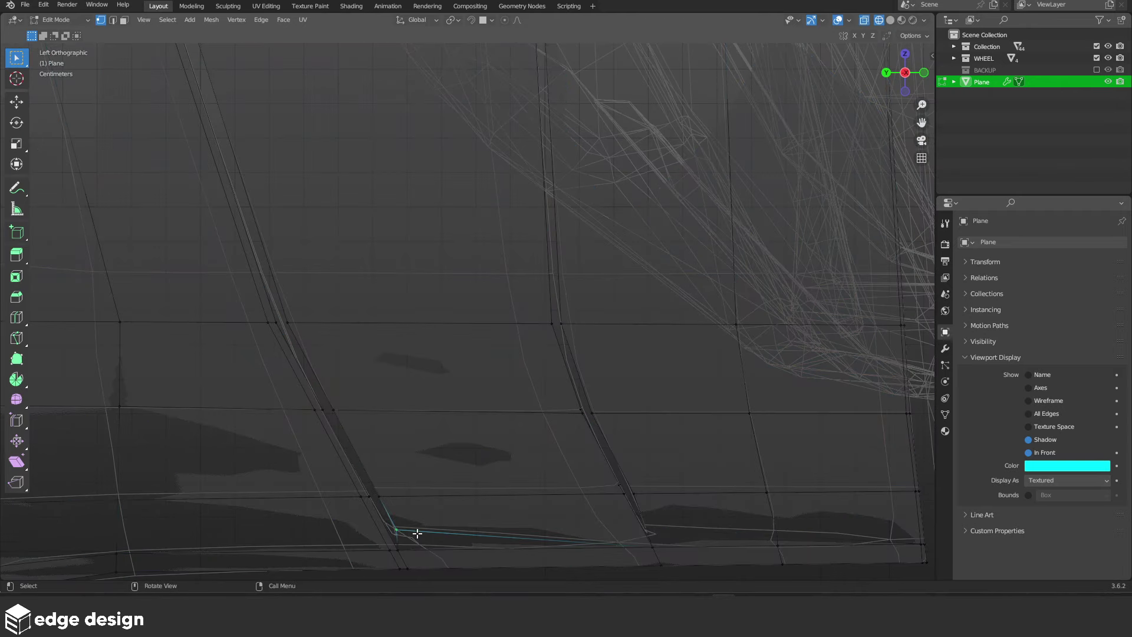
key("a")
scroll(450, 488, "down", 5)
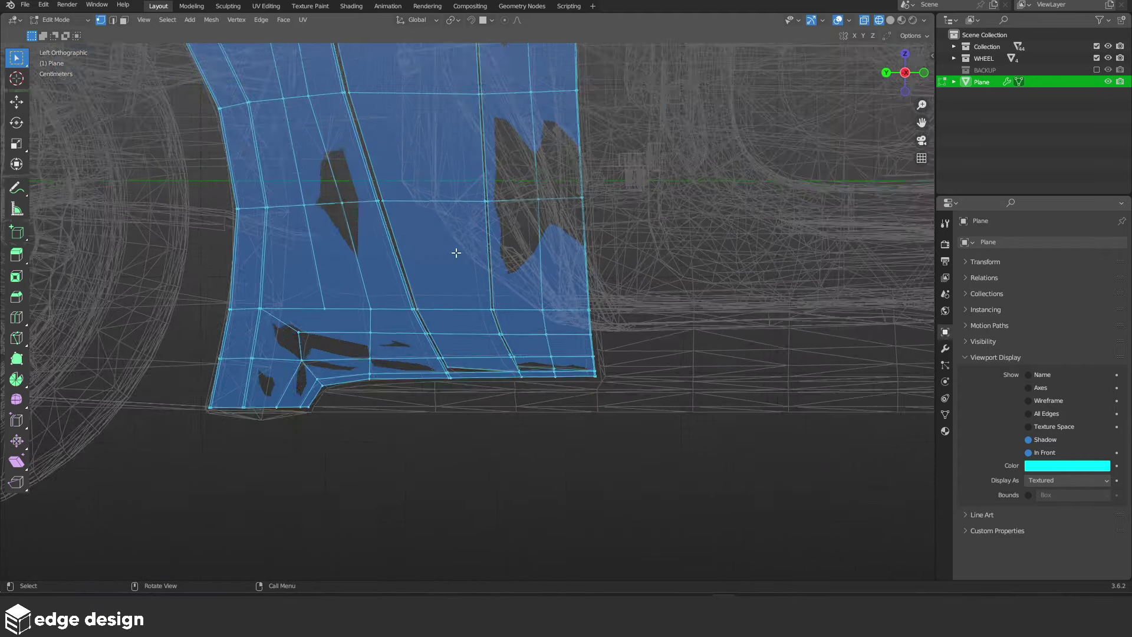
scroll(472, 306, "up", 2)
scroll(488, 345, "up", 3)
scroll(490, 334, "up", 3, "shift")
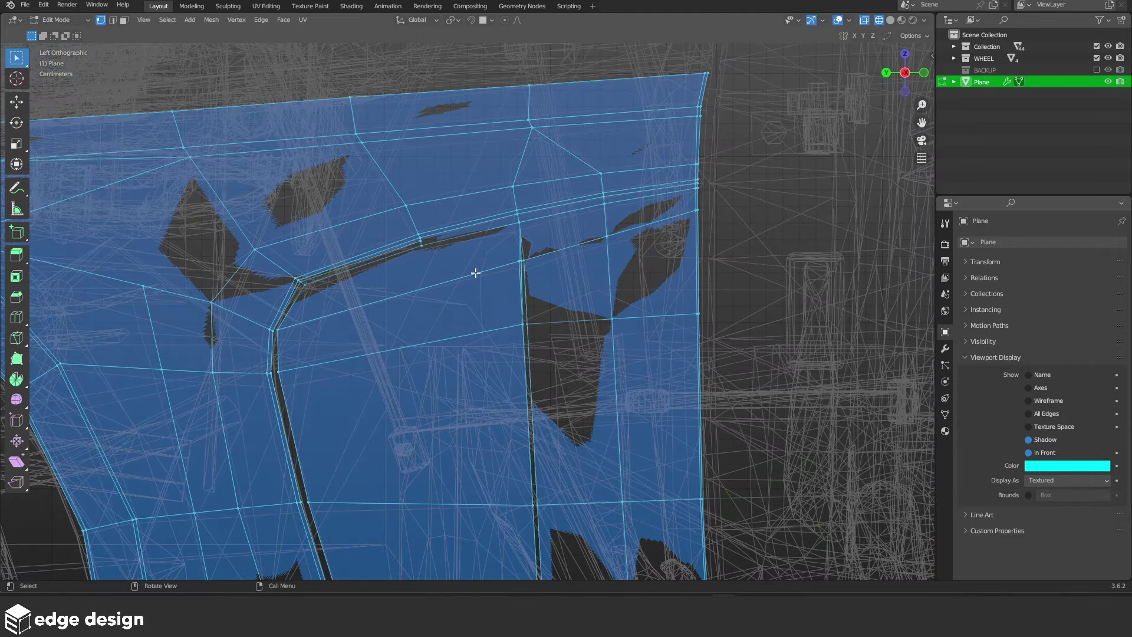
key("shift+z")
key("alt+a")
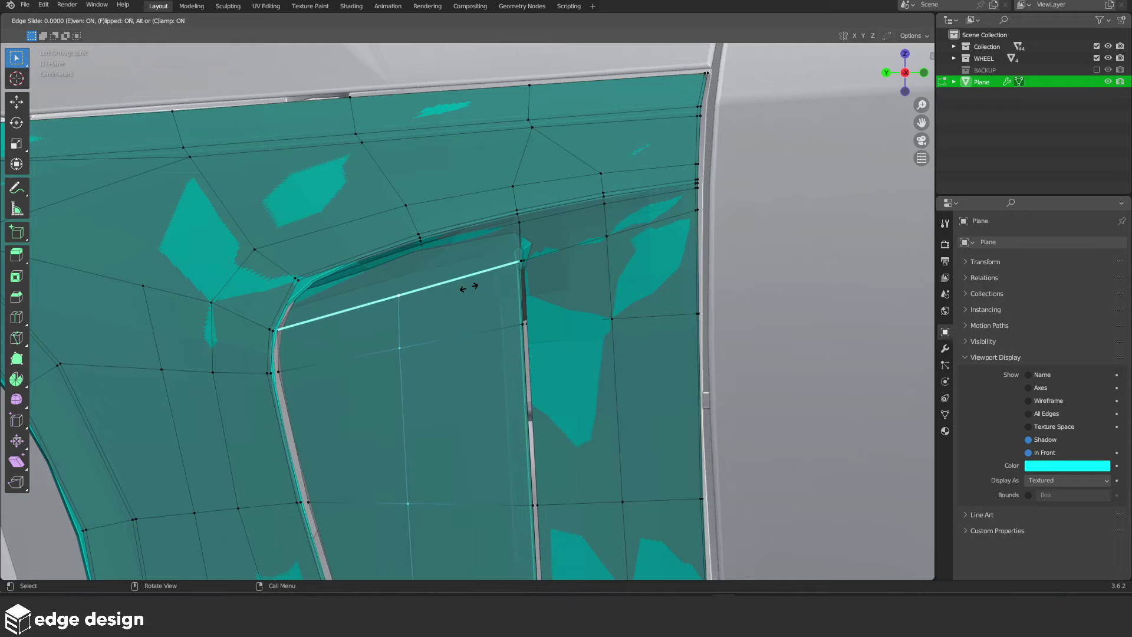
left_click(585, 259)
scroll(577, 295, "down", 5)
scroll(531, 271, "down", 3)
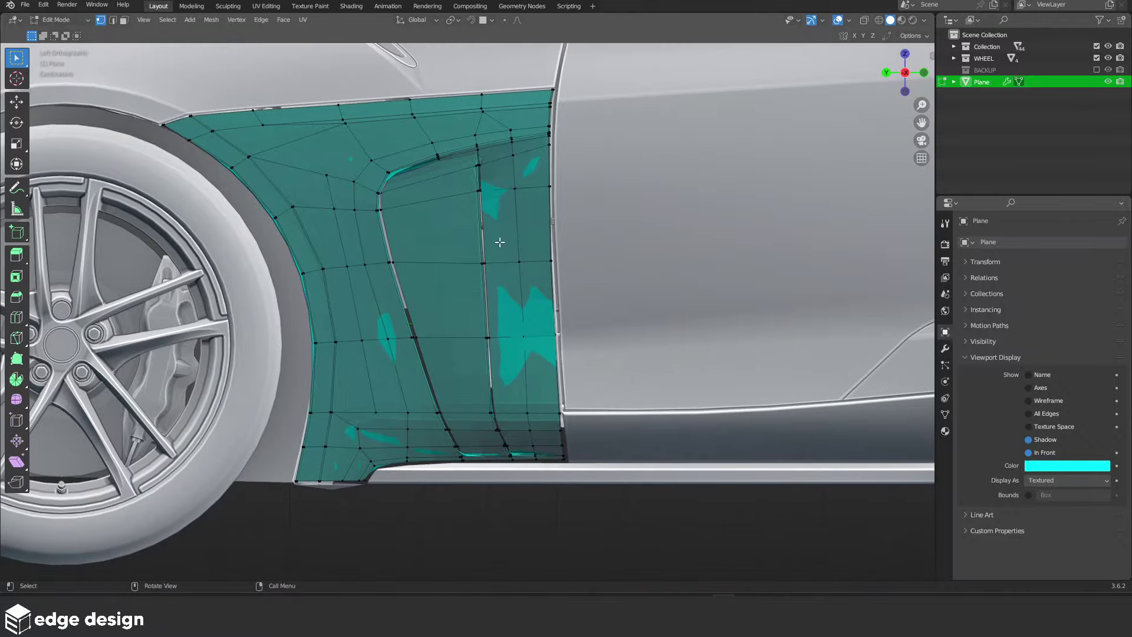
key("Tab")
key("Tab")
Add a loop cut running along the panel's lower edge in X-ray view
mouse_move(509, 250)
middle_mouse_down("shift")
mouse_move(472, 188)
mouse_move(533, 385)
middle_mouse_up("shift")
scroll(477, 165, "up", 3)
scroll(432, 382, "up", 2)
mouse_move(433, 382)
middle_mouse_down("shift")
mouse_move(523, 321)
mouse_move(532, 296)
middle_mouse_up("shift")
key("shift+z")
scroll(509, 312, "up", 3)
key("ctrl+r")
left_click(534, 293)
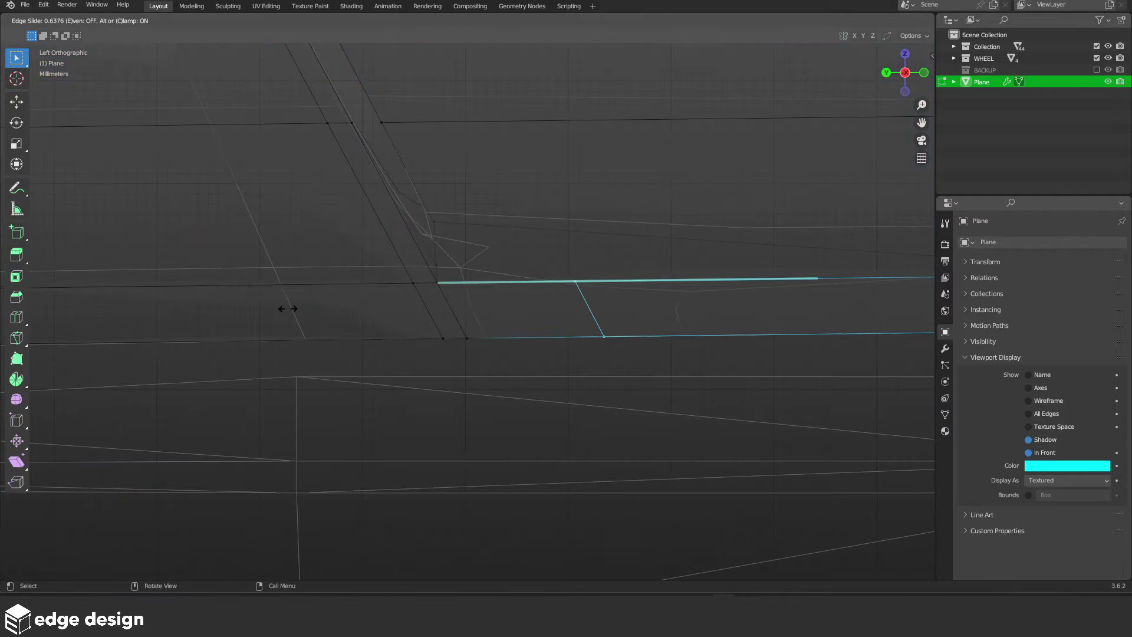
left_click(239, 307)
Review the new lower-edge loop in Object Mode, then orbit along it in wireframe
key("shift+z")
scroll(493, 296, "down", 3)
key("Tab")
scroll(497, 293, "down", 3)
scroll(523, 297, "down", 2)
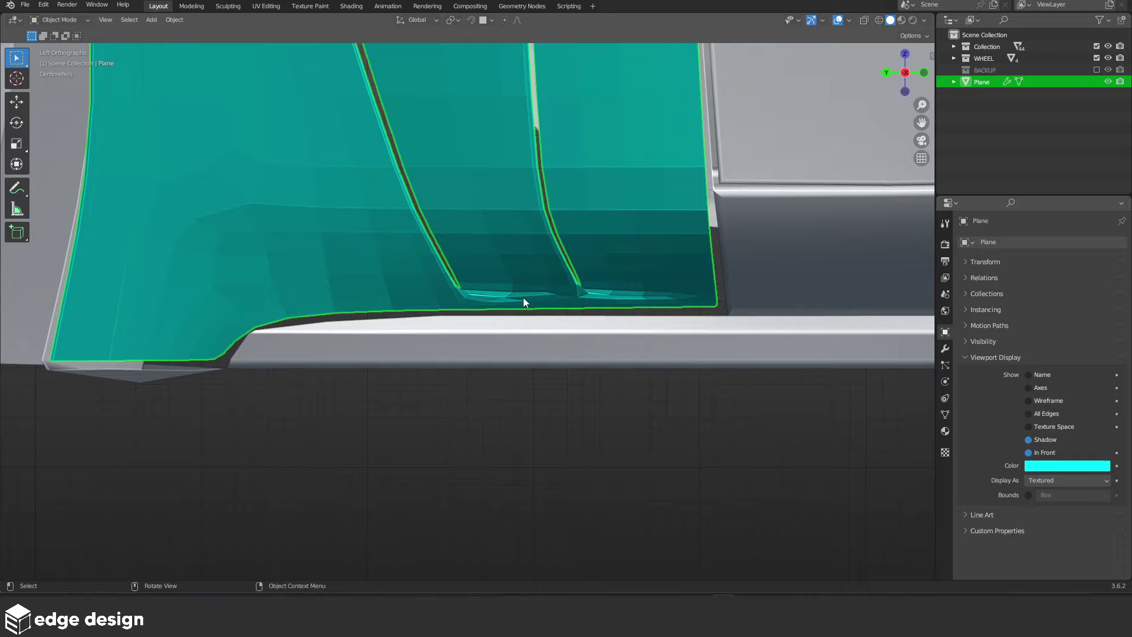
key("Tab")
scroll(524, 299, "up", 3)
key("shift+z")
scroll(533, 296, "up", 2)
mouse_move(508, 291)
middle_mouse_down()
mouse_move(526, 308)
mouse_move(510, 301)
mouse_move(516, 248)
mouse_move(480, 290)
mouse_move(367, 316)
mouse_move(423, 316)
middle_mouse_up()
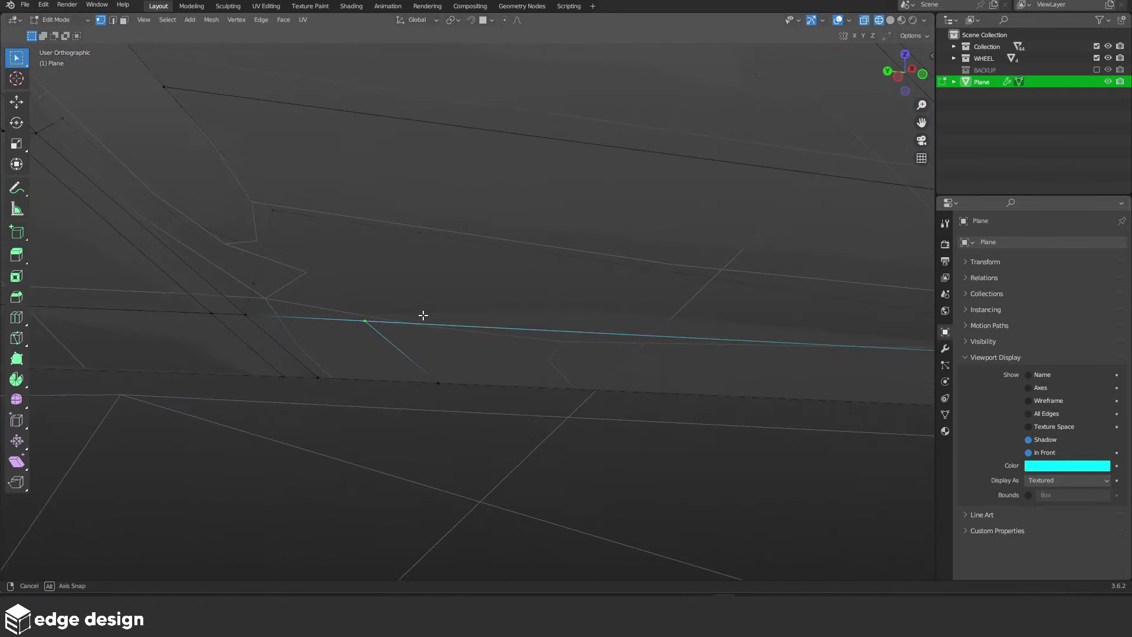
Knife-cut two edges across the small faces above the intake's lower edge
key("k")
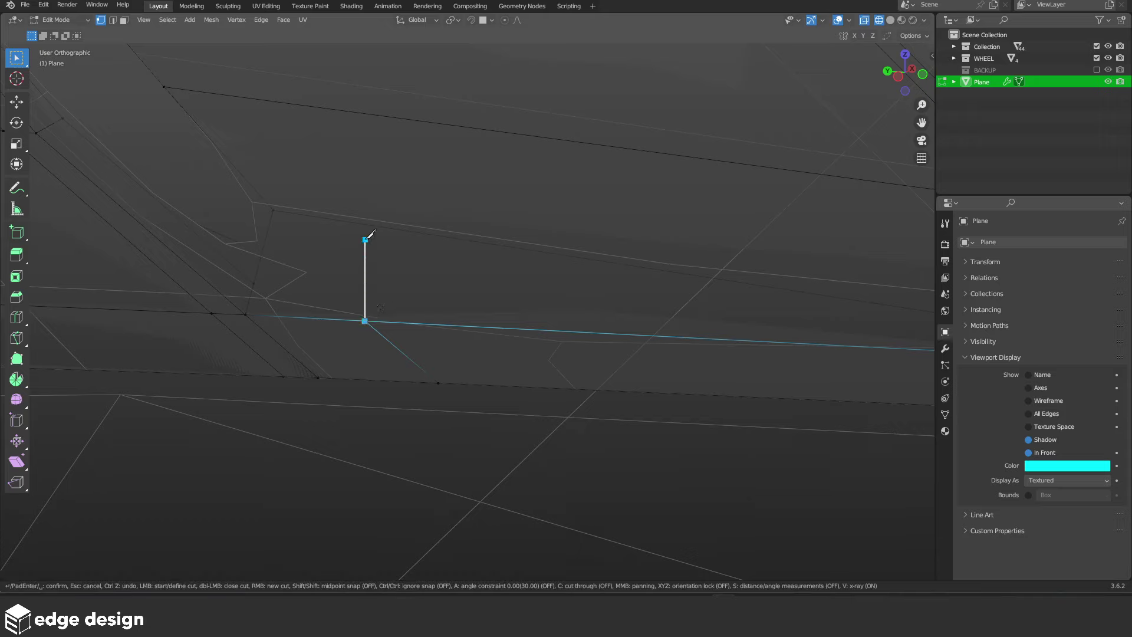
left_click(372, 224)
key("Return")
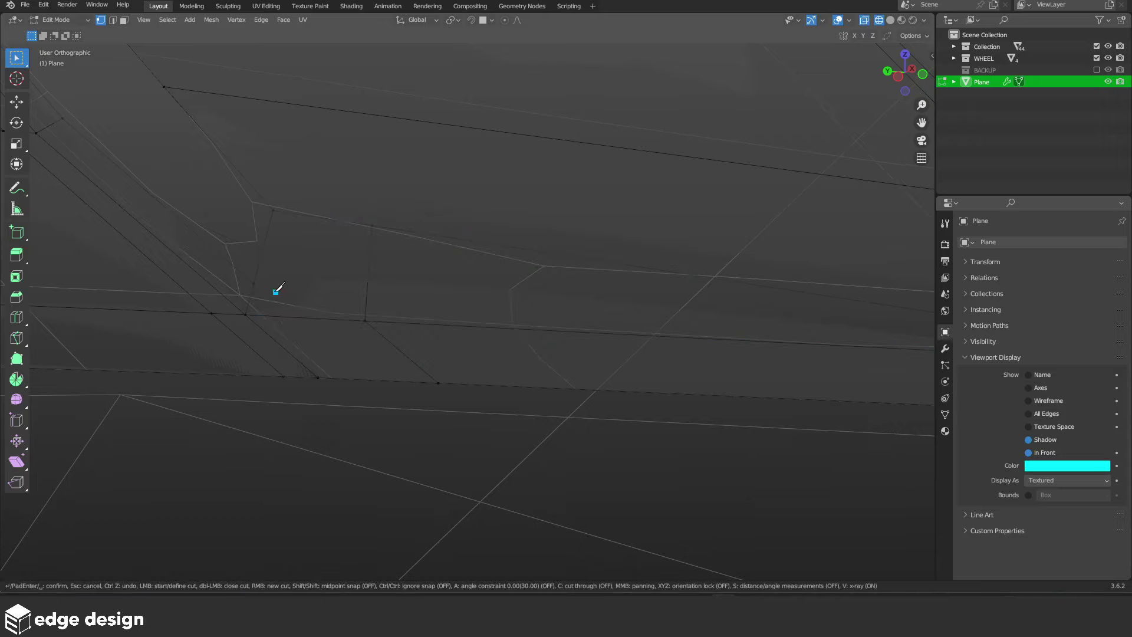
left_click(367, 297)
key("Return")
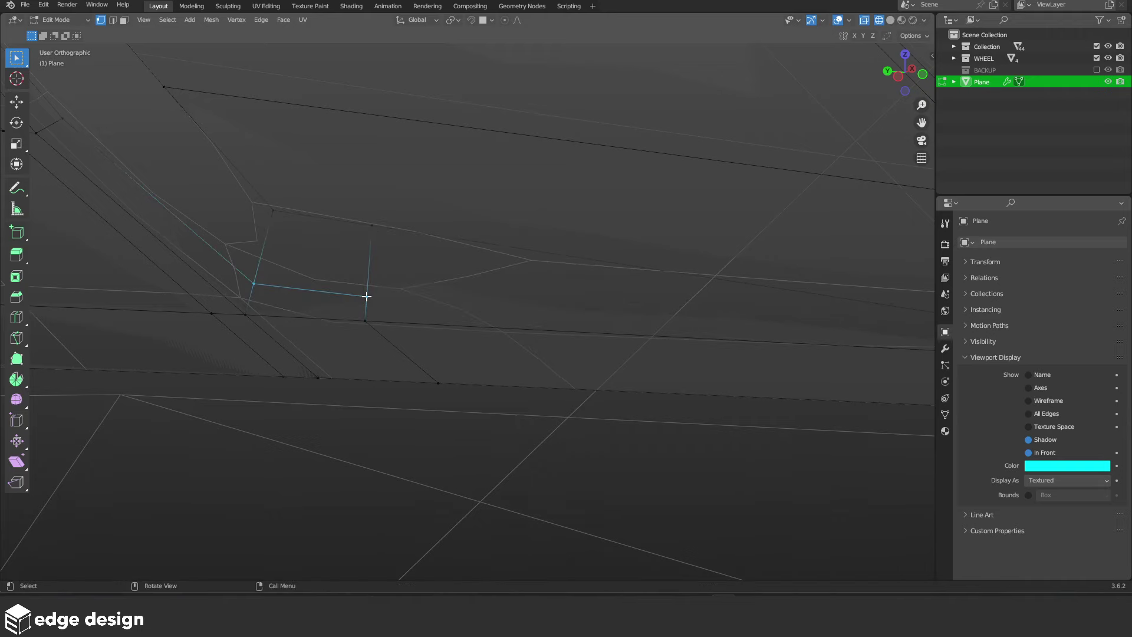
scroll(413, 313, "down", 3)
key("a")
left_click(345, 316)
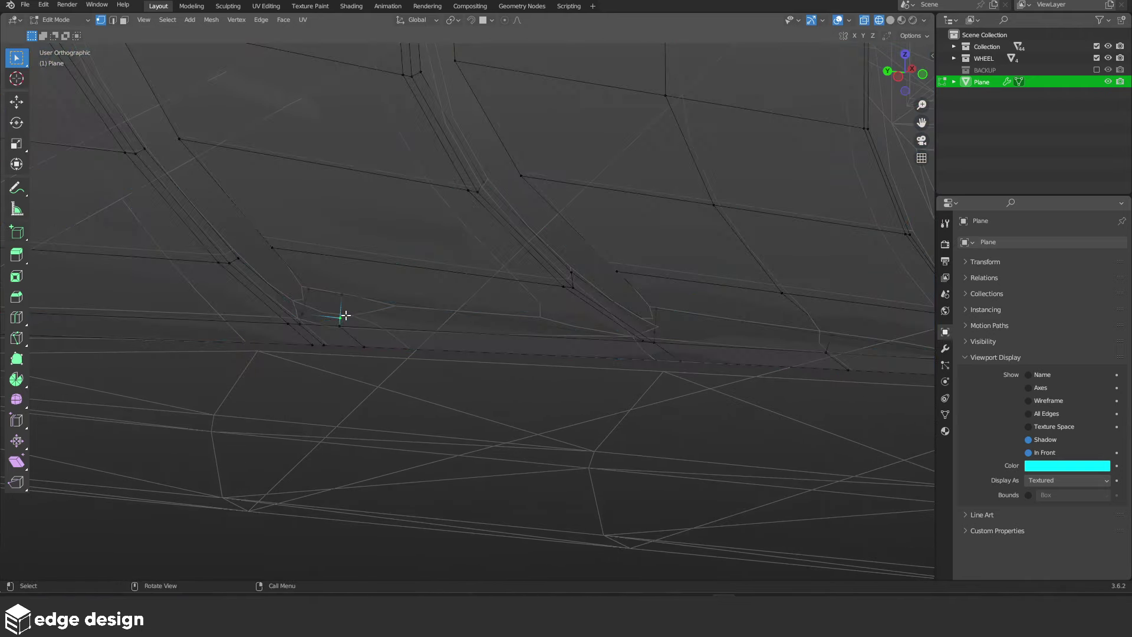
scroll(728, 331, "up", 3)
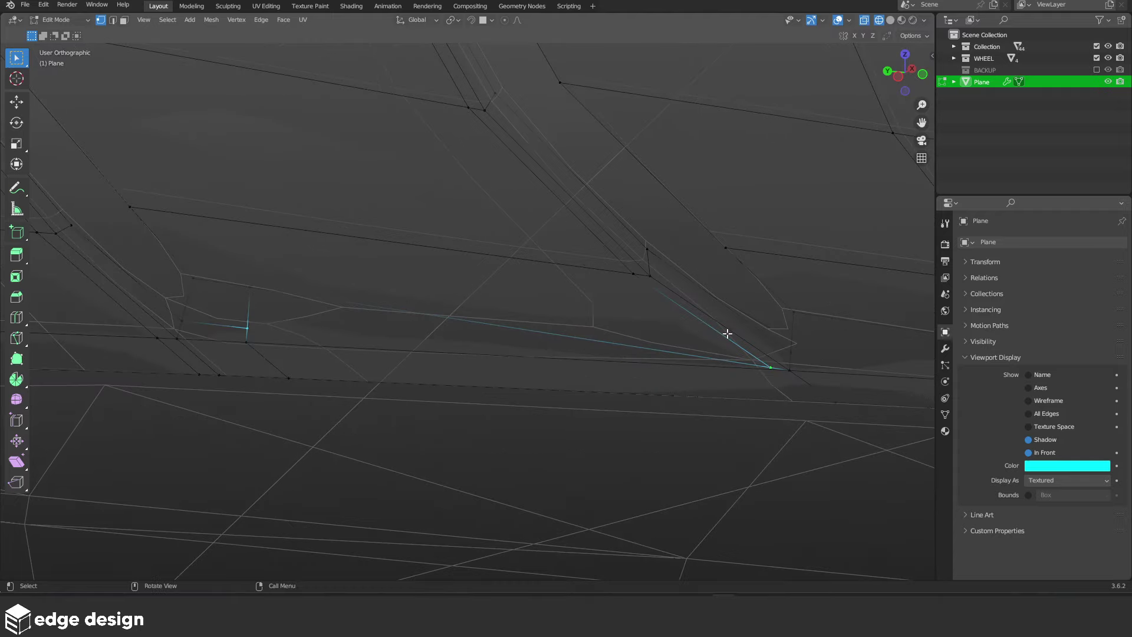
mouse_move(587, 359)
middle_mouse_down()
mouse_move(604, 334)
mouse_move(612, 357)
middle_mouse_up()
Knife-cut to the lower vertex, merge the selected vertices and review in Object Mode
key("a")
key("k")
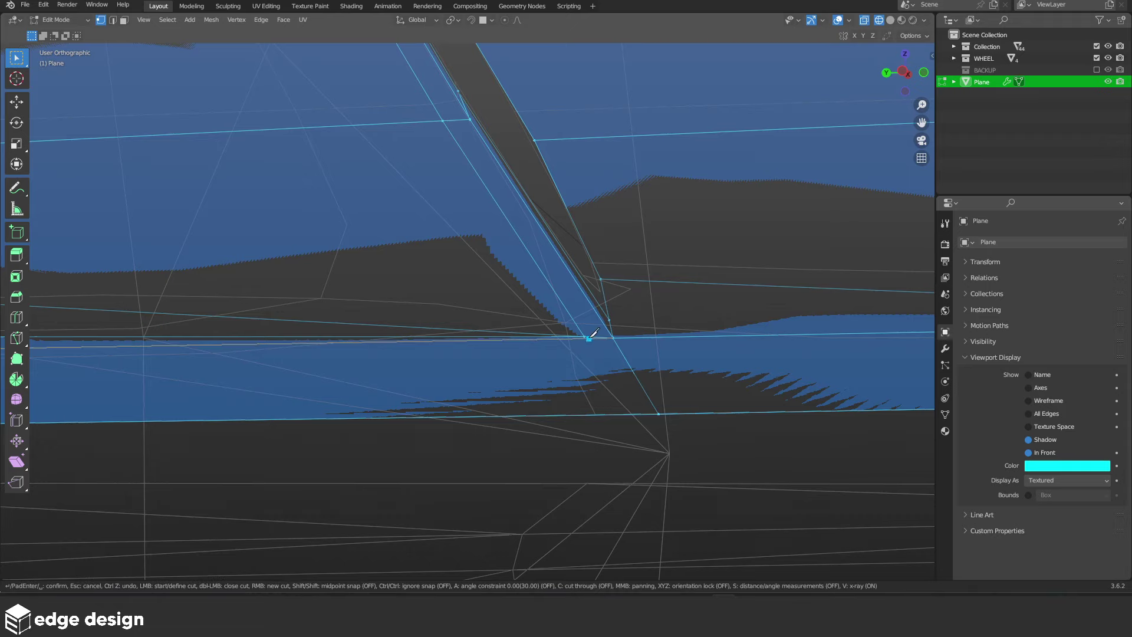
left_click(665, 407)
key("Return")
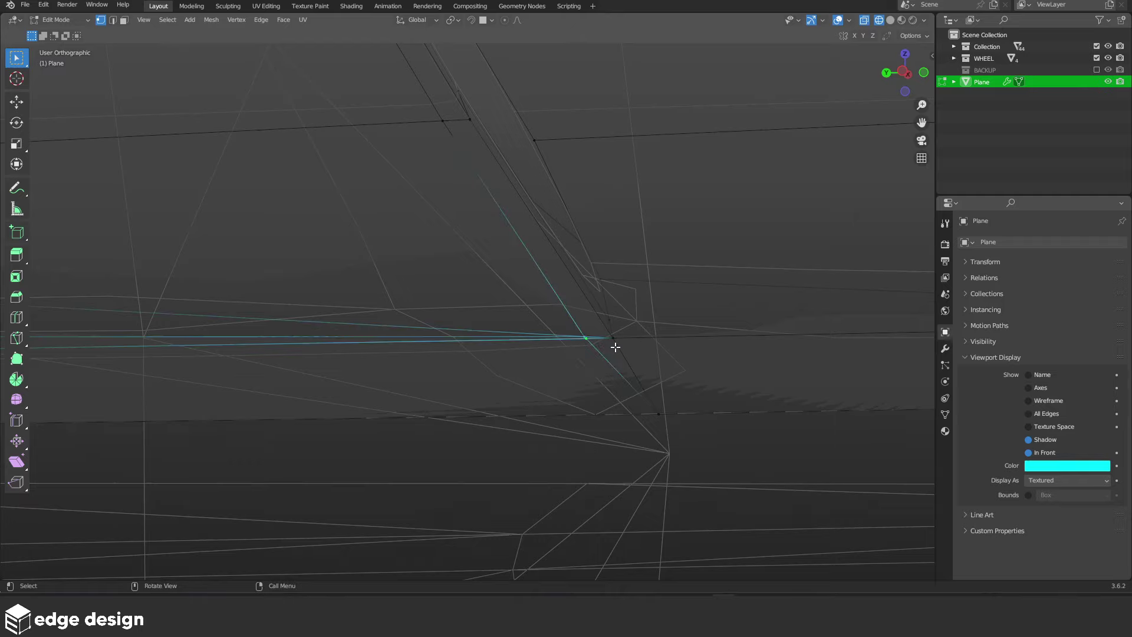
key("m")
left_click(585, 395)
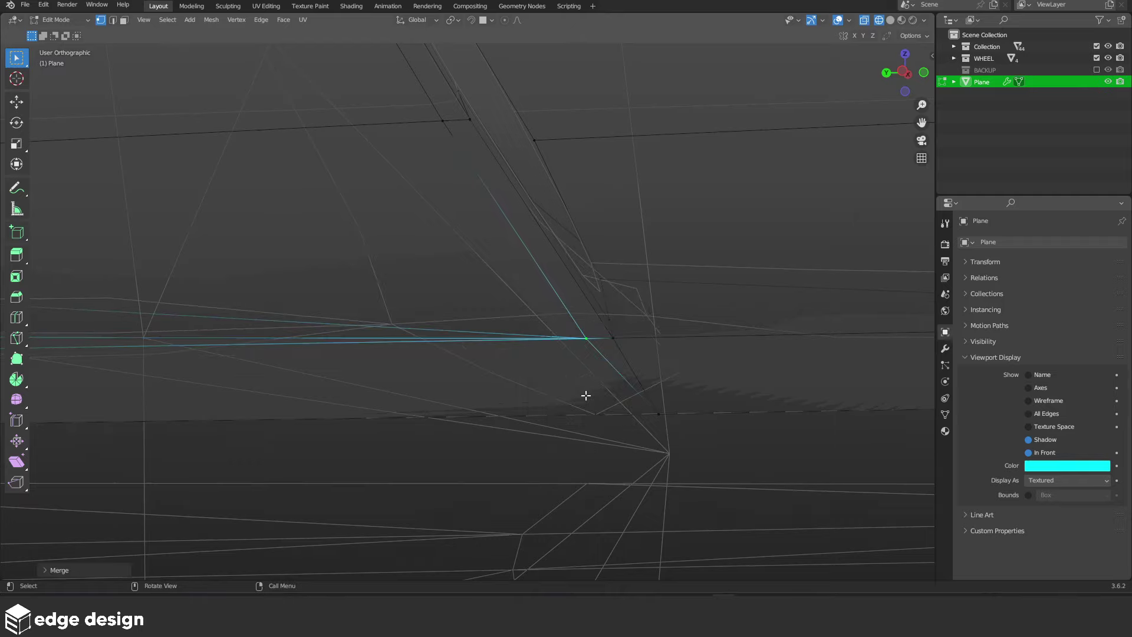
key("z")
key("Tab")
scroll(702, 379, "down", 5)
mouse_move(563, 339)
middle_mouse_down()
mouse_move(546, 347)
mouse_move(582, 355)
middle_mouse_up()
Add a knife cut across the lower faces between the vent strips and inspect it in solid view
key("Tab")
key("shift+z")
key("a")
scroll(583, 355, "up", 2)
scroll(590, 350, "up", 1)
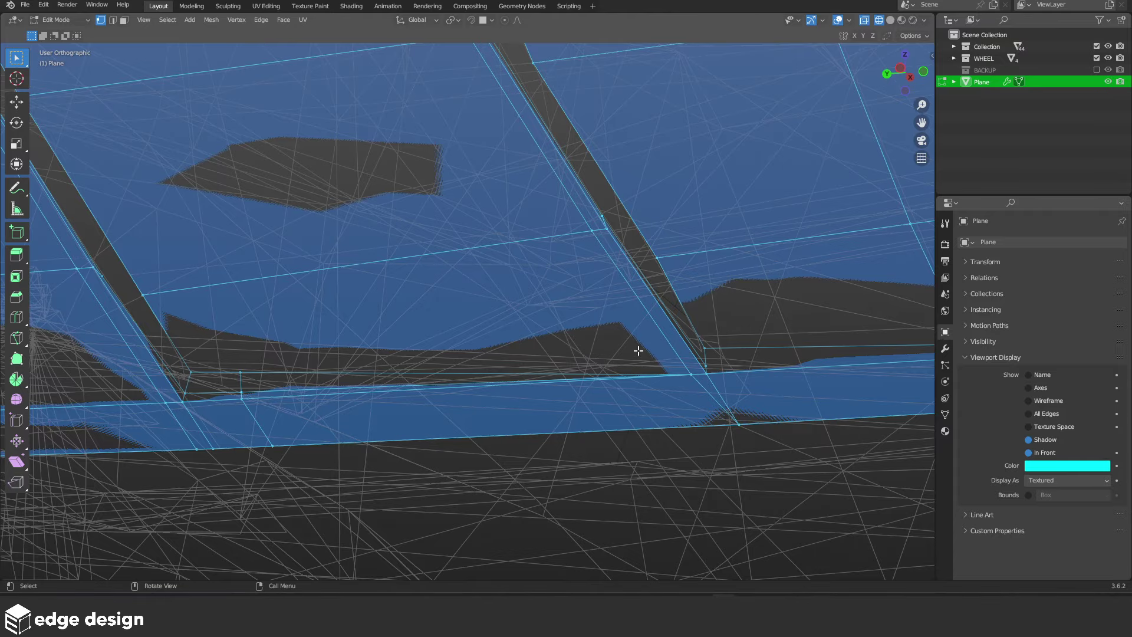
mouse_move(598, 352)
middle_mouse_down()
mouse_move(614, 347)
mouse_move(601, 338)
middle_mouse_up()
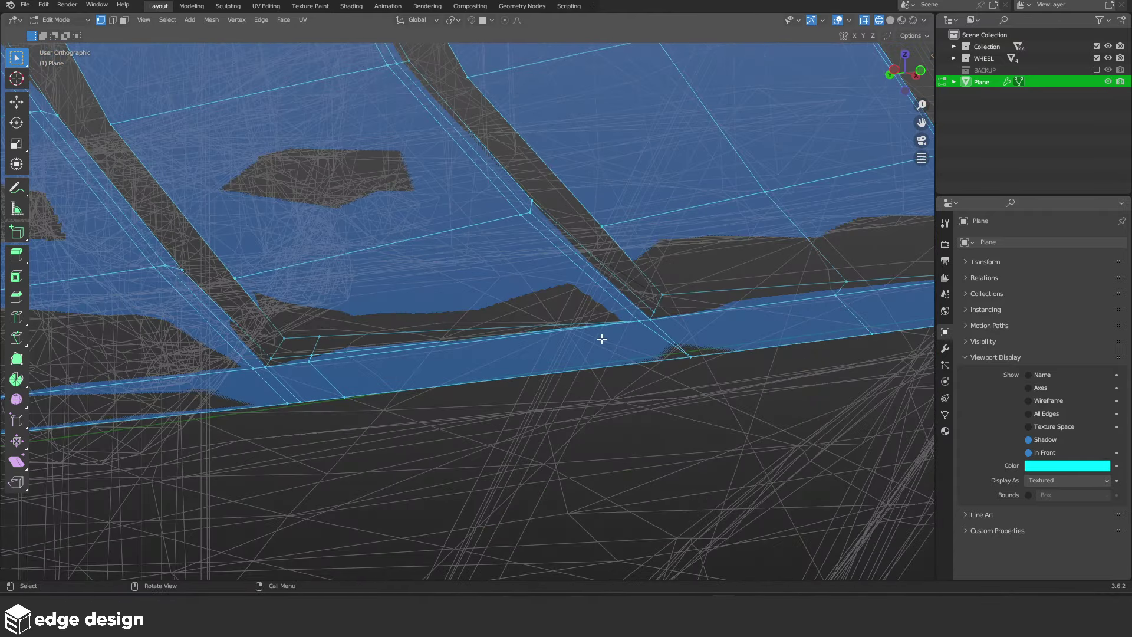
scroll(437, 333, "up", 1)
key("k")
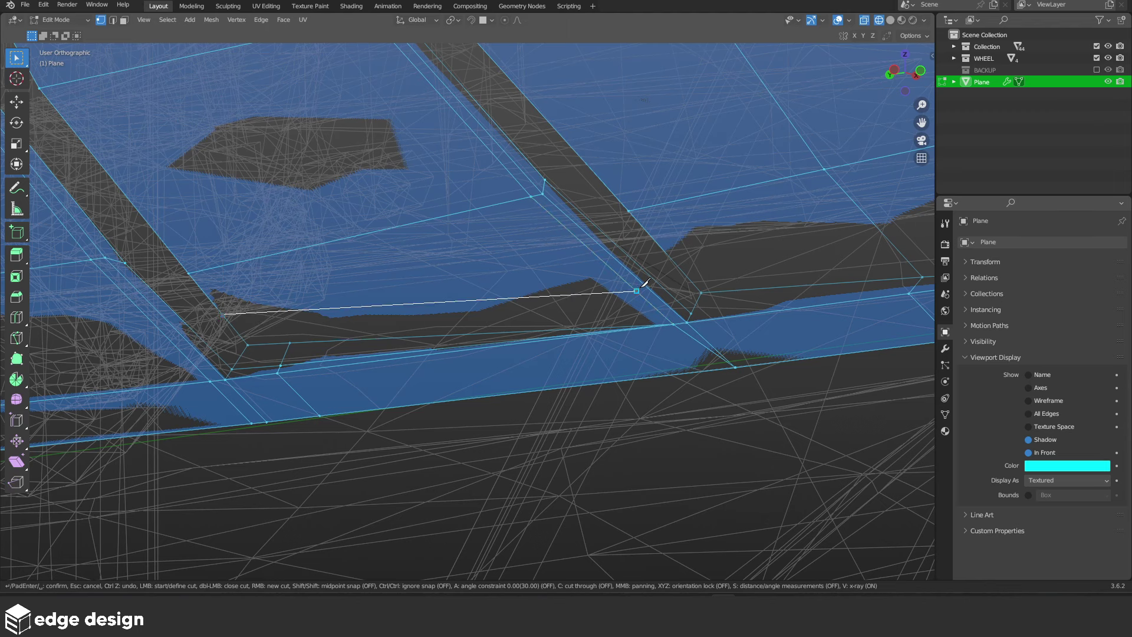
key("Return")
key("Tab")
key("shift+z")
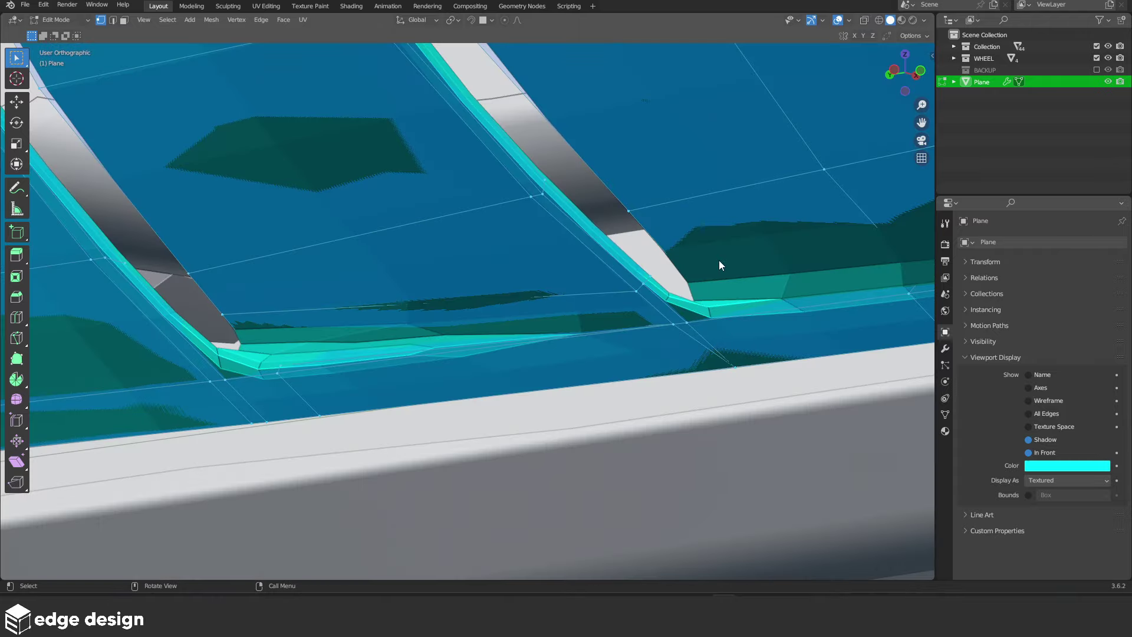
middle_click_drag(719, 260, 599, 281)
left_click(480, 309)
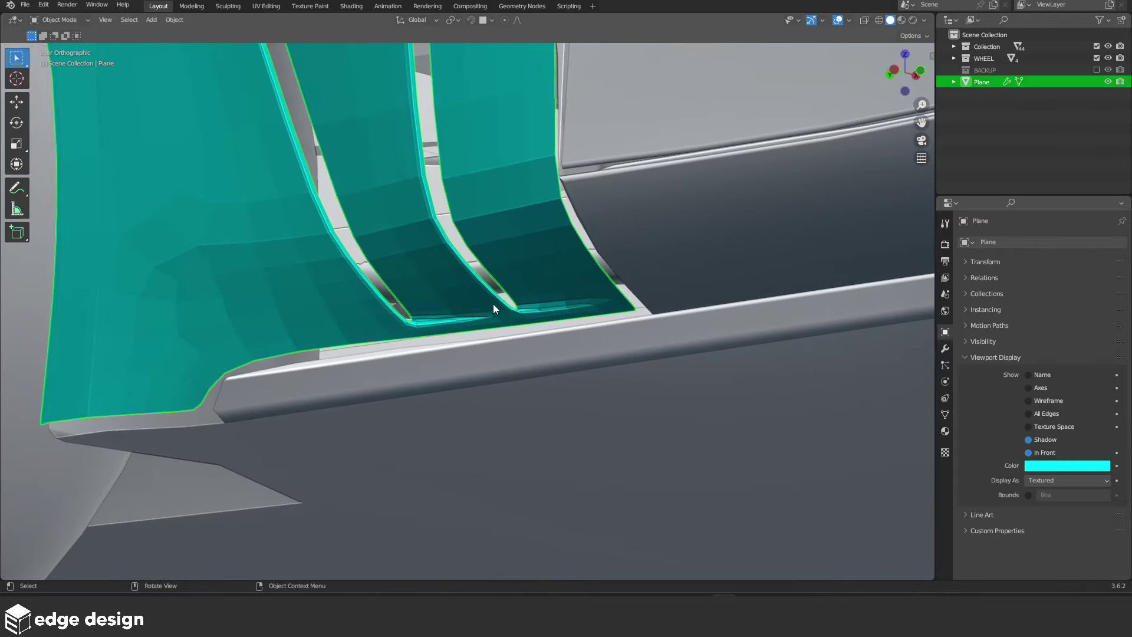
In see-through Edit Mode, knife-cut a new edge across the intake's lower face
key("Tab")
scroll(518, 289, "up", 2)
scroll(611, 295, "up", 2)
scroll(610, 295, "down", 2)
key("shift+z")
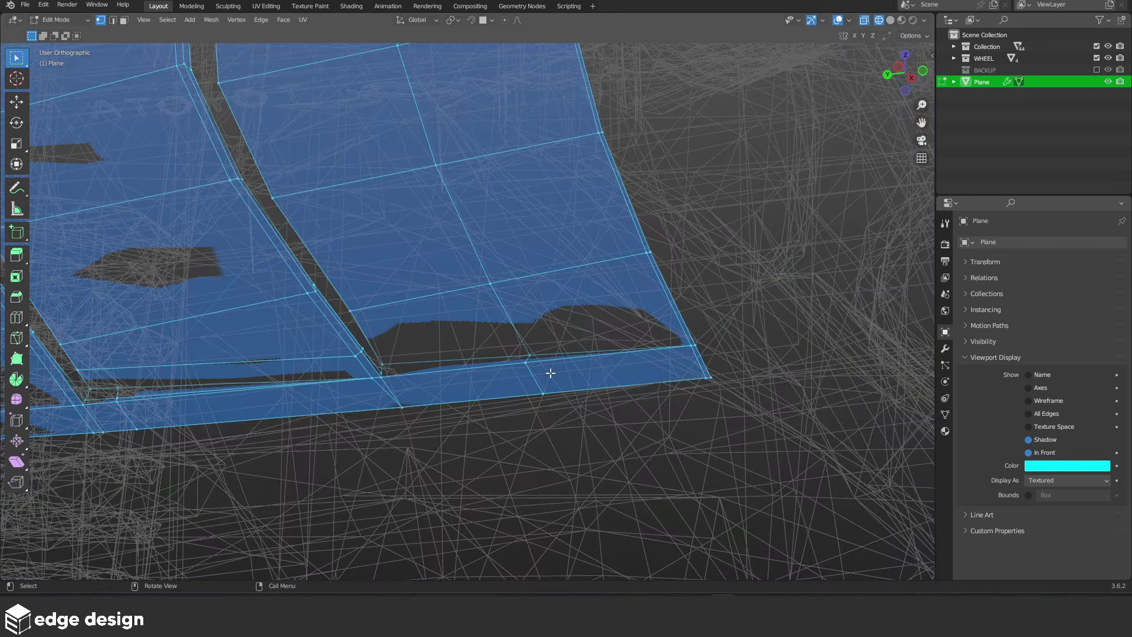
scroll(550, 374, "up", 3)
key("k")
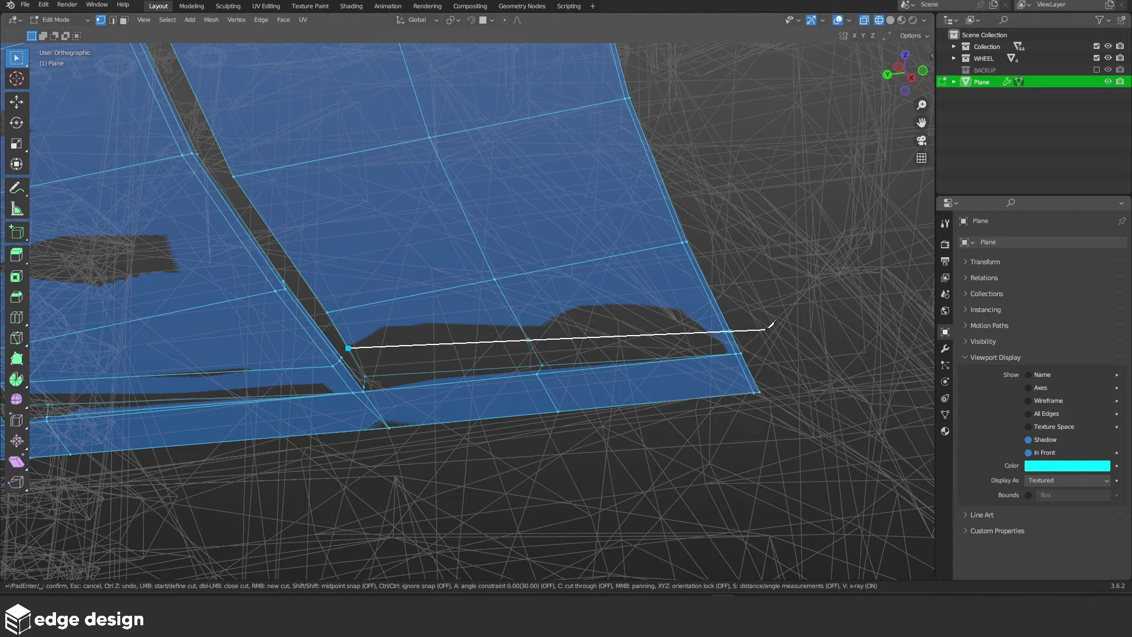
key("Return")
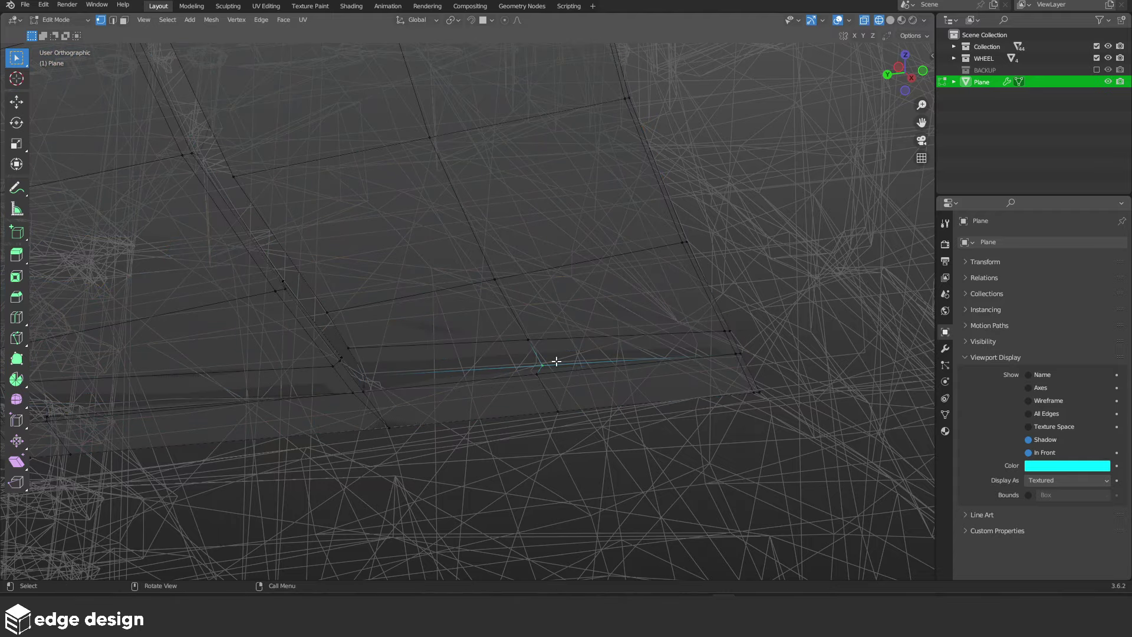
Knife a vertical cut from the bottom vertex up to the upper edge
mouse_move(551, 361)
middle_mouse_down()
mouse_move(553, 384)
mouse_move(498, 332)
mouse_move(416, 299)
middle_mouse_up()
key("a")
key("k")
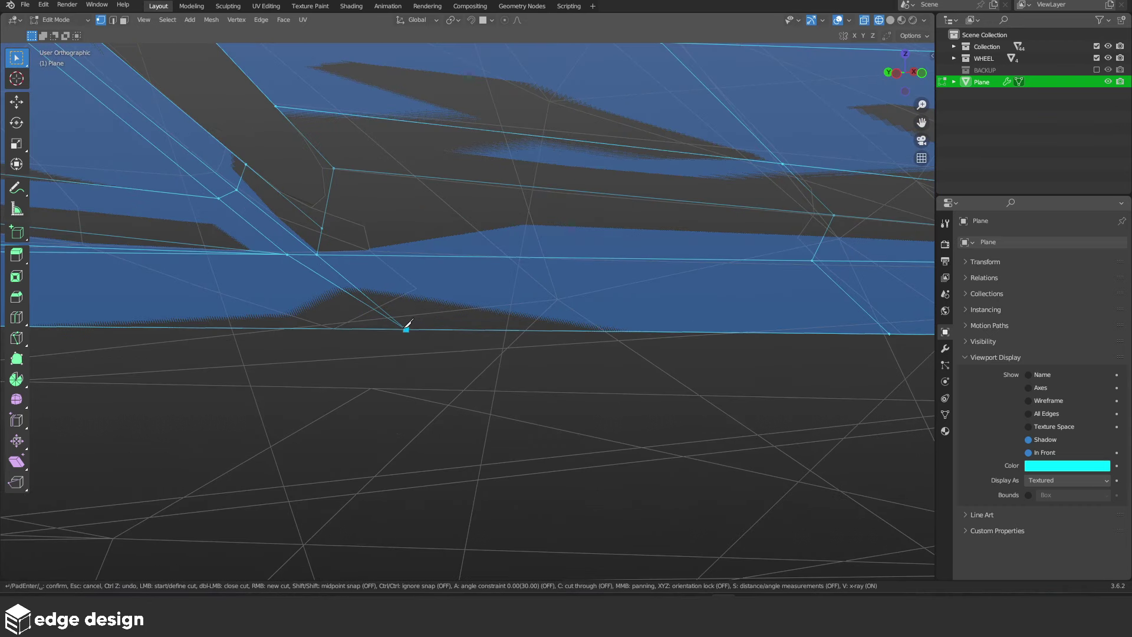
left_click(414, 251)
key("Return")
Undo the misplaced vertical cut and redo it ending at the upper vertex
key("ctrl+z")
key("ctrl+z")
key("ctrl+shift+z")
key("ctrl+shift+z")
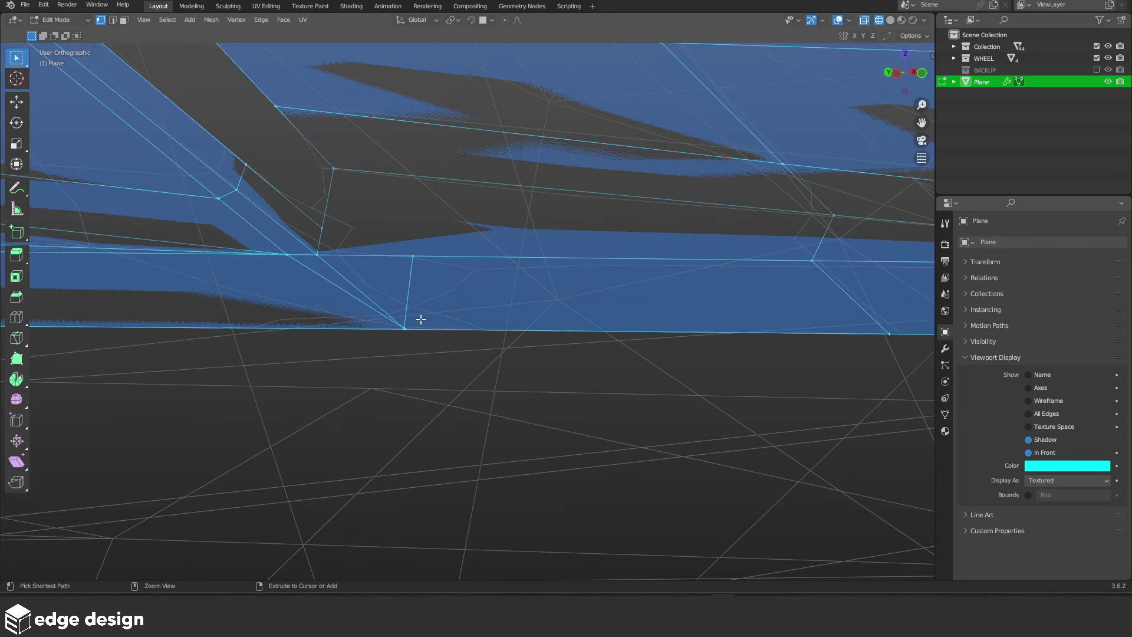
key("ctrl+z")
key("ctrl+z")
key("ctrl+shift+z")
key("k")
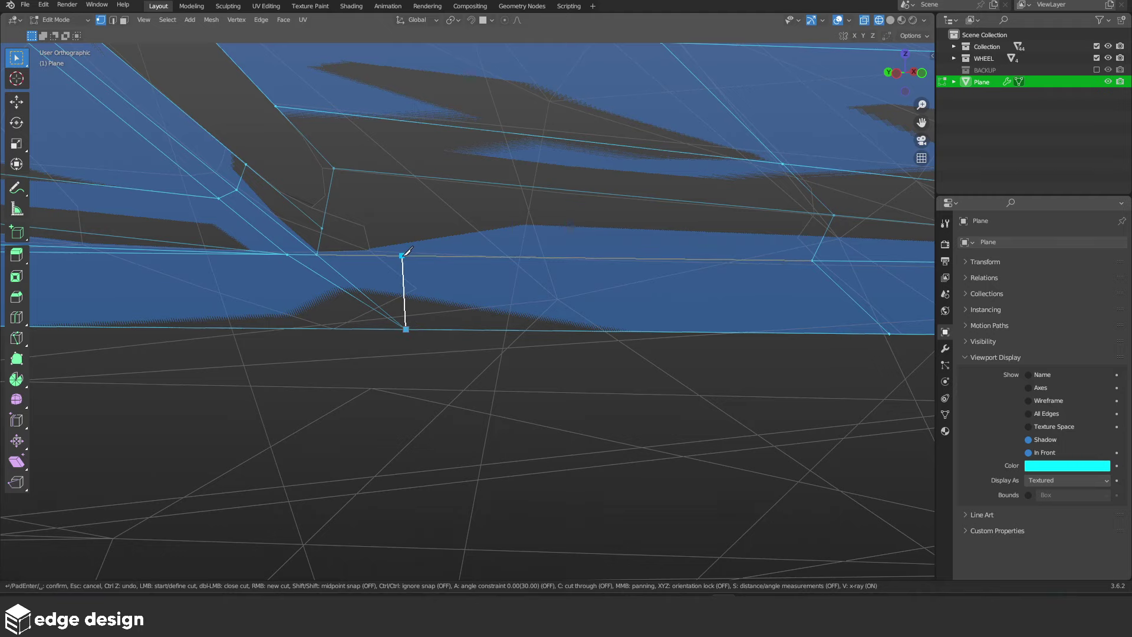
left_click(416, 175)
key("Return")
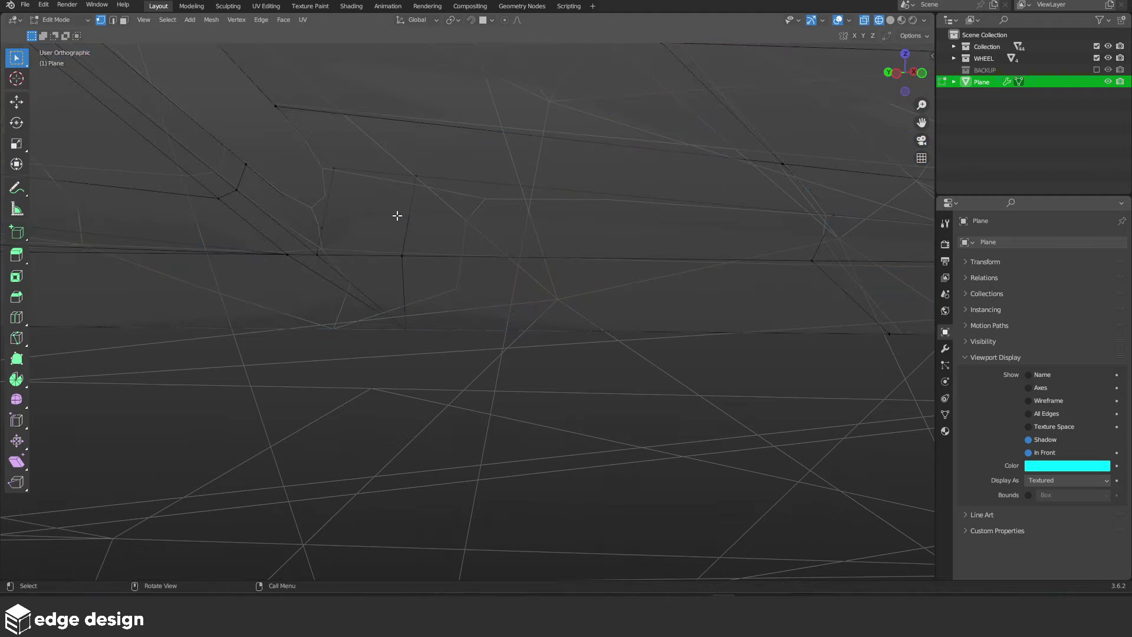
Add an angle-locked horizontal knife cut along the intake's lower edge
key("k")
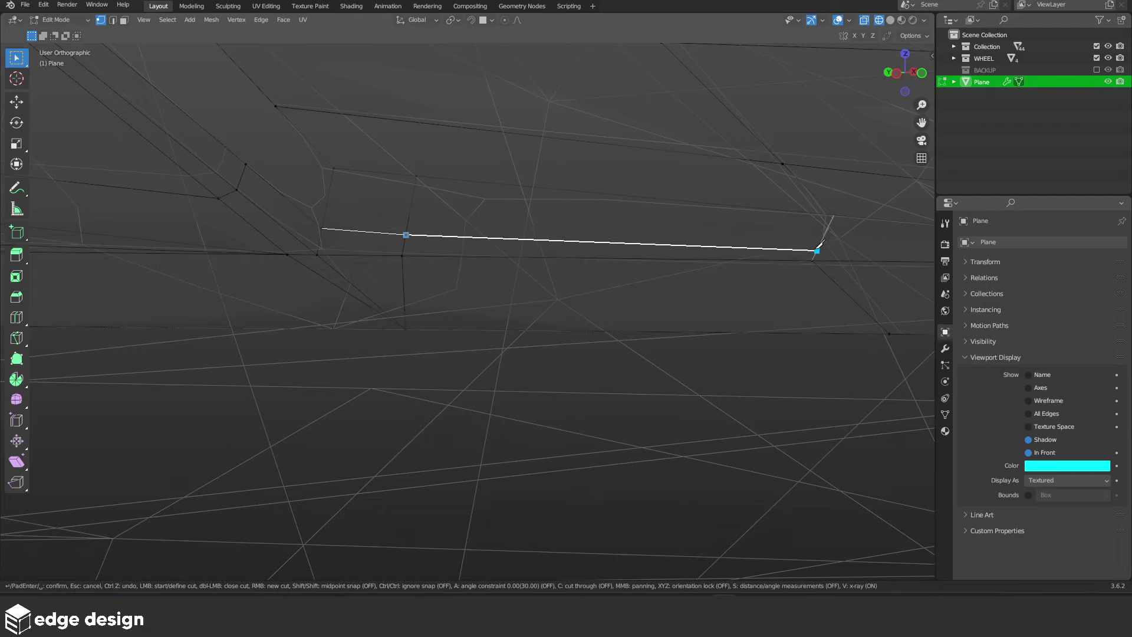
key("a")
left_click(815, 250)
scroll(539, 283, "down", 2)
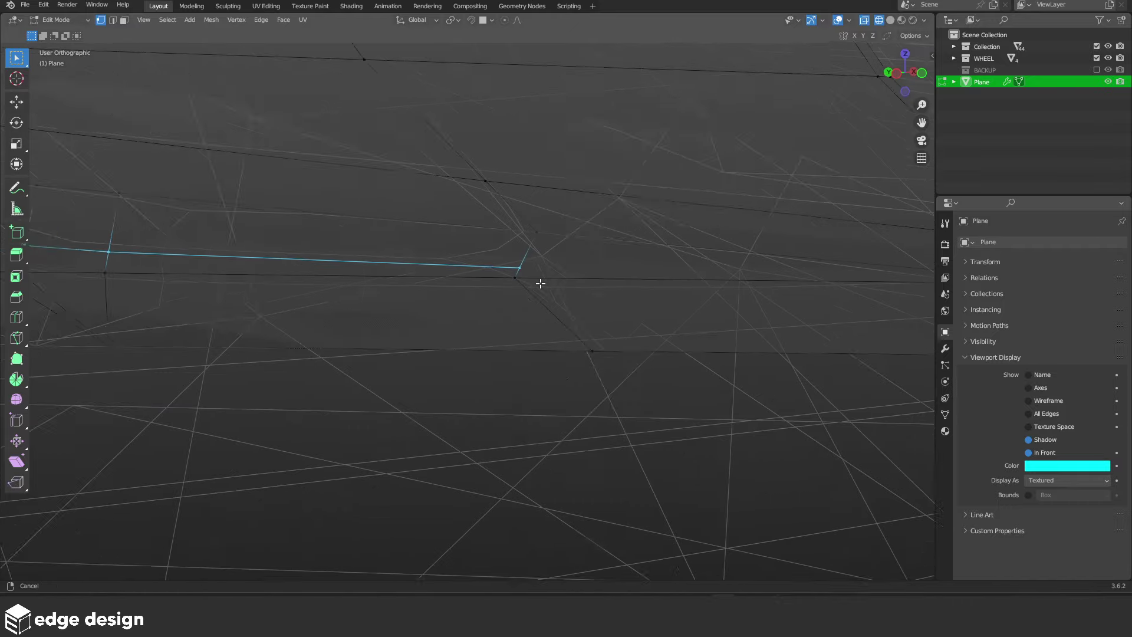
key("Return")
Move the vertex at the cut's end onto the new edge, then return to solid Object Mode
key("a")
mouse_move(489, 283)
middle_mouse_down()
mouse_move(489, 253)
mouse_move(402, 354)
middle_mouse_up()
scroll(343, 347, "up", 3)
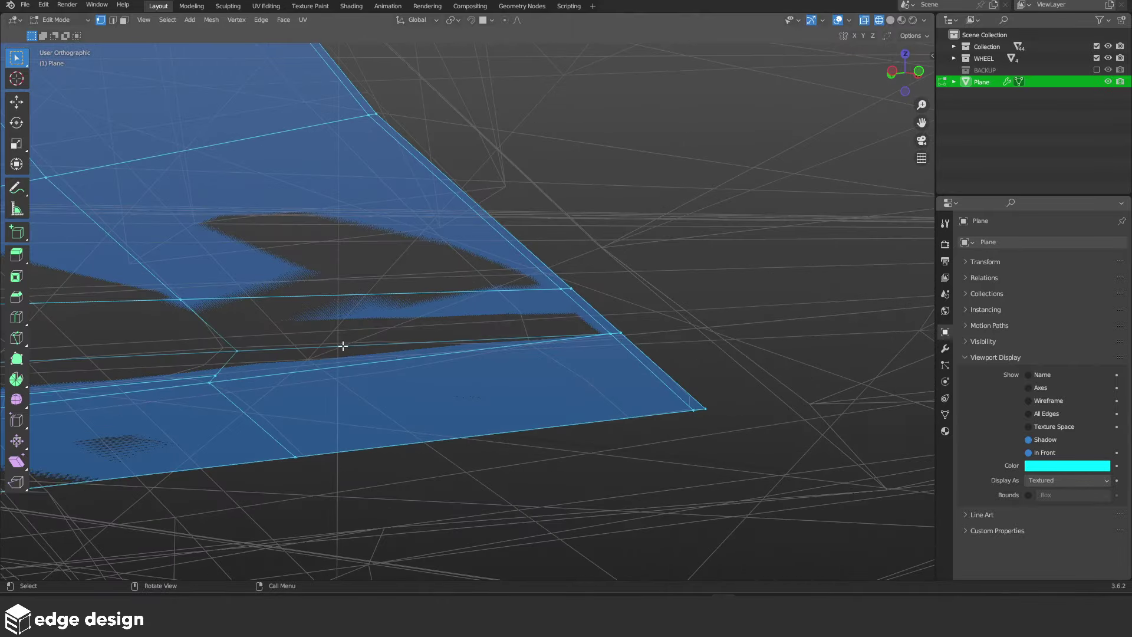
left_click(215, 370)
key("g")
left_click(599, 328)
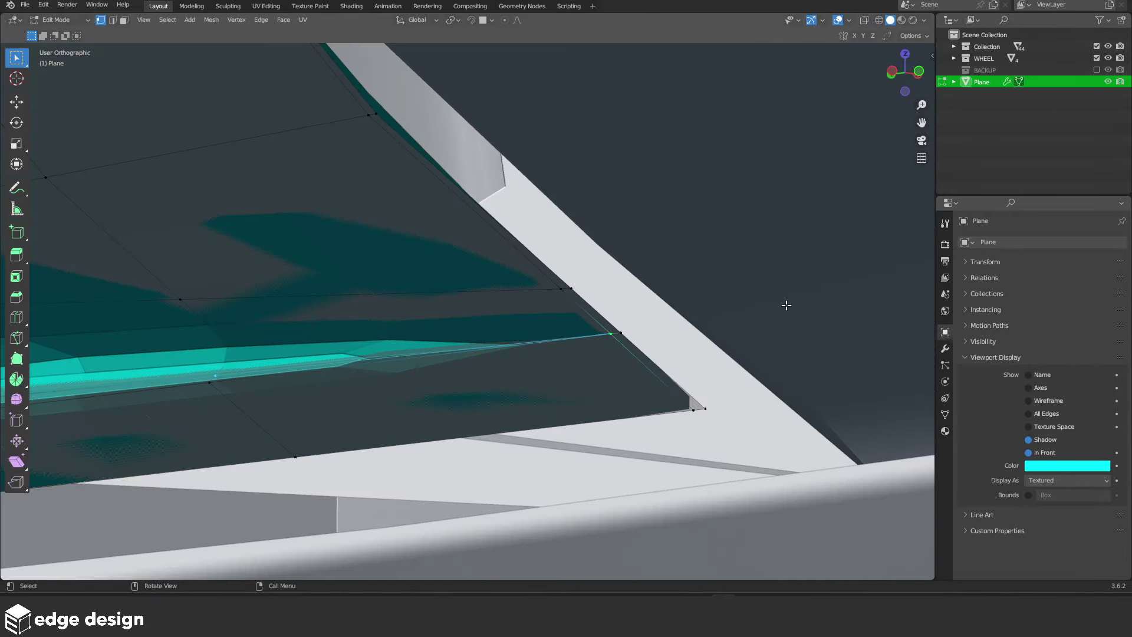
key("Tab")
key("shift+z")
middle_click_drag(555, 316, 506, 346)
Zoom onto the intake strip vertices in Edit Mode, switching between wireframe and see-through shading
scroll(532, 334, "up", 3)
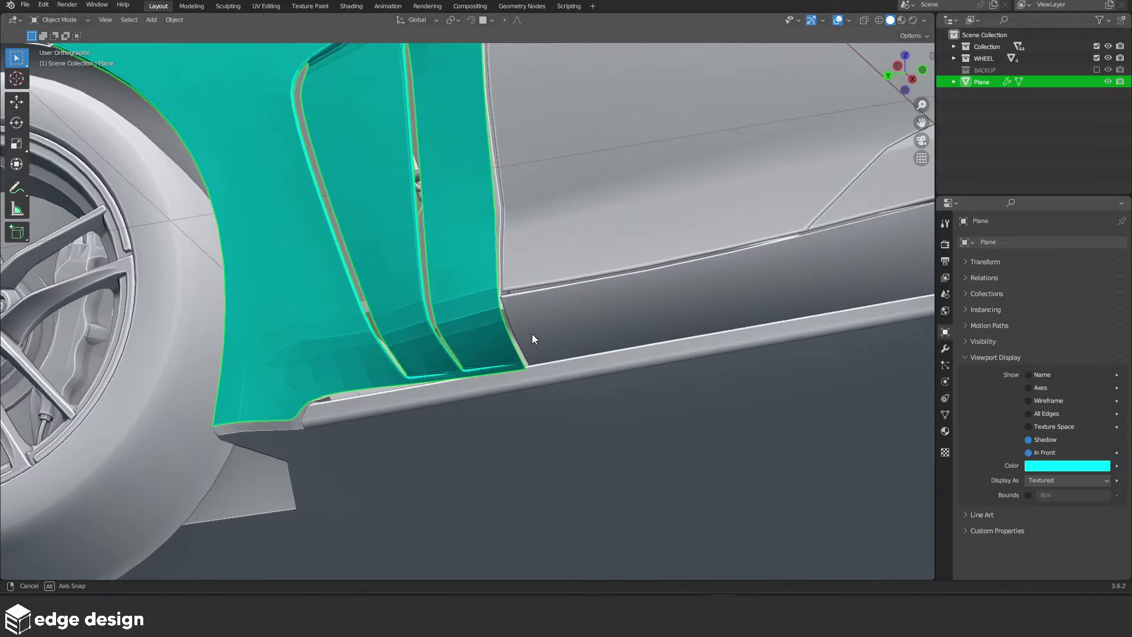
scroll(554, 370, "up", 3)
middle_click_drag(518, 270, 506, 406)
key("Tab")
scroll(392, 316, "up", 3)
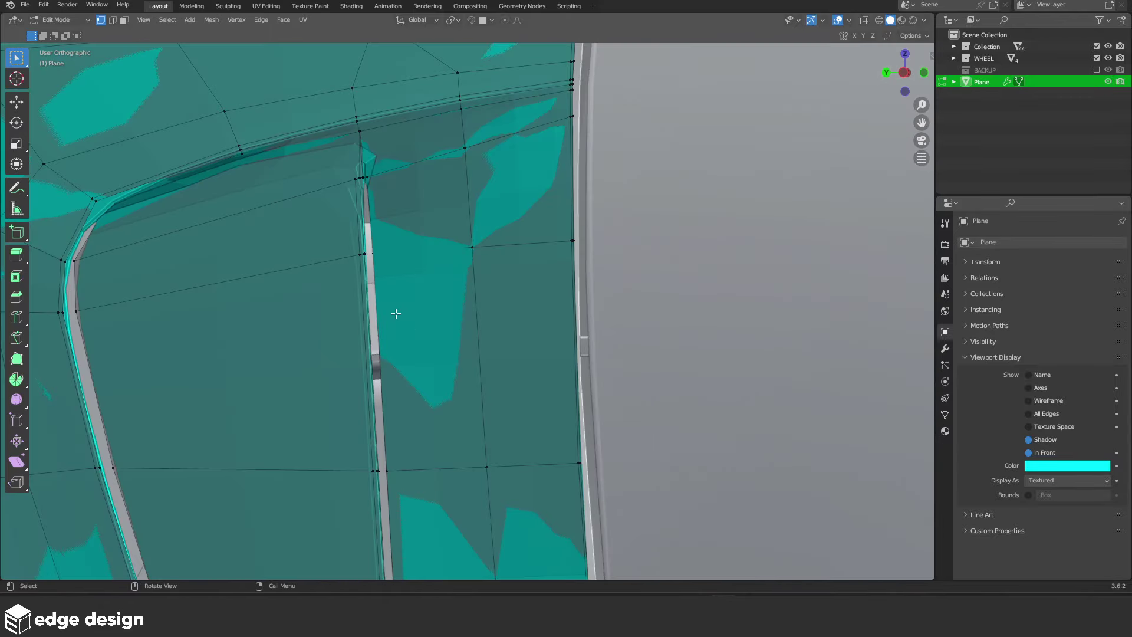
middle_click_drag(392, 317, 494, 409)
scroll(417, 391, "up", 4)
key("shift+z")
scroll(451, 385, "up", 4)
key("shift+z")
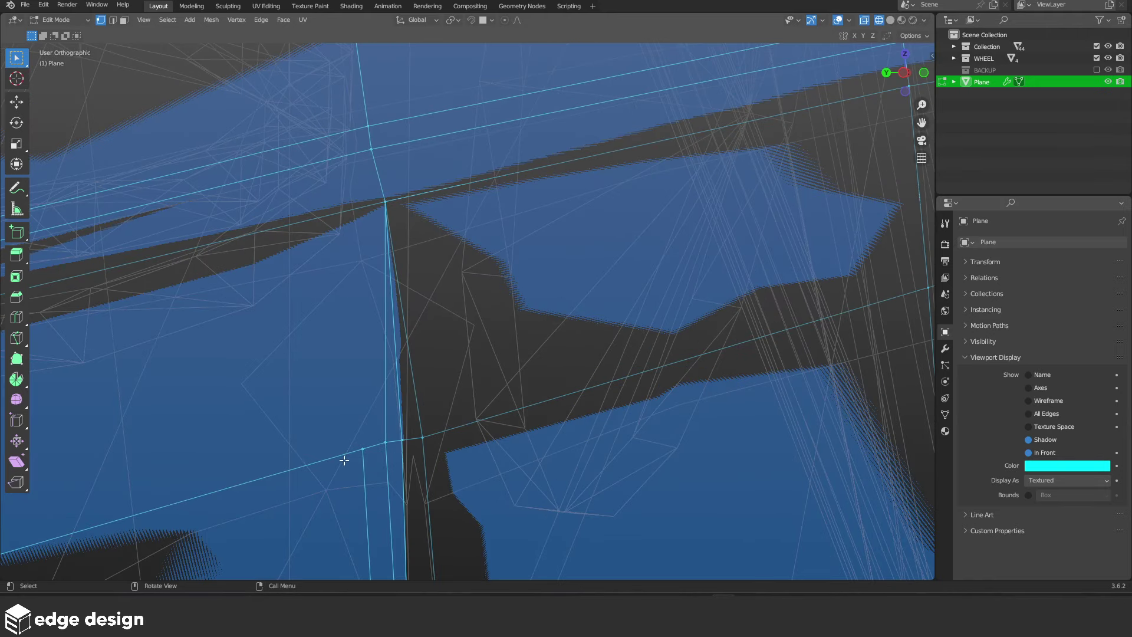
key("shift+z")
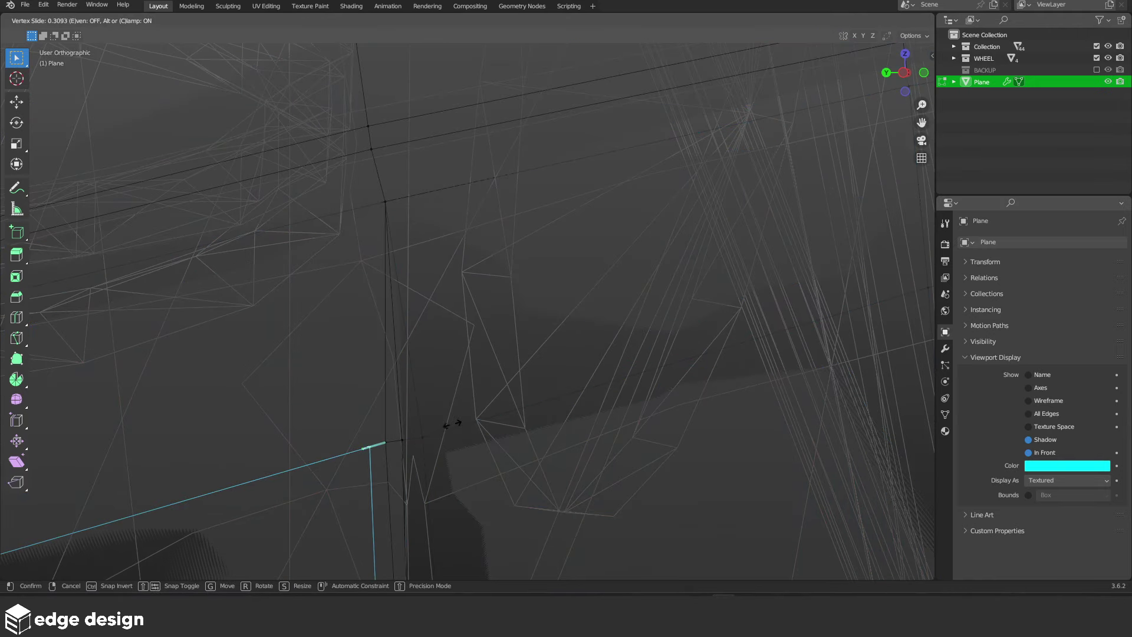
key("shift+z")
Slide the selected vertex along its edge beside the intake strip
middle_click_drag(455, 422, 440, 309)
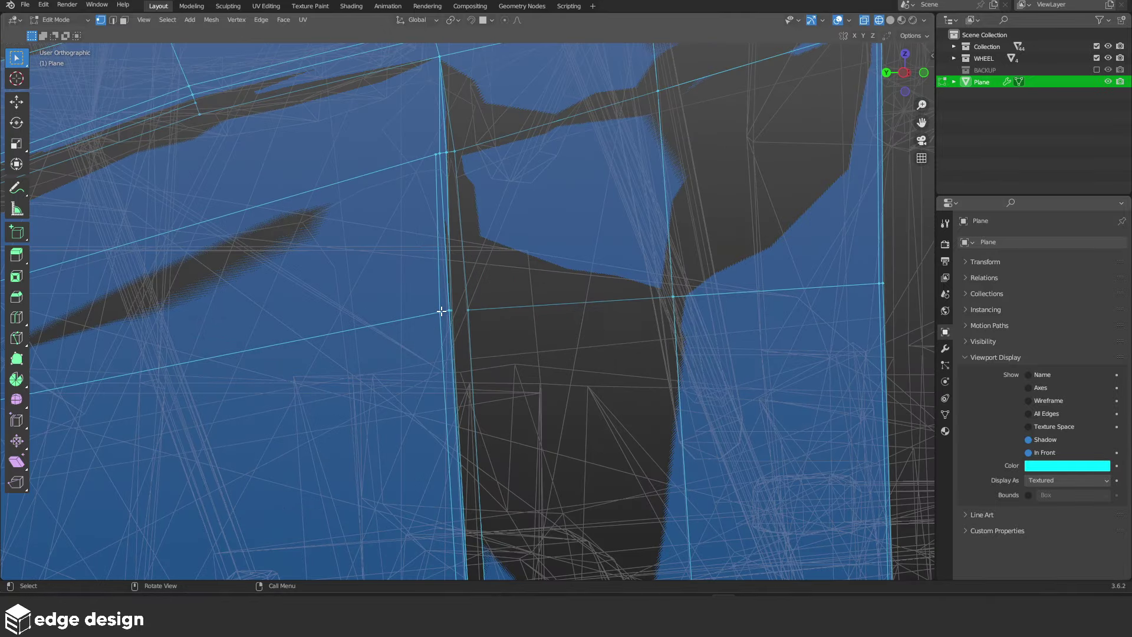
key("shift+z")
scroll(480, 316, "up", 3)
scroll(514, 319, "up", 2)
key("shift+v")
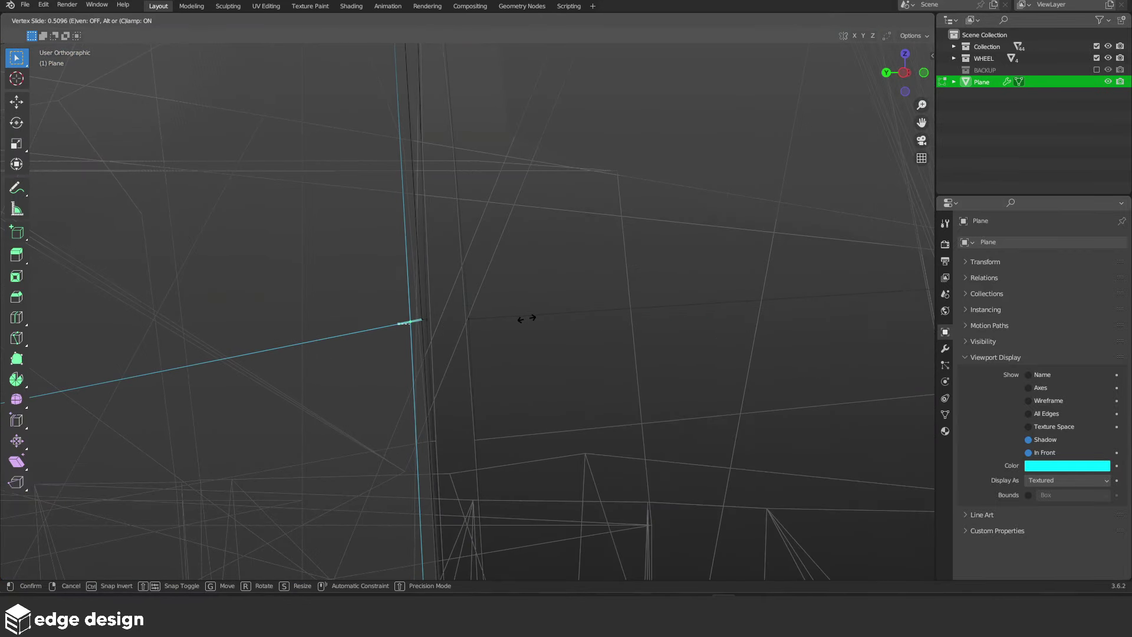
left_click(525, 319)
scroll(498, 404, "down", 3)
Select the shortest edge path along the strip and start sliding those edges
left_click(460, 400, "shift")
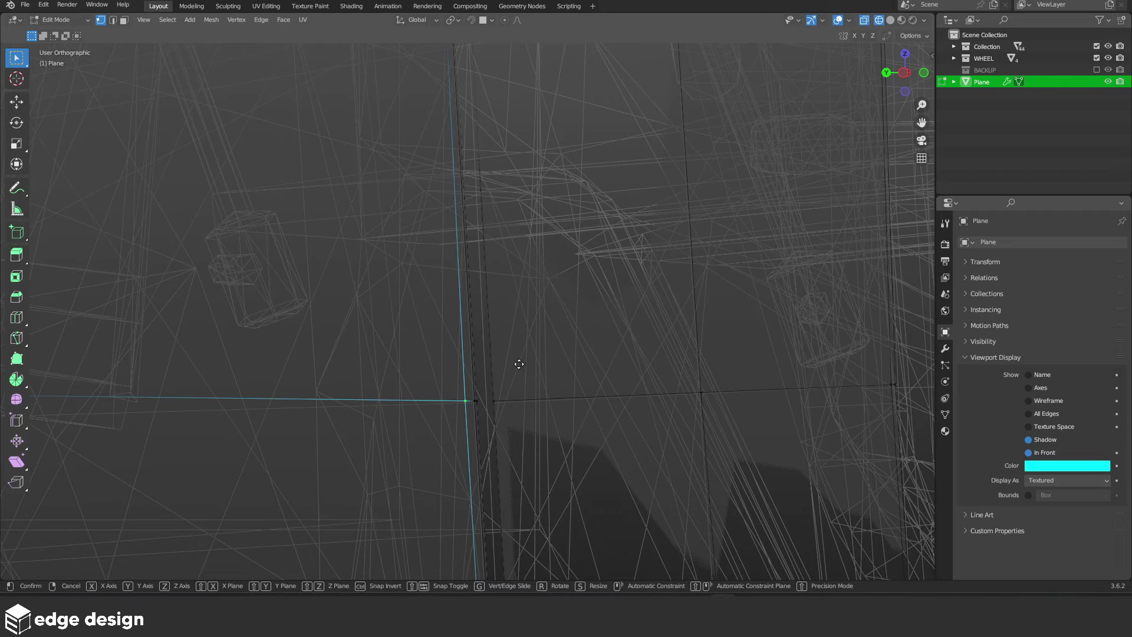
scroll(523, 366, "down", 3)
middle_click_drag(523, 430, 523, 165, "shift")
scroll(515, 243, "up", 3)
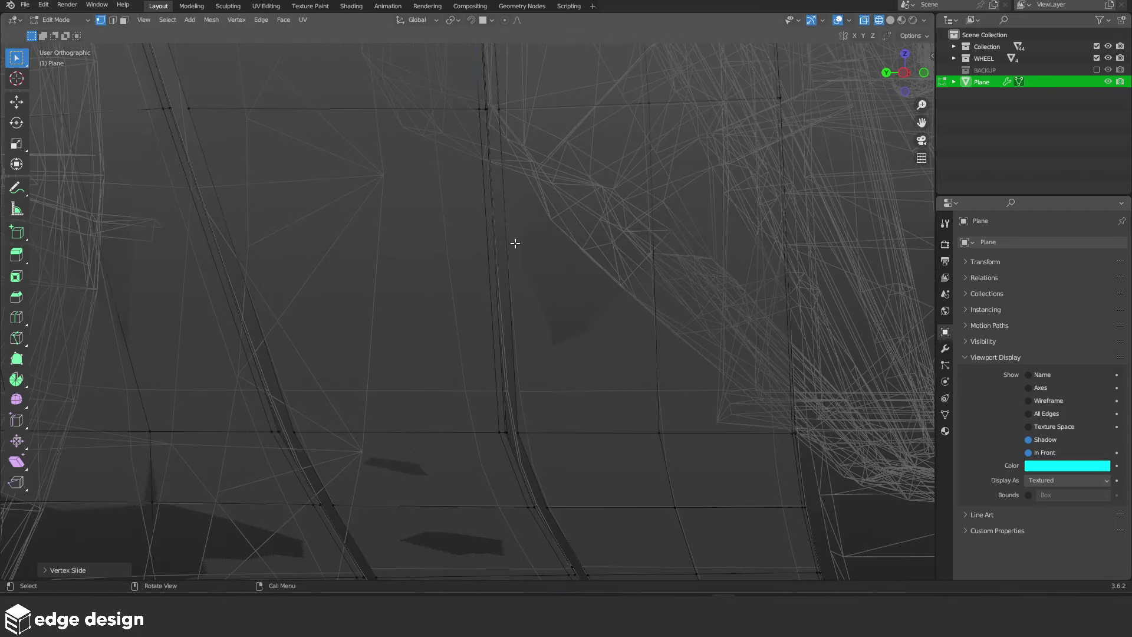
left_click(467, 107, "alt")
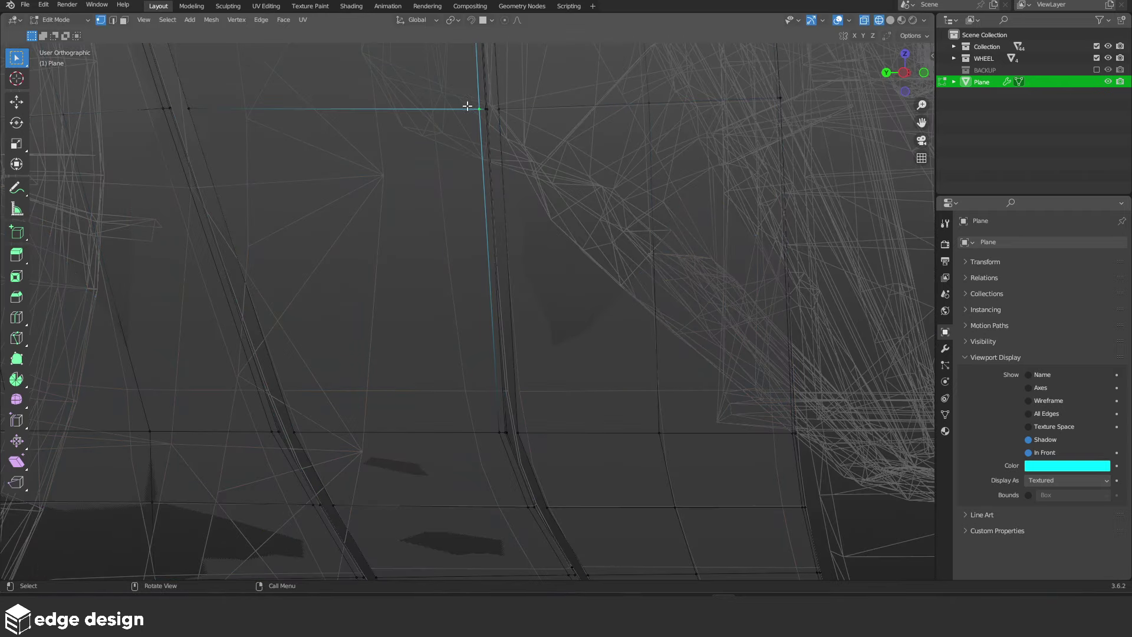
left_click(513, 508, "ctrl")
key("g")
key("g")
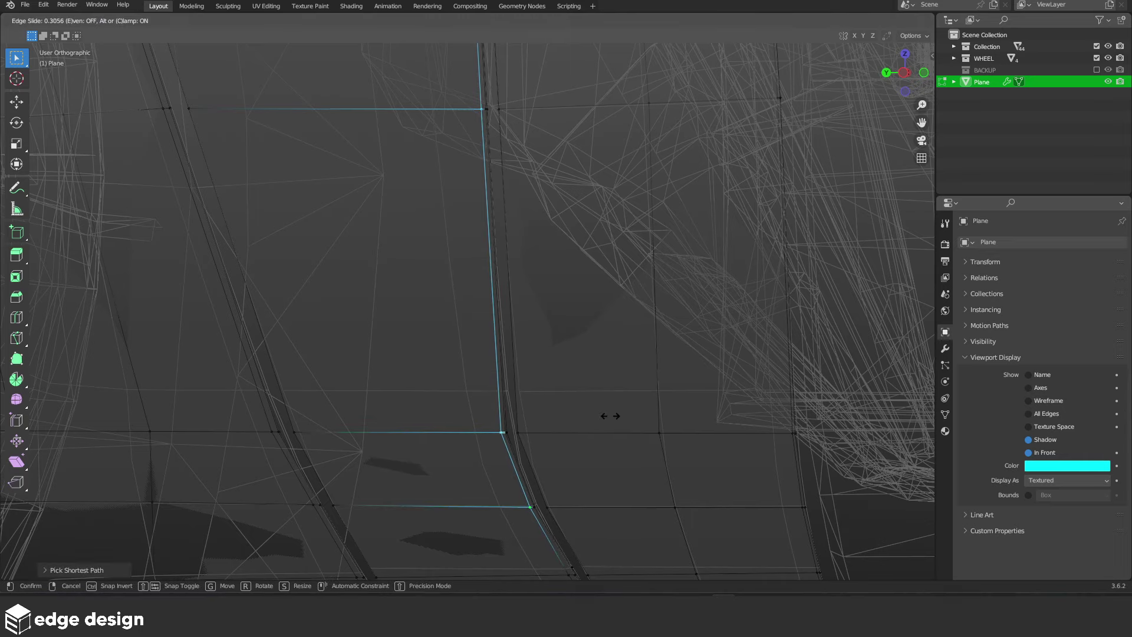
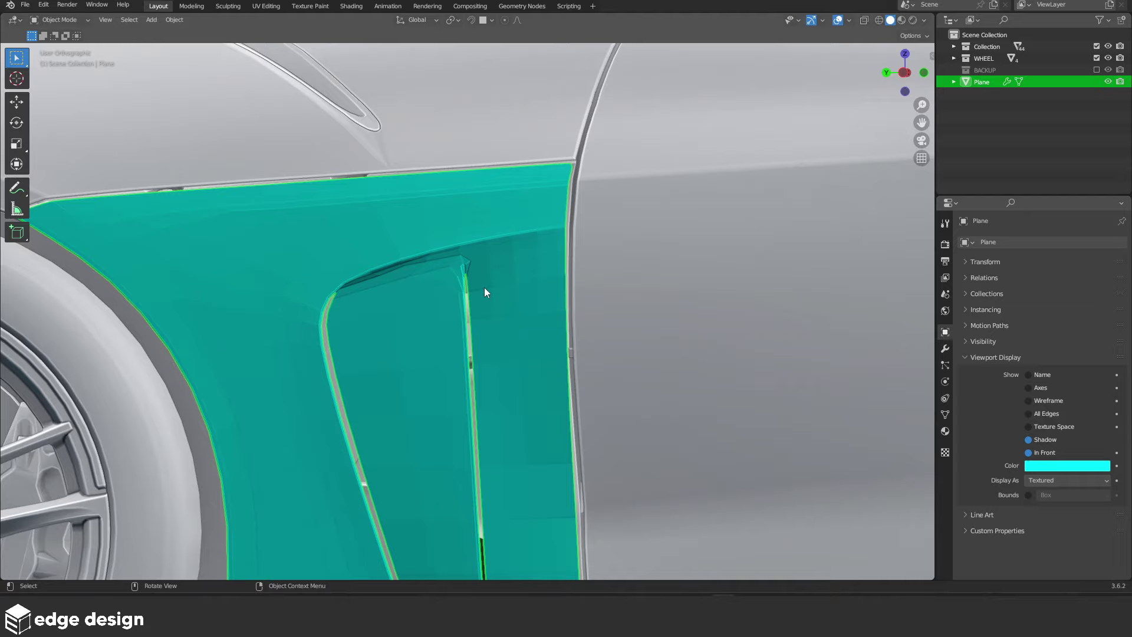
Knife-cut an edge down along the vent's edge in wireframe Edit Mode
key("Tab")
key("z")
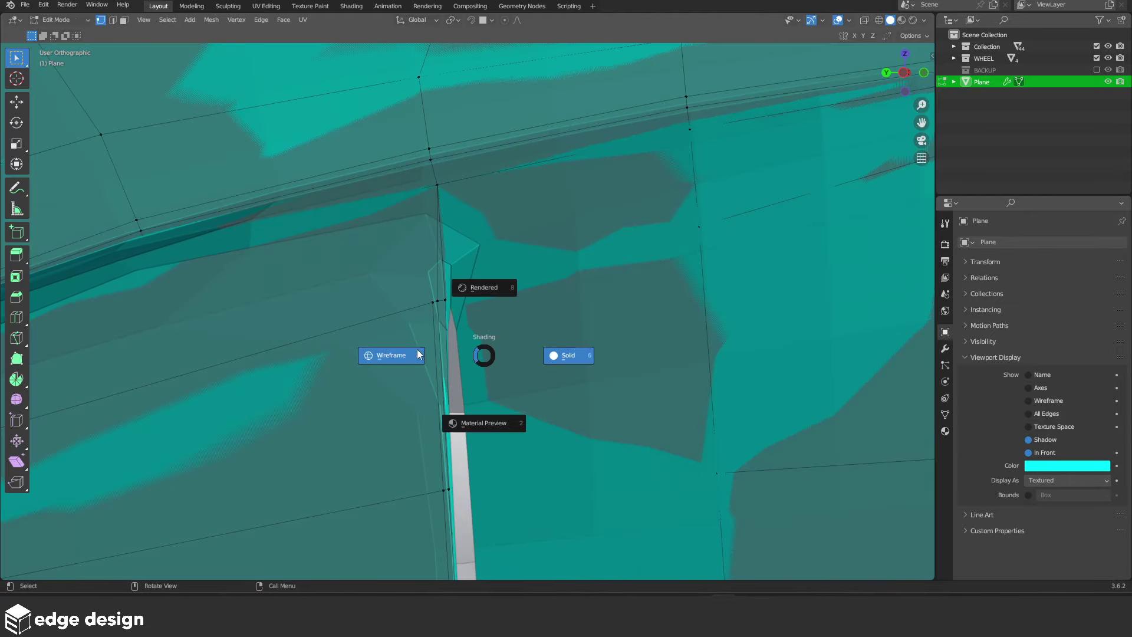
left_click(418, 355)
key("k")
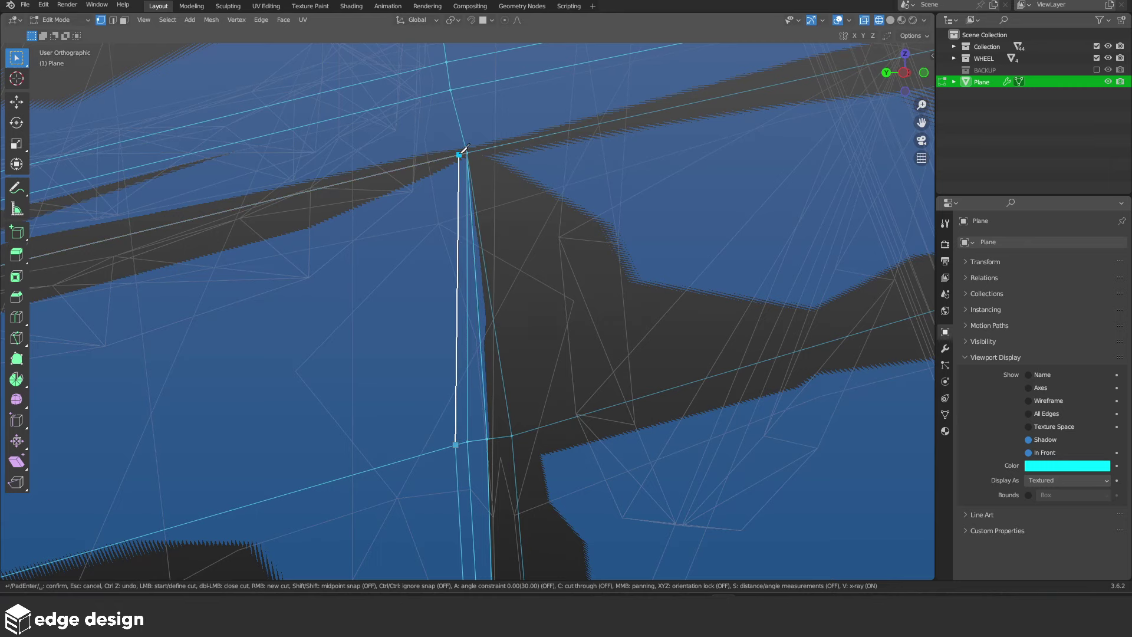
middle_click_drag(459, 154, 517, 447)
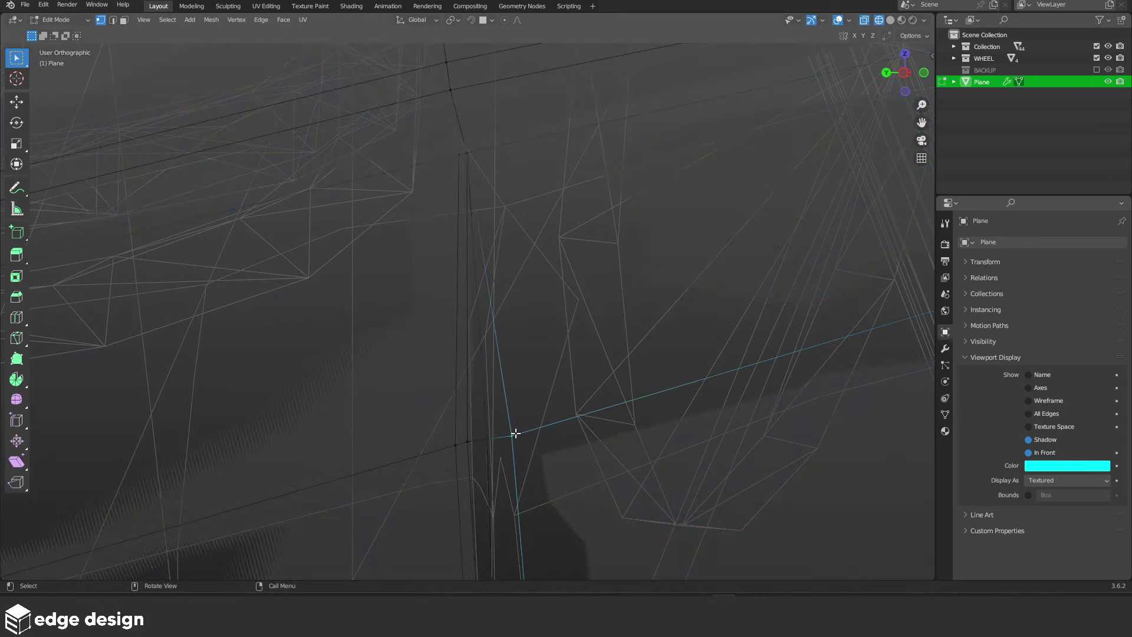
key("Return")
Add a second knife cut at the vent's top corner and check the result
key("z")
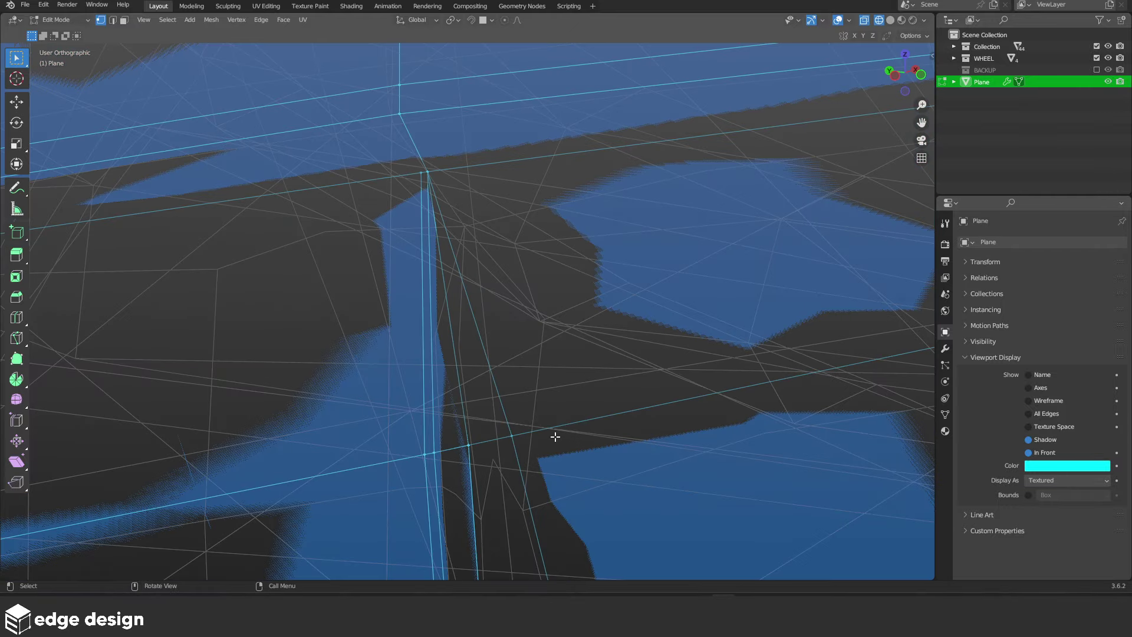
middle_click_drag(556, 438, 562, 436)
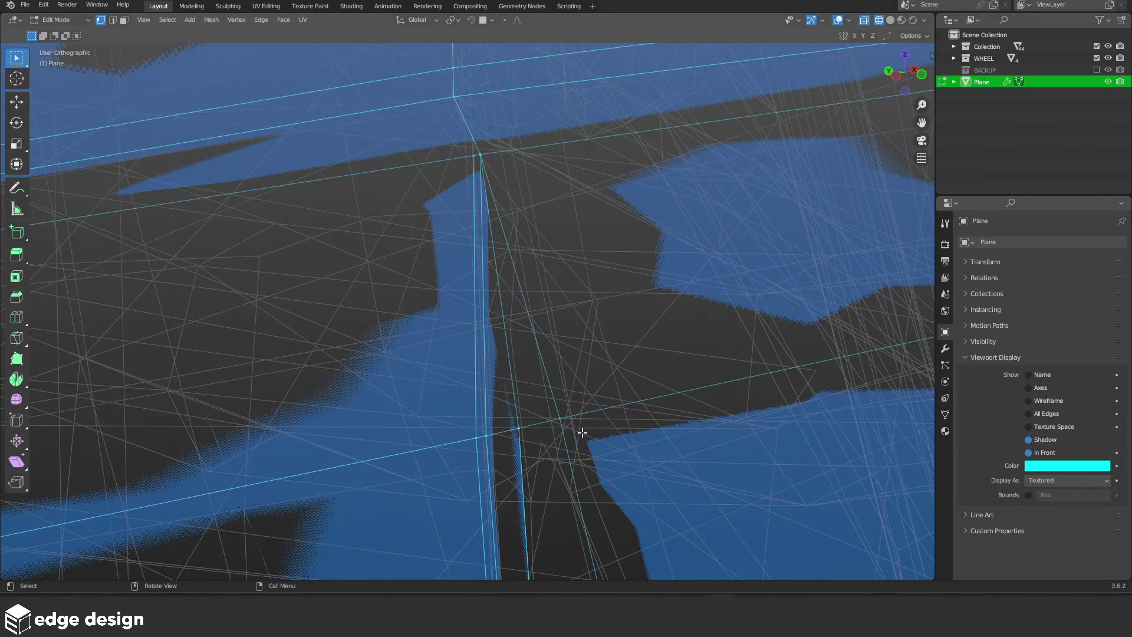
key("k")
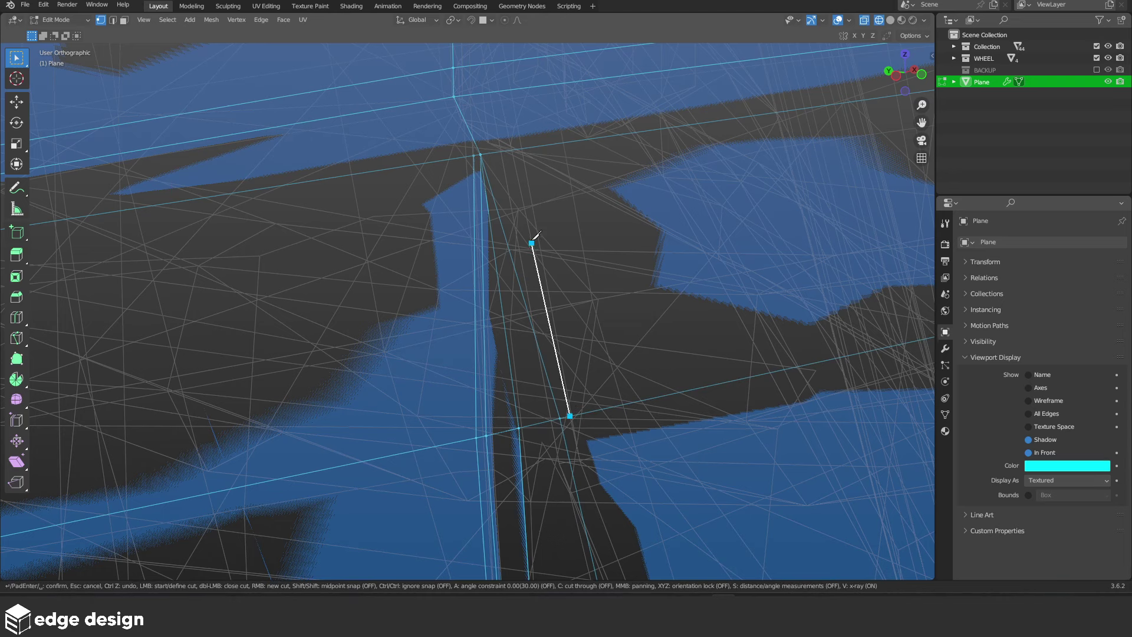
key("Return")
key("Tab")
key("alt+z")
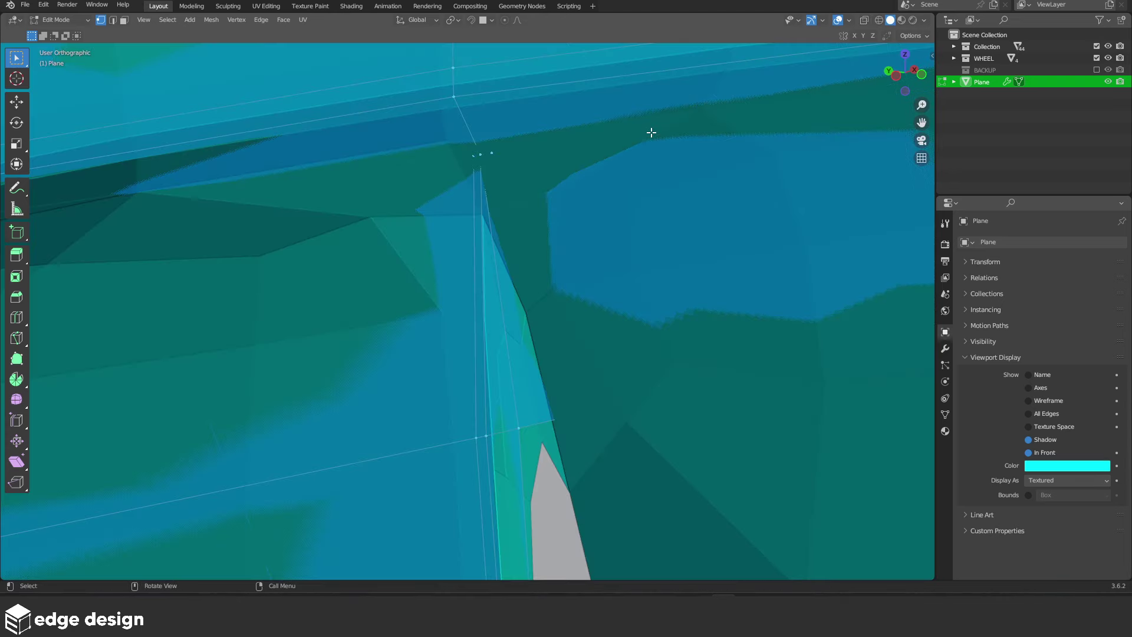
Select the four vertices around the vent's top corner in wireframe
key("Tab")
key("alt+z")
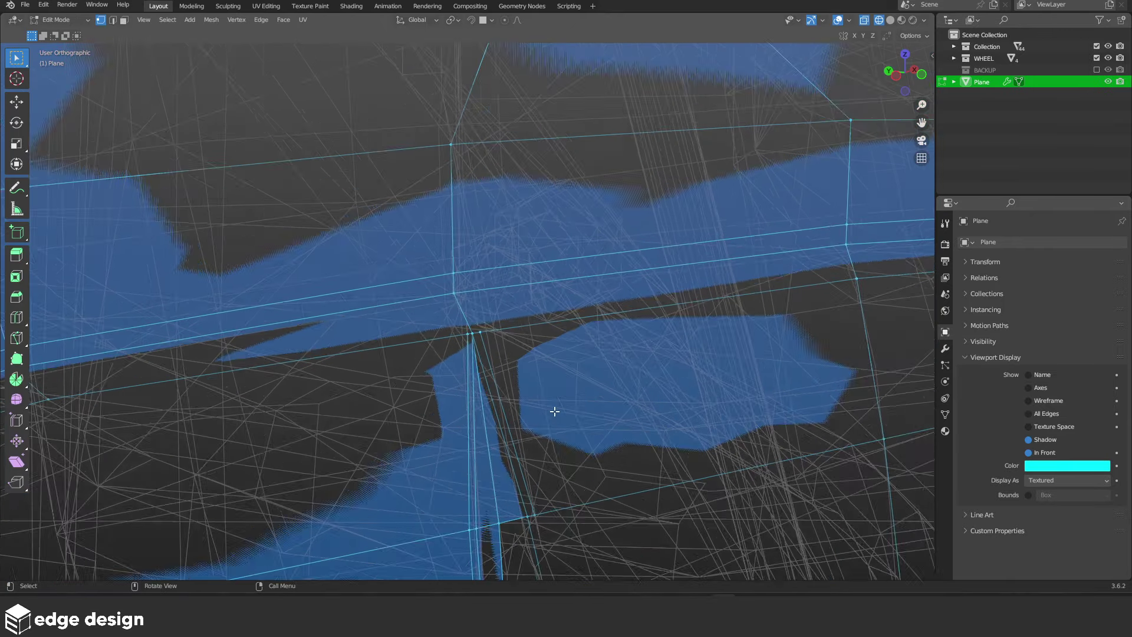
key("alt+a")
left_click(469, 364)
left_click(439, 283, "shift")
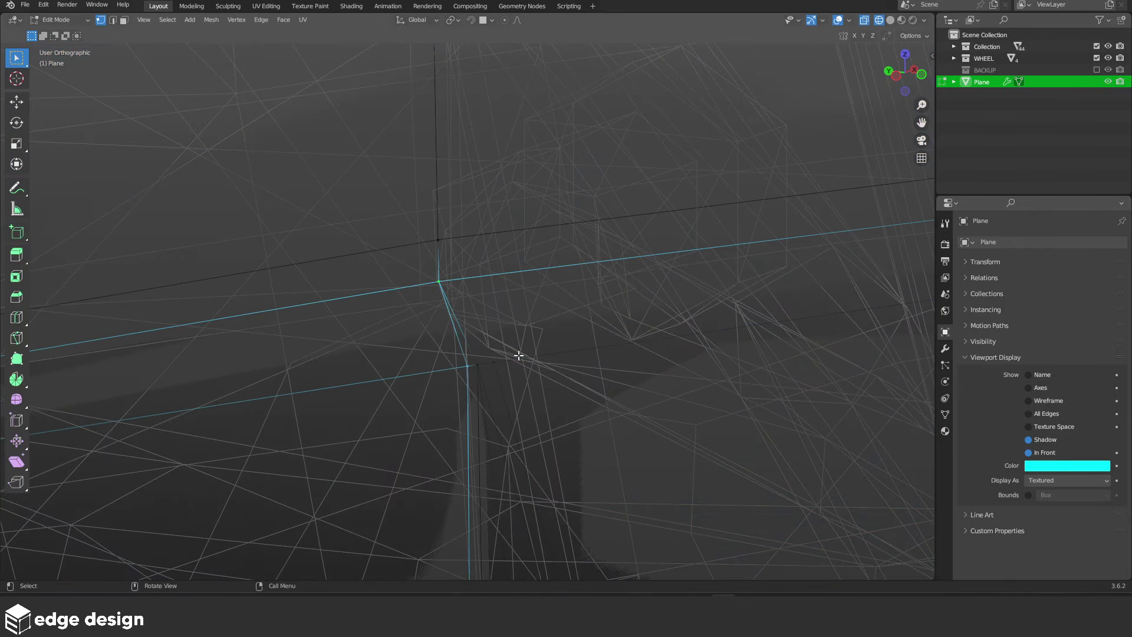
left_click(493, 357)
left_click(475, 301, "shift")
Return to solid Object Mode and orbit around the car to inspect the fender panel
key("Tab")
key("shift+z")
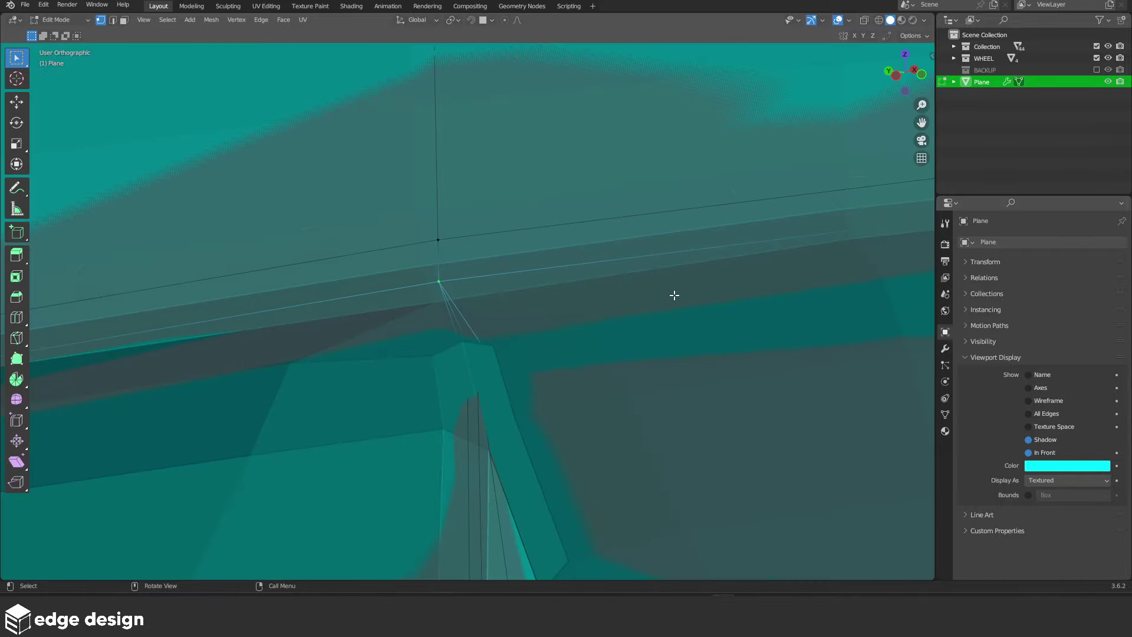
scroll(590, 342, "up", 3)
scroll(560, 363, "up", 2)
scroll(546, 371, "down", 5)
key("alt+a")
mouse_move(522, 375)
middle_mouse_down()
mouse_move(447, 367)
mouse_move(509, 345)
mouse_move(611, 341)
mouse_move(480, 378)
mouse_move(565, 358)
middle_mouse_up()
Put the fender panel in Edit Mode and view it straight from the side
left_click(505, 430)
key("Tab")
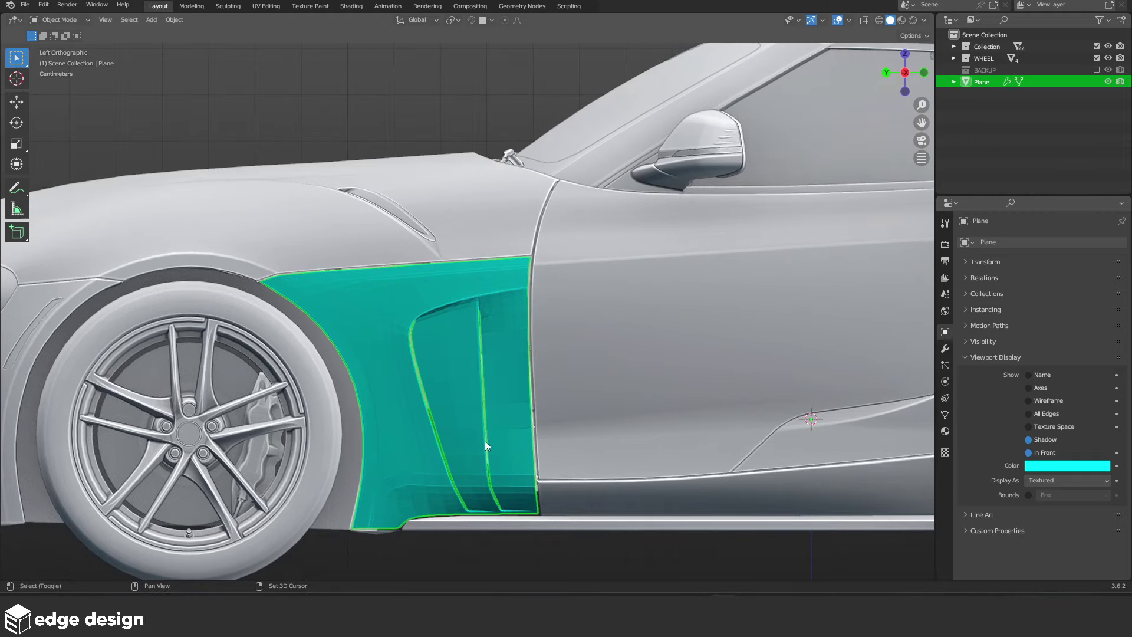
key("ctrl+KP_3")
scroll(553, 325, "up", 6)
scroll(589, 381, "down", 2)
key("a")
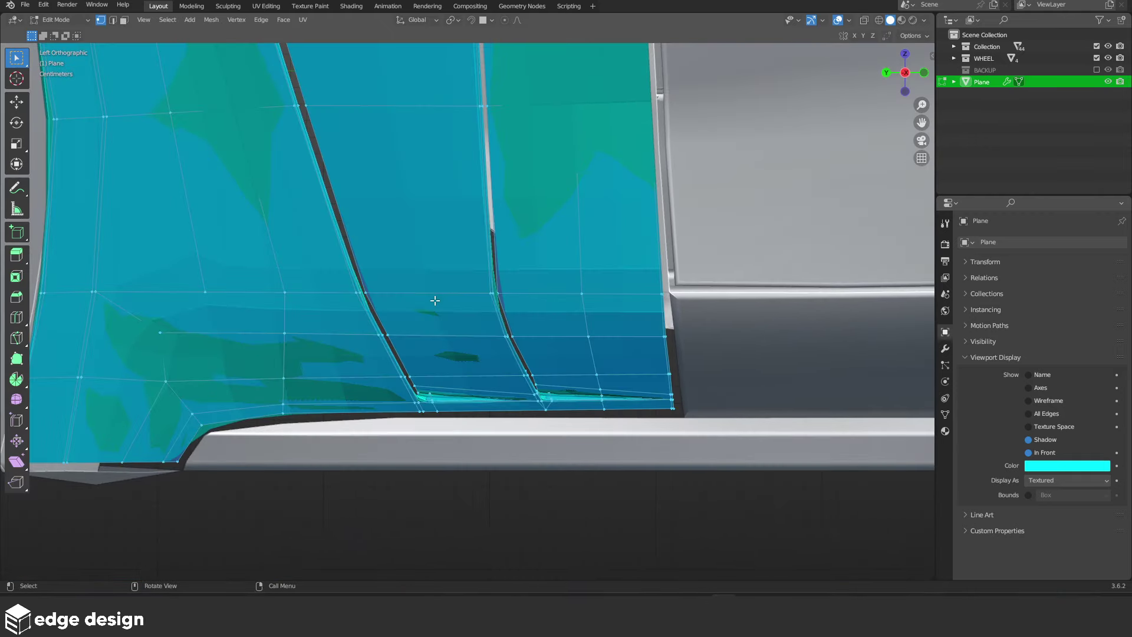
key("alt+a")
Loop-cut across the lower and right vent sections, sliding the new loop lower
key("ctrl+r")
left_click(496, 210)
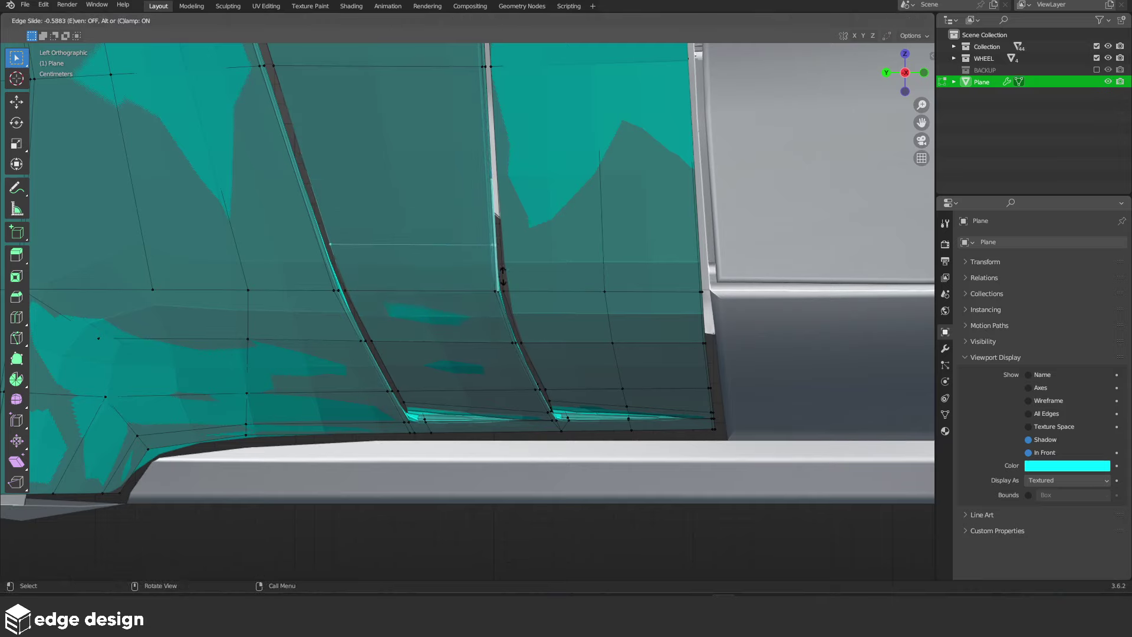
left_click(529, 289)
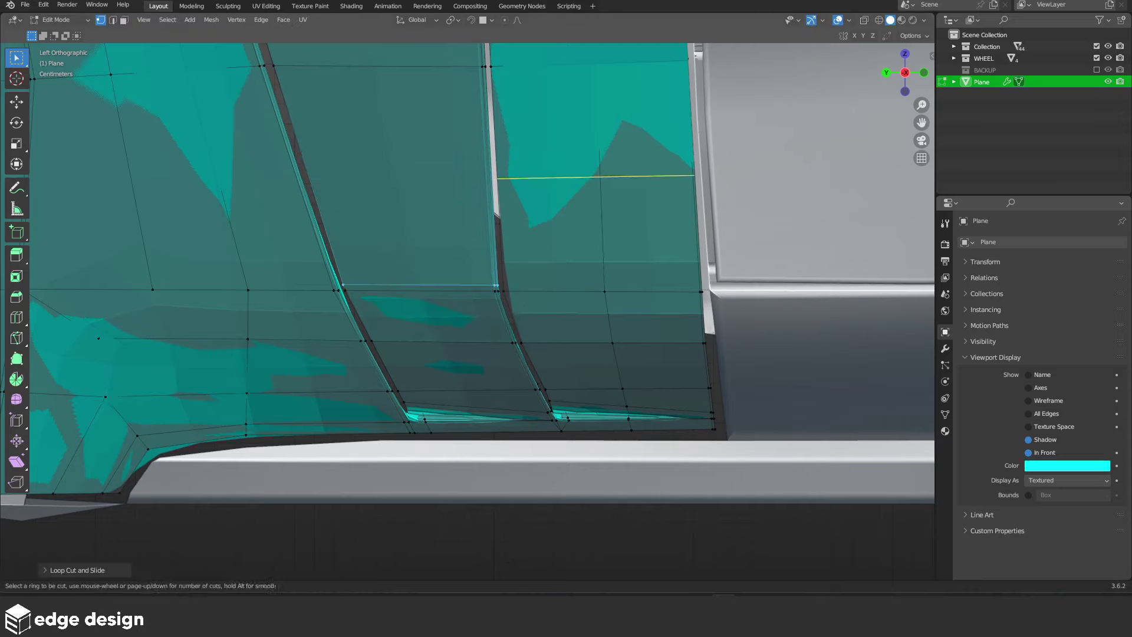
left_click(600, 177)
left_click(627, 278)
scroll(647, 322, "up", 2)
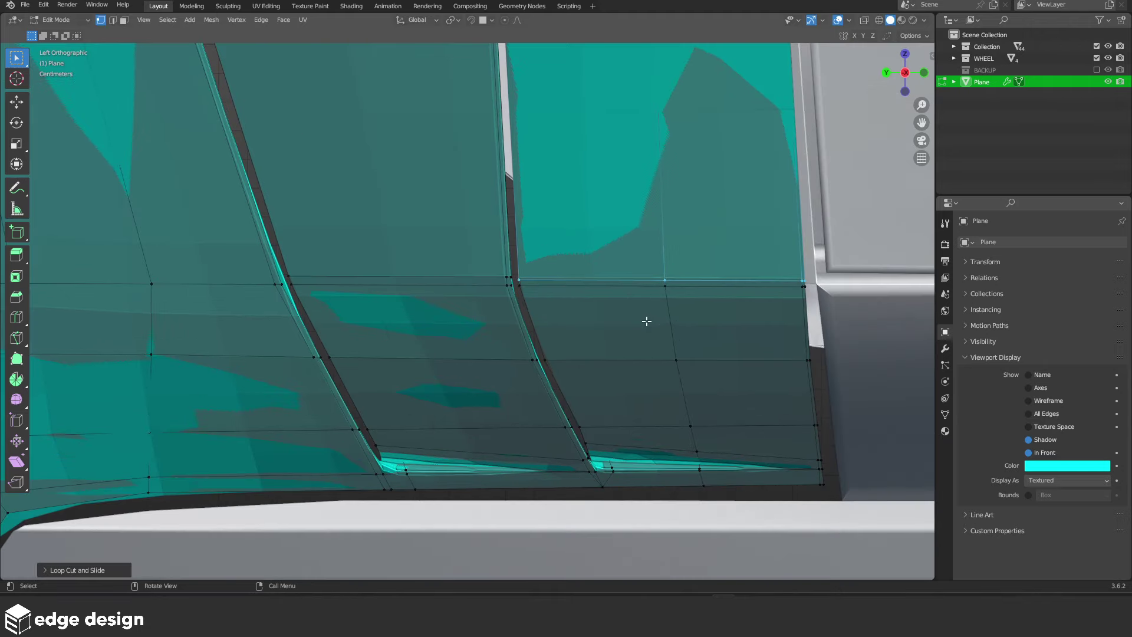
key("g")
key("g")
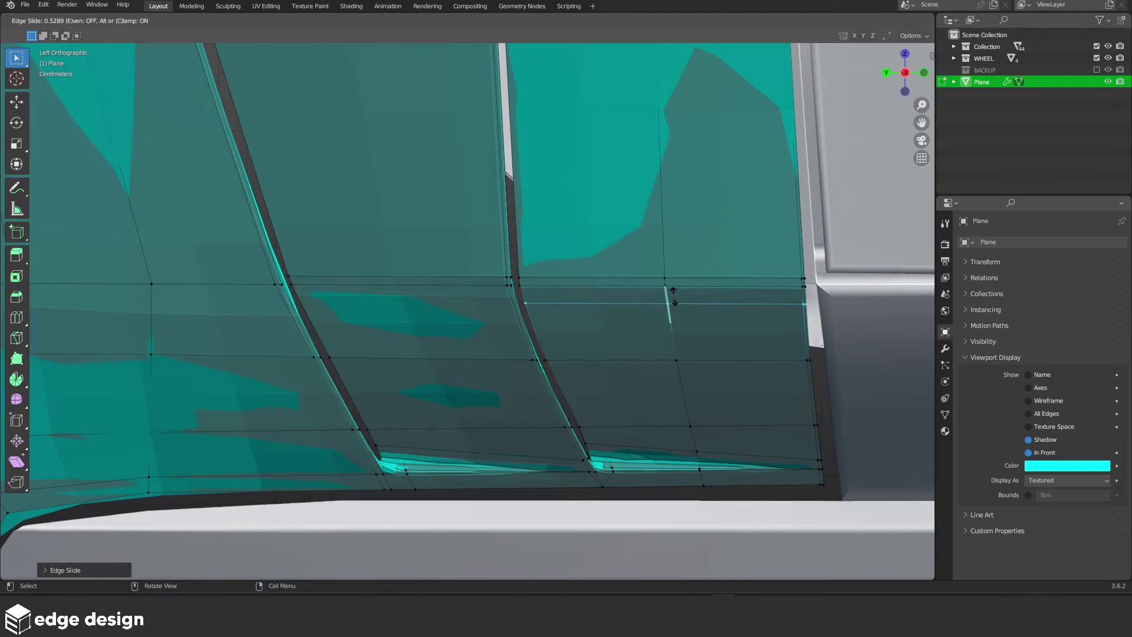
left_click(676, 287)
Add and slide another edge loop in the left vent section
key("ctrl+r")
left_click(519, 322)
left_click(506, 304)
key("g")
key("g")
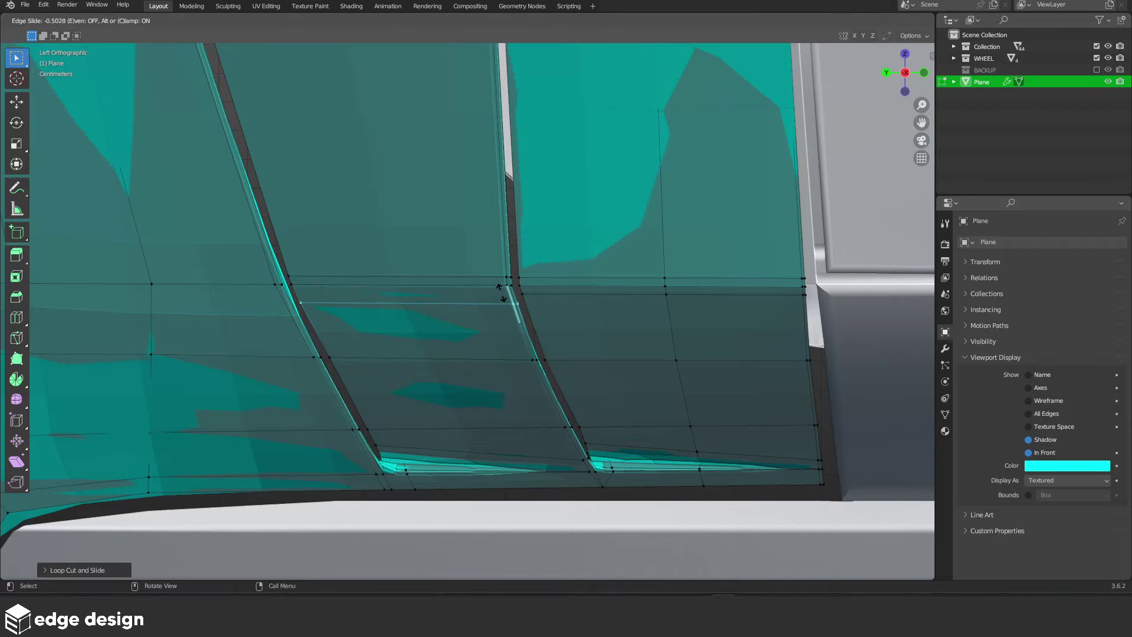
left_click(499, 283)
scroll(578, 283, "down", 3)
scroll(403, 329, "up", 1)
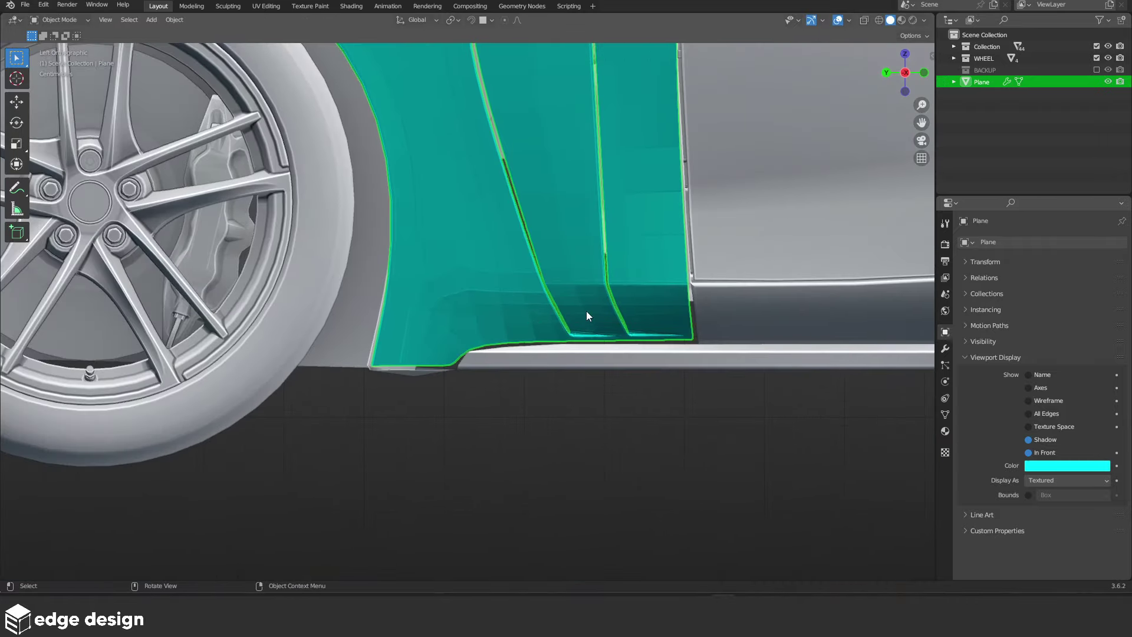
scroll(586, 310, "up", 4)
Add an edge loop across the lower panel in wireframe, sliding it upward
key("z")
left_click(442, 336)
scroll(361, 283, "up", 2)
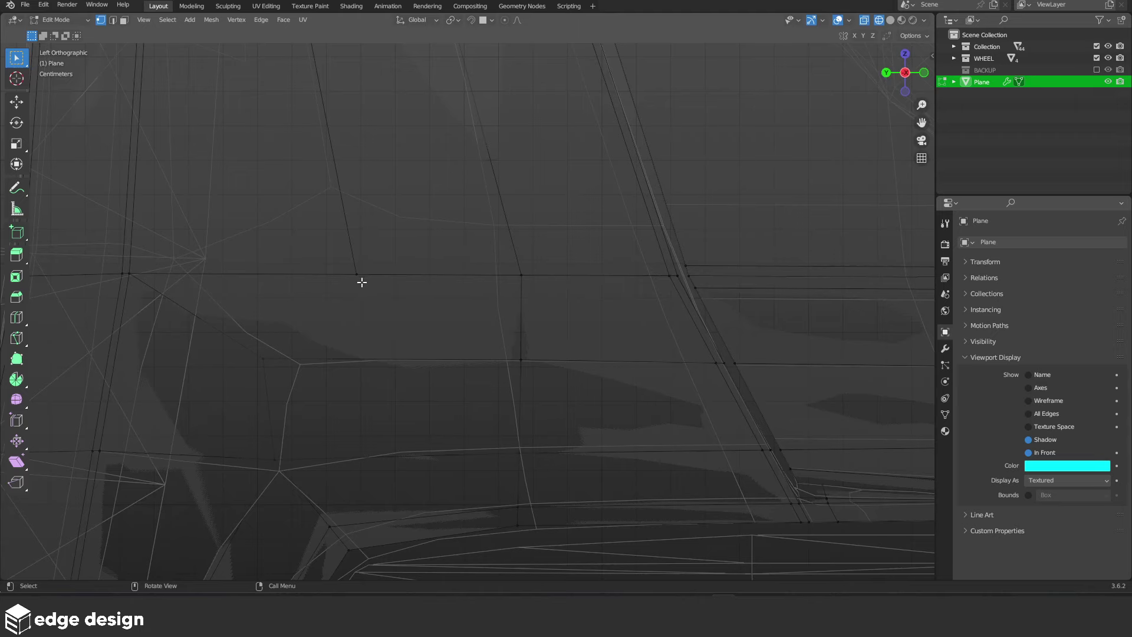
scroll(472, 328, "up", 1)
key("a")
key("ctrl+r")
left_click(540, 298)
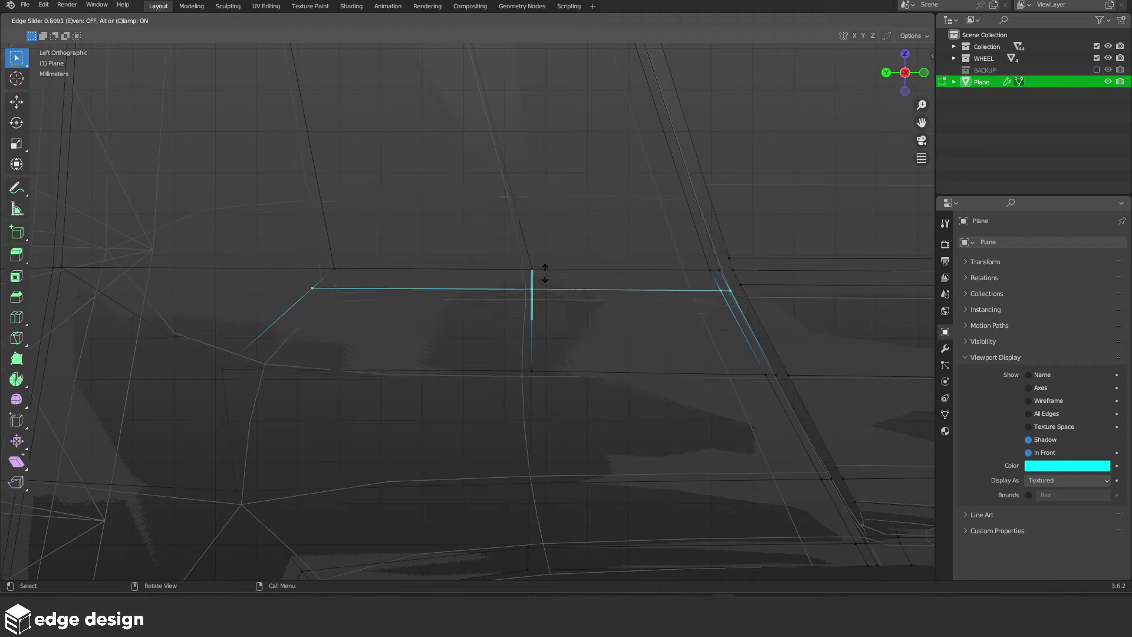
left_click(546, 267)
Add another edge loop across the fender panel
key("ctrl+r")
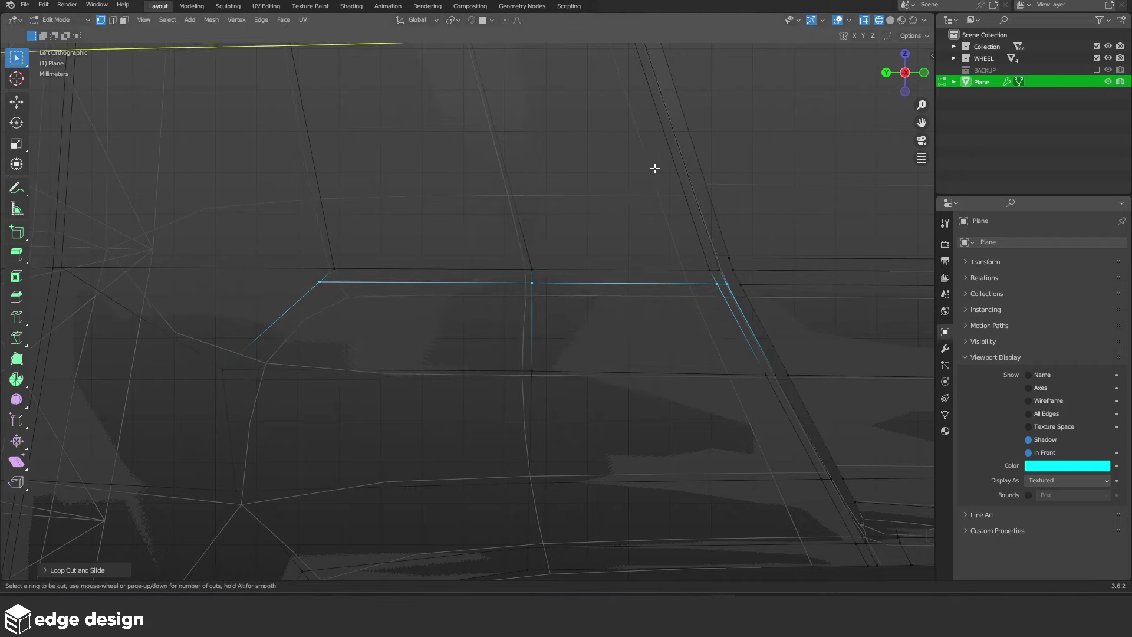
left_click(654, 168)
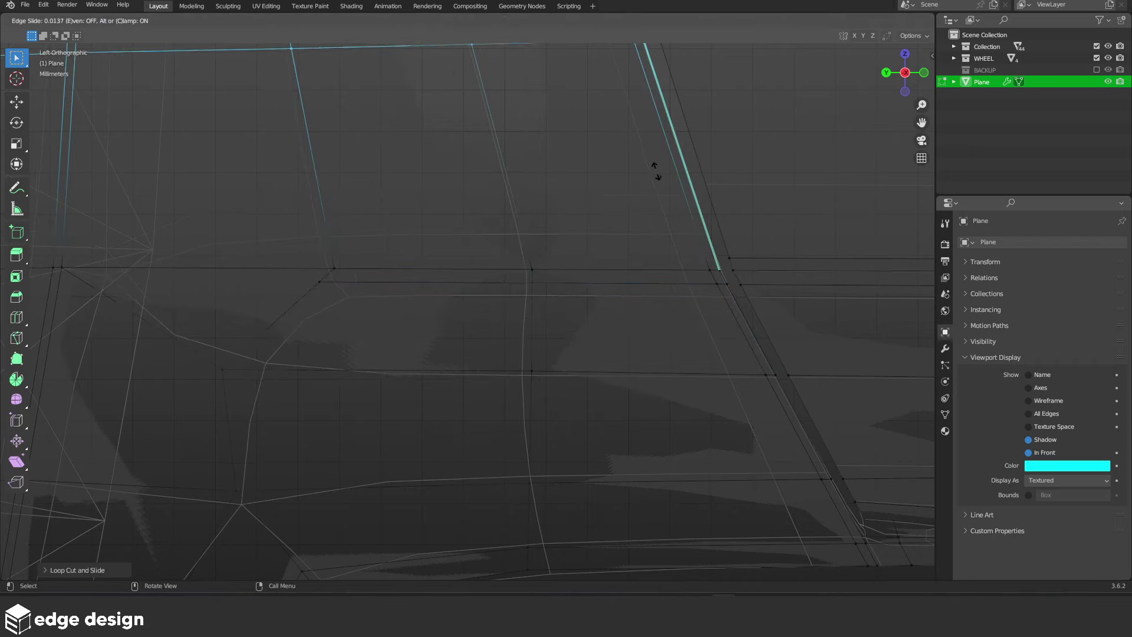
left_click(709, 393)
scroll(434, 298, "up", 5)
scroll(612, 300, "up", 2)
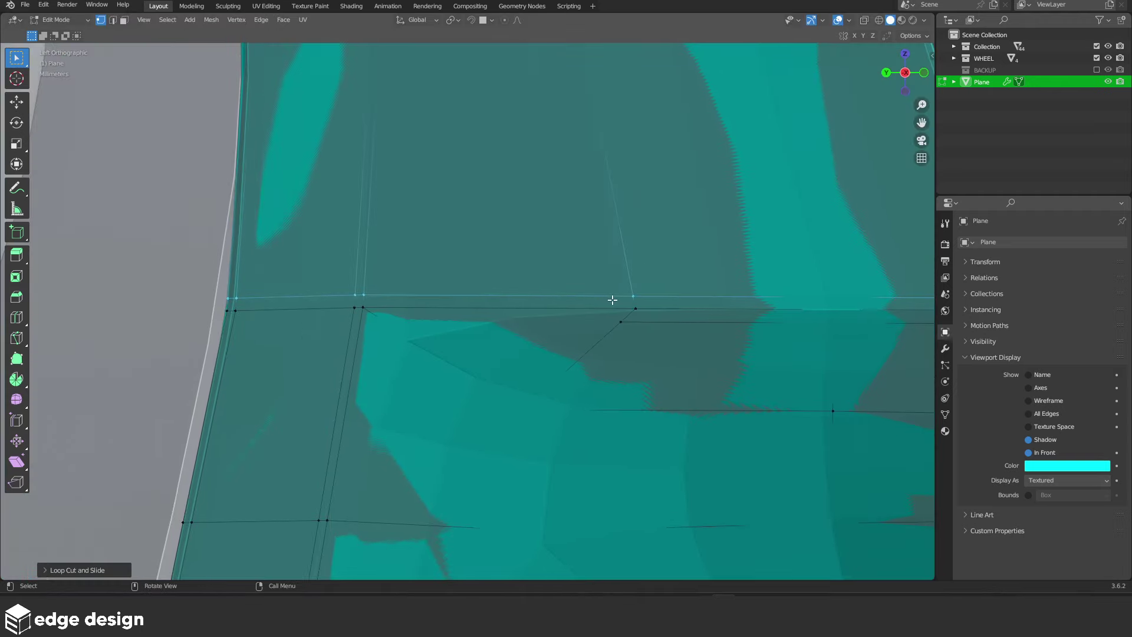
scroll(621, 302, "down", 2)
scroll(621, 302, "down", 5)
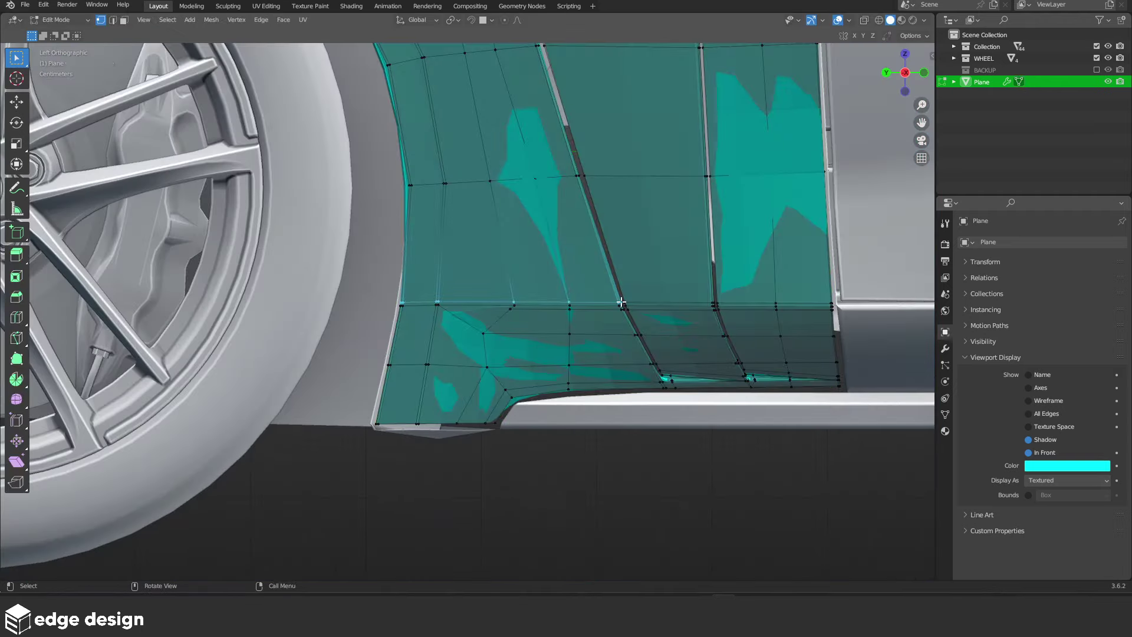
scroll(622, 303, "up", 6)
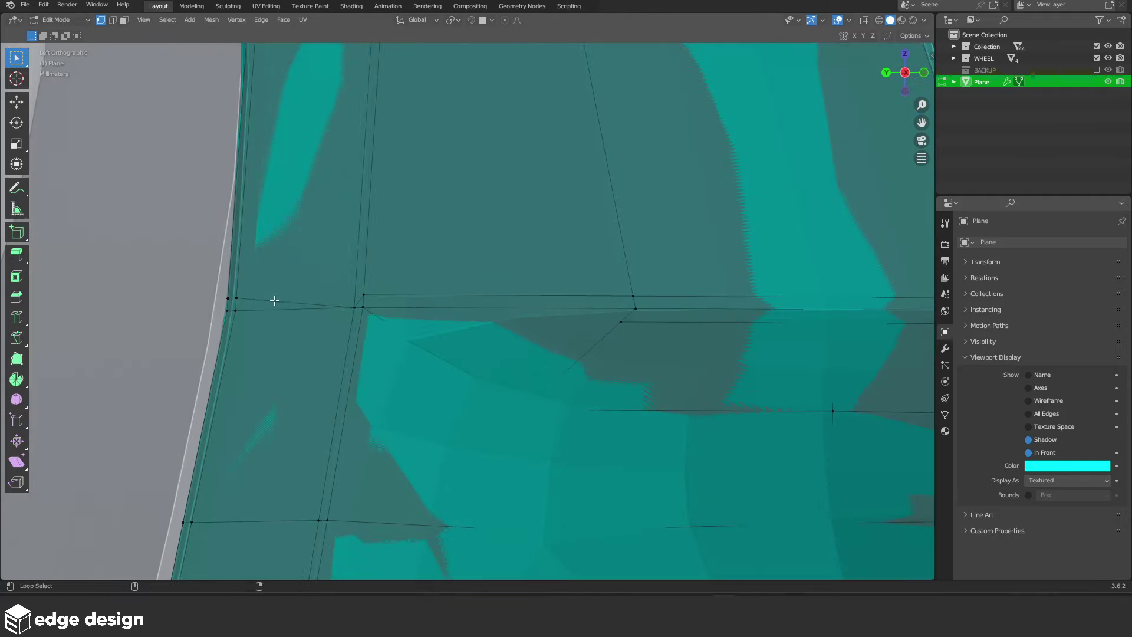
Dissolve the edges at the new loop's end
left_click(236, 298)
key("x")
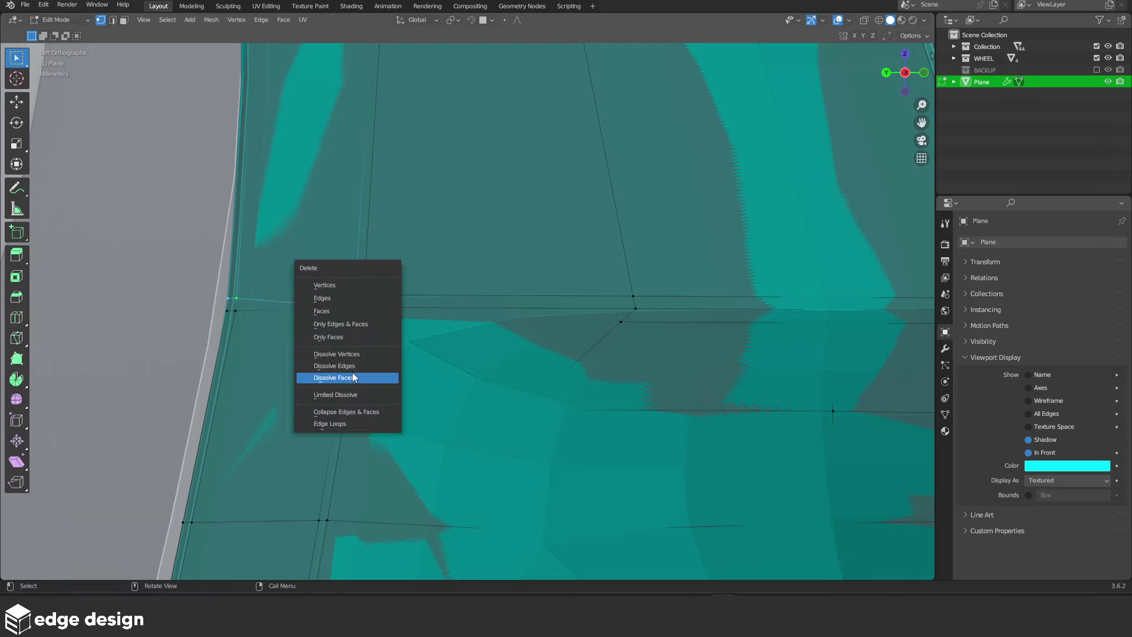
left_click(352, 367)
key("shift+z")
key("a")
Knife-cut at the vent's upper corner, merge the stray vertices, and check the panel
scroll(648, 355, "up", 1)
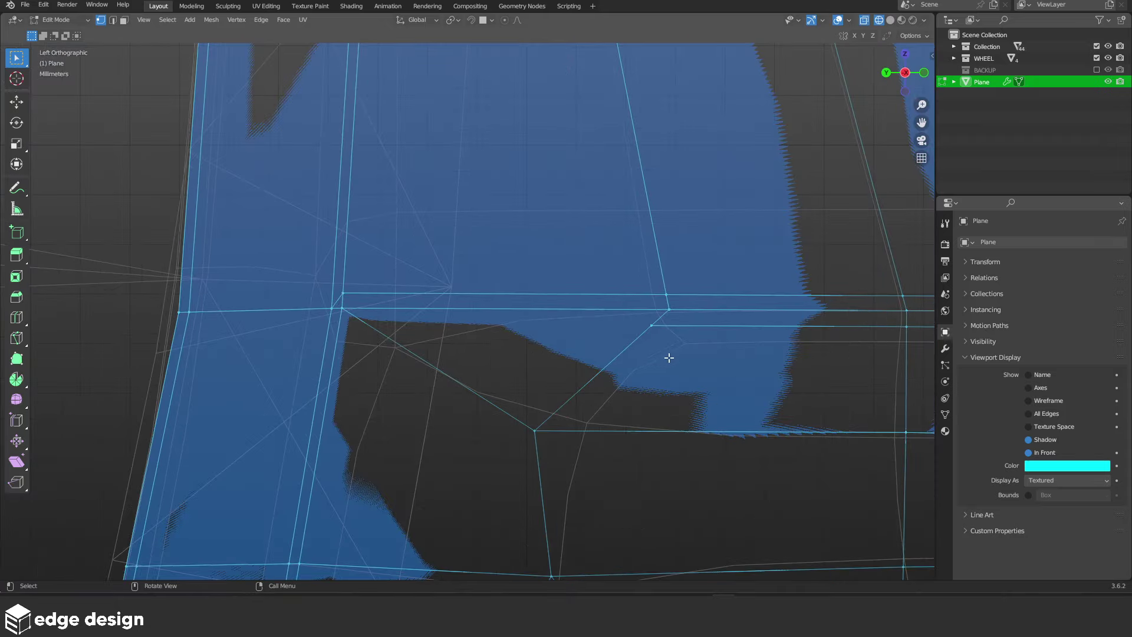
key("k")
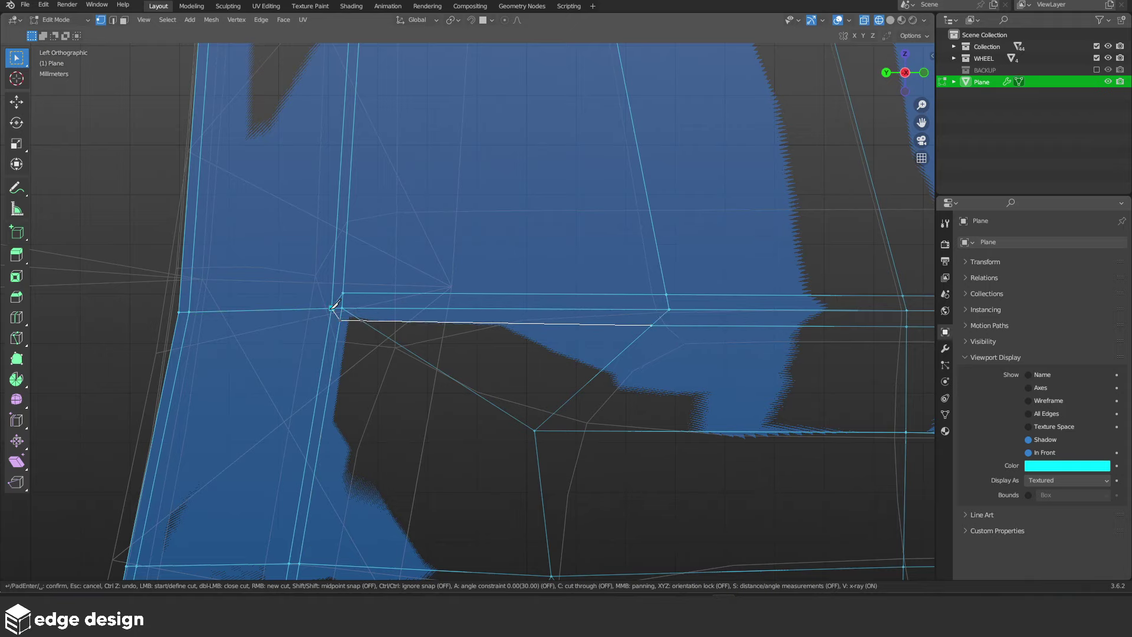
key("Return")
key("m")
left_click(387, 322)
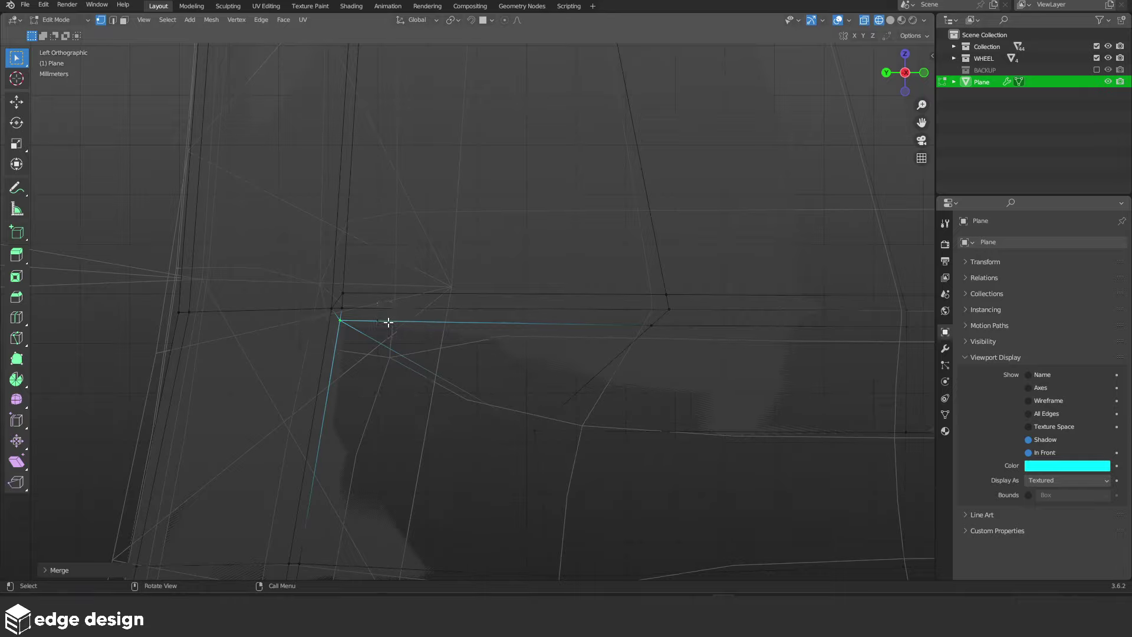
key("shift+z")
key("Tab")
scroll(565, 323, "down", 3)
scroll(579, 322, "down", 3)
scroll(583, 321, "up", 3)
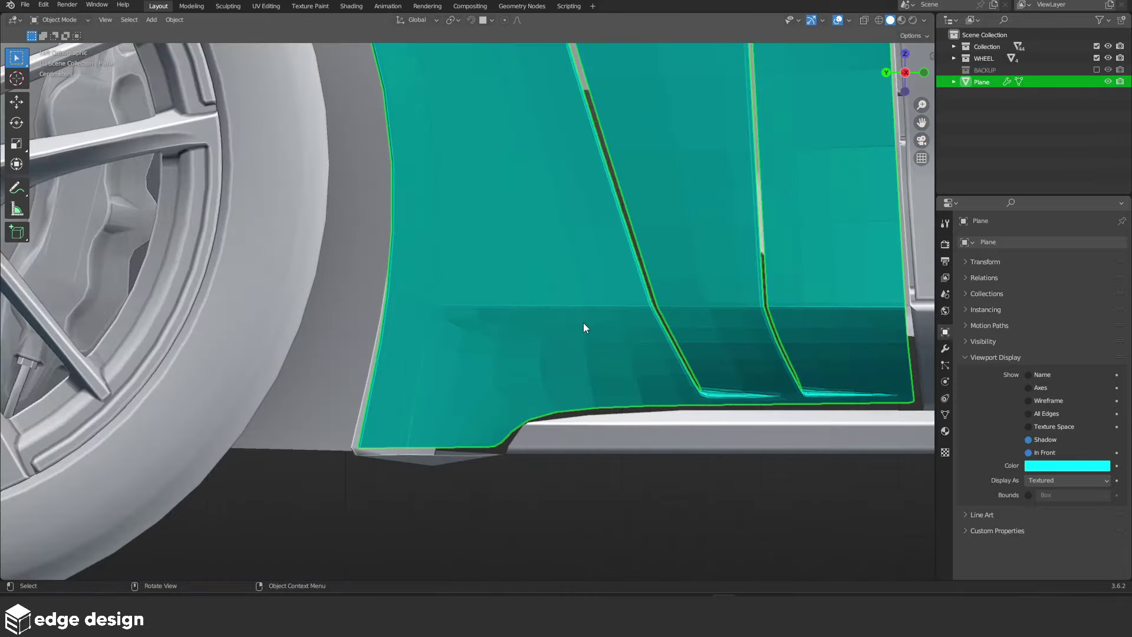
scroll(584, 328, "up", 2)
Connect the vertices at the cut's end and fill a face at the vent corner
key("Tab")
scroll(423, 334, "up", 2)
scroll(521, 286, "up", 2)
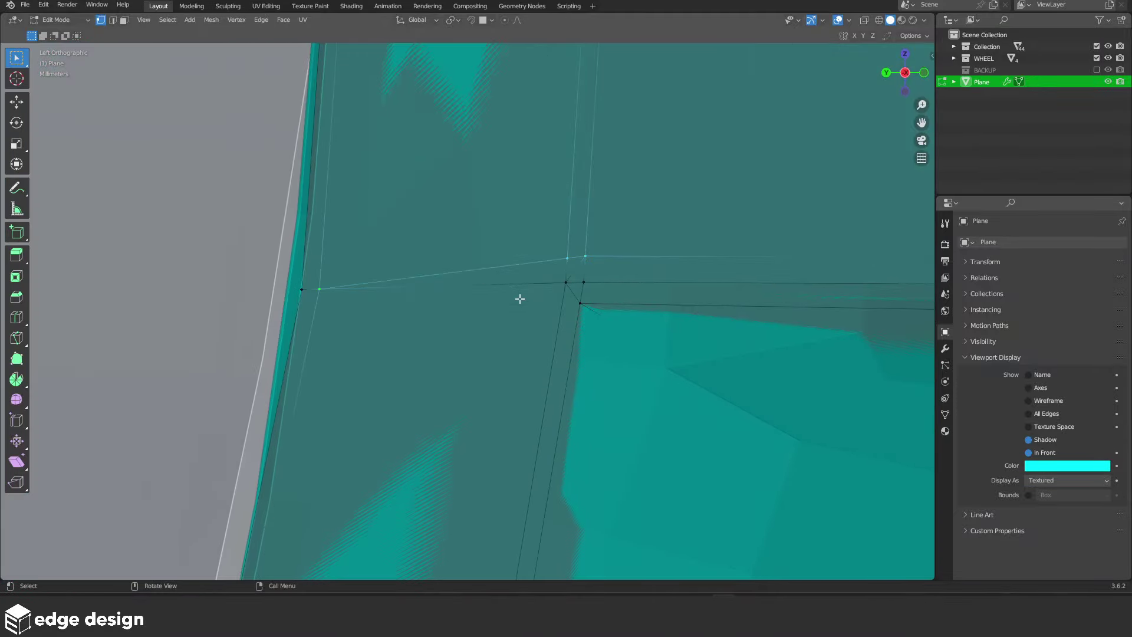
key("shift+z")
left_click(569, 302)
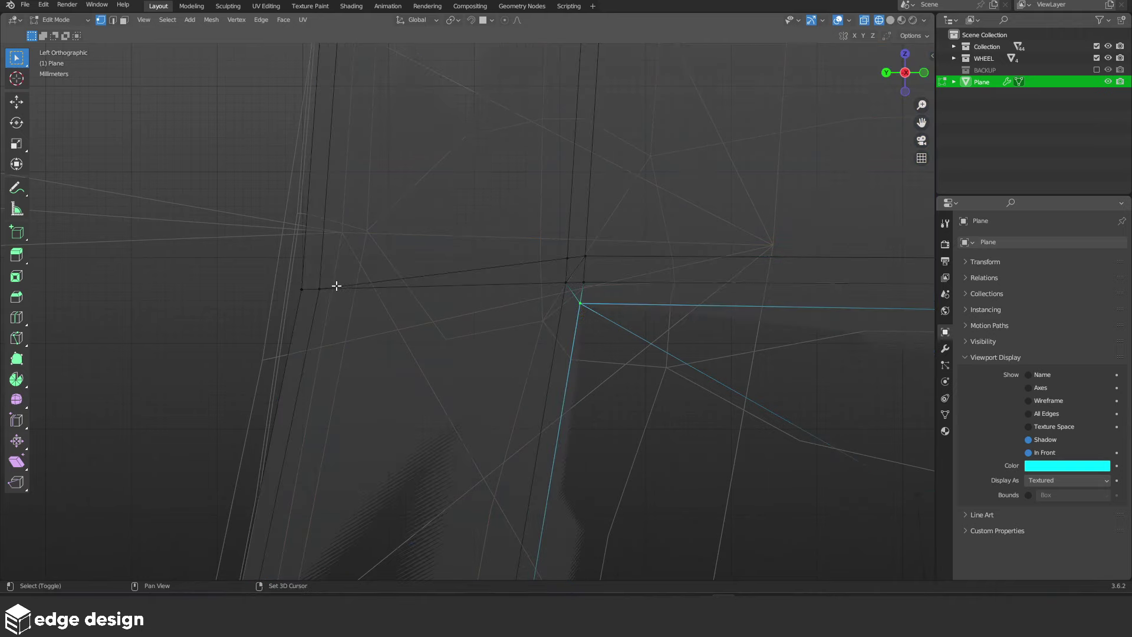
left_click(321, 289, "shift")
key("f")
left_click(557, 286)
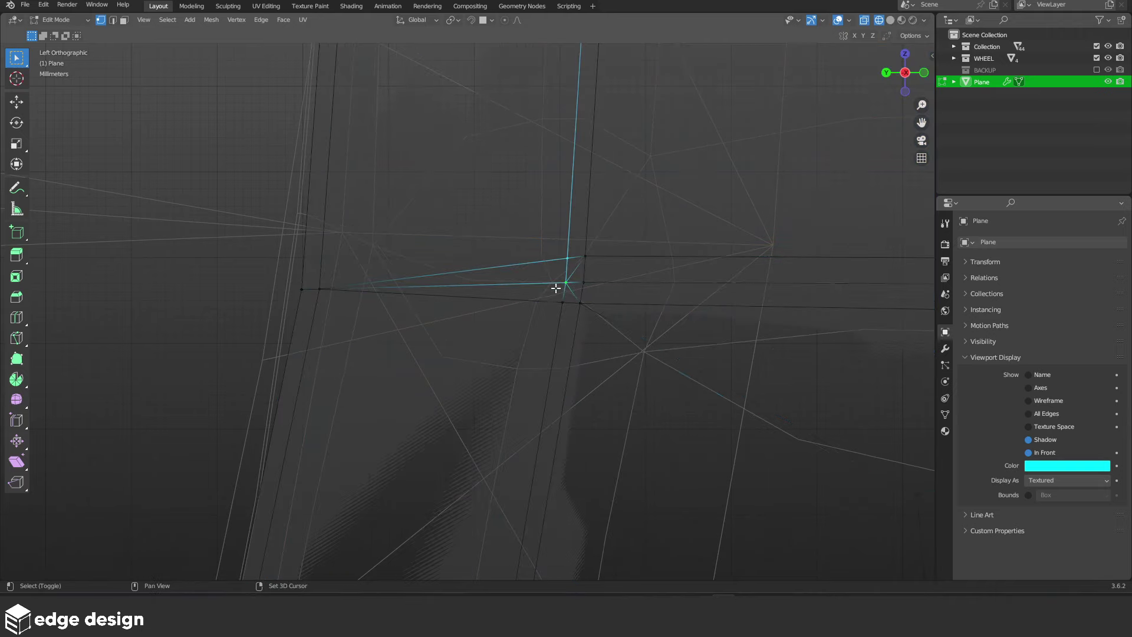
key("f")
Return to solid Object Mode and orbit to view the whole fender on the car
key("Tab")
key("shift+z")
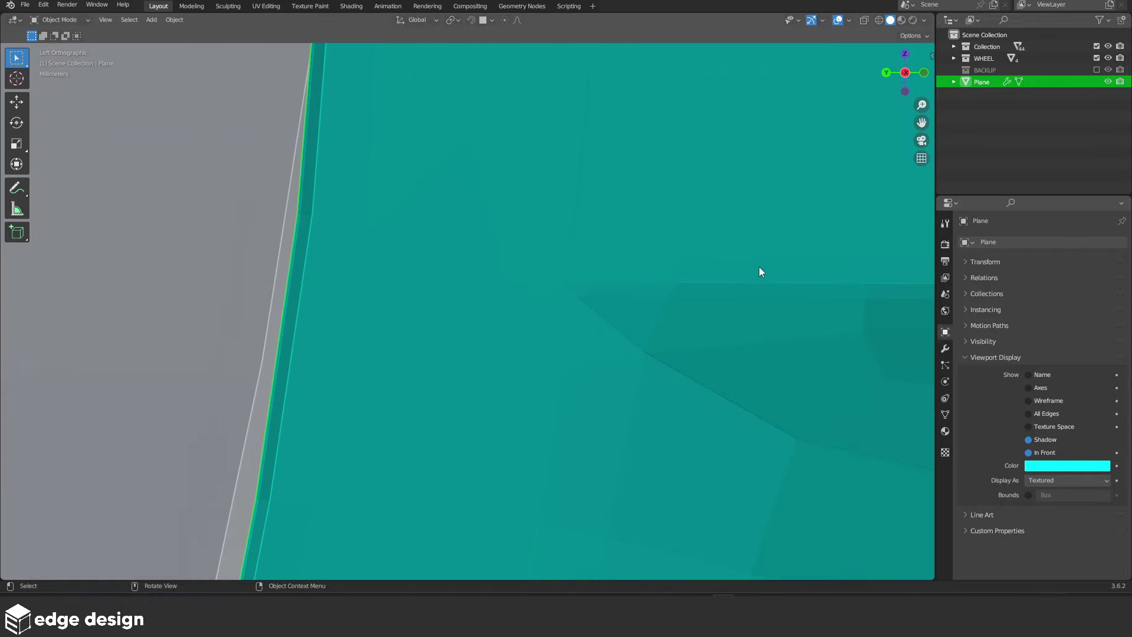
scroll(641, 282, "down", 6)
middle_click_drag(618, 299, 576, 288)
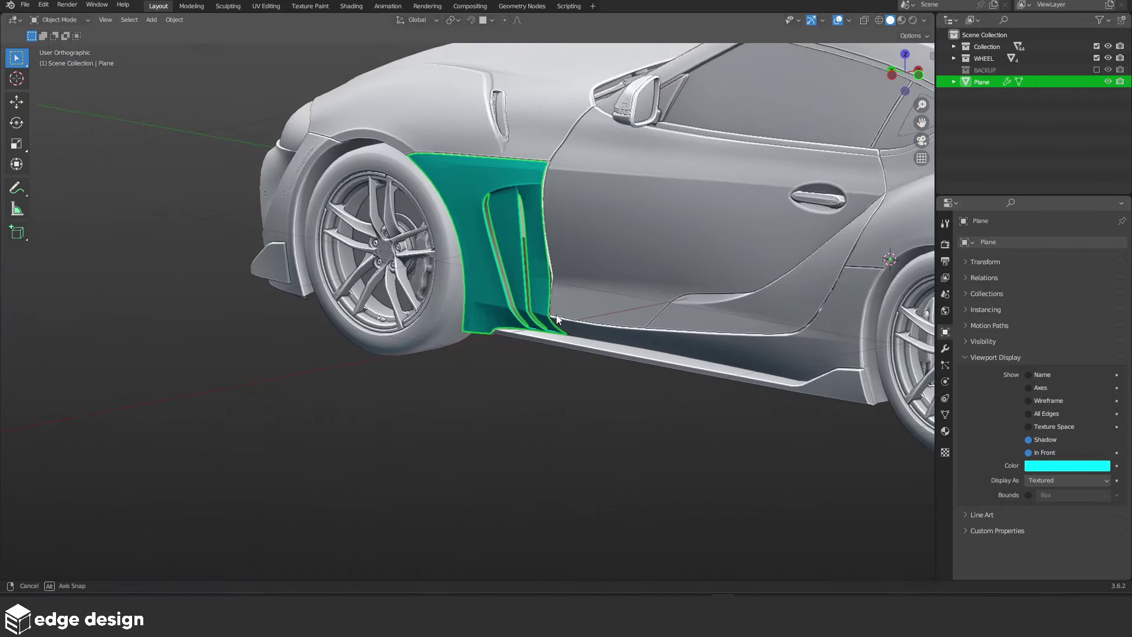
Apply shading to the whole panel mesh, then orbit toward the fender's underside
key("Tab")
scroll(576, 289, "up", 5)
key("a")
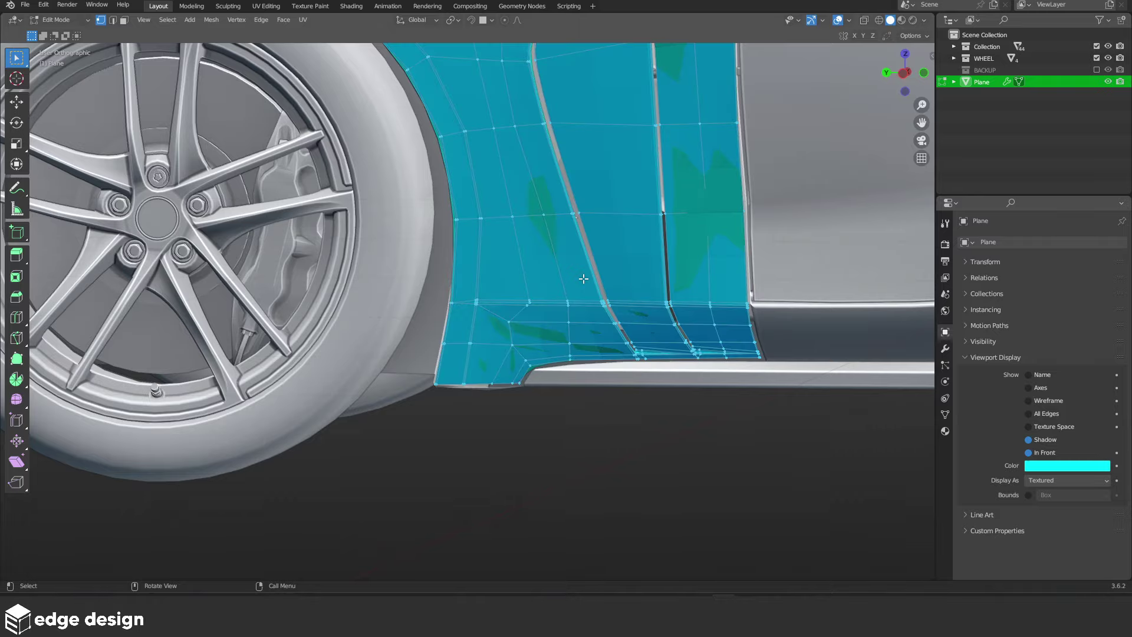
right_click(583, 278)
left_click(583, 278)
key("Tab")
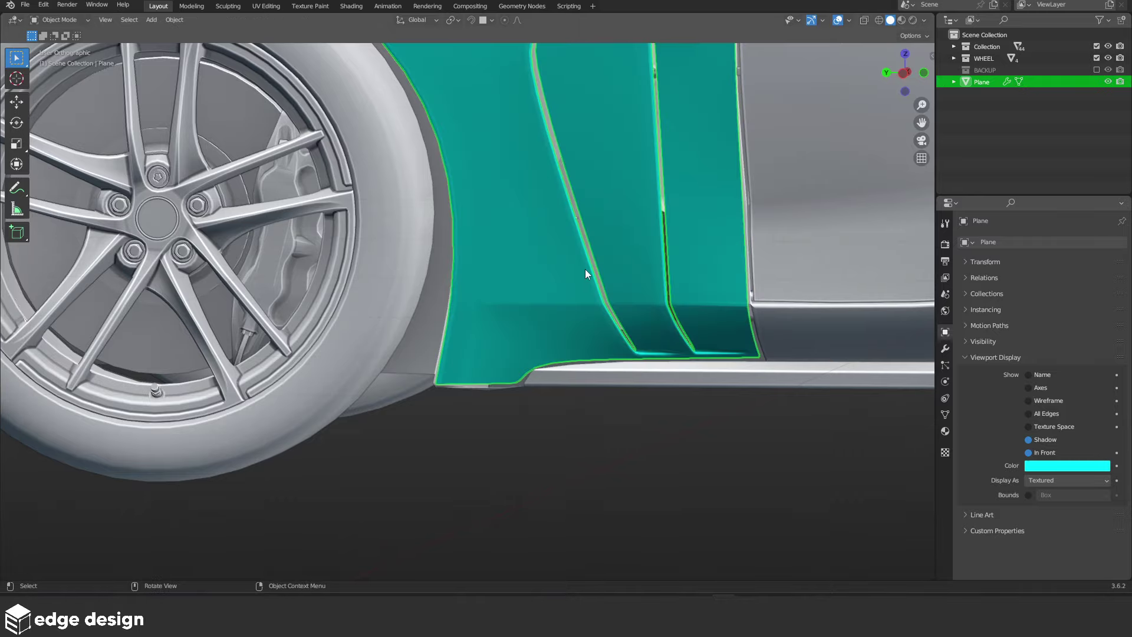
scroll(585, 269, "down", 5)
middle_click_drag(544, 257, 487, 282)
mouse_move(532, 263)
middle_mouse_down()
mouse_move(528, 321)
mouse_move(505, 316)
mouse_move(557, 171)
mouse_move(584, 174)
mouse_move(505, 265)
mouse_move(453, 218)
mouse_move(457, 202)
mouse_move(458, 227)
mouse_move(432, 261)
mouse_move(448, 260)
middle_mouse_up()
Dissolve the redundant edge loop along the fender rim
key("Tab")
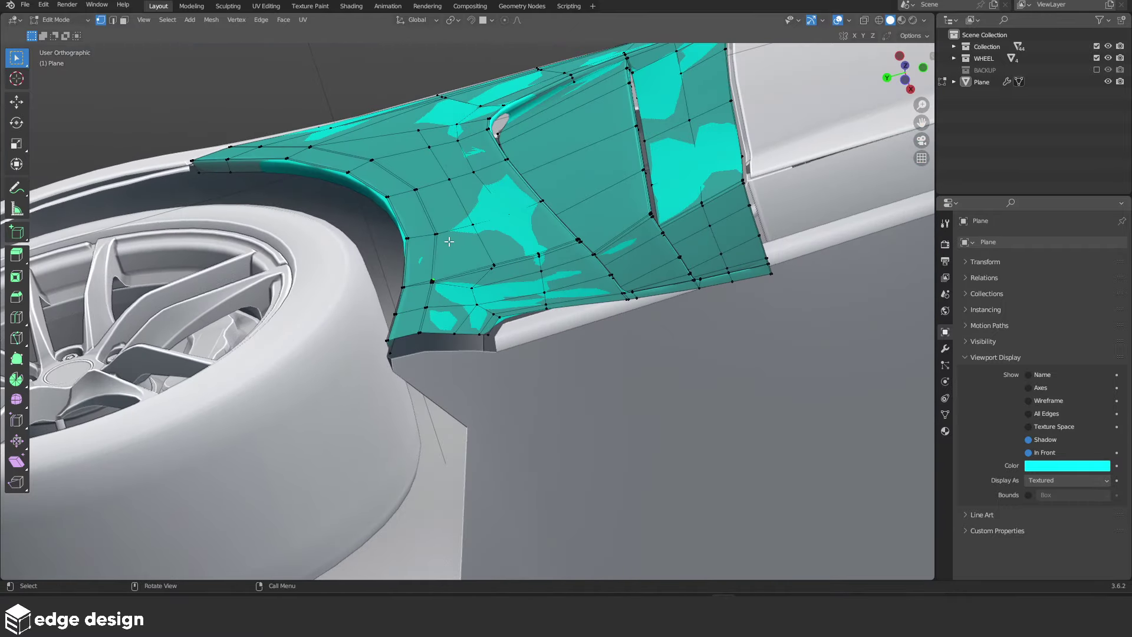
scroll(449, 259, "up", 2)
scroll(495, 281, "up", 2)
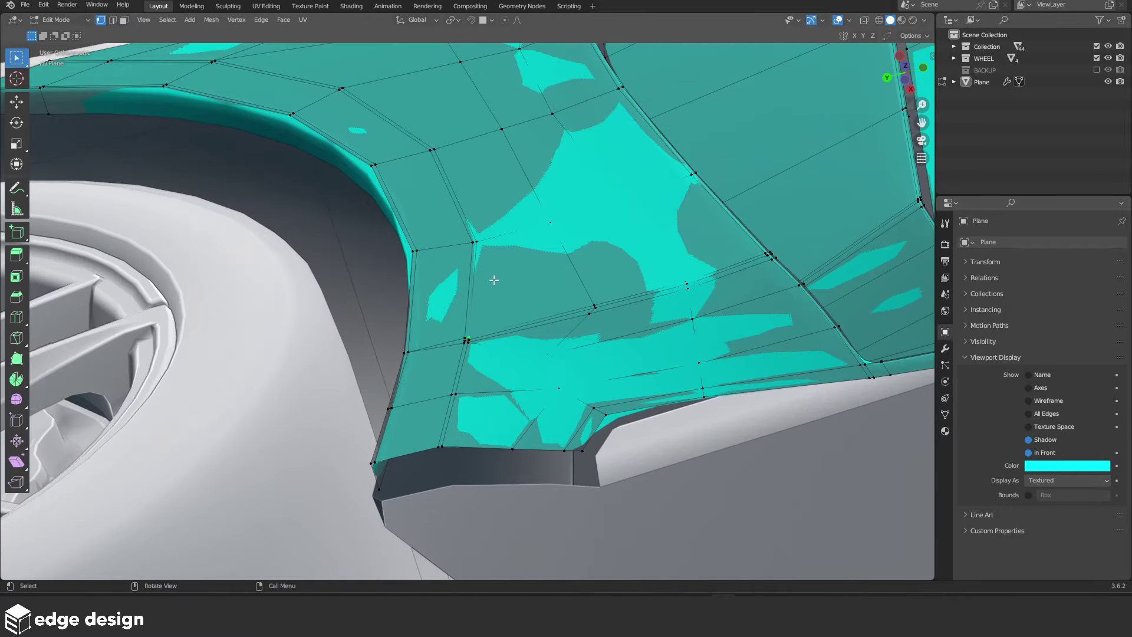
left_click(405, 213, "alt")
key("x")
left_click(473, 211)
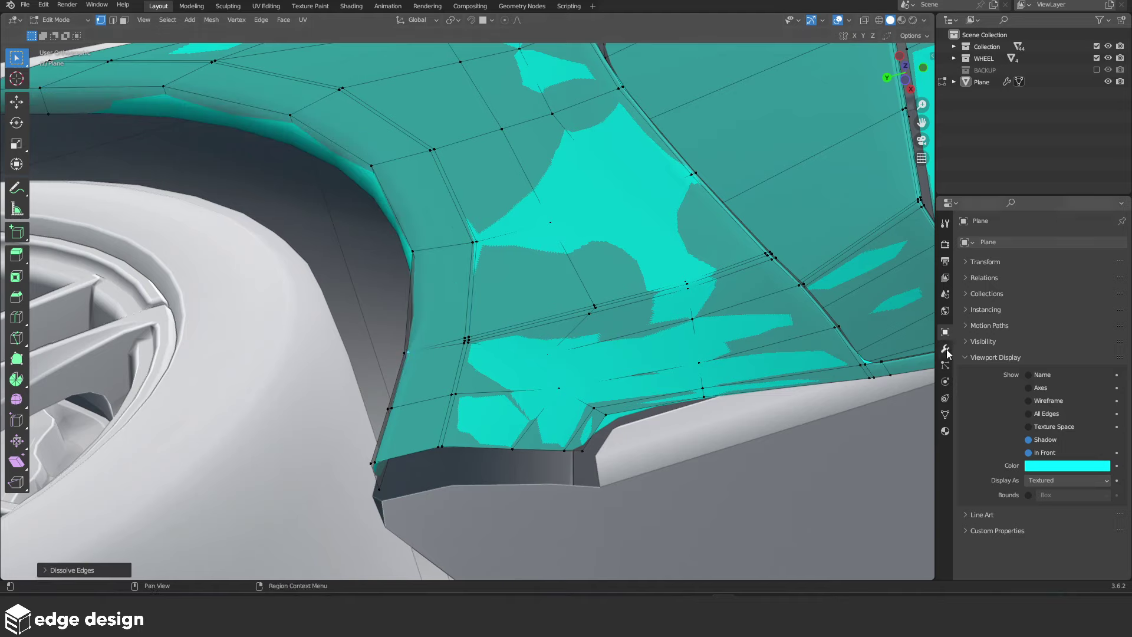
Hide the Subdivision modifier in the viewport and shade the panel's faces flat
left_click(945, 349)
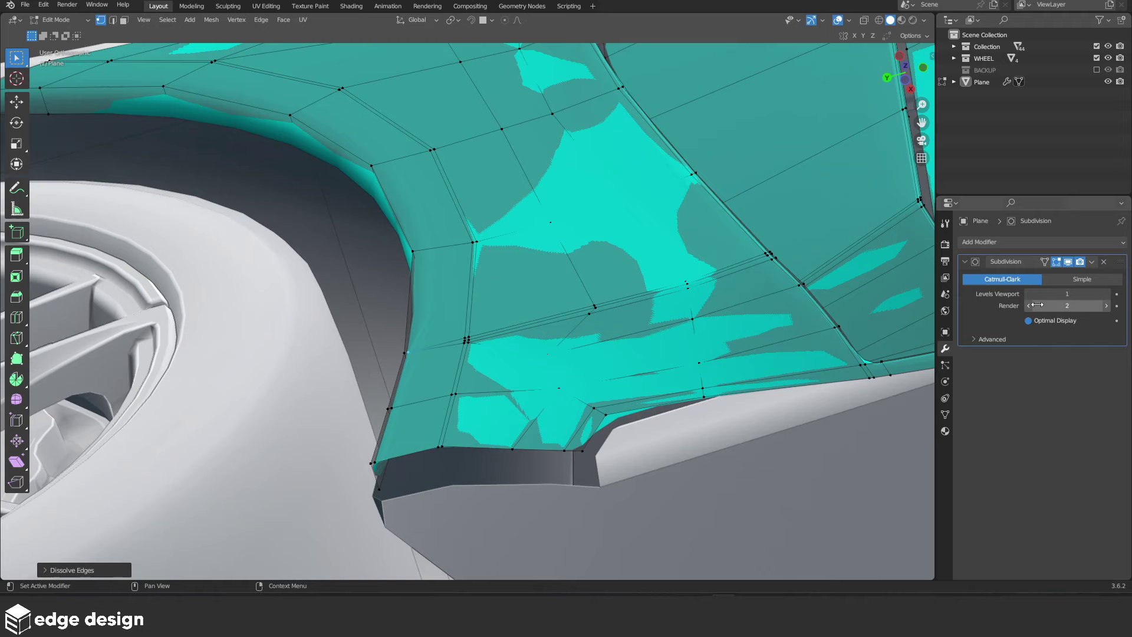
left_click(1069, 261)
key("a")
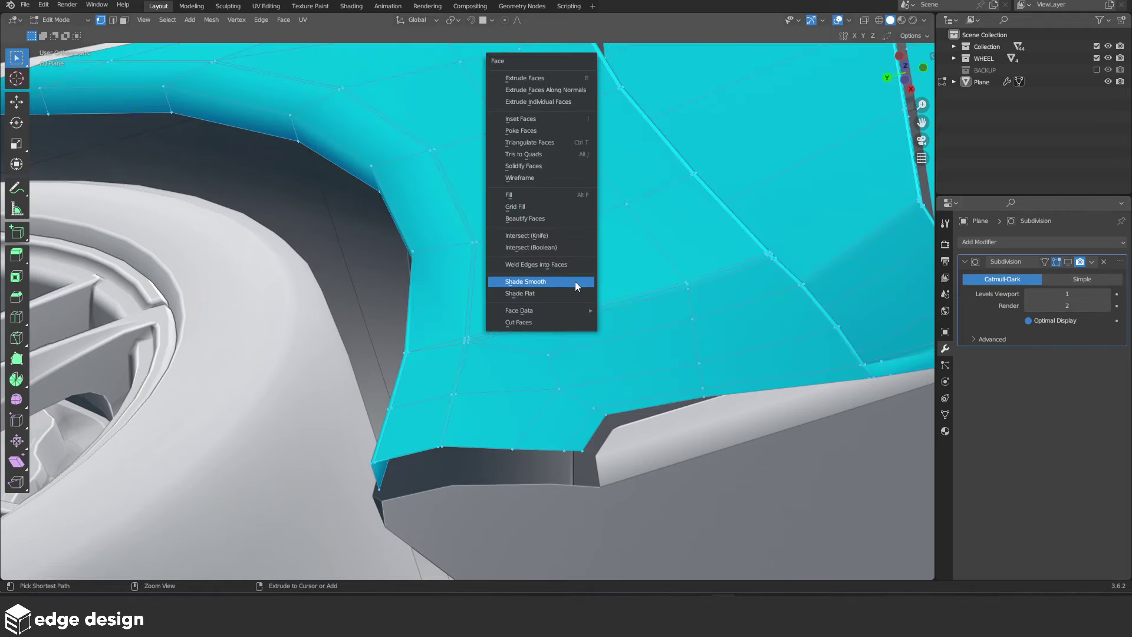
key("ctrl+f")
left_click(569, 292)
key("alt+a")
Dissolve the next edge loop and the edge loop along the lower wheel arch
left_click(474, 260, "alt")
key("x")
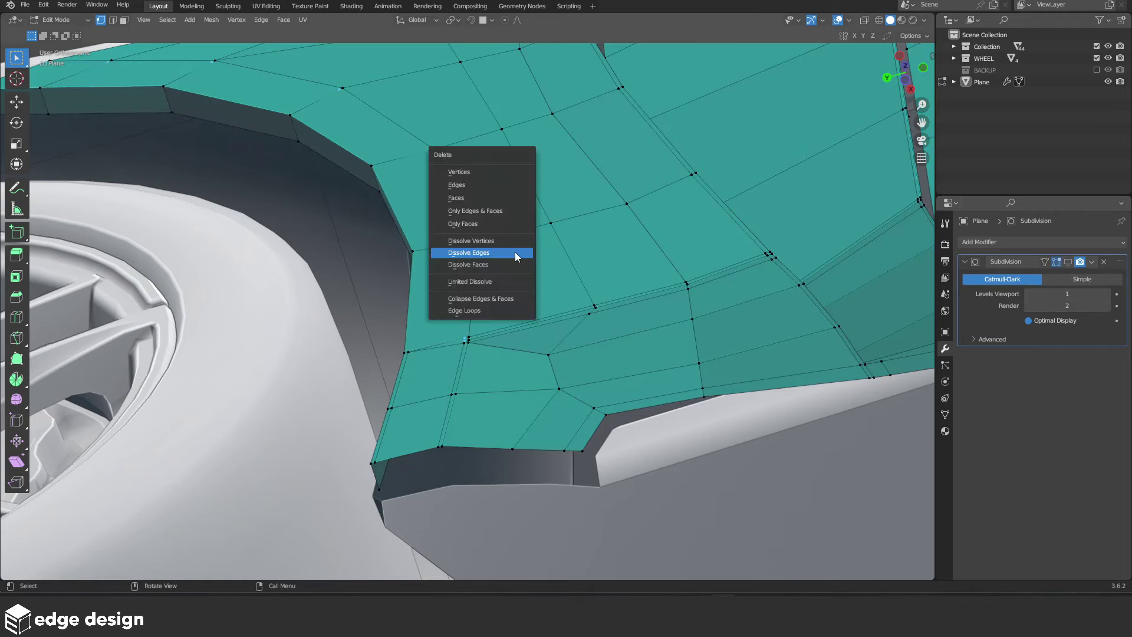
left_click(515, 252)
left_click(459, 360, "alt")
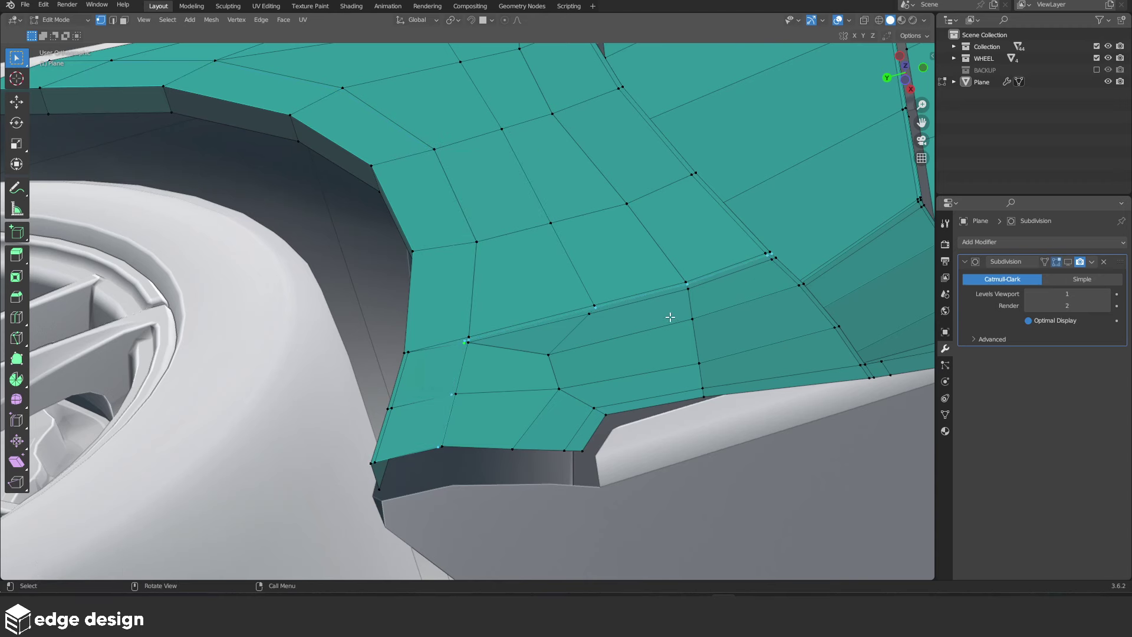
key("shift+z")
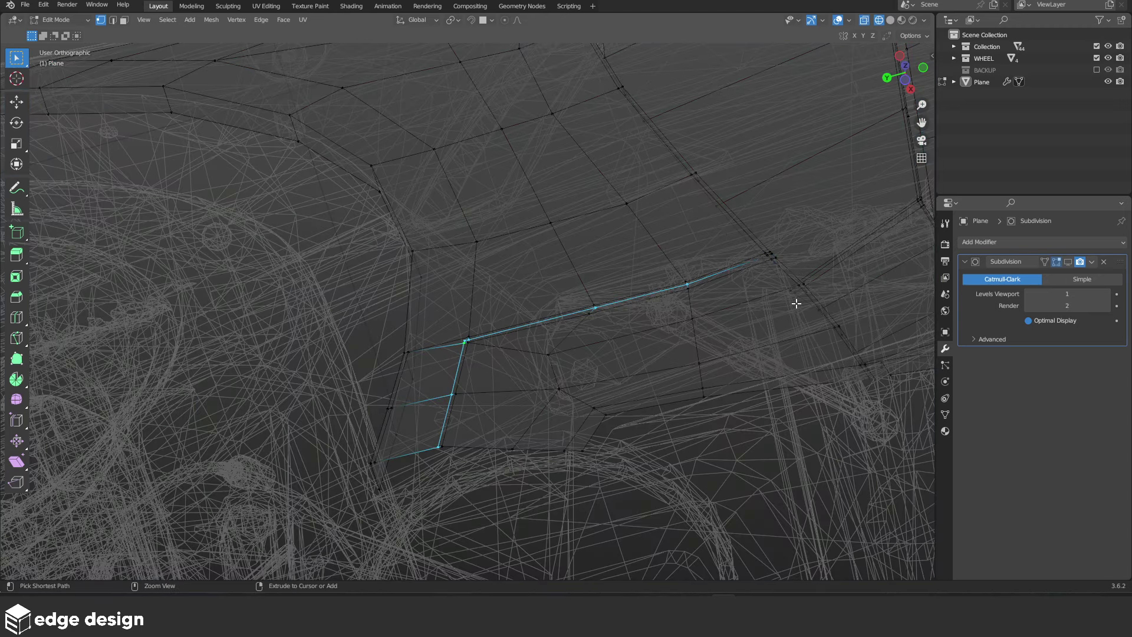
scroll(539, 392, "up", 6)
scroll(472, 419, "up", 2)
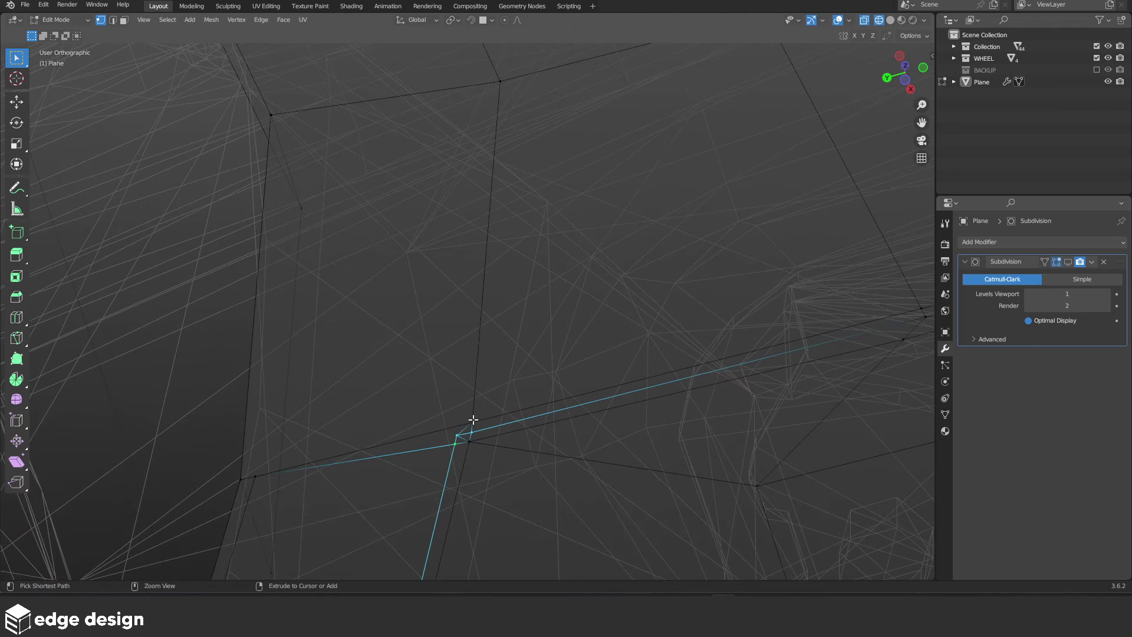
key("x")
left_click(509, 433)
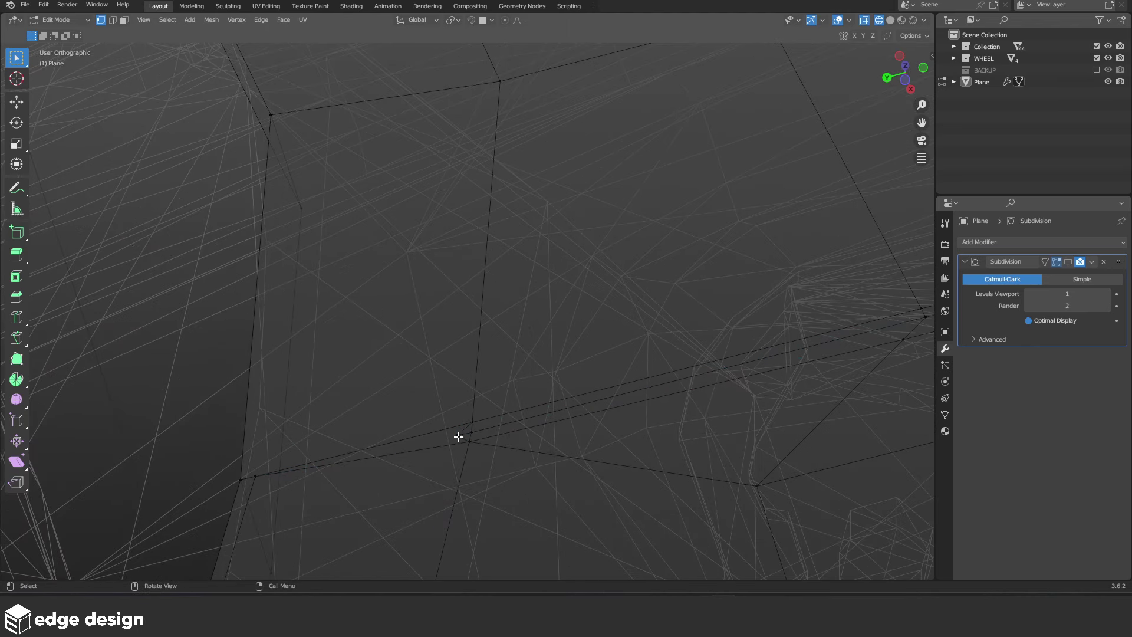
Merge the leftover vertex near the lower arch into its neighbour
left_click(472, 432, "shift")
key("m")
left_click(536, 424)
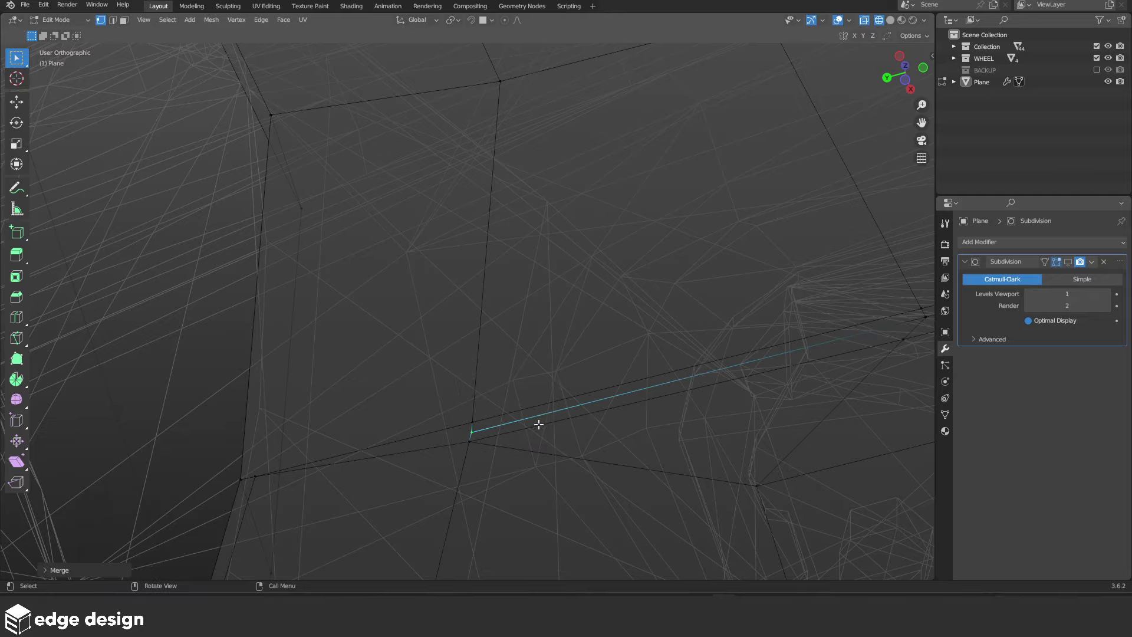
key("shift+z")
scroll(540, 419, "down", 5)
middle_click_drag(541, 425, 415, 420)
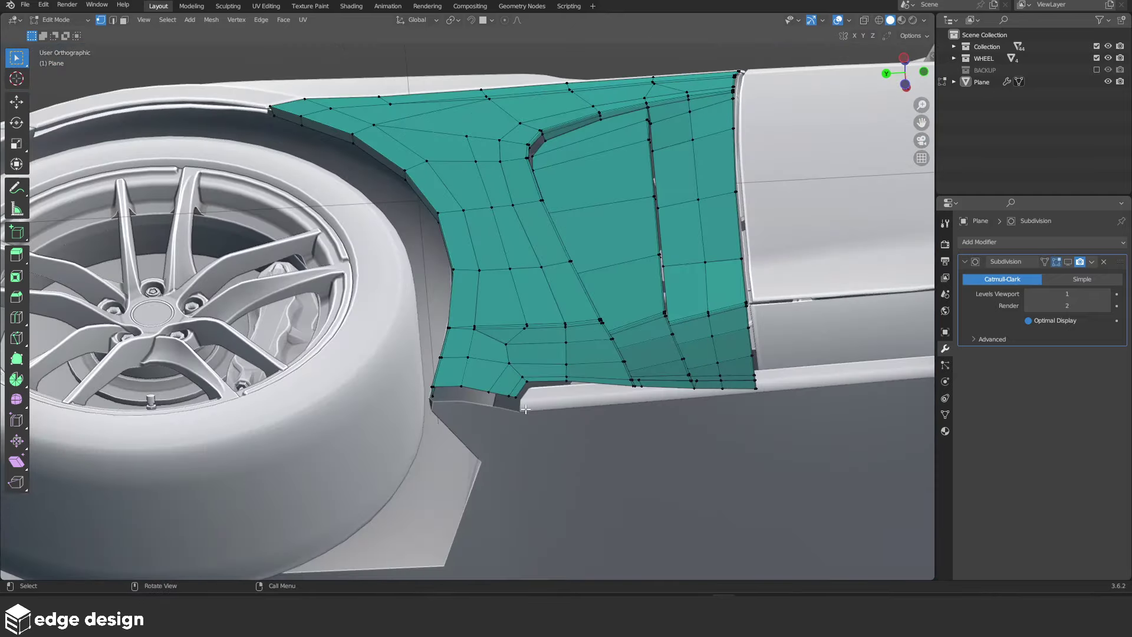
scroll(415, 420, "up", 5)
Dissolve the edge loop running along the panel's left border and seam
left_click(415, 420, "alt")
key("shift+z")
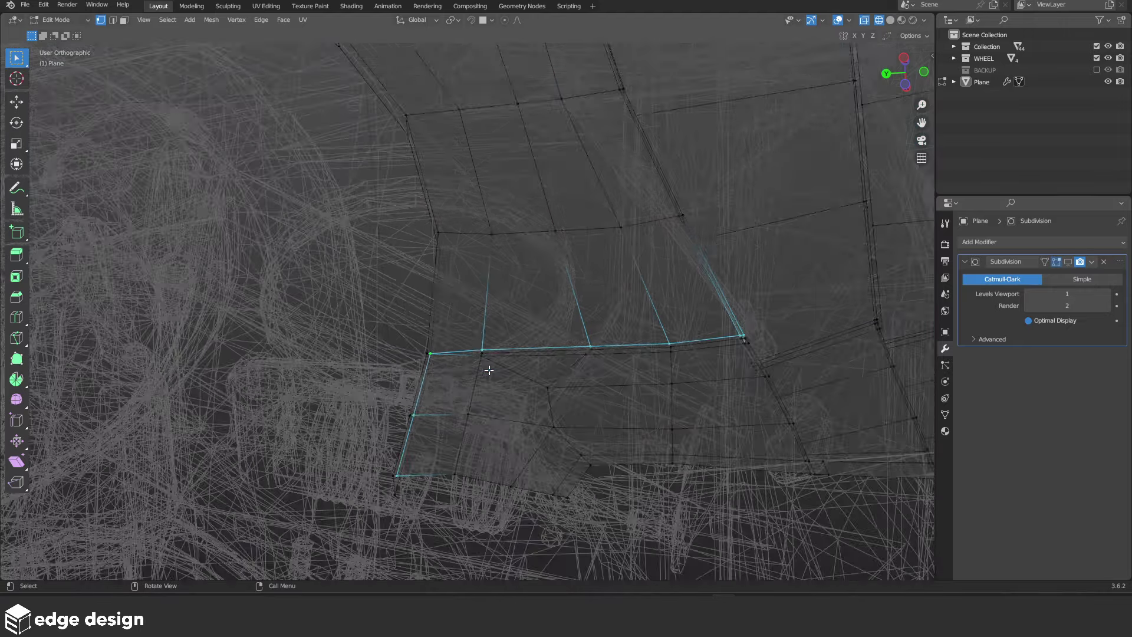
scroll(489, 371, "down", 4)
key("x")
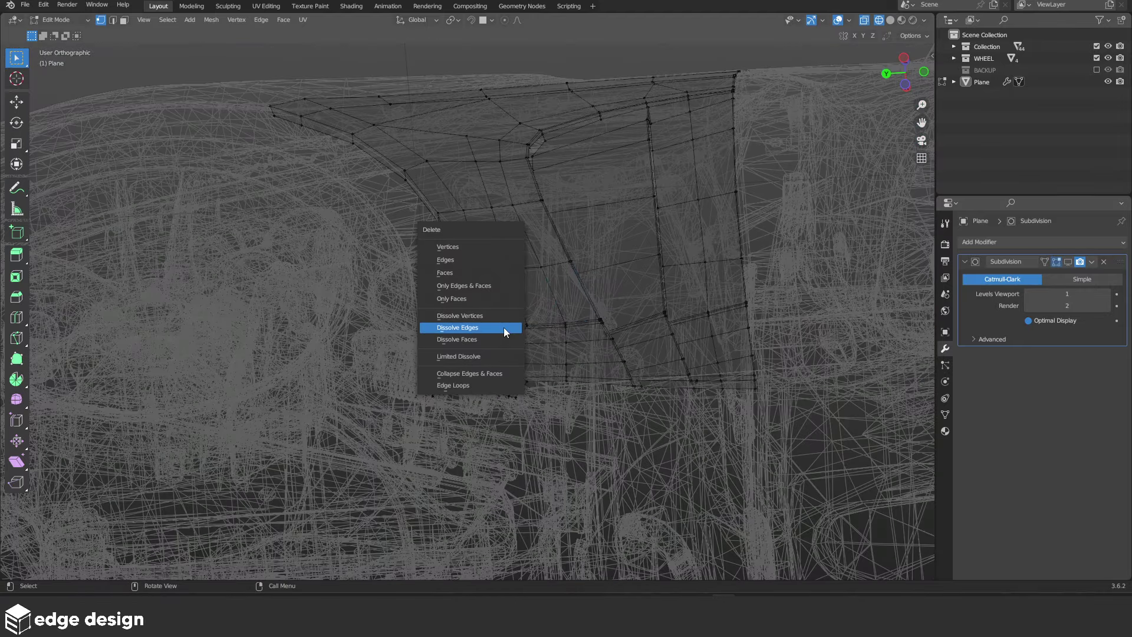
left_click(503, 328)
scroll(470, 400, "up", 5)
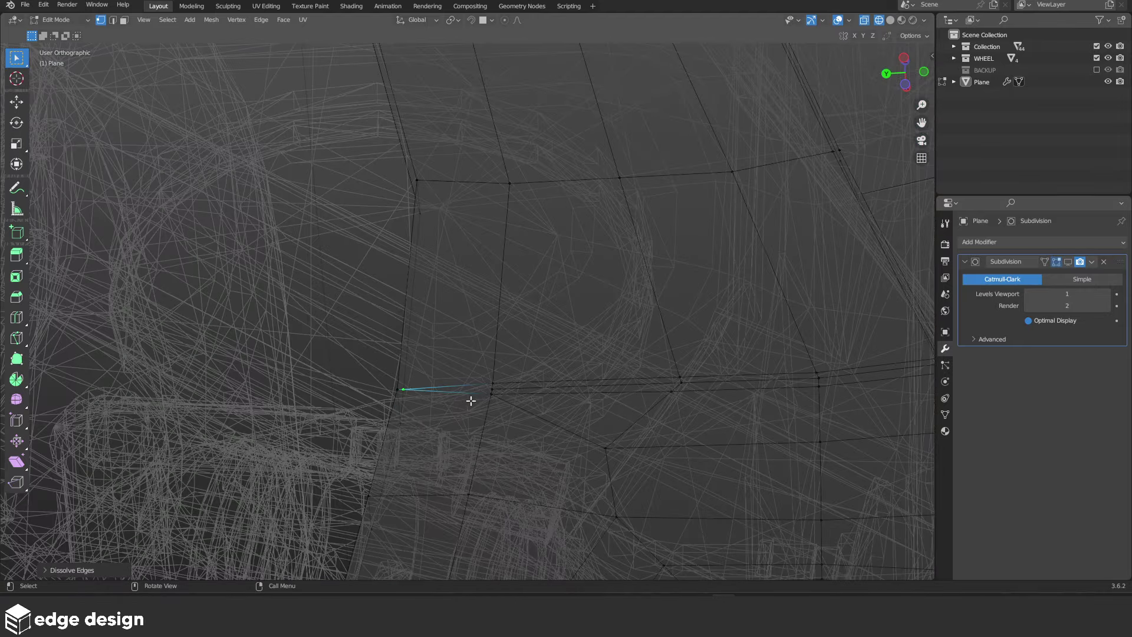
scroll(390, 447, "up", 3)
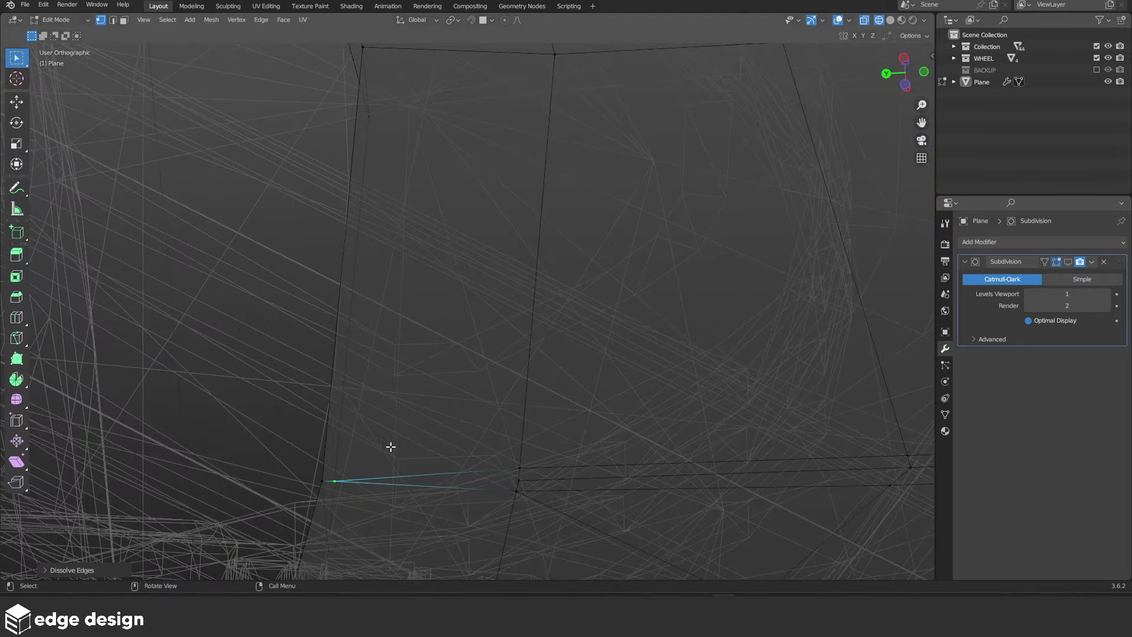
Merge another pair of stray vertices into a single vertex
left_click(511, 479, "shift")
key("m")
left_click(575, 476)
key("shift+z")
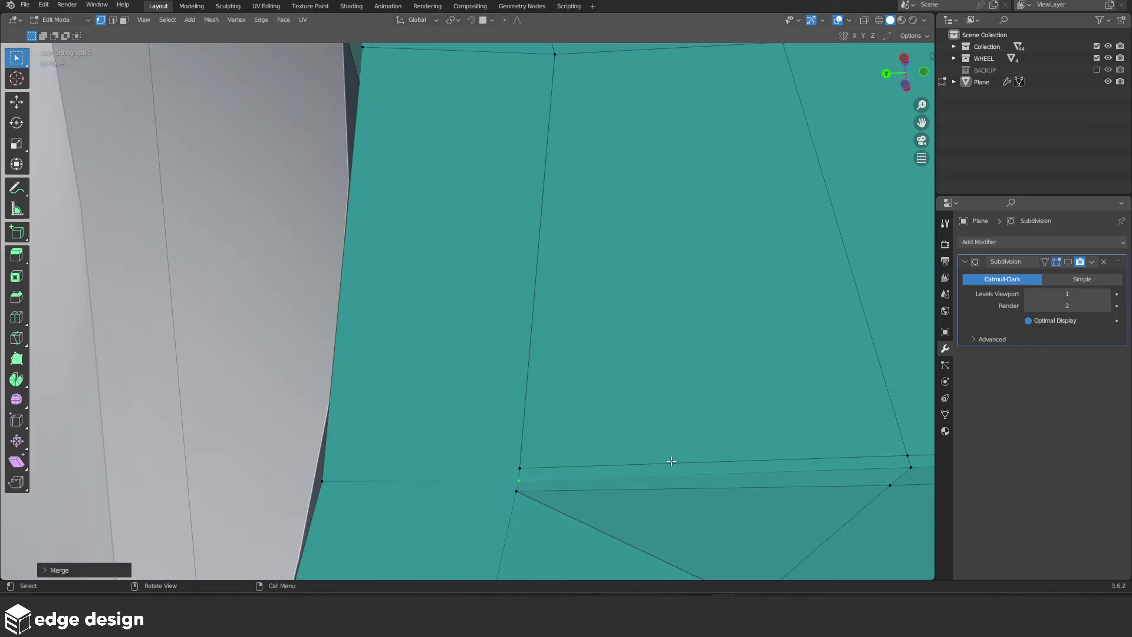
scroll(672, 461, "down", 5)
middle_click_drag(572, 442, 521, 444)
scroll(516, 448, "up", 2)
Slide the selected front-edge vertex along the X axis
scroll(523, 414, "up", 4)
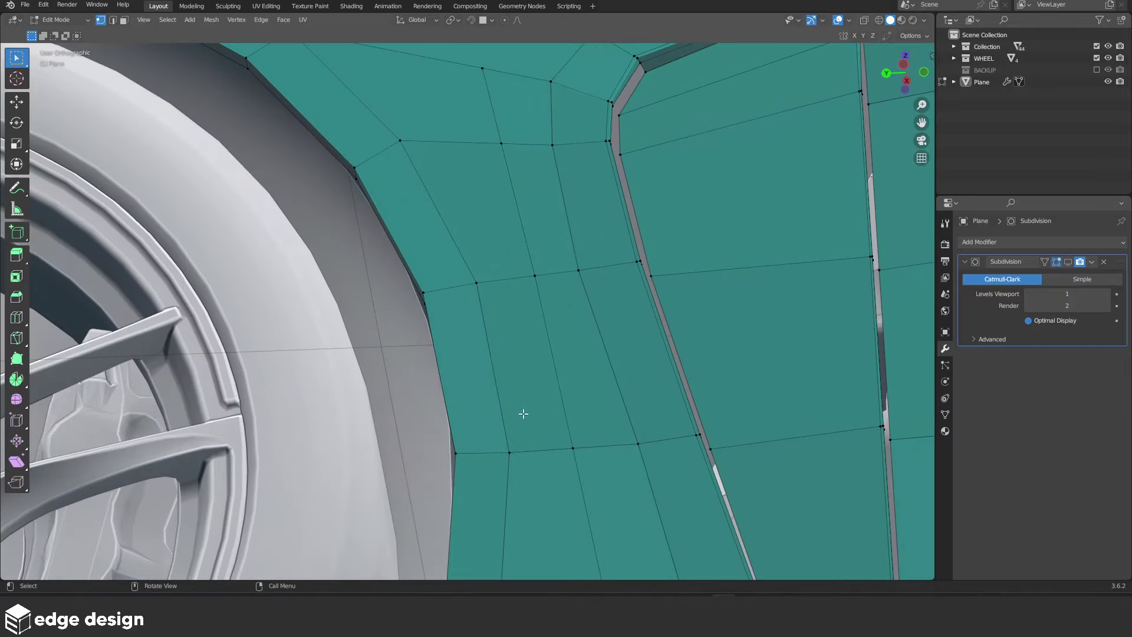
scroll(420, 220, "down", 4)
mouse_move(468, 336)
middle_mouse_down()
mouse_move(374, 347)
mouse_move(432, 248)
mouse_move(480, 293)
mouse_move(481, 278)
mouse_move(493, 341)
mouse_move(481, 354)
mouse_move(485, 328)
middle_mouse_up()
scroll(453, 278, "up", 3)
key("g")
key("x")
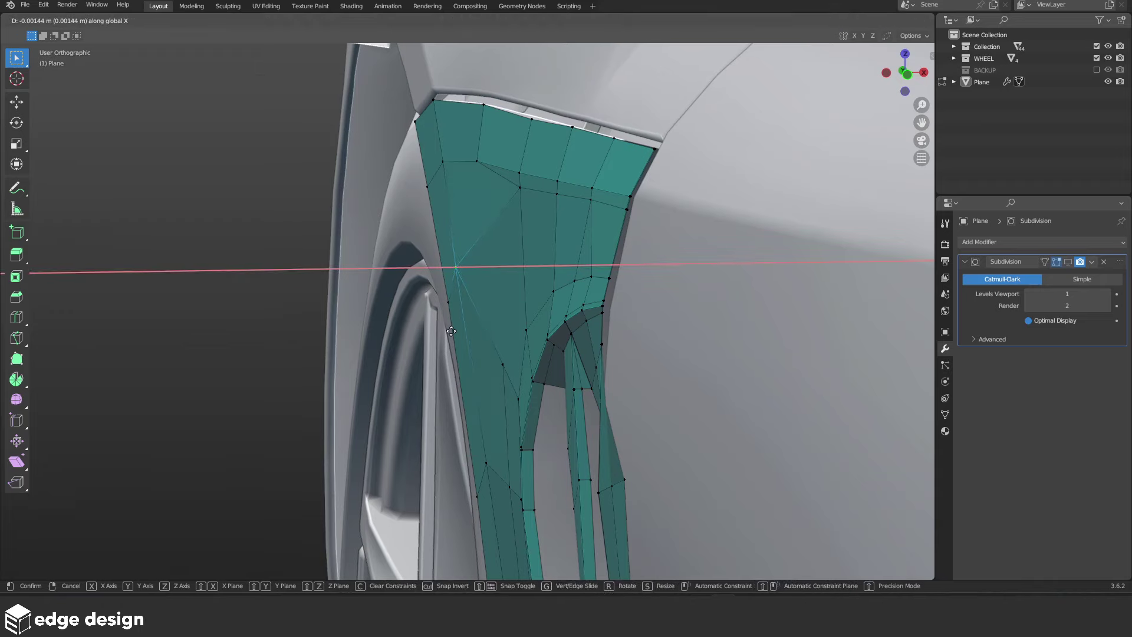
left_click(464, 256)
Slide the strip's upper-left vertex along X
left_click(441, 161)
key("g")
key("x")
left_click(441, 161)
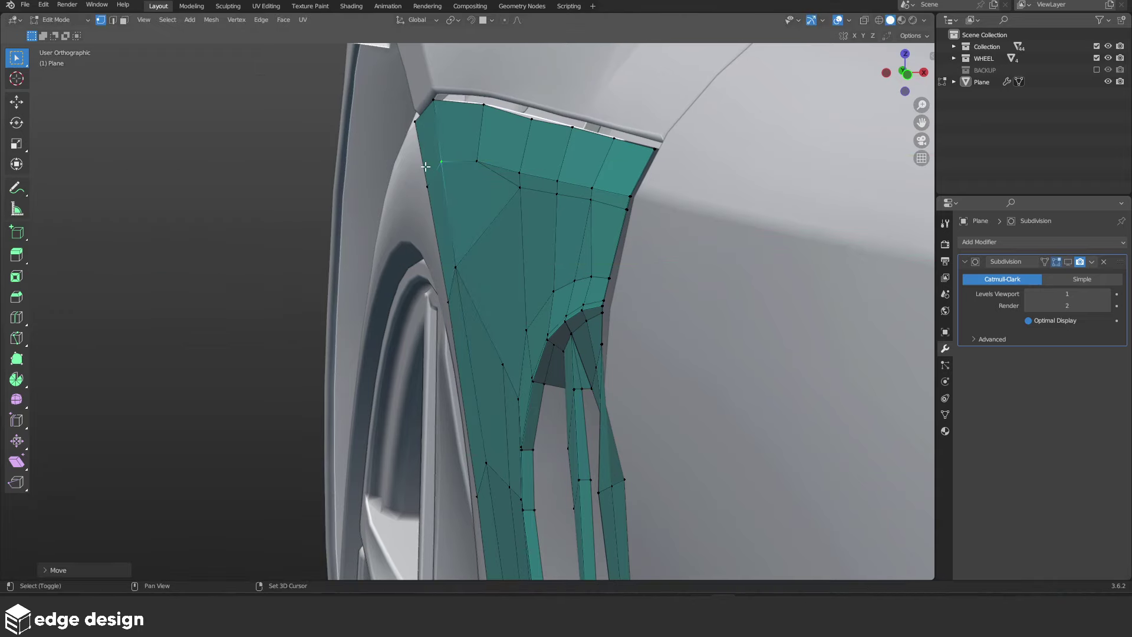
left_click(462, 273)
Slide the strip's top-left vertex along X
left_click(433, 100)
key("g")
key("x")
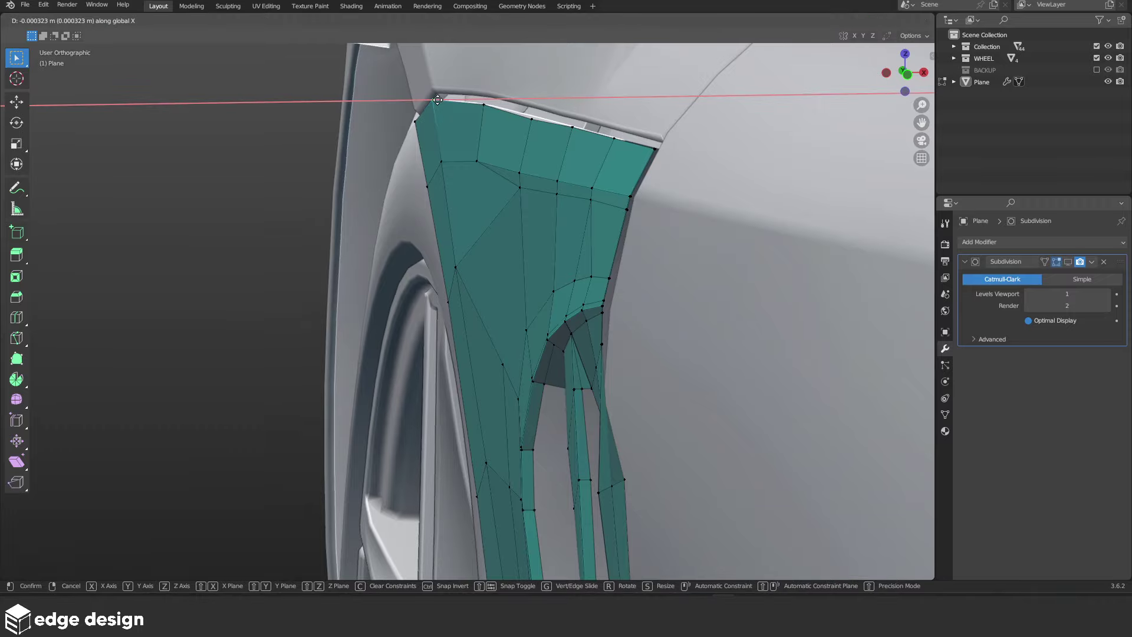
left_click(461, 178)
scroll(462, 177, "down", 4)
middle_click_drag(499, 261, 518, 316)
scroll(519, 317, "up", 2)
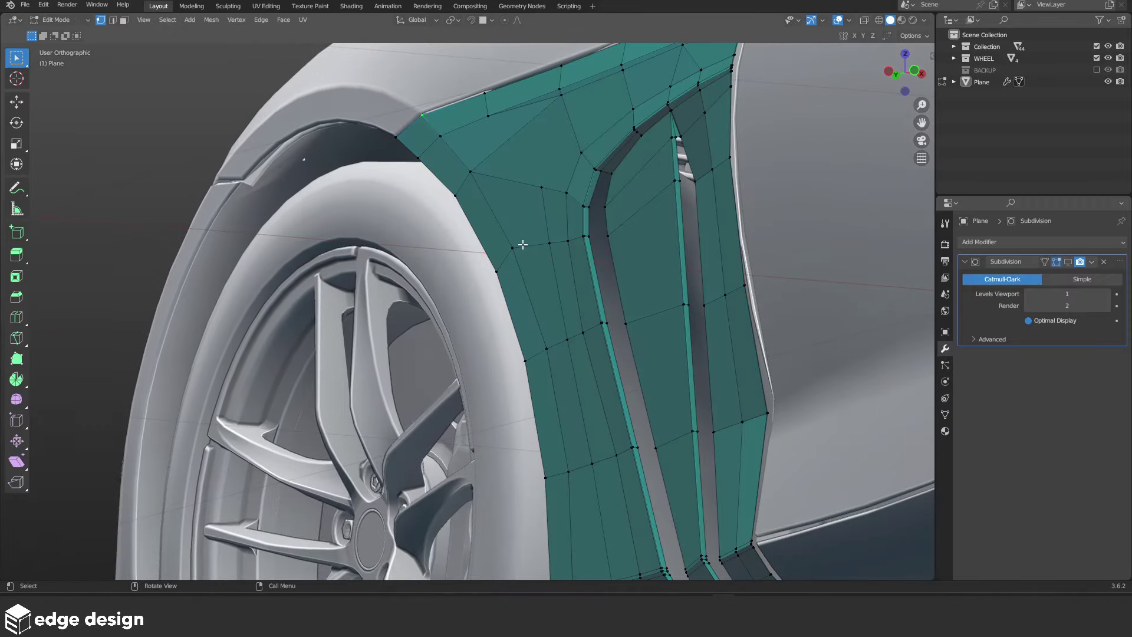
mouse_move(524, 245)
middle_mouse_down()
mouse_move(558, 277)
mouse_move(516, 256)
mouse_move(541, 226)
middle_mouse_up()
Move two more fender vertices along X to even out the arch contour
key("g")
key("x")
left_click(518, 261)
key("g")
key("x")
key("Escape")
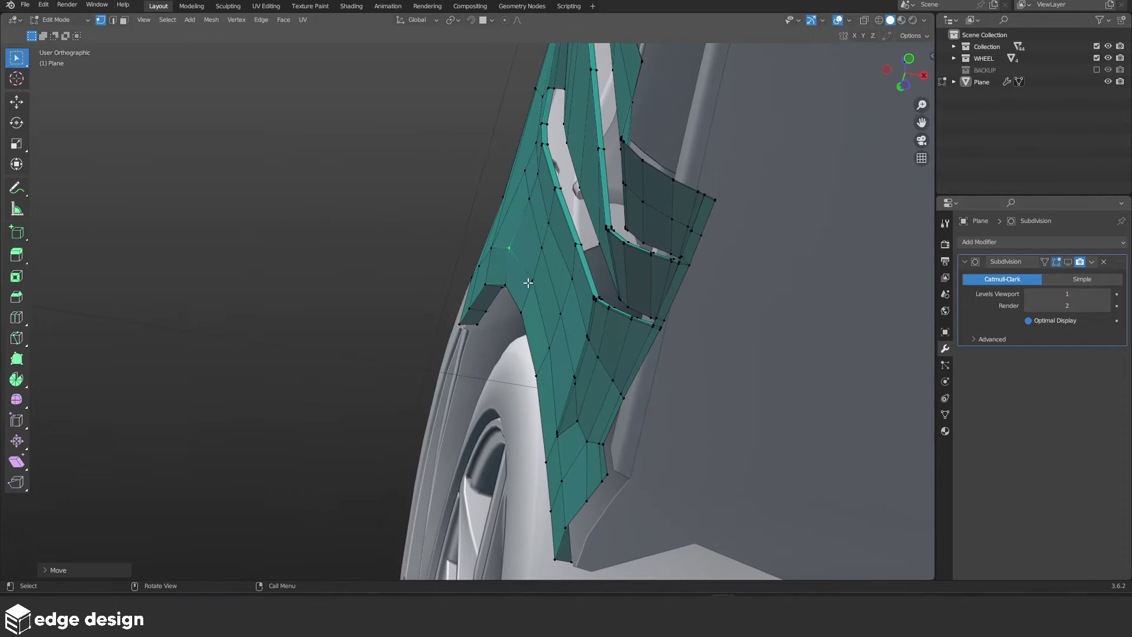
key("g")
key("x")
left_click(559, 283)
Nudge two further wheel-arch vertices along X
scroll(581, 270, "up", 3)
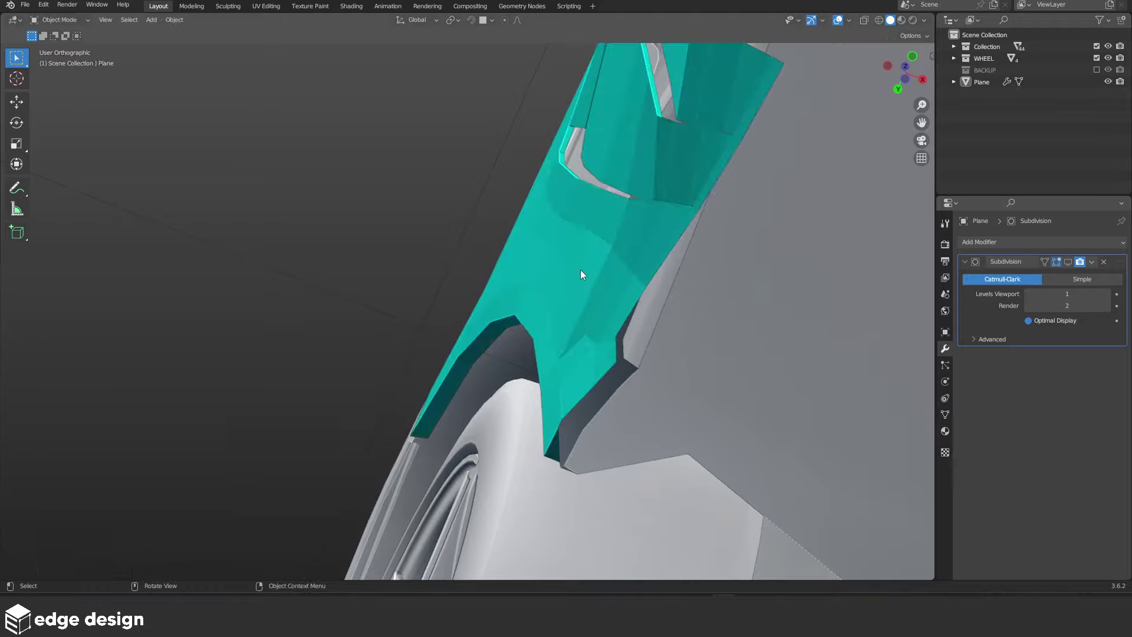
scroll(554, 304, "down", 3)
mouse_move(581, 270)
middle_mouse_down()
mouse_move(554, 304)
mouse_move(627, 303)
middle_mouse_up()
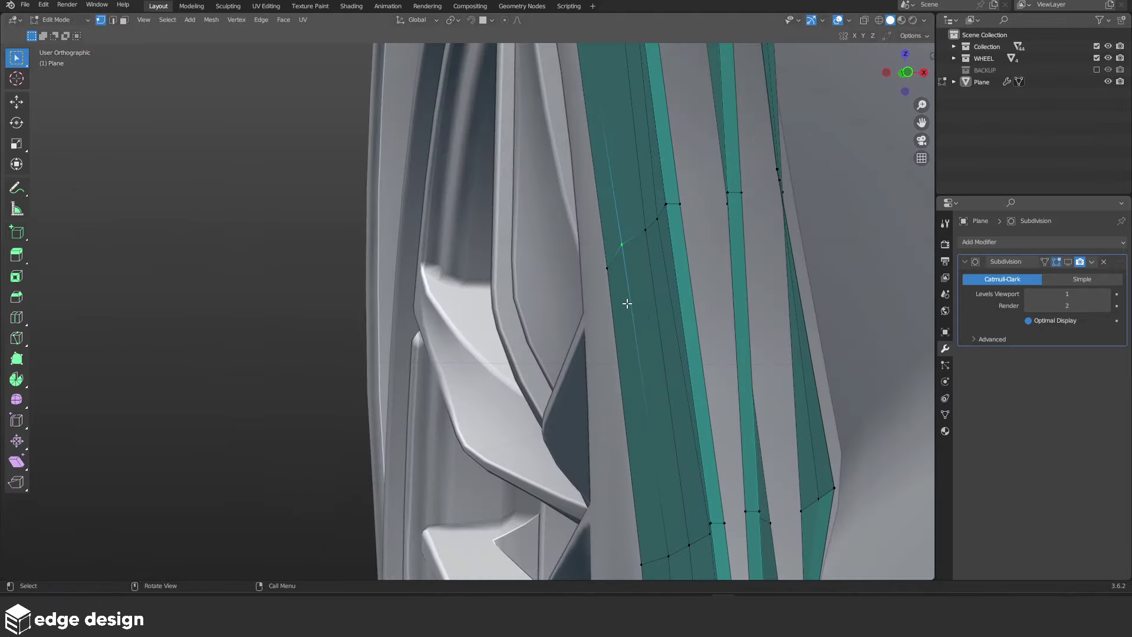
key("g")
key("x")
left_click(604, 310)
mouse_move(612, 311)
middle_mouse_down()
mouse_move(617, 262)
mouse_move(634, 250)
middle_mouse_up()
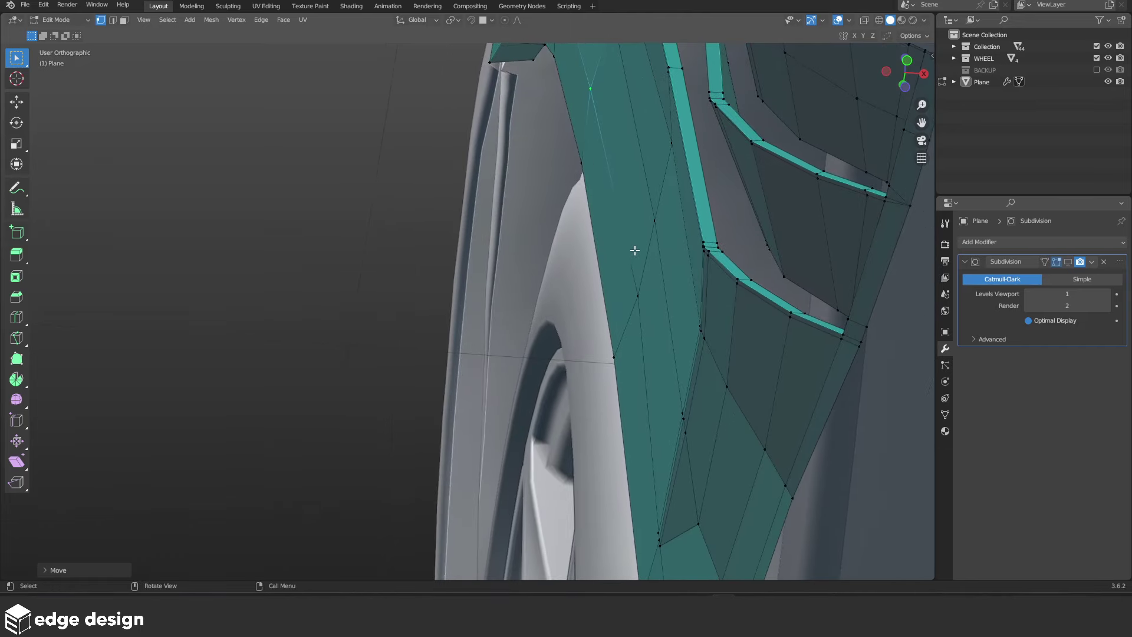
key("g")
key("x")
left_click(629, 336)
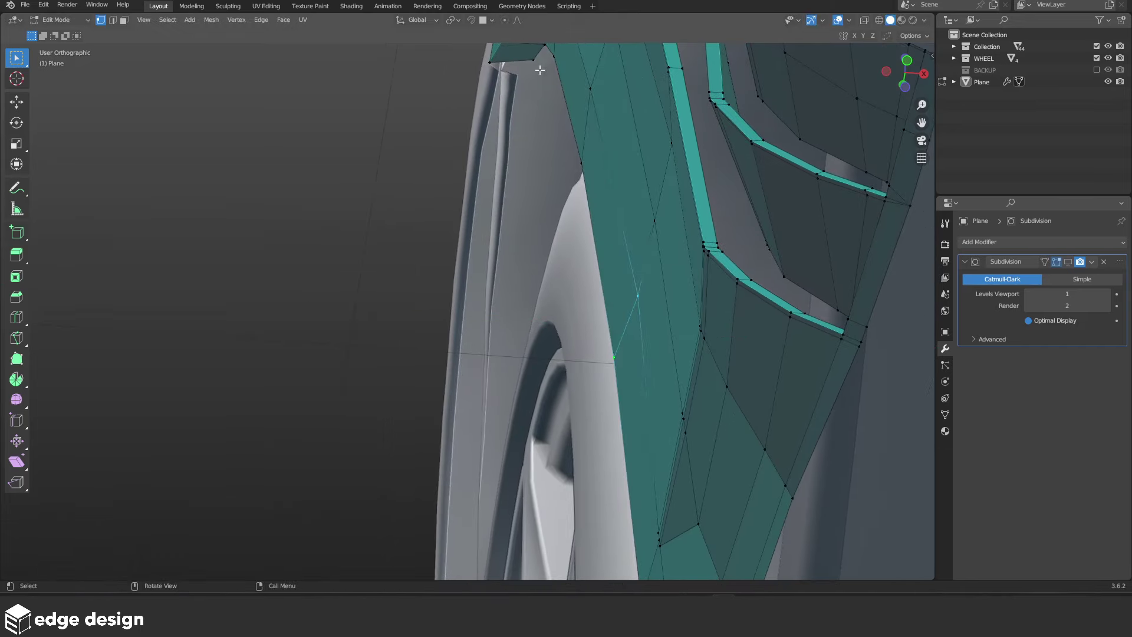
Set the scaling pivot point and flatten the selected vertices with S X 0
left_click(458, 24)
left_click(501, 86)
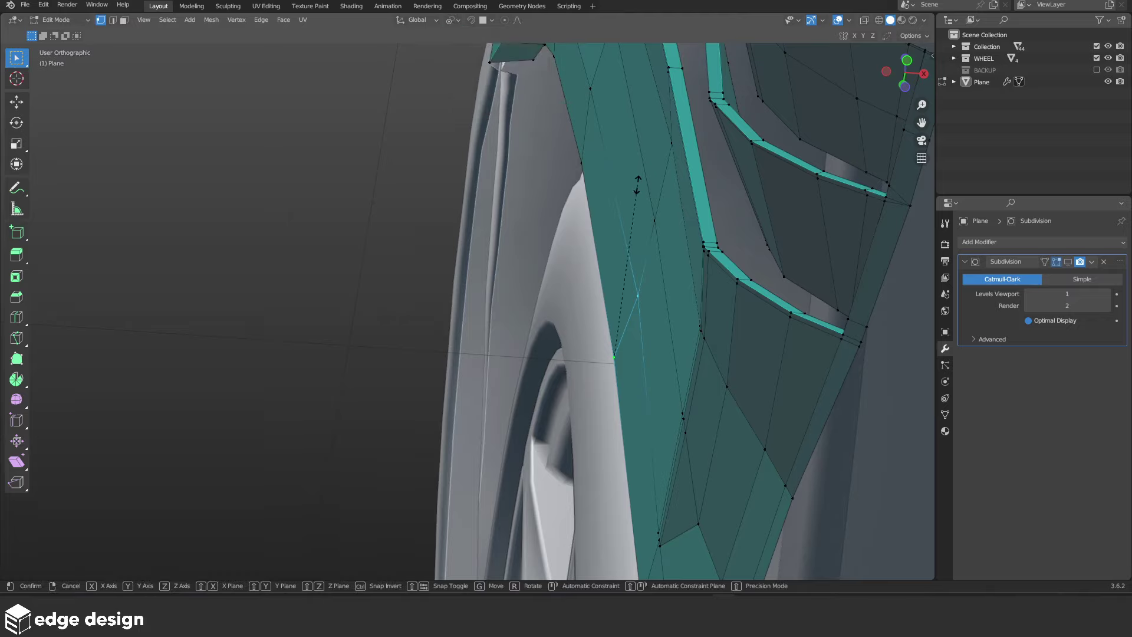
type("sx0")
key("Return")
Preview the panel in Object Mode, then flatten another vertex selection with S X 0
key("Tab")
middle_click_drag(637, 184, 642, 307)
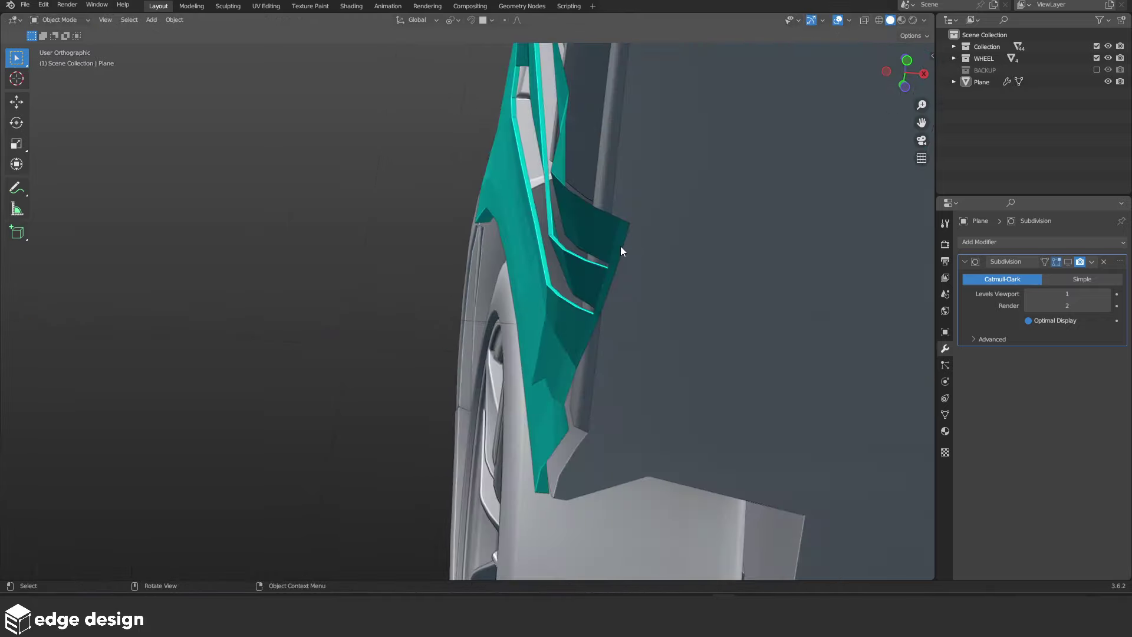
key("Tab")
type("sx")
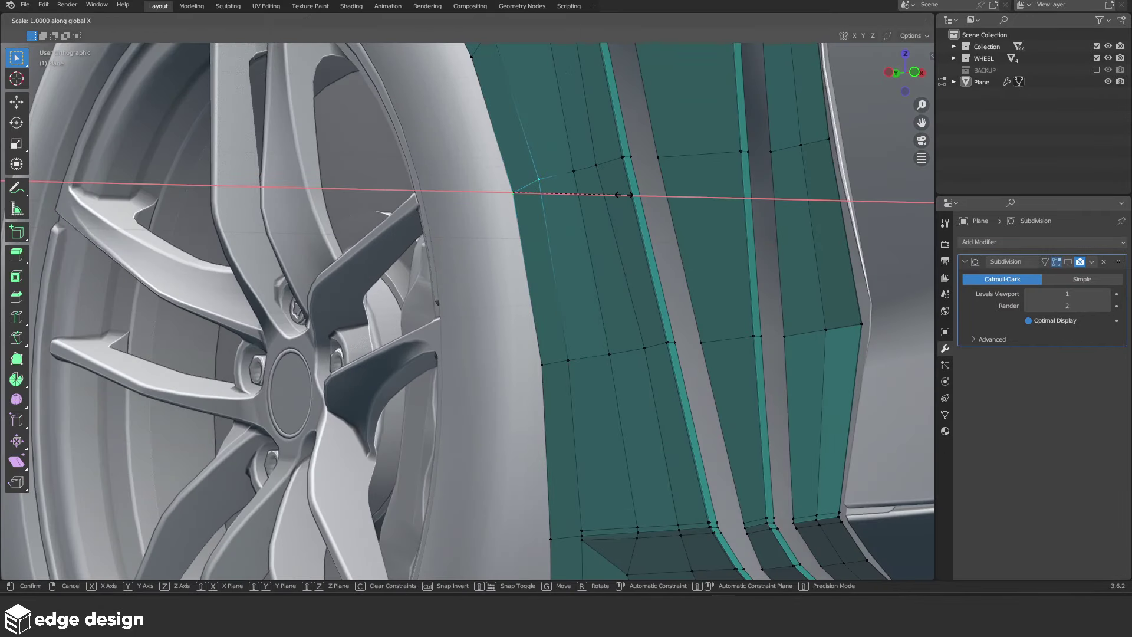
type("0")
key("Return")
middle_click_drag(624, 189, 627, 372)
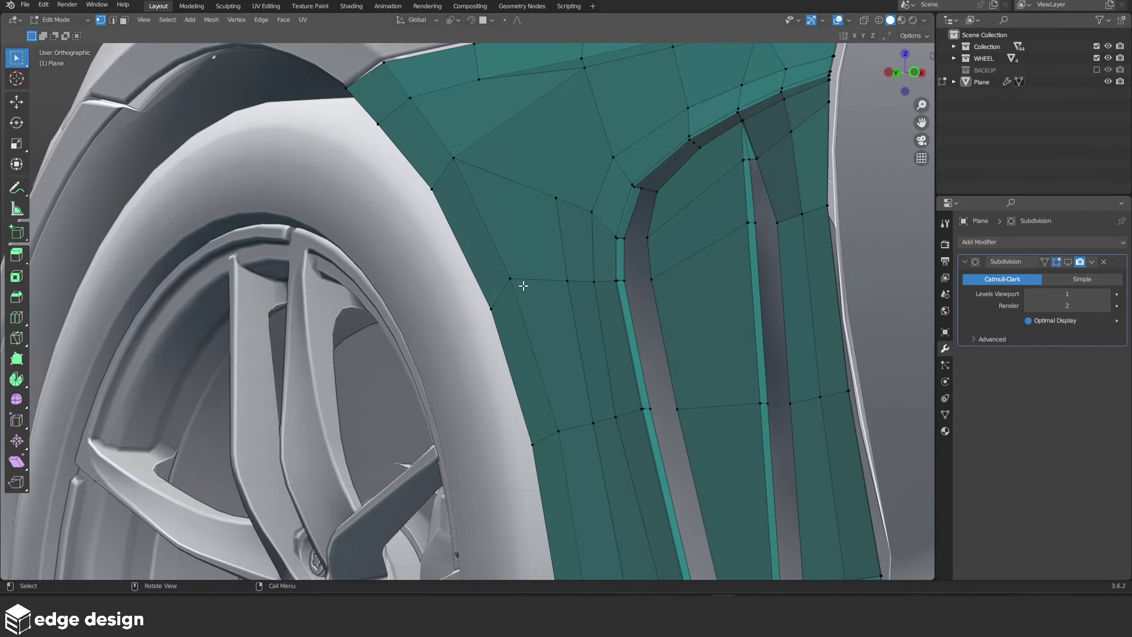
type("sx")
type("0")
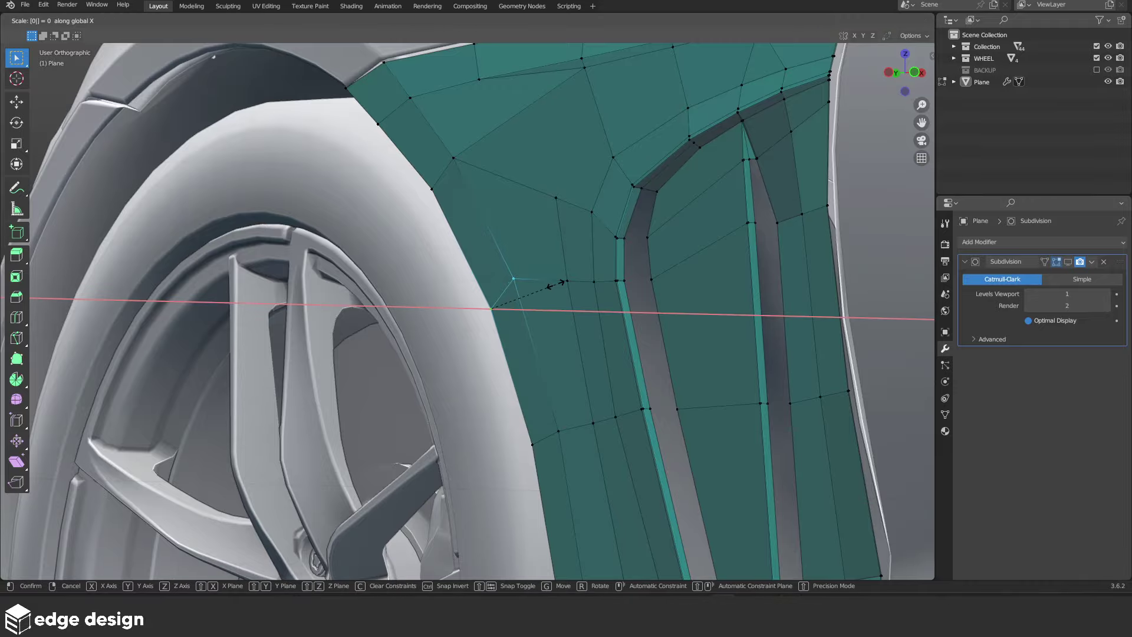
Confirm the X flattening and check the whole front fender in Object Mode
key("Return")
key("Tab")
scroll(555, 290, "down", 5)
mouse_move(562, 343)
middle_mouse_down()
mouse_move(661, 322)
mouse_move(551, 369)
mouse_move(560, 290)
middle_mouse_up()
key("Tab")
scroll(551, 369, "up", 5)
scroll(566, 360, "up", 2)
scroll(577, 353, "up", 2)
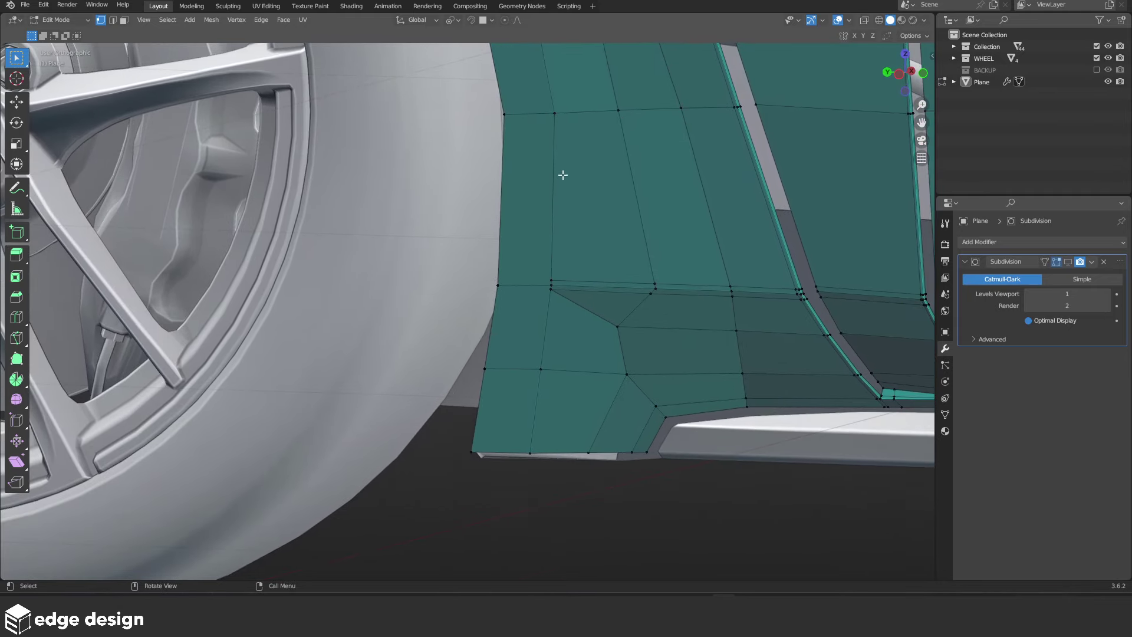
Line up the selected vertex and a lower front vertex by scaling along X
key("s")
key("x")
right_click(625, 151)
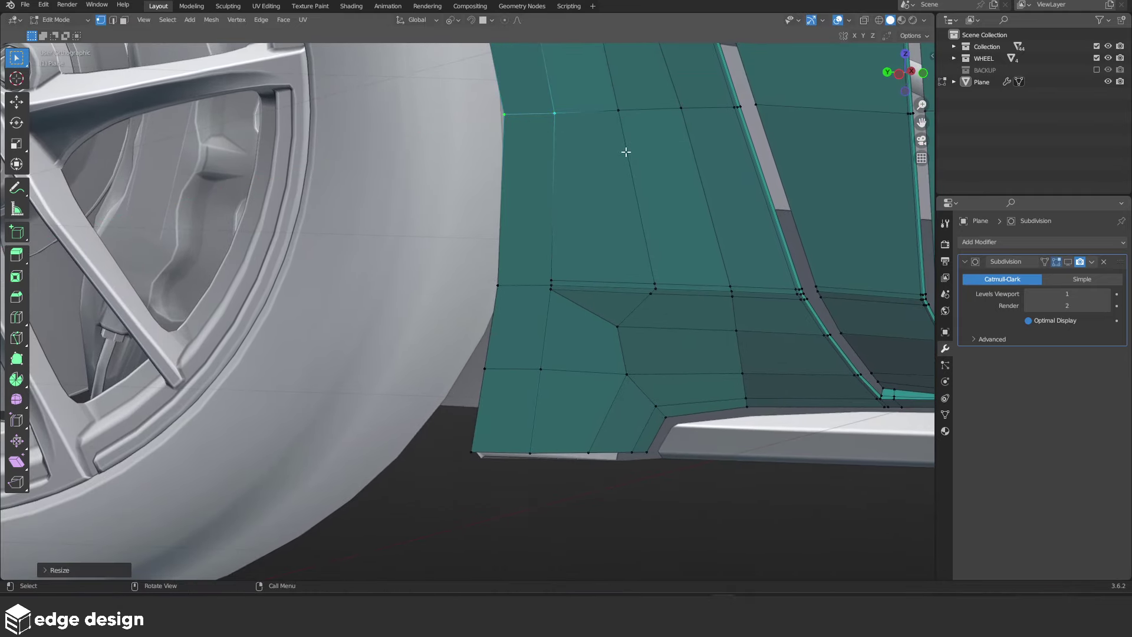
left_click(550, 281)
key("s")
key("x")
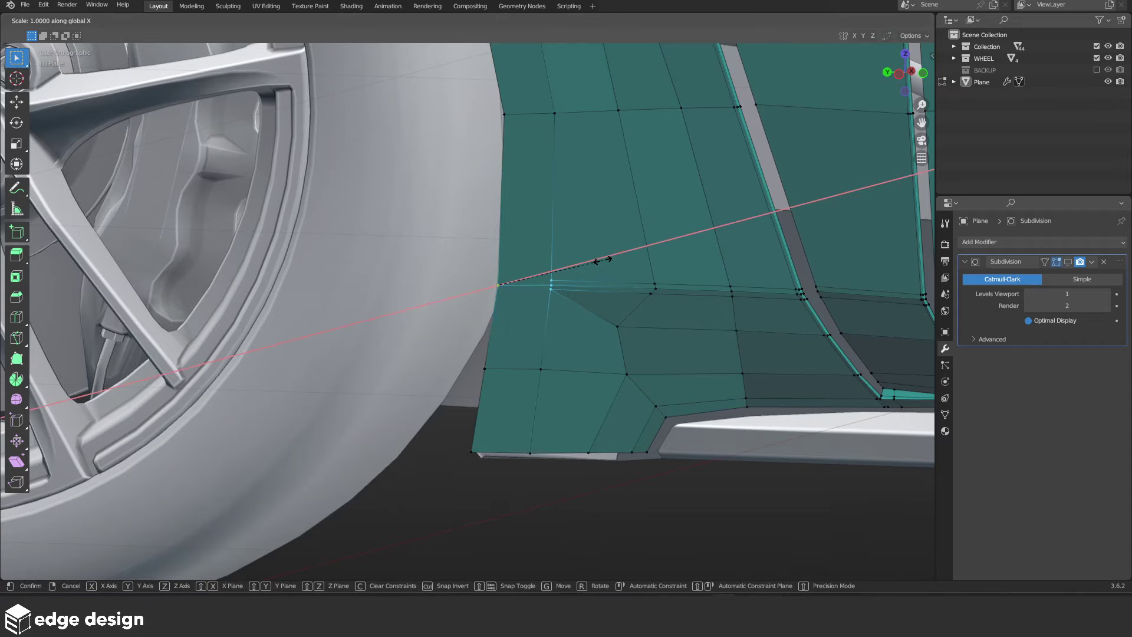
key("Escape")
scroll(571, 291, "down", 5, "shift")
key("s")
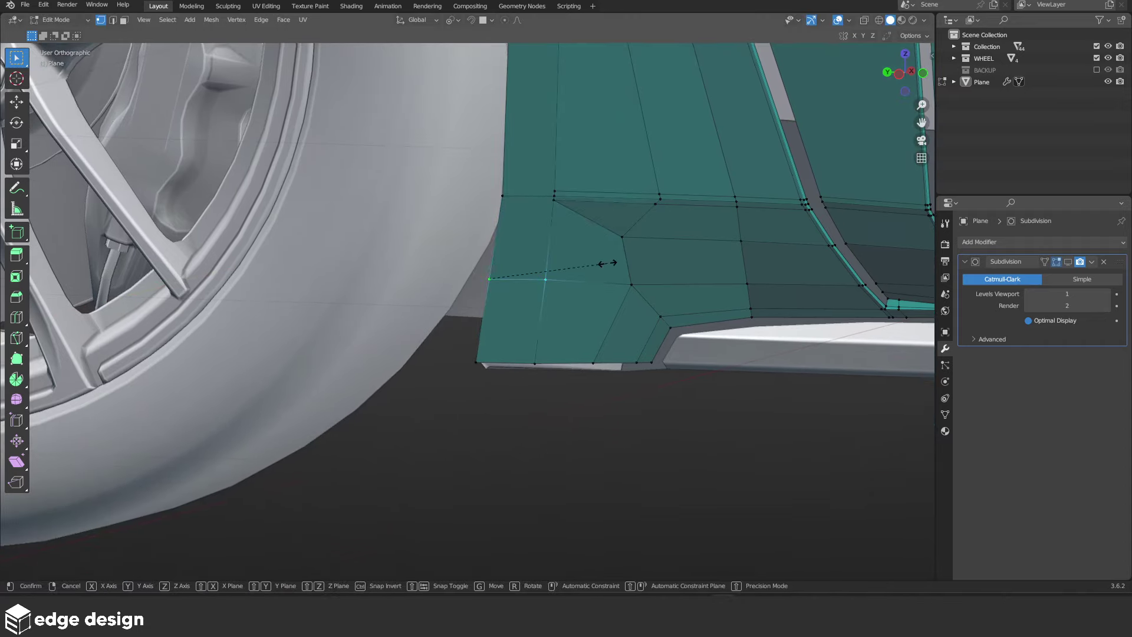
key("x")
key("Return")
Add the bottom corner vertex to the X alignment and check the straightened edge
left_click(535, 362)
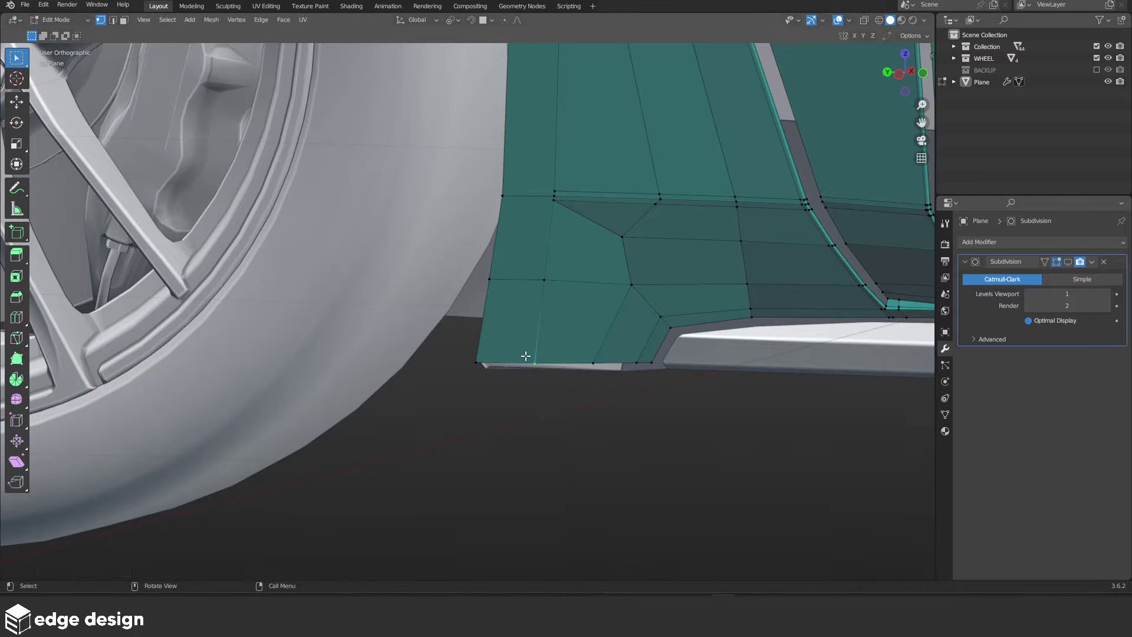
key("s")
key("x")
key("Return")
key("Tab")
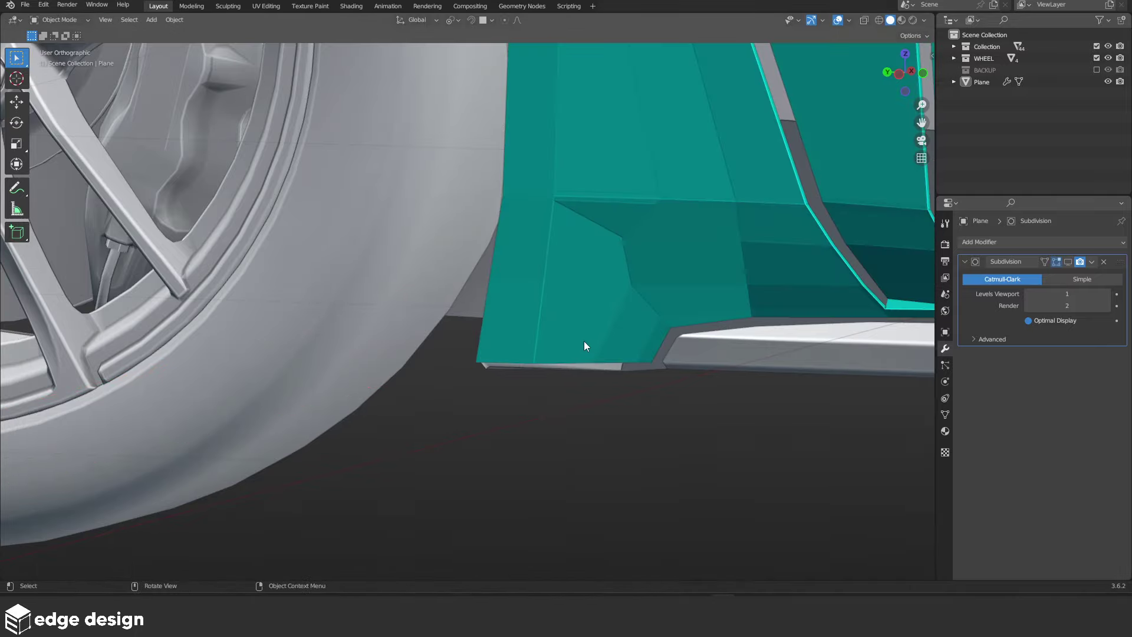
scroll(578, 383, "down", 6)
mouse_move(575, 426)
middle_mouse_down()
mouse_move(473, 374)
mouse_move(565, 380)
middle_mouse_up()
key("Tab")
scroll(517, 279, "up", 6)
Cut a first edge loop near the fender panel's wheel-arch edge
scroll(517, 280, "up", 2)
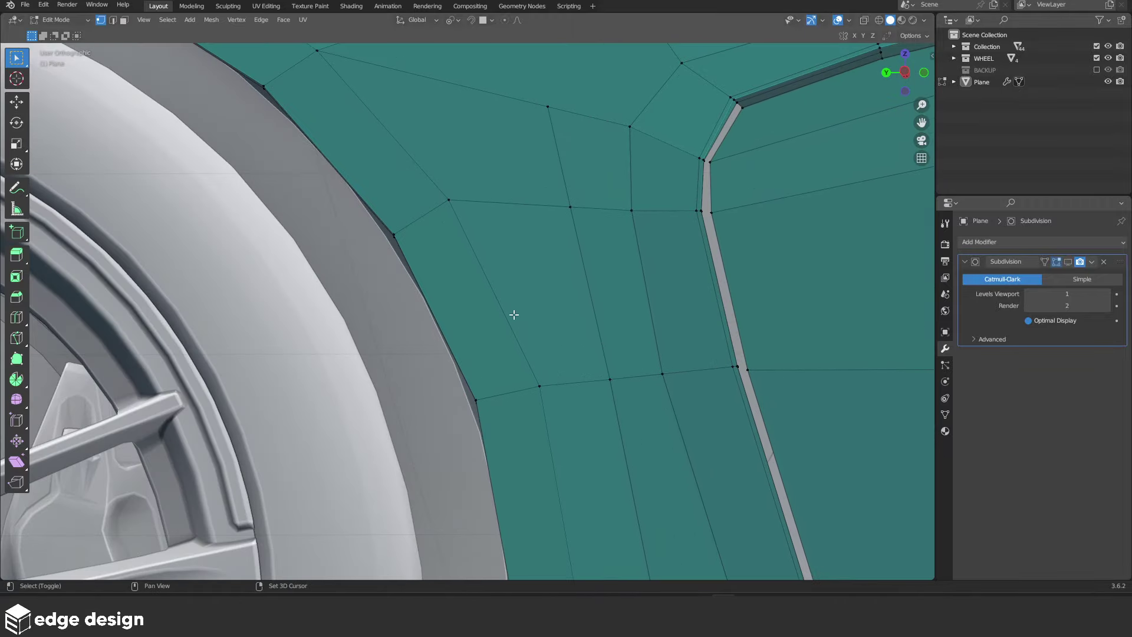
scroll(513, 309, "up", 1)
key("a")
key("alt+a")
key("ctrl+r")
left_click(440, 277)
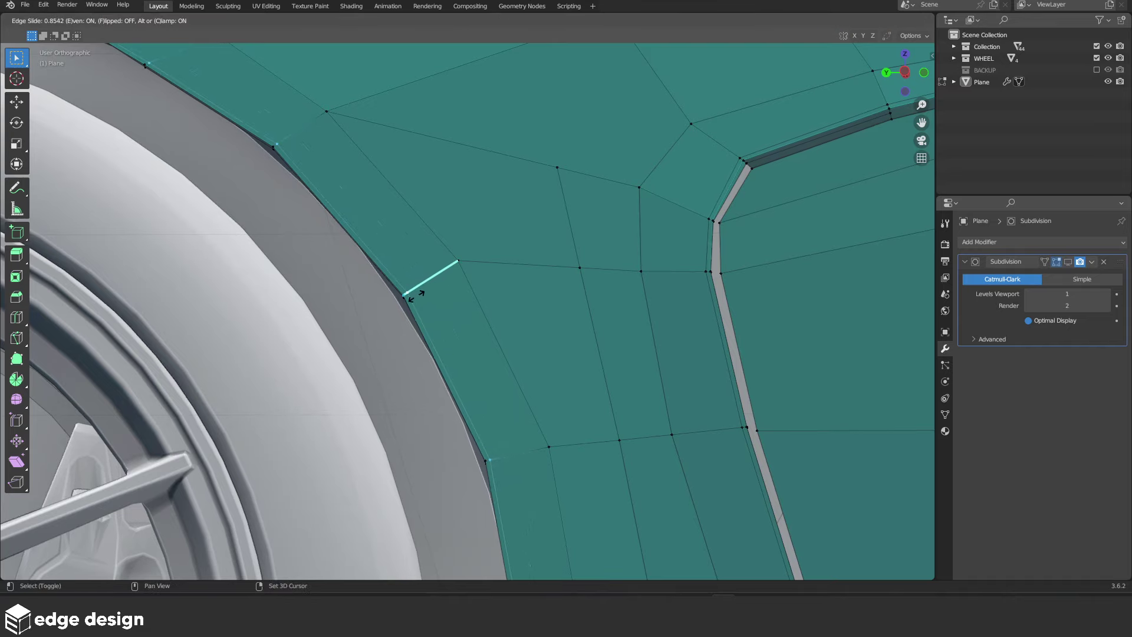
left_click(411, 300)
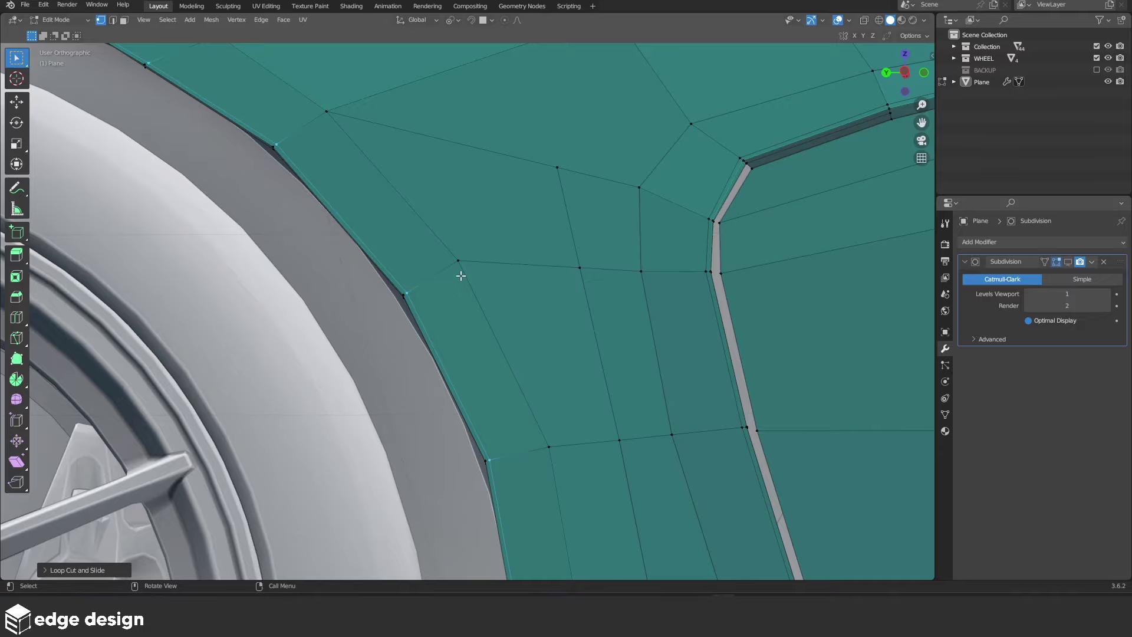
Add a second edge loop slid close to the wheel-arch border
key("alt+a")
scroll(460, 275, "down", 2)
scroll(460, 277, "down", 3)
scroll(551, 340, "up", 5)
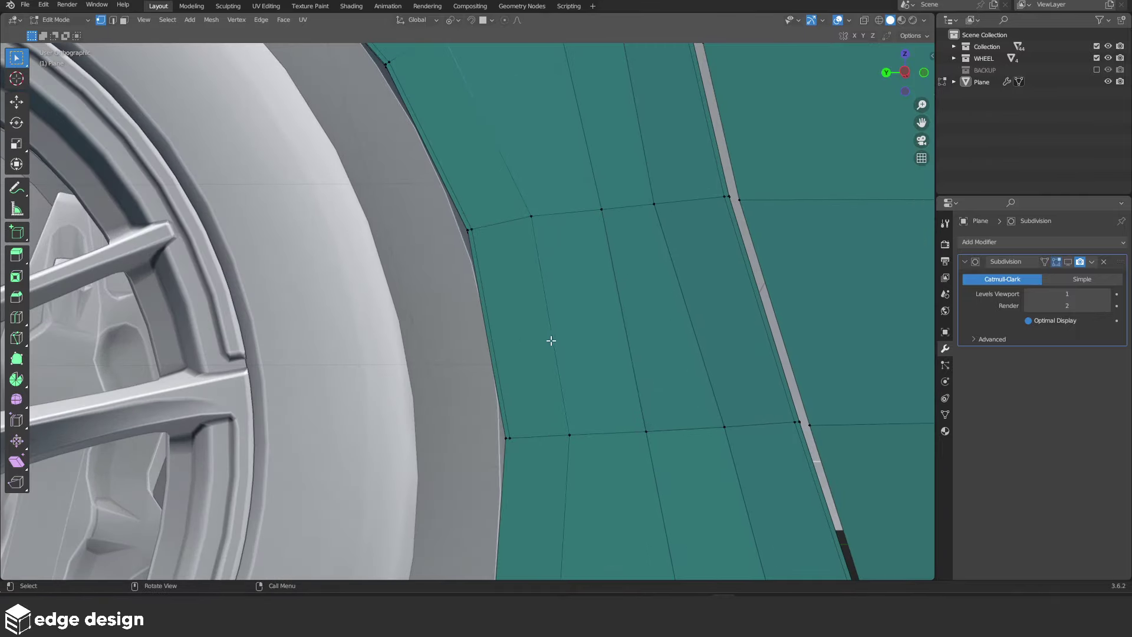
scroll(499, 346, "down", 1)
scroll(498, 298, "up", 2)
key("ctrl+r")
left_click(499, 299)
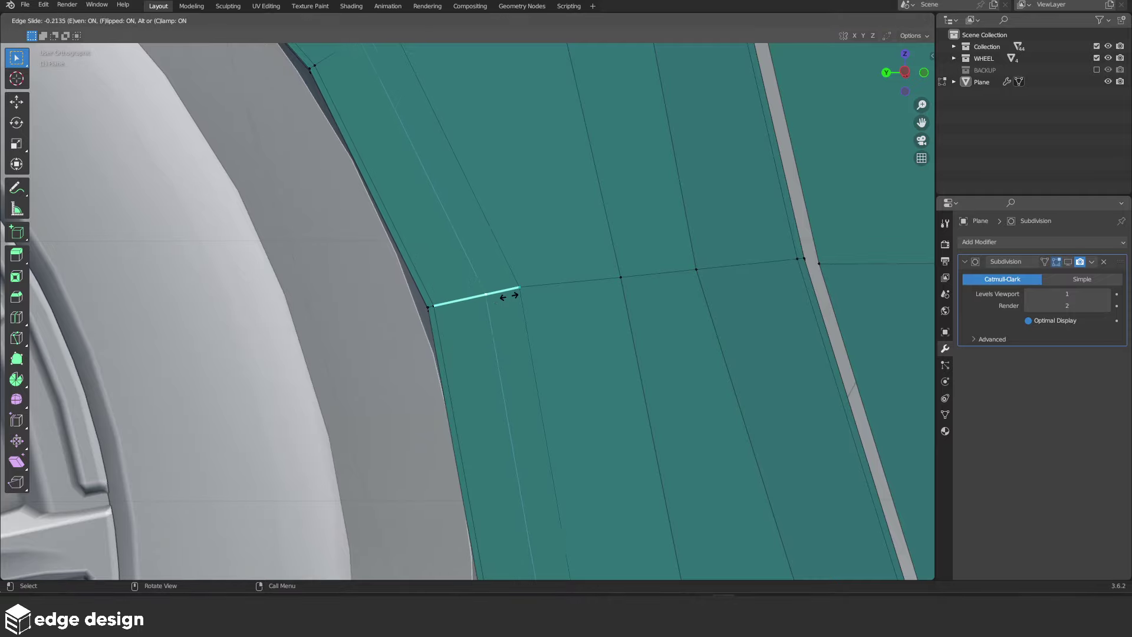
left_click(530, 290)
Add two edge loops at the panel's lower corner, one near the left border
scroll(531, 323, "down", 4)
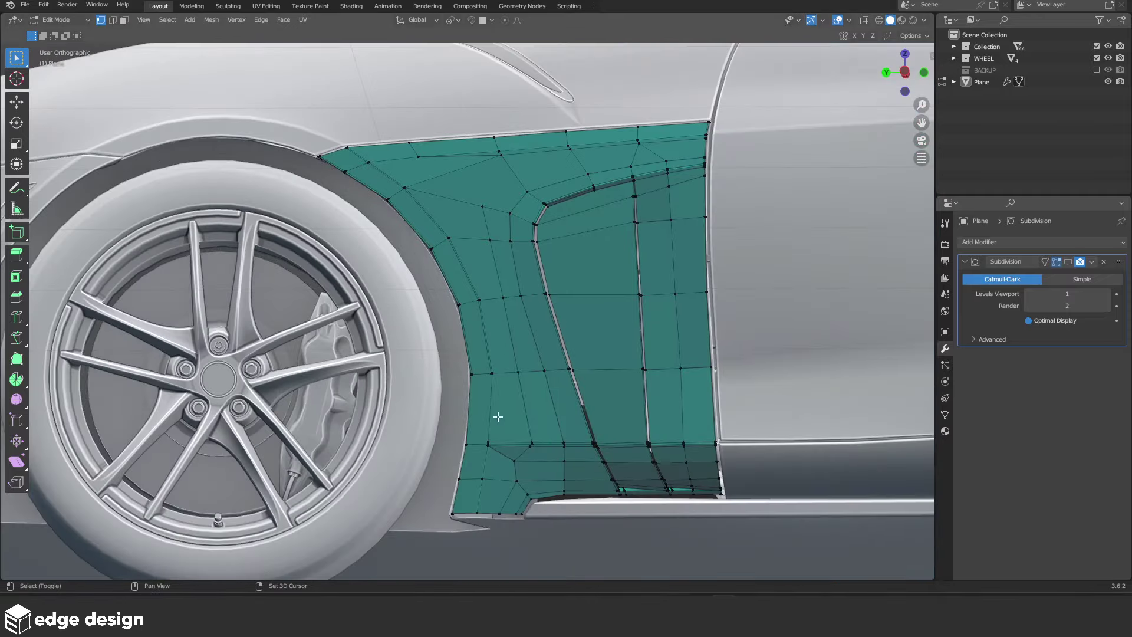
scroll(507, 211, "up", 2)
scroll(507, 212, "up", 4)
middle_click_drag(576, 162, 507, 397, "shift")
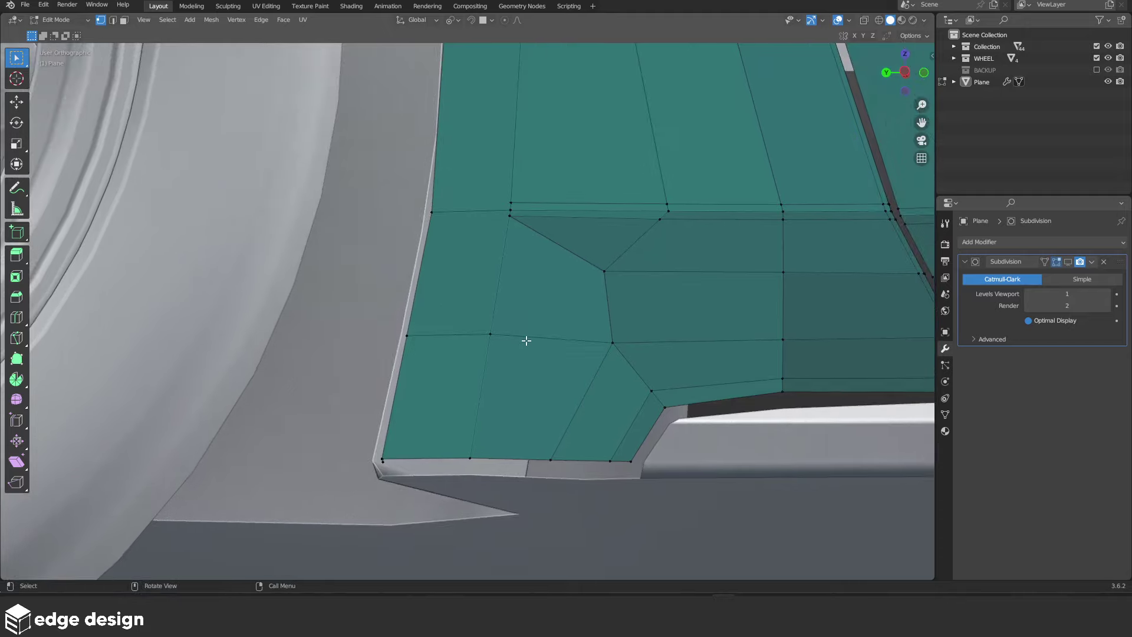
scroll(527, 340, "down", 2)
scroll(523, 339, "up", 3)
key("ctrl+r")
left_click(468, 354)
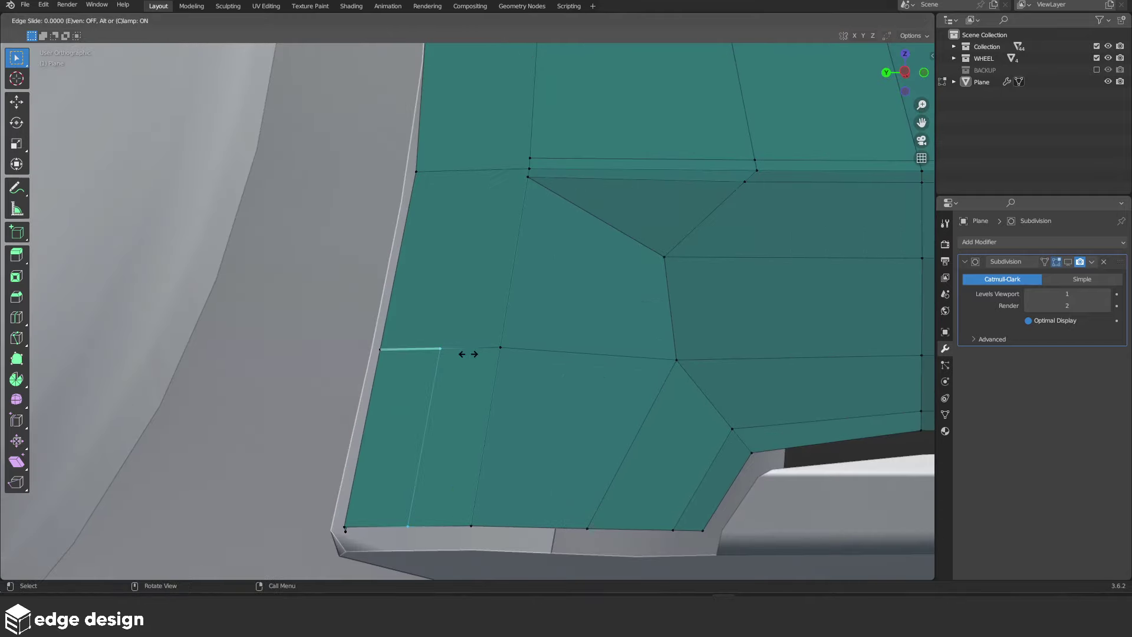
left_click(522, 342)
key("ctrl+r")
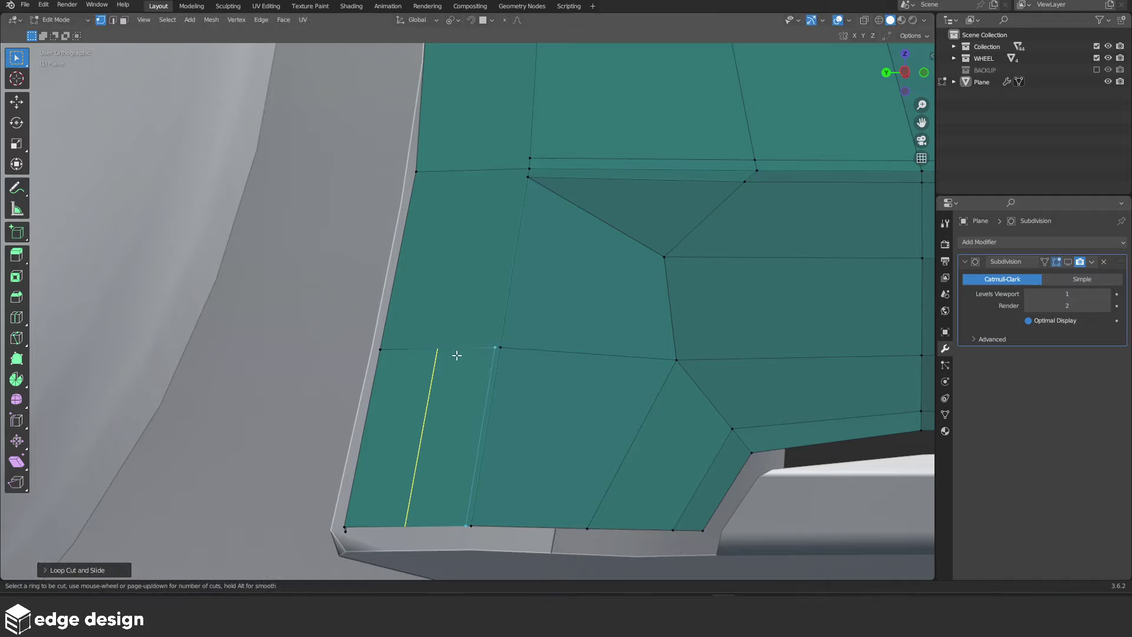
left_click(451, 355)
left_click(405, 364)
Knife-cut a new edge from the lower vertex up to the upper vertex
key("k")
left_click(495, 347)
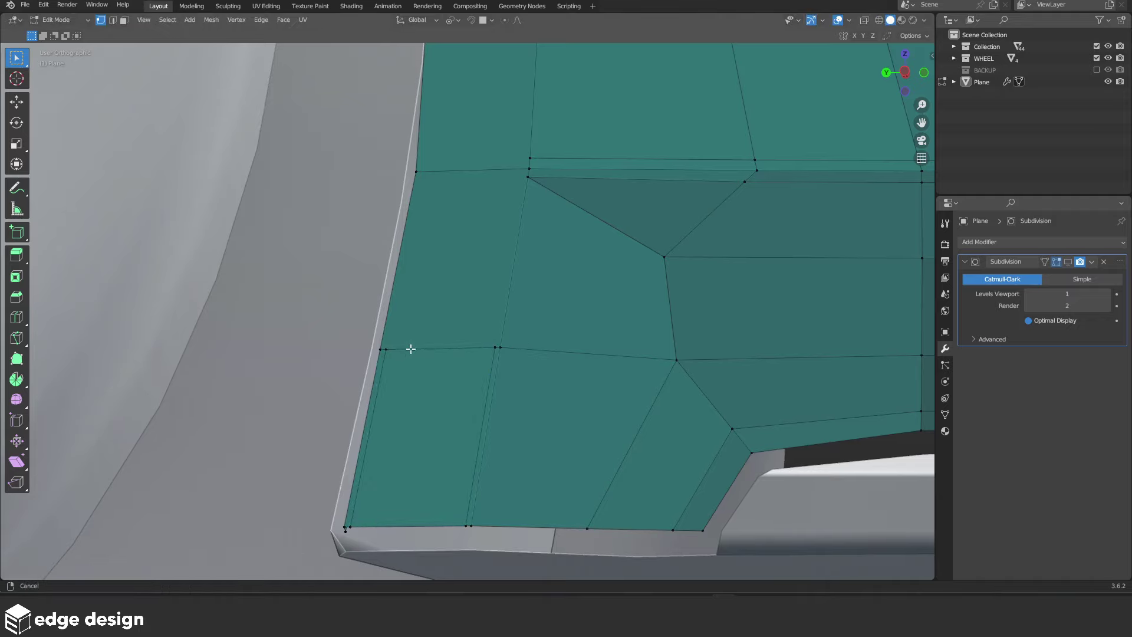
scroll(409, 346, "up", 2)
left_click(364, 458)
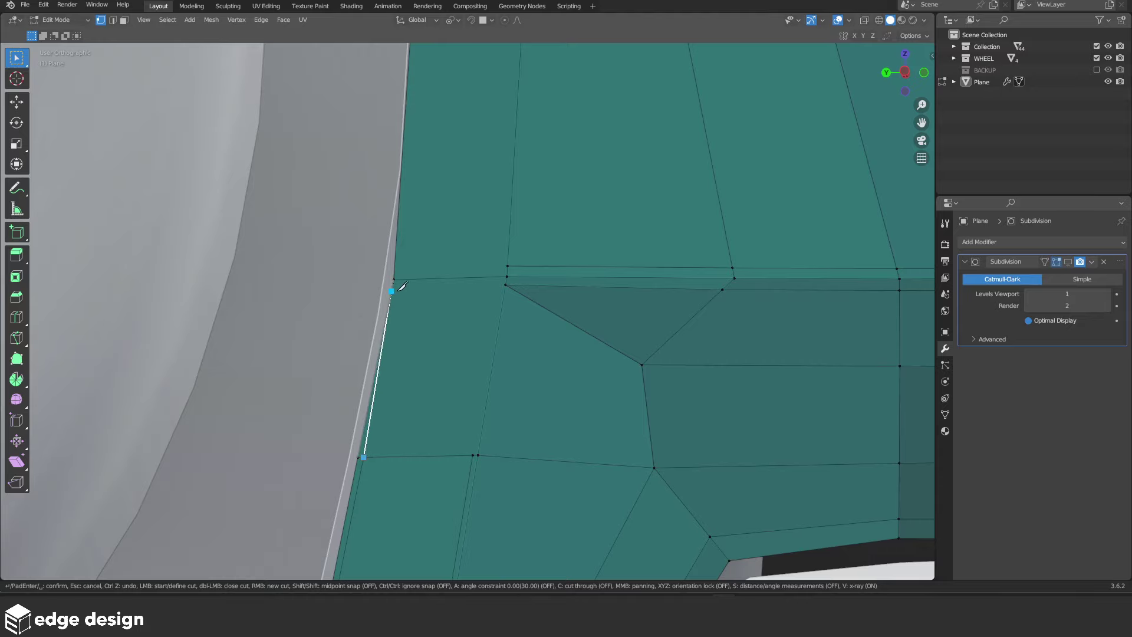
middle_click_drag(422, 217, 434, 416)
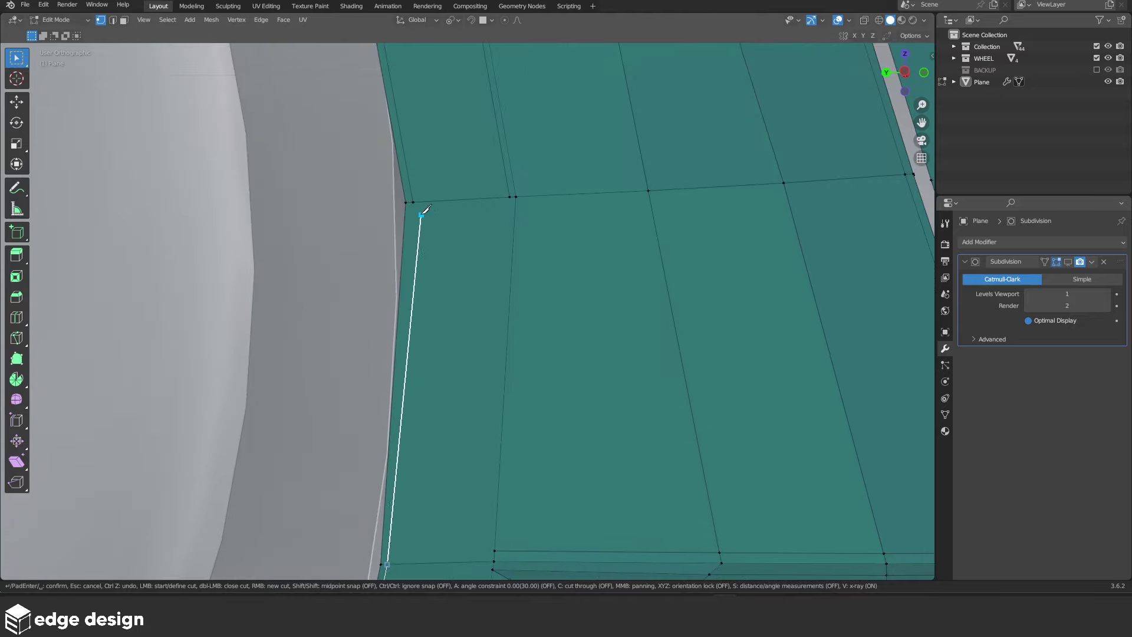
left_click(406, 202)
key("Return")
Slide the vertex at the vent's lower corner along its edge
scroll(519, 413, "down", 2, "shift")
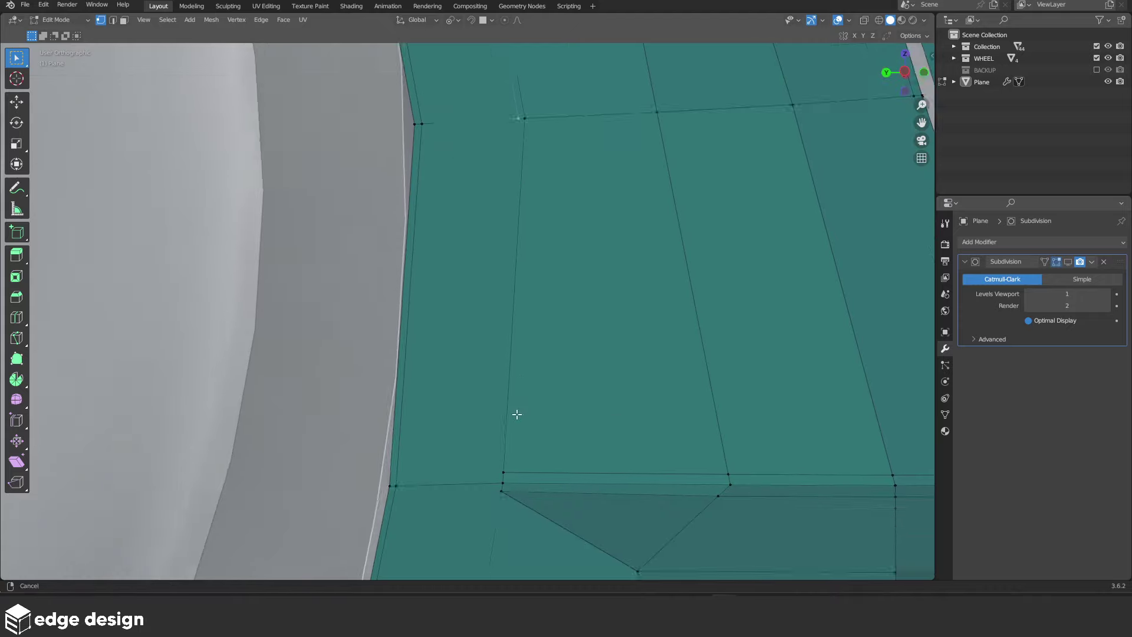
scroll(528, 295, "down", 4, "shift")
left_click(479, 502, "shift")
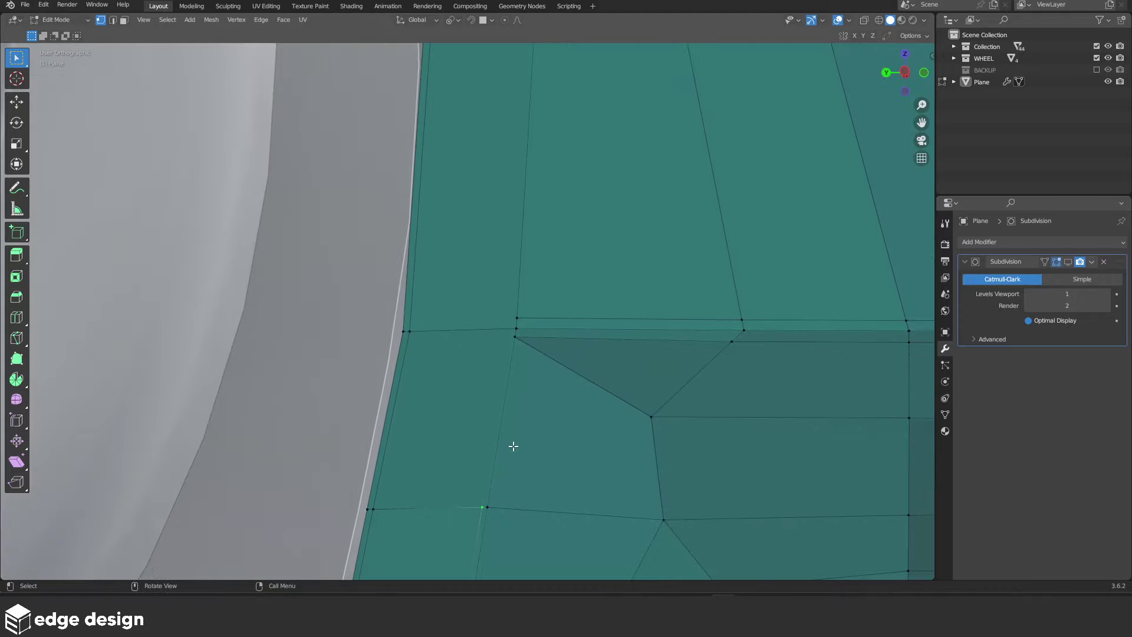
scroll(531, 334, "up", 3)
key("shift+v")
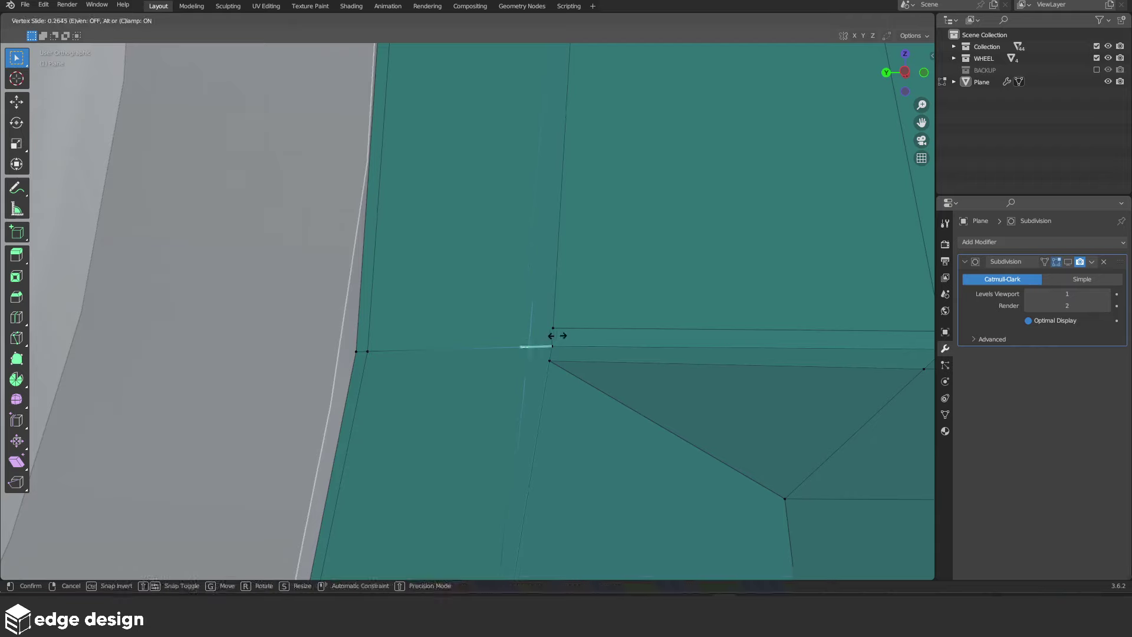
left_click(571, 335)
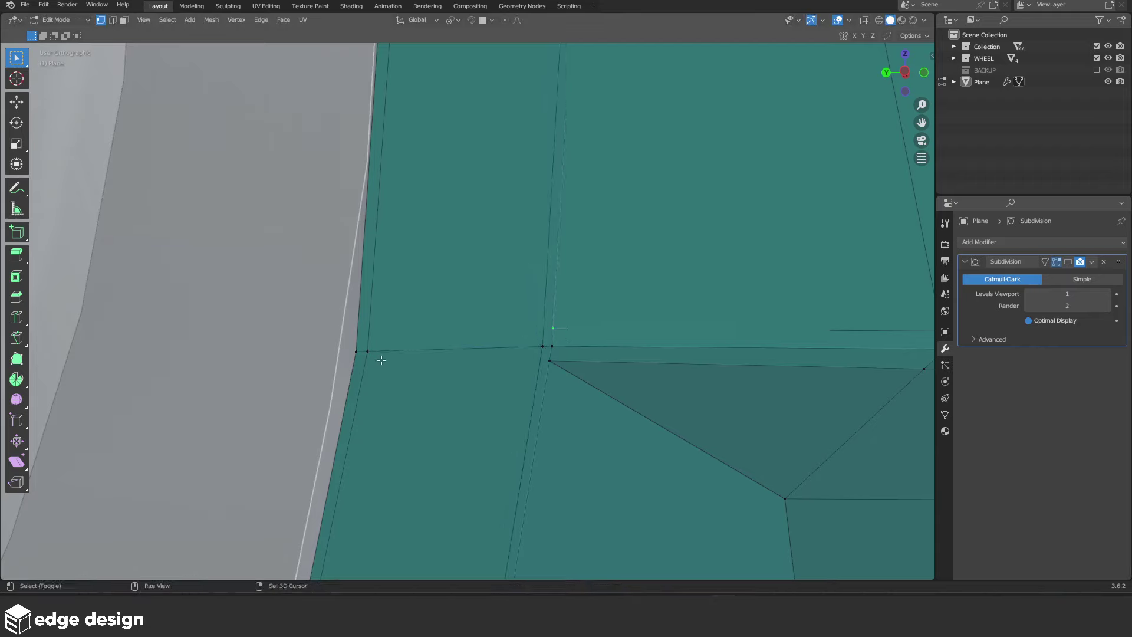
Dissolve the stray edge between the vertices at the panel's outer edge
left_click(379, 356)
left_click(546, 359, "shift")
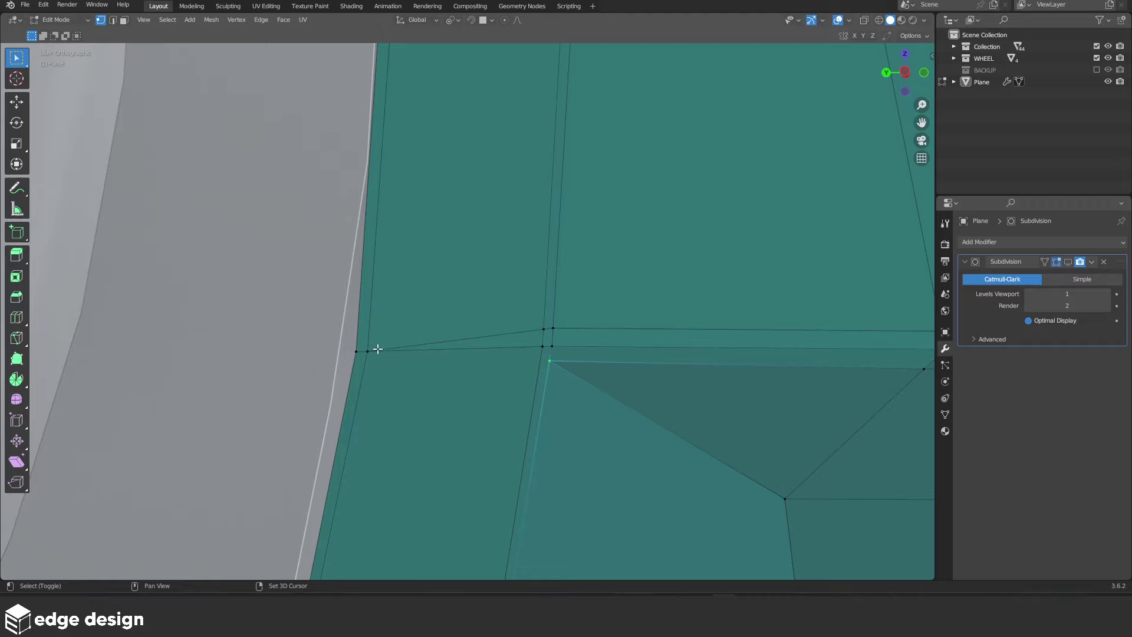
left_click(527, 358, "shift")
left_click(367, 351, "shift")
key("x")
left_click(504, 334)
Return to Object Mode and review the smoothed fender beside the wheel
key("Tab")
scroll(643, 377, "down", 3)
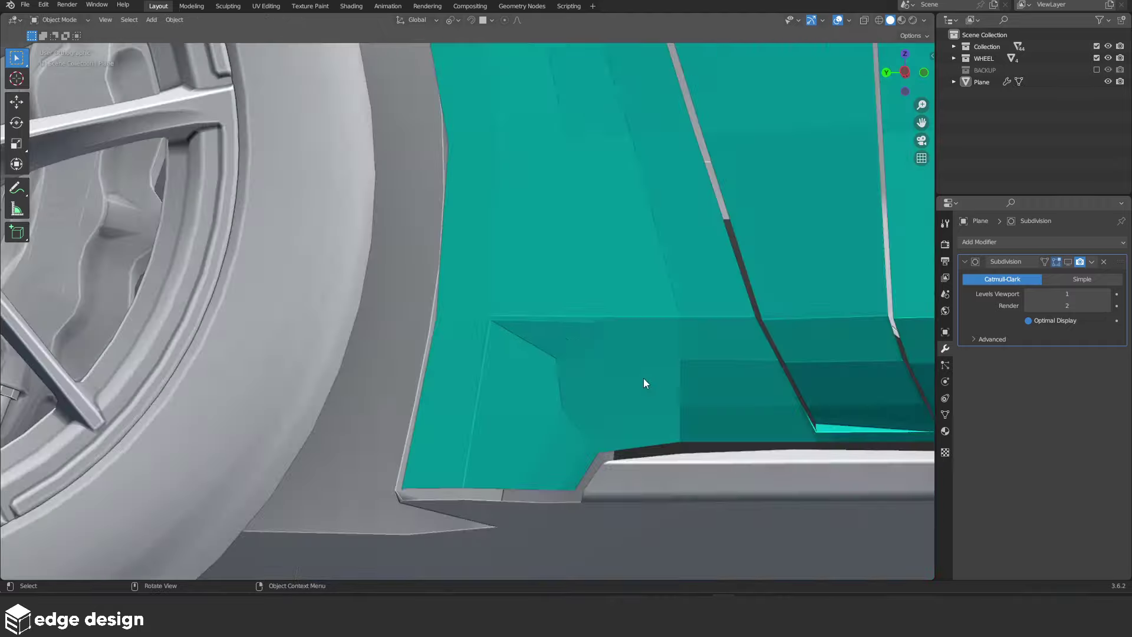
scroll(649, 369, "down", 3)
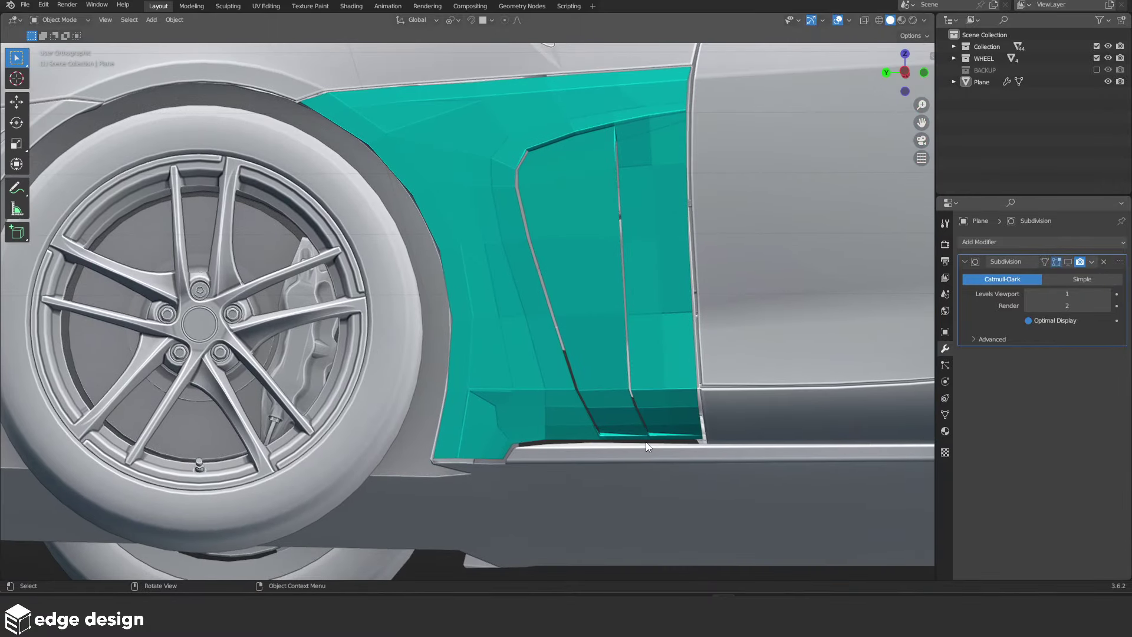
scroll(645, 441, "up", 2)
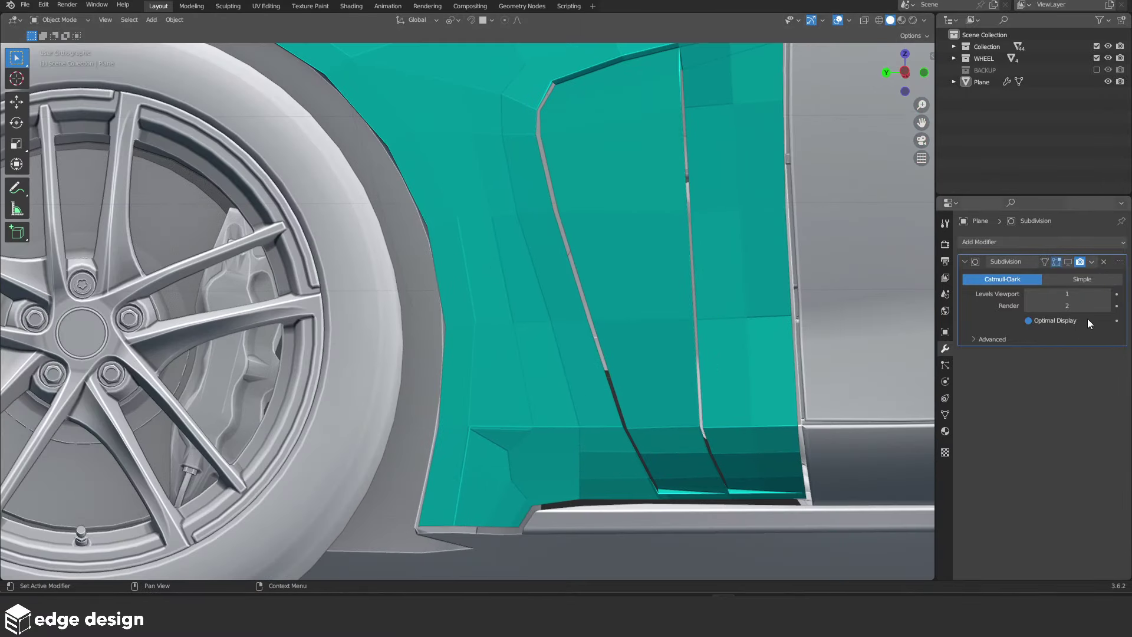
Show the subdivision smoothing and orbit to a front three-quarter view of the fender
left_click(1069, 261)
scroll(727, 351, "down", 3)
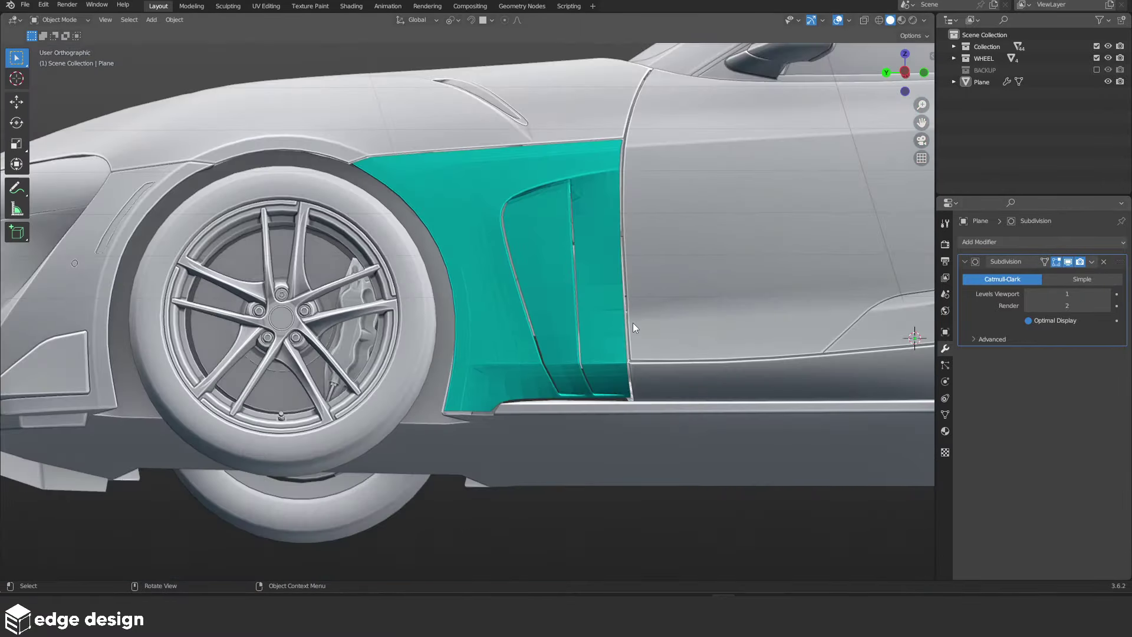
scroll(633, 323, "up", 2)
middle_click_drag(632, 323, 635, 376)
scroll(626, 354, "down", 2)
middle_click_drag(571, 244, 487, 349)
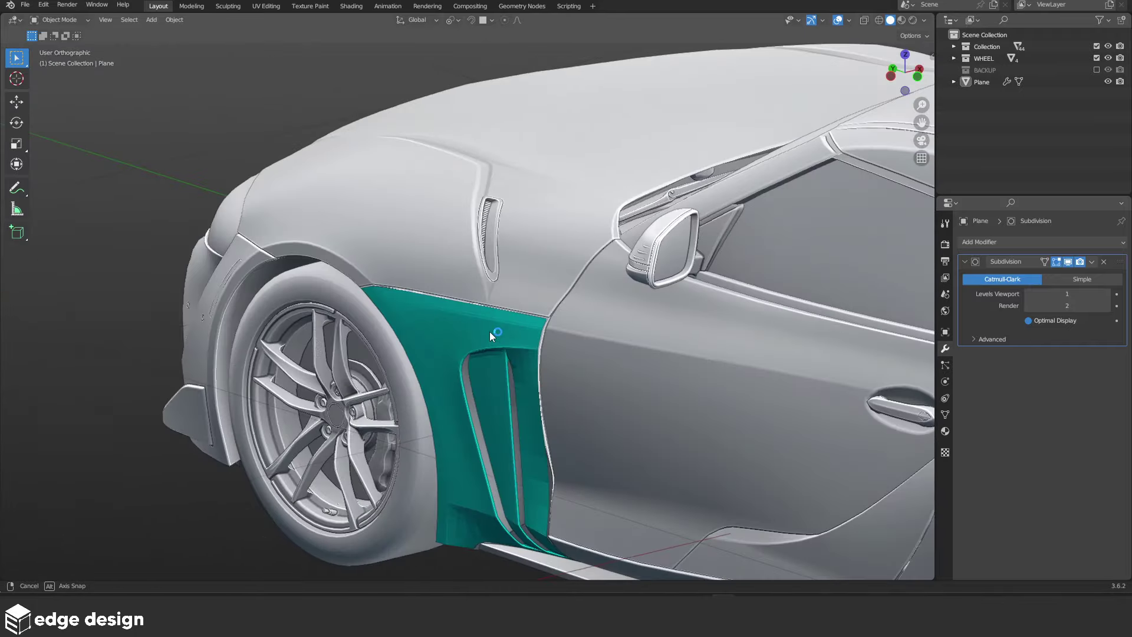
In Edit Mode, knife-cut an edge from a panel vertex to the top boundary
key("Tab")
scroll(331, 372, "up", 3)
scroll(531, 349, "up", 2)
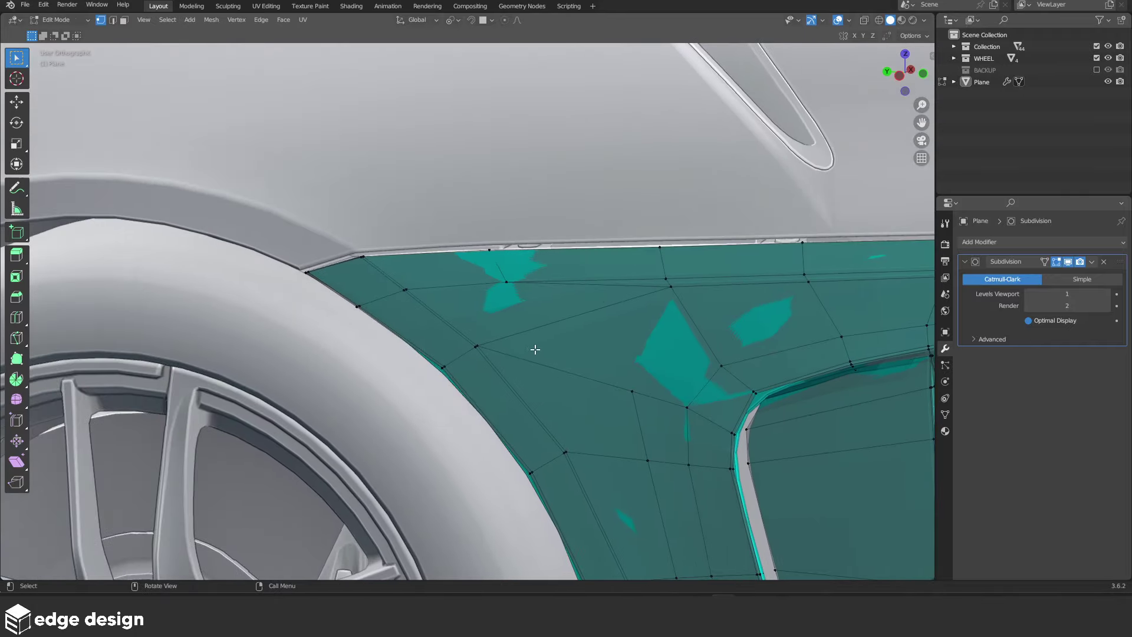
scroll(543, 347, "up", 3)
key("alt+a")
key("k")
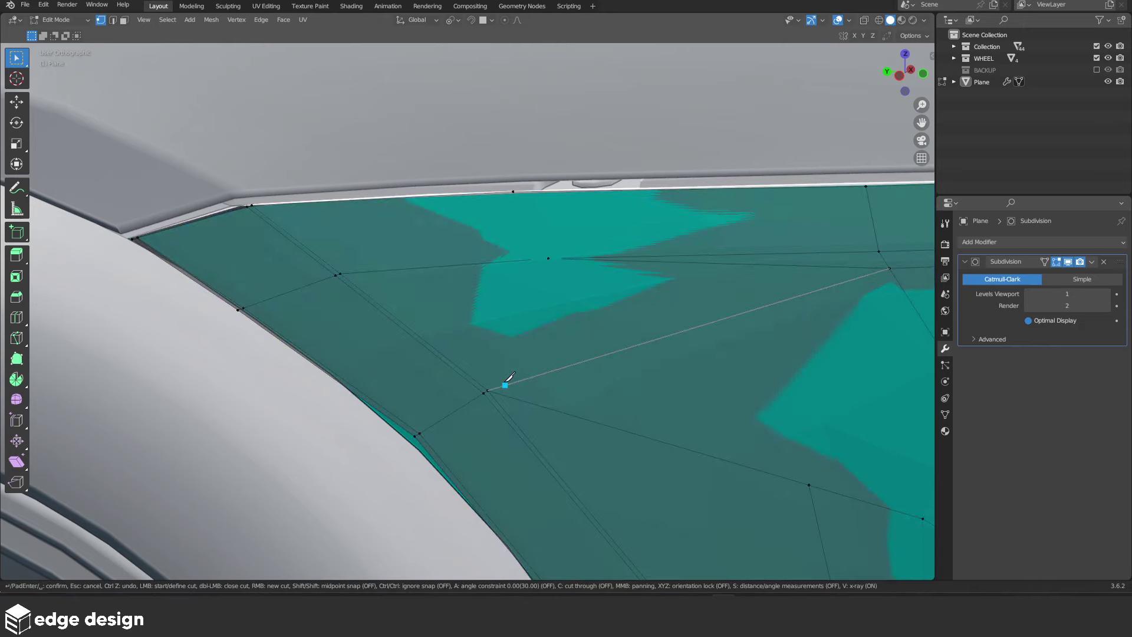
left_click(498, 387)
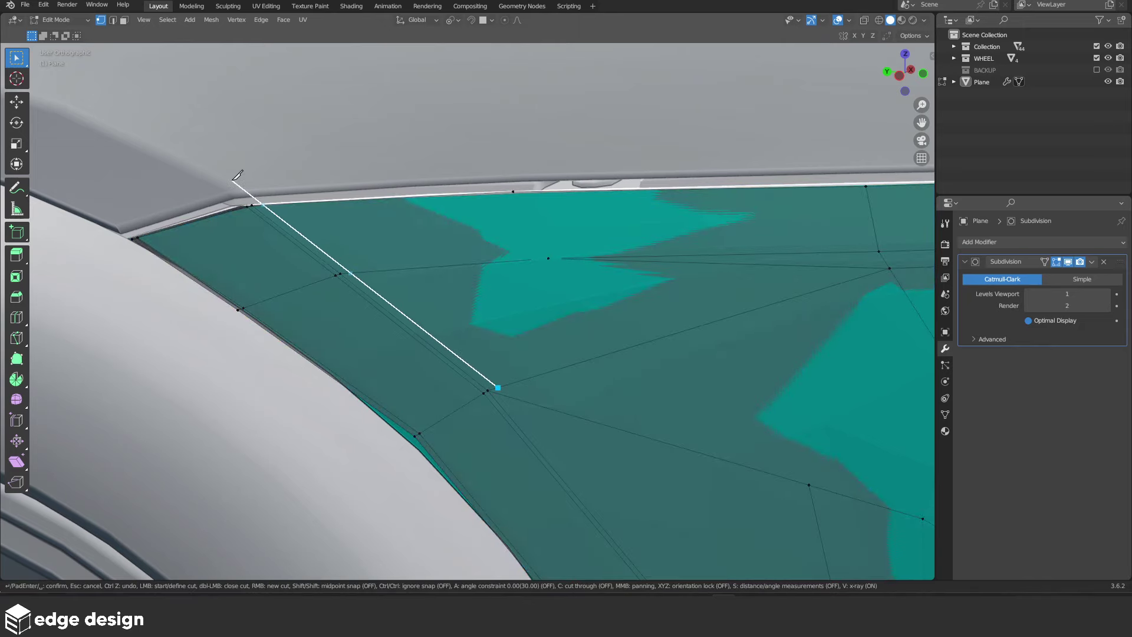
left_click(233, 180)
key("Return")
key("alt+a")
Connect two vertices above the wheel arch with a new edge
middle_click_drag(501, 387, 498, 235, "shift")
scroll(501, 253, "down", 5)
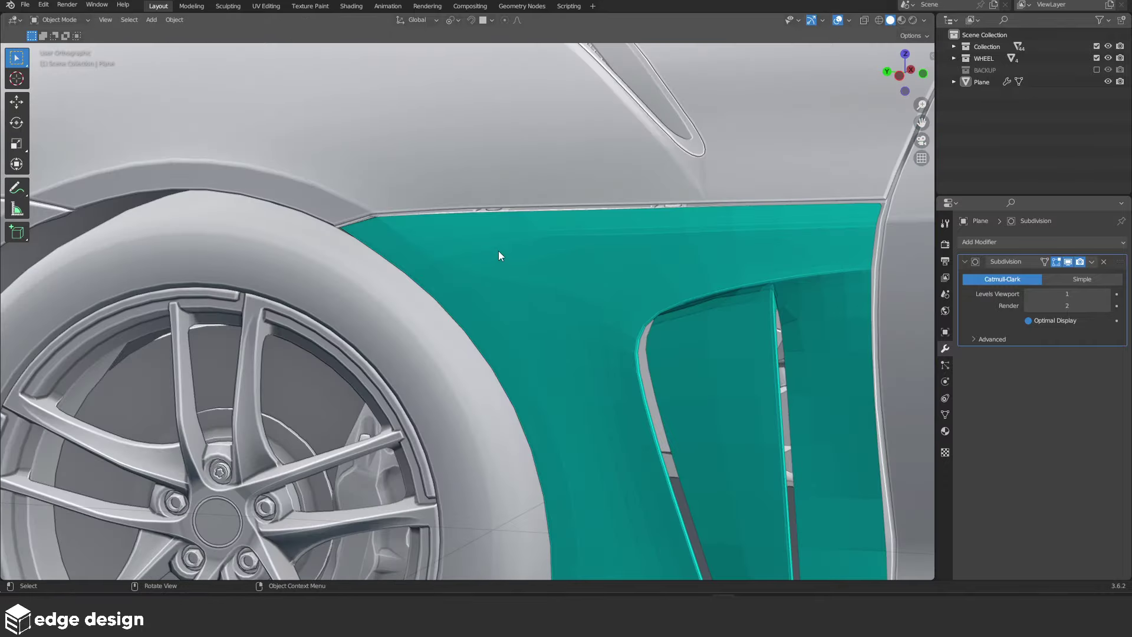
scroll(502, 273, "up", 5)
left_click_drag(456, 204, 420, 251)
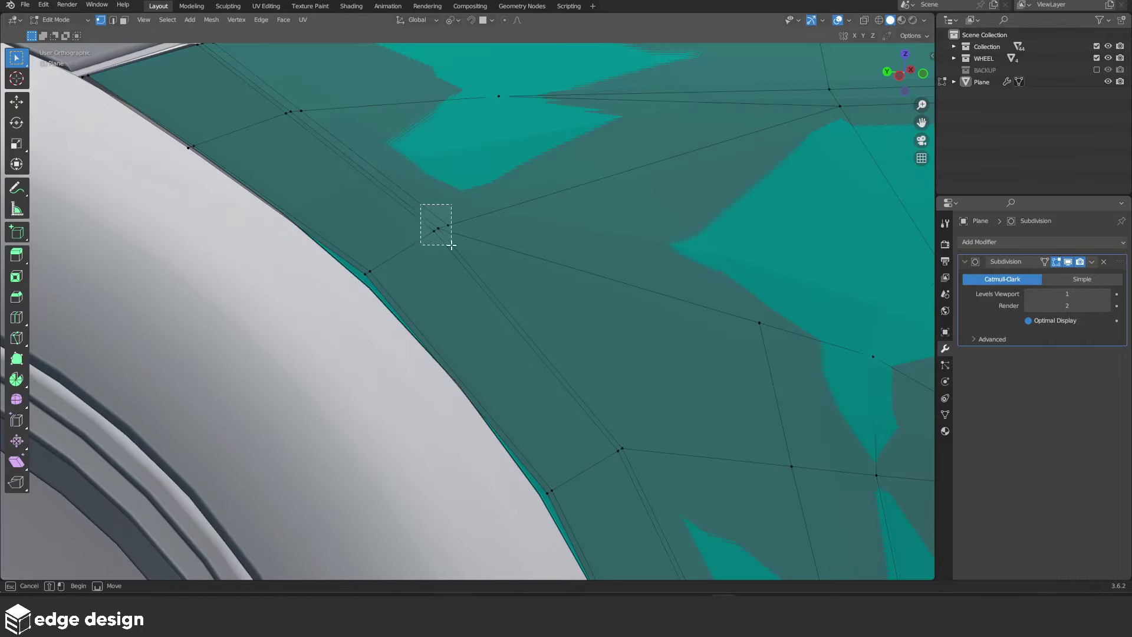
mouse_move(420, 250)
middle_mouse_down()
mouse_move(494, 186)
mouse_move(495, 212)
mouse_move(615, 223)
mouse_move(607, 289)
middle_mouse_up()
scroll(607, 289, "up", 2)
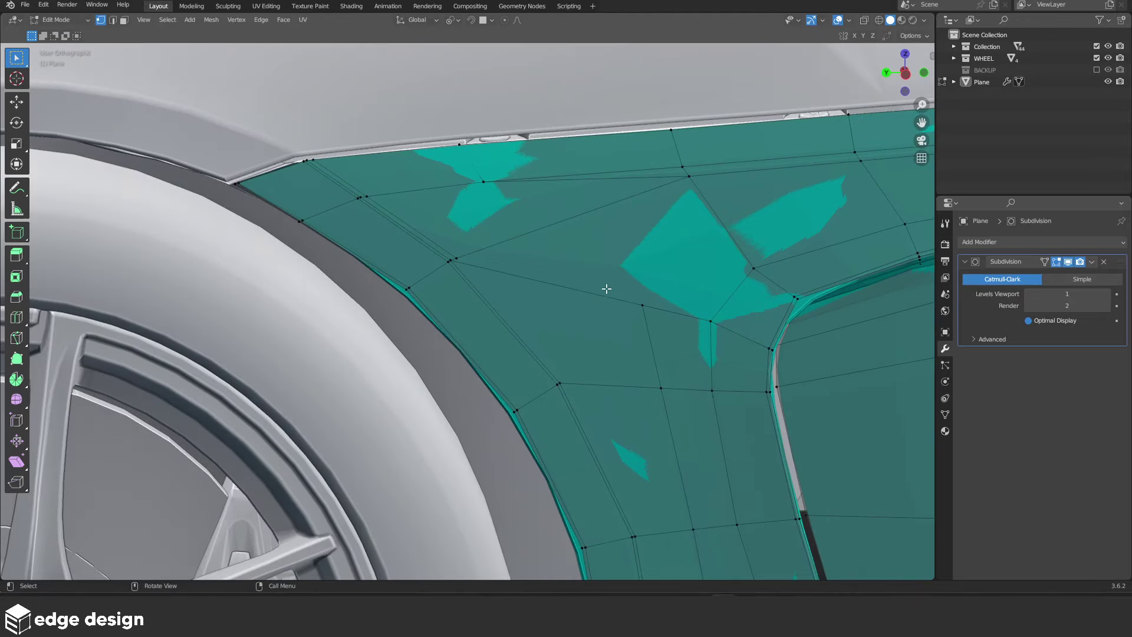
left_click(475, 170)
key("j")
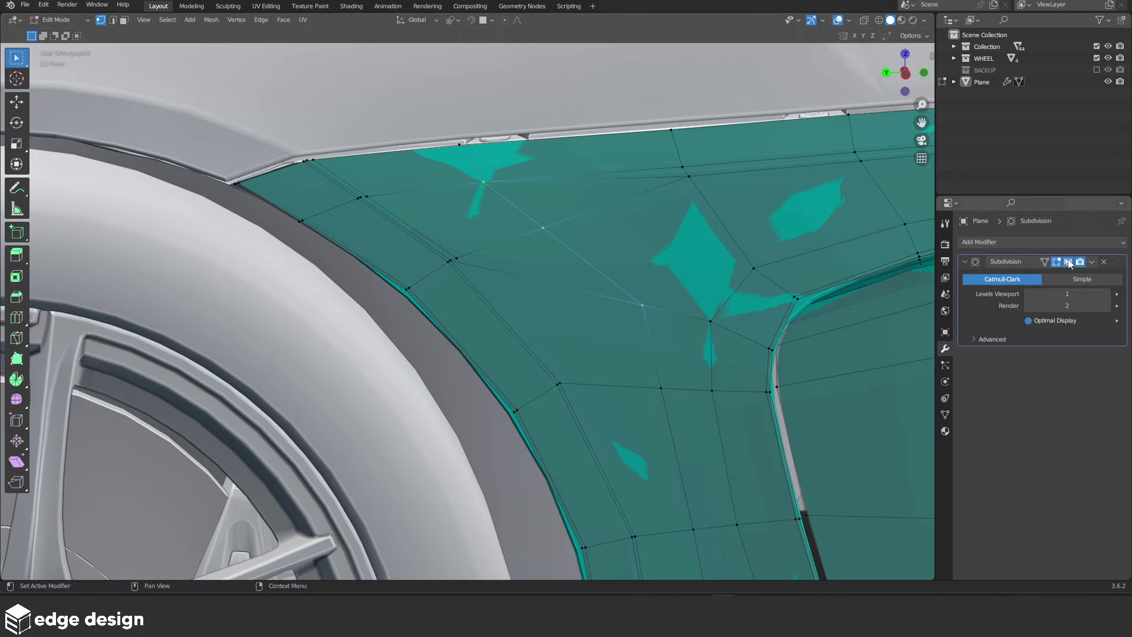
Hide the smoothing and move a vertex on the upper fender along the X axis
left_click(1068, 262)
middle_click_drag(557, 223, 544, 204)
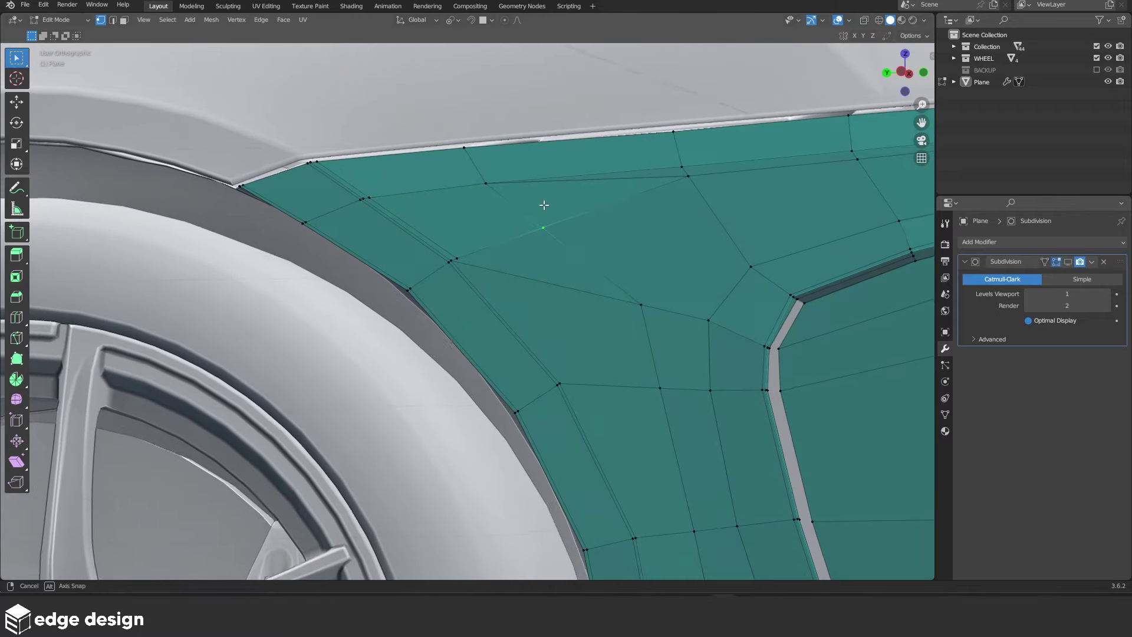
left_click(587, 300)
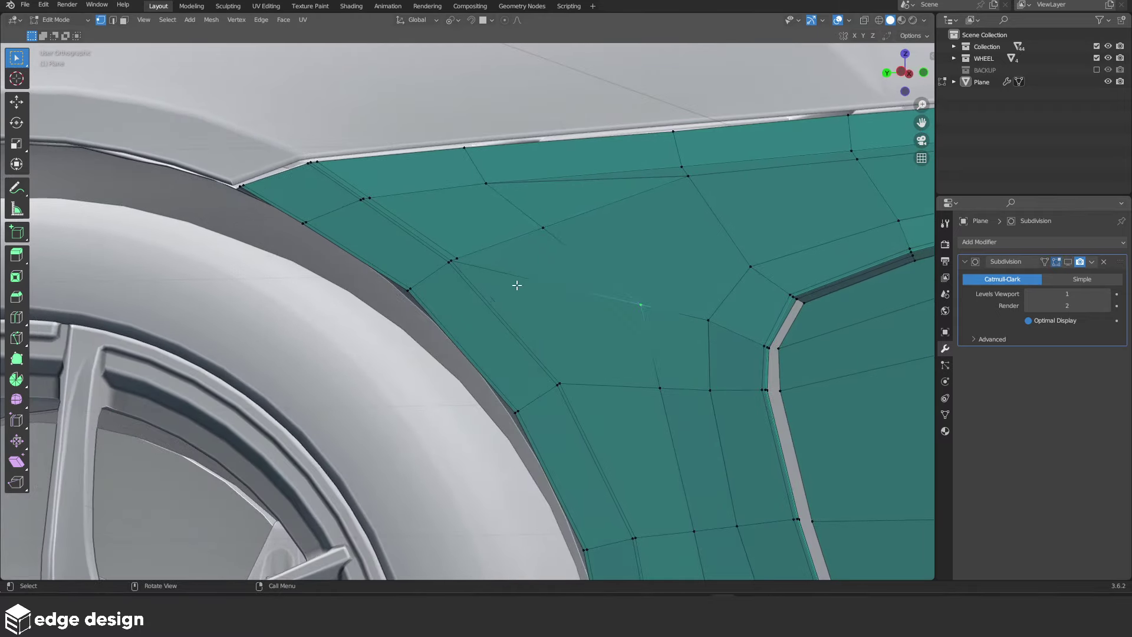
left_click(452, 259, "shift")
key("x")
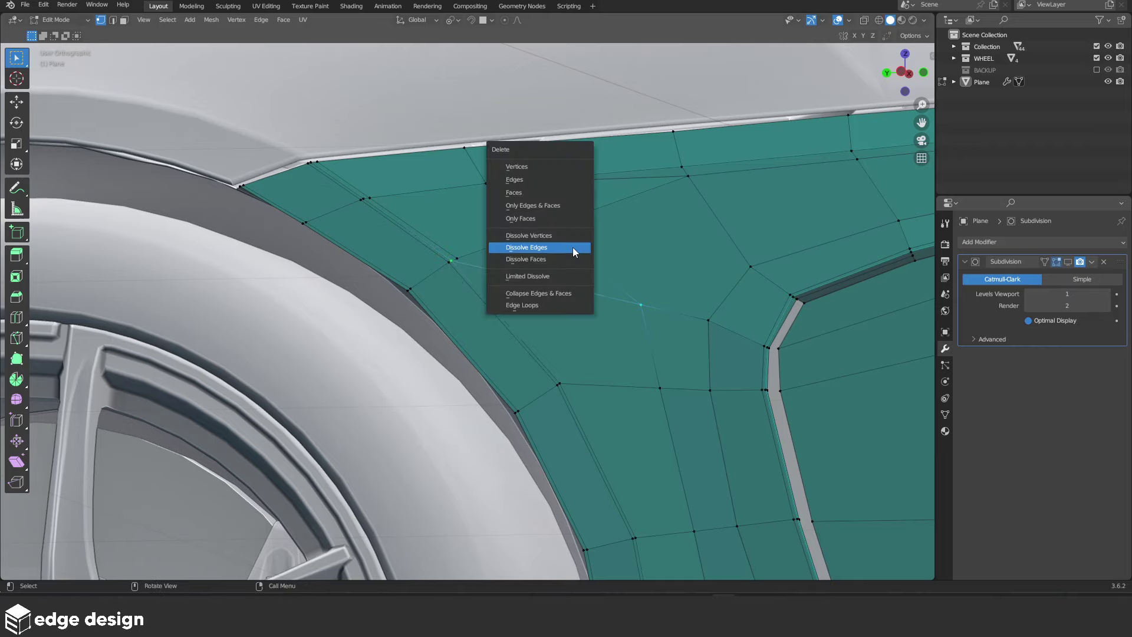
mouse_move(626, 255)
middle_mouse_down()
mouse_move(569, 245)
mouse_move(597, 222)
mouse_move(620, 211)
mouse_move(548, 316)
mouse_move(605, 242)
middle_mouse_up()
key("g")
key("x")
left_click(661, 214)
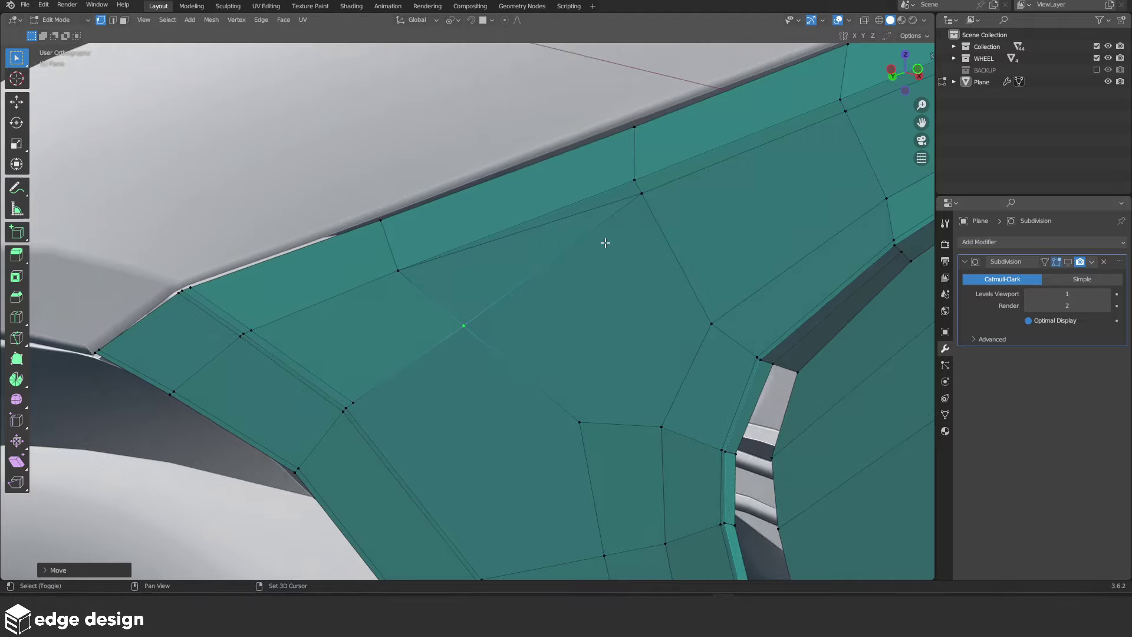
Dissolve the diagonal edge so the triangle above the arch becomes a quad
left_click(519, 232)
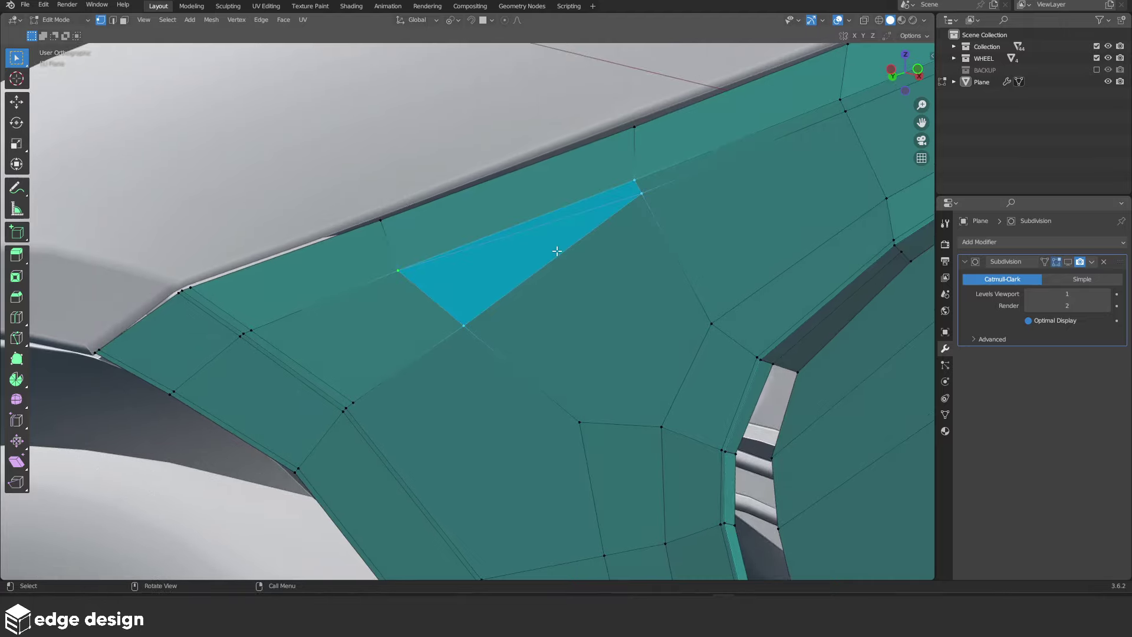
key("ctrl+x")
mouse_move(522, 337)
middle_mouse_down()
mouse_move(539, 341)
mouse_move(524, 399)
mouse_move(539, 397)
middle_mouse_up()
scroll(539, 342, "down", 5)
scroll(597, 330, "up", 3)
scroll(568, 345, "up", 2)
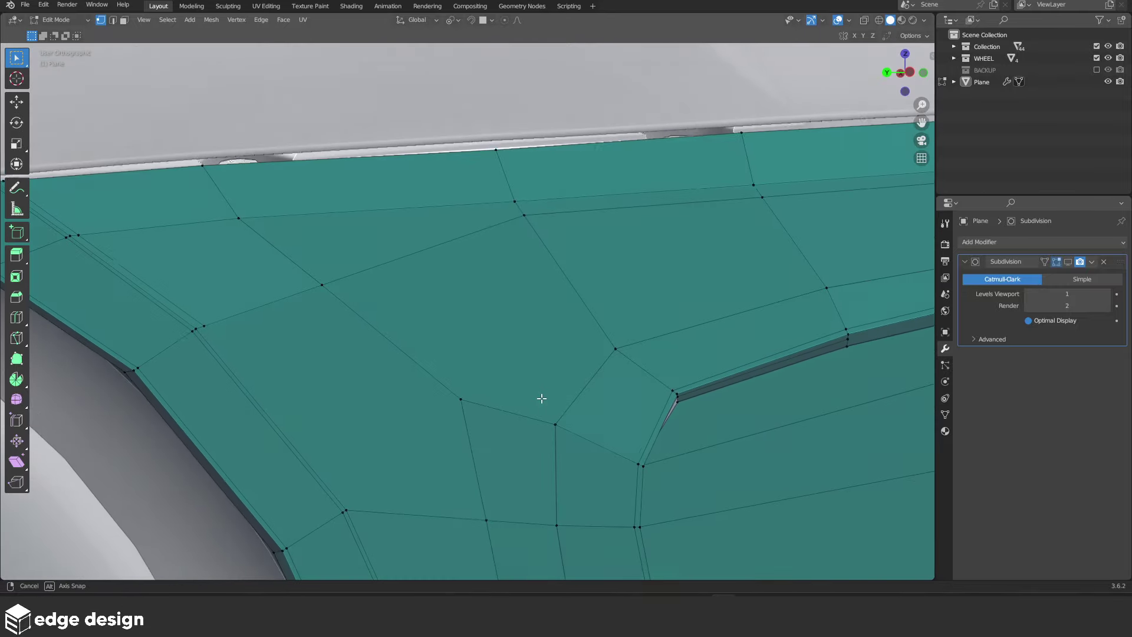
Knife-cut one more edge on the upper panel, then return to Object Mode
key("k")
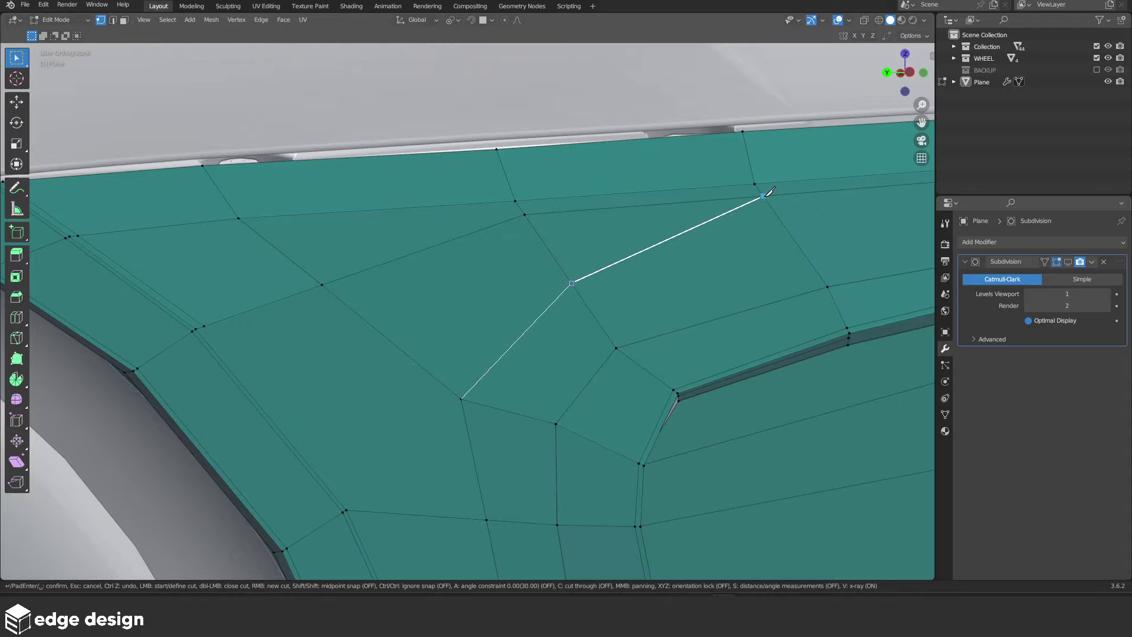
key("Return")
key("Tab")
scroll(697, 258, "down", 5)
middle_click_drag(550, 323, 497, 362)
scroll(496, 363, "up", 2)
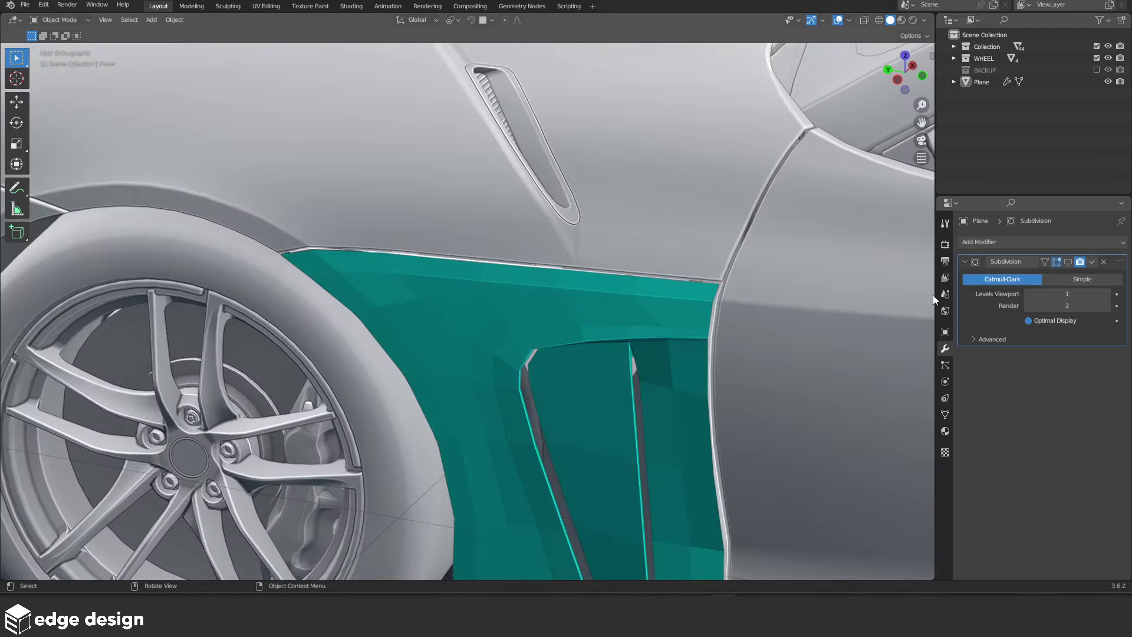
Check the smoothed panel around the side vent, then enter Edit Mode unsmoothed
left_click(1069, 262)
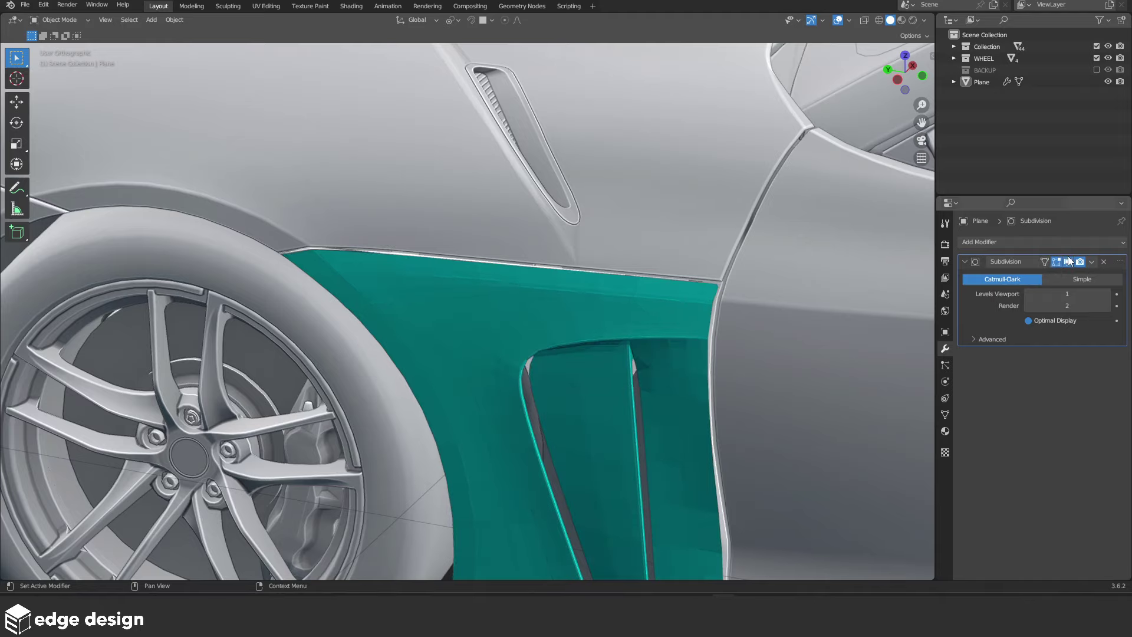
middle_click_drag(360, 337, 424, 297)
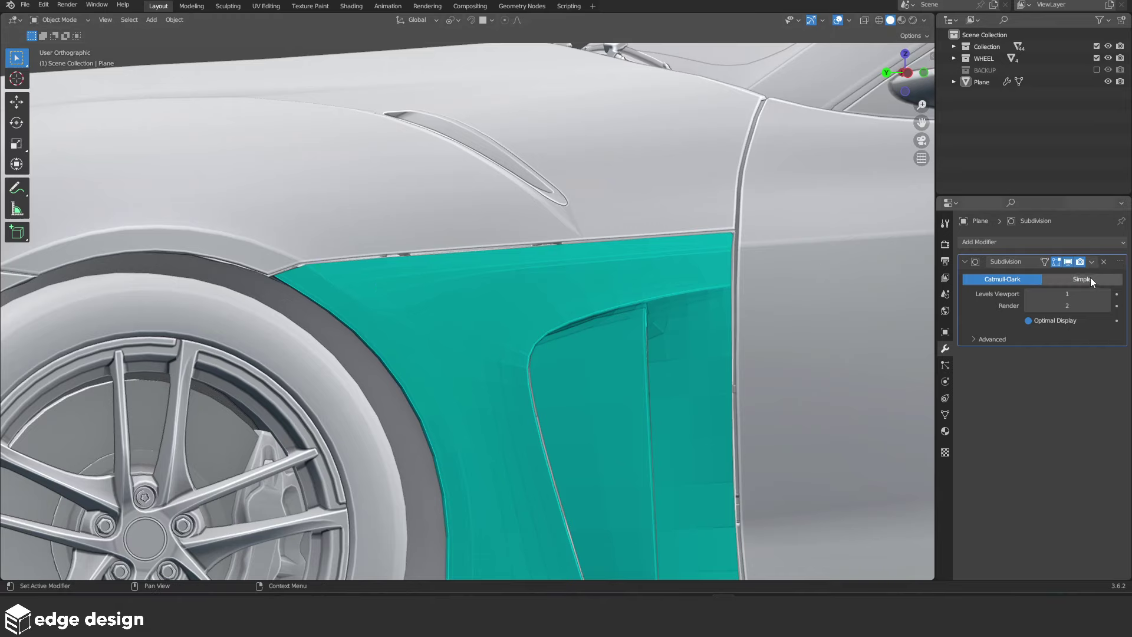
left_click(1068, 261)
scroll(489, 355, "up", 2)
key("Tab")
scroll(404, 299, "up", 2)
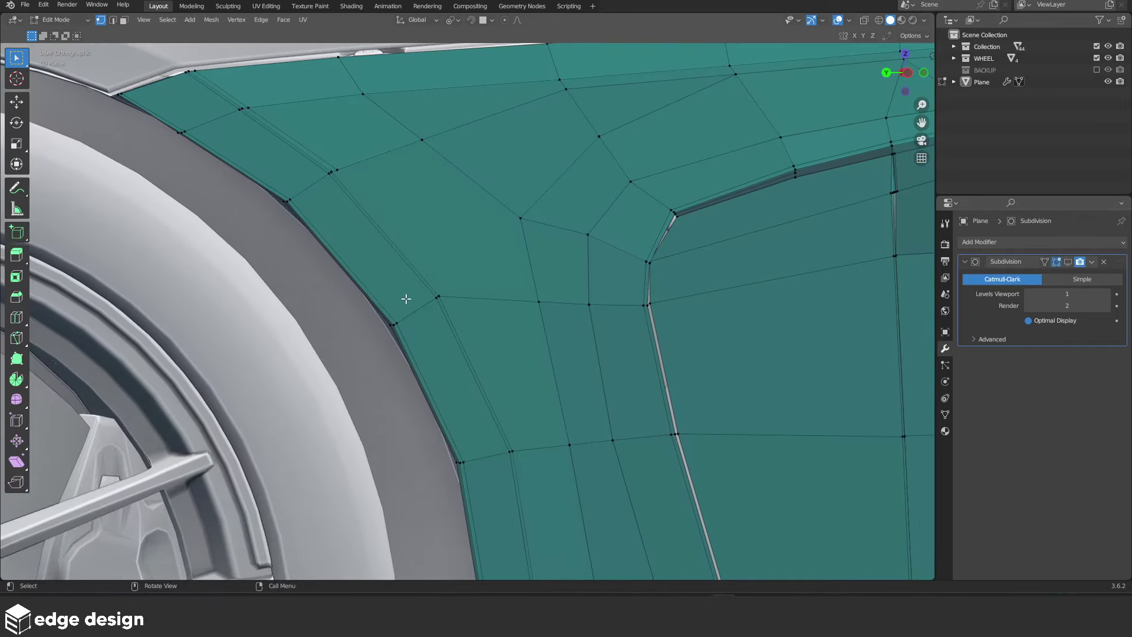
scroll(480, 345, "up", 1)
scroll(480, 345, "down", 5)
middle_click_drag(495, 450, 480, 352)
scroll(496, 478, "up", 5)
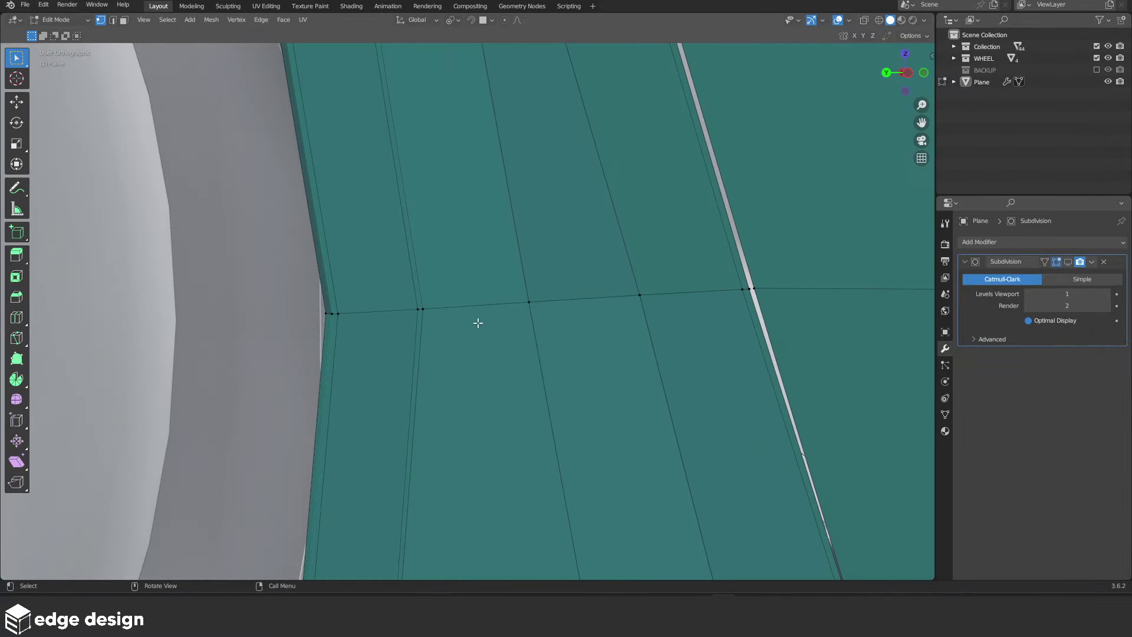
Add a loop cut across the vertical face strip near the lower vent edge
key("ctrl+r")
left_click(470, 310)
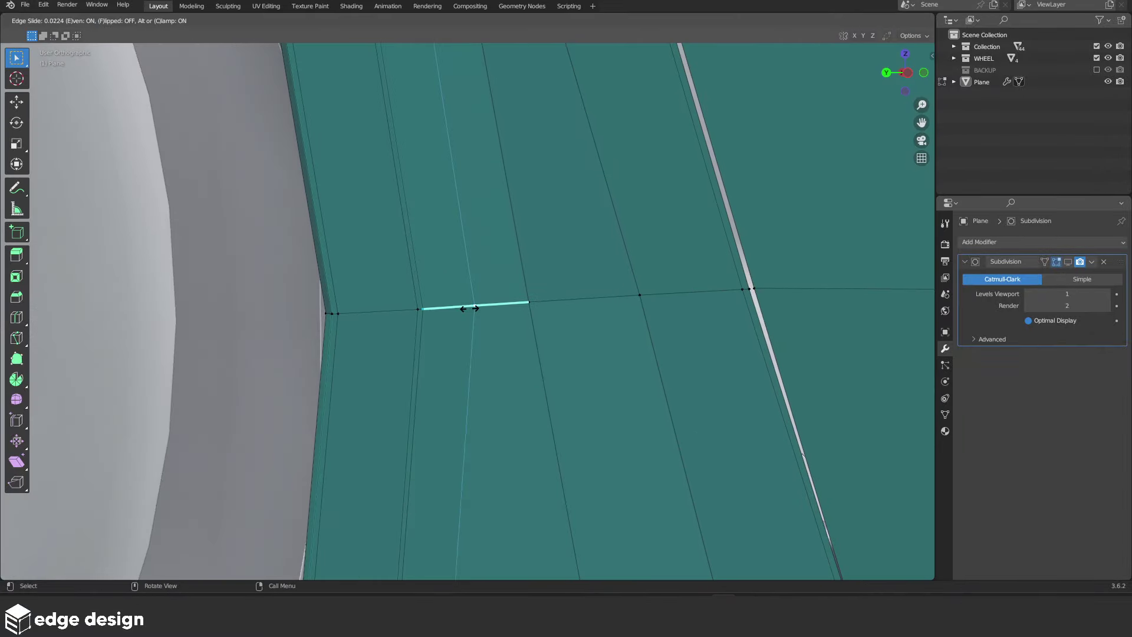
left_click(425, 311)
scroll(425, 310, "down", 5)
middle_click_drag(425, 310, 507, 392)
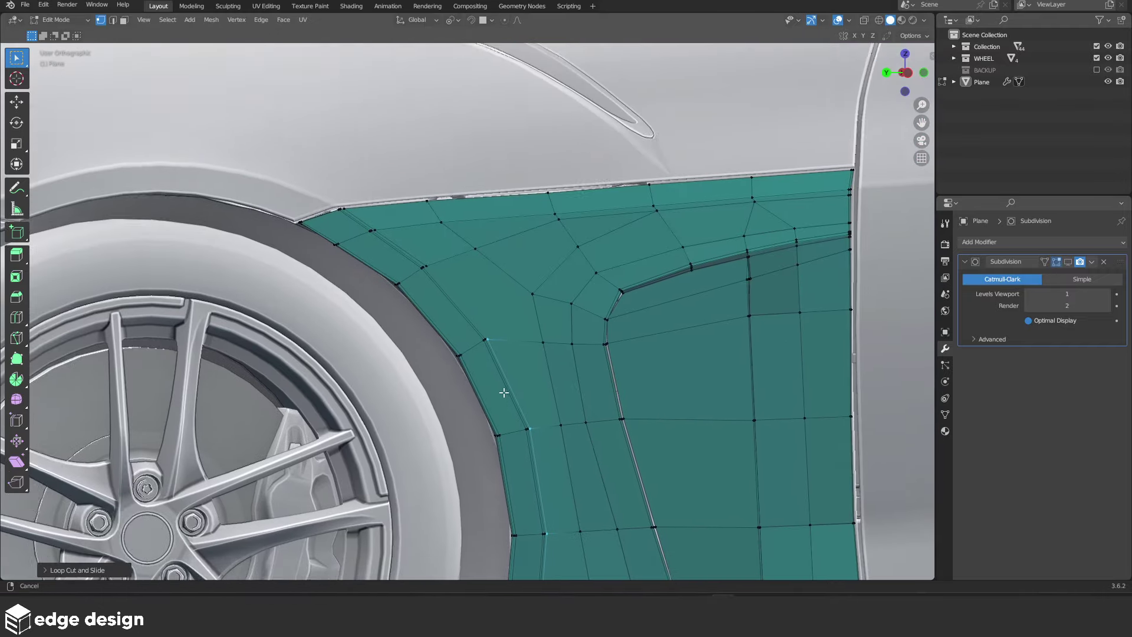
scroll(511, 403, "up", 5)
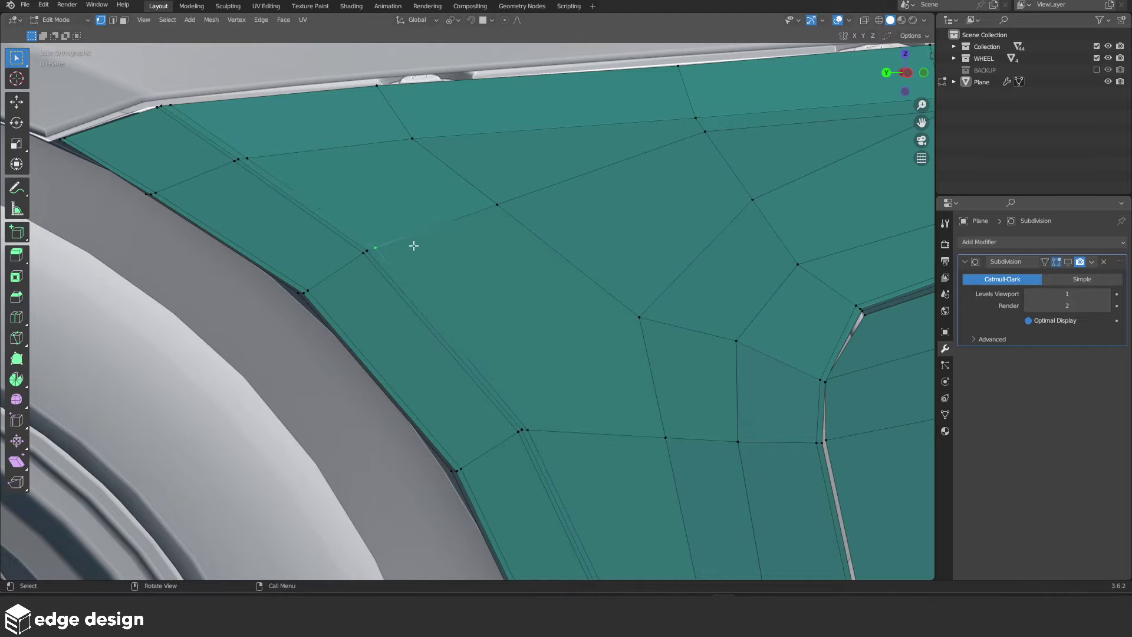
Slide a vertex to a new position along its edge
key("g")
key("g")
left_click(394, 254)
scroll(524, 346, "down", 3)
scroll(554, 495, "down", 3)
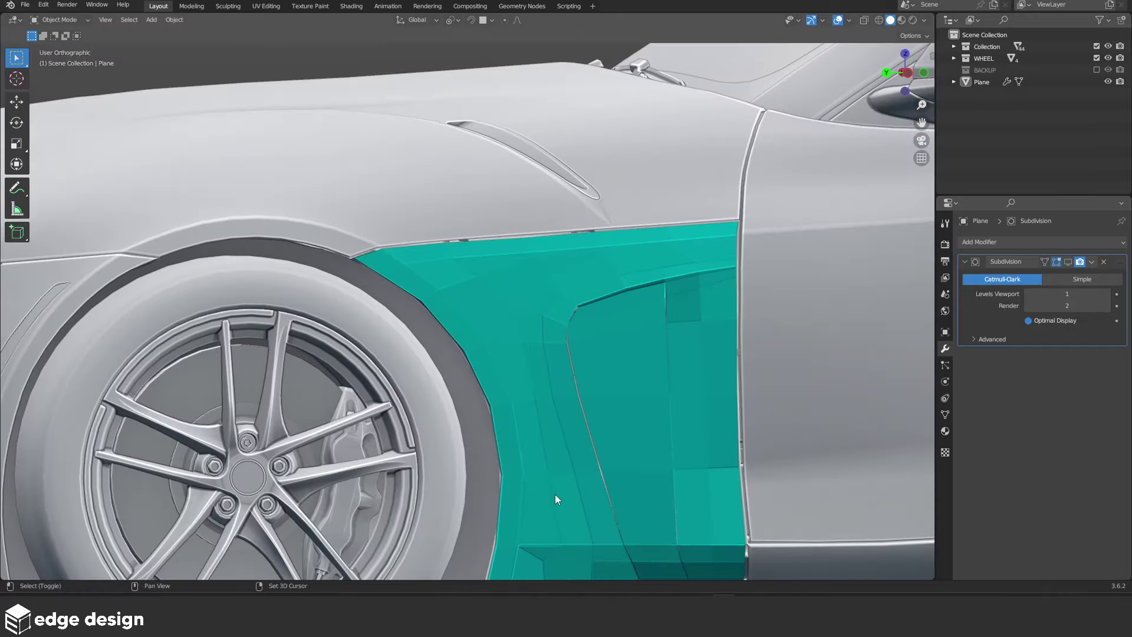
middle_click_drag(555, 494, 550, 257, "shift")
scroll(558, 261, "up", 4)
scroll(558, 261, "up", 4)
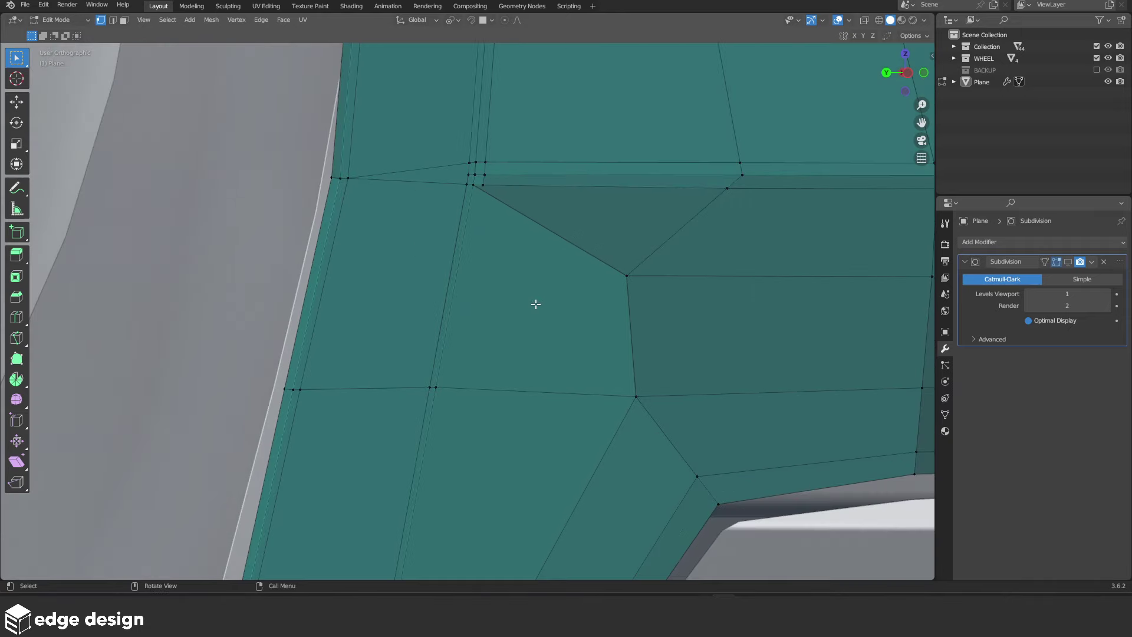
middle_click_drag(533, 303, 525, 247, "shift")
Knife-cut an edge from the top vertex down to the bottom edge
key("k")
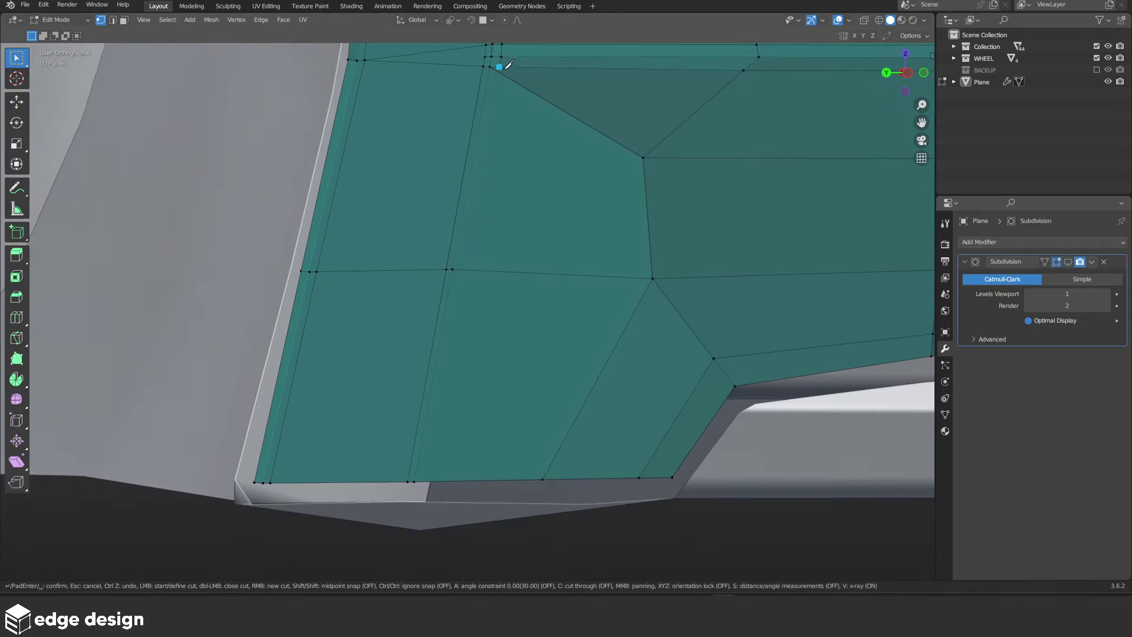
left_click(501, 65)
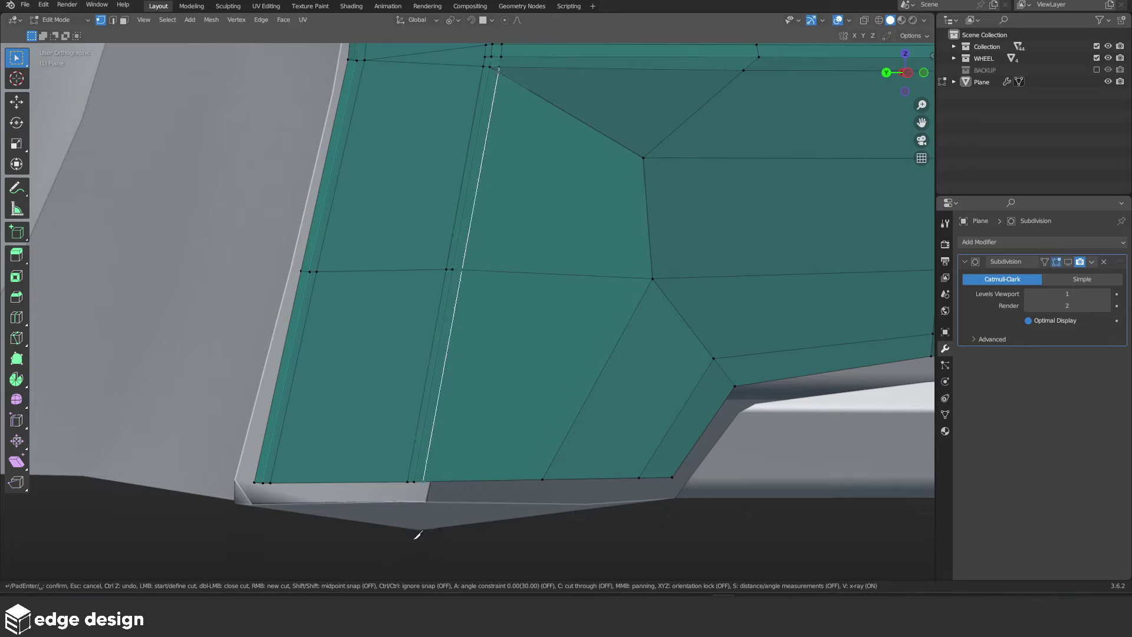
key("Return")
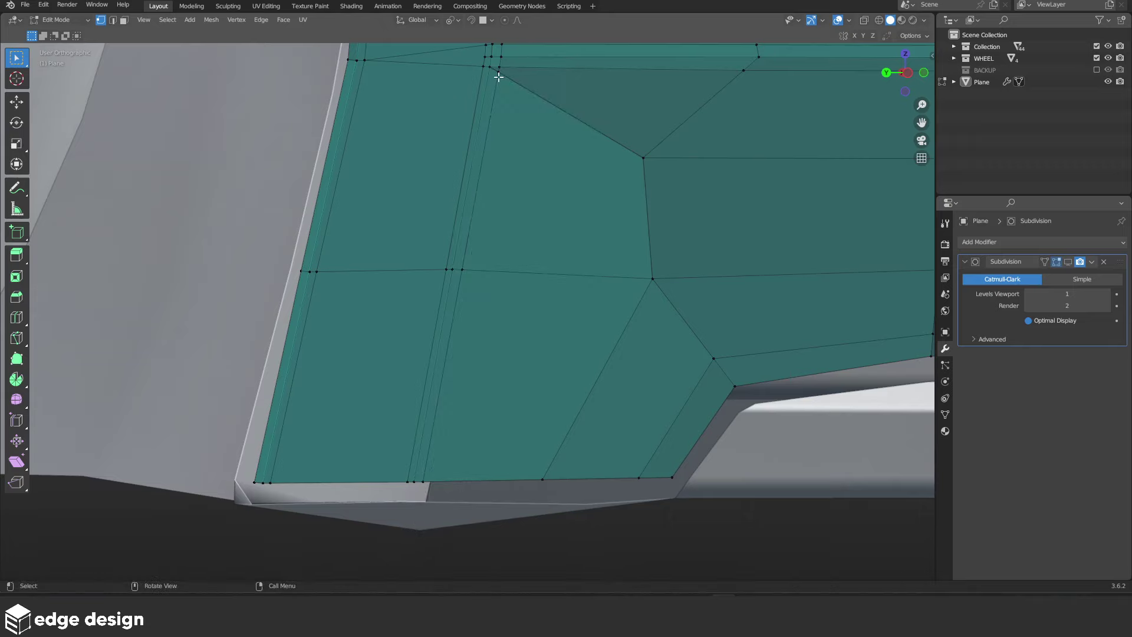
Return to Object Mode and view the subdivision-smoothed panel on the car
key("ctrl+Tab")
left_click(551, 96)
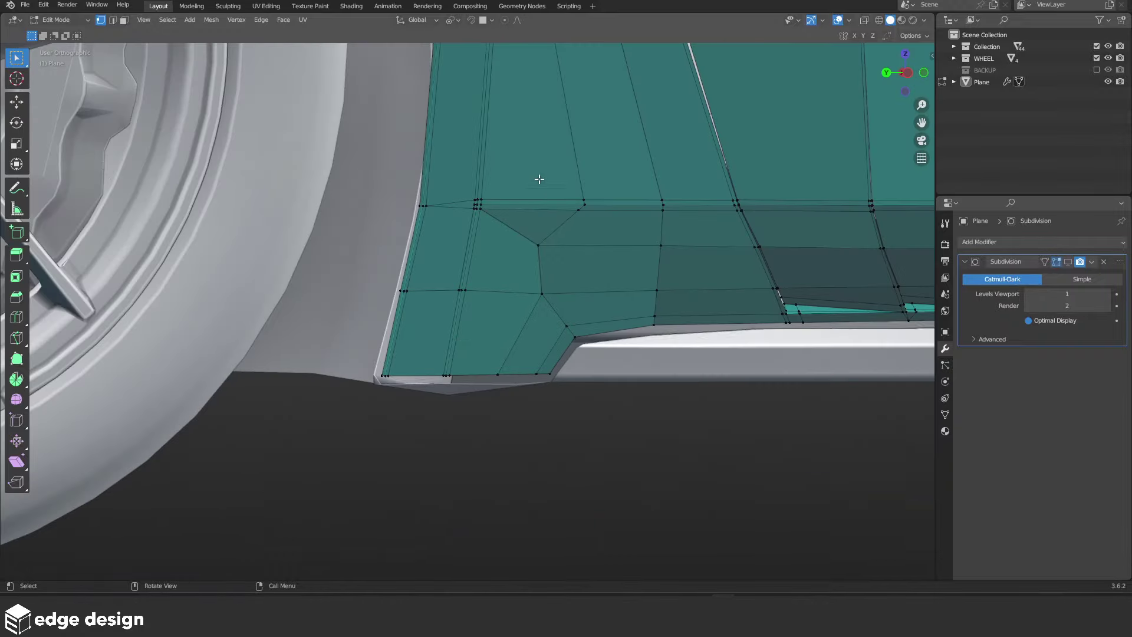
left_click(1068, 262)
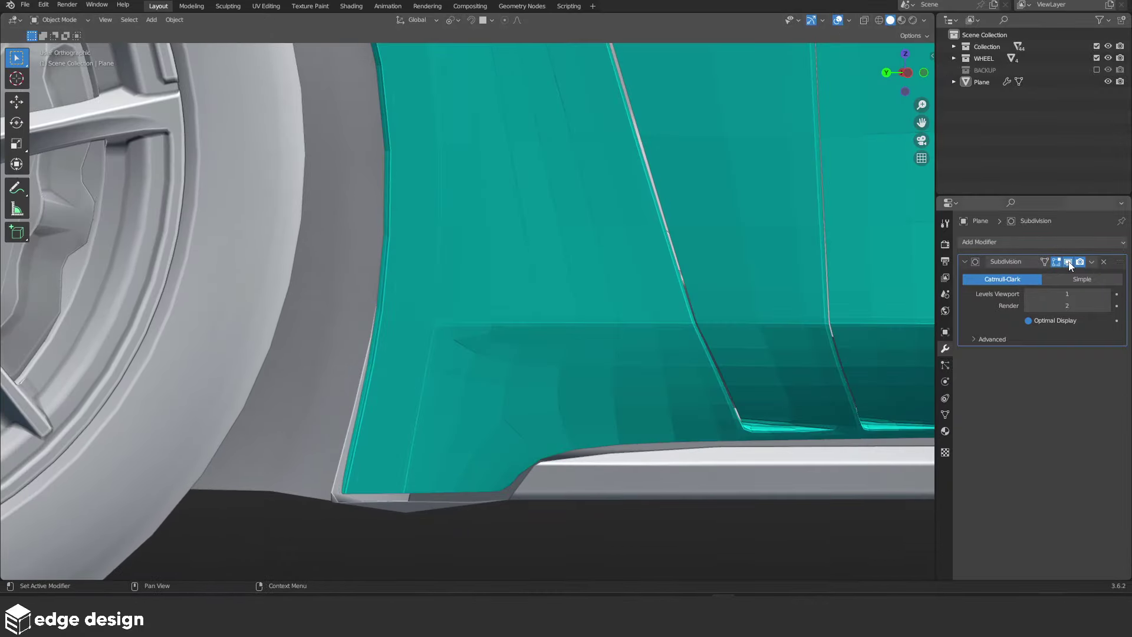
scroll(615, 280, "down", 5)
middle_click_drag(615, 280, 477, 270)
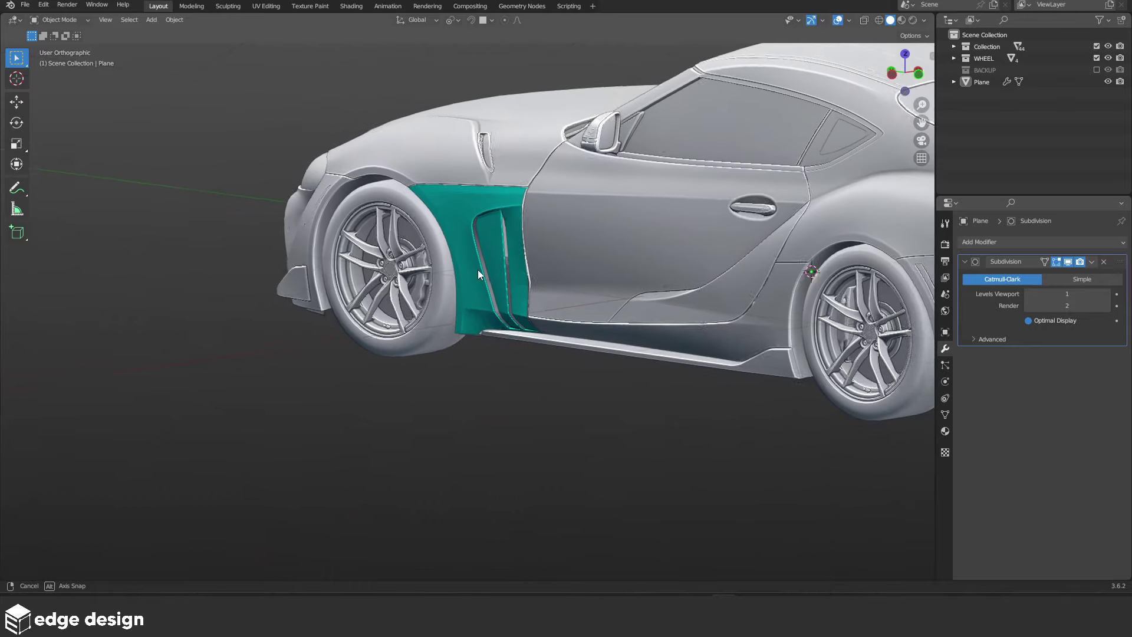
Add an edge loop across the cyan panel close to its top edge
scroll(464, 226, "up", 4)
middle_click_drag(464, 225, 476, 327)
scroll(542, 297, "up", 3)
middle_click_drag(543, 303, 534, 330)
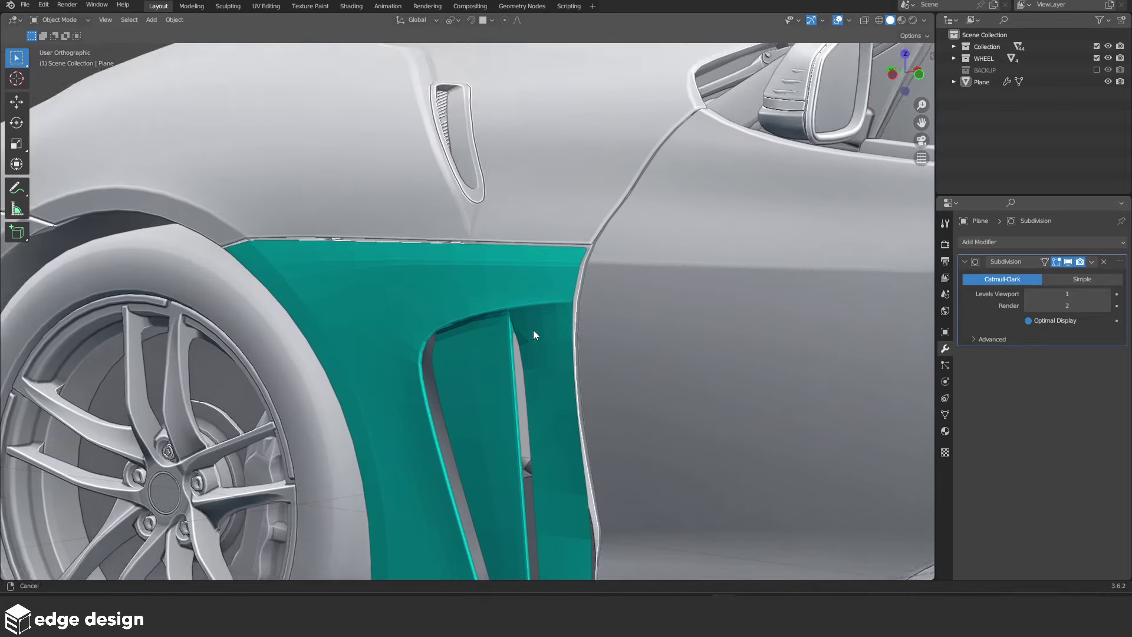
key("Tab")
scroll(533, 330, "up", 2)
scroll(567, 359, "up", 2)
scroll(567, 358, "up", 2)
scroll(567, 359, "up", 1)
key("alt+a")
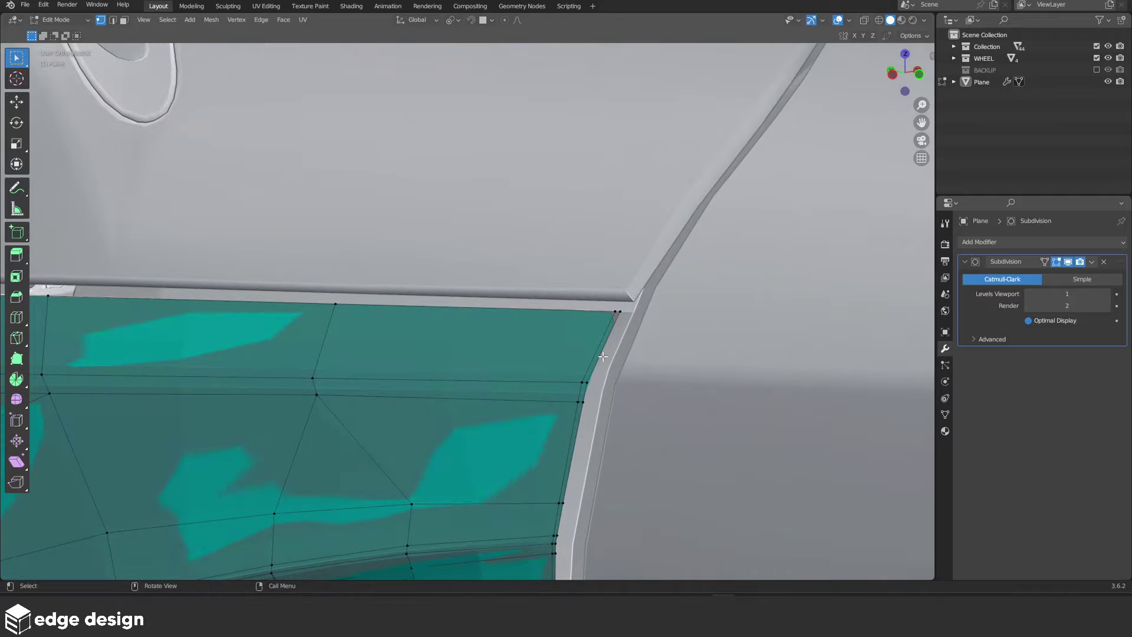
key("ctrl+r")
left_click(599, 348)
left_click(619, 324)
scroll(619, 324, "down", 2)
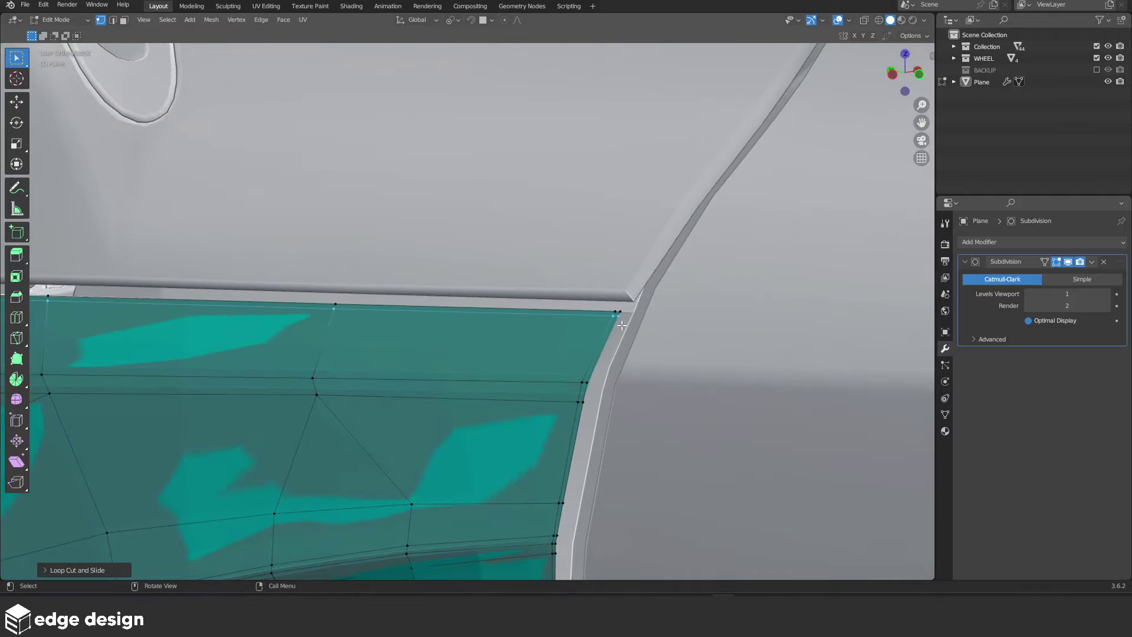
key("Tab")
Insert a second edge loop near the panel's bottom edge by the vents' lower corner
scroll(609, 342, "down", 5)
mouse_move(452, 391)
middle_mouse_down()
mouse_move(469, 386)
mouse_move(482, 293)
middle_mouse_up()
left_click(486, 291)
key("Tab")
scroll(486, 292, "up", 5)
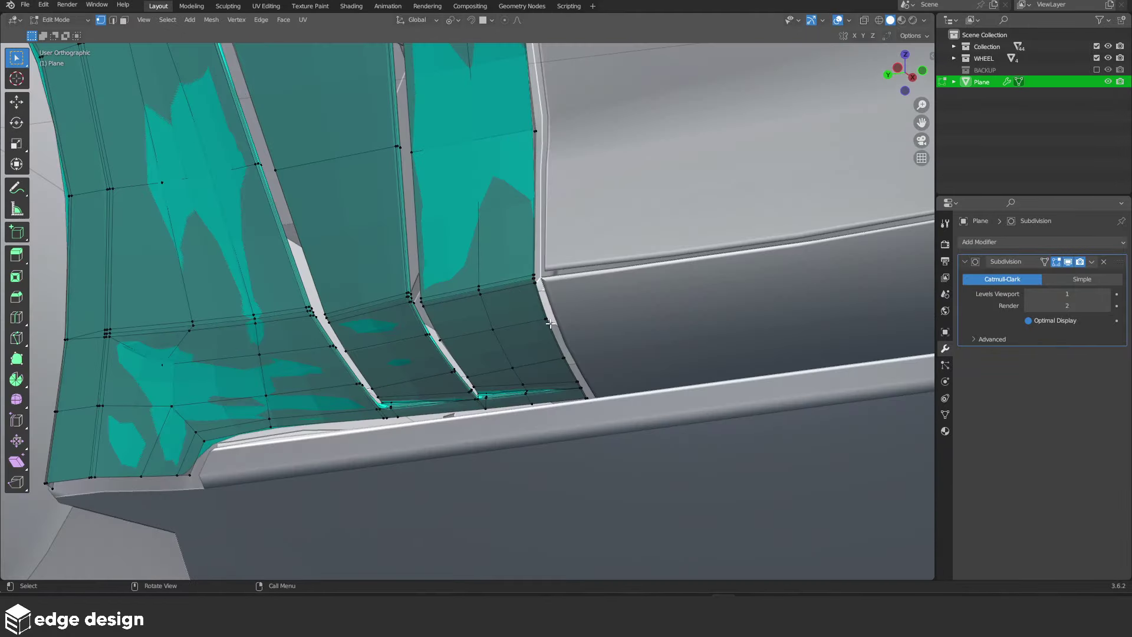
mouse_move(354, 448)
middle_mouse_down("shift")
mouse_move(429, 396)
mouse_move(489, 312)
middle_mouse_up("shift")
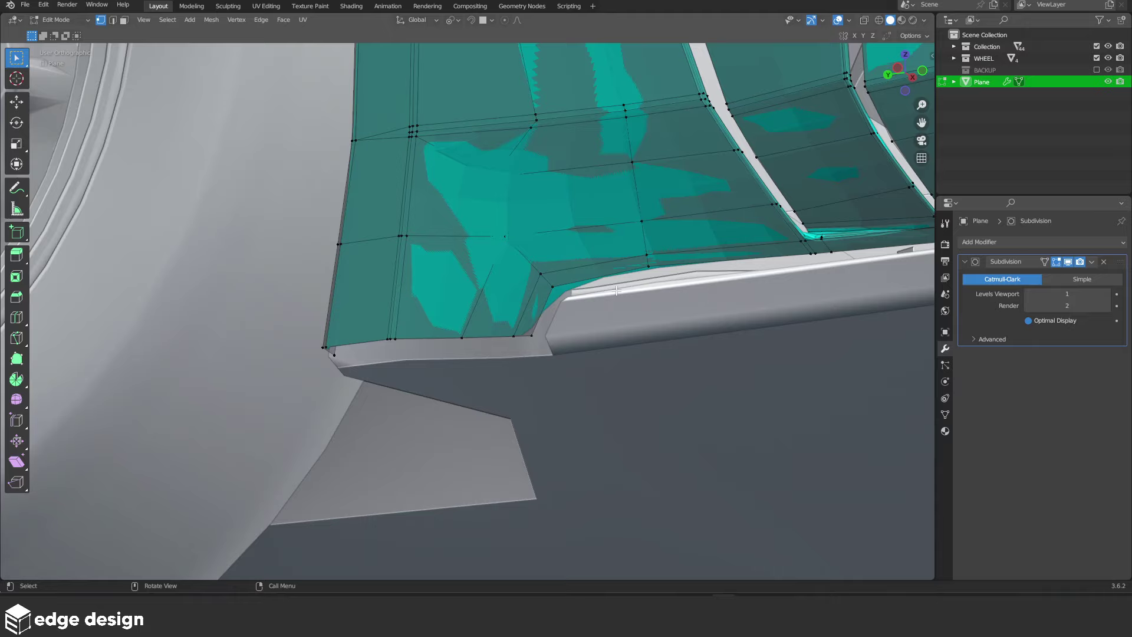
scroll(489, 313, "up", 3)
key("ctrl+r")
left_click(491, 303)
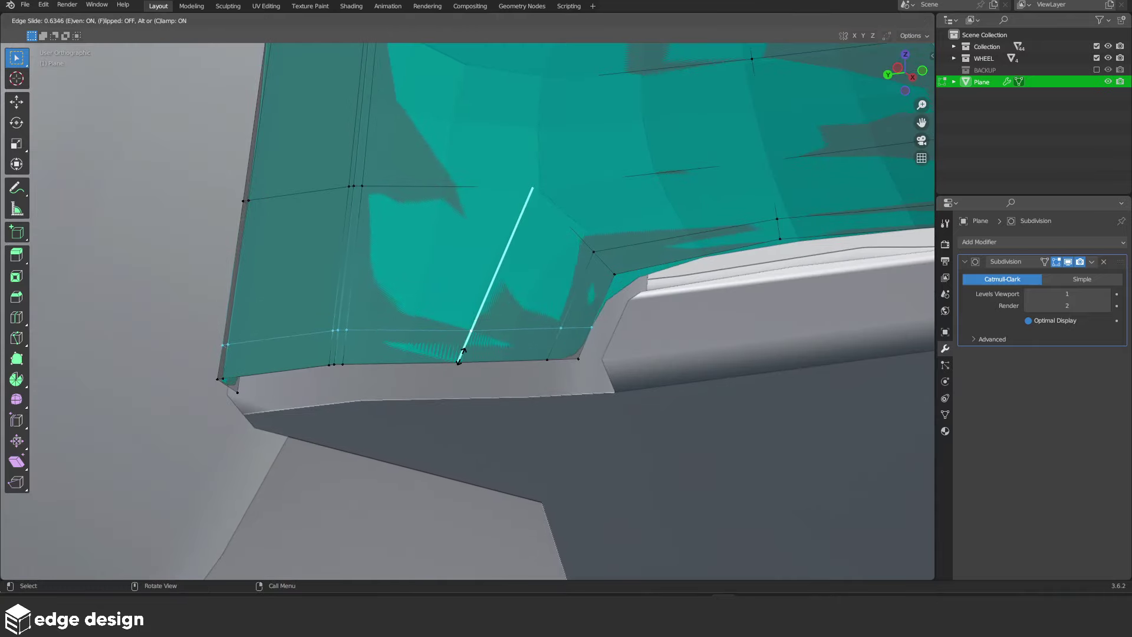
left_click(453, 384)
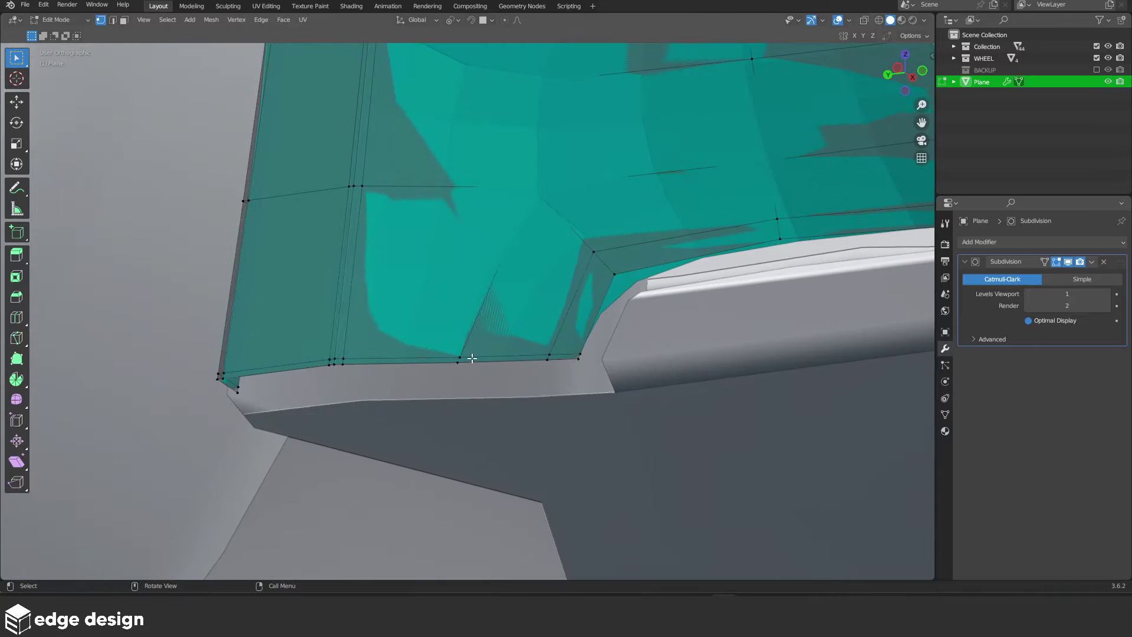
In side view, lower the bottom-left corner vertex and the stacked bottom vertices
middle_click_drag(473, 358, 445, 382, "alt")
scroll(482, 370, "down", 2)
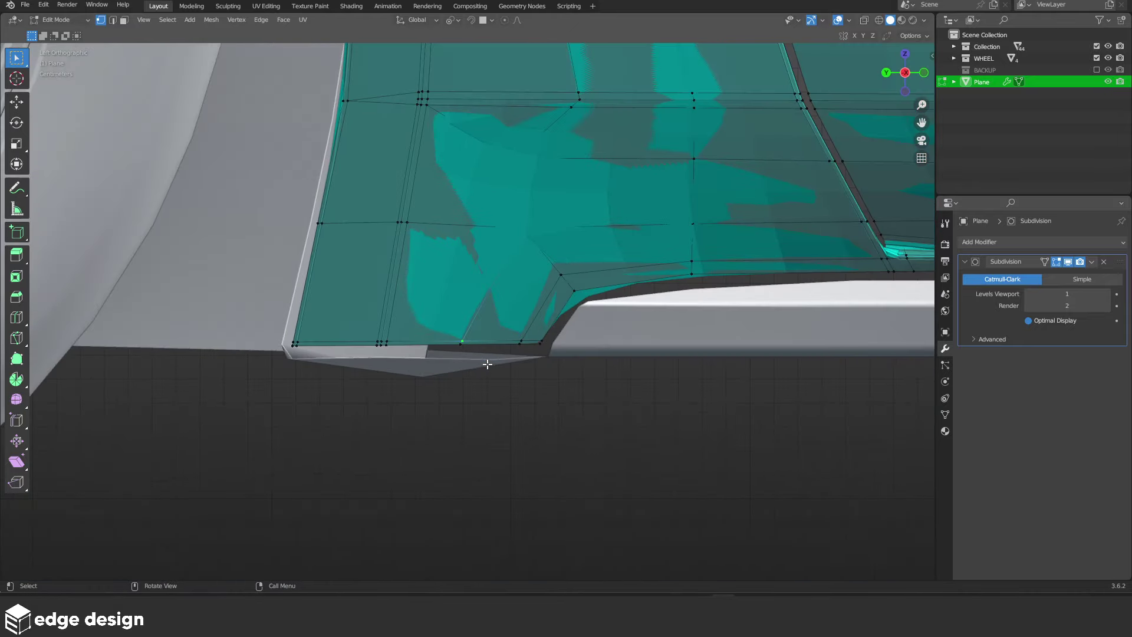
key("alt+z")
left_click(296, 343)
key("alt+z")
key("g")
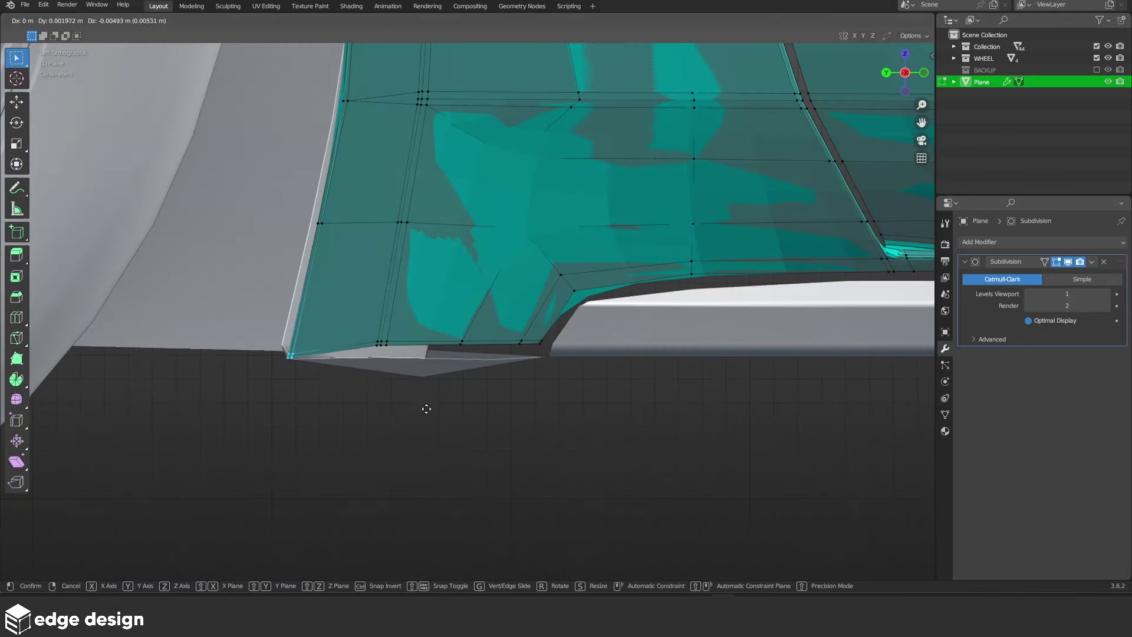
left_click(425, 403)
key("alt+z")
left_click_drag(367, 323, 444, 355)
key("alt+z")
key("g")
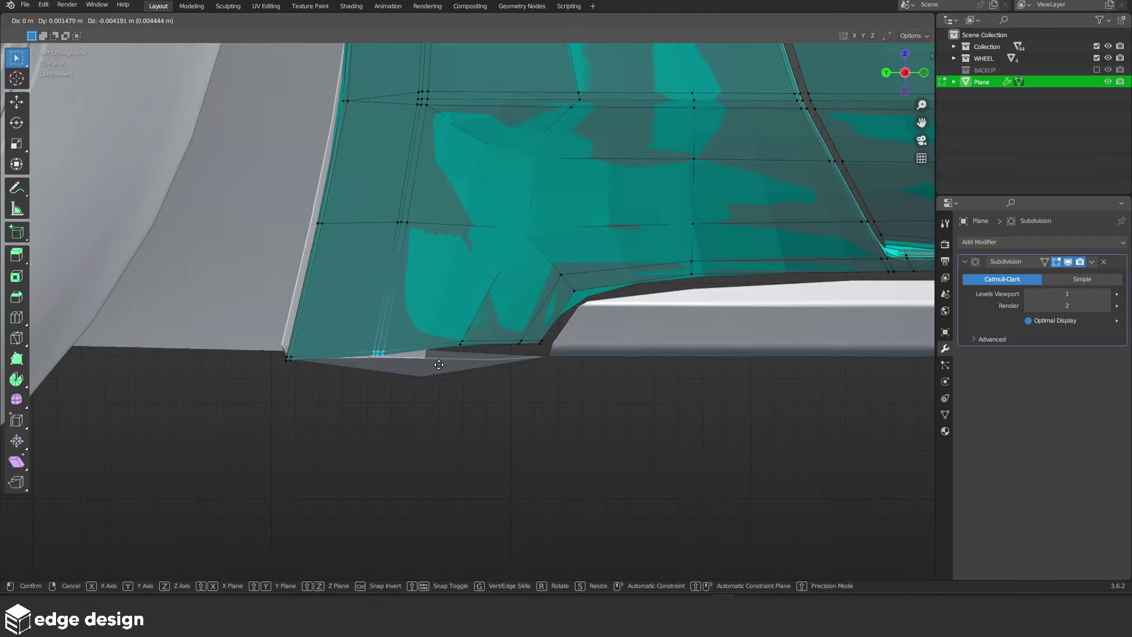
left_click(437, 366)
Pull another bottom-edge vertex lower
scroll(436, 361, "up", 3)
key("alt+z")
left_click(454, 373)
key("alt+z")
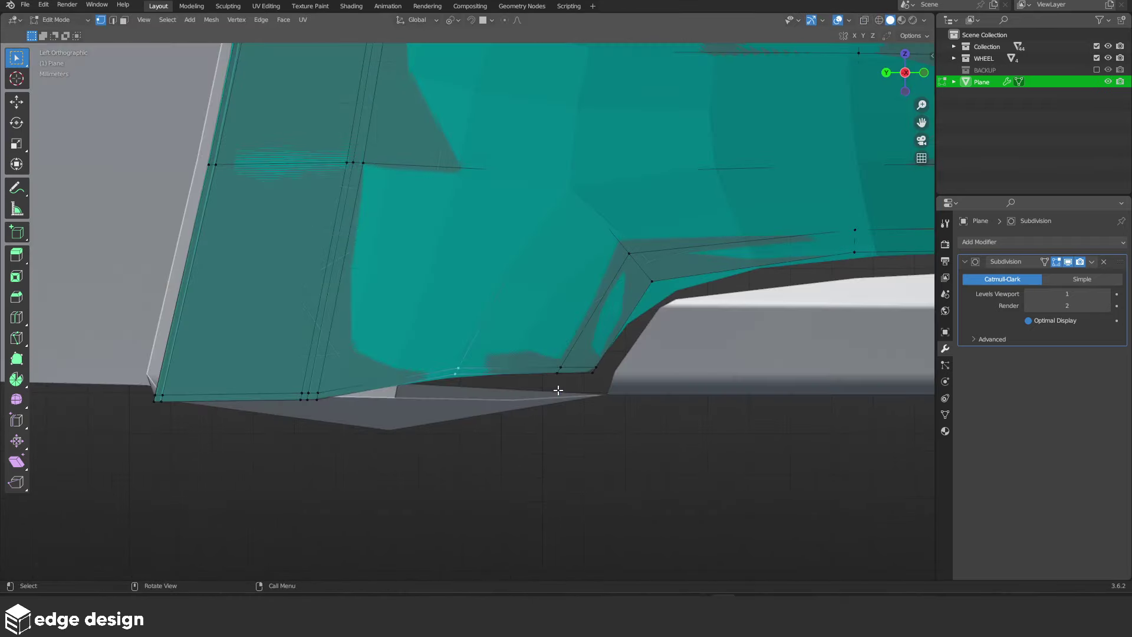
key("g")
left_click(546, 413)
Move the short edge at the bottom corner down, adjusting its position twice
key("z")
left_click(530, 404)
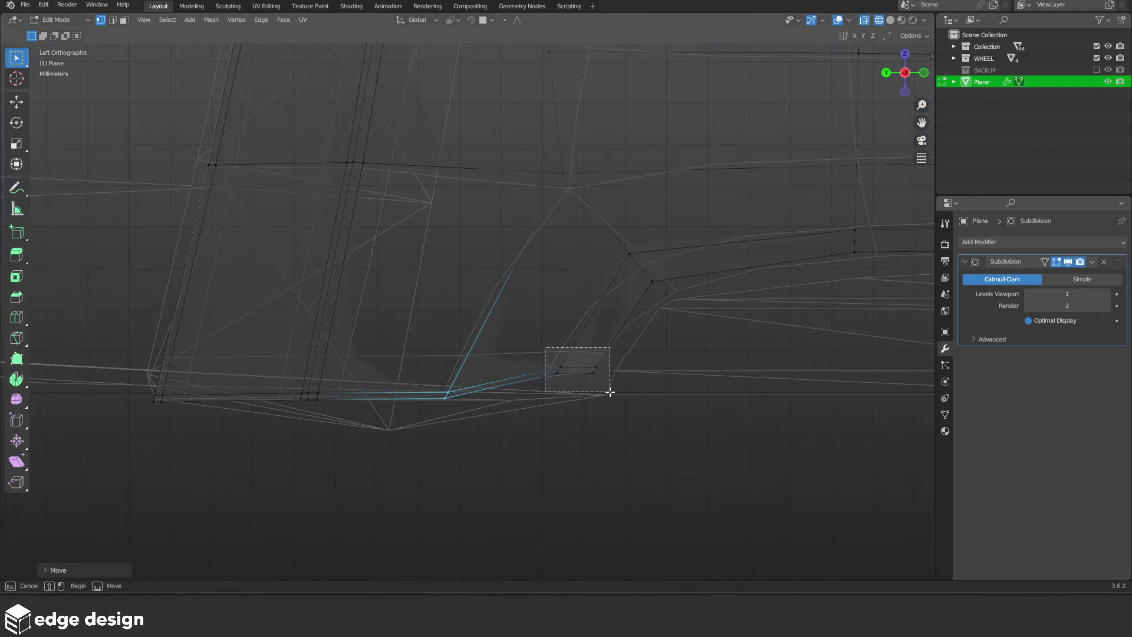
left_click_drag(543, 349, 612, 394)
key("shift+z")
key("g")
left_click(689, 415)
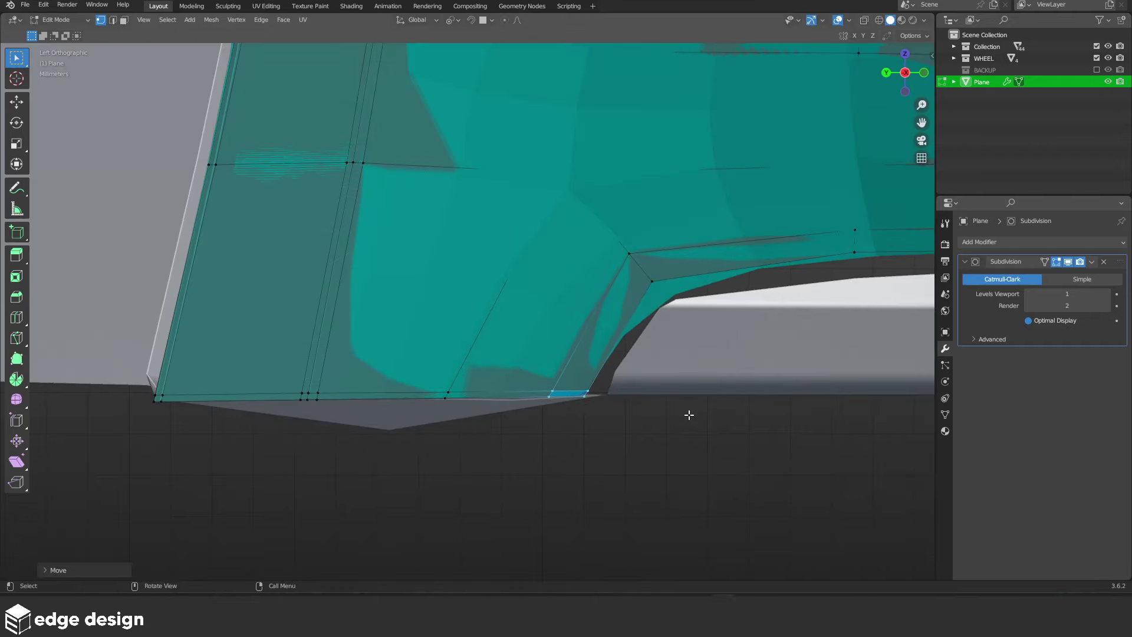
key("g")
left_click(712, 404)
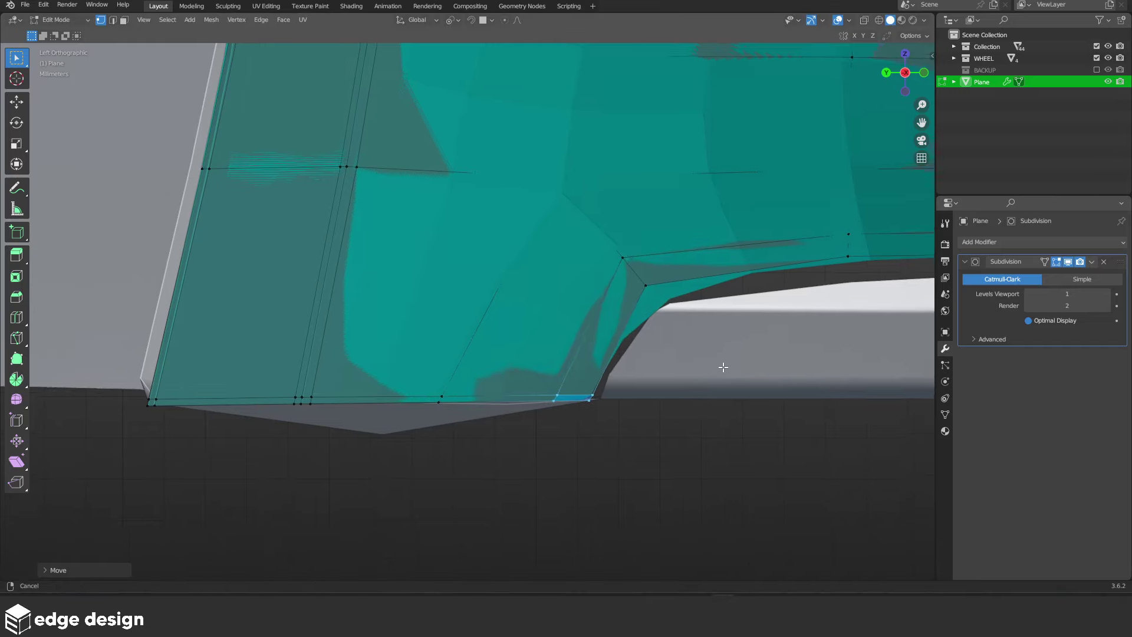
Move the vertices along the vent's lower edge down onto the car body
middle_click_drag(721, 312, 528, 350, "shift")
key("shift+z")
key("z")
left_click(665, 278)
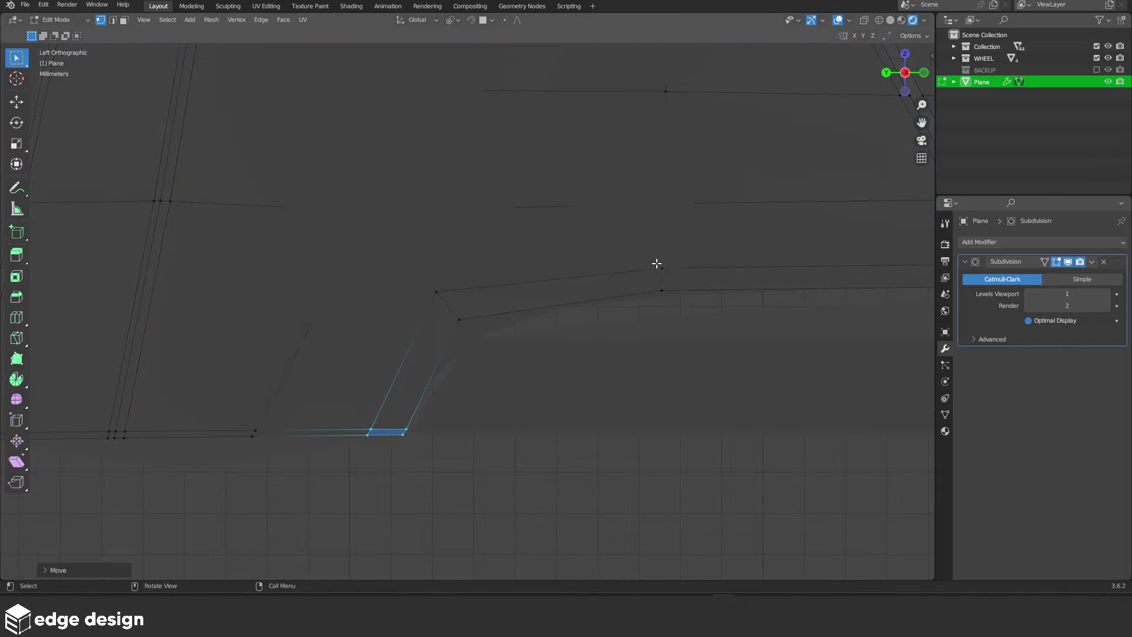
key("alt+z")
left_click_drag(641, 246, 704, 312)
key("g")
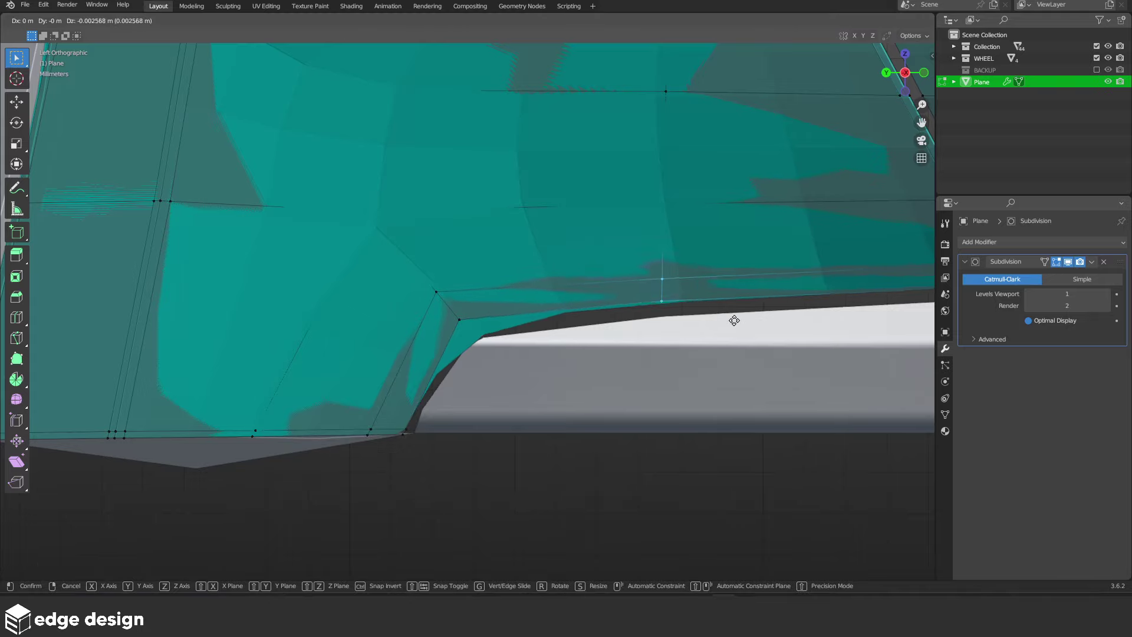
left_click(733, 328)
Lower a pair of vertices selected through the wireframe
key("z")
left_click(534, 324)
left_click_drag(405, 271, 503, 346)
key("shift+z")
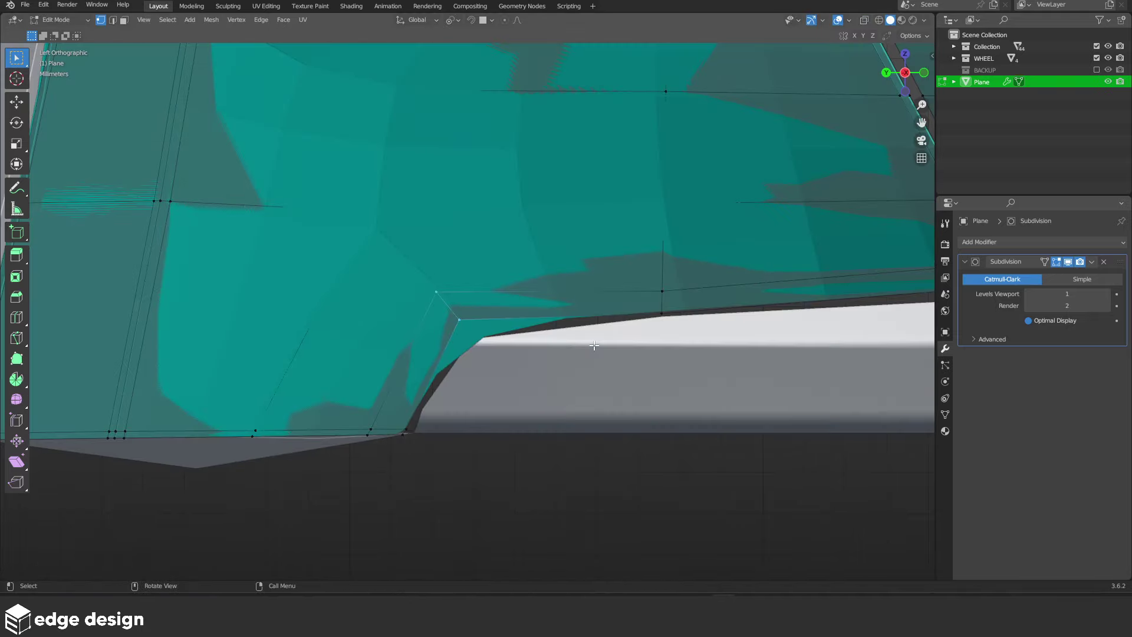
key("g")
left_click(585, 358)
scroll(584, 352, "down", 5)
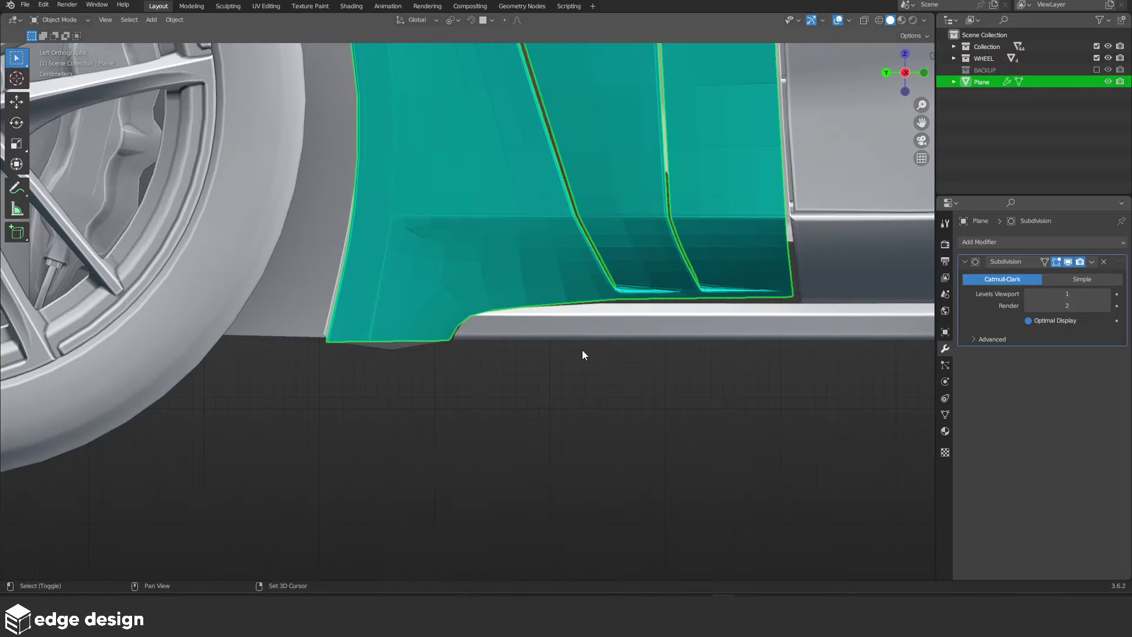
scroll(544, 376, "up", 3)
Drop the two vertices at a vent's bottom to a new position
key("z")
left_click(437, 390)
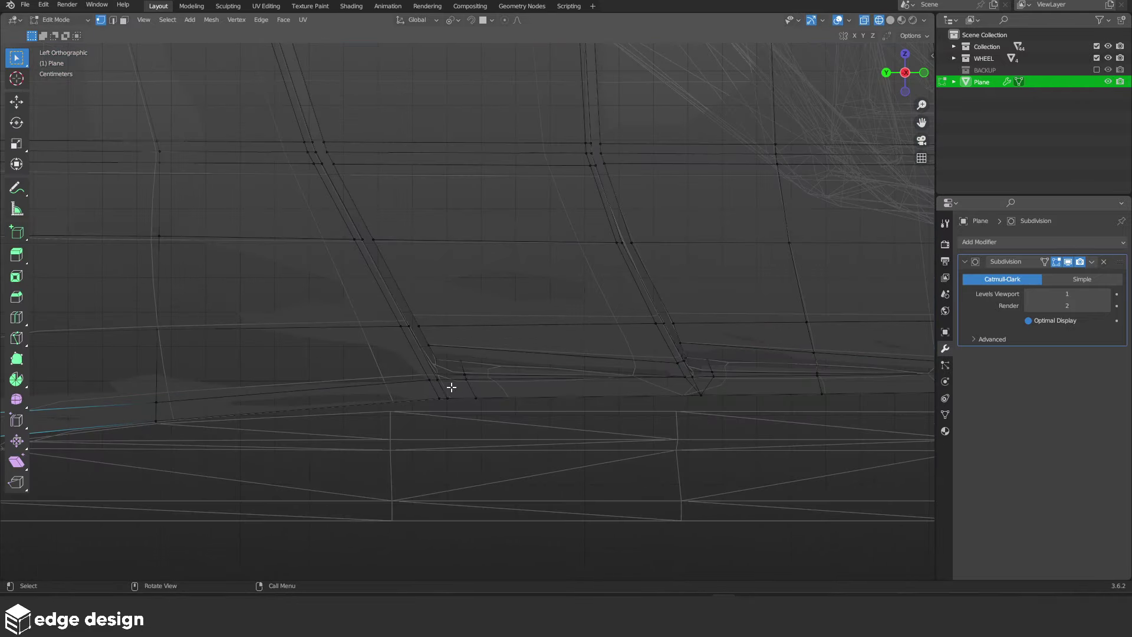
left_click_drag(420, 382, 514, 427)
key("shift+z")
key("g")
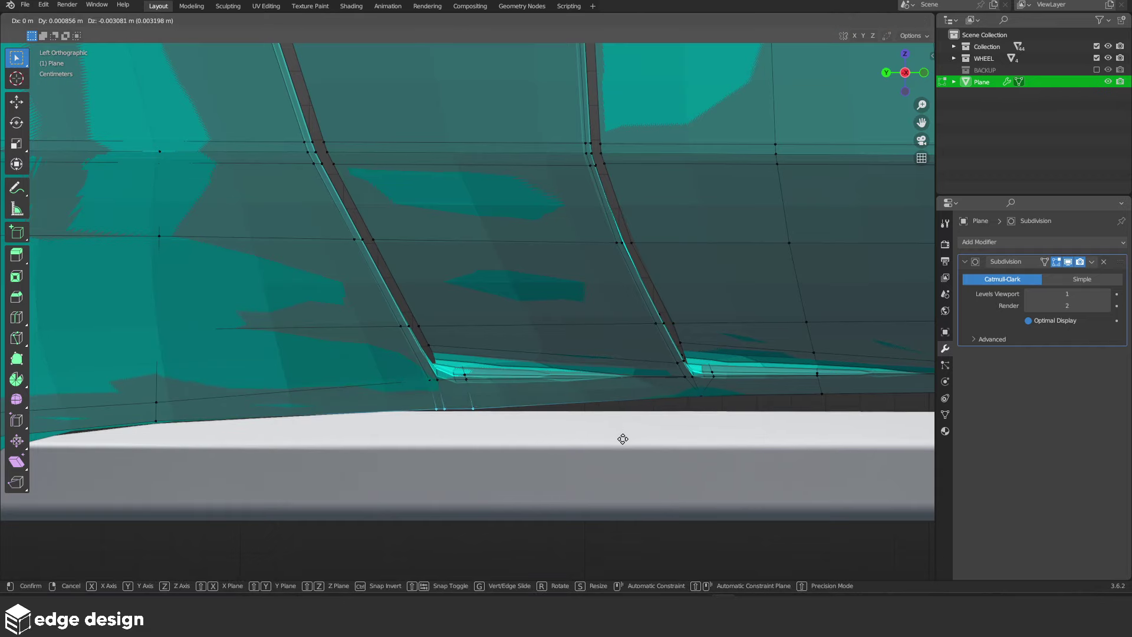
left_click(624, 434)
scroll(625, 434, "down", 3)
scroll(388, 352, "up", 3)
Move the two lowest vertices down toward the sill
key("shift+z")
left_click_drag(388, 352, 577, 392)
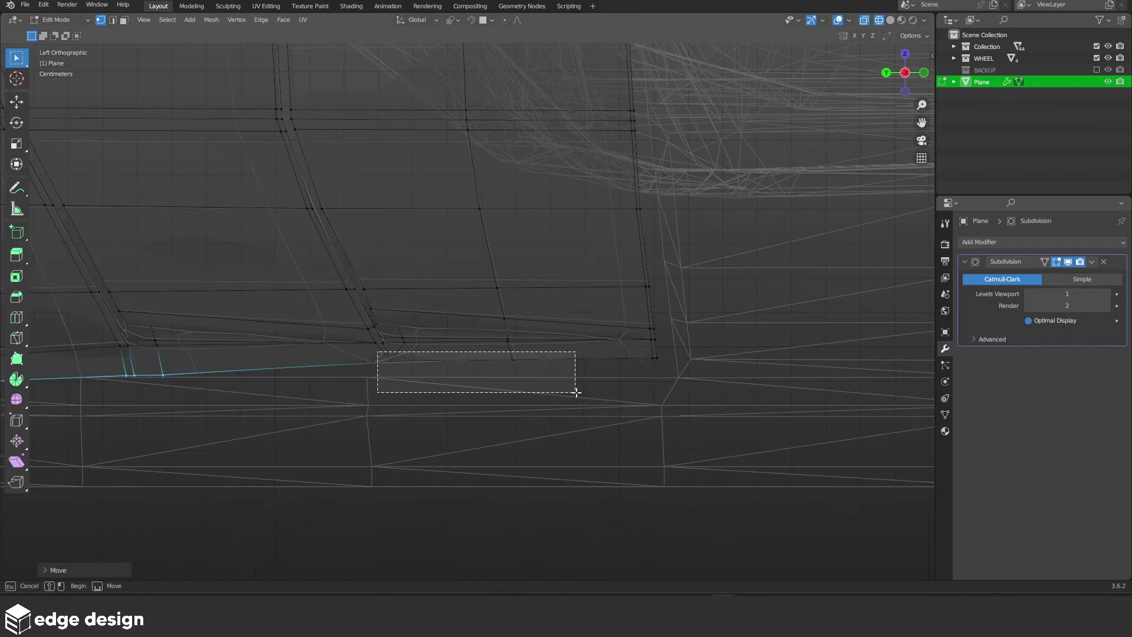
key("shift+z")
key("g")
left_click(638, 407)
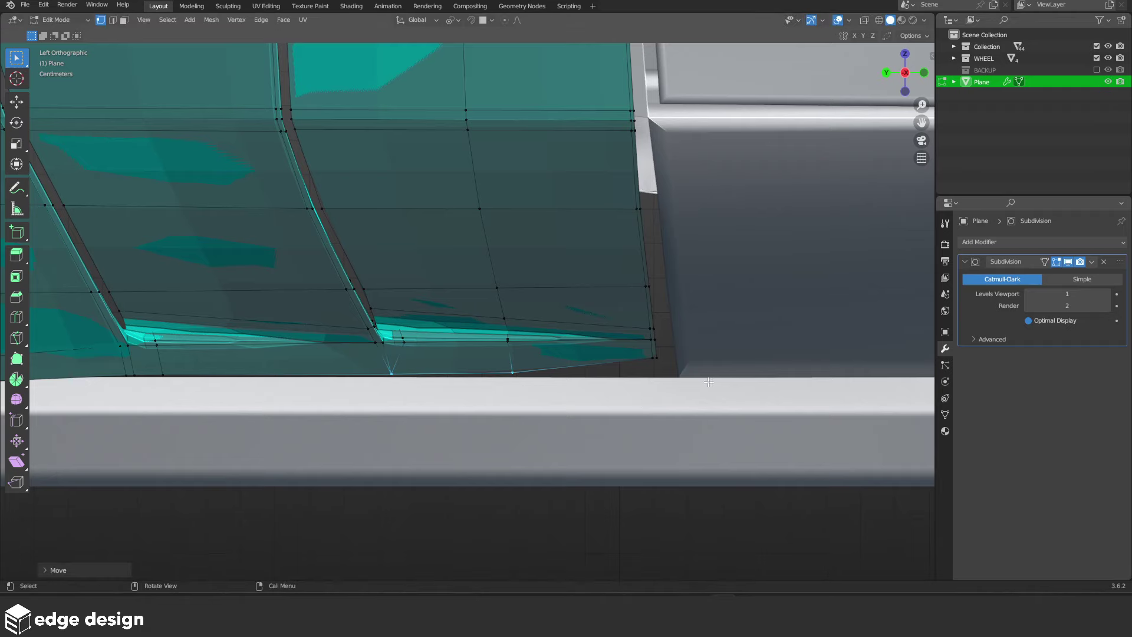
Drop the lower corner vertex down onto the sill
key("shift+z")
left_click(647, 354)
key("z")
left_click(769, 372)
key("g")
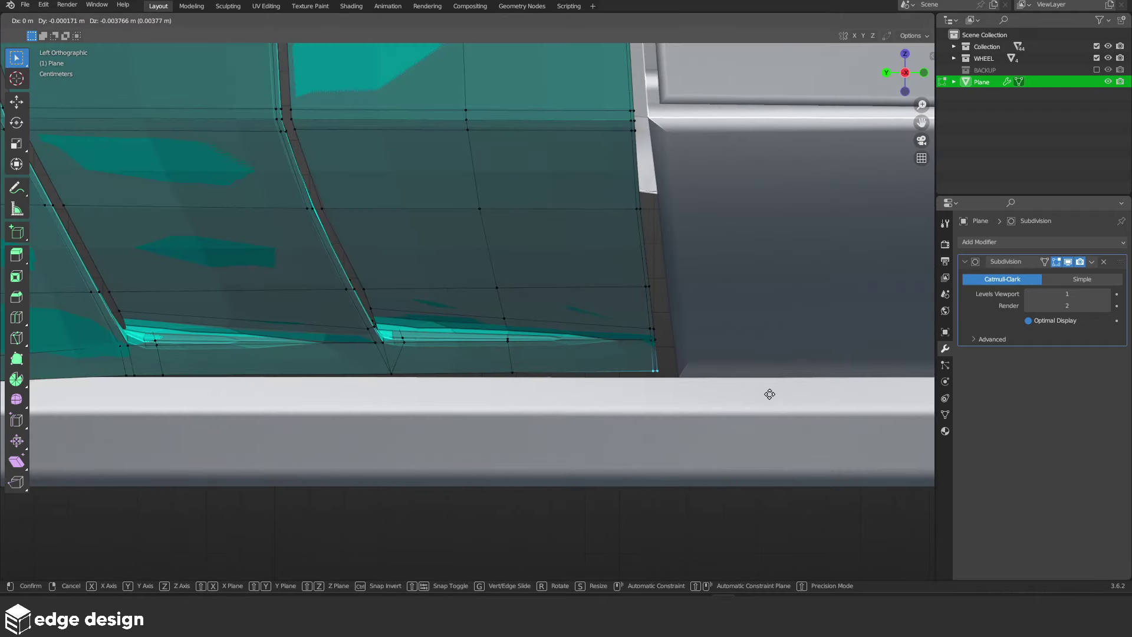
left_click(769, 392)
Review the panel in Object Mode, then select the whole mesh in wireframe Edit Mode
key("Tab")
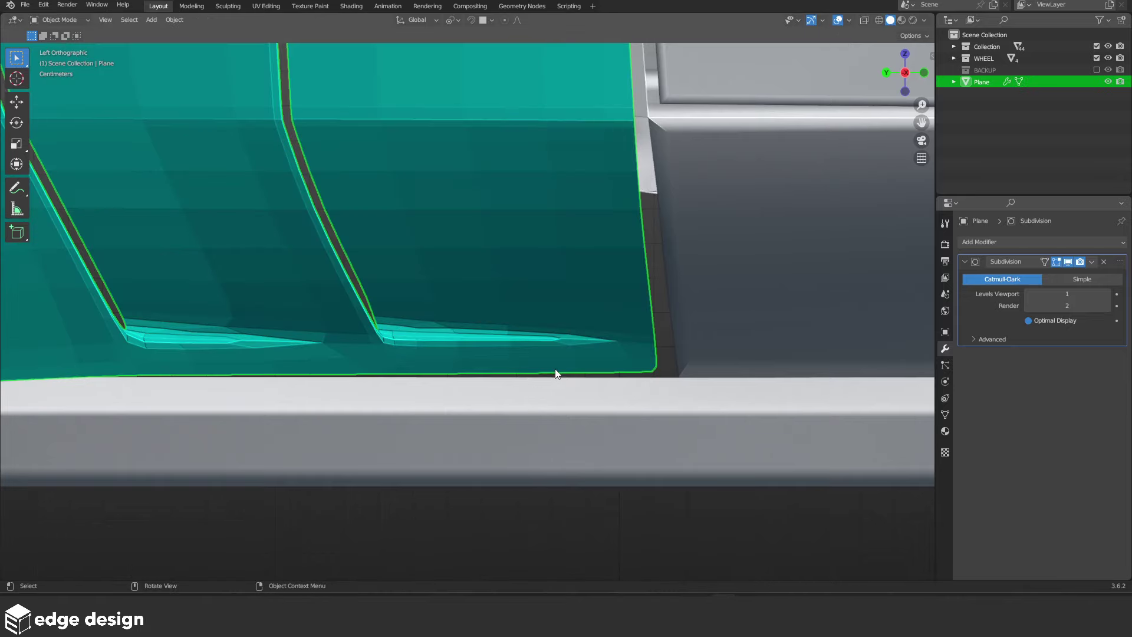
scroll(414, 354, "down", 4)
middle_click_drag(415, 354, 628, 335, "shift")
scroll(411, 288, "up", 3)
key("Tab")
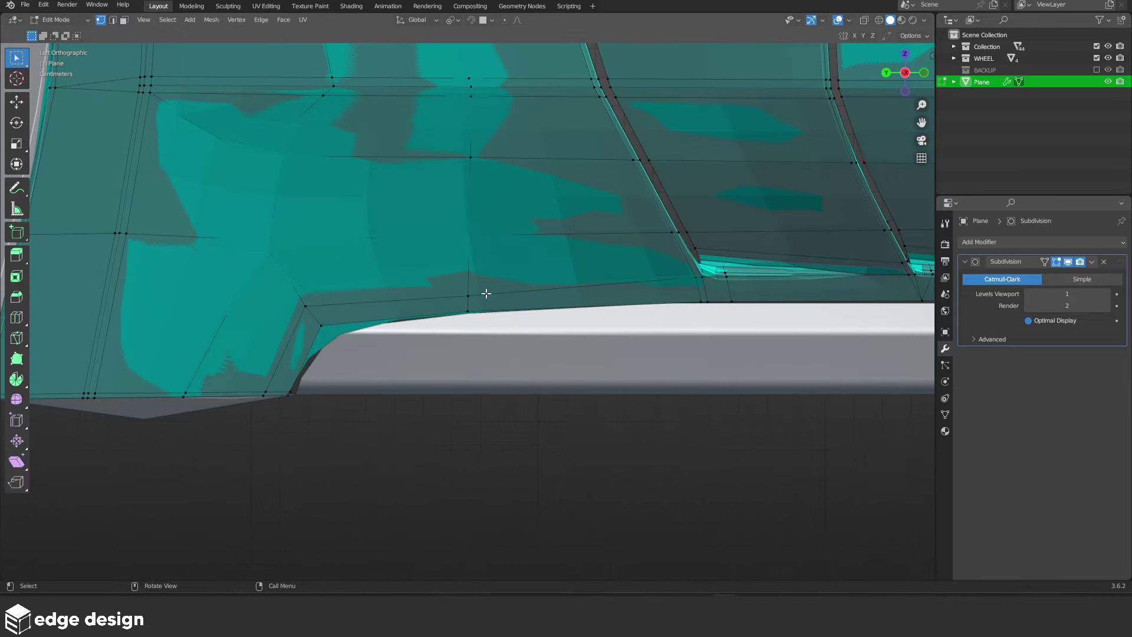
key("shift+z")
key("a")
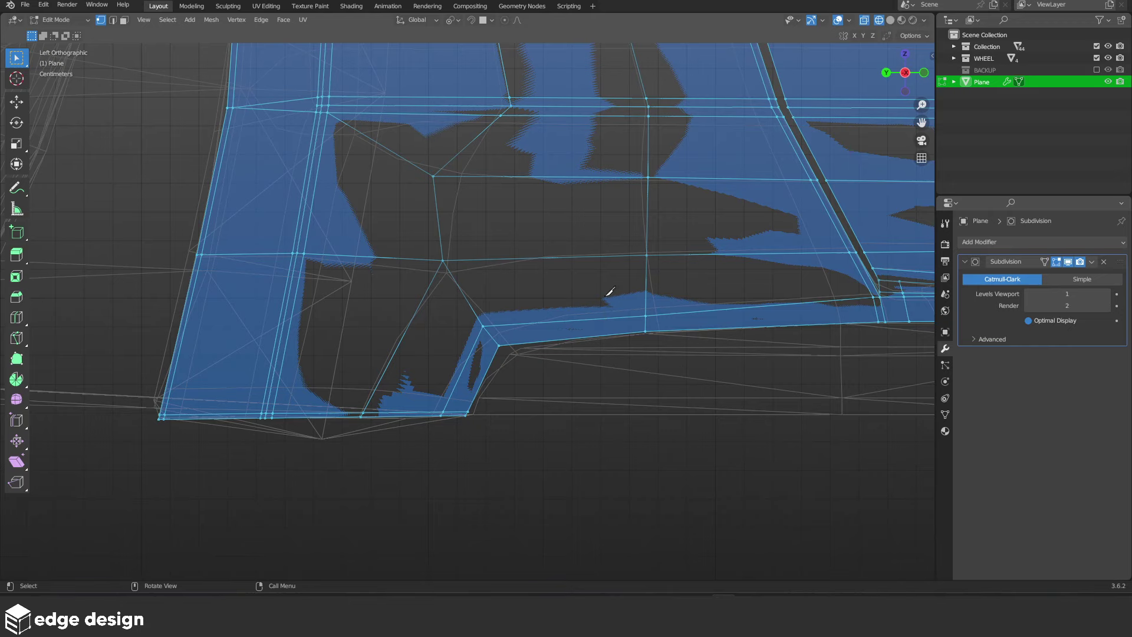
Abandon a knife cut and slide a top vertex sideways along its edge
key("k")
left_click(502, 115)
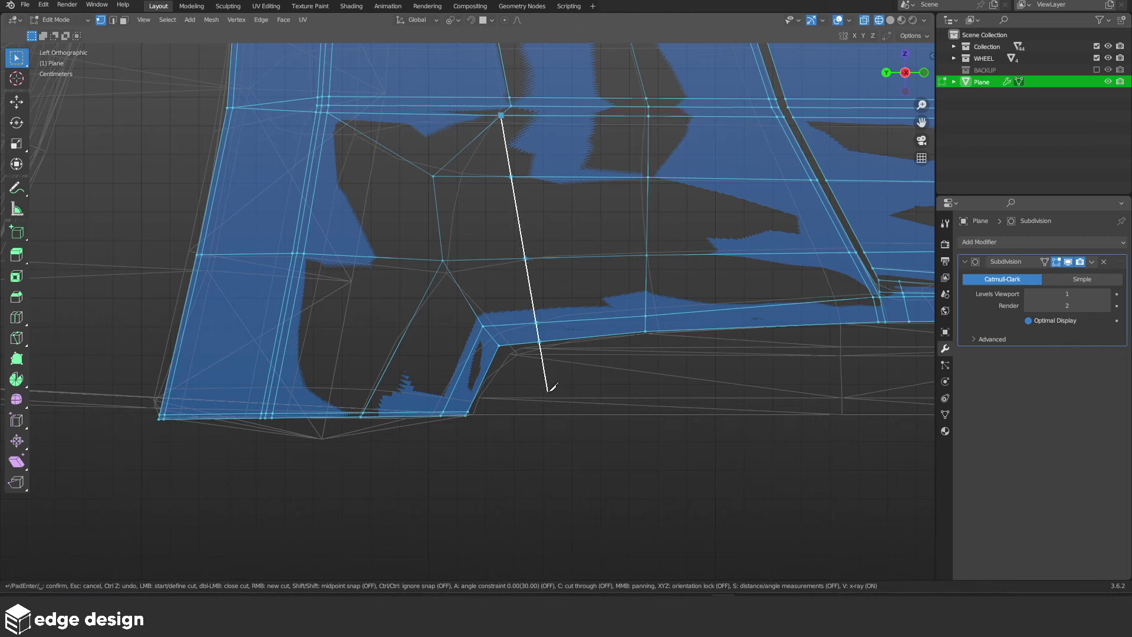
key("Escape")
key("alt+a")
left_click(519, 132)
key("shift+v")
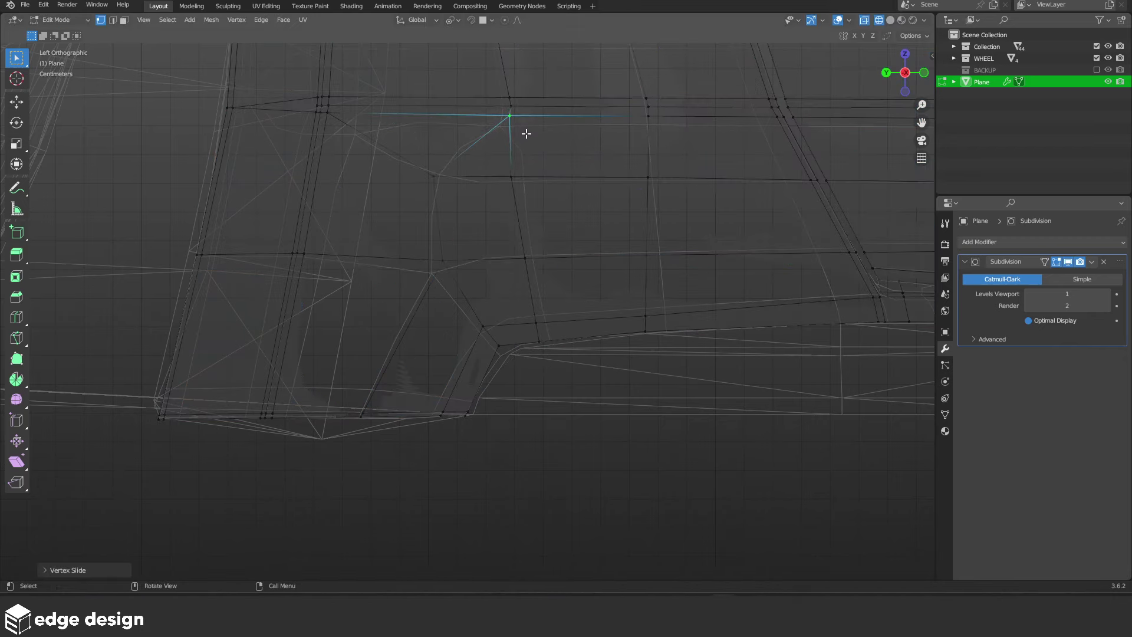
right_click_drag(511, 175, 387, 122, "ctrl+shift")
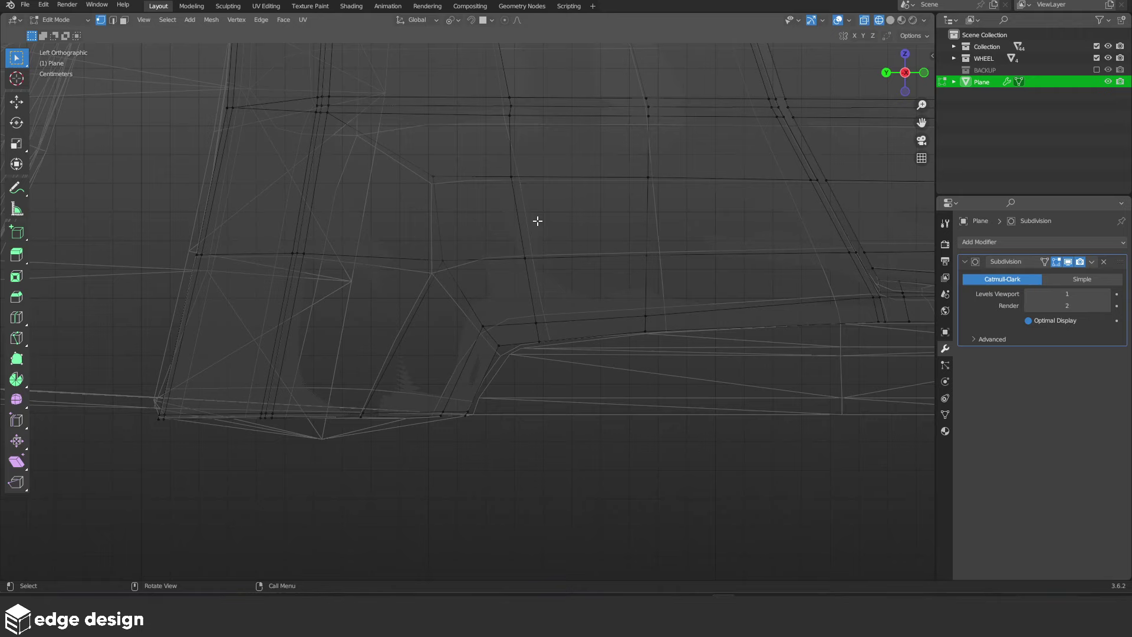
Slide the selected edge down toward the wheel-arch corner in see-through view
key("shift+z")
scroll(649, 271, "up", 1)
key("alt+z")
key("alt+z")
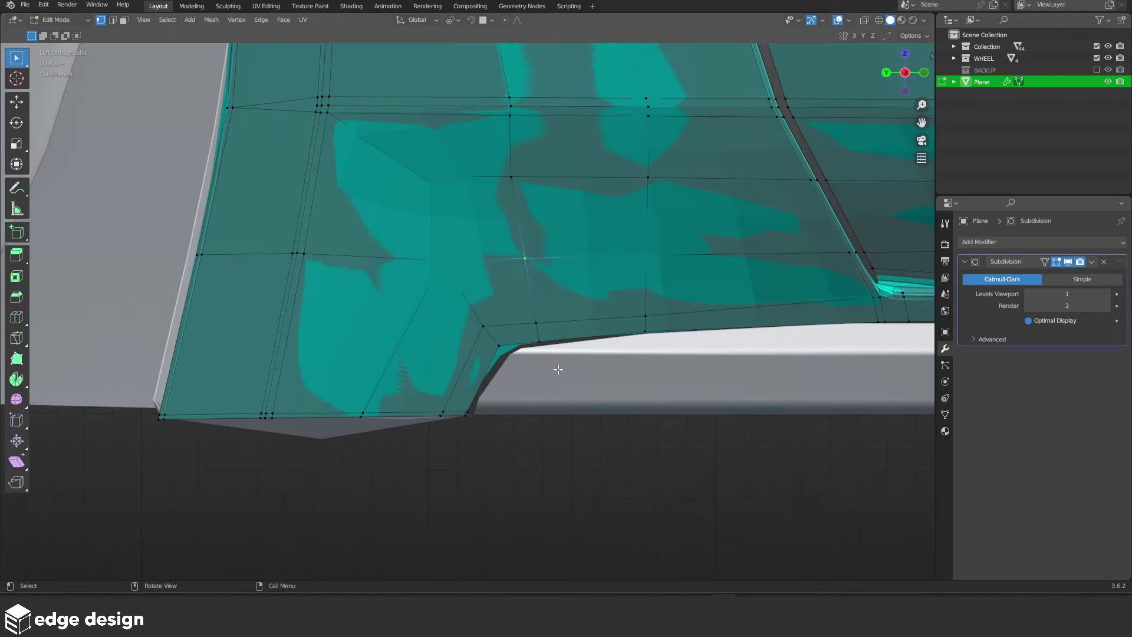
key("g")
key("g")
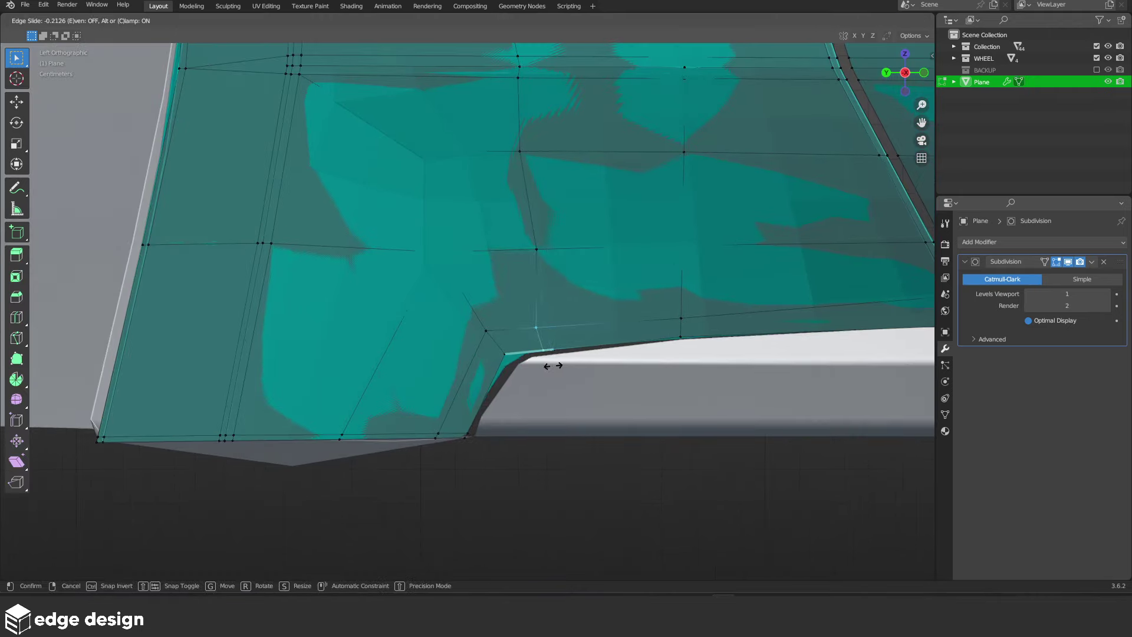
left_click(552, 365)
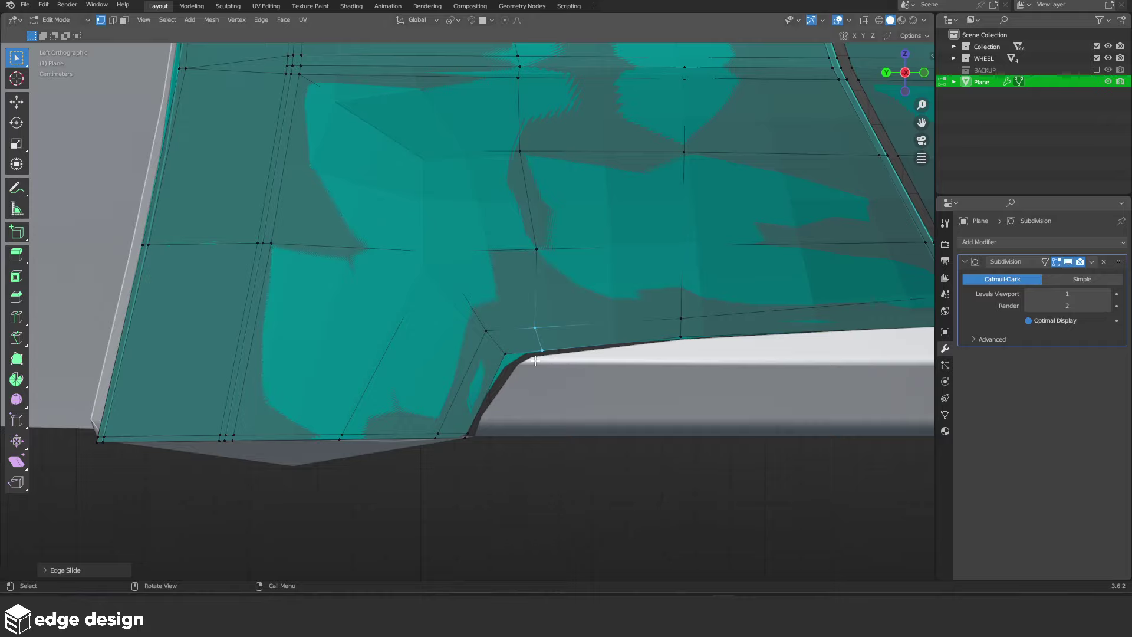
scroll(549, 339, "down", 5)
scroll(571, 346, "down", 3)
scroll(571, 345, "up", 3)
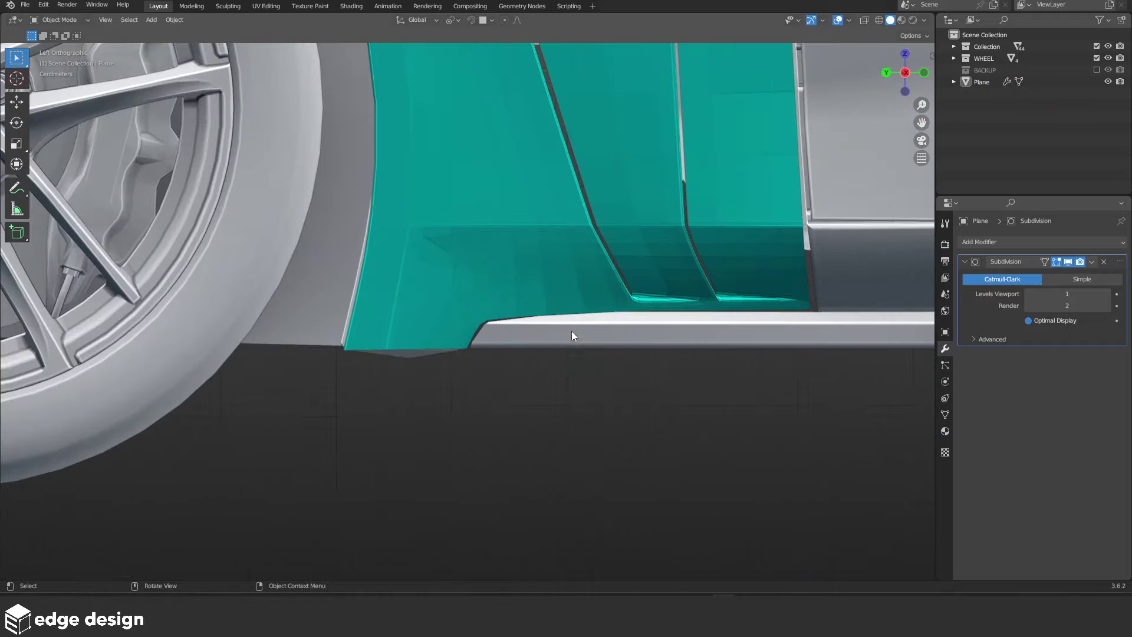
scroll(525, 279, "up", 4)
key("shift+z")
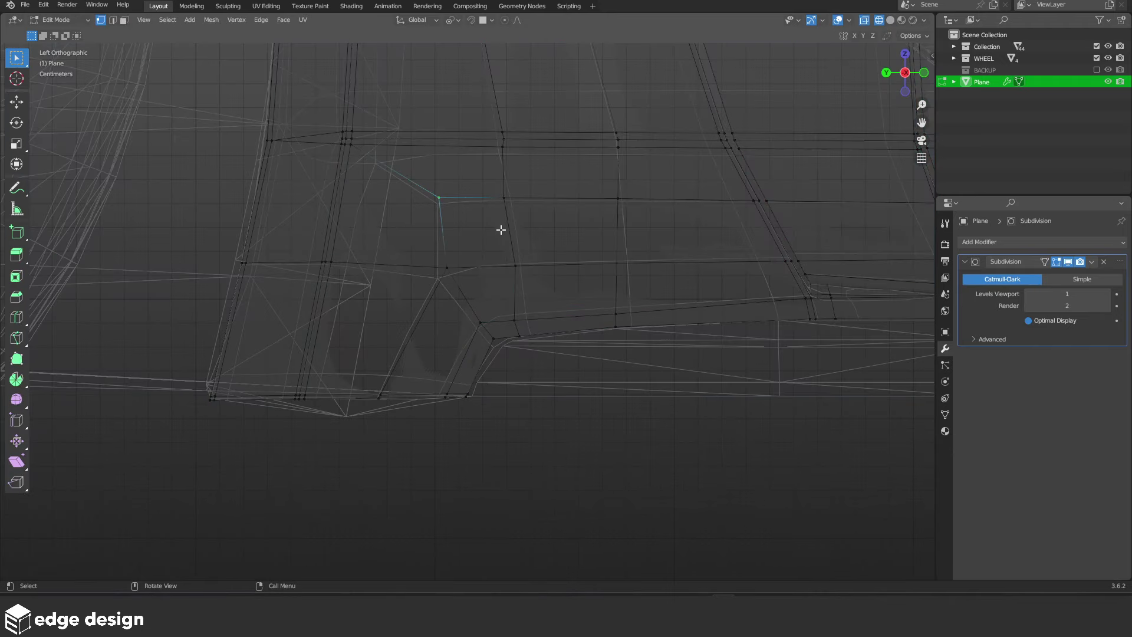
Shift the selected panel geometry along the X axis in solid view
key("Tab")
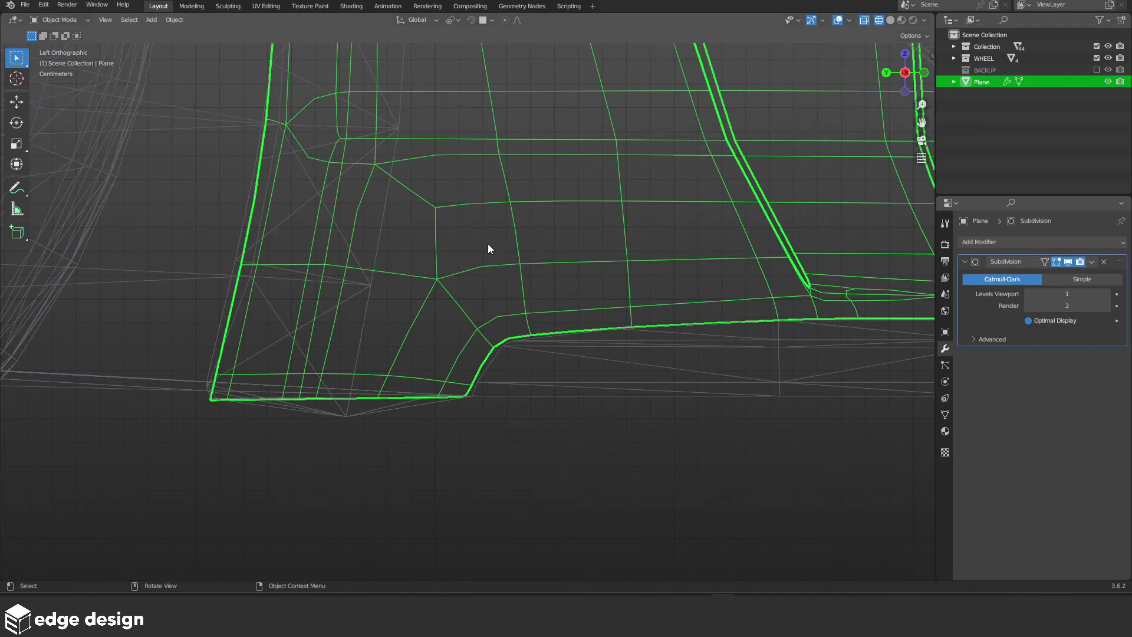
key("shift+z")
key("Tab")
mouse_move(608, 267)
middle_mouse_down()
mouse_move(529, 178)
mouse_move(568, 319)
mouse_move(582, 308)
mouse_move(544, 328)
mouse_move(460, 294)
middle_mouse_up()
key("g")
key("x")
left_click(529, 179)
key("Tab")
key("Tab")
Select the entire panel mesh and apply Shade Flat
scroll(506, 218, "up", 5)
scroll(513, 345, "down", 3)
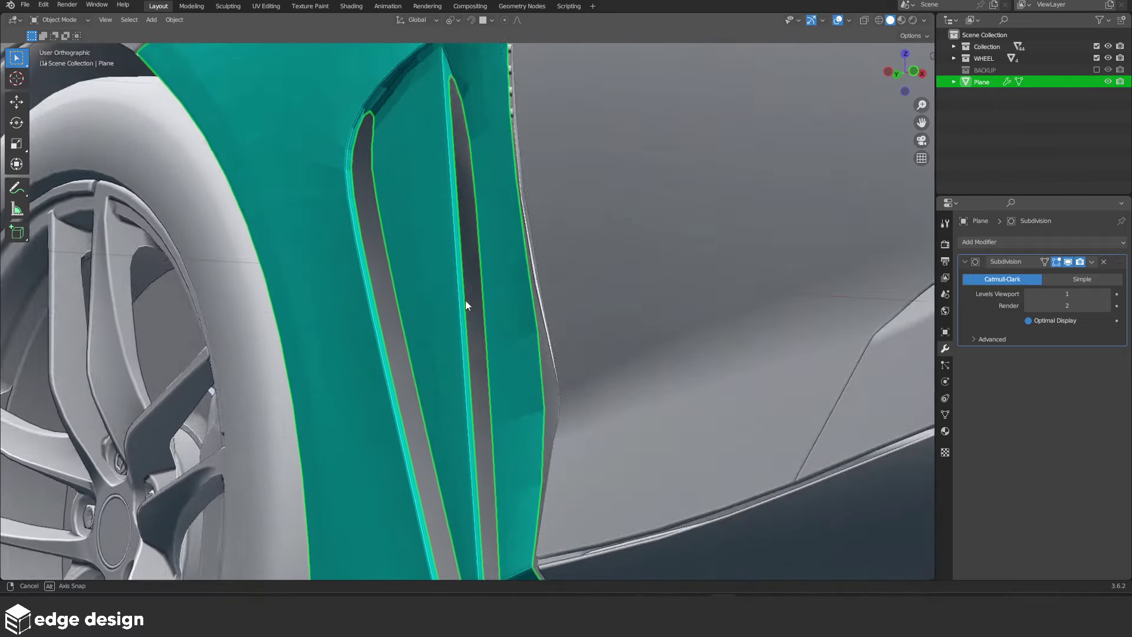
key("a")
right_click(460, 293)
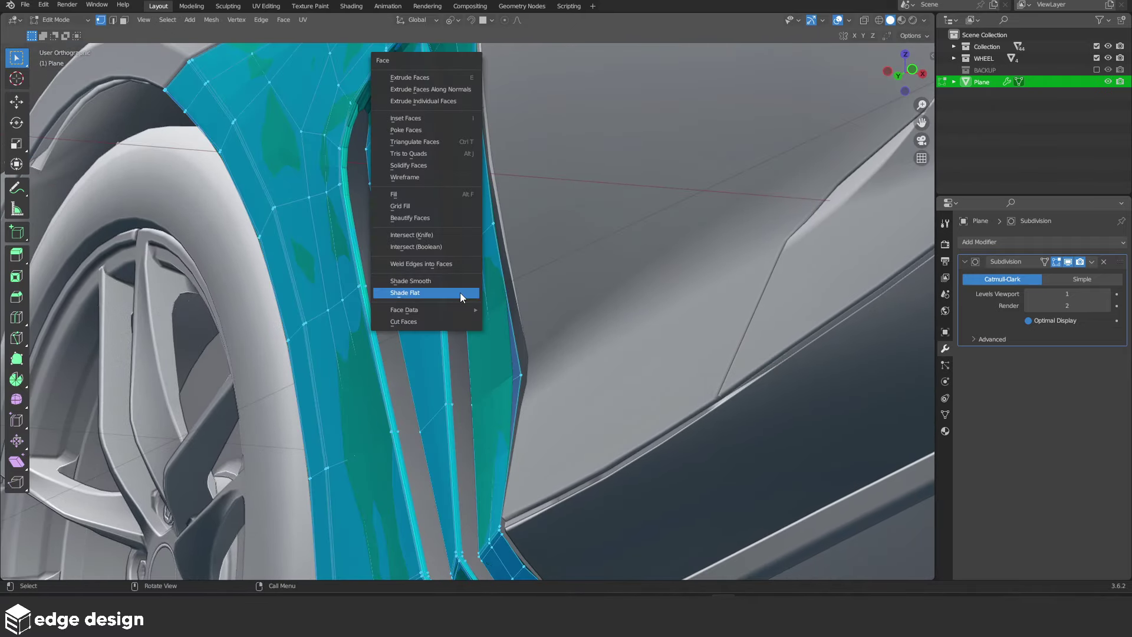
left_click(462, 281)
key("Tab")
Orbit to a steep angle, then a low side view, to inspect the fitted panel
scroll(463, 280, "down", 4)
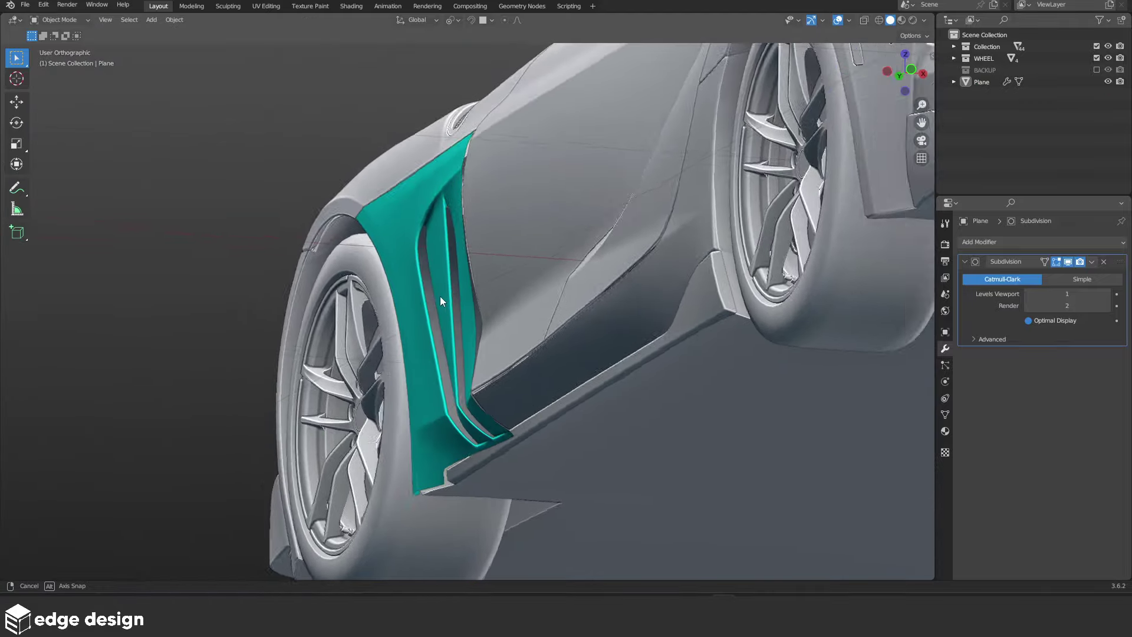
mouse_move(440, 296)
middle_mouse_down()
mouse_move(425, 269)
mouse_move(451, 219)
mouse_move(444, 236)
mouse_move(478, 252)
mouse_move(515, 229)
mouse_move(513, 244)
middle_mouse_up()
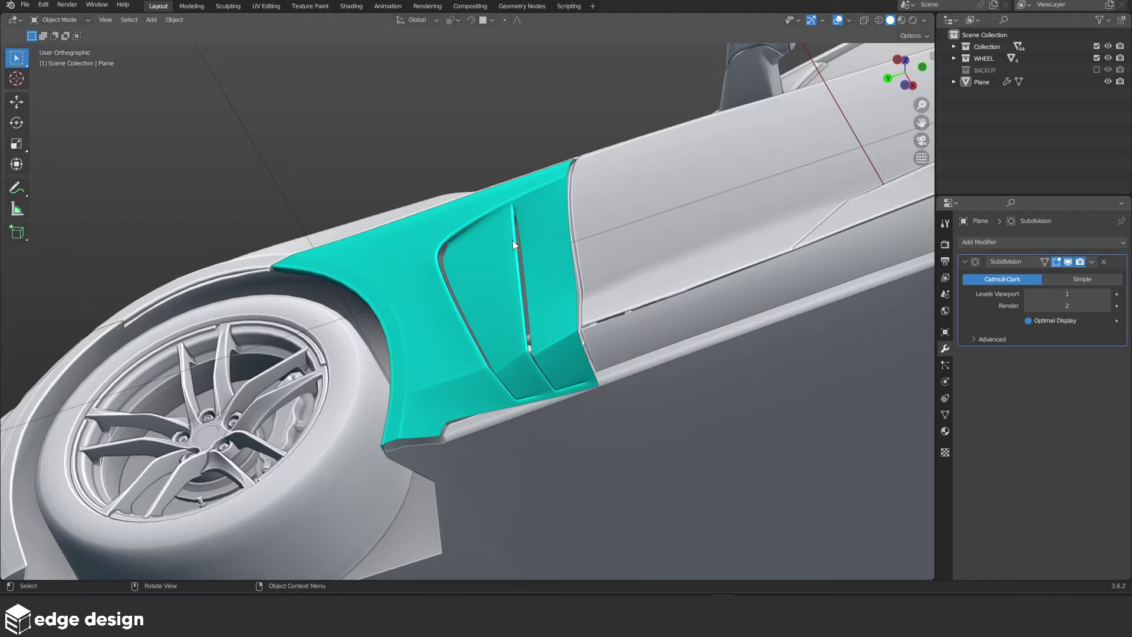
mouse_move(512, 241)
middle_mouse_down()
mouse_move(489, 378)
mouse_move(466, 388)
mouse_move(477, 302)
mouse_move(441, 314)
mouse_move(465, 309)
middle_mouse_up()
Enter Edit Mode, select a vent-fin vertex and turn off the Subdivision viewport preview
scroll(459, 346, "up", 5)
scroll(464, 310, "up", 4)
key("Tab")
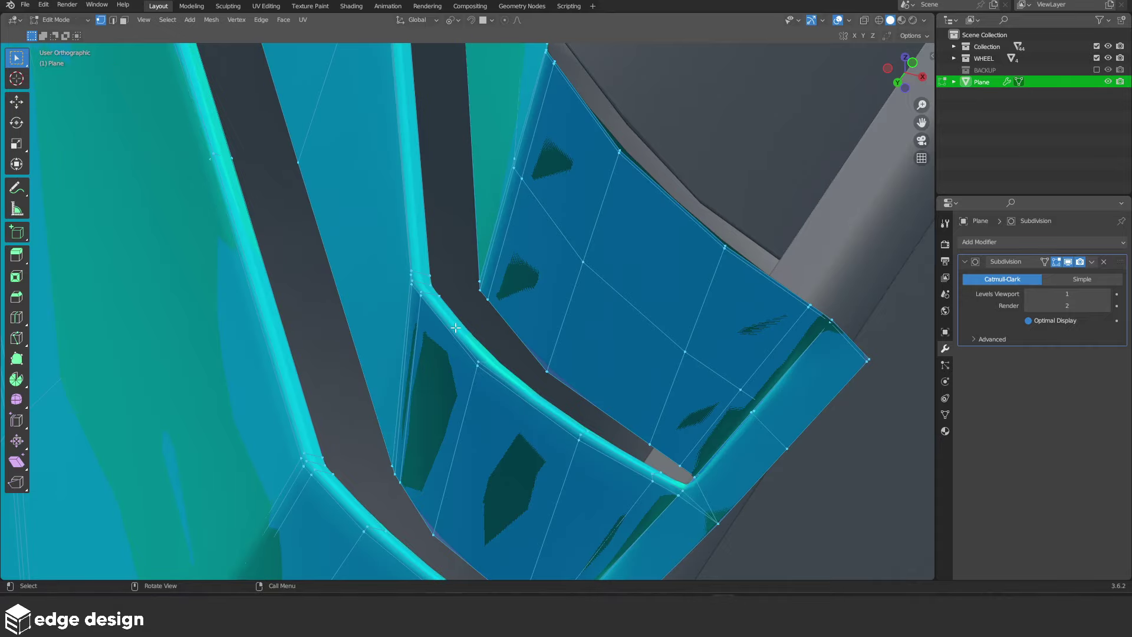
left_click(426, 272)
middle_click_drag(426, 271, 505, 217, "shift")
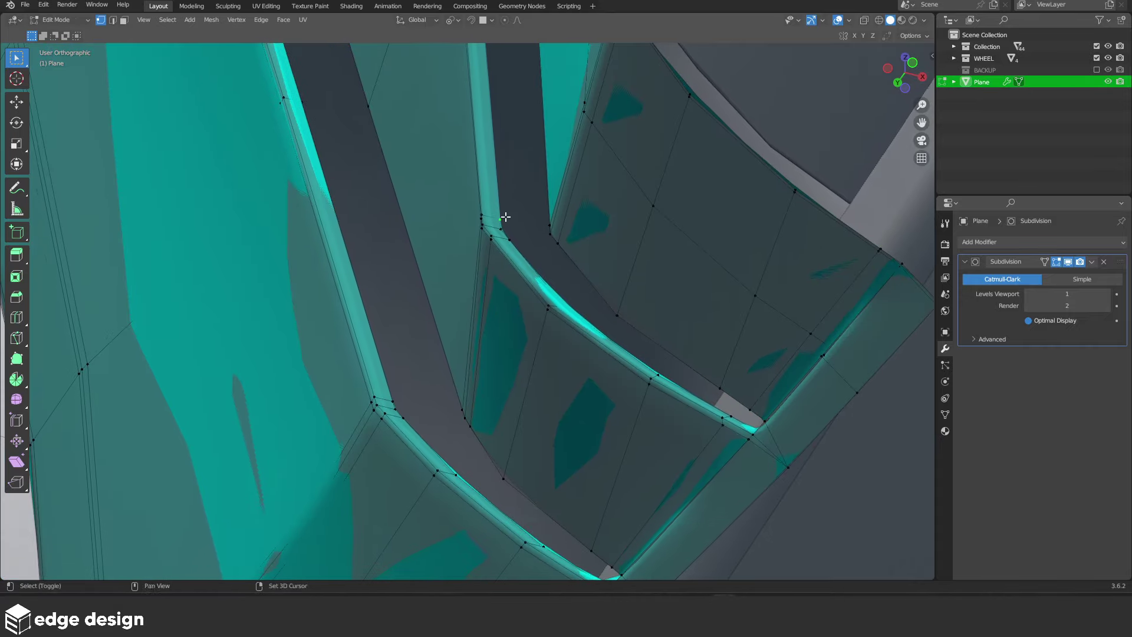
left_click(1069, 262)
Hide the junction faces and edge-slide the fin-base edge, flipped to the other side
mouse_move(599, 455)
middle_mouse_down()
mouse_move(708, 336)
mouse_move(671, 235)
middle_mouse_up()
scroll(671, 236, "up", 3)
middle_click_drag(708, 354, 572, 385, "shift")
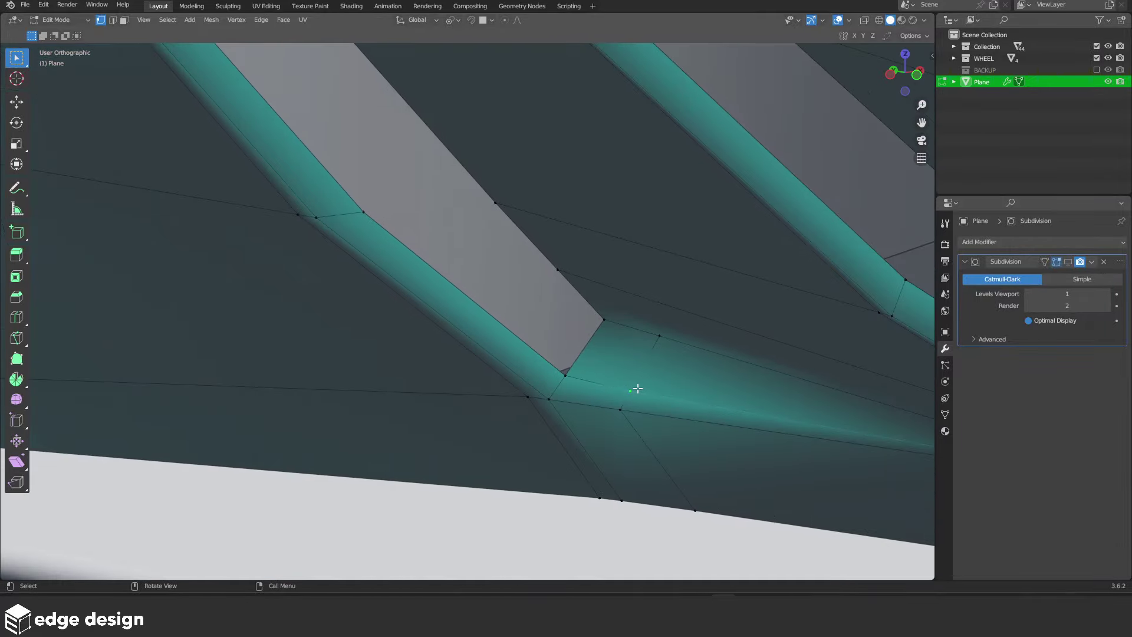
key("h")
scroll(575, 392, "up", 1)
key("g")
key("g")
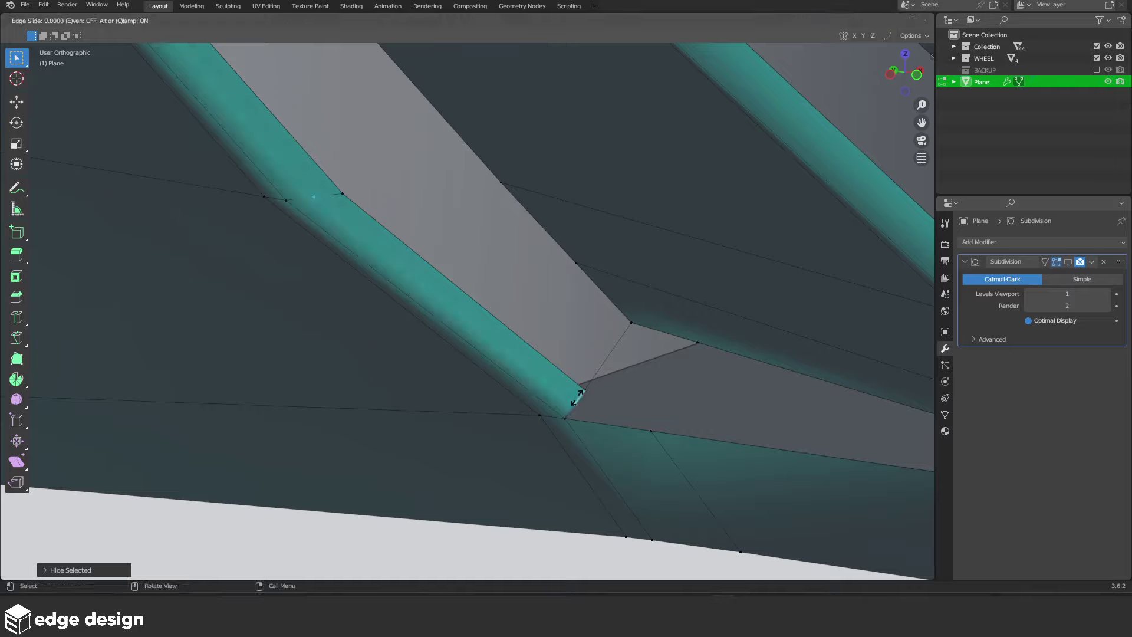
key("f")
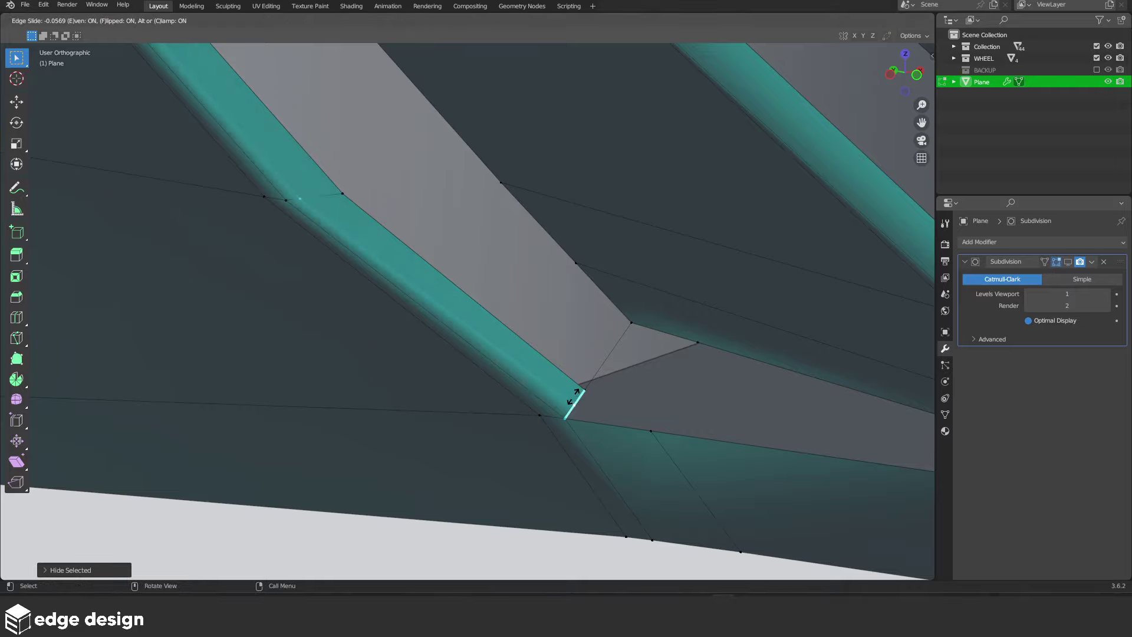
left_click(574, 396)
Orbit to the inner corner of the vent opening and start a knife cut there
scroll(406, 283, "down", 5)
scroll(406, 282, "down", 3)
scroll(406, 283, "up", 3)
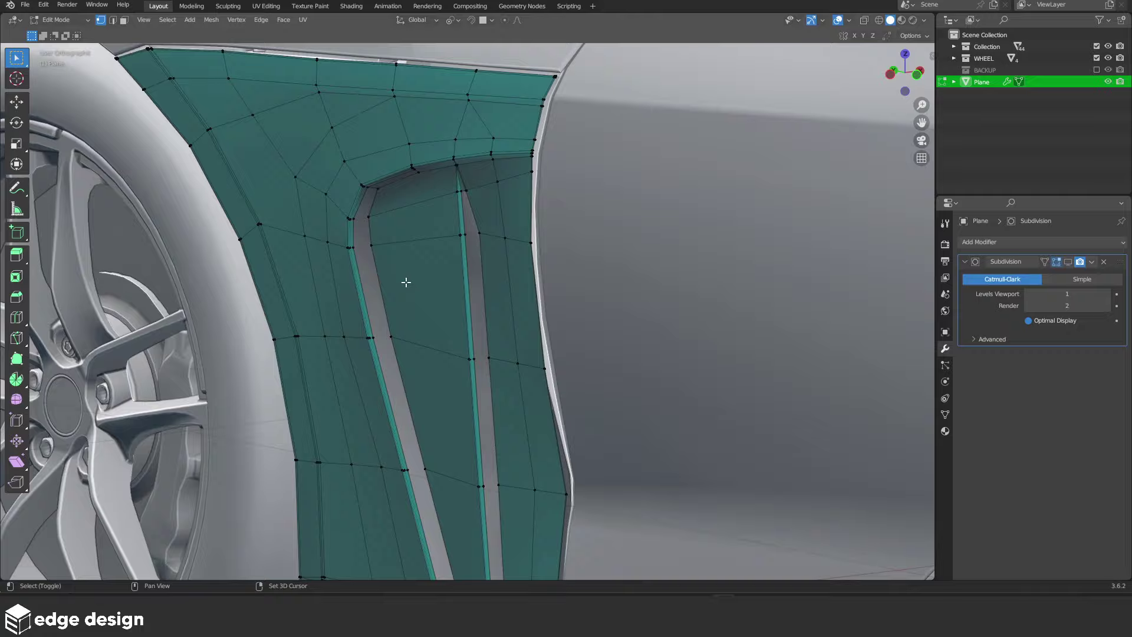
scroll(406, 283, "up", 3, "shift")
scroll(481, 382, "up", 6)
mouse_move(434, 371)
middle_mouse_down()
mouse_move(630, 361)
mouse_move(652, 331)
mouse_move(745, 313)
middle_mouse_up()
scroll(746, 313, "up", 3)
scroll(478, 399, "up", 1)
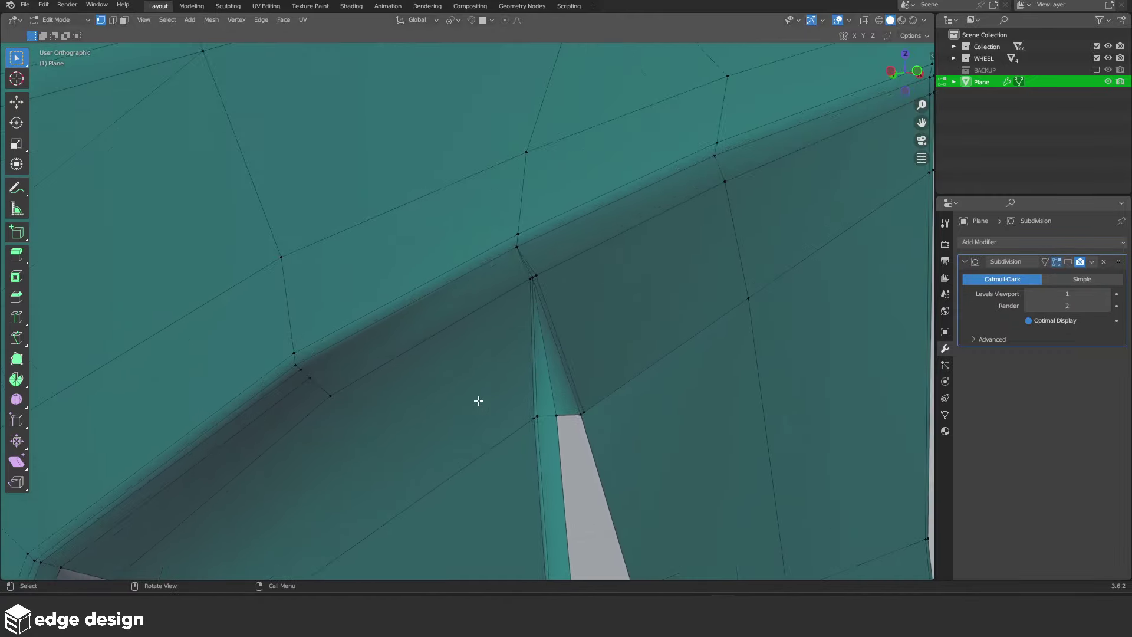
scroll(478, 400, "up", 1)
key("k")
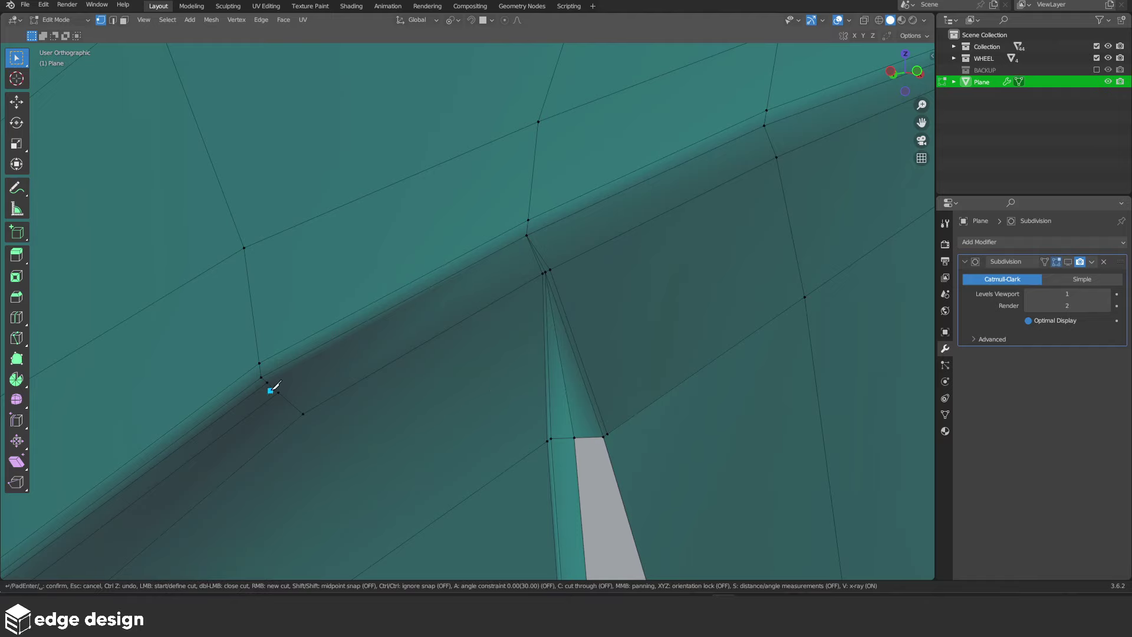
Knife-cut from the lower-left to the upper-right vertex, then merge the selected vertices at center
left_click(532, 245)
left_click(767, 134)
key("Return")
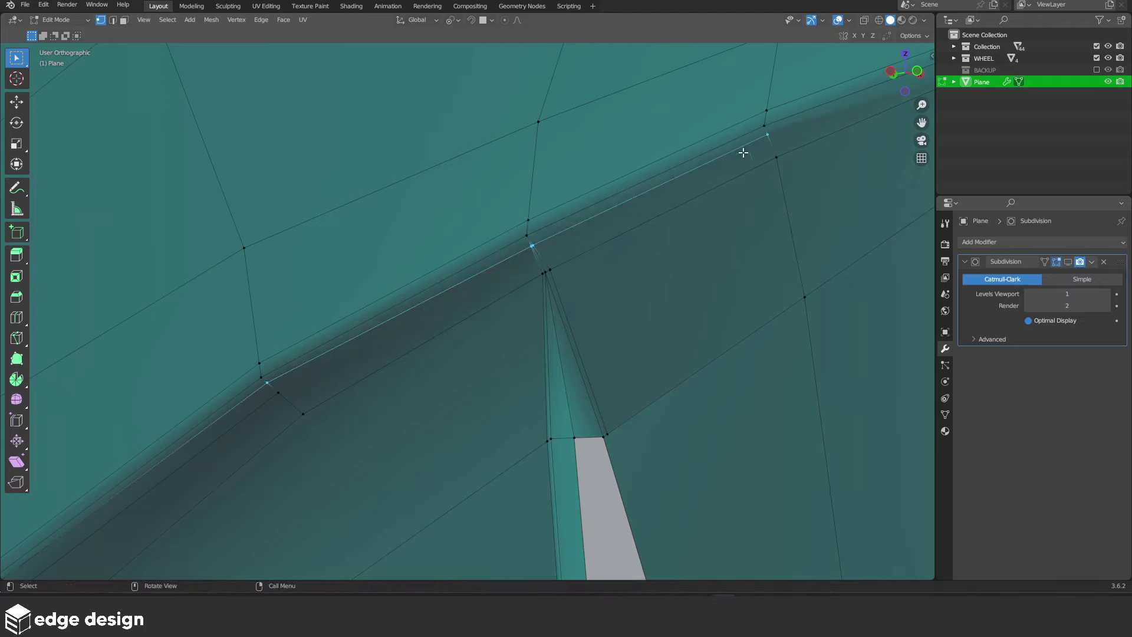
key("m")
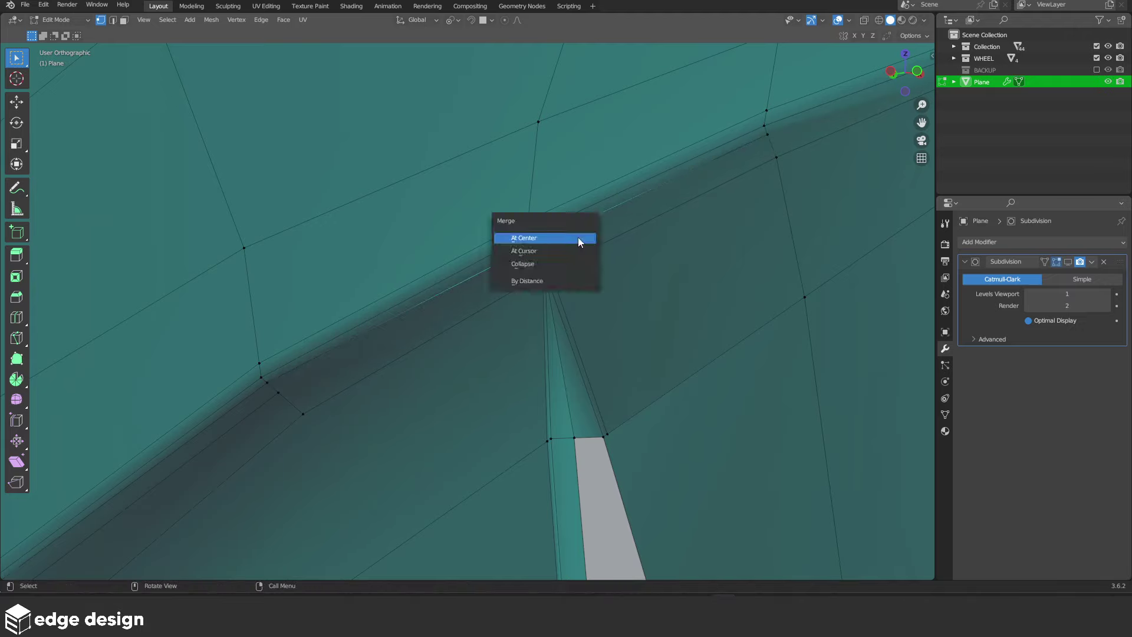
left_click(581, 251)
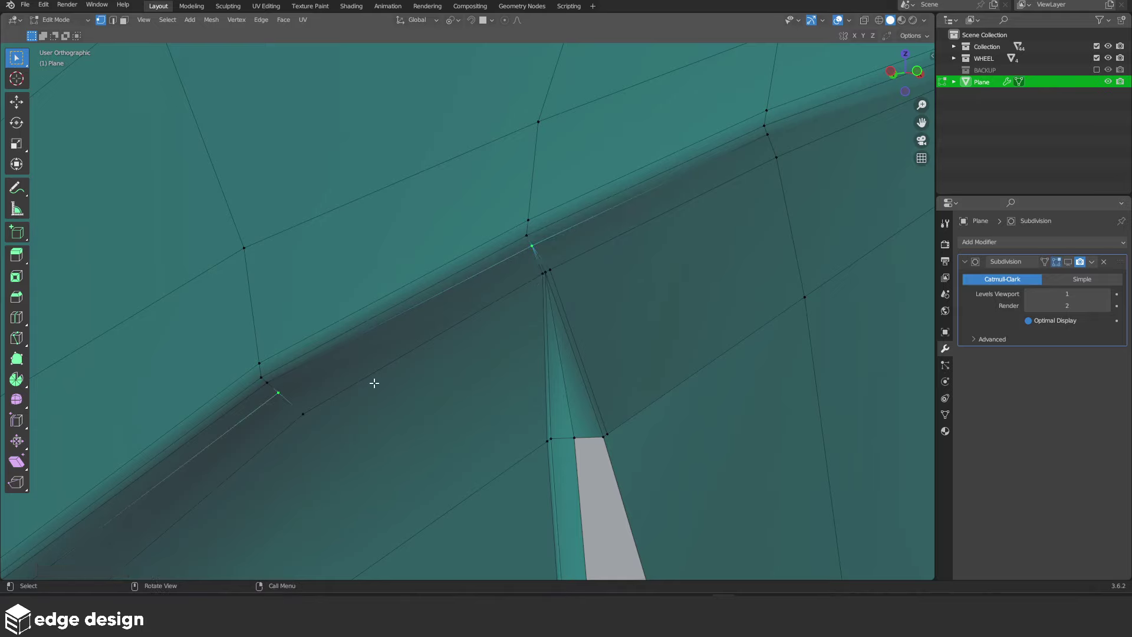
Check the smoothed fender in Object Mode, then return to Edit Mode zoomed on the vent base
middle_click_drag(374, 384, 487, 267, "shift")
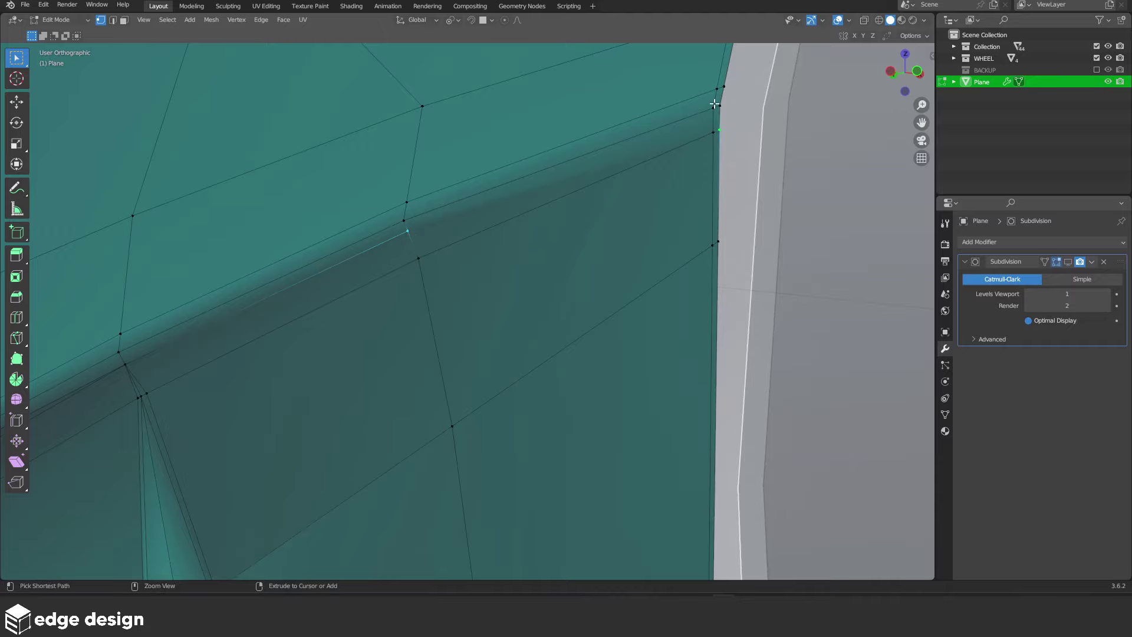
key("Tab")
scroll(707, 155, "down", 3)
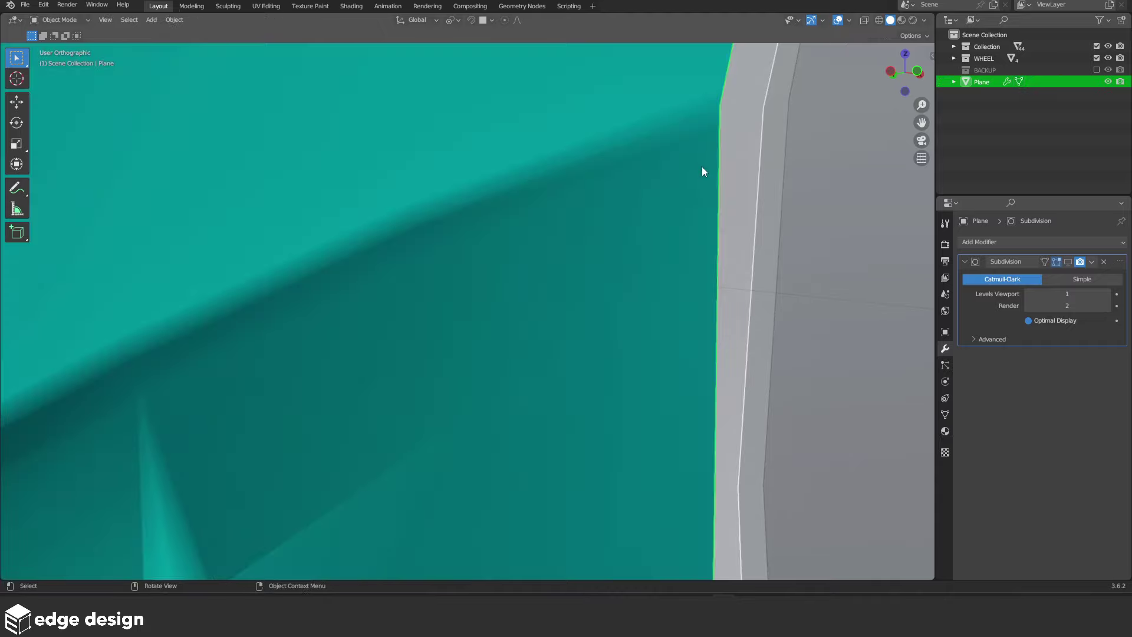
scroll(702, 166, "down", 3)
scroll(537, 293, "down", 3)
scroll(446, 345, "down", 2)
scroll(490, 307, "up", 3)
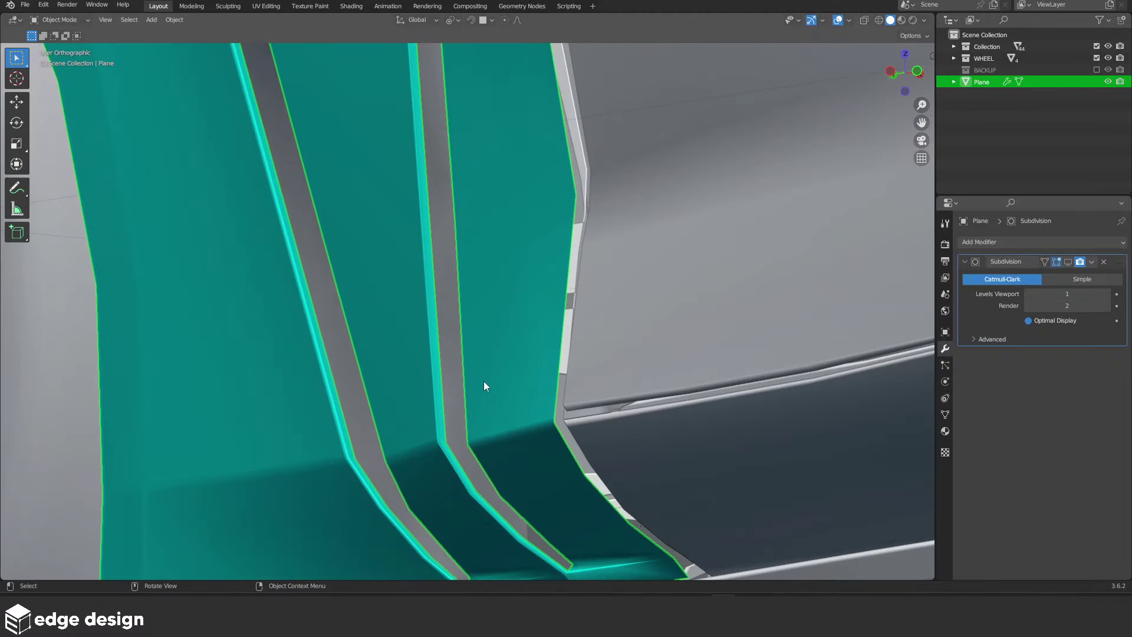
key("Tab")
scroll(455, 177, "up", 2)
scroll(568, 367, "up", 3)
scroll(604, 428, "up", 2)
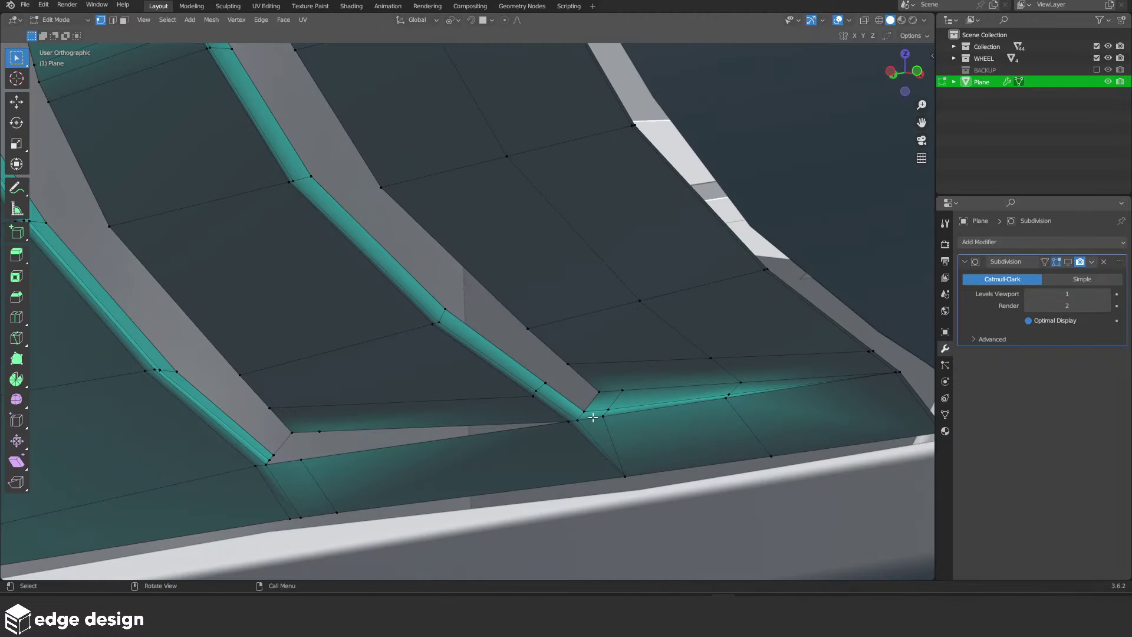
Hide the selected faces, add an edge loop across the teal vent strip, then unhide everything
key("h")
scroll(609, 417, "up", 2)
scroll(463, 286, "up", 2)
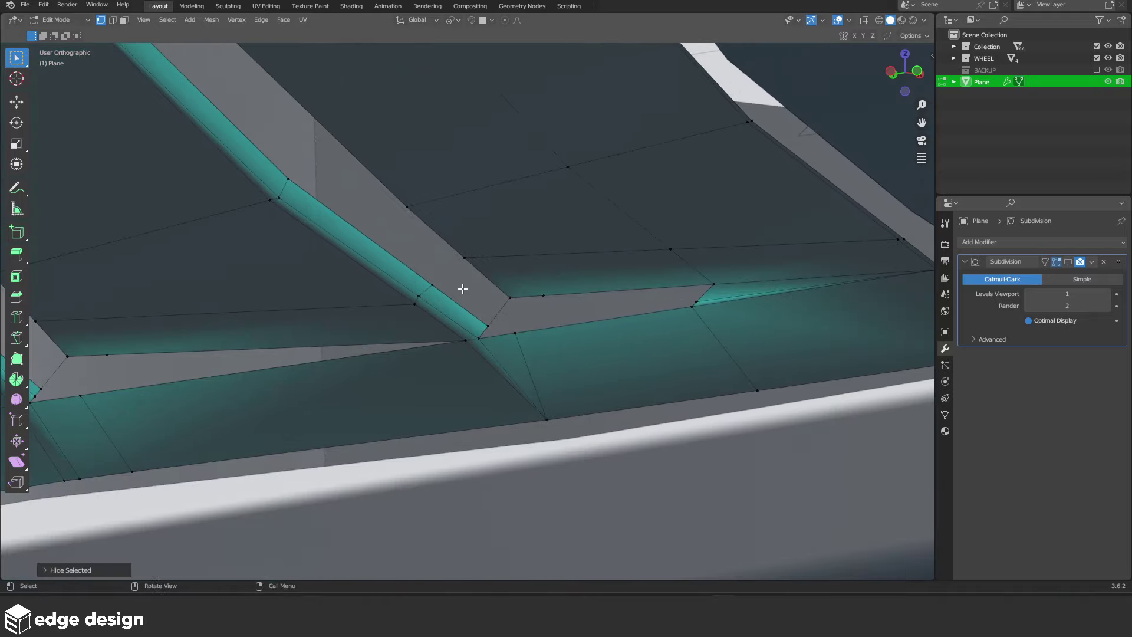
scroll(379, 277, "up", 2)
key("ctrl+r")
left_click(369, 273)
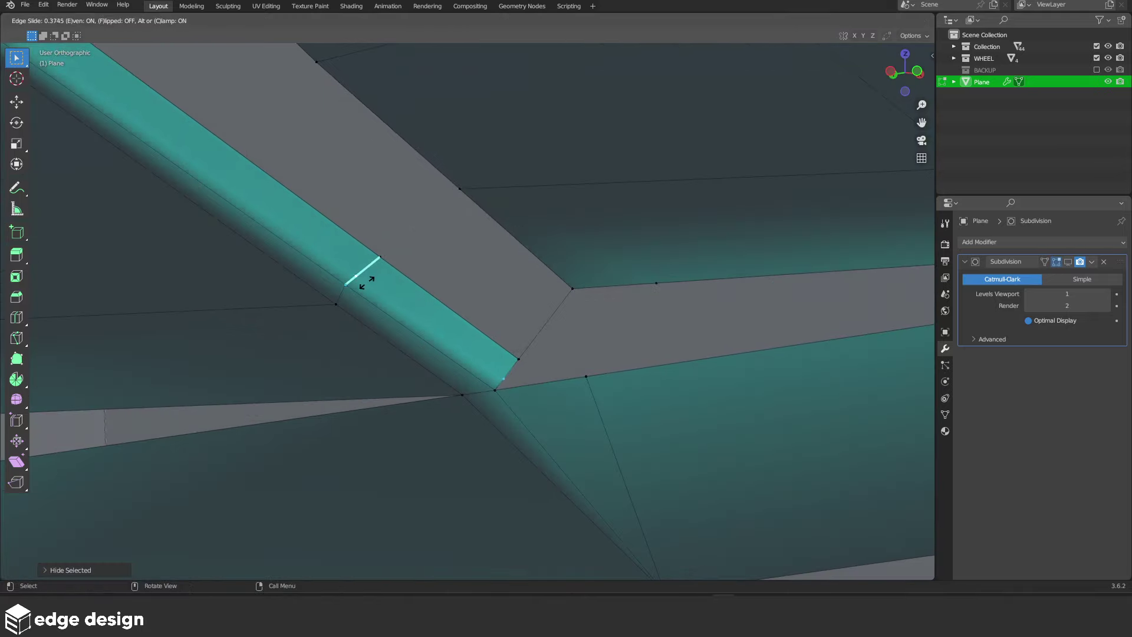
left_click(366, 283)
key("alt+h")
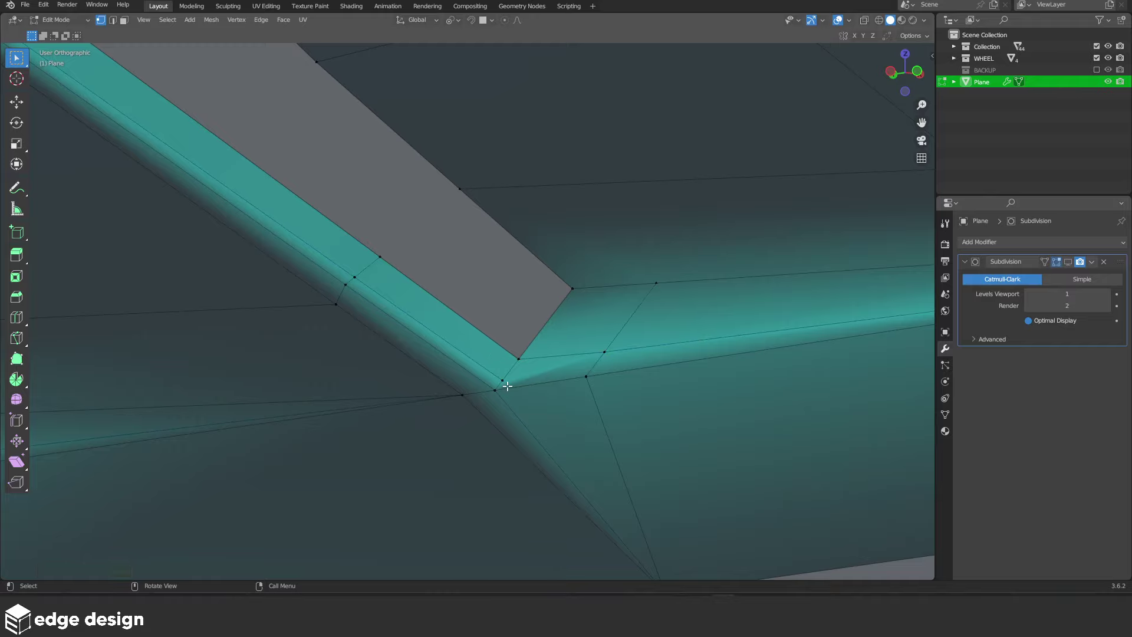
Confirm the cuts at the strip corner and briefly check the result in Object Mode
scroll(507, 386, "down", 4)
scroll(425, 299, "up", 3)
scroll(367, 313, "up", 2)
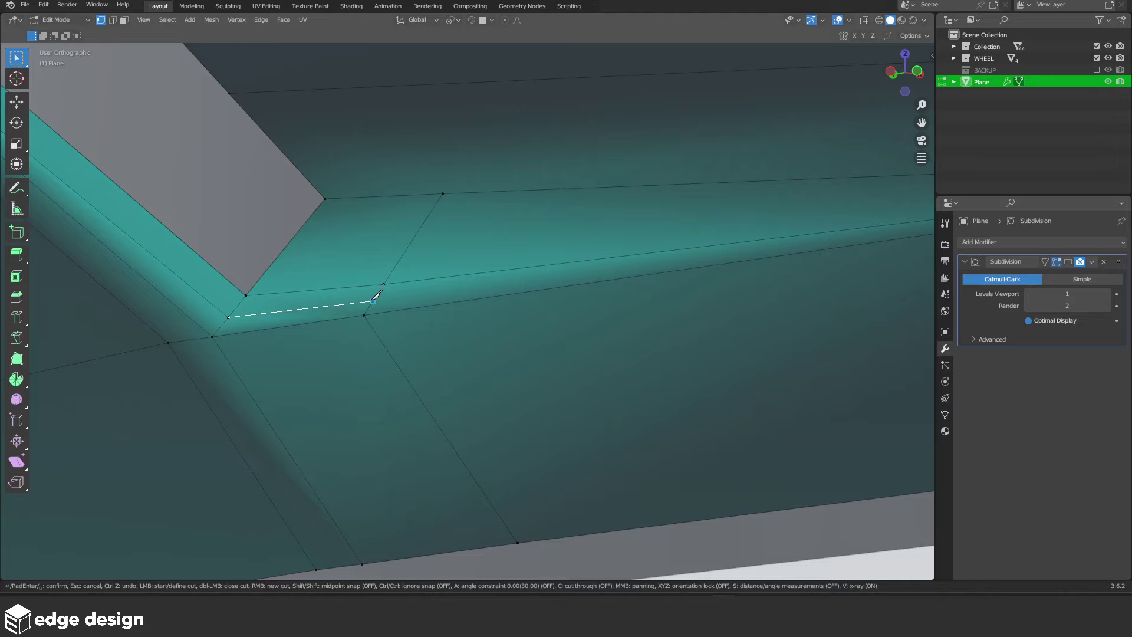
key("Return")
scroll(642, 298, "down", 3)
scroll(458, 336, "up", 2)
scroll(448, 349, "up", 1)
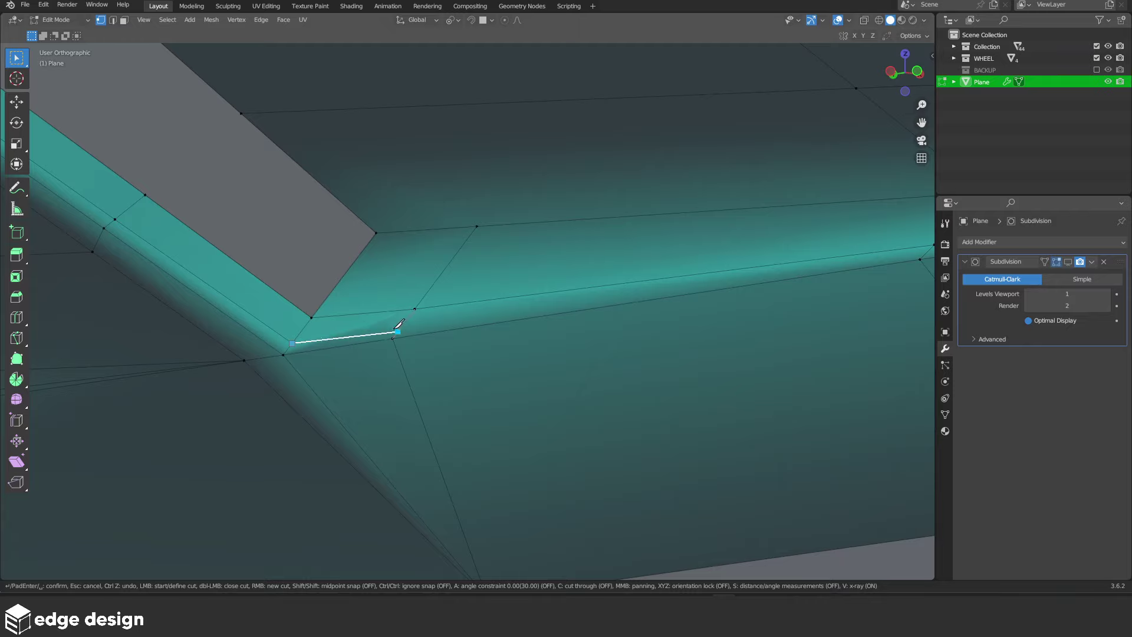
key("Return")
key("Tab")
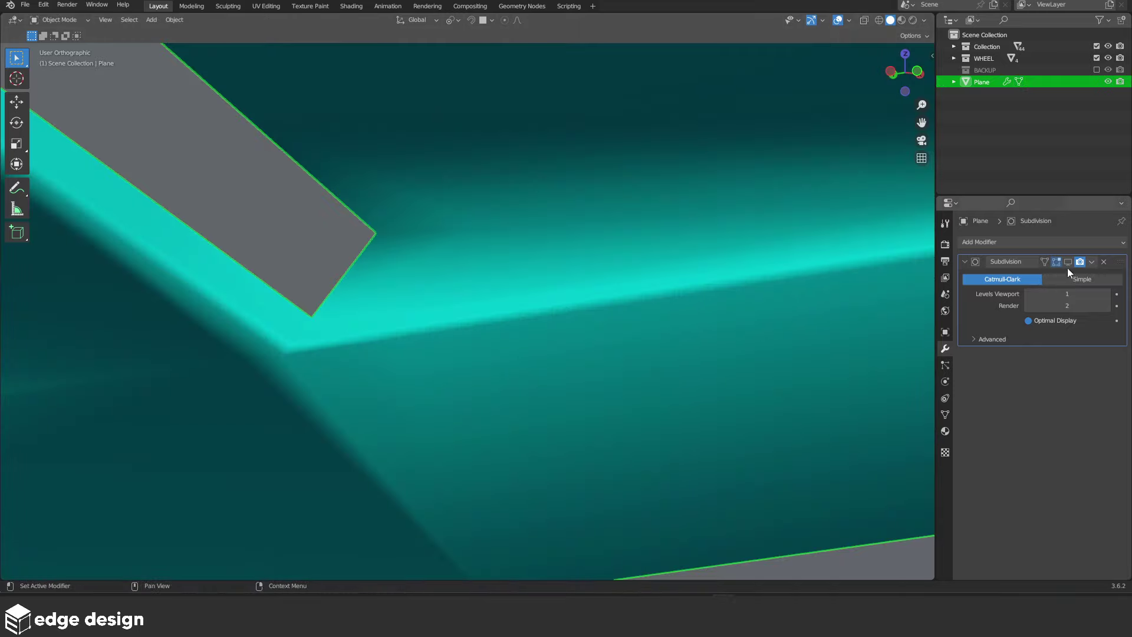
key("Tab")
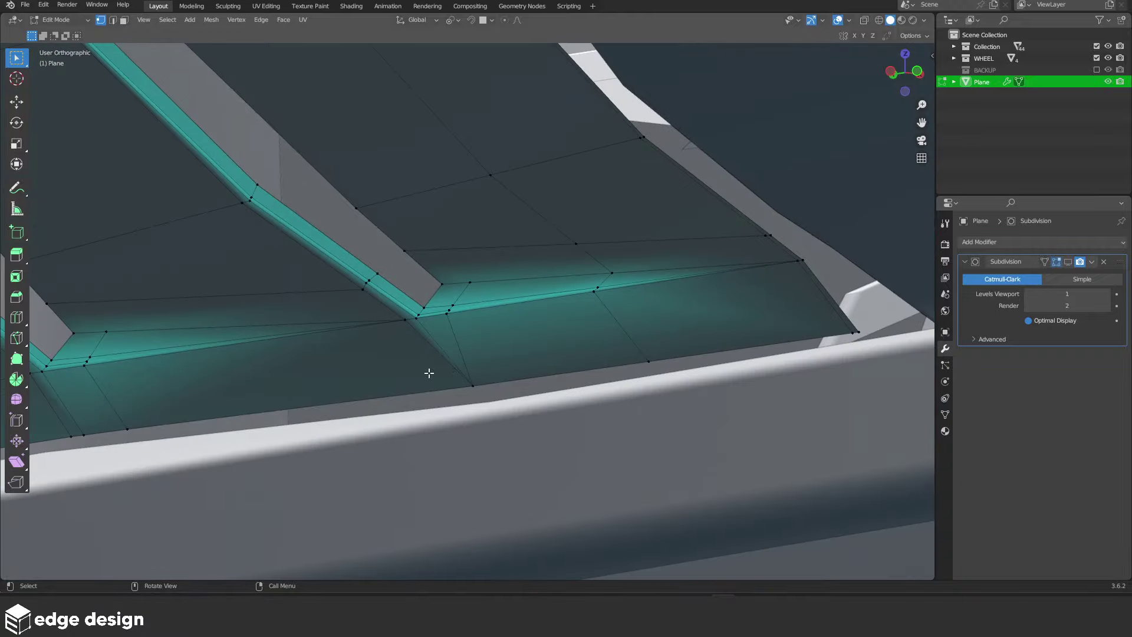
scroll(575, 361, "up", 3)
Knife two new cuts across the vent base, the second starting at the strip corner vertex
key("k")
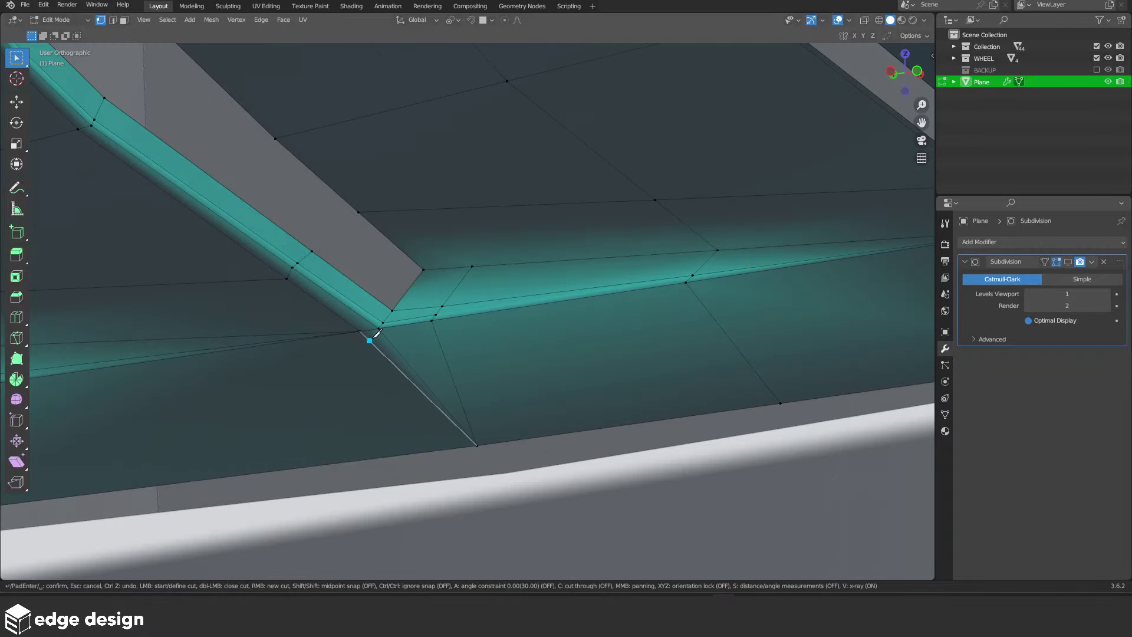
middle_click_drag(701, 284, 283, 338, "shift")
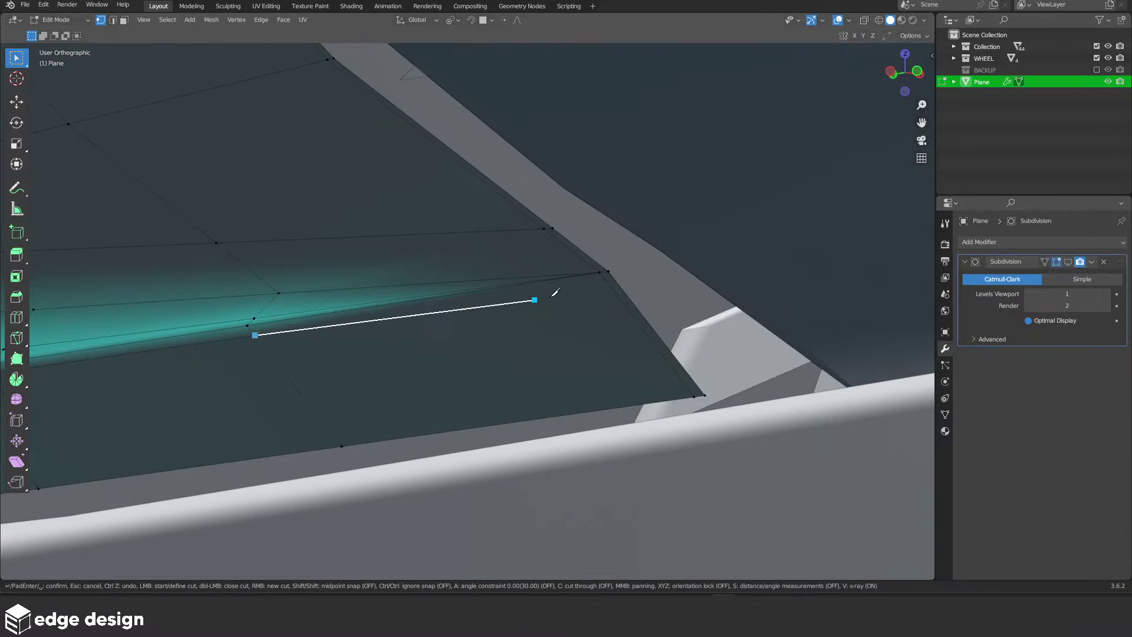
key("Return")
middle_click_drag(659, 272, 701, 250, "shift")
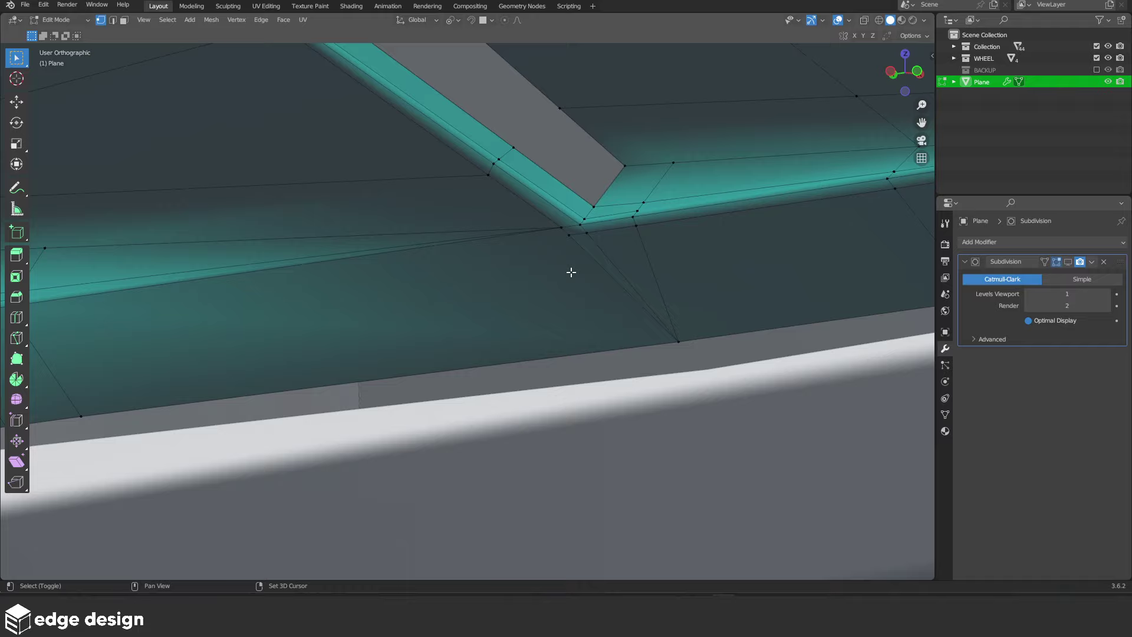
key("k")
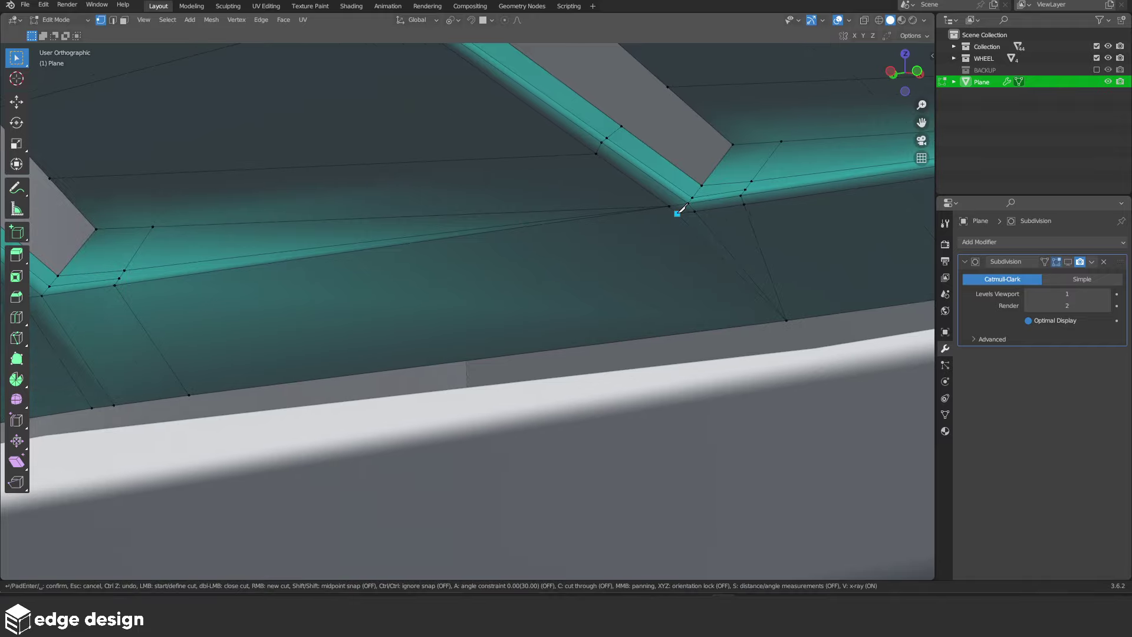
left_click(678, 213)
middle_click_drag(95, 303, 534, 256, "shift")
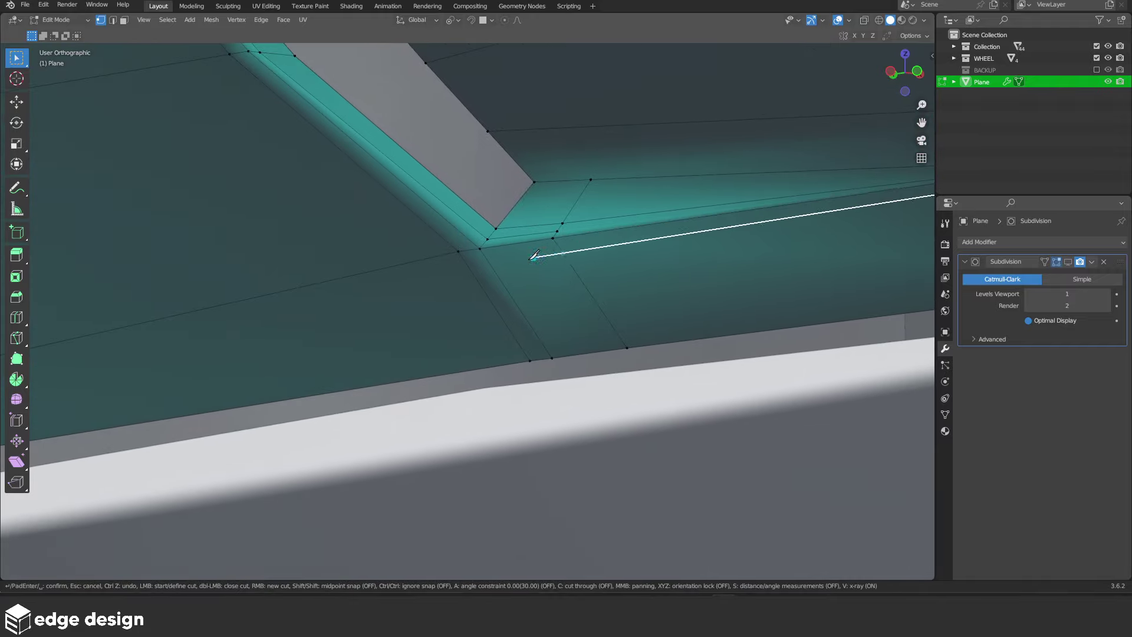
left_click(465, 259)
key("Return")
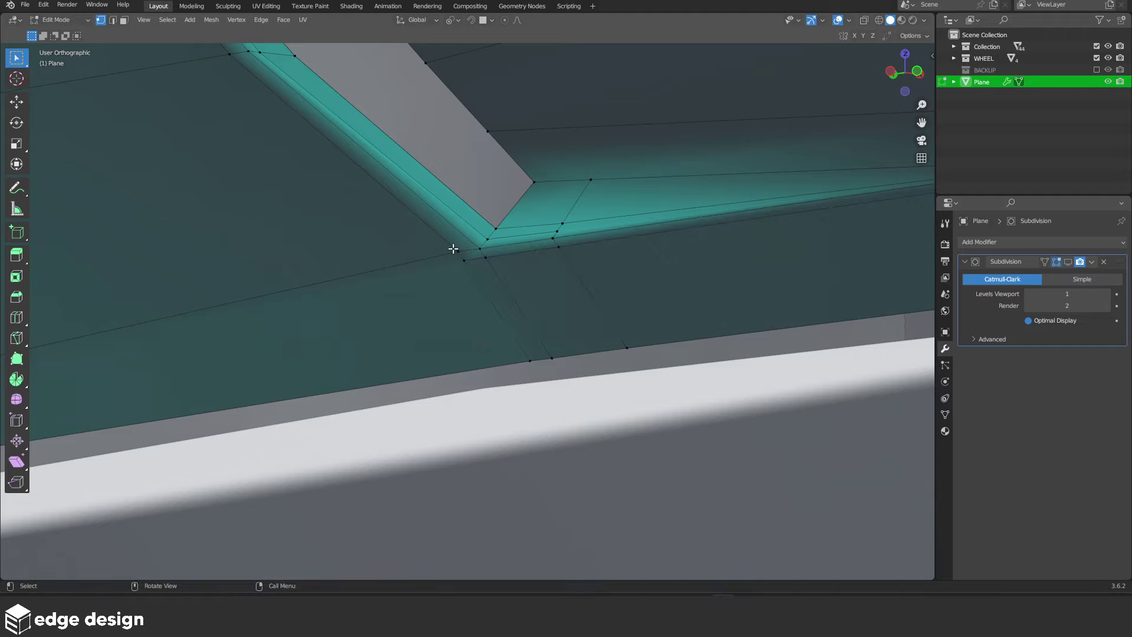
Merge the corner vertices At Last, then merge the two bottom-edge vertices into one
key("m")
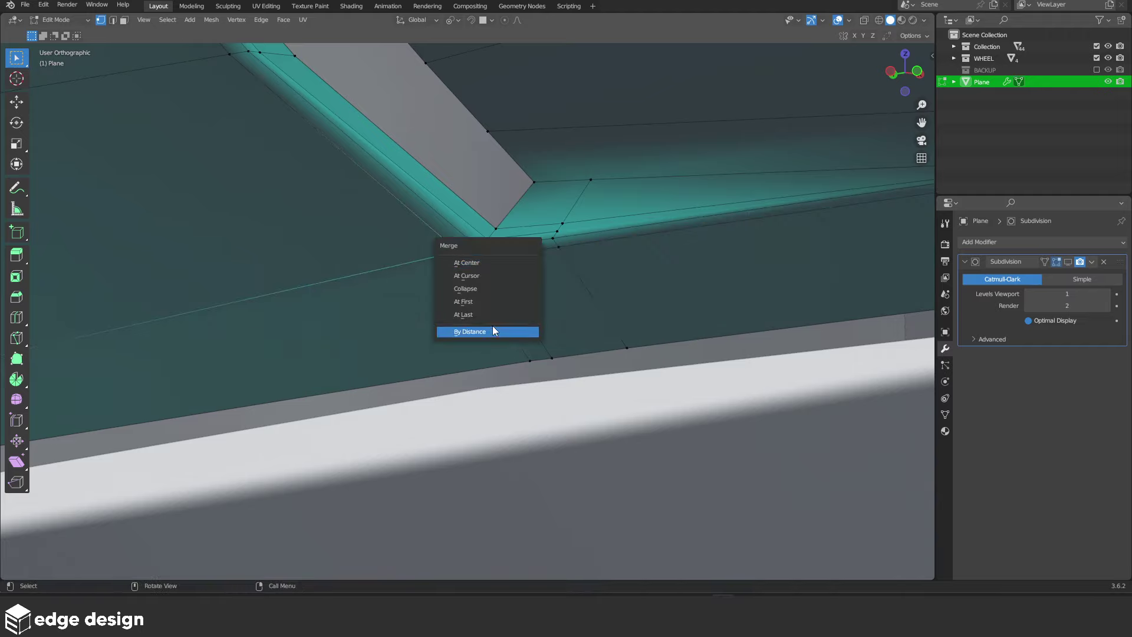
left_click(496, 315)
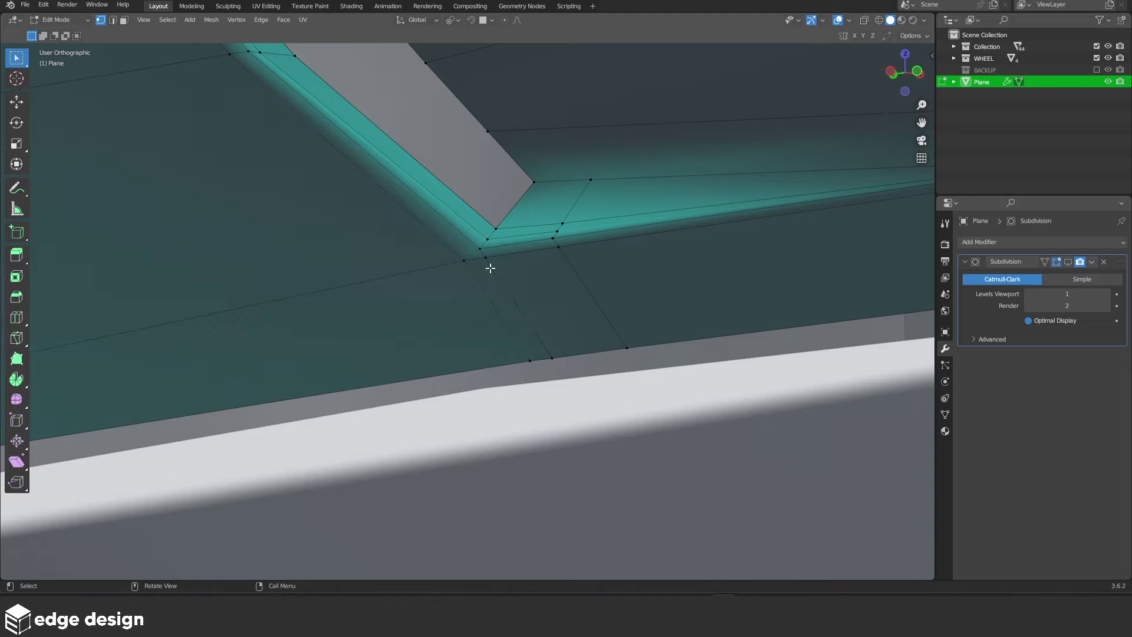
key("m")
left_click(523, 267)
left_click(531, 360)
left_click(552, 358, "shift")
middle_click_drag(674, 328, 535, 279)
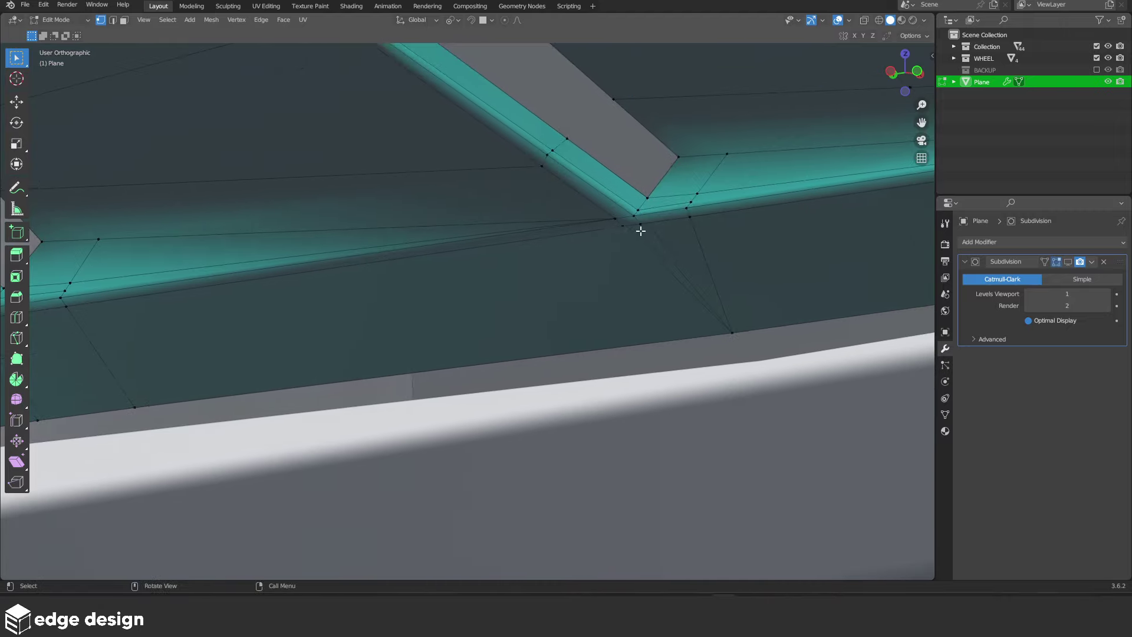
key("m")
left_click(684, 235)
key("Tab")
Re-enable the Subdivision viewport preview, deselect, and orbit to inspect the smoothed vents from the side
left_click(1068, 262)
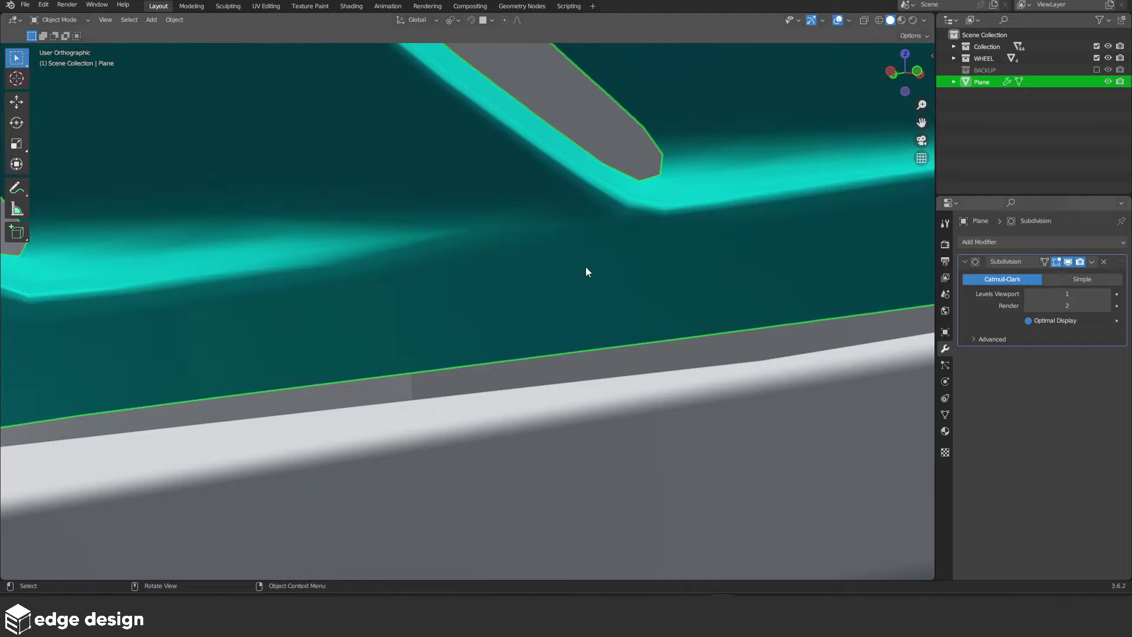
scroll(586, 267, "down", 5)
scroll(507, 272, "down", 3)
left_click(459, 293)
scroll(459, 293, "down", 4)
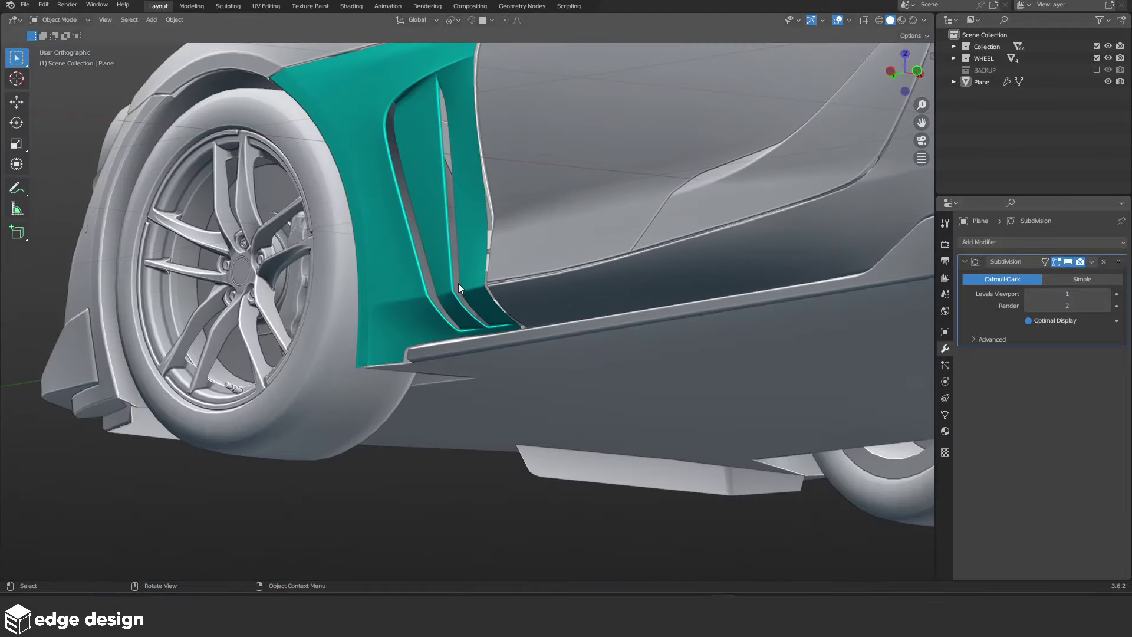
middle_click_drag(458, 283, 482, 316)
scroll(482, 316, "up", 5)
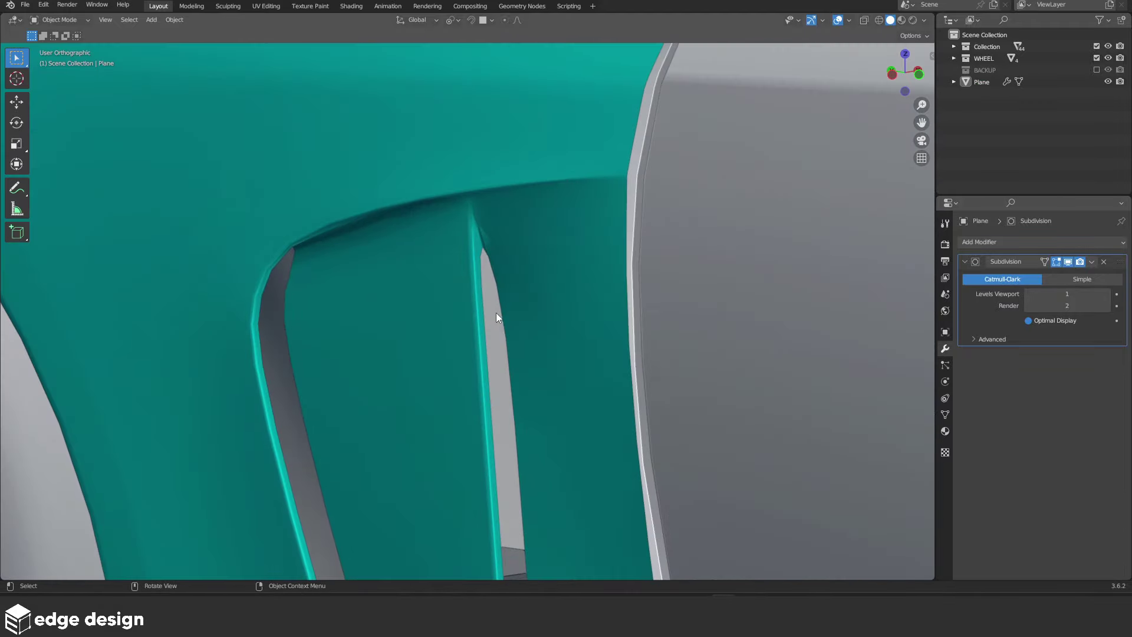
scroll(496, 312, "up", 3)
Toggle the see-through view in Edit Mode, then restore Solid shading and return to Object Mode
key("Tab")
scroll(497, 305, "up", 3)
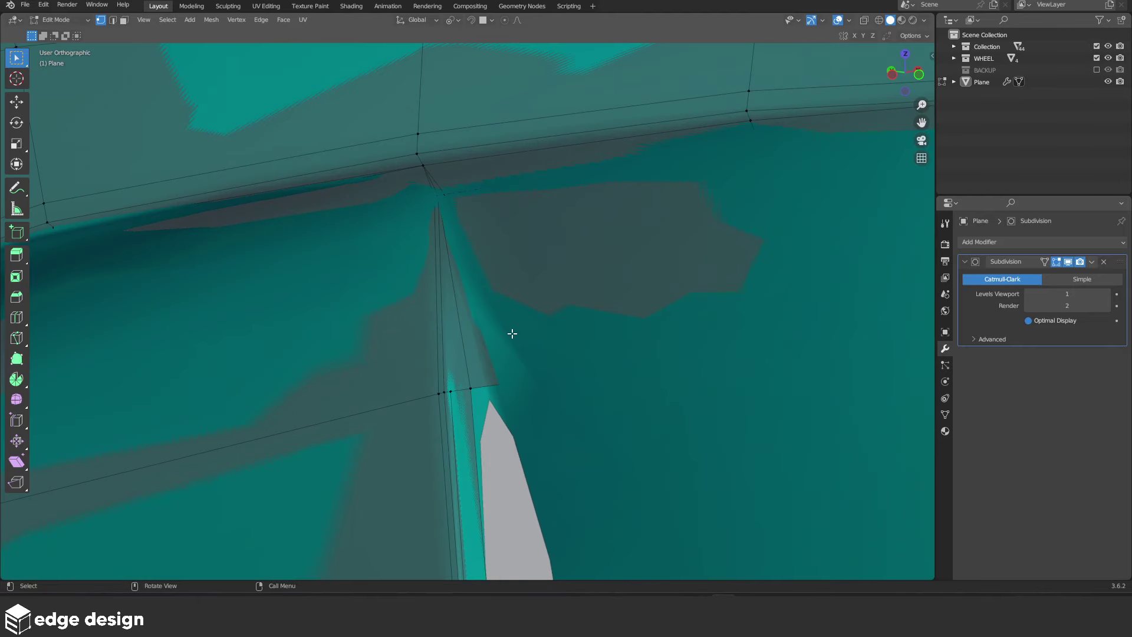
key("shift+z")
key("z")
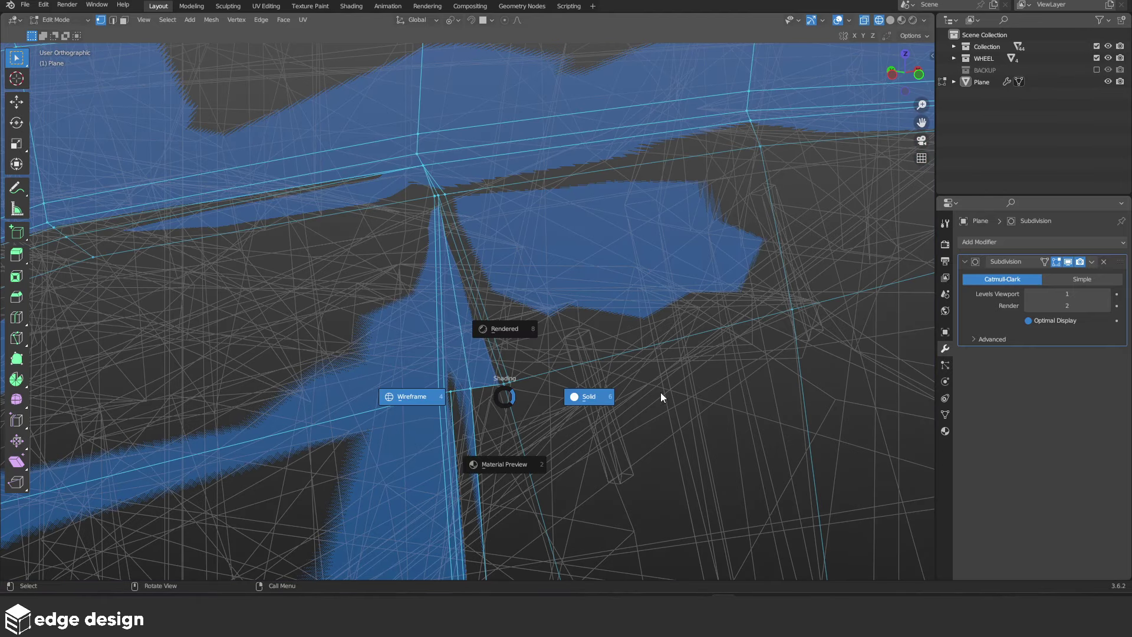
left_click(663, 391)
key("Tab")
View the teal side panel side-on and select the cyan fender panel
scroll(662, 391, "down", 5)
mouse_move(562, 406)
middle_mouse_down()
mouse_move(618, 395)
mouse_move(547, 399)
middle_mouse_up()
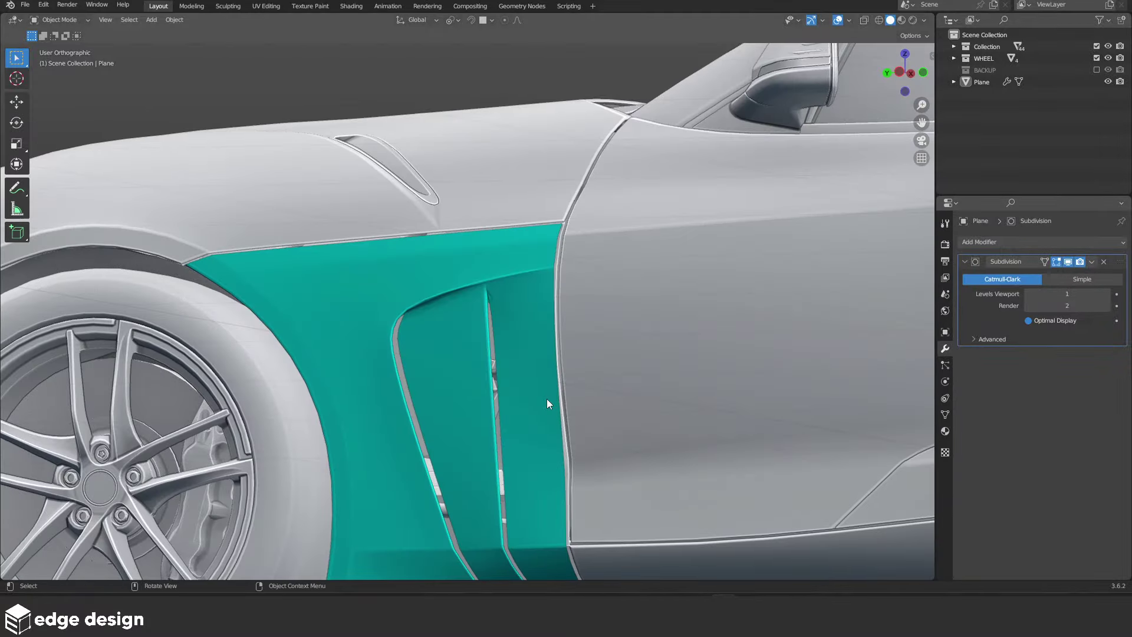
scroll(538, 398, "up", 3)
scroll(538, 397, "down", 3)
mouse_move(452, 334)
middle_mouse_down("shift")
mouse_move(548, 241)
mouse_move(479, 315)
middle_mouse_up("shift")
scroll(555, 243, "up", 3)
left_click(577, 260)
Add an edge loop along the panel's lower edge and slide it down toward the bottom edge
key("Tab")
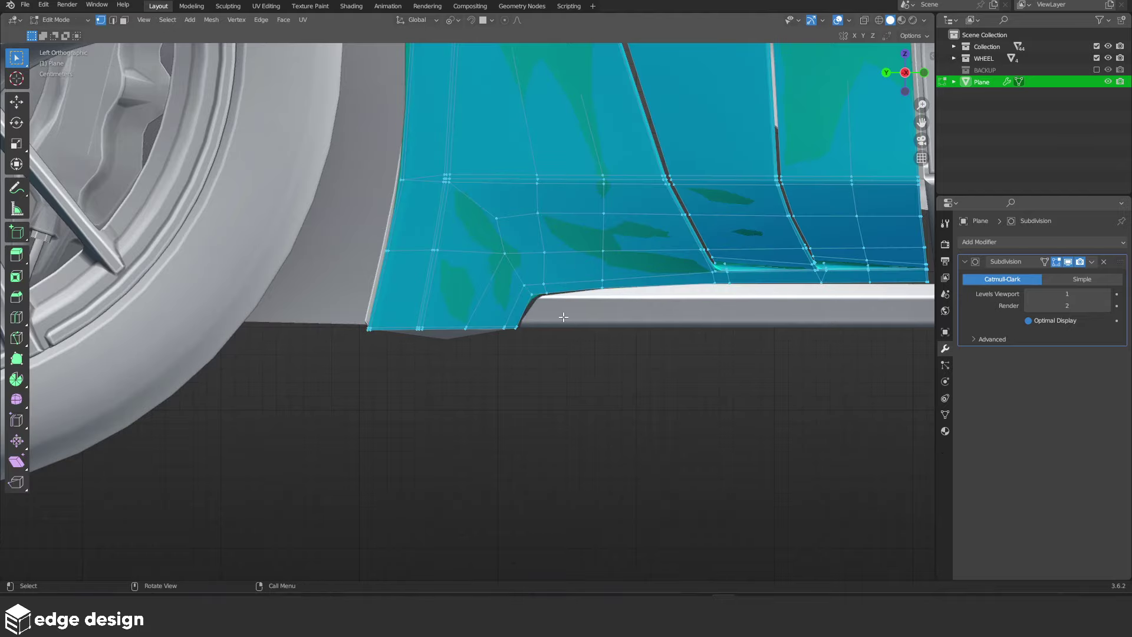
scroll(590, 289, "up", 2)
scroll(603, 314, "up", 2)
scroll(646, 306, "up", 3)
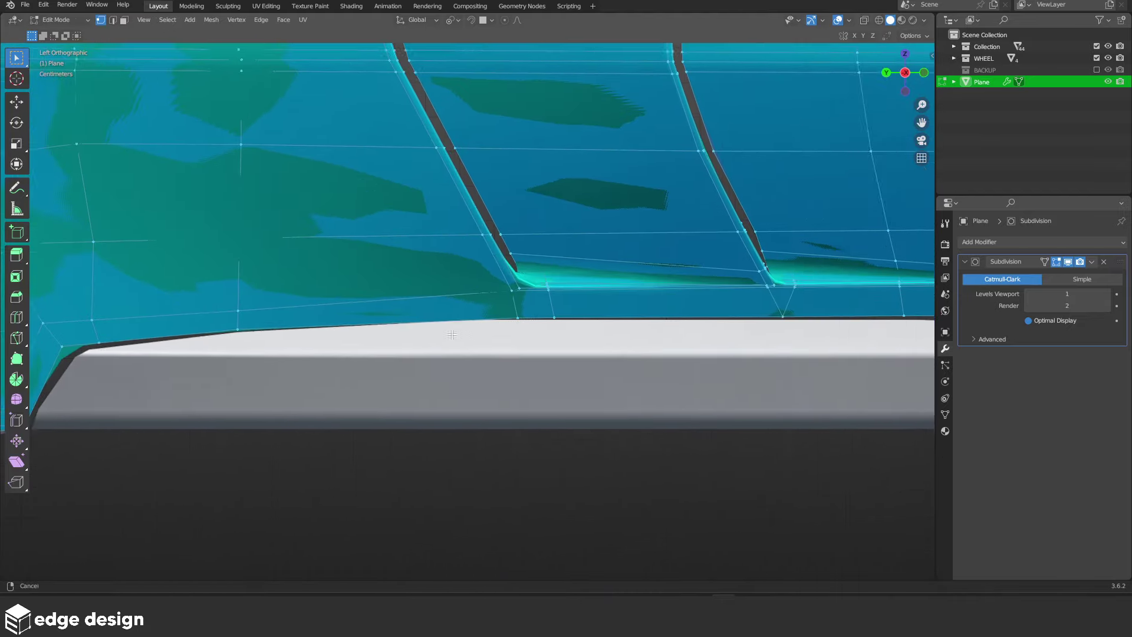
scroll(404, 324, "up", 2)
key("ctrl+r")
left_click(392, 319)
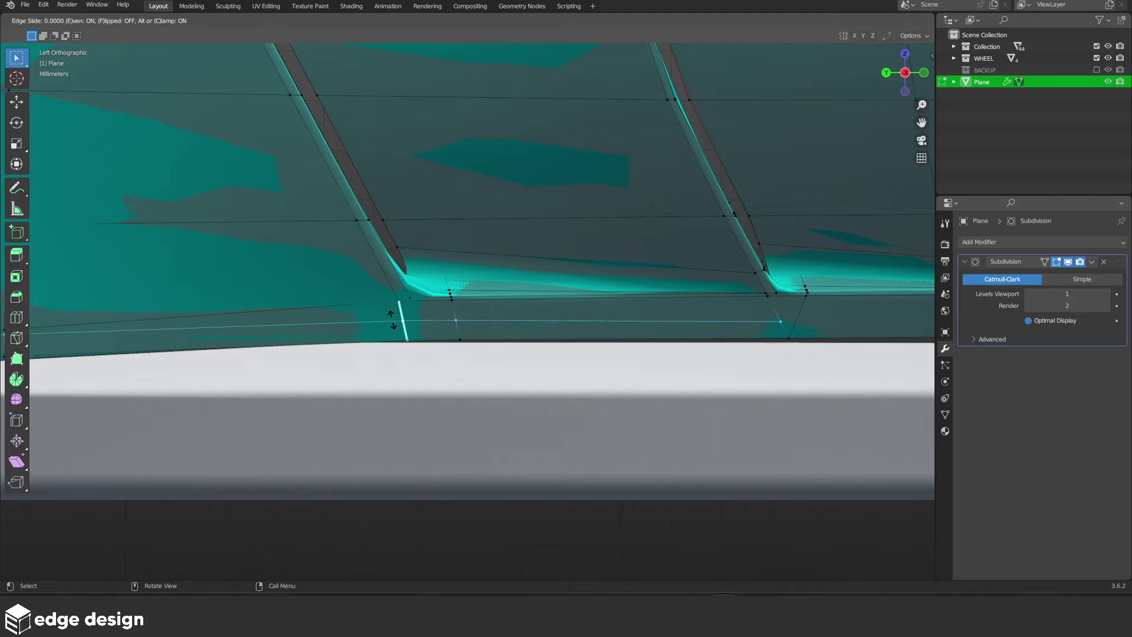
left_click(396, 331)
Knife-cut the bottom corner and merge the selected vertices At Last
middle_click_drag(860, 356, 231, 353, "shift")
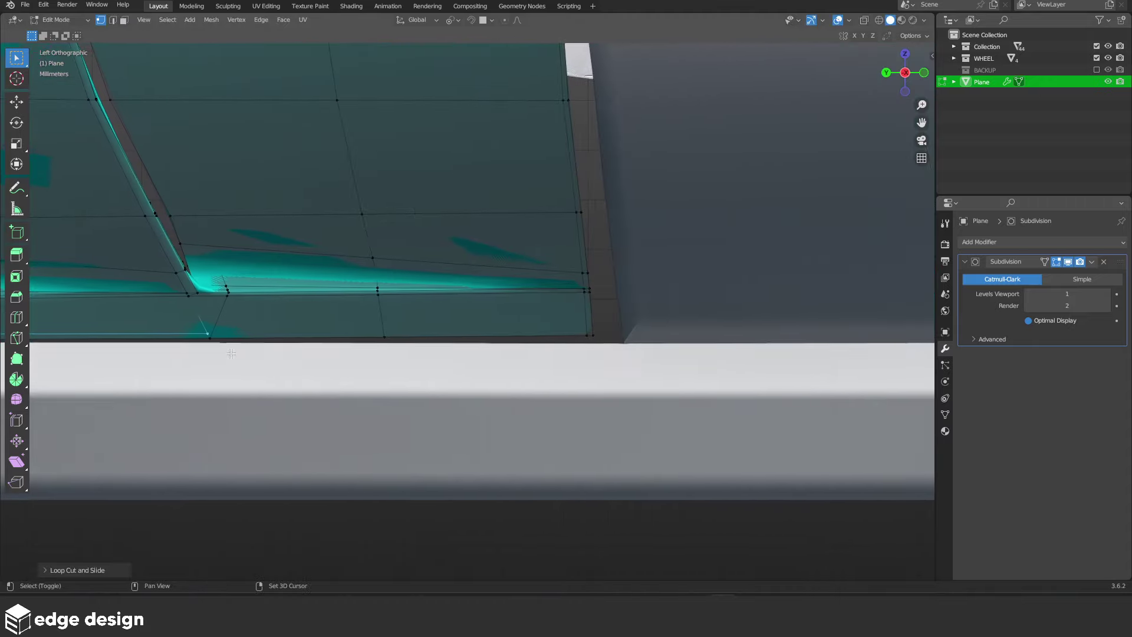
key("k")
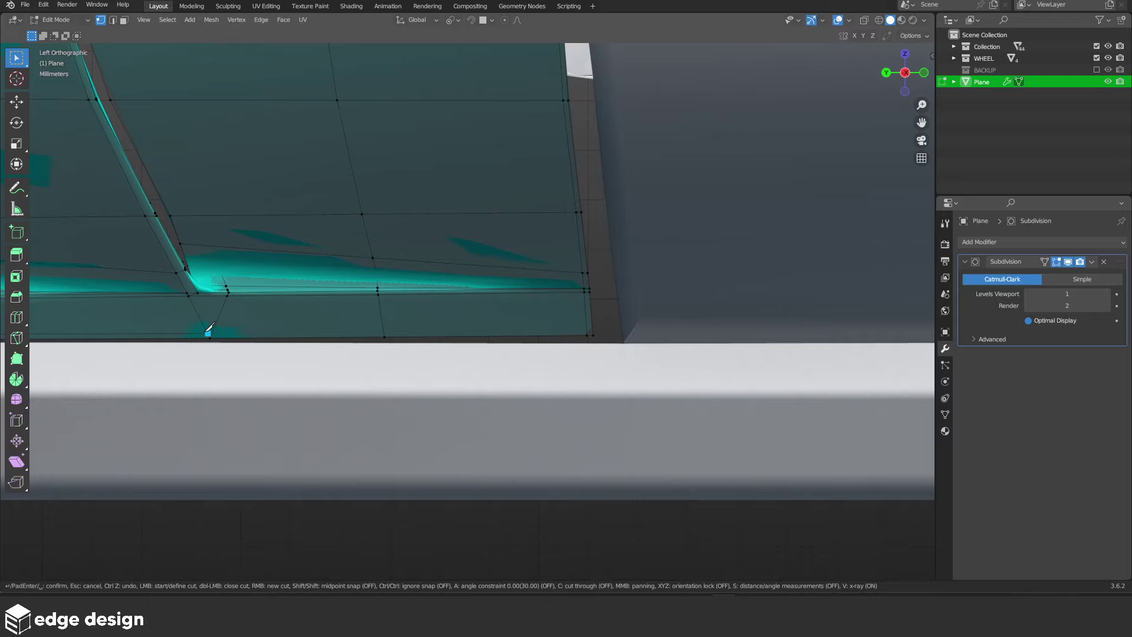
key("Return")
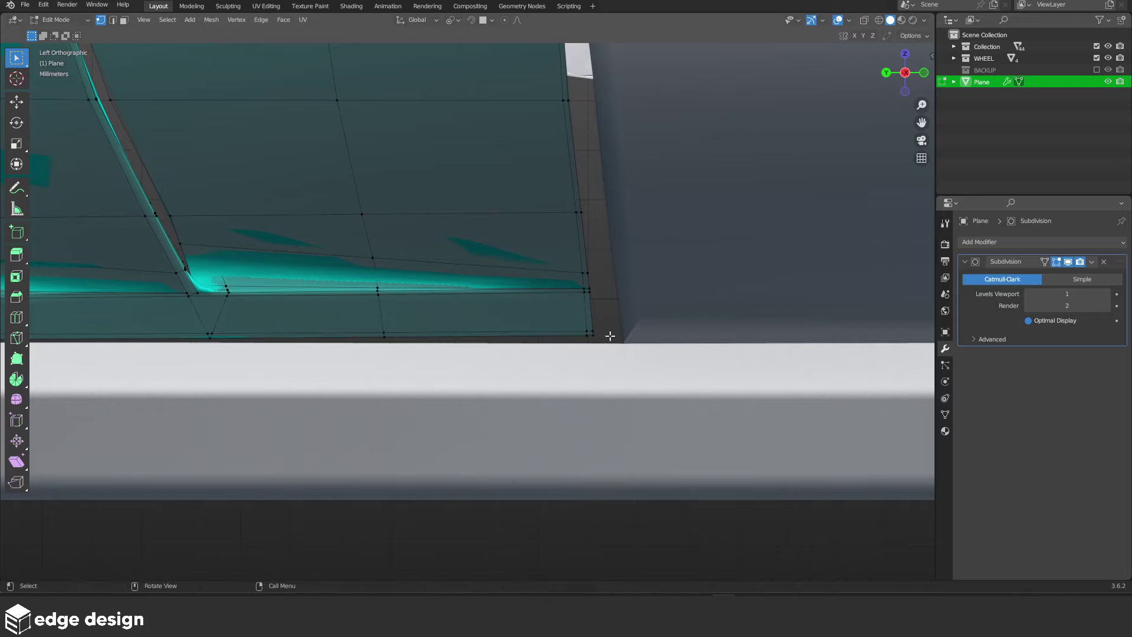
key("m")
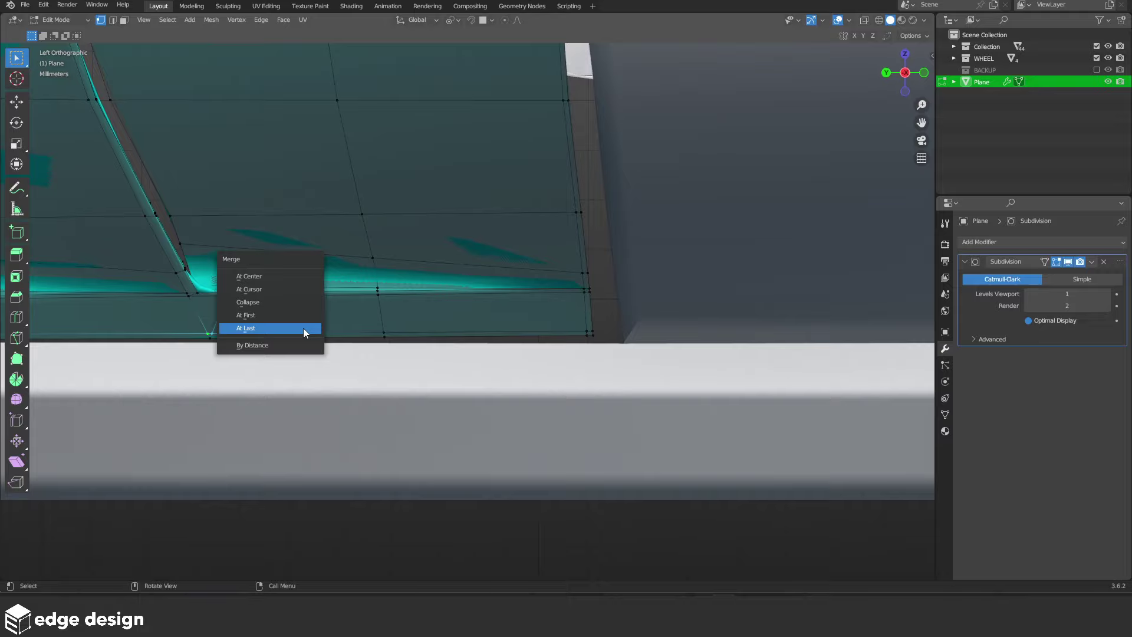
left_click(303, 328)
Zoom around the corner and switch to a see-through wireframe view
scroll(437, 314, "down", 3)
scroll(466, 277, "down", 2)
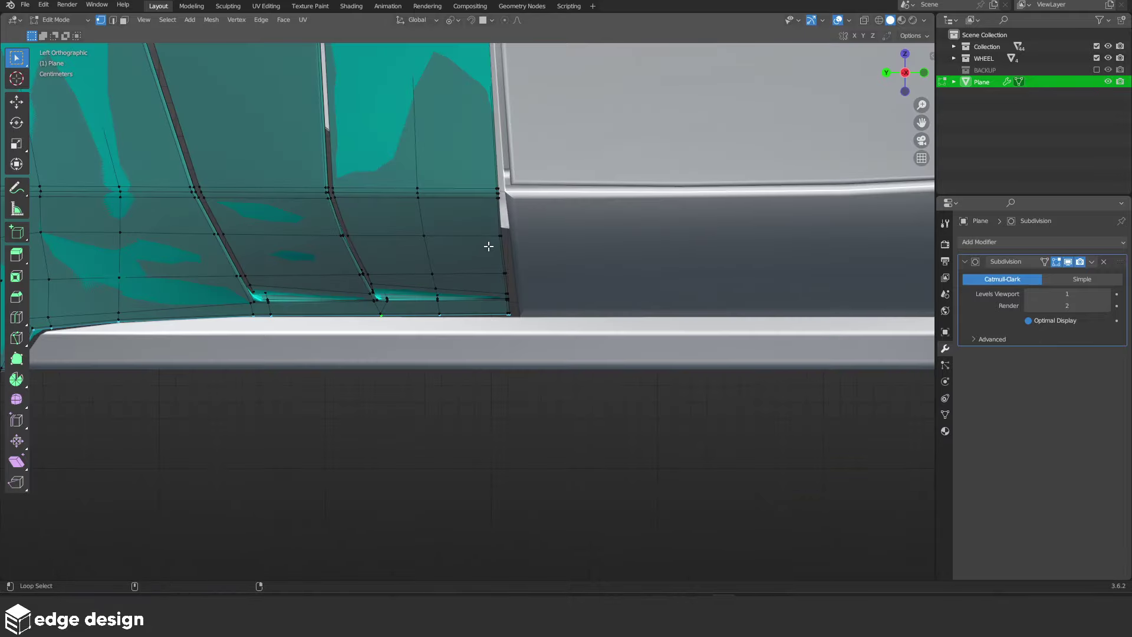
scroll(511, 251, "down", 3)
scroll(519, 319, "down", 3)
scroll(526, 386, "up", 5)
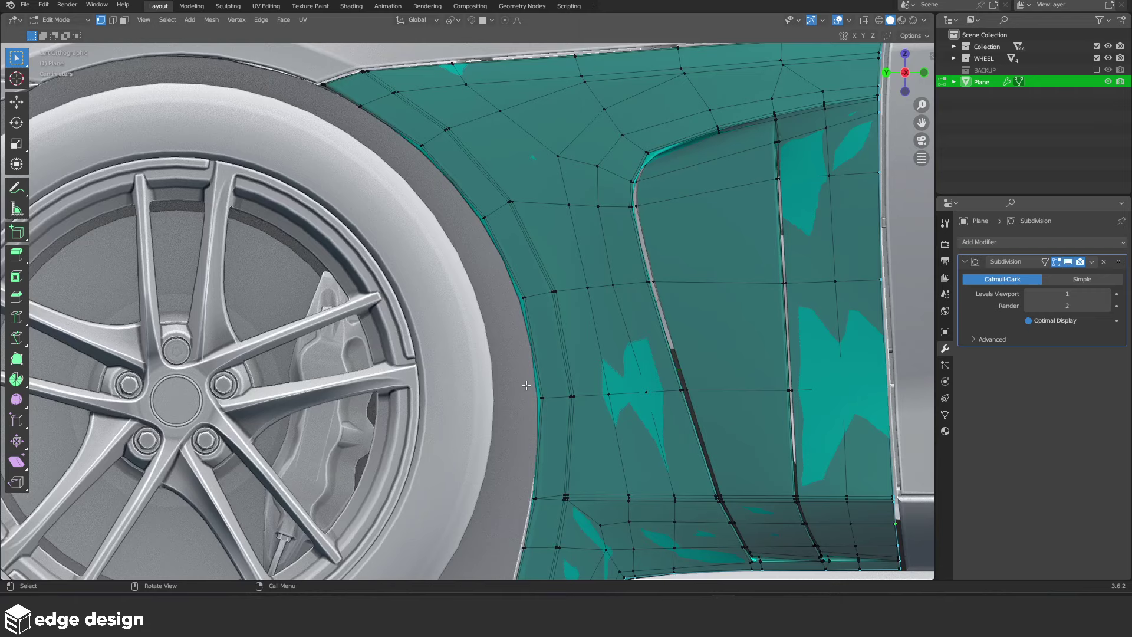
scroll(593, 336, "down", 2)
scroll(637, 230, "up", 2)
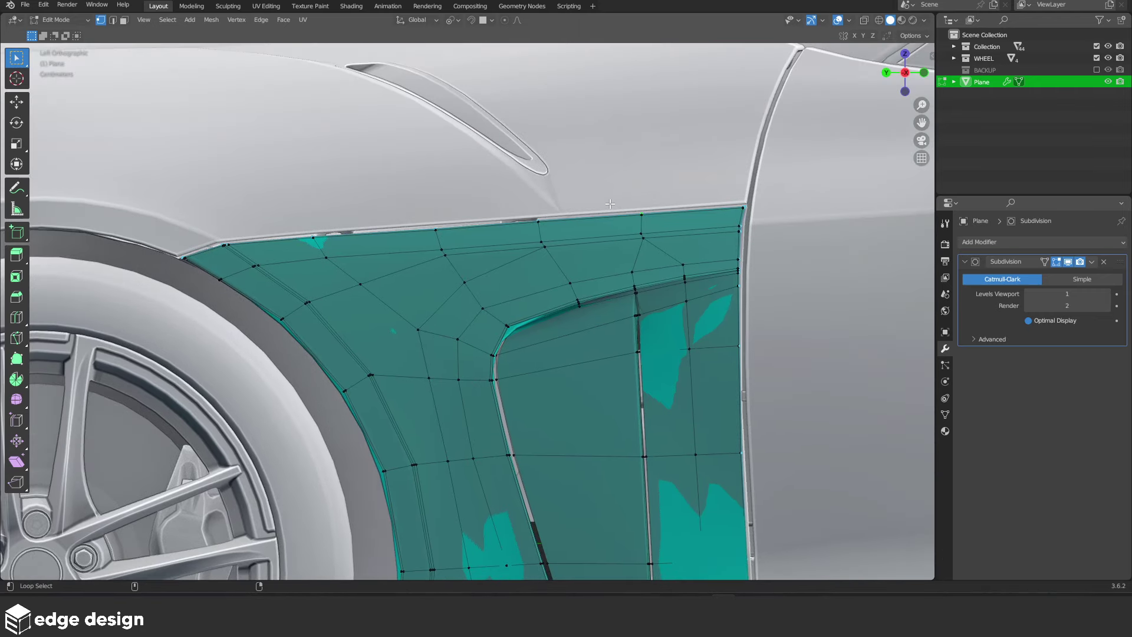
scroll(435, 295, "down", 4)
key("shift+z")
In wireframe shading, box-select the vertices at the fender panel's lower front corner
scroll(444, 454, "down", 2)
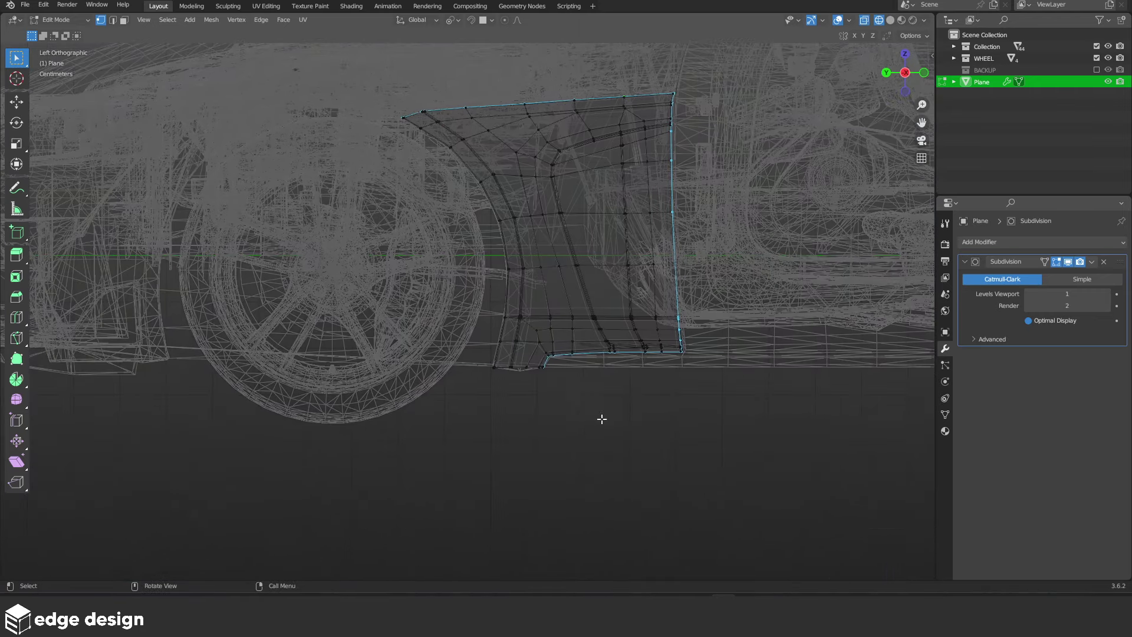
scroll(593, 507, "up", 6)
mouse_move(573, 498)
middle_mouse_down("shift")
mouse_move(505, 328)
mouse_move(539, 276)
mouse_move(477, 307)
middle_mouse_up("shift")
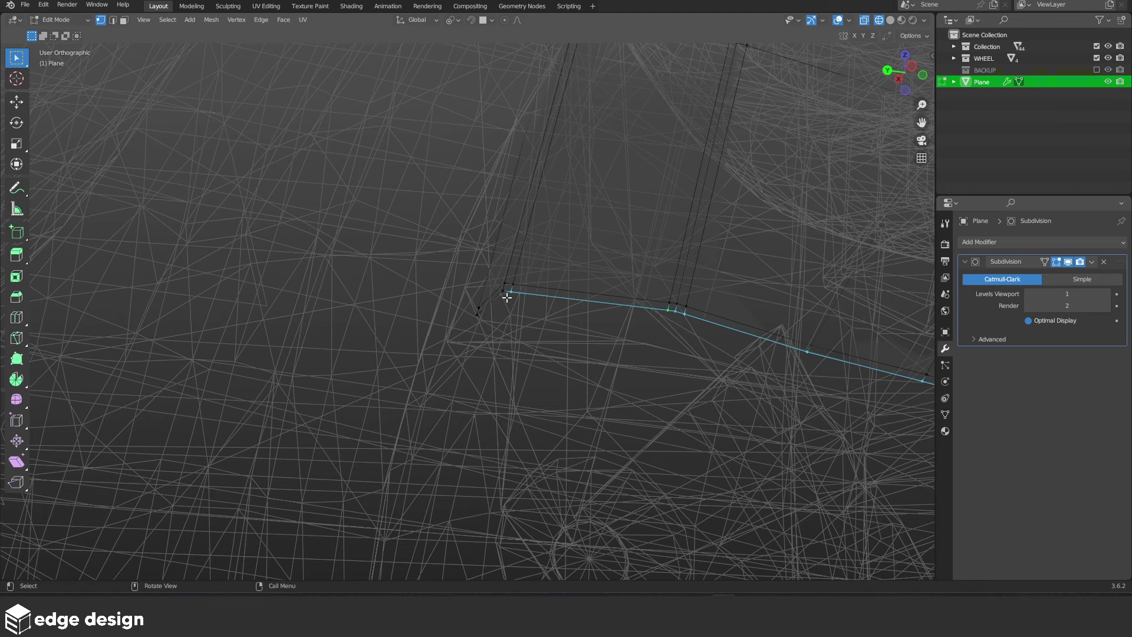
key("z")
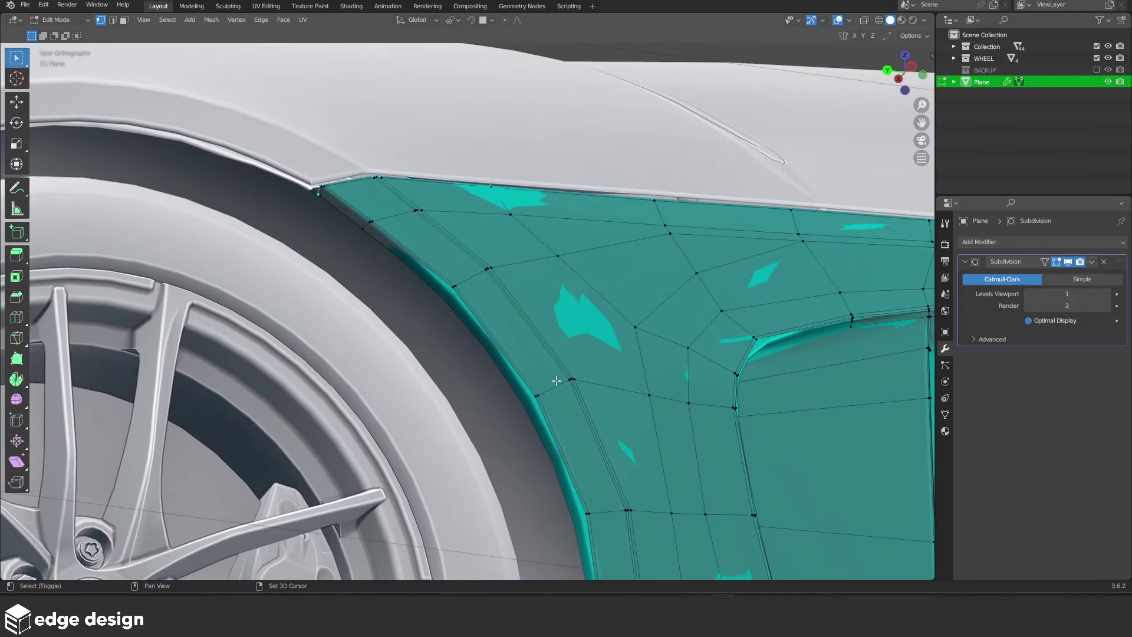
key("KP_Decimal")
key("z")
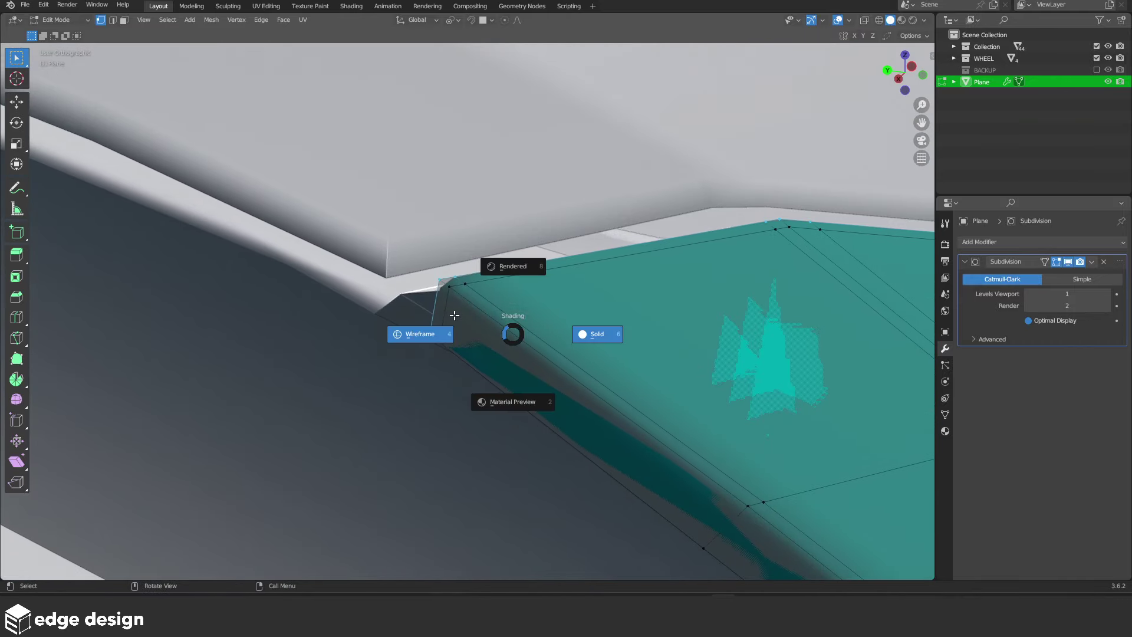
left_click(454, 316)
key("b")
left_click_drag(419, 272, 439, 372)
key("shift+z")
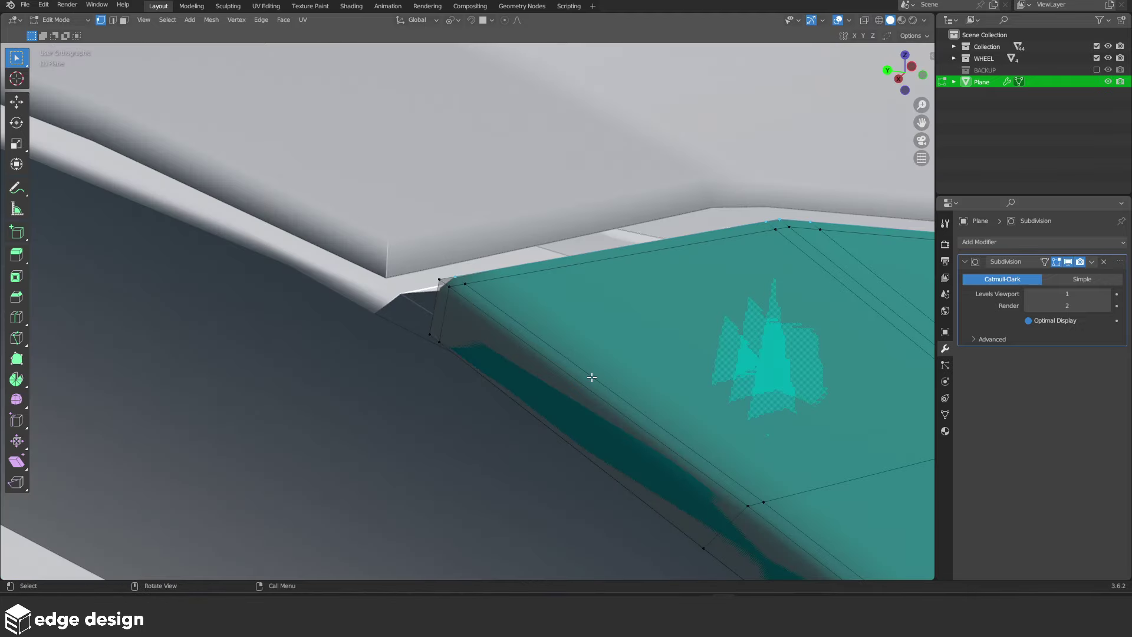
Move the selected front edge loop along the X axis
scroll(554, 349, "down", 4)
middle_click_drag(561, 349, 688, 415)
key("shift+z")
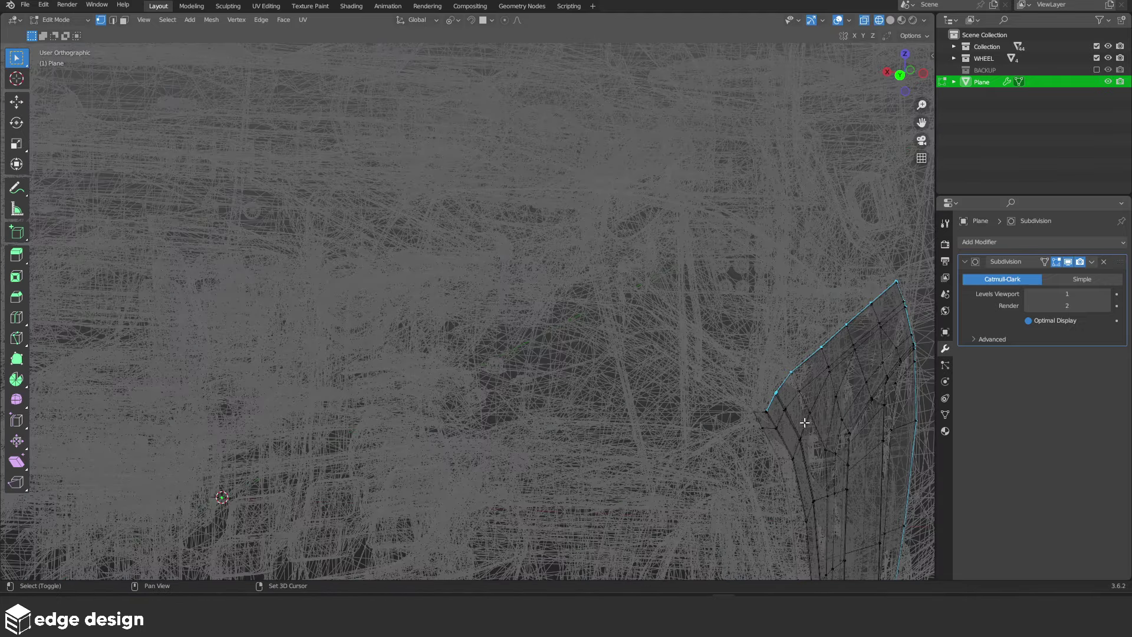
key("KP_Decimal")
key("g")
key("x")
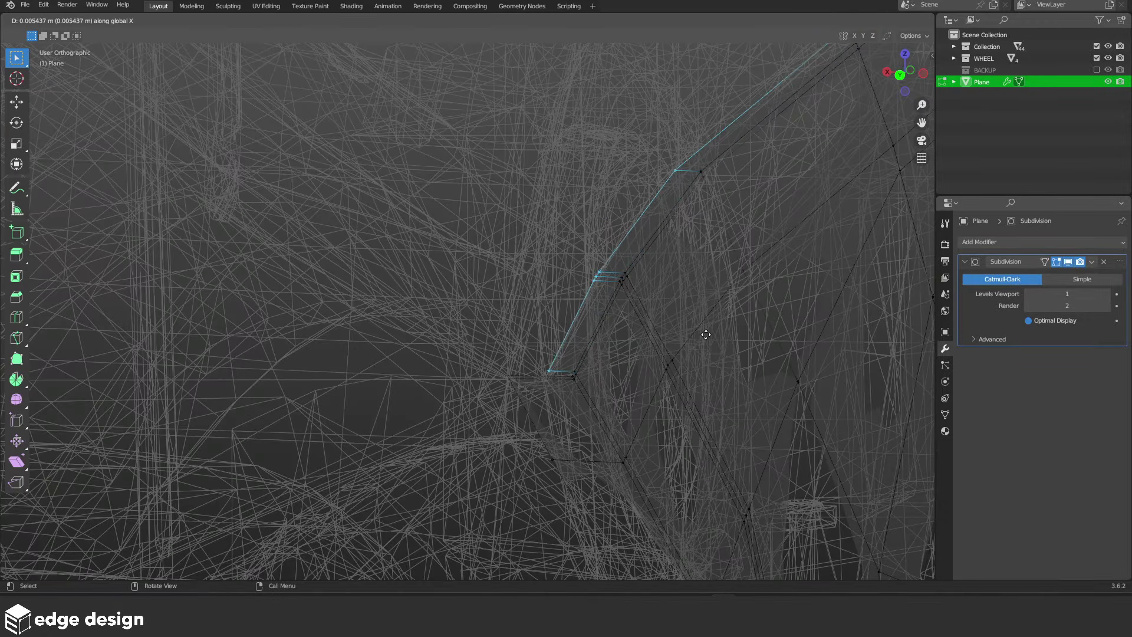
left_click(697, 335)
Slide a new support edge loop into the panel's lower corner, then return to Object Mode
scroll(653, 389, "up", 3)
middle_click_drag(652, 390, 498, 314, "shift")
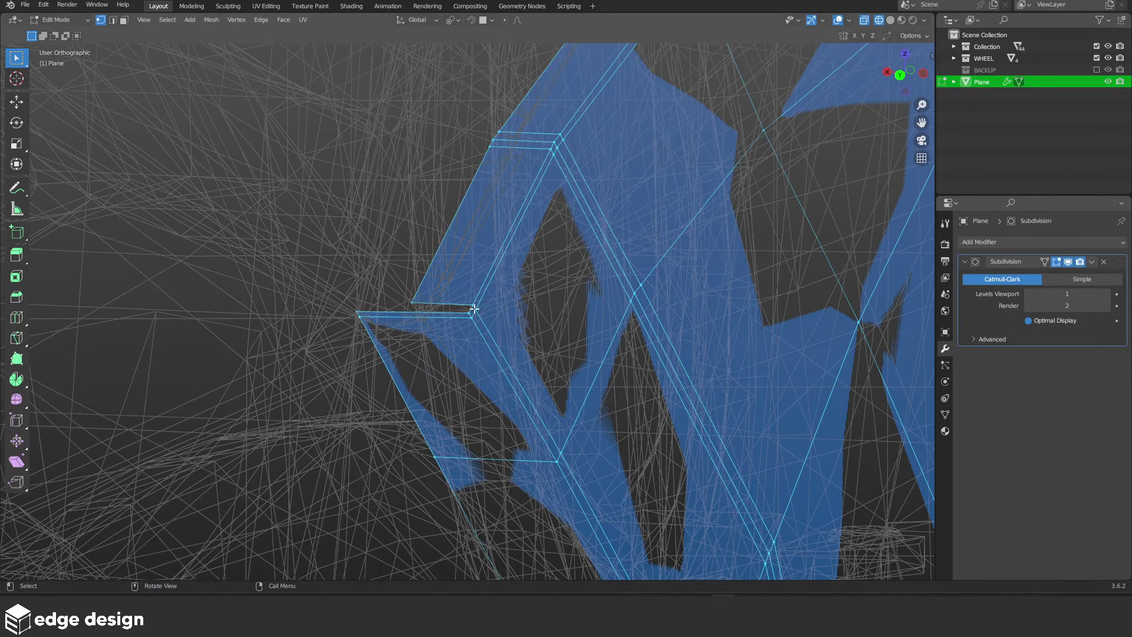
scroll(602, 320, "down", 3)
scroll(450, 374, "down", 3)
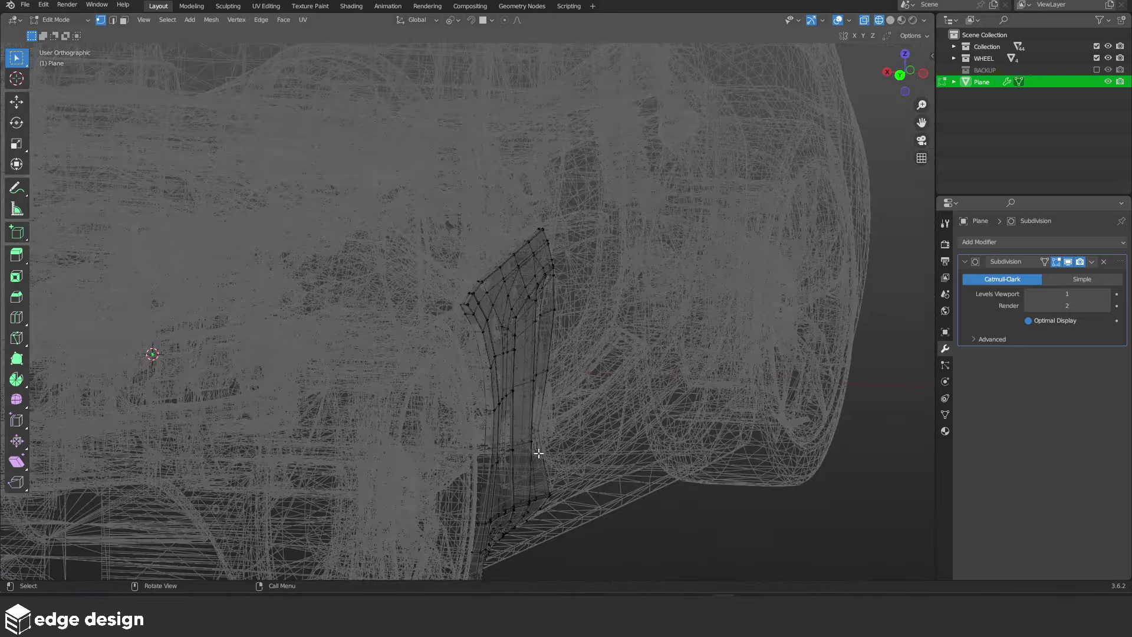
middle_click_drag(538, 452, 476, 289)
scroll(475, 290, "up", 2)
scroll(476, 290, "up", 5)
middle_click_drag(306, 318, 660, 348, "shift")
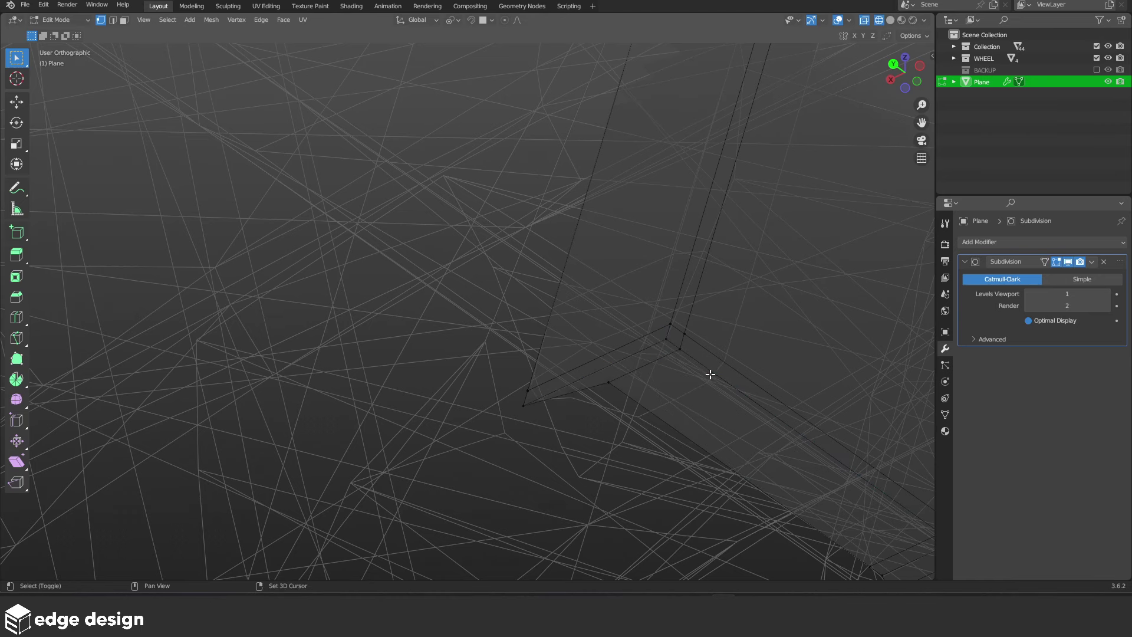
scroll(710, 374, "up", 2)
middle_click_drag(710, 374, 553, 332, "shift")
key("ctrl+r")
left_click(575, 301)
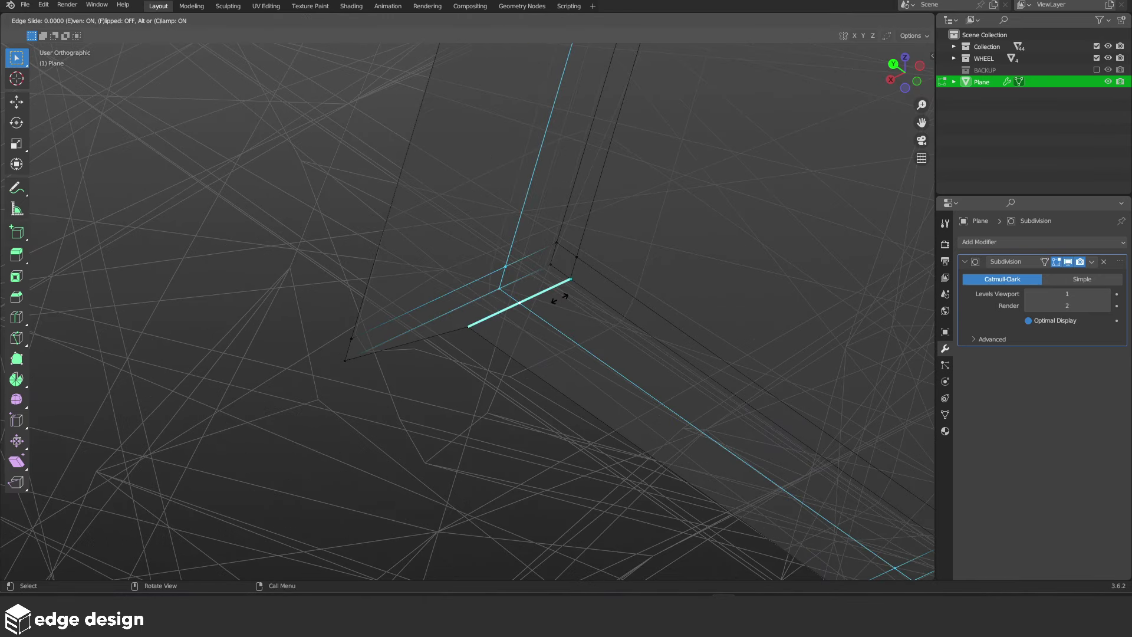
left_click(590, 276)
key("Tab")
scroll(619, 289, "down", 3)
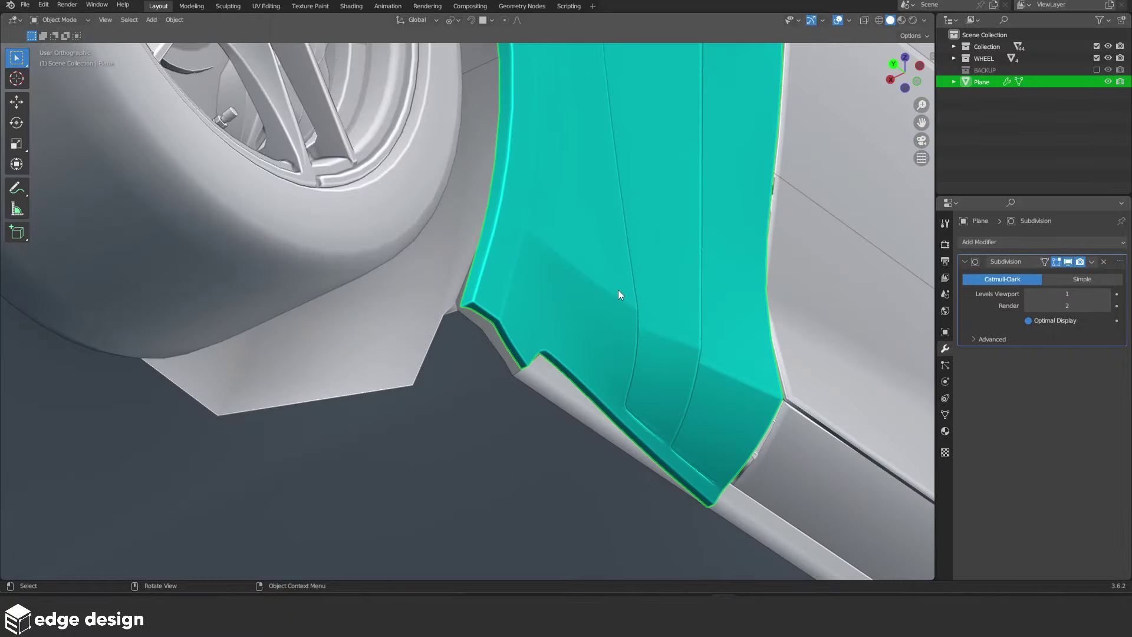
Inspect the smoothed side vents from around the car, then select the teal fender panel
scroll(618, 289, "down", 3)
key("alt+a")
mouse_move(647, 258)
middle_mouse_down()
mouse_move(449, 345)
mouse_move(518, 330)
middle_mouse_up()
scroll(597, 341, "up", 2)
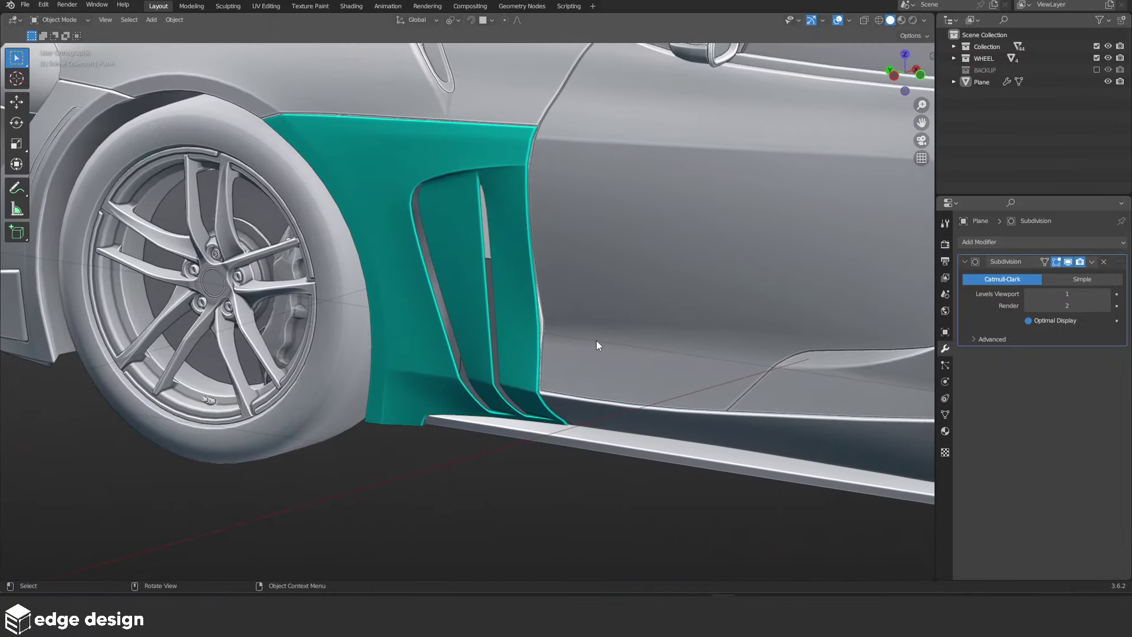
mouse_move(596, 341)
middle_mouse_down()
mouse_move(617, 327)
mouse_move(548, 307)
middle_mouse_up()
left_click(548, 307)
middle_click_drag(618, 303, 642, 321, "alt")
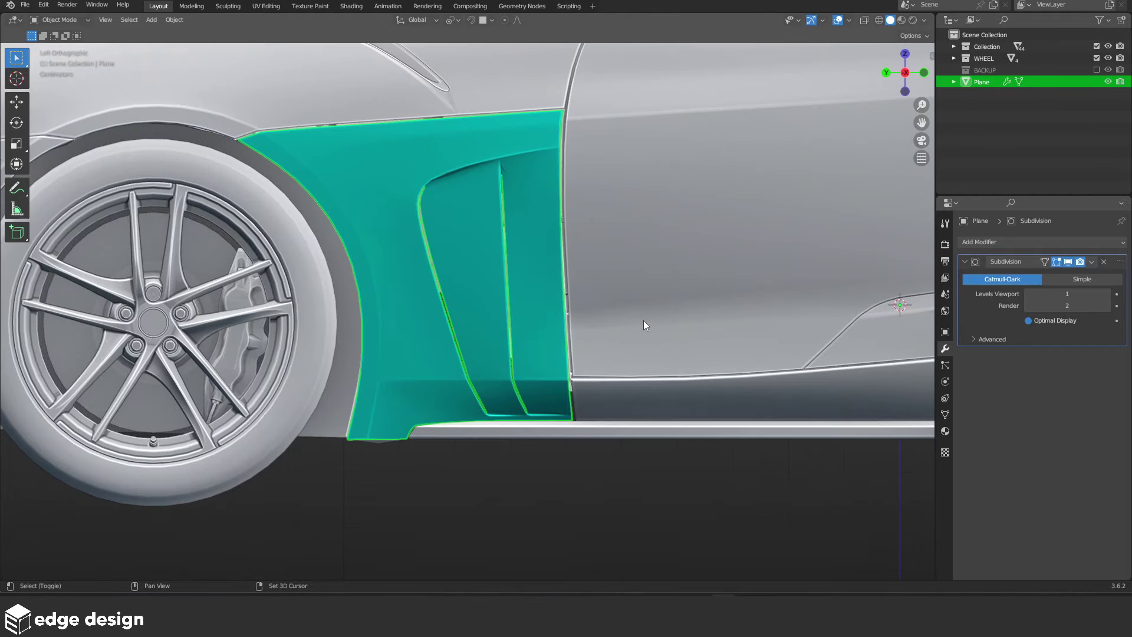
Put the panel in Edit Mode with X-ray on, all faces selected, and solid shading
key("Tab")
scroll(678, 311, "up", 4)
key("alt+z")
scroll(590, 316, "up", 3)
key("a")
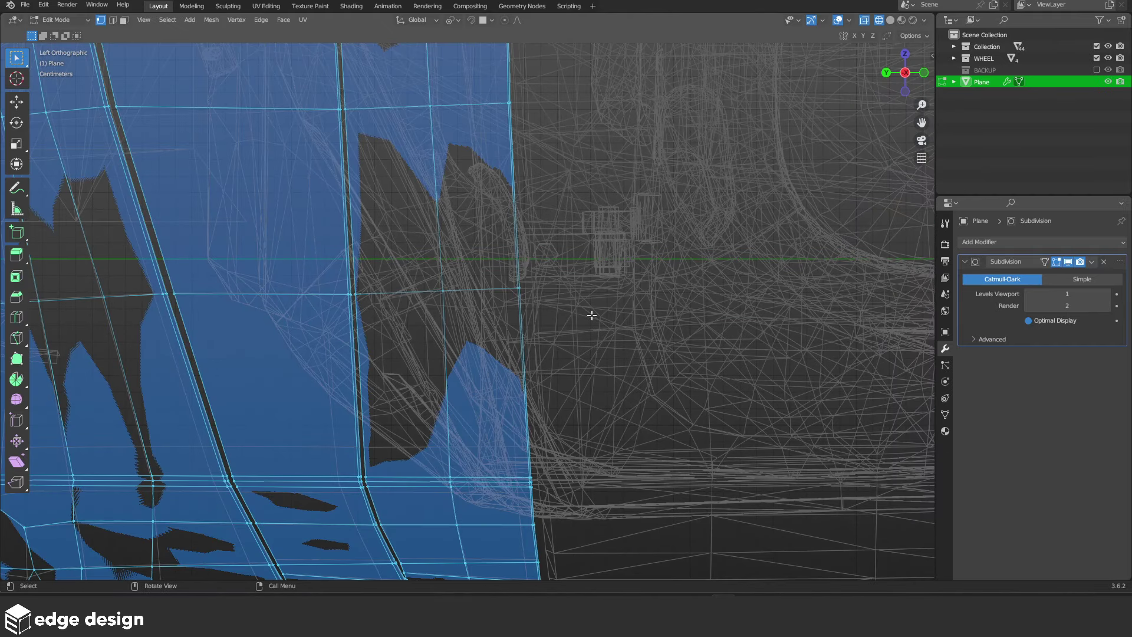
scroll(592, 315, "down", 3)
key("z")
left_click(679, 315)
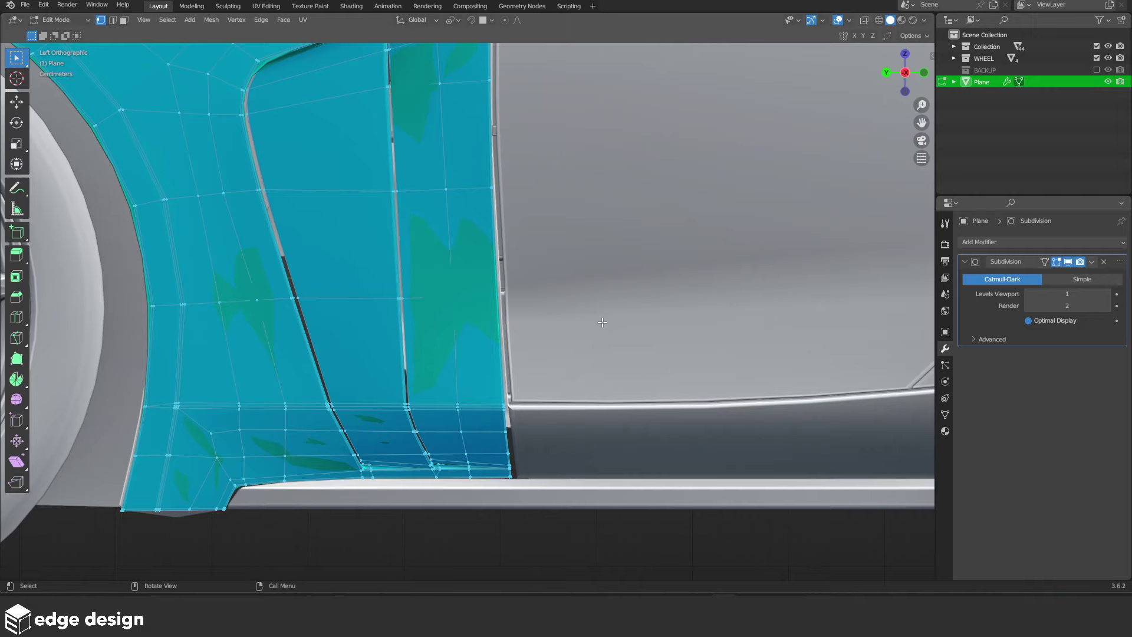
Toggle X-ray on the teal vent panel to check its hidden geometry
scroll(579, 321, "up", 2)
key("alt+z")
key("Tab")
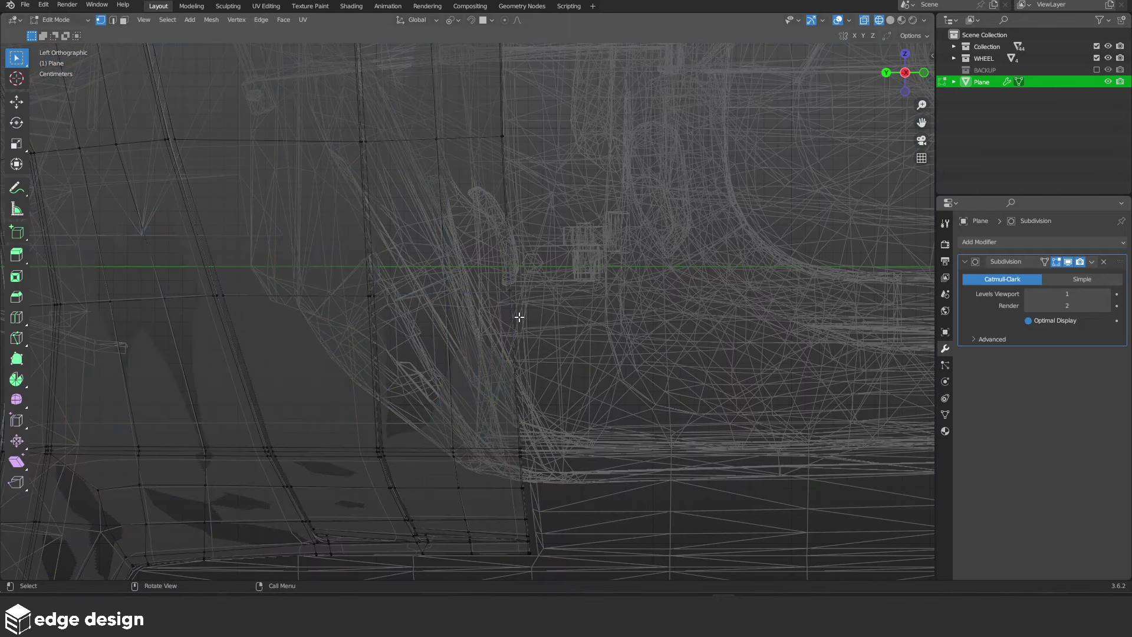
key("alt+z")
scroll(627, 323, "down", 5)
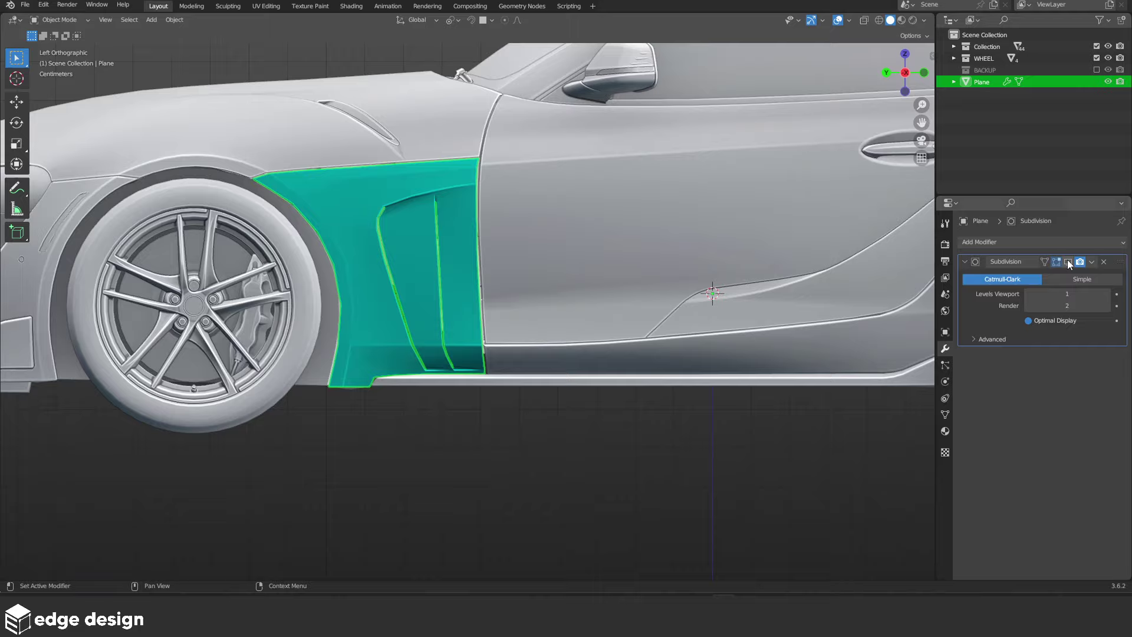
scroll(470, 303, "up", 3)
Loop-cut two horizontal edge loops across the panel's rear strip
key("Tab")
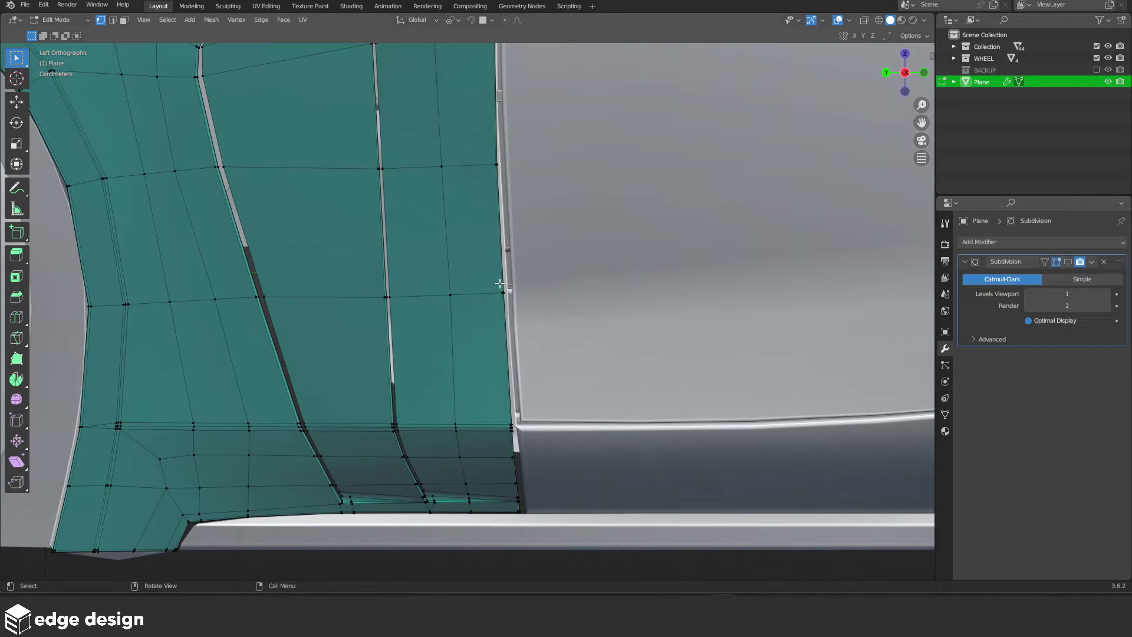
left_click(476, 249)
left_click(472, 289)
key("ctrl+r")
left_click(475, 354)
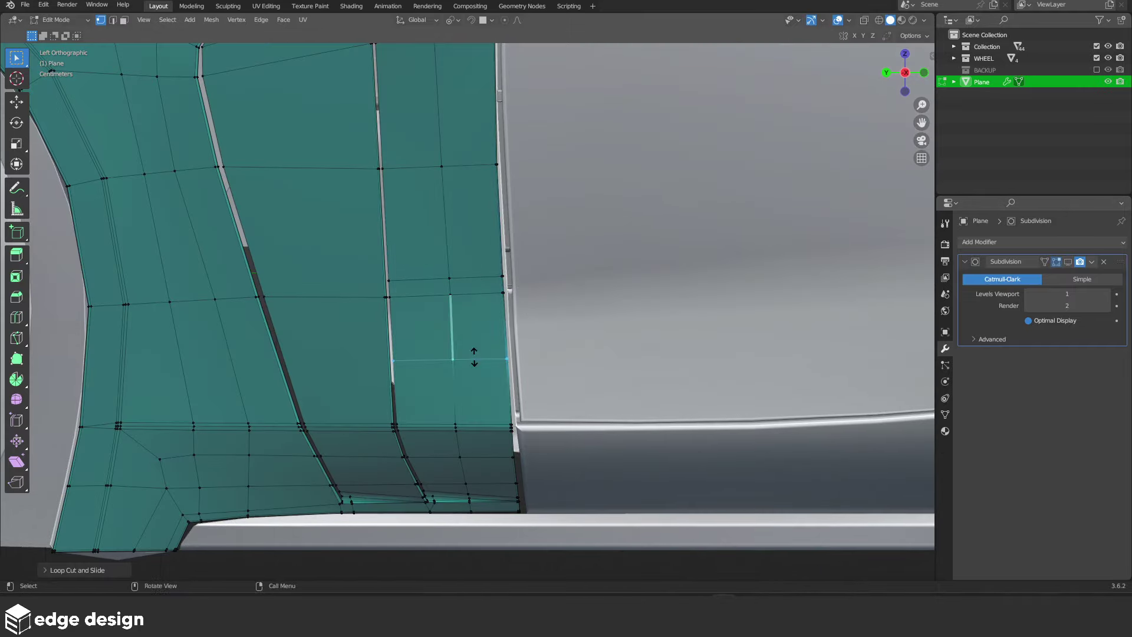
left_click(477, 309)
key("Tab")
scroll(517, 308, "down", 5)
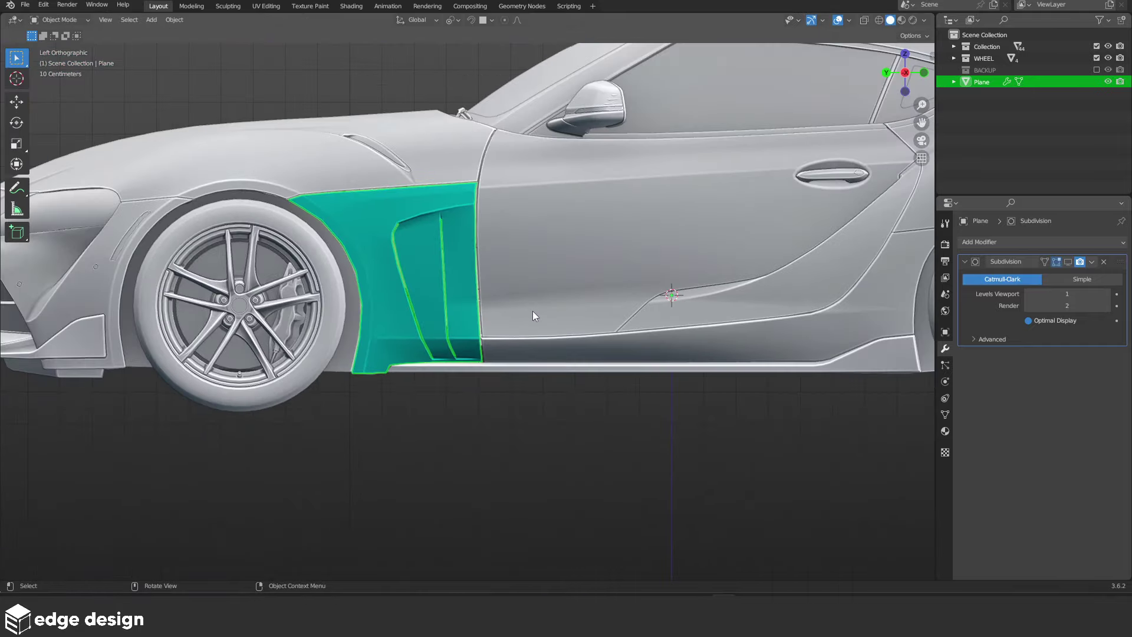
scroll(533, 310, "up", 5)
Move the new edge loop down along Z to the right height, then return to Object Mode
key("Tab")
scroll(535, 317, "up", 1)
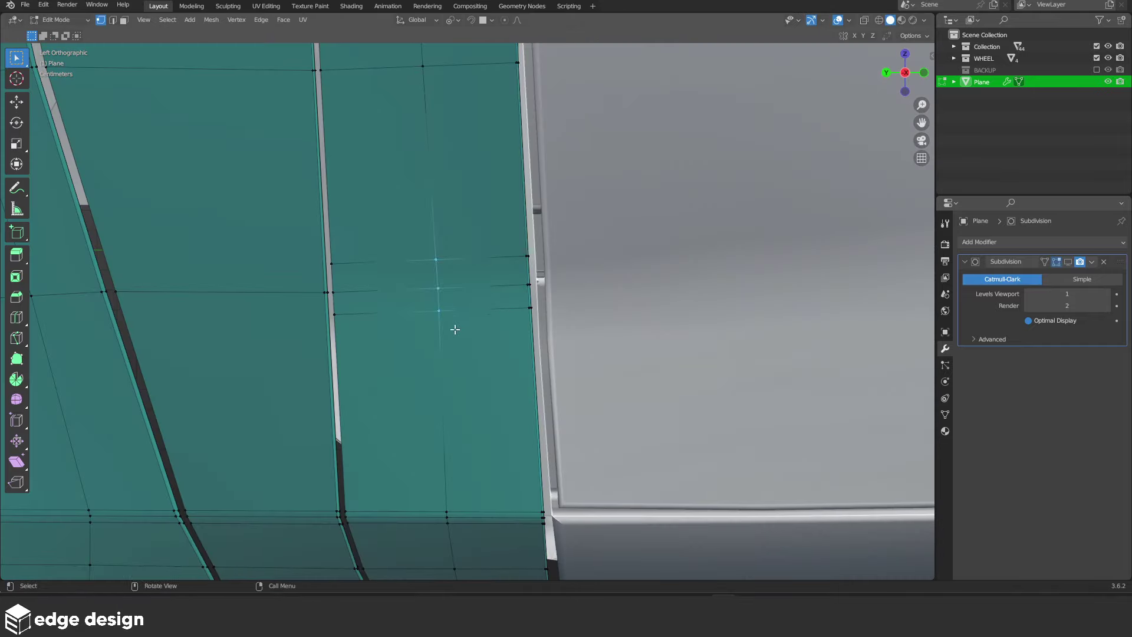
left_click(455, 329, "alt")
key("g")
key("shift+z")
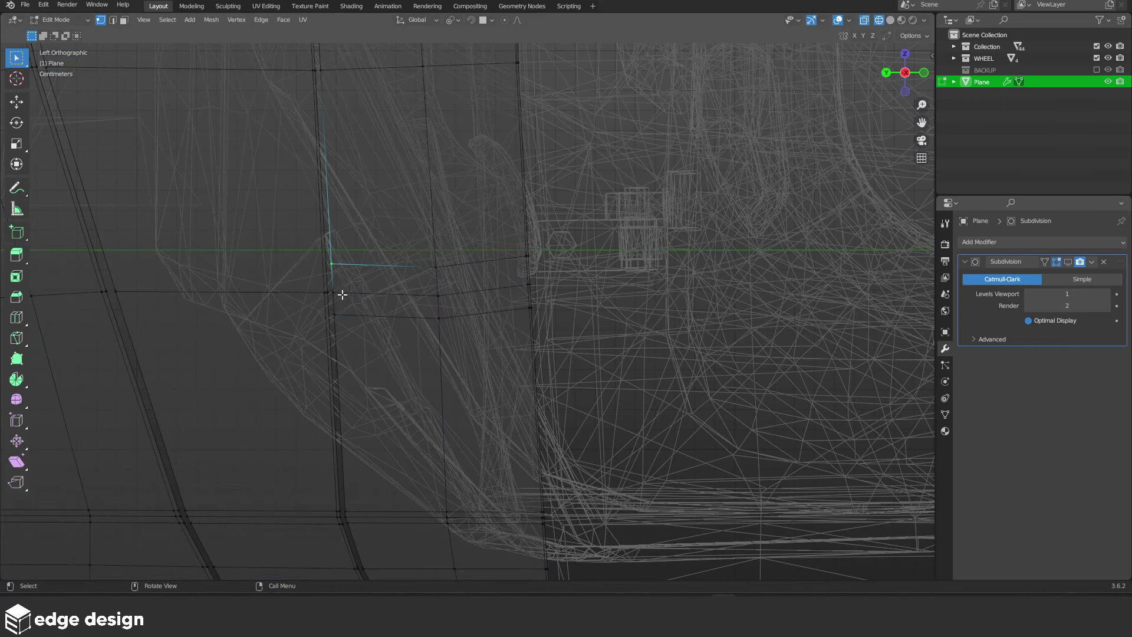
key("shift+z")
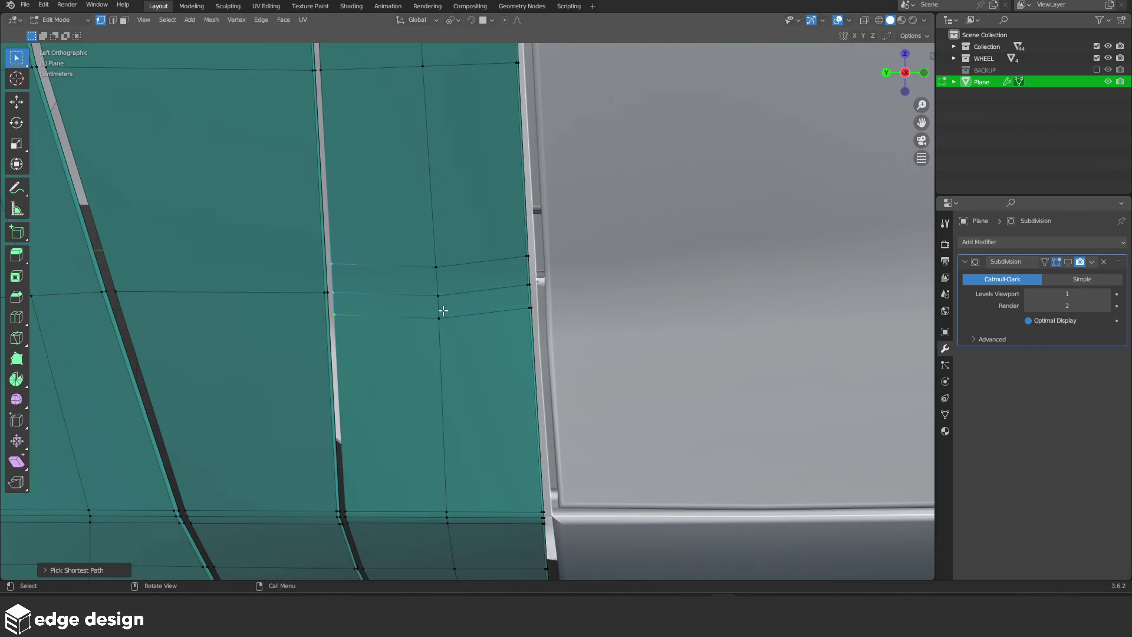
key("g")
key("z")
left_click(446, 336)
scroll(446, 337, "down", 5)
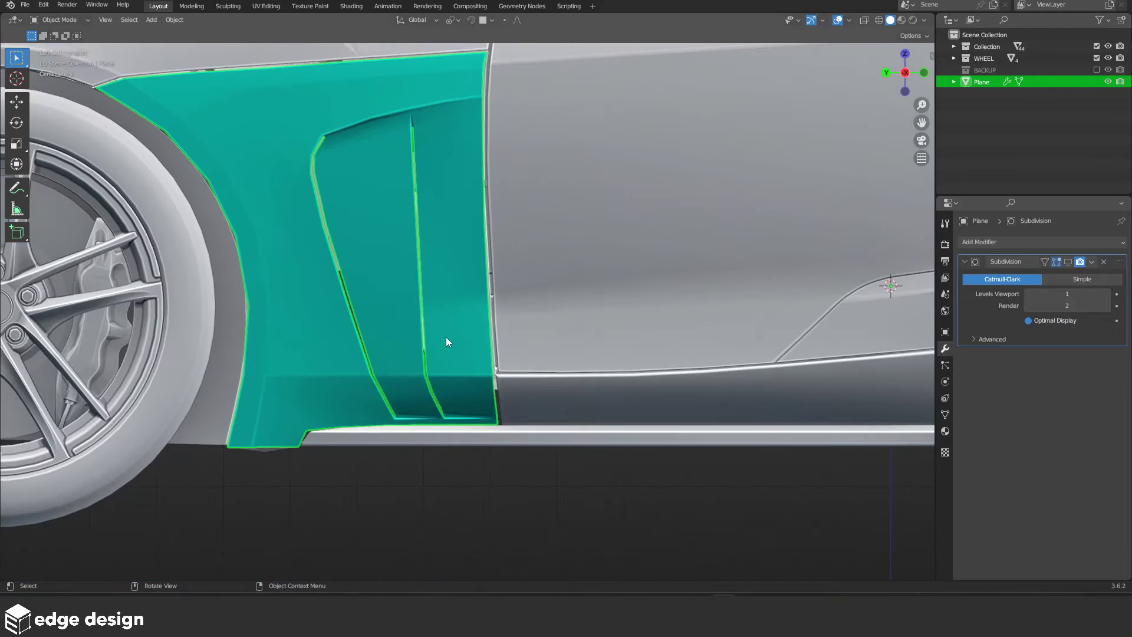
key("Tab")
mouse_move(539, 359)
middle_mouse_down("shift")
mouse_move(520, 349)
mouse_move(434, 373)
middle_mouse_up("shift")
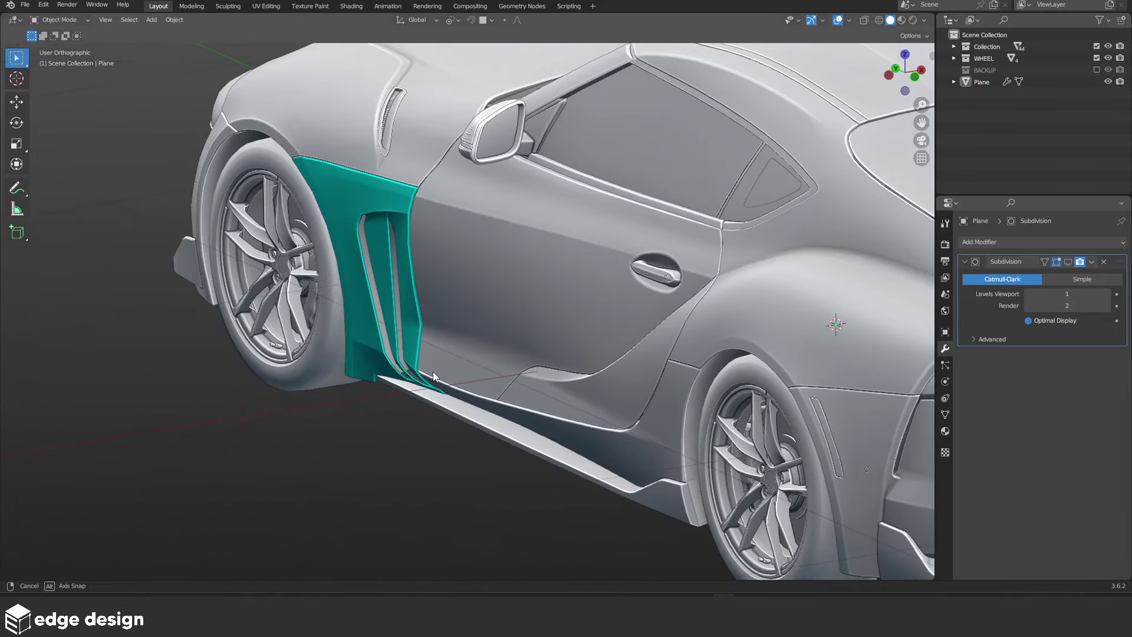
Show the panel's Subdivision modifier in the viewport and turn off In Front display
left_click(412, 329)
scroll(420, 339, "up", 5)
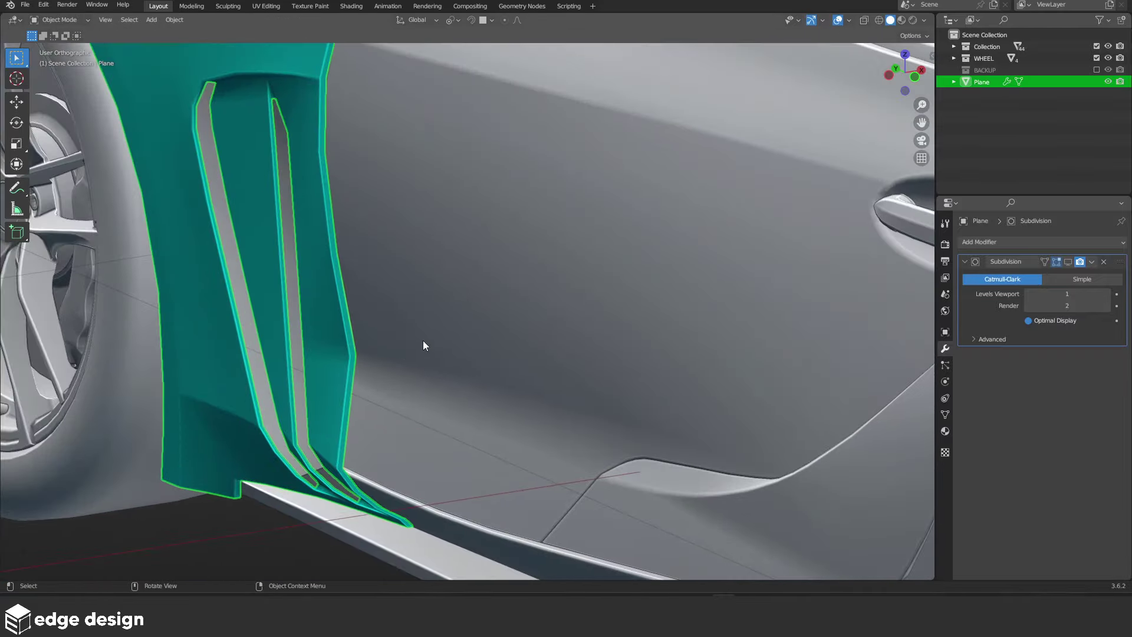
left_click(1069, 261)
left_click(946, 332)
left_click(1052, 453)
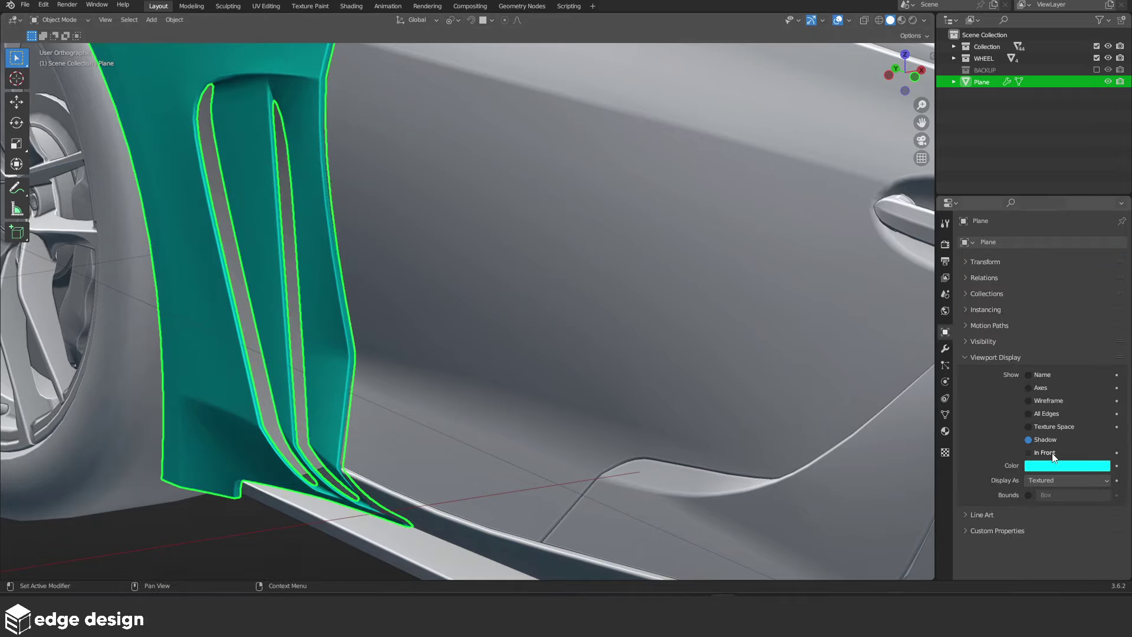
key("alt+a")
Enter Edit Mode on the vent panel, viewing its lower end
mouse_move(314, 355)
middle_mouse_down()
mouse_move(511, 330)
mouse_move(490, 330)
mouse_move(500, 316)
middle_mouse_up()
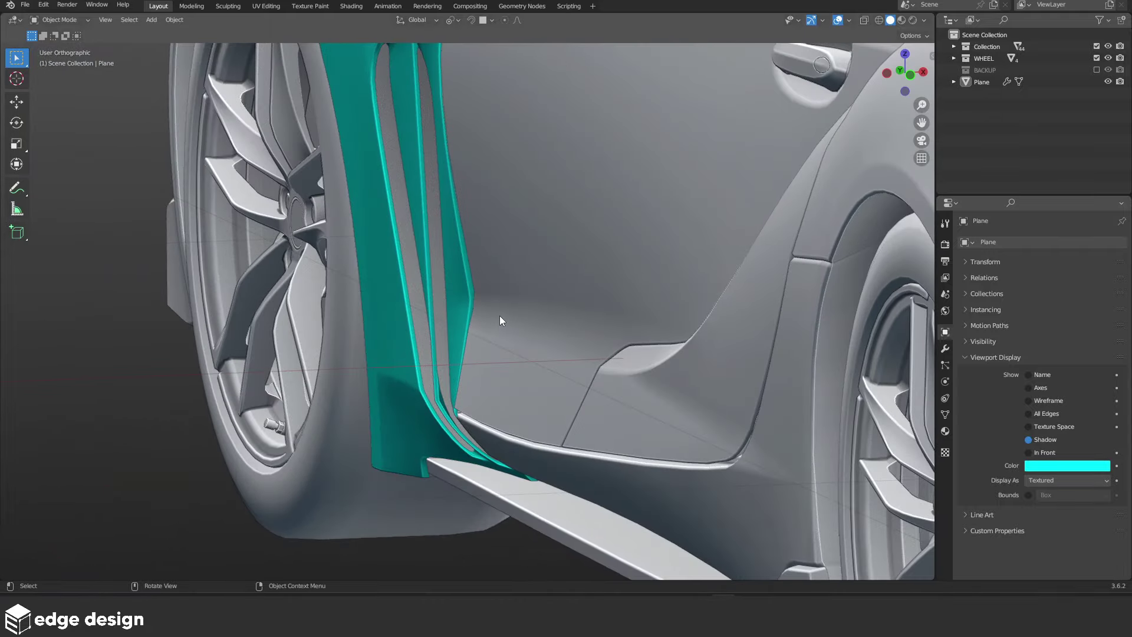
scroll(500, 316, "up", 5)
left_click(458, 277)
key("Tab")
scroll(498, 291, "up", 2)
scroll(489, 347, "down", 4)
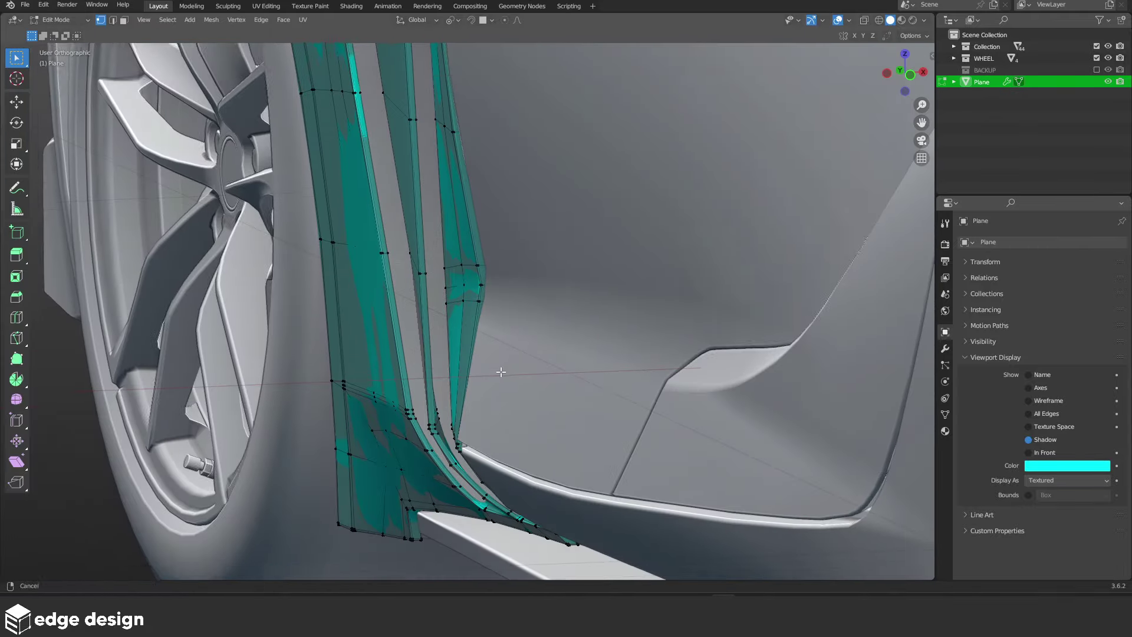
mouse_move(500, 371)
middle_mouse_down()
mouse_move(586, 303)
mouse_move(480, 337)
middle_mouse_up()
scroll(531, 354, "up", 3)
Select the vertices at a louvre's lower end and try an X move, then cancel it
key("shift+z")
left_click_drag(458, 312, 598, 379)
key("z")
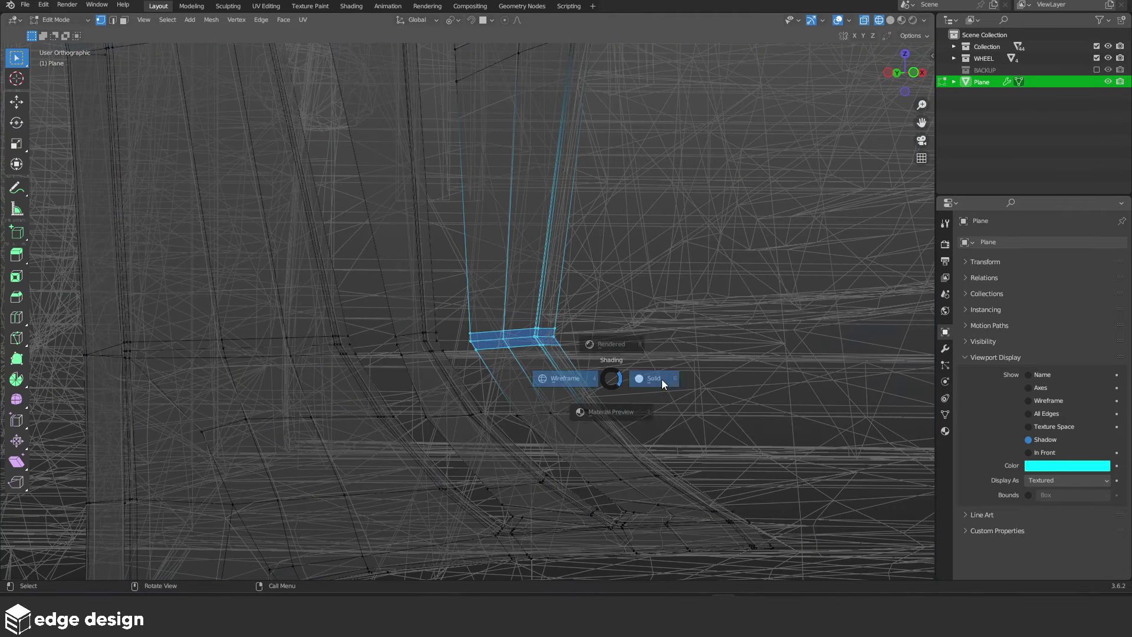
left_click(655, 379)
mouse_move(645, 354)
middle_mouse_down()
mouse_move(637, 370)
mouse_move(568, 331)
mouse_move(573, 351)
middle_mouse_up()
key("g")
key("x")
right_click(636, 366)
Select a vertex on the louvre's lower edge at the side-skirt junction
key("Tab")
scroll(551, 332, "down", 4)
scroll(468, 235, "up", 5)
scroll(558, 260, "up", 2)
key("Tab")
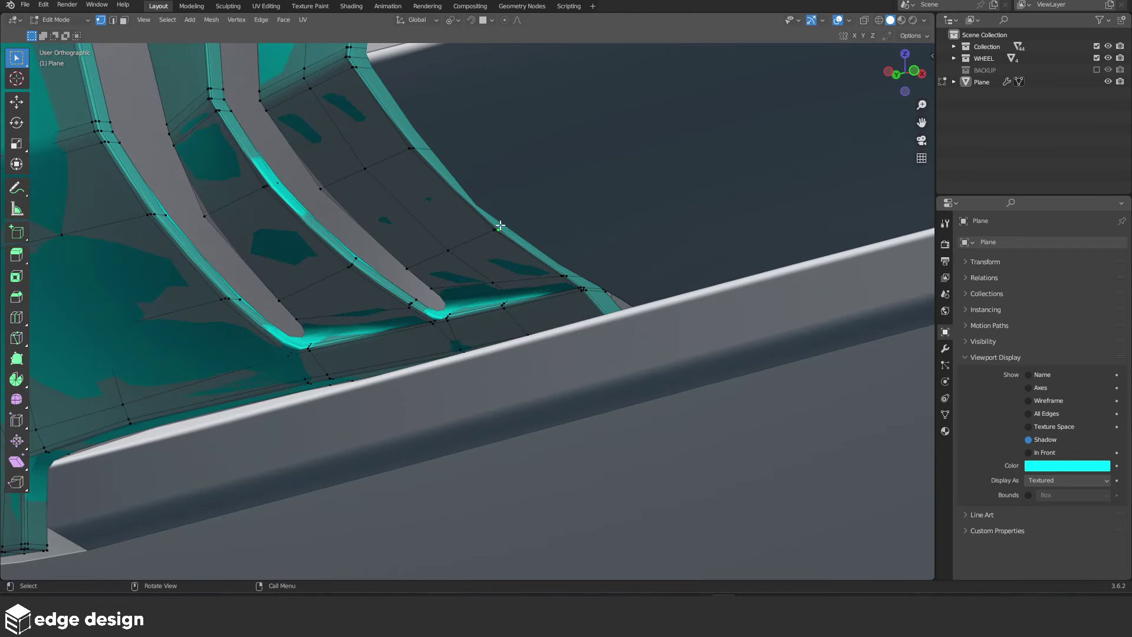
middle_click_drag(500, 226, 556, 288)
key("shift+z")
left_click(491, 285)
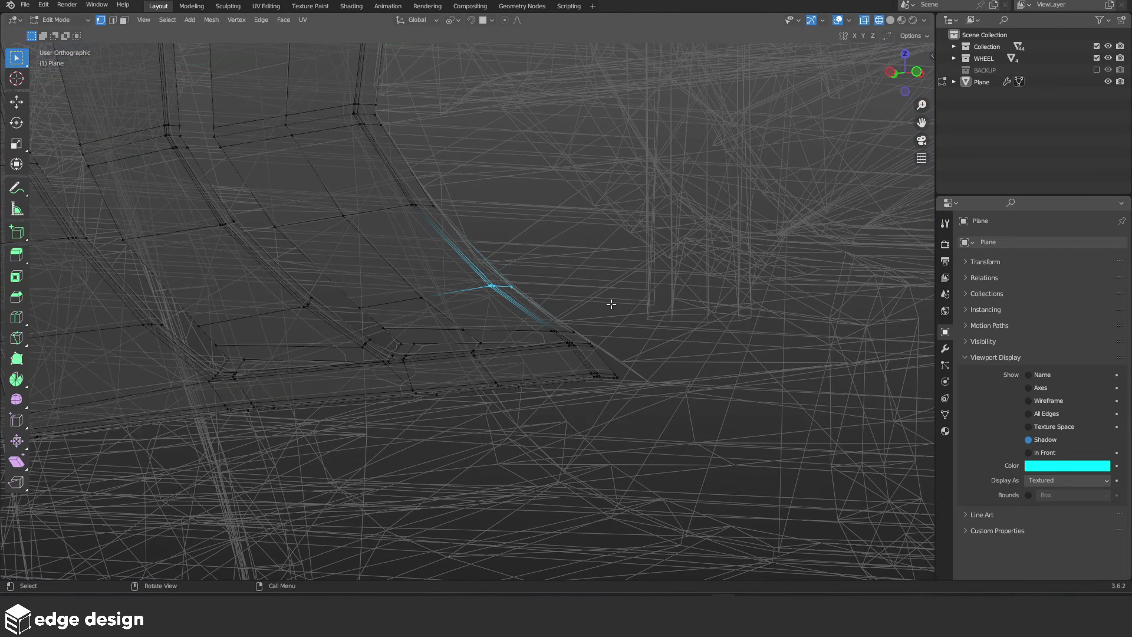
left_click(525, 296)
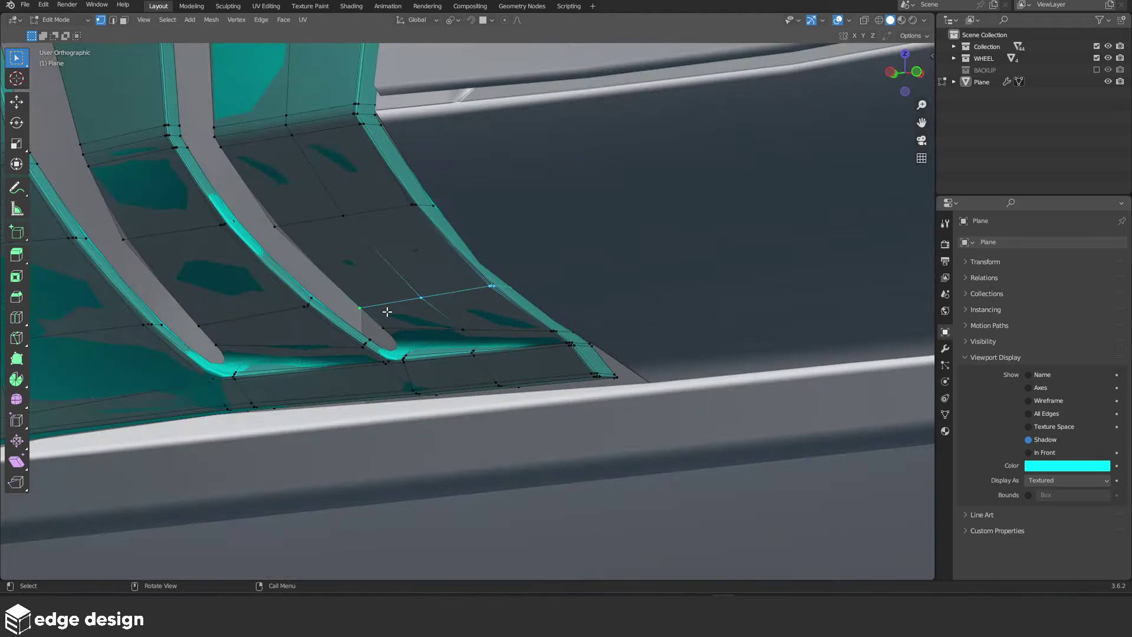
Scale the lower-edge selection narrower along X twice, then exit Edit Mode
key("s")
key("x")
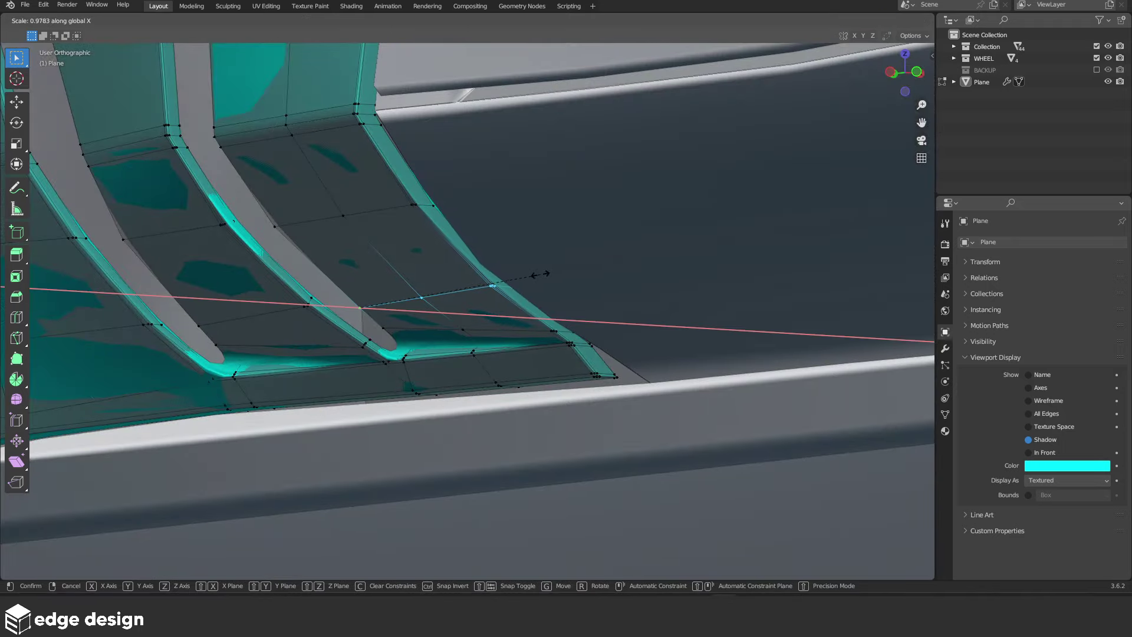
left_click(570, 276)
mouse_move(577, 273)
middle_mouse_down()
mouse_move(541, 283)
mouse_move(572, 281)
mouse_move(603, 235)
mouse_move(487, 246)
mouse_move(533, 314)
mouse_move(504, 313)
mouse_move(532, 264)
middle_mouse_up()
key("s")
key("x")
left_click(554, 287)
key("Tab")
Select the panel's rear-edge vertices and shift them along Y toward the door gap
left_click(496, 281)
key("Tab")
scroll(533, 266, "up", 3)
key("z")
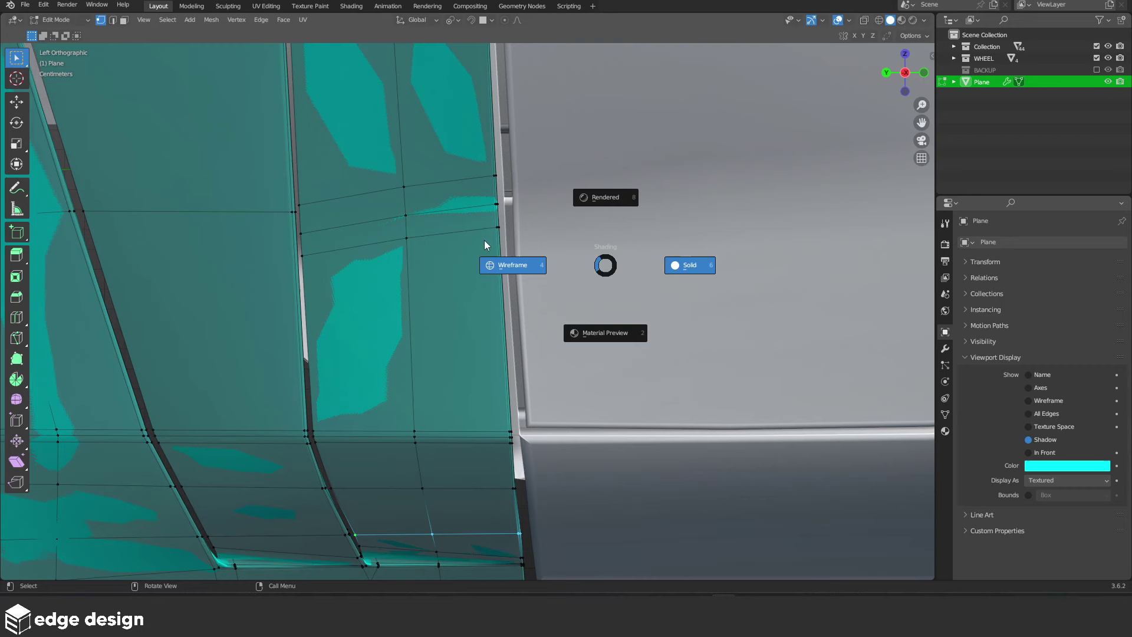
left_click_drag(463, 156, 556, 253)
key("shift+z")
key("g")
key("y")
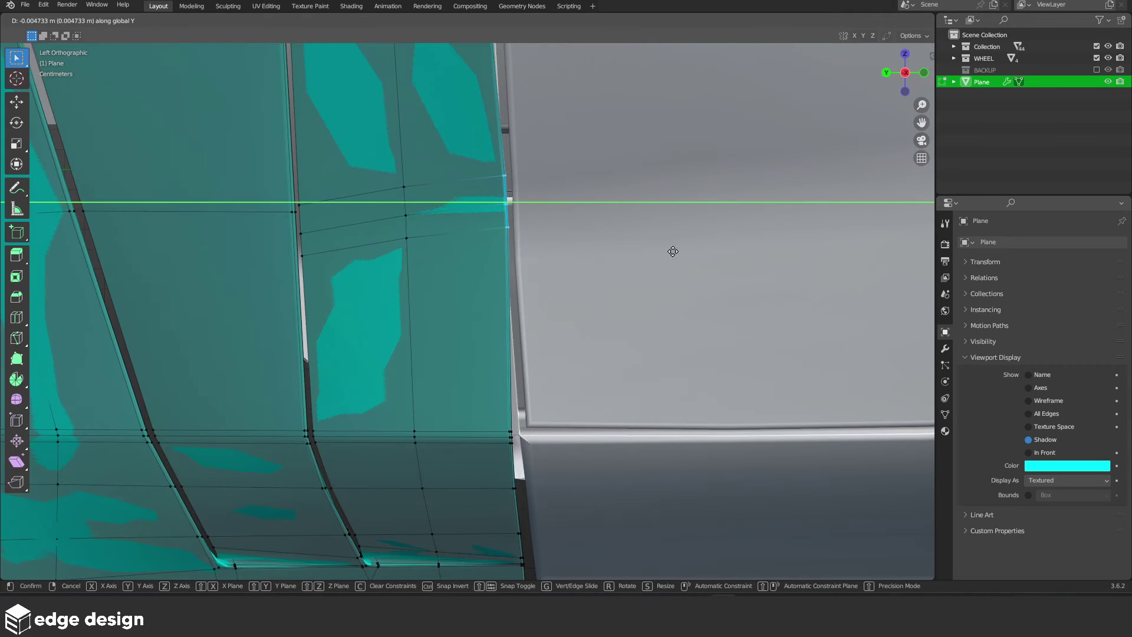
left_click(672, 253)
Nudge the vertices at the lower rear corner along Y twice
key("shift+z")
key("shift+b")
left_click_drag(476, 392, 563, 539)
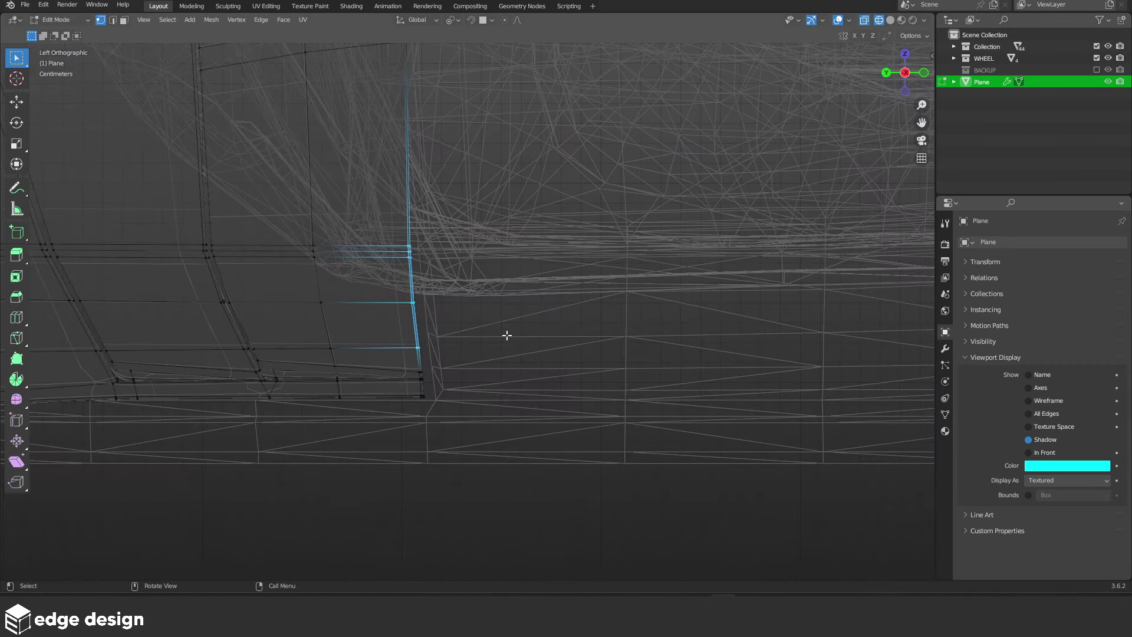
key("shift+z")
key("g")
key("y")
left_click(503, 336)
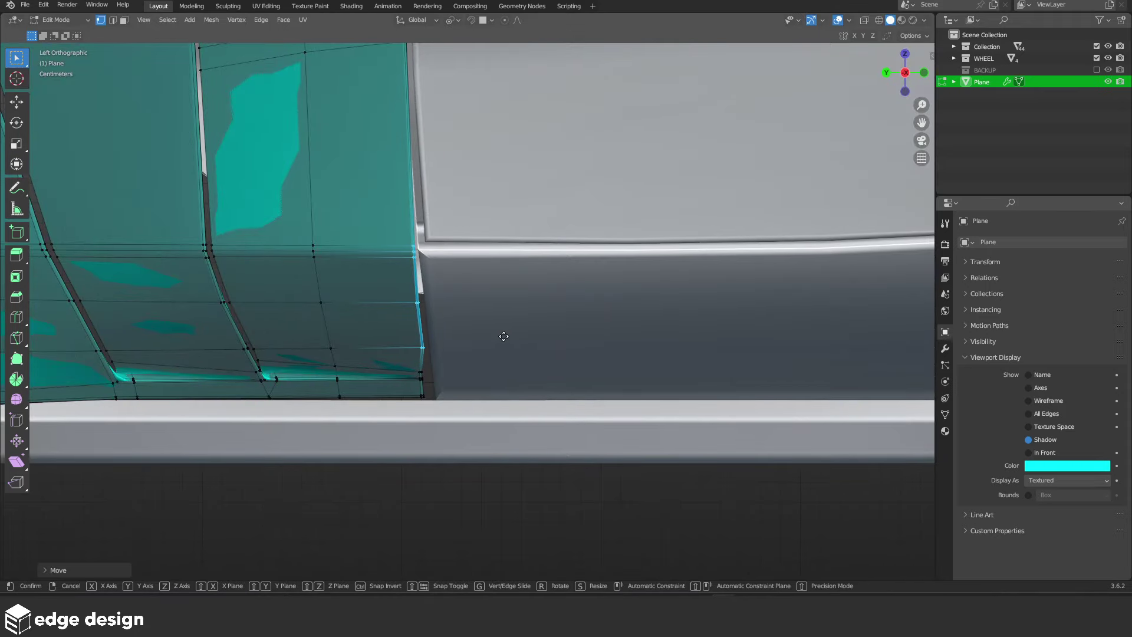
key("g")
key("y")
left_click(507, 333)
Move the bottom rear vertices along Y
key("shift+z")
left_click_drag(400, 367, 448, 409)
key("shift+z")
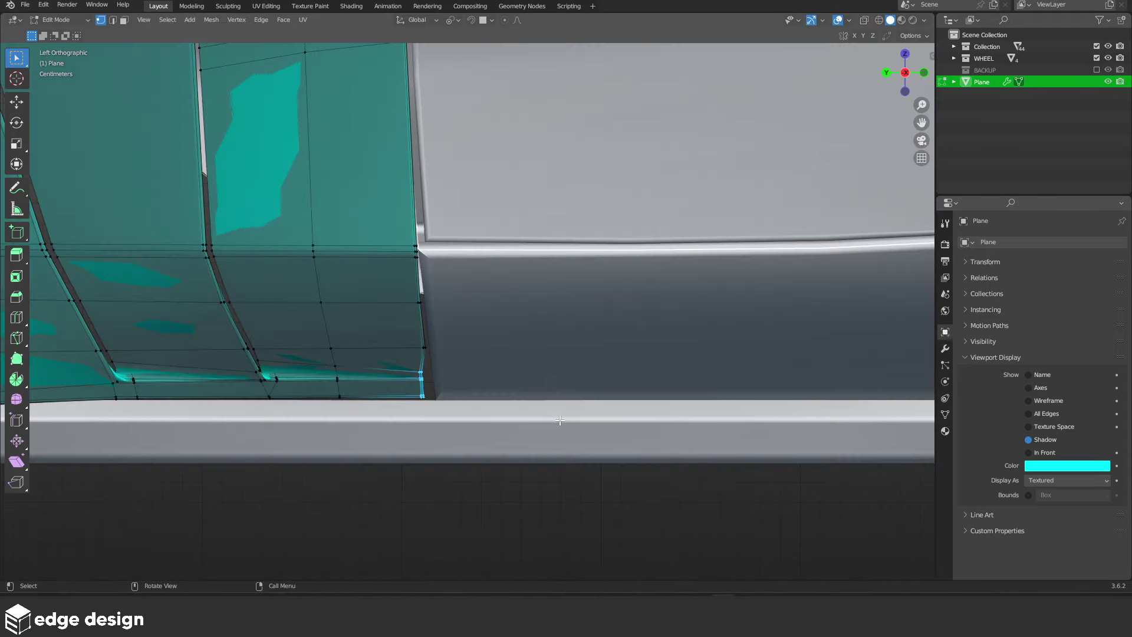
key("g")
key("y")
left_click(565, 422)
scroll(523, 382, "down", 5)
scroll(503, 490, "down", 2)
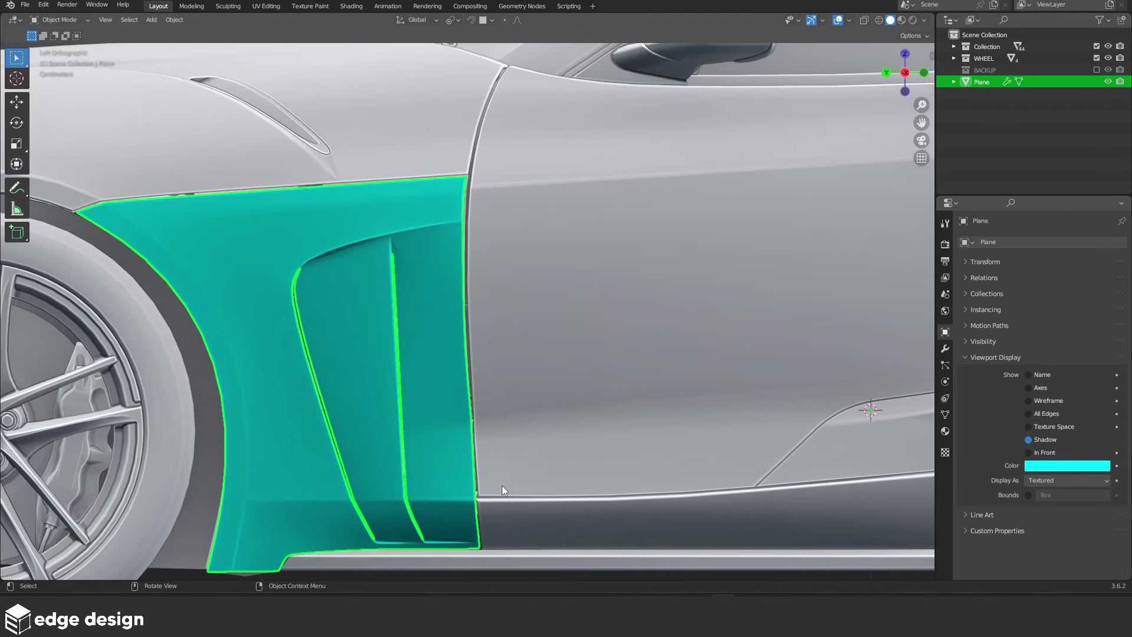
scroll(534, 462, "up", 6)
scroll(454, 349, "up", 2)
Select the upper rear-edge vertices and move them along Y
key("shift+z")
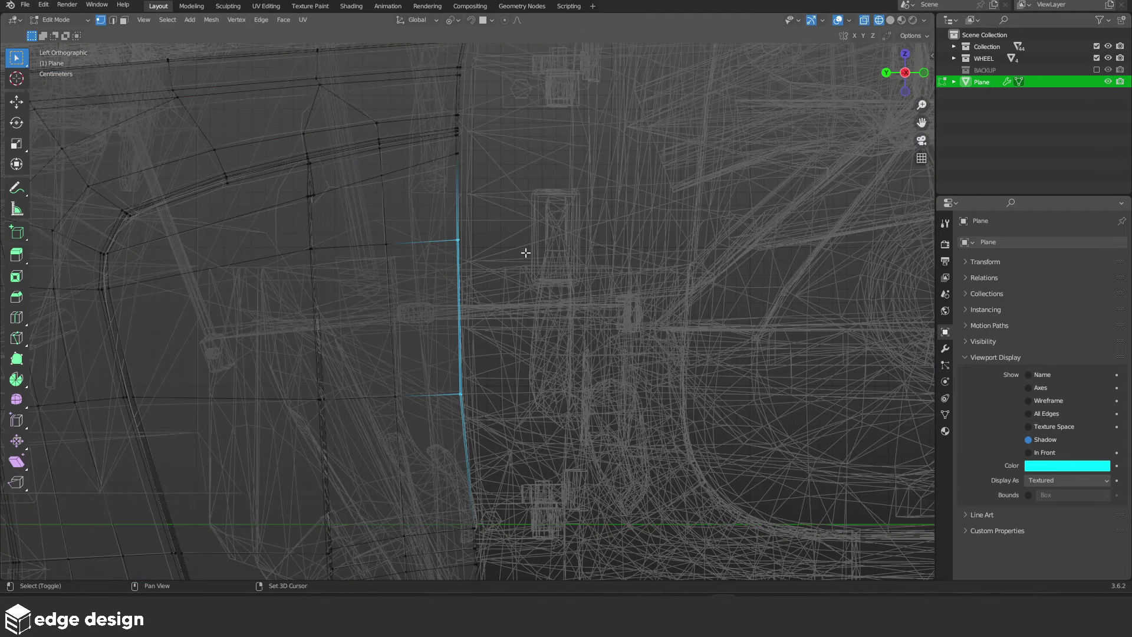
left_click_drag(438, 95, 501, 184)
middle_click_drag(503, 187, 539, 304, "shift")
key("shift+z")
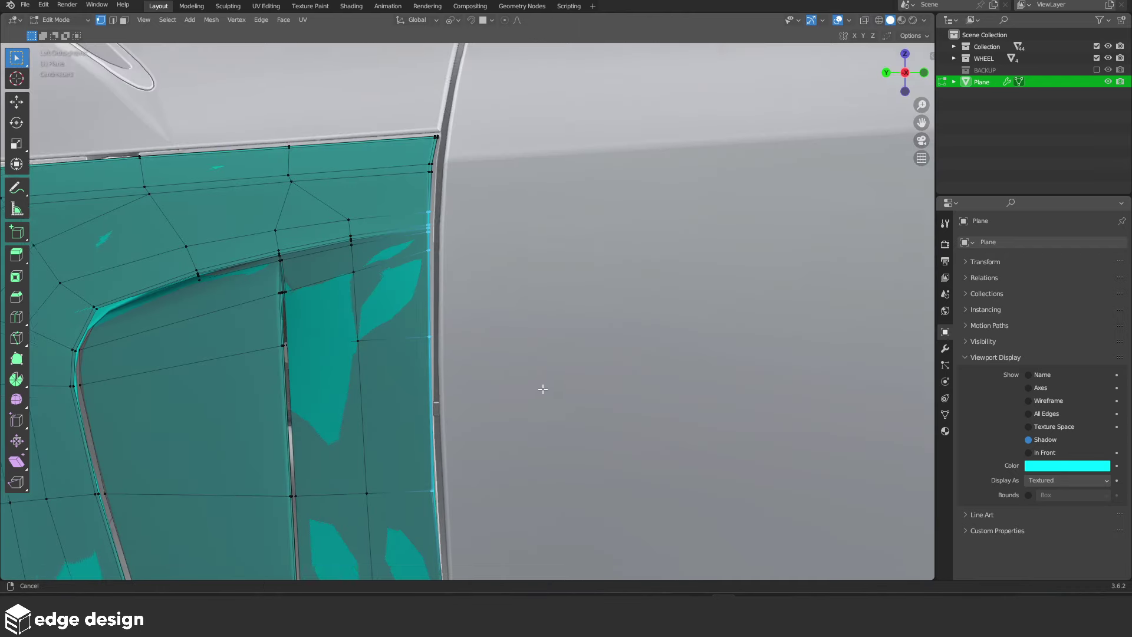
middle_click_drag(543, 389, 538, 281, "shift")
key("g")
key("y")
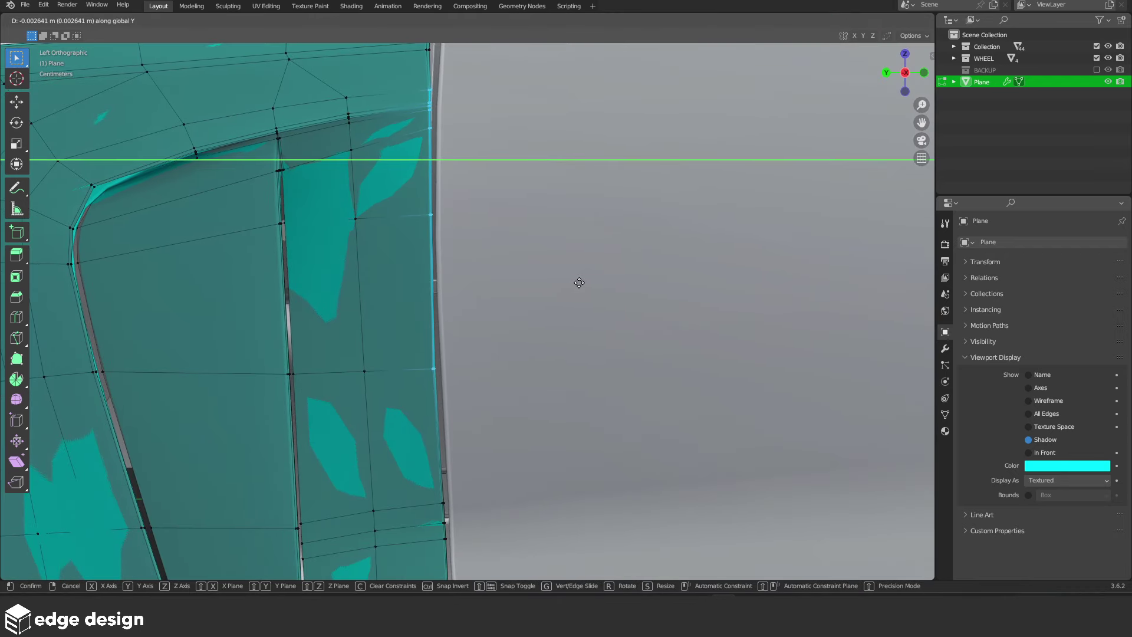
left_click(579, 282)
Move the top rear corner vertices along Y
scroll(523, 393, "down", 4)
scroll(548, 365, "up", 3)
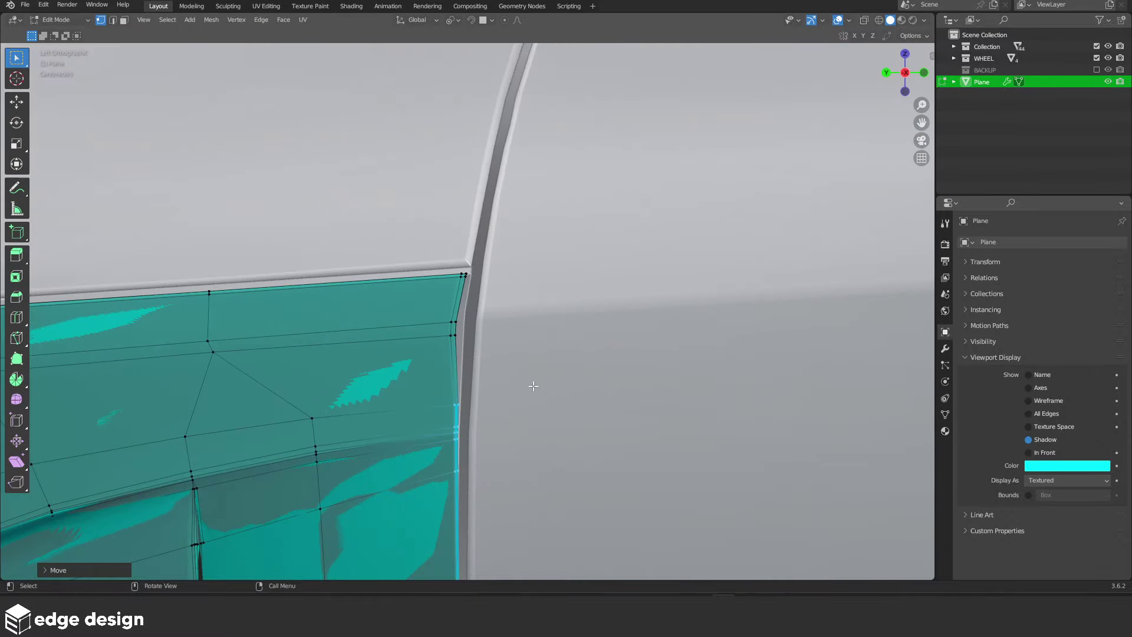
left_click_drag(500, 509, 501, 508)
key("shift+z")
key("z")
left_click(682, 498)
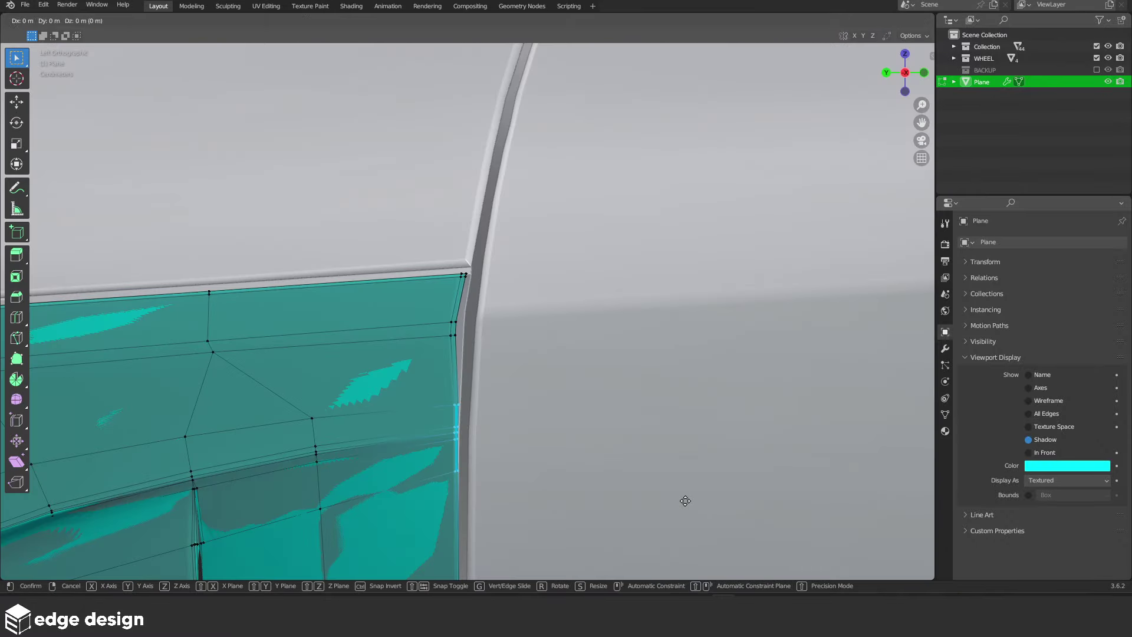
key("g")
key("y")
left_click(713, 500)
Move the top corner edge vertices along Y and shear them to follow the door seam
key("shift+z")
left_click_drag(430, 235, 533, 351)
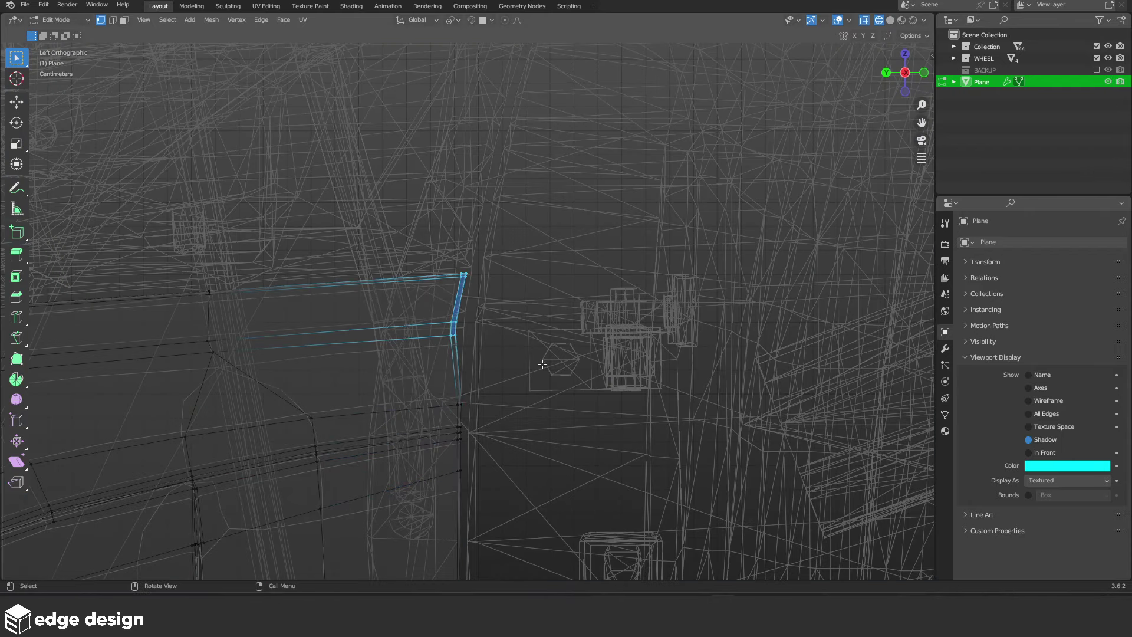
key("shift+z")
key("y")
left_click(777, 356)
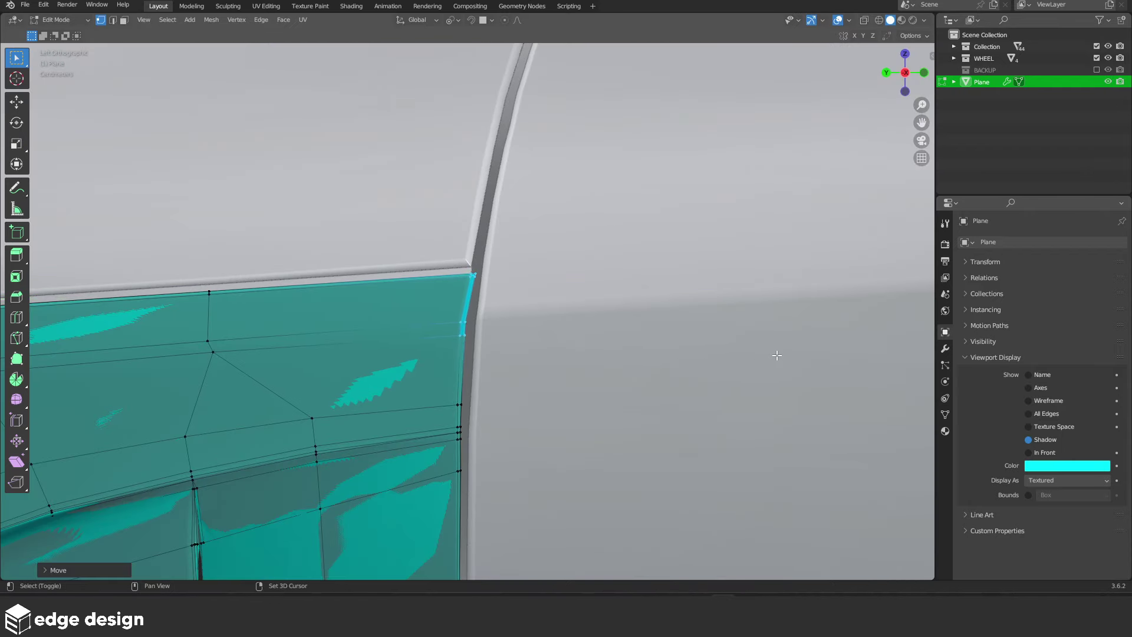
key("shift+ctrl+alt+s")
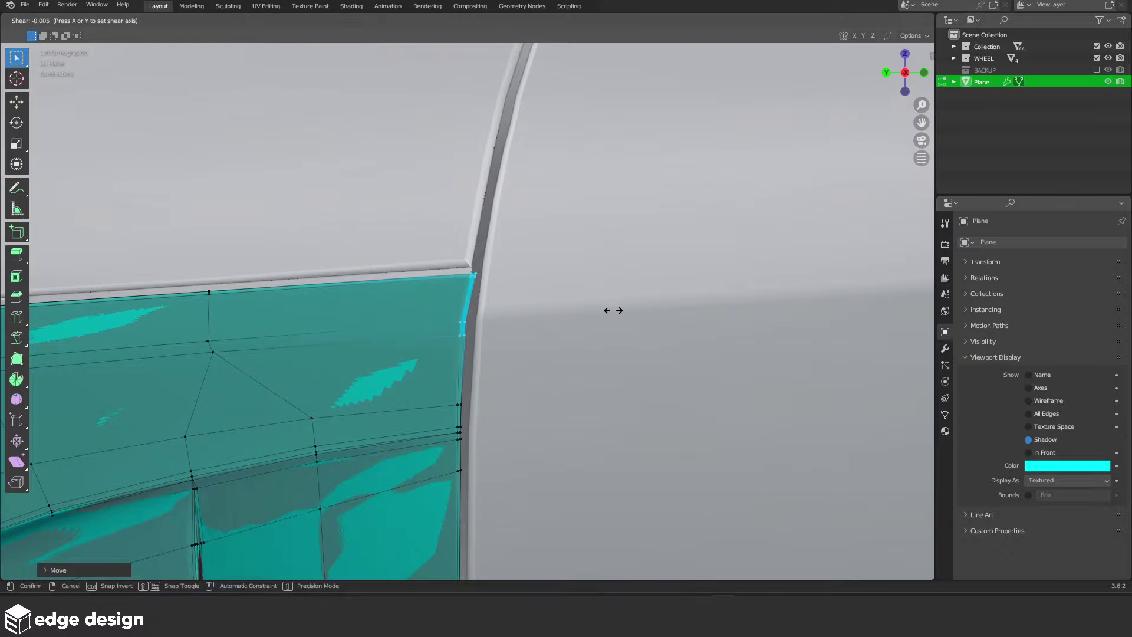
left_click(641, 315)
Return to Object Mode and orbit to a low view of the vent by the wheel
key("Tab")
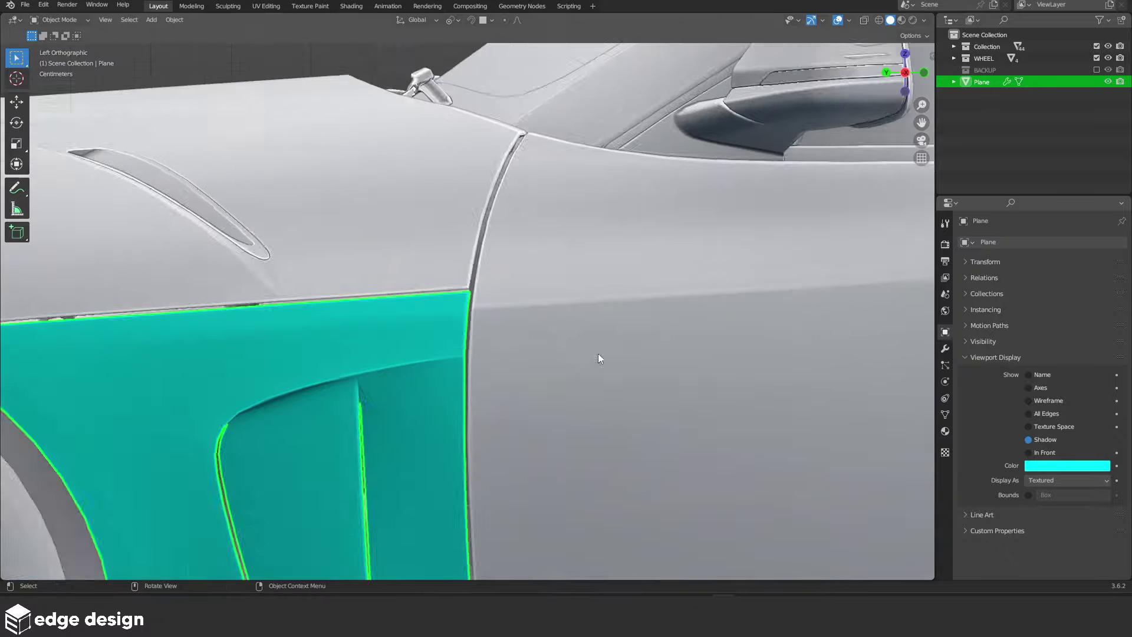
scroll(598, 353, "down", 5)
middle_click_drag(537, 384, 475, 402)
scroll(475, 402, "up", 4)
scroll(520, 293, "down", 3)
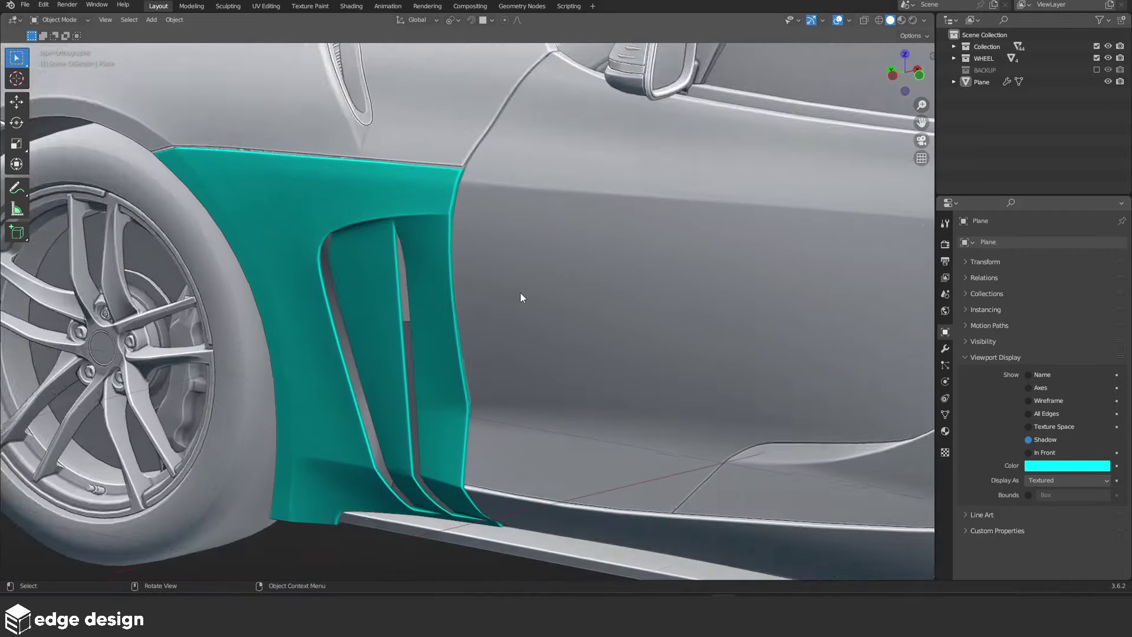
scroll(493, 322, "down", 2)
scroll(409, 380, "up", 6)
mouse_move(410, 381)
middle_mouse_down()
mouse_move(448, 323)
mouse_move(430, 334)
mouse_move(448, 243)
middle_mouse_up()
Select the teal vent panel, enter Edit Mode and zoom in on the fins
left_click(436, 283)
key("Tab")
scroll(454, 291, "up", 3)
scroll(485, 334, "up", 2)
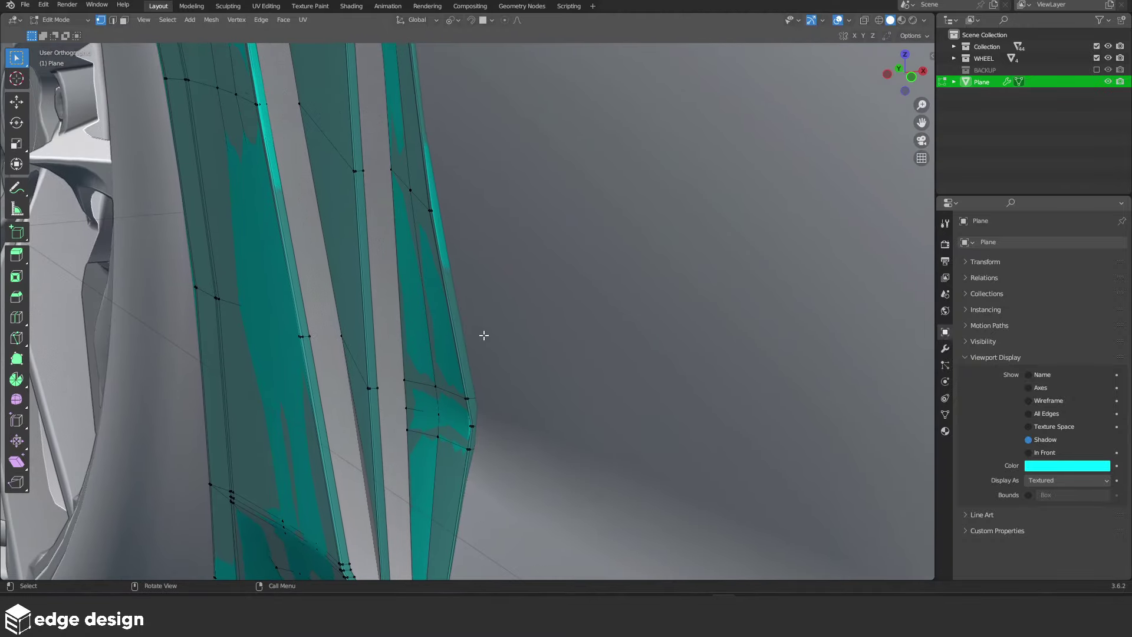
scroll(473, 291, "up", 1)
scroll(487, 341, "up", 1)
middle_click_drag(486, 363, 505, 293)
Box-select the rear fin's lower tip vertices in X-ray and move them along X
key("Tab")
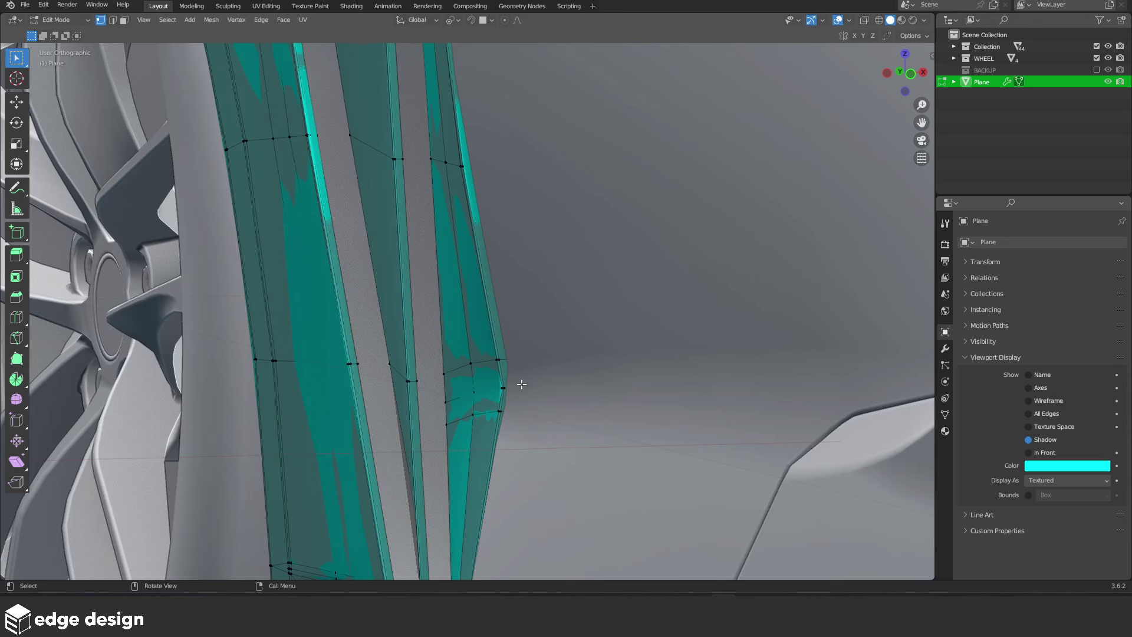
key("shift+z")
left_click_drag(488, 345, 530, 449)
key("shift+z")
key("g")
key("z")
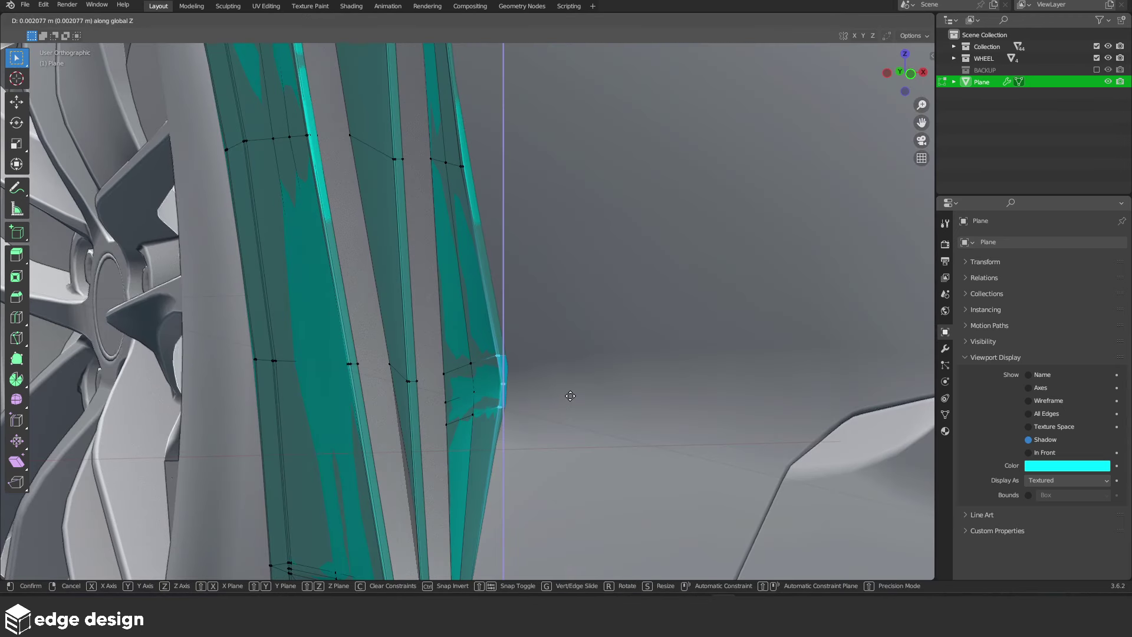
left_click(570, 395)
key("g")
key("x")
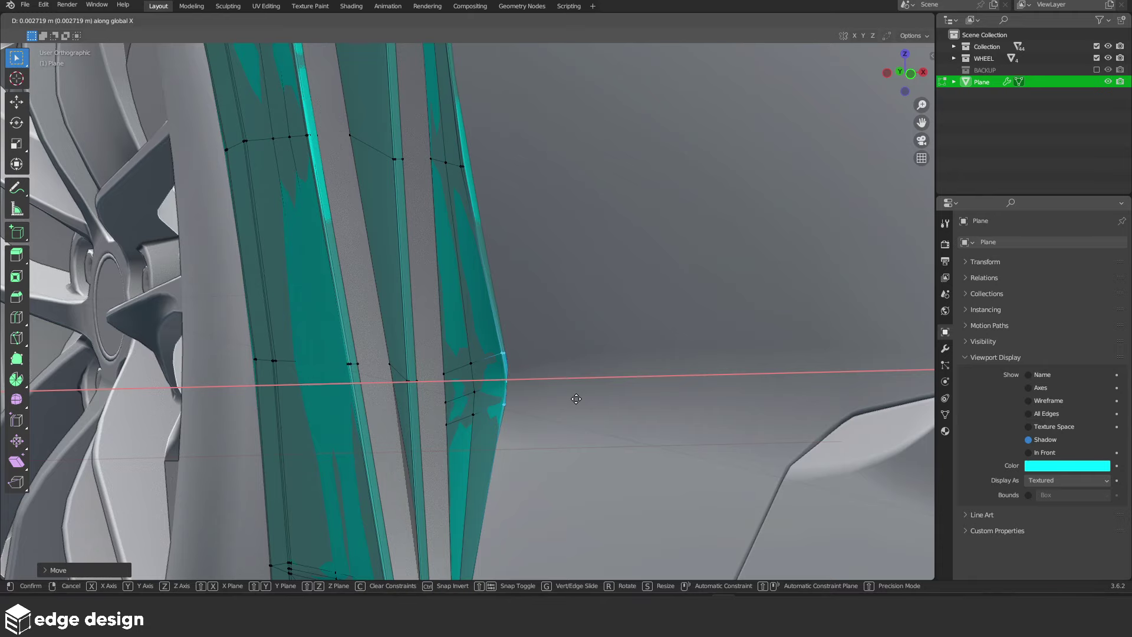
left_click(576, 399)
Select another vertex on the fin edge and nudge it along X
mouse_move(548, 373)
middle_mouse_down()
mouse_move(535, 378)
mouse_move(523, 354)
middle_mouse_up()
key("shift+z")
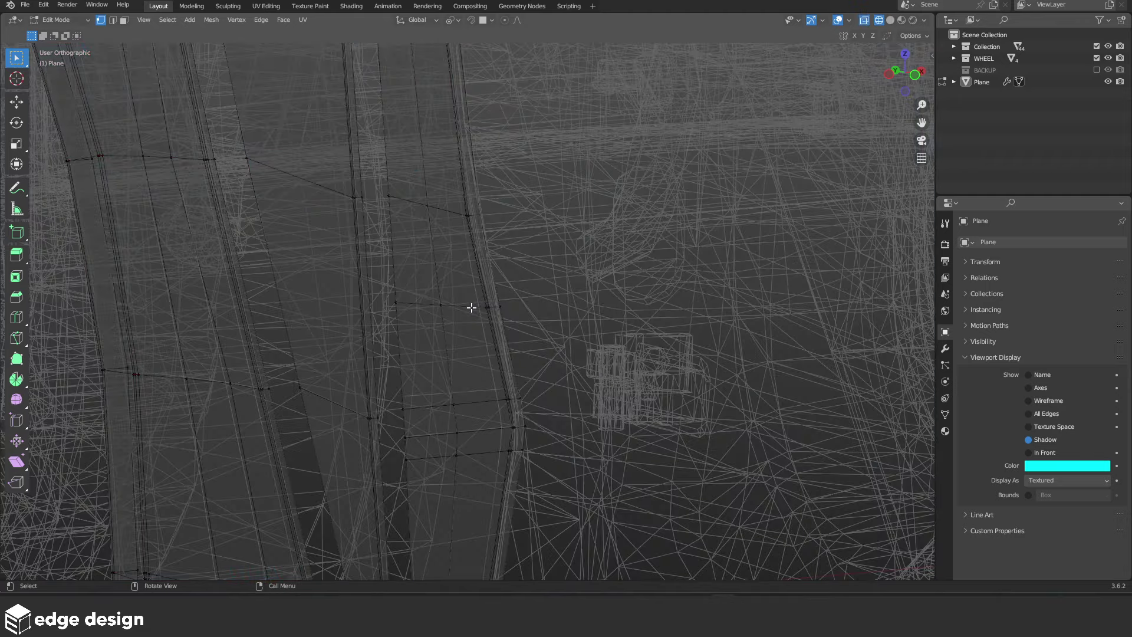
left_click_drag(469, 288, 506, 314)
key("z")
left_click(584, 323)
key("g")
key("x")
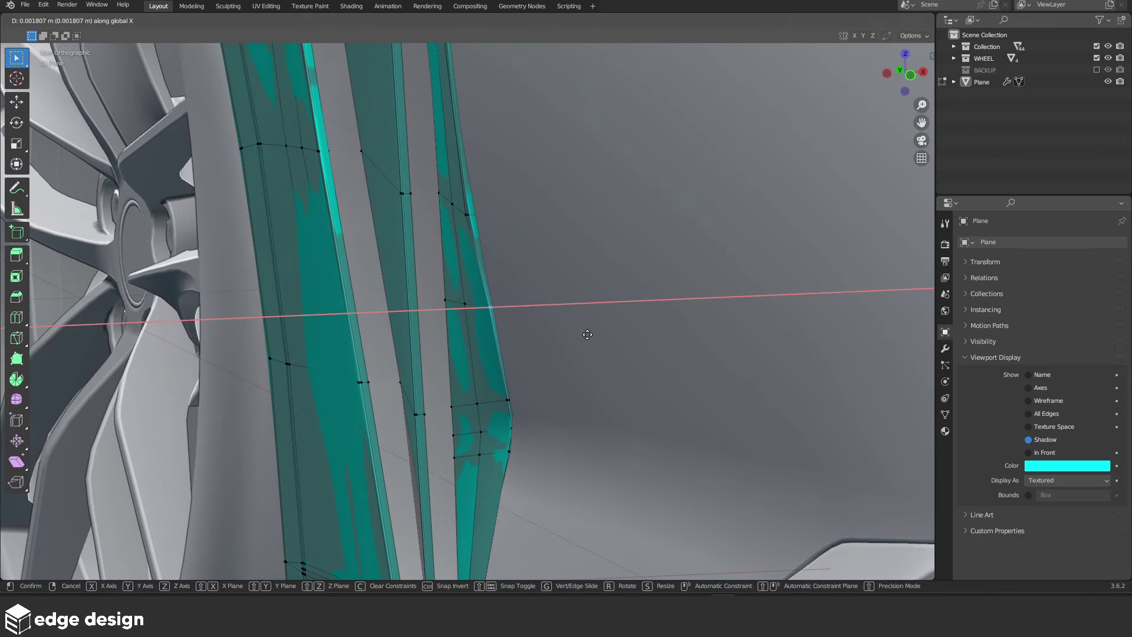
left_click(587, 334)
Move the selected fin vertices further along X, checking them against the wheel
mouse_move(556, 304)
middle_mouse_down()
mouse_move(538, 374)
mouse_move(549, 358)
middle_mouse_up()
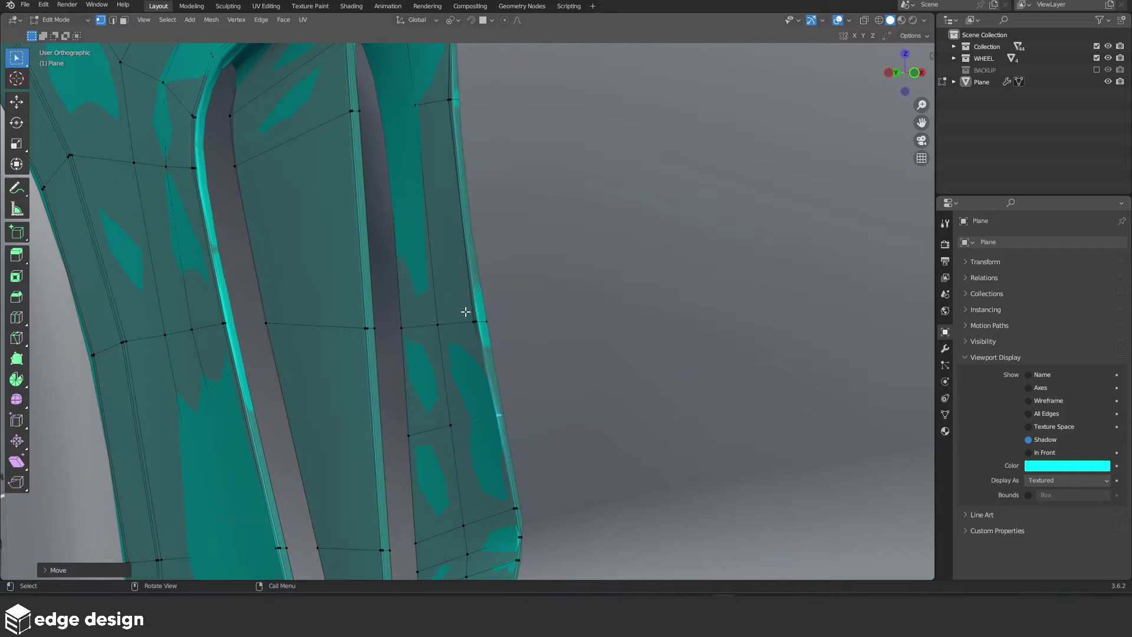
mouse_move(465, 301)
middle_mouse_down()
mouse_move(582, 352)
mouse_move(568, 362)
middle_mouse_up()
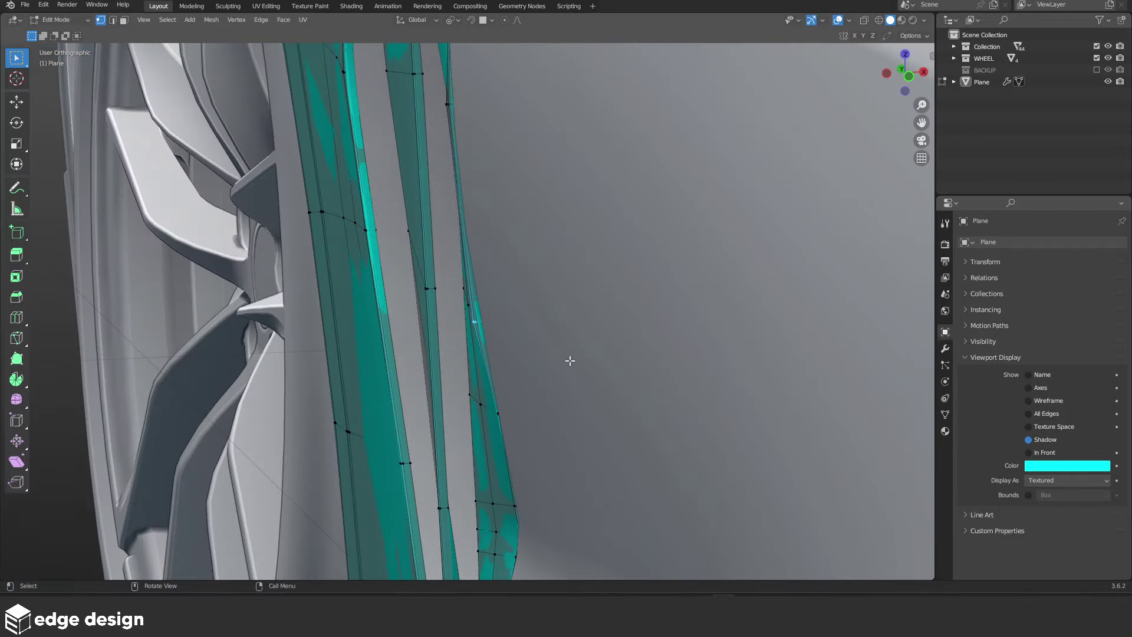
key("g")
key("x")
left_click(573, 361)
Return the panel to Object Mode and review the vent from the side
key("Tab")
scroll(555, 354, "down", 5)
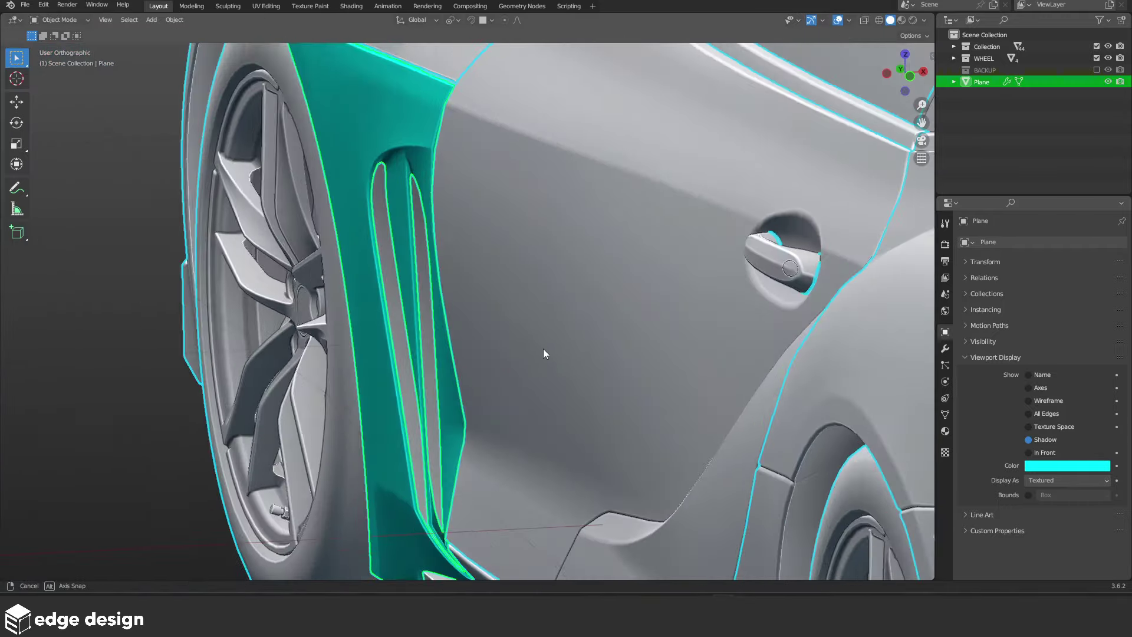
scroll(483, 333, "up", 3)
scroll(416, 317, "up", 3)
key("Tab")
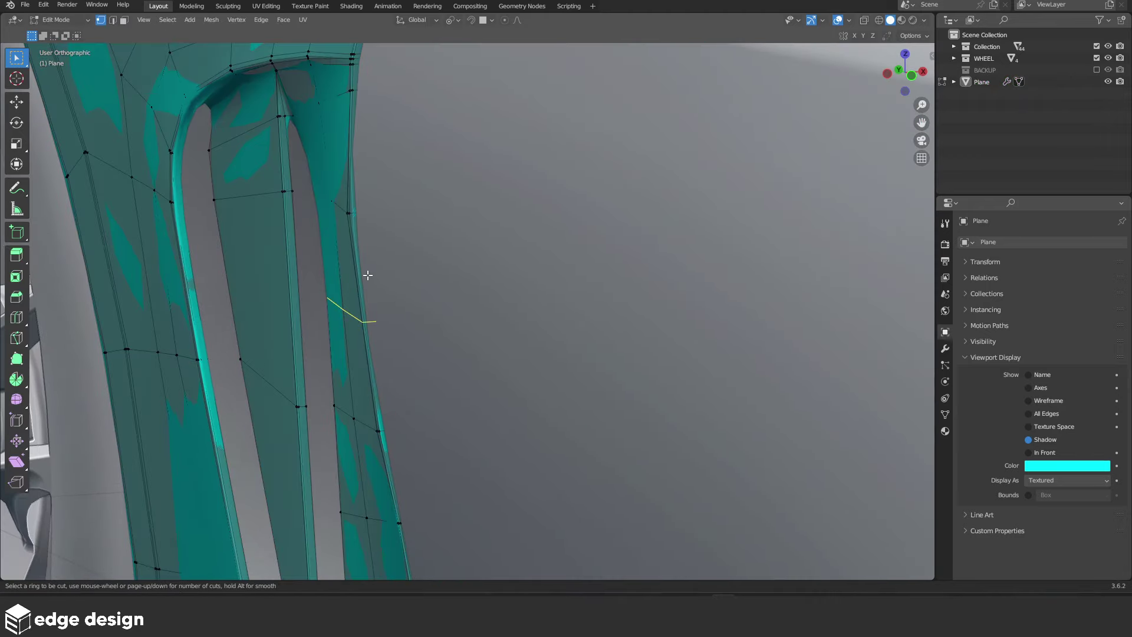
key("Tab")
scroll(395, 325, "down", 4)
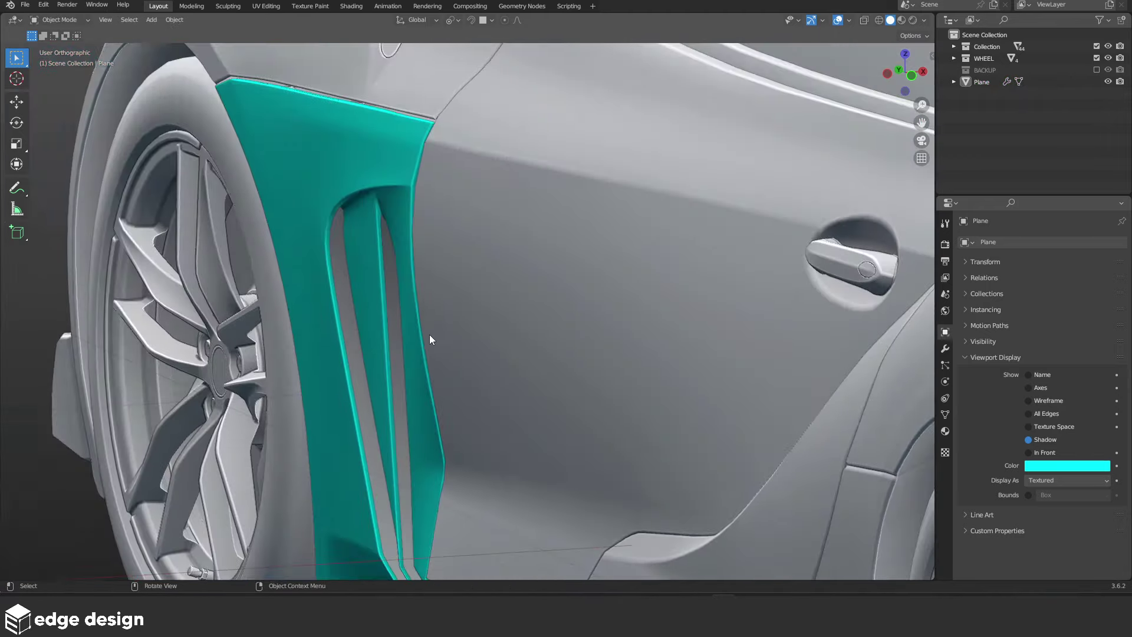
mouse_move(430, 335)
middle_mouse_down()
mouse_move(431, 306)
mouse_move(423, 327)
middle_mouse_up()
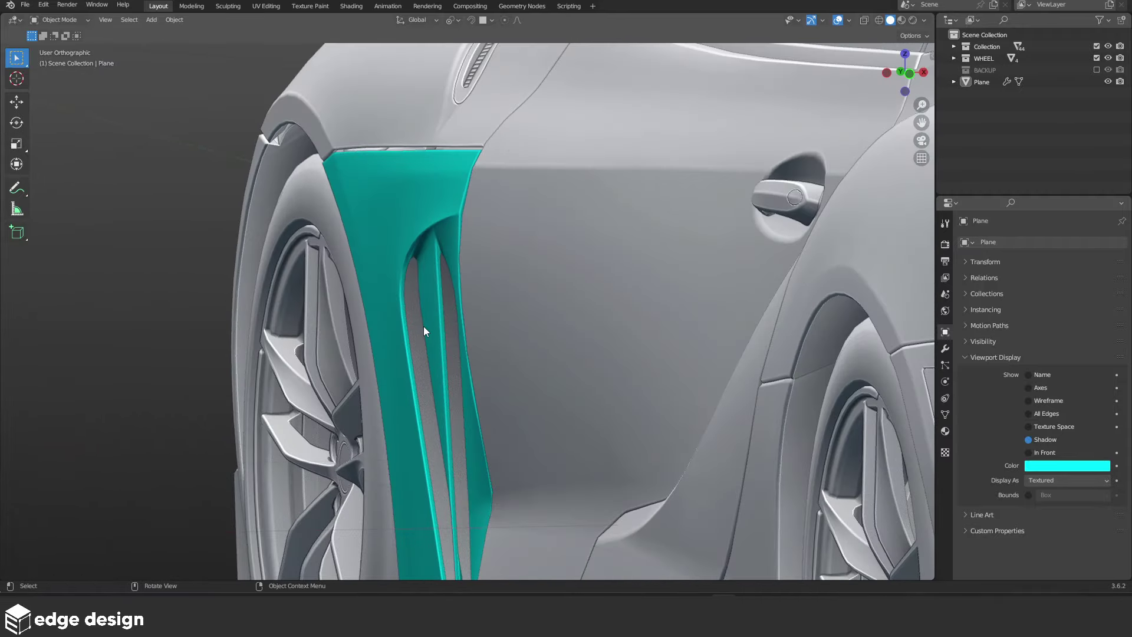
Save the project as 'Toyota GR Supra - Ings.blend'
scroll(424, 327, "down", 4)
scroll(465, 263, "up", 4)
mouse_move(465, 263)
middle_mouse_down()
mouse_move(599, 254)
mouse_move(621, 281)
mouse_move(617, 299)
middle_mouse_up()
scroll(622, 281, "down", 4)
scroll(617, 299, "up", 6)
key("ctrl+s")
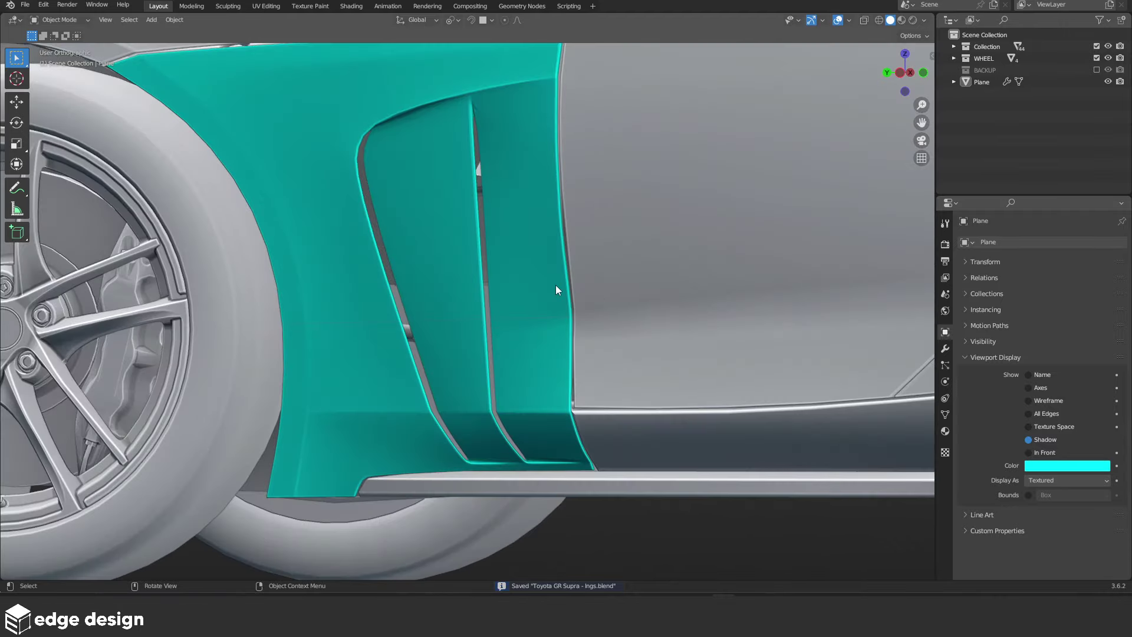
In side view, move a vertex on the teal panel's rear edge along Y
left_click(556, 290)
key("ctrl+KP_3")
key("Tab")
scroll(576, 283, "up", 4)
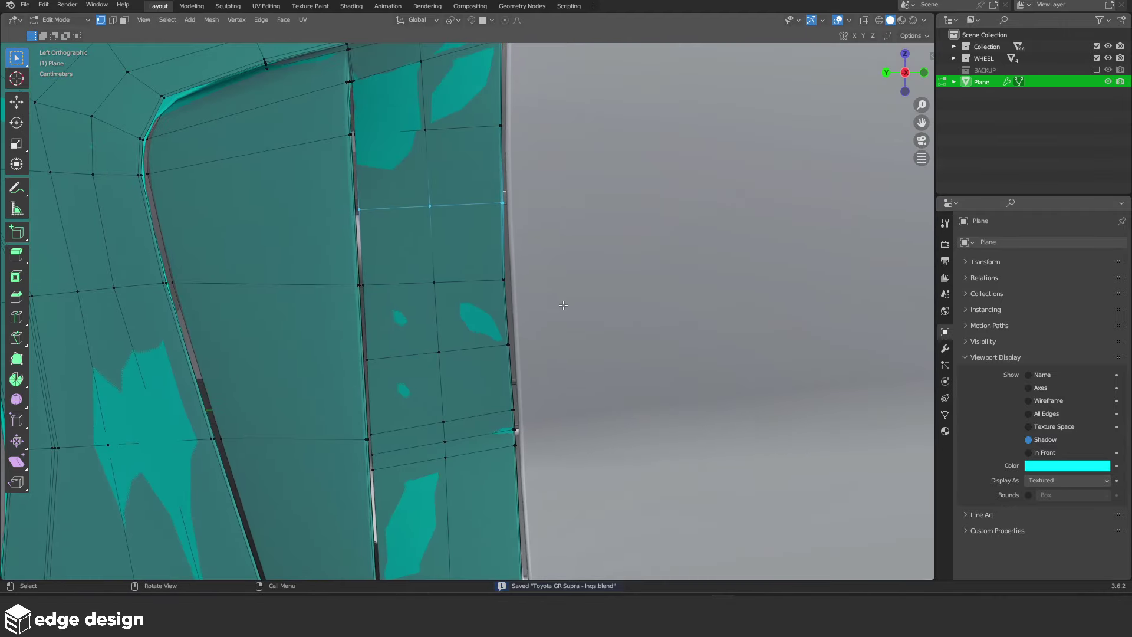
key("z")
left_click(472, 305)
key("z")
left_click(601, 293)
scroll(700, 284, "up", 4)
key("g")
key("y")
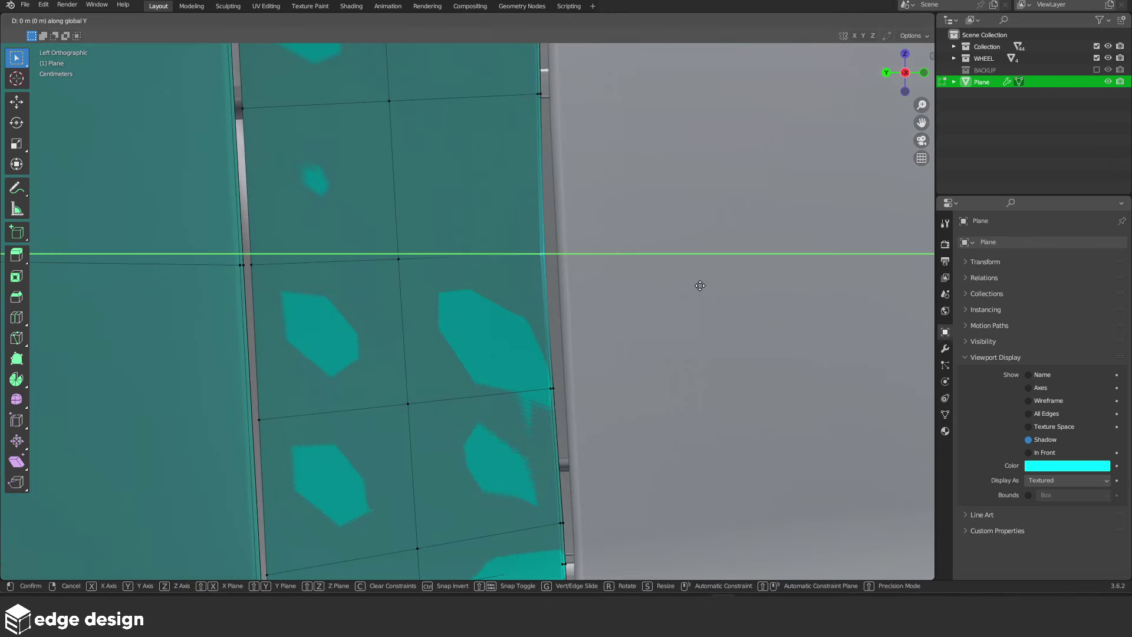
left_click(708, 287)
Move the next selected rear-edge vertices along Y
key("shift+z")
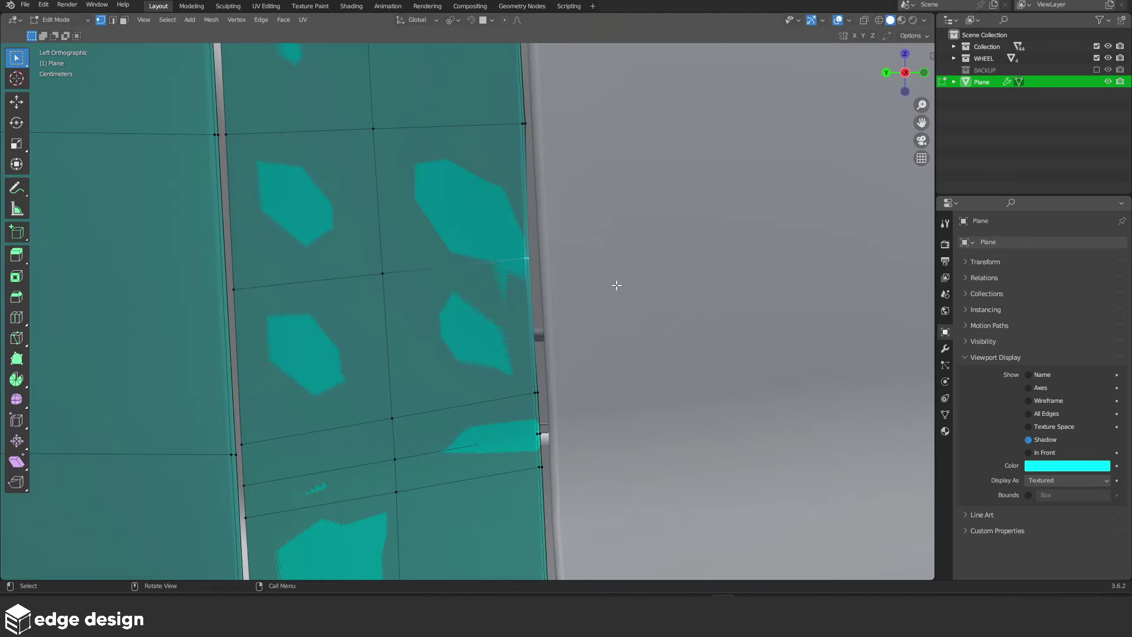
key("shift+z")
key("g")
key("y")
left_click(621, 286)
Select the panel's rear edge loop and attempt a Y move, cancelling it
middle_click_drag(575, 379, 496, 258, "shift")
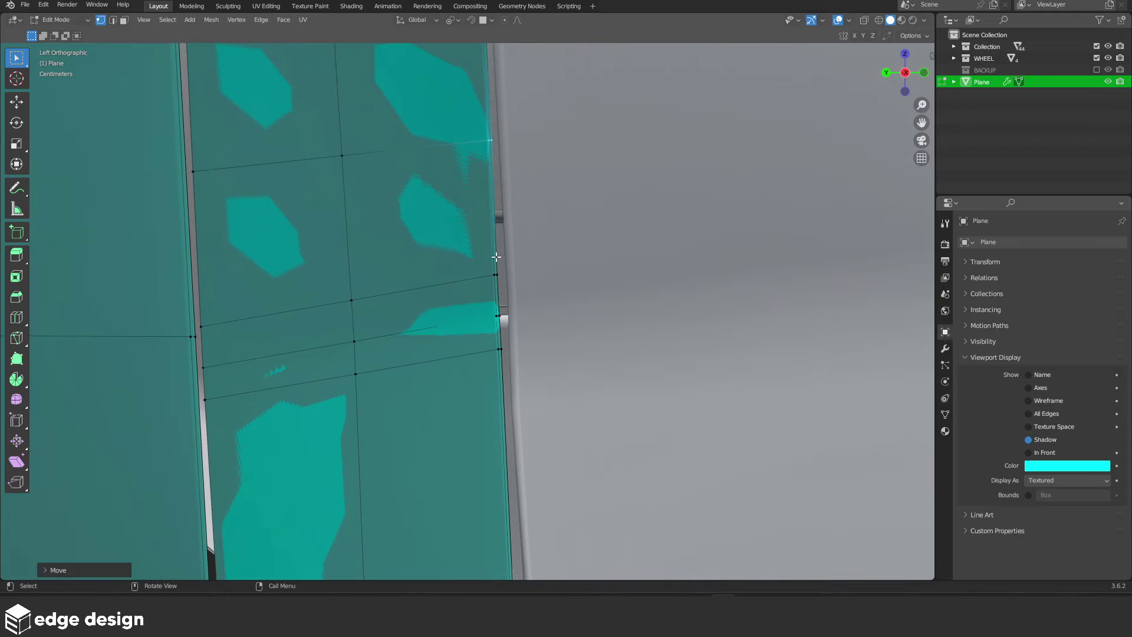
left_click(421, 267)
left_click(498, 313, "alt")
key("z")
left_click(625, 391)
key("g")
key("y")
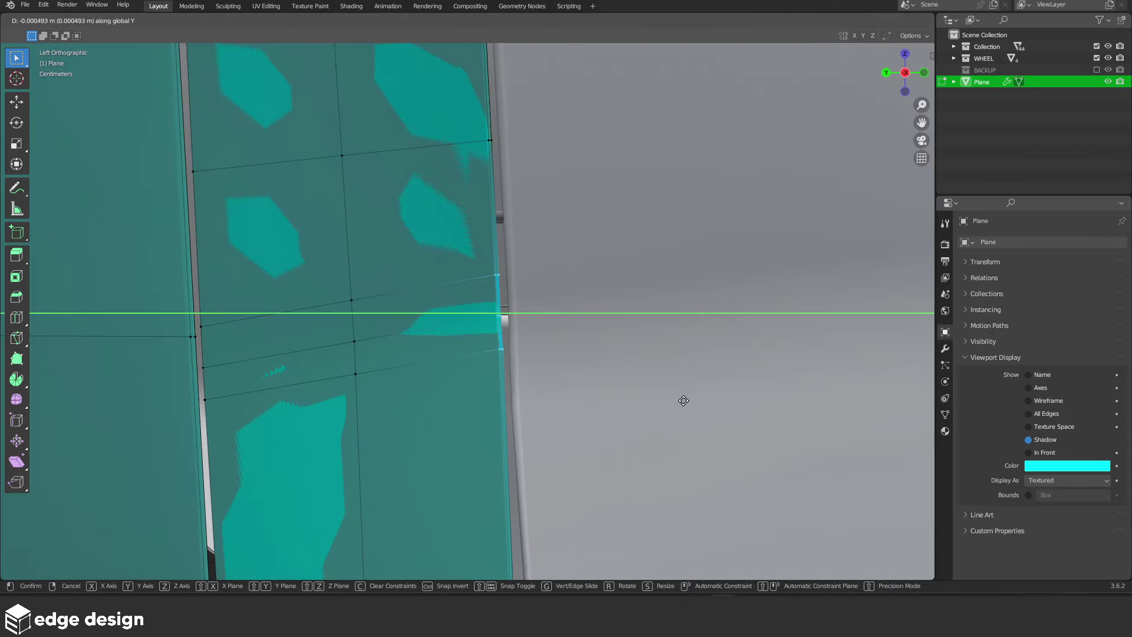
key("Escape")
Review the panel, then box-select the vertices at its lower rear corner
key("Tab")
scroll(582, 381, "down", 3)
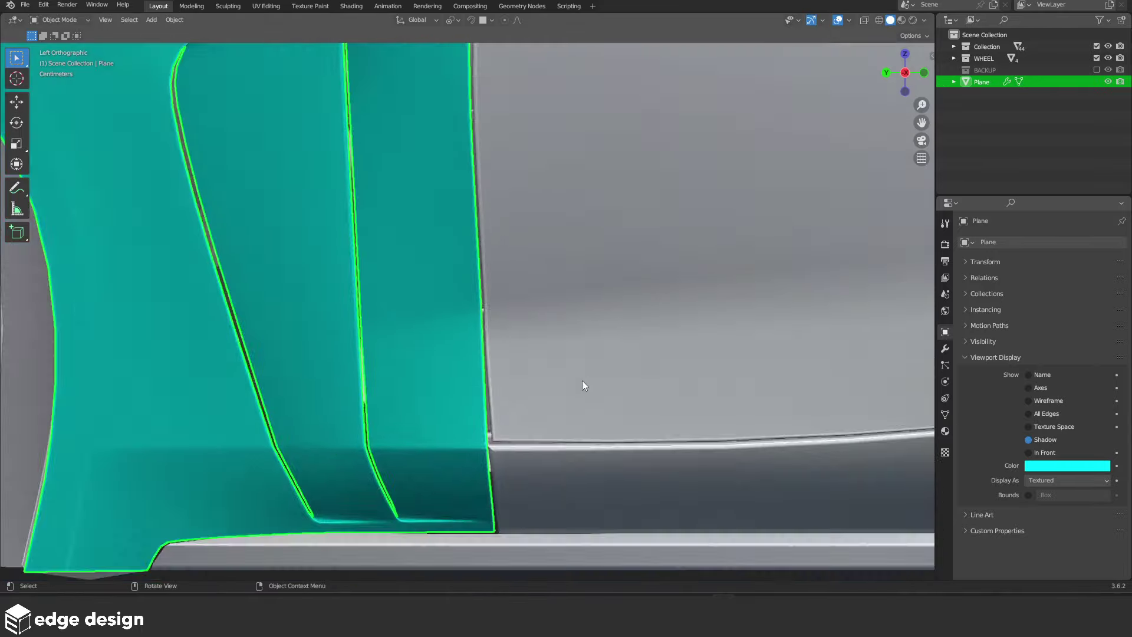
scroll(533, 385, "down", 3)
scroll(513, 416, "up", 4)
scroll(435, 327, "up", 2)
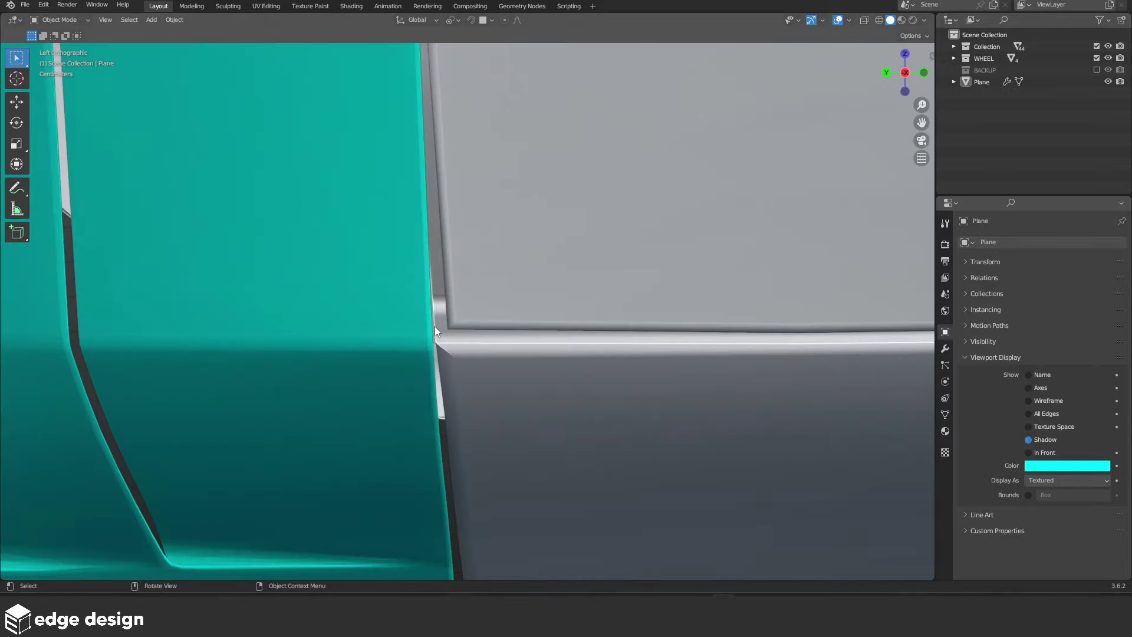
key("Tab")
key("shift+z")
left_click_drag(384, 278, 472, 384)
key("shift+z")
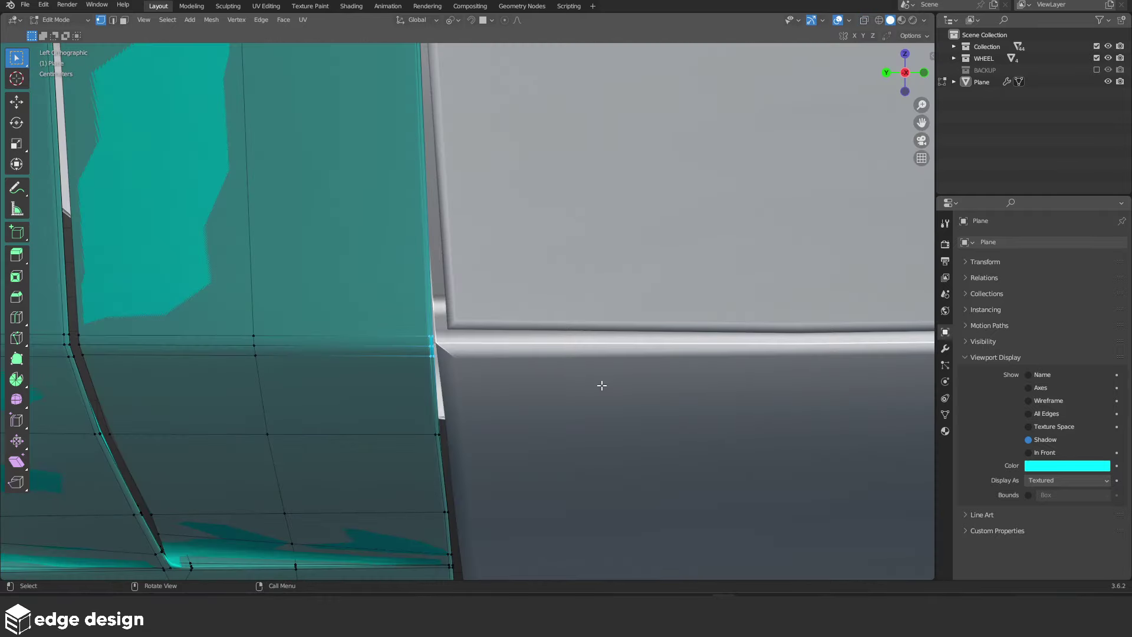
Recheck the panel, then select vertices along its rear edge in X-ray
scroll(602, 385, "down", 3)
key("Tab")
scroll(543, 370, "up", 2)
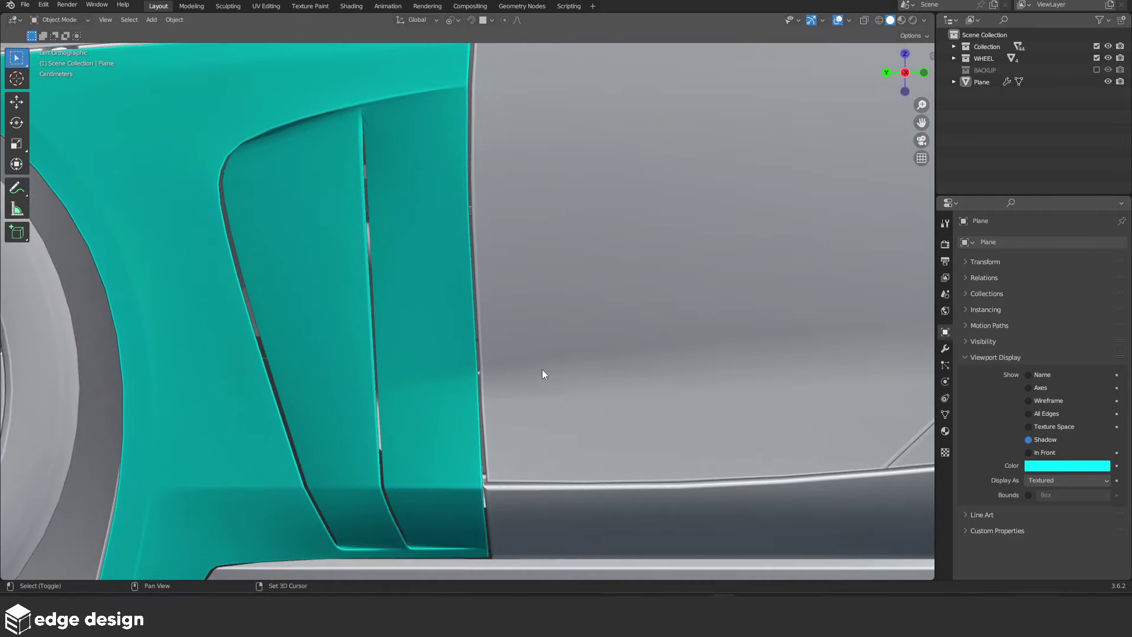
scroll(522, 357, "down", 2)
key("Tab")
scroll(530, 354, "up", 2)
scroll(508, 293, "up", 2)
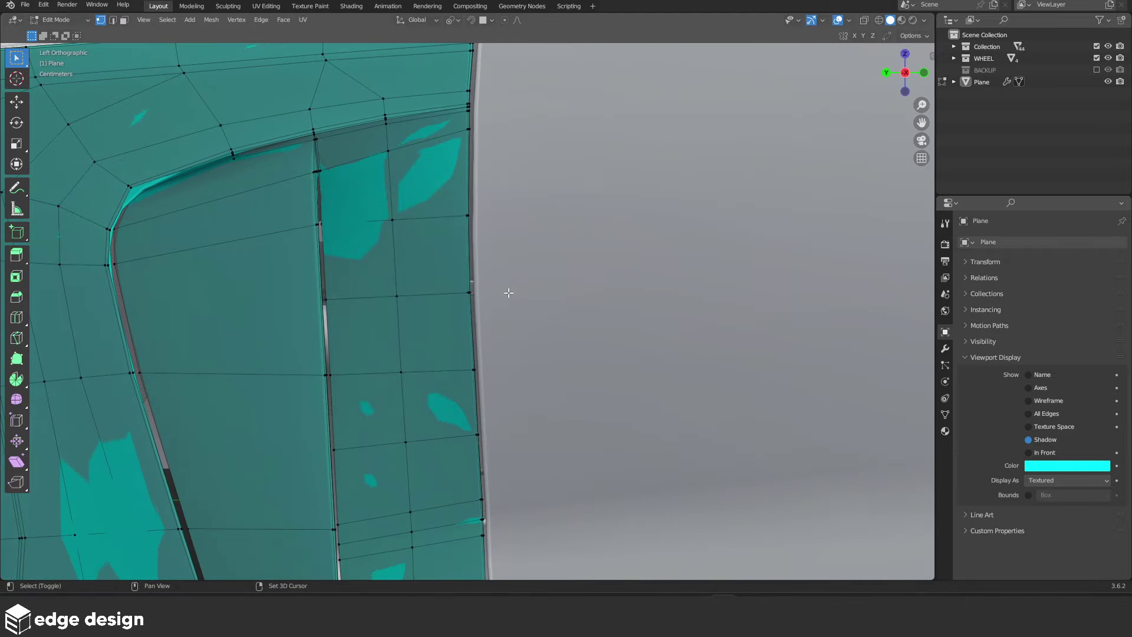
scroll(552, 325, "up", 2)
key("shift+z")
left_click_drag(454, 277, 618, 331)
key("shift+z")
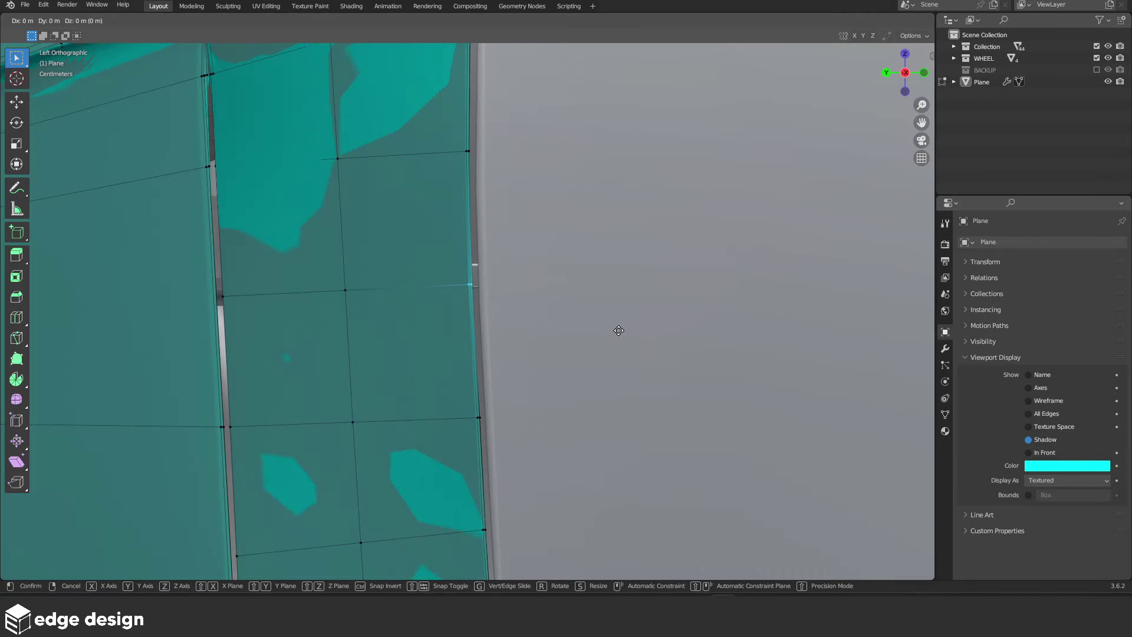
left_click(632, 330)
Inspect the panel edges in wireframe, then return to Object Mode to review the side
scroll(506, 144, "down", 1)
key("z")
left_click(519, 313)
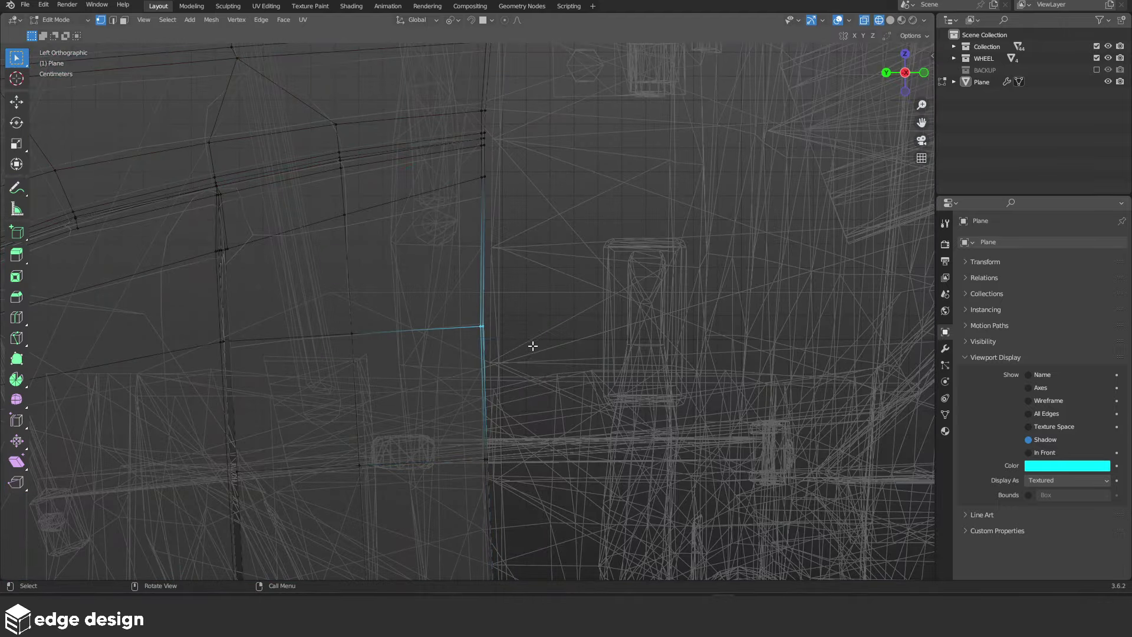
key("shift+z")
key("Tab")
scroll(660, 342, "down", 4)
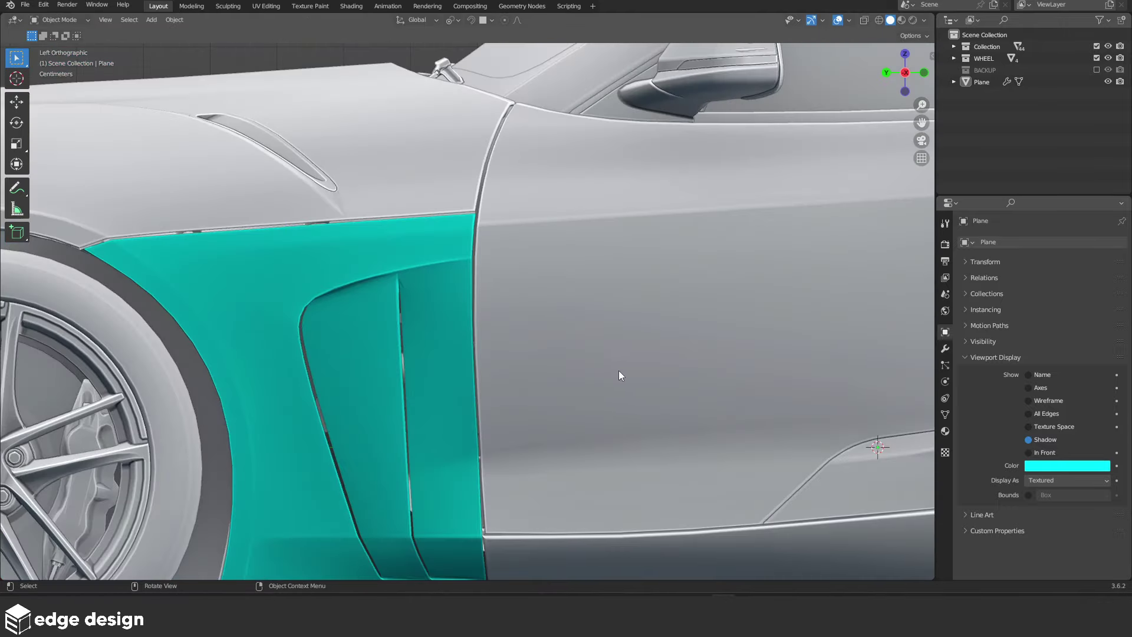
scroll(619, 371, "down", 2)
In Edit Mode, box-select the panel's top-edge vertices in wireframe and start moving them
mouse_move(583, 376)
middle_mouse_down()
mouse_move(500, 382)
mouse_move(468, 361)
mouse_move(430, 395)
mouse_move(468, 369)
mouse_move(543, 359)
mouse_move(401, 319)
middle_mouse_up()
scroll(446, 378, "up", 5)
scroll(620, 360, "down", 2)
scroll(556, 310, "up", 6)
key("Tab")
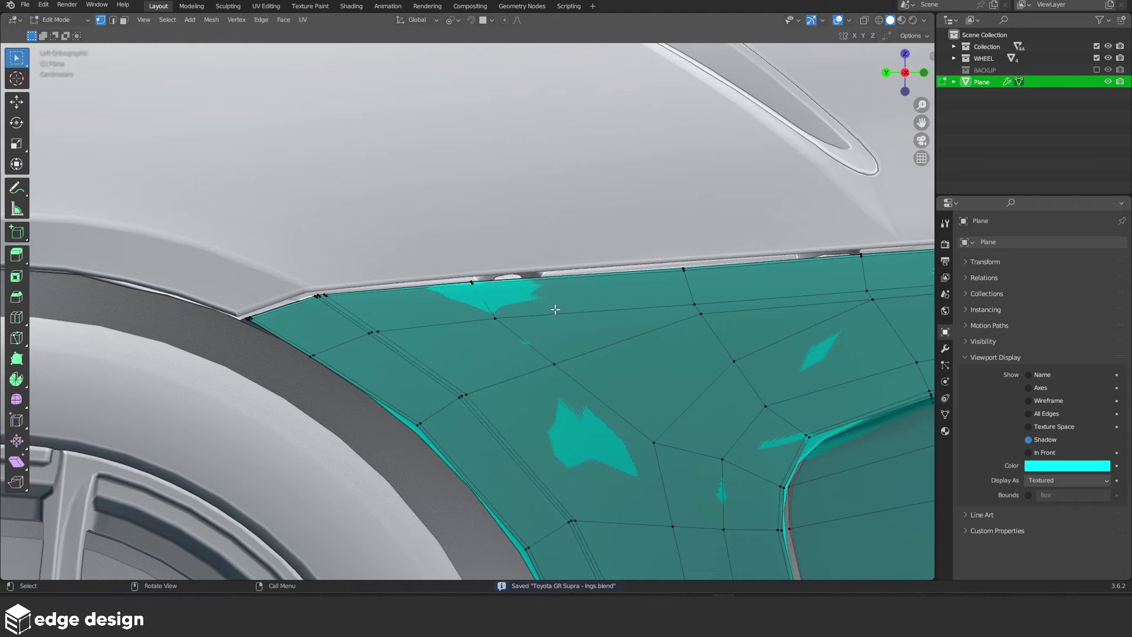
key("z")
left_click(220, 255)
left_click_drag(308, 341, 309, 342)
key("z")
left_click(348, 354)
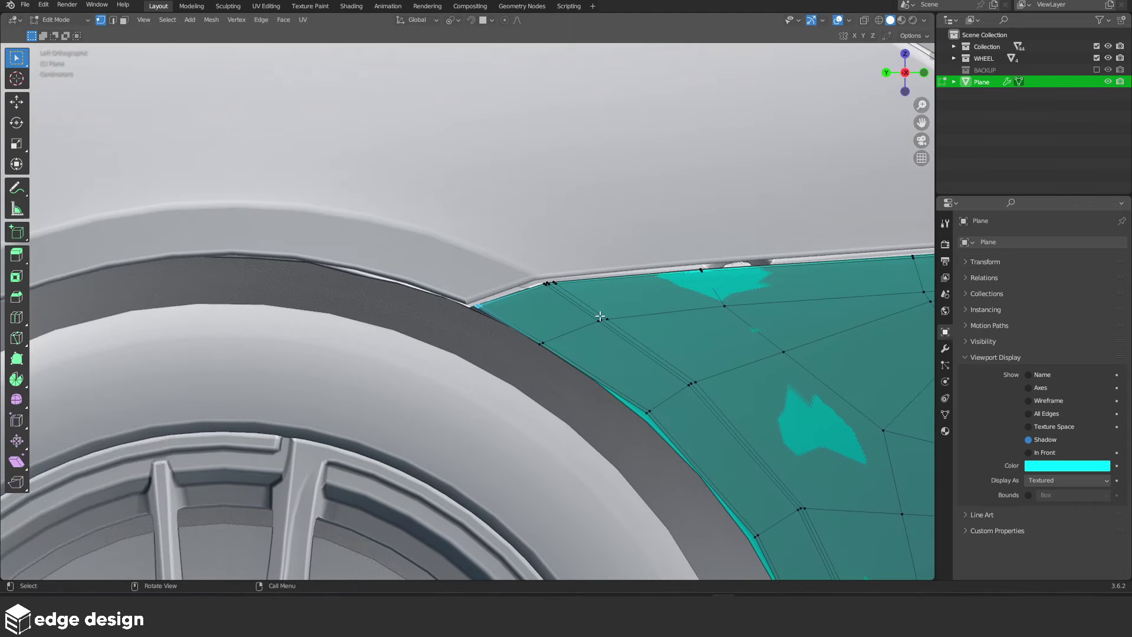
scroll(552, 321, "up", 5)
key("g")
Reselect the top-edge vertices in X-ray and reposition them toward the body crease
key("shift+z")
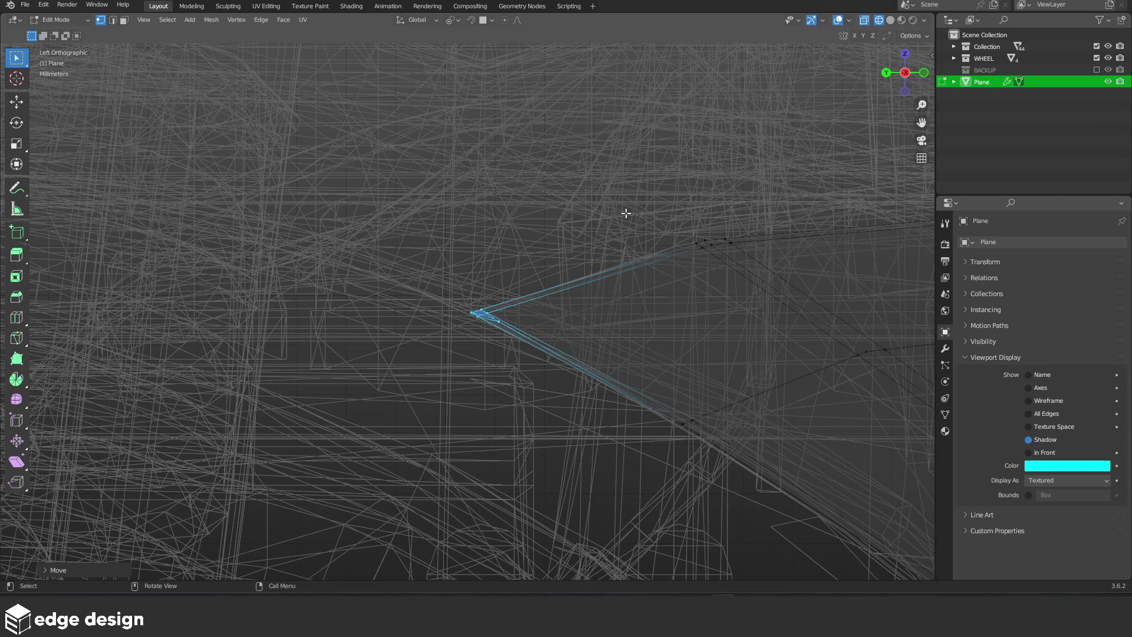
left_click_drag(624, 212, 761, 260)
key("z")
left_click(825, 268)
scroll(826, 267, "down", 2, "ctrl")
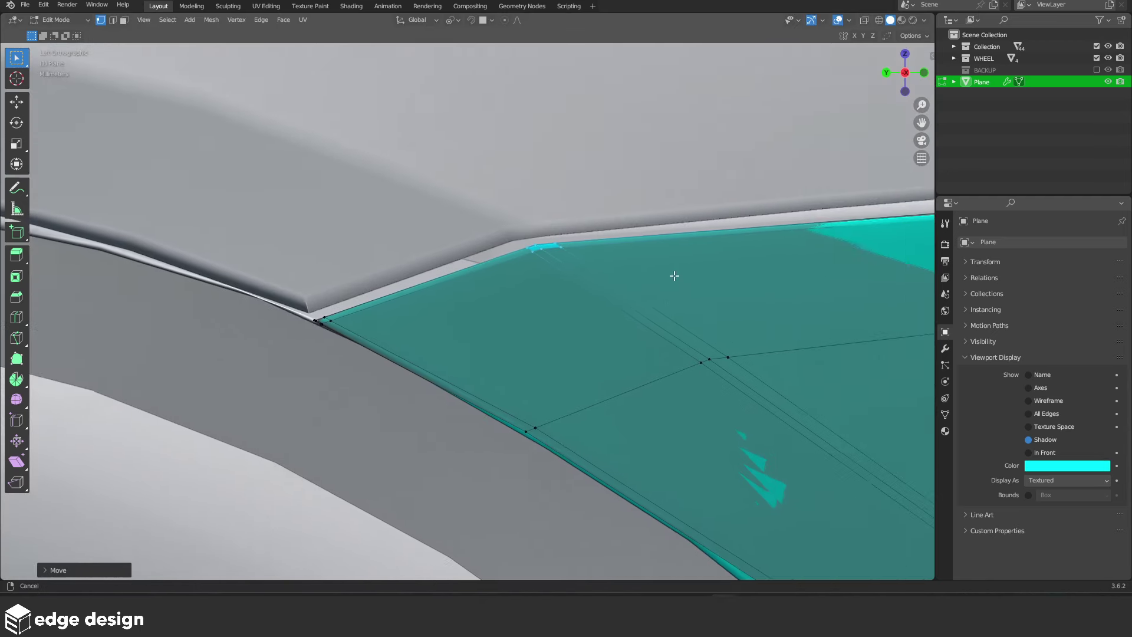
scroll(672, 272, "down", 4, "ctrl")
scroll(842, 205, "down", 3, "ctrl")
key("z")
left_click(560, 214)
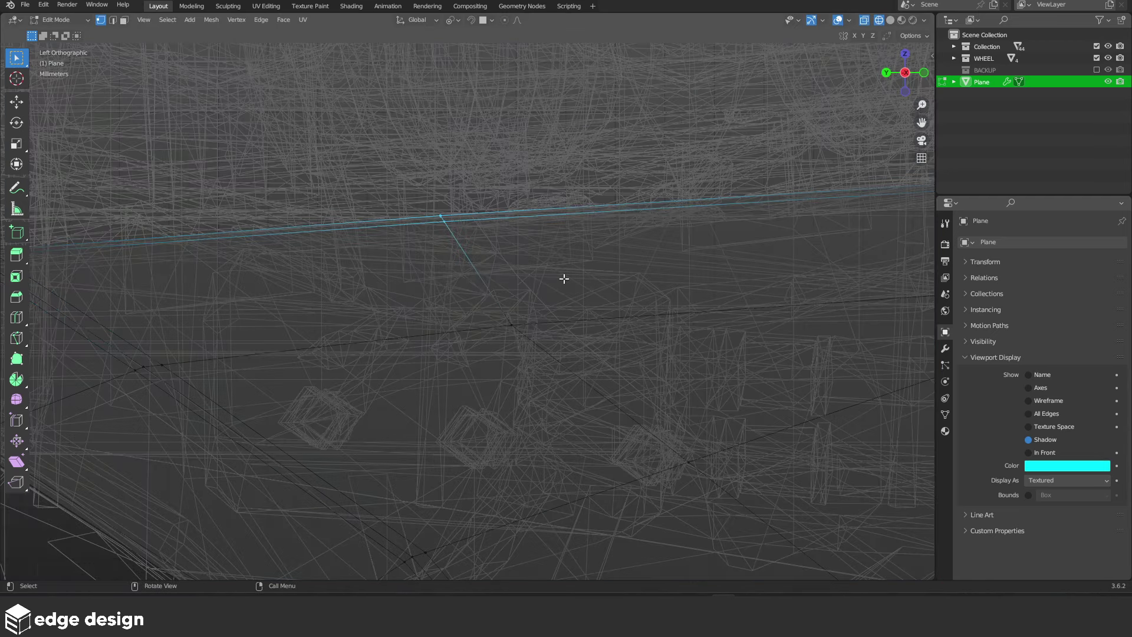
key("shift+z")
key("g")
left_click(686, 268)
scroll(738, 260, "down", 3)
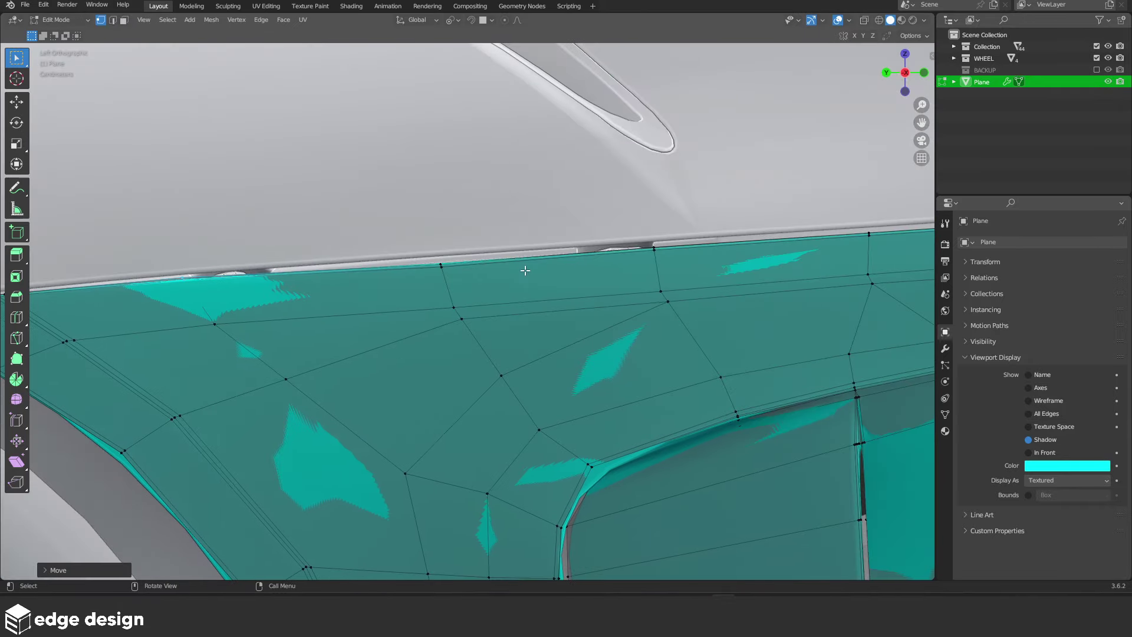
scroll(590, 254, "up", 3)
Move the top-edge vertices in under the body crease
key("z")
left_click(456, 259)
key("shift+z")
key("g")
left_click(567, 237)
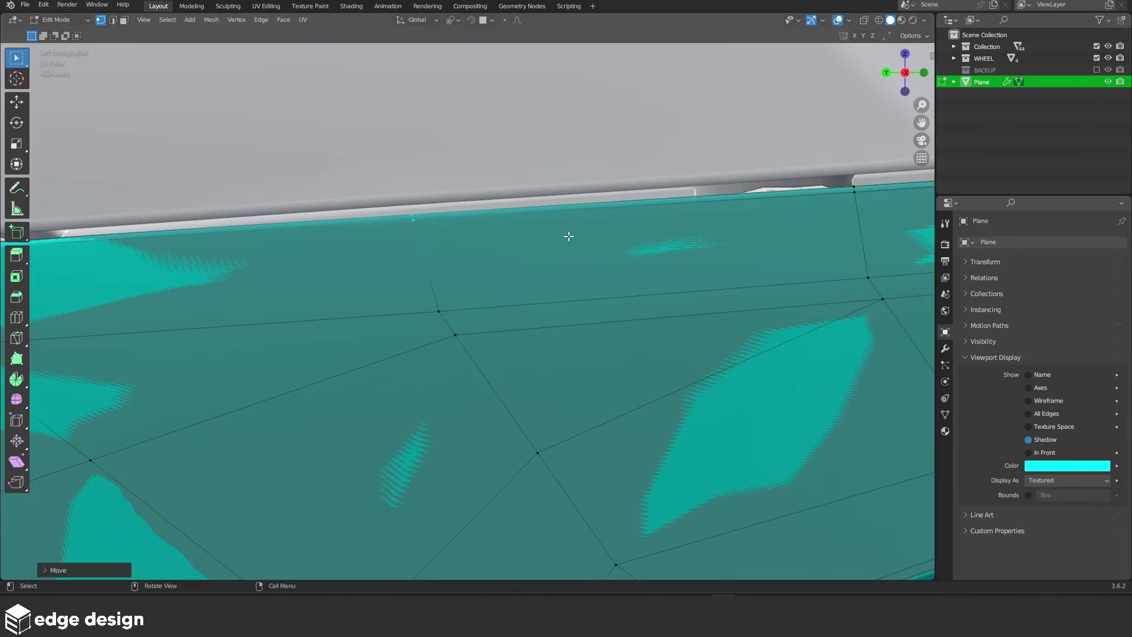
scroll(649, 248, "down", 2, "ctrl")
scroll(530, 251, "down", 3, "ctrl")
key("shift+z")
Fit the panel's top-left corner vertex against the door gap and exit Edit Mode
left_click_drag(316, 210, 412, 268)
key("shift+z")
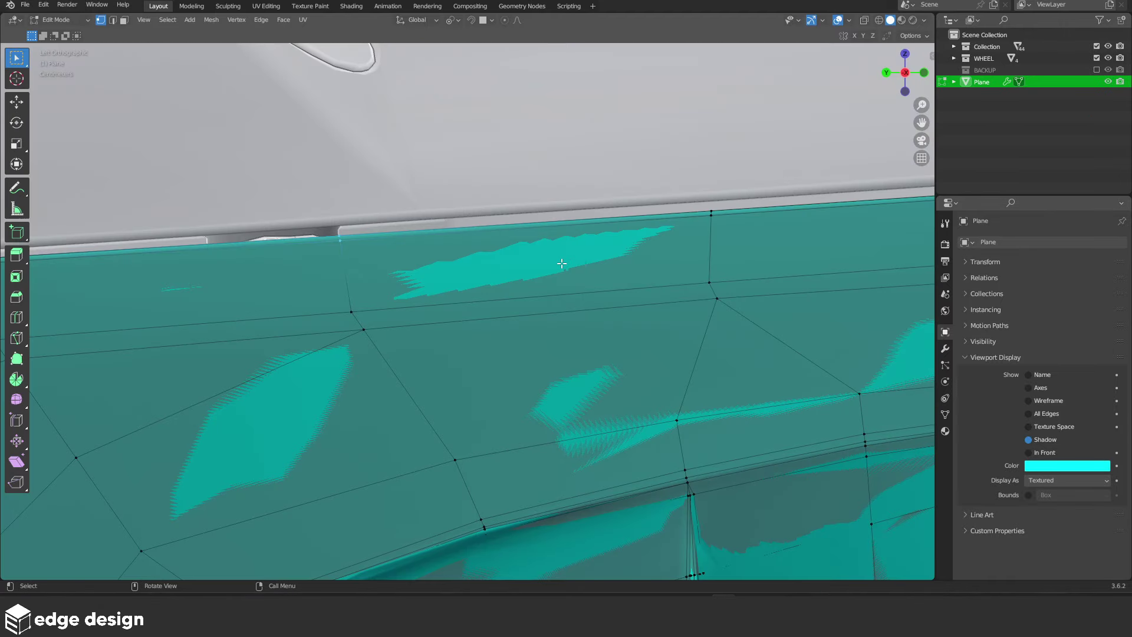
key("g")
scroll(531, 265, "down", 3, "ctrl")
scroll(522, 280, "down", 3, "ctrl")
key("shift+z")
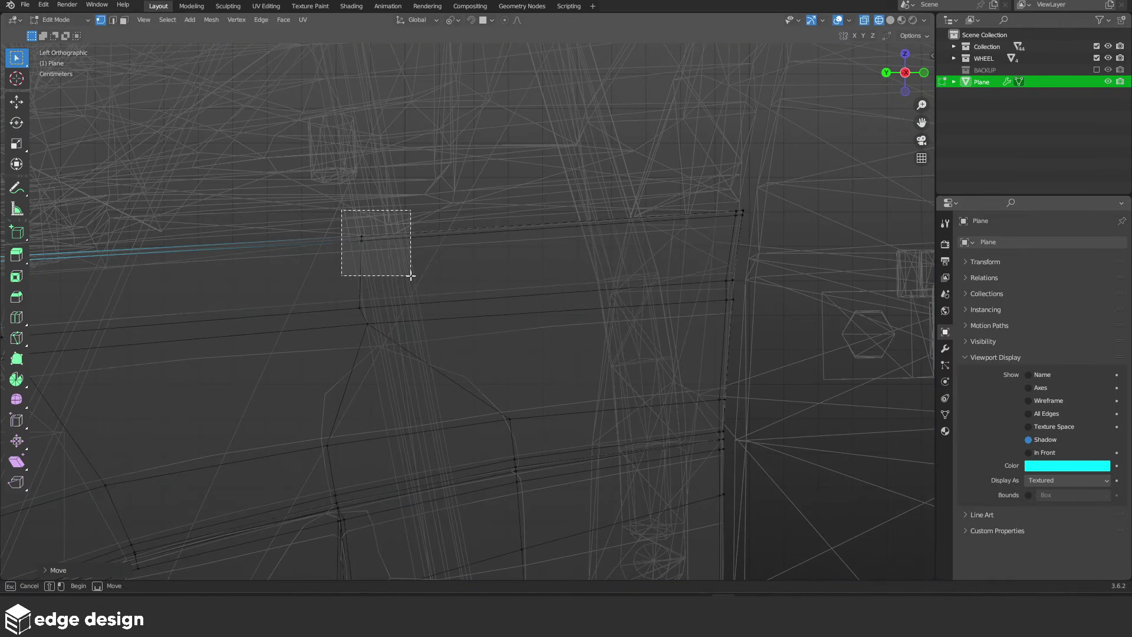
left_click_drag(342, 210, 411, 275)
key("shift+z")
key("g")
scroll(543, 263, "down", 5, "ctrl")
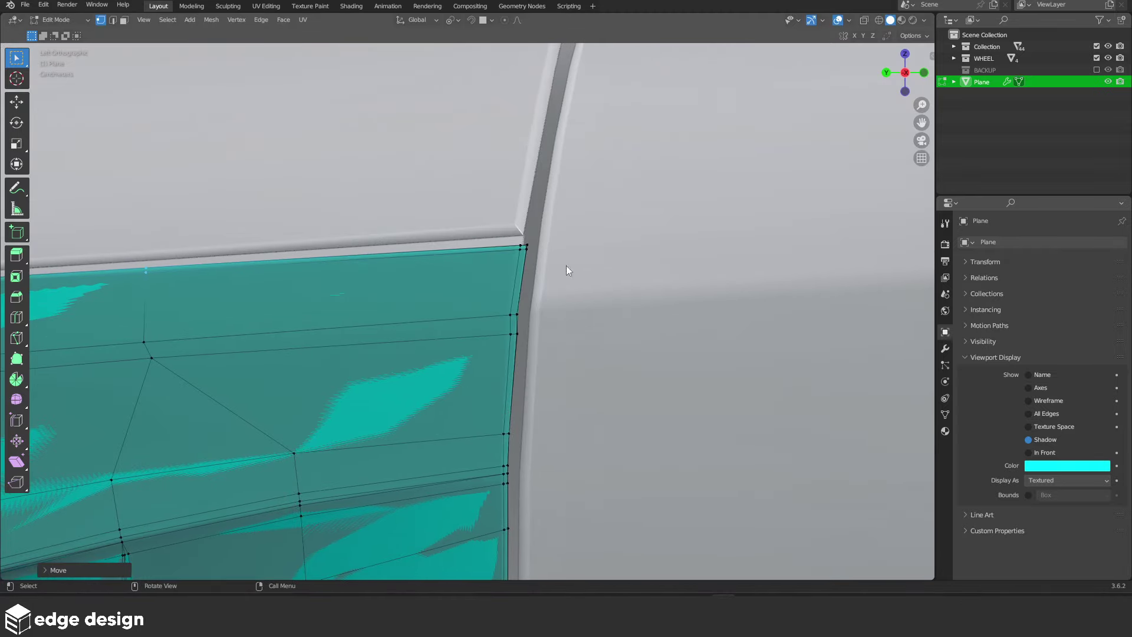
key("shift+z")
key("shift+z")
left_click(667, 259)
key("Tab")
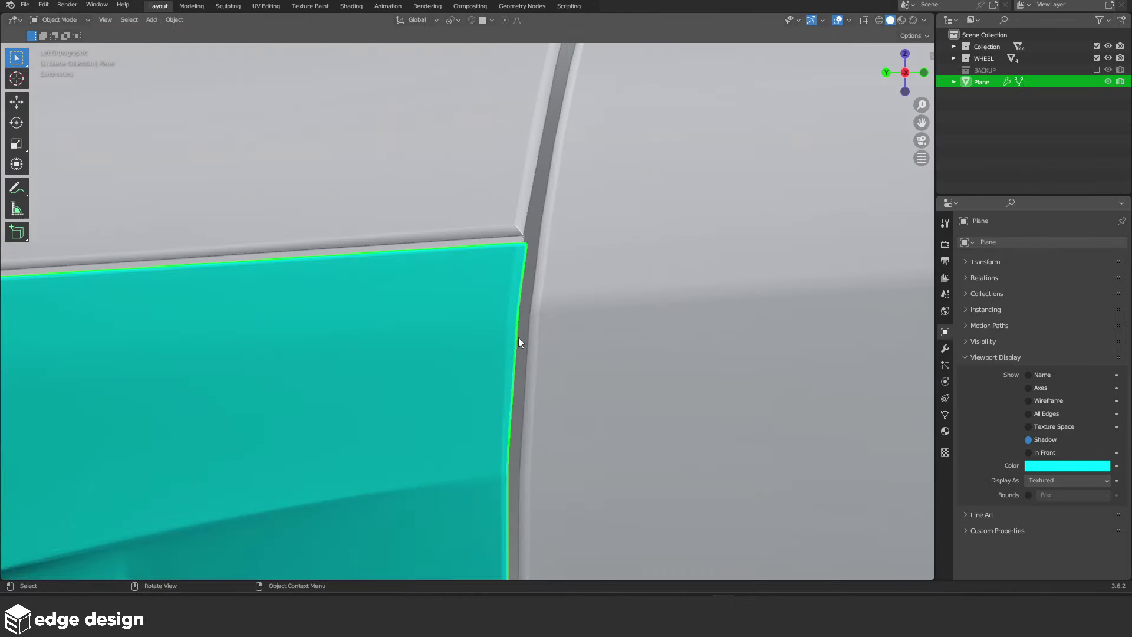
Review the fitted panel from around its lower edge, selecting then deselecting it
scroll(490, 354, "down", 8)
scroll(426, 320, "up", 3)
scroll(357, 285, "up", 1)
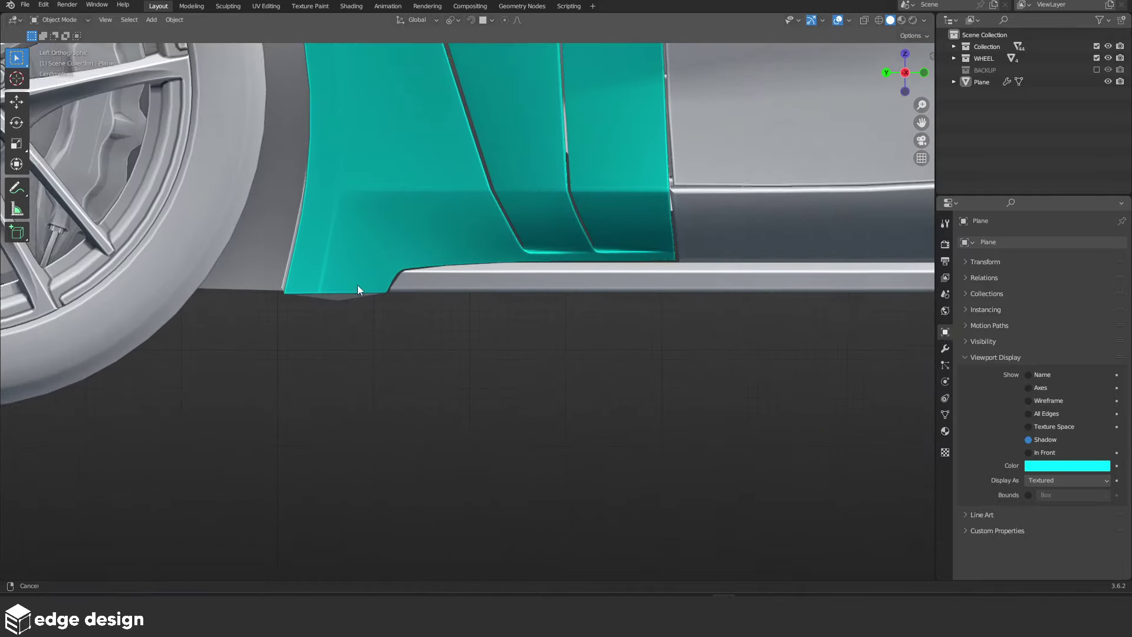
scroll(509, 332, "up", 3)
scroll(639, 319, "up", 2)
left_click(641, 320)
scroll(613, 346, "down", 1)
key("alt+a")
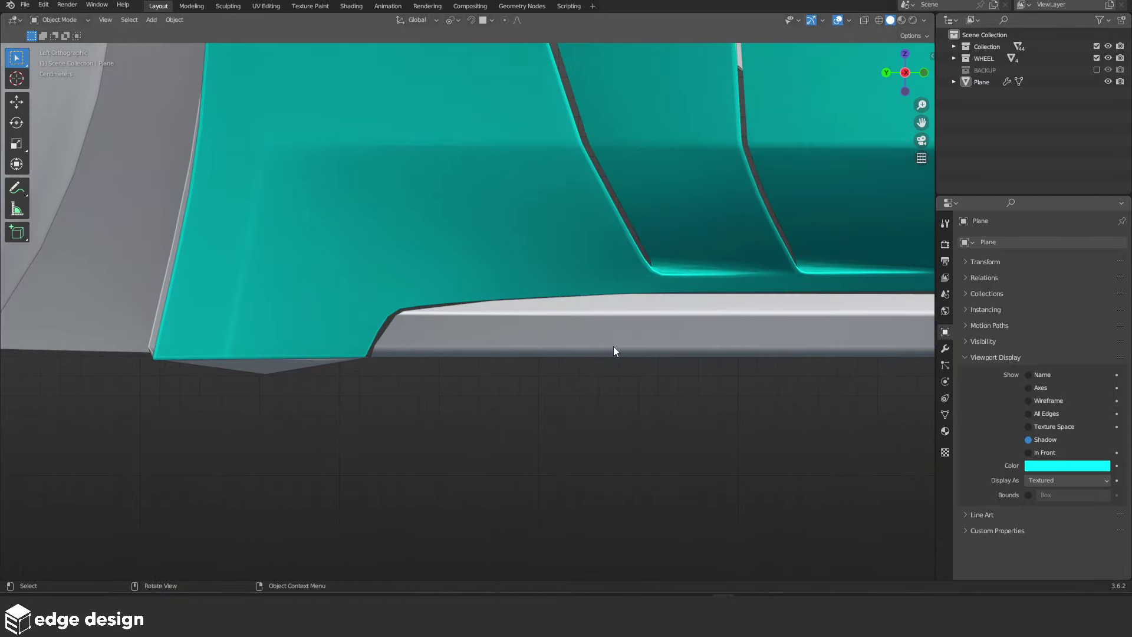
mouse_move(613, 345)
middle_mouse_down()
mouse_move(483, 302)
mouse_move(490, 309)
middle_mouse_up()
scroll(498, 342, "down", 4)
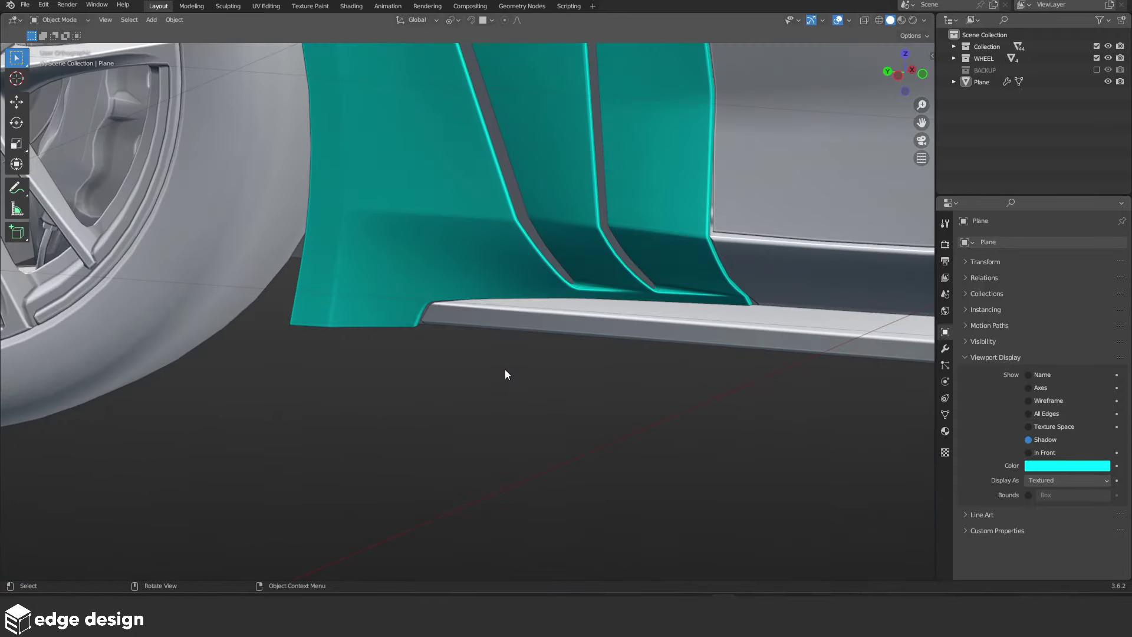
scroll(475, 278, "down", 2)
scroll(489, 384, "up", 2)
scroll(525, 418, "down", 2)
Hide the bonnet and orbit close to the panel's inner edge
middle_click_drag(525, 417, 423, 366)
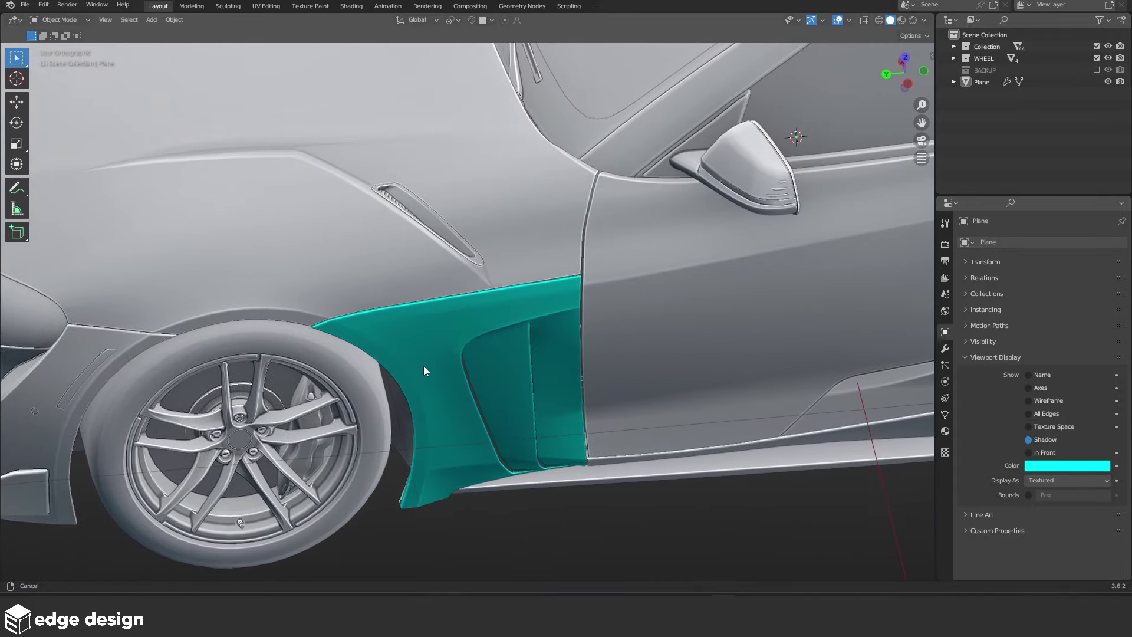
left_click(450, 281)
scroll(461, 291, "down", 2)
key("h")
middle_click_drag(462, 291, 507, 331)
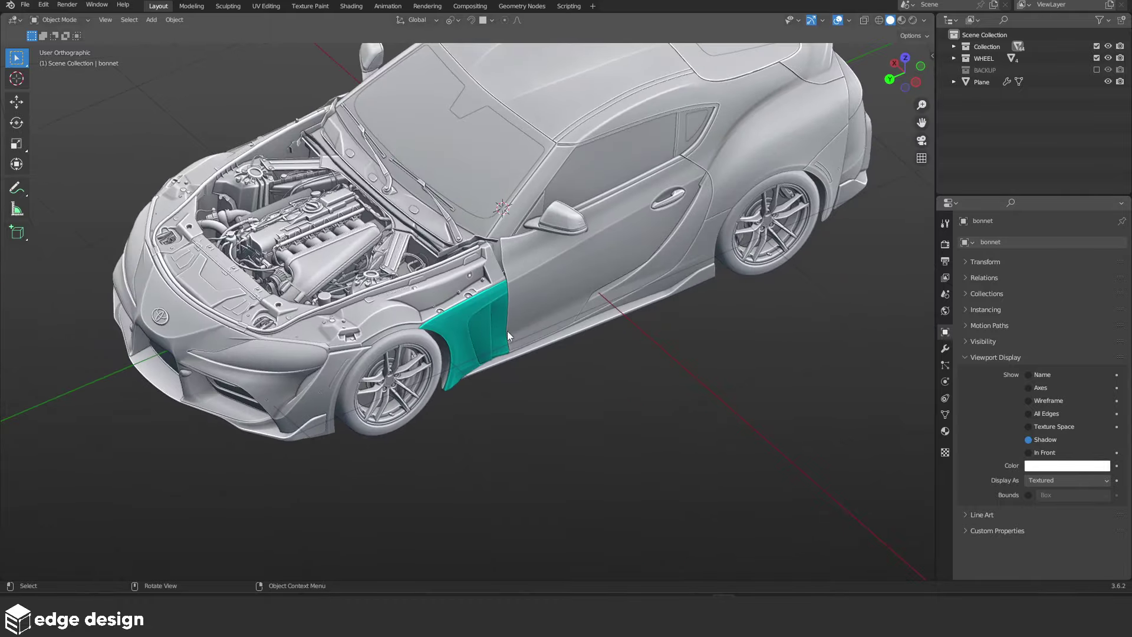
scroll(447, 371, "up", 5)
mouse_move(447, 372)
middle_mouse_down()
mouse_move(512, 341)
mouse_move(493, 353)
mouse_move(483, 285)
middle_mouse_up()
Slide the panel's inner-edge vertices along X in two moves toward the inner wing
left_click(498, 323)
key("Tab")
mouse_move(497, 328)
middle_mouse_down()
mouse_move(459, 346)
mouse_move(466, 366)
middle_mouse_up()
scroll(493, 340, "up", 4)
key("g")
key("x")
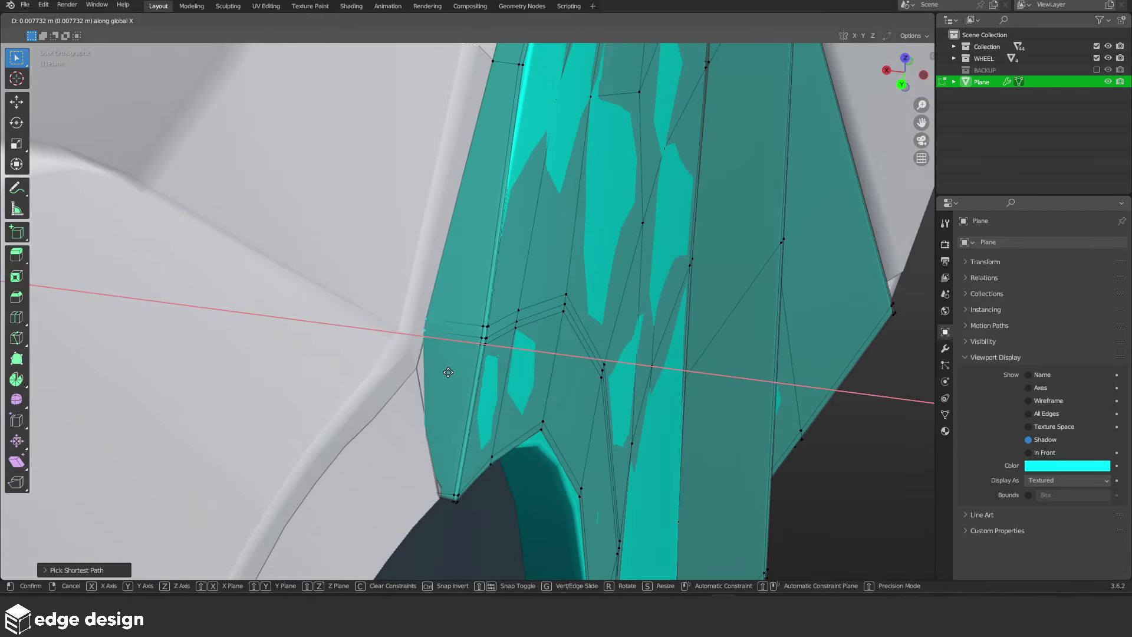
left_click(437, 375)
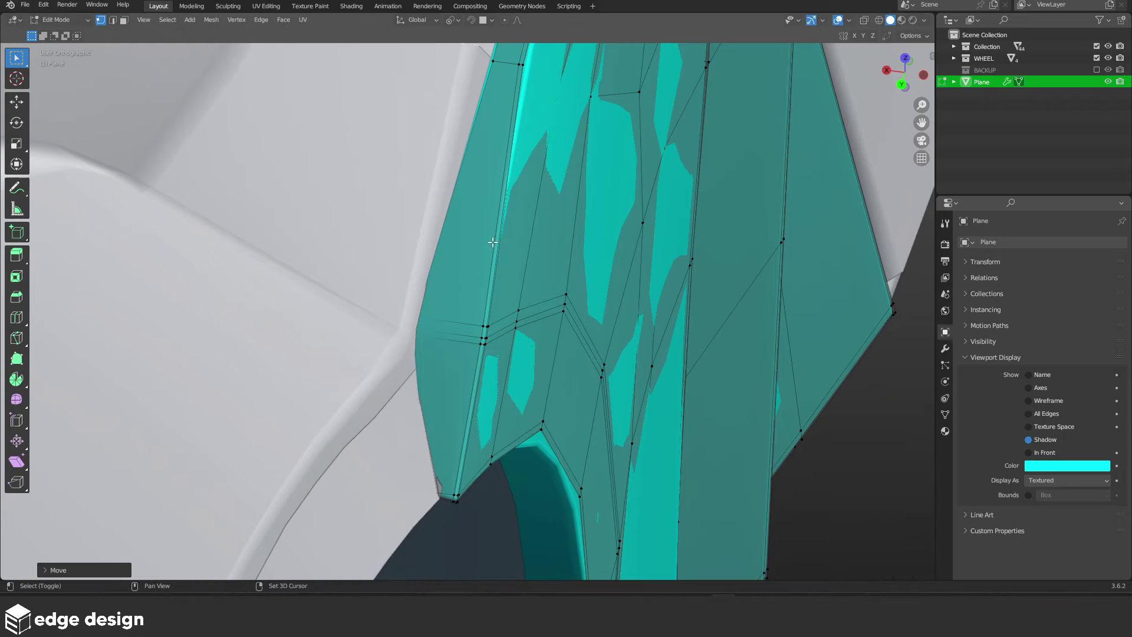
middle_click_drag(438, 375, 457, 373)
key("g")
key("x")
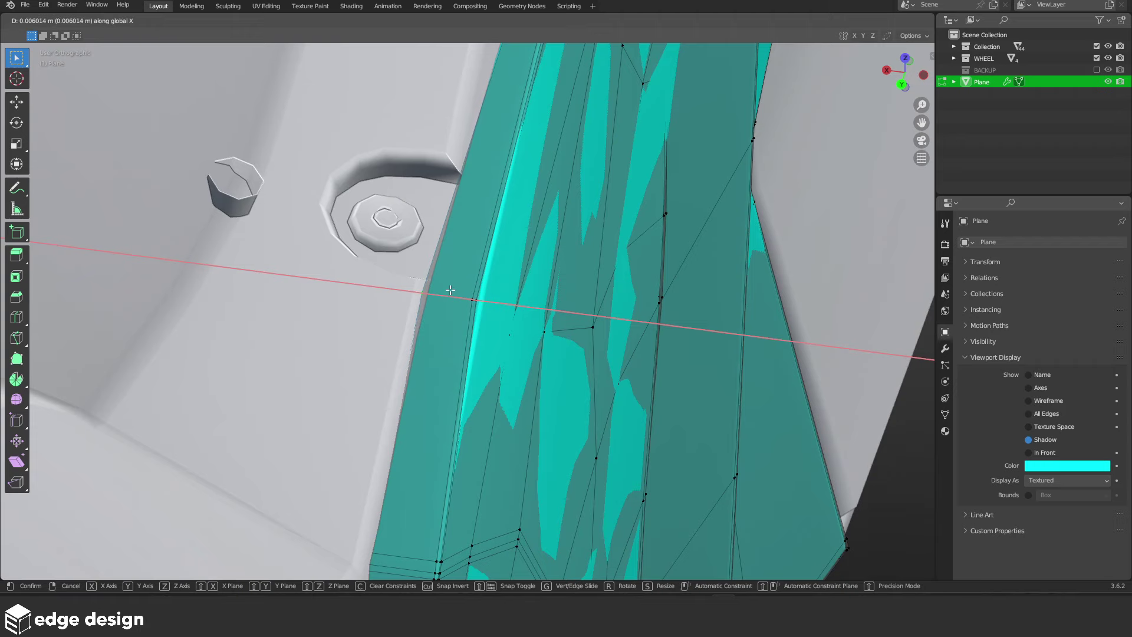
left_click(450, 290)
Slide further vertices up the inner edge along X until the panel sits flush
middle_click_drag(450, 290, 452, 204)
key("x")
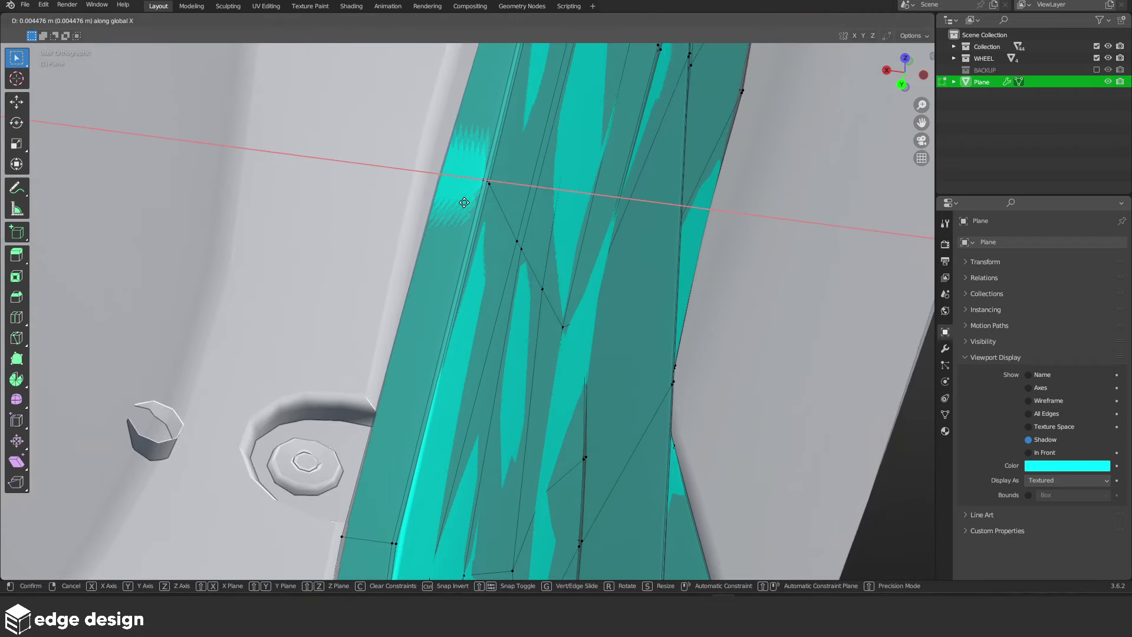
left_click(456, 202)
middle_click_drag(456, 202, 441, 414)
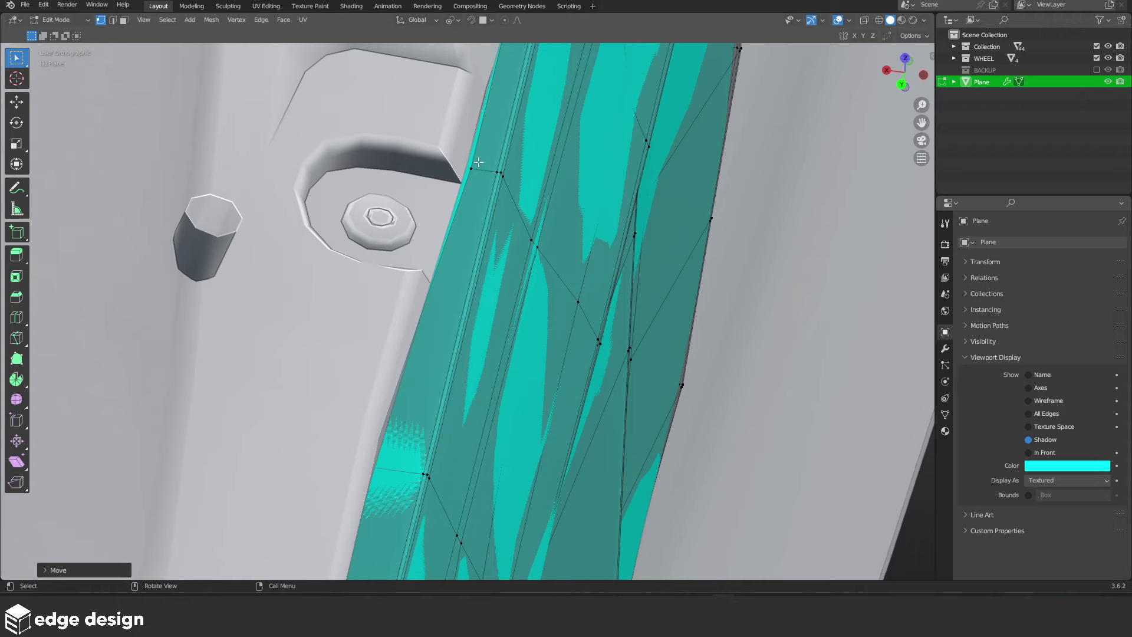
key("g")
key("x")
left_click(458, 158)
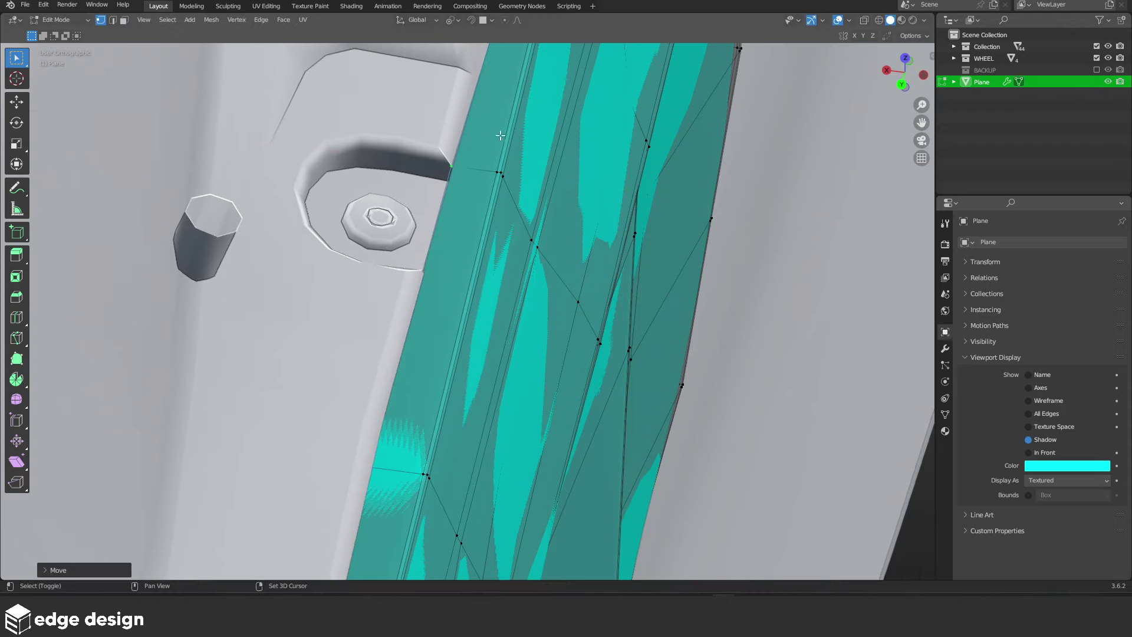
middle_click_drag(458, 158, 468, 402)
scroll(506, 363, "down", 5)
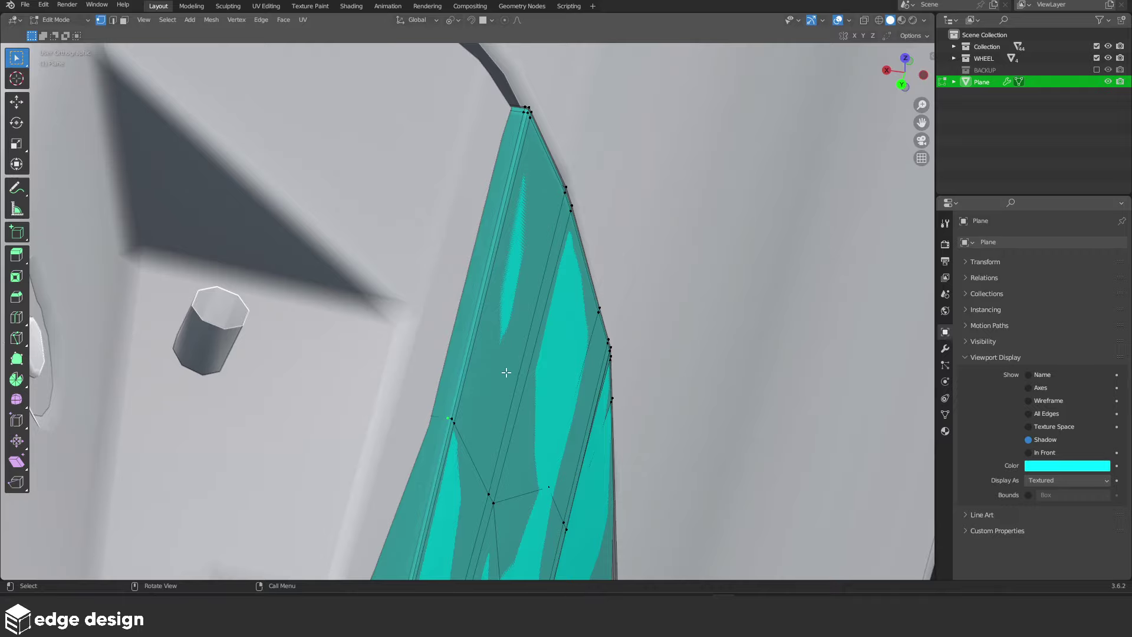
Return to Object Mode and save 'Toyota GR Supra - Ings.blend'
key("Tab")
scroll(506, 359, "down", 5)
mouse_move(500, 376)
middle_mouse_down()
mouse_move(495, 274)
mouse_move(531, 272)
mouse_move(504, 274)
mouse_move(470, 217)
mouse_move(481, 328)
mouse_move(248, 313)
mouse_move(370, 250)
mouse_move(442, 250)
mouse_move(624, 289)
mouse_move(701, 281)
mouse_move(594, 279)
middle_mouse_up()
key("ctrl+s")
scroll(530, 273, "down", 3)
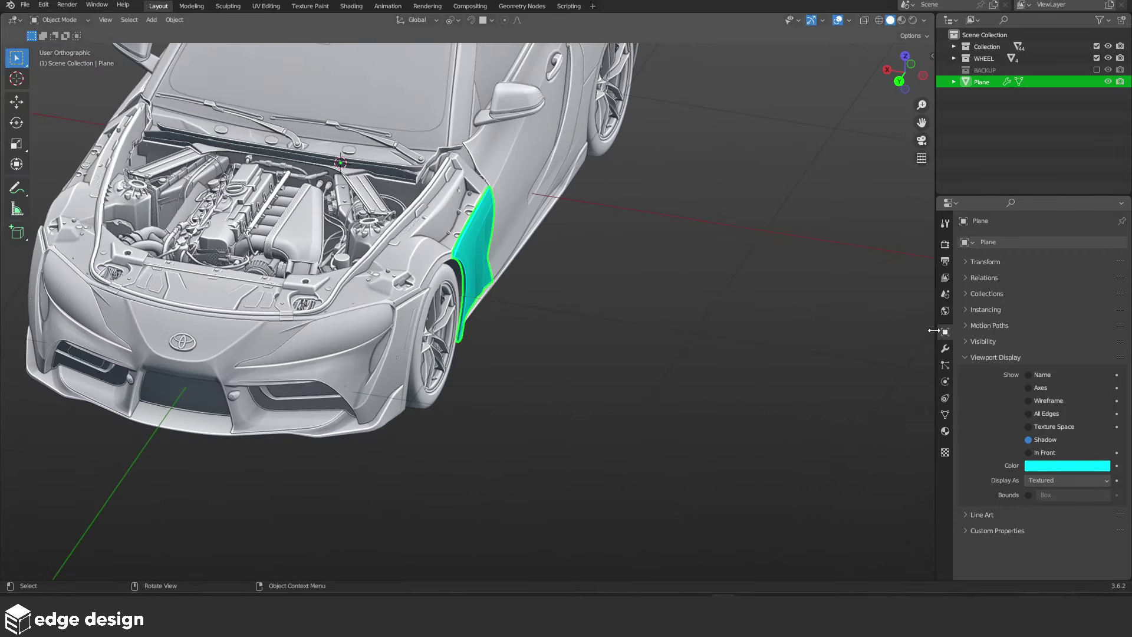
Add an X-axis Mirror modifier to the teal panel and check the copy on the far side
left_click(946, 347)
left_click(982, 242)
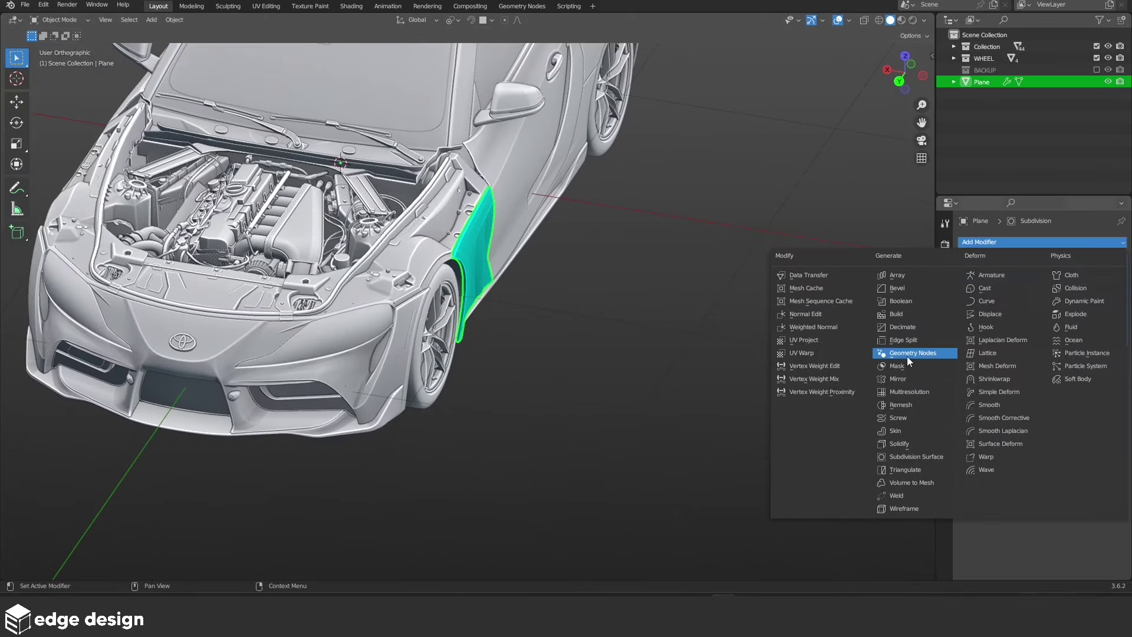
left_click(904, 378)
mouse_move(648, 248)
middle_mouse_down()
mouse_move(498, 221)
mouse_move(623, 205)
middle_mouse_up()
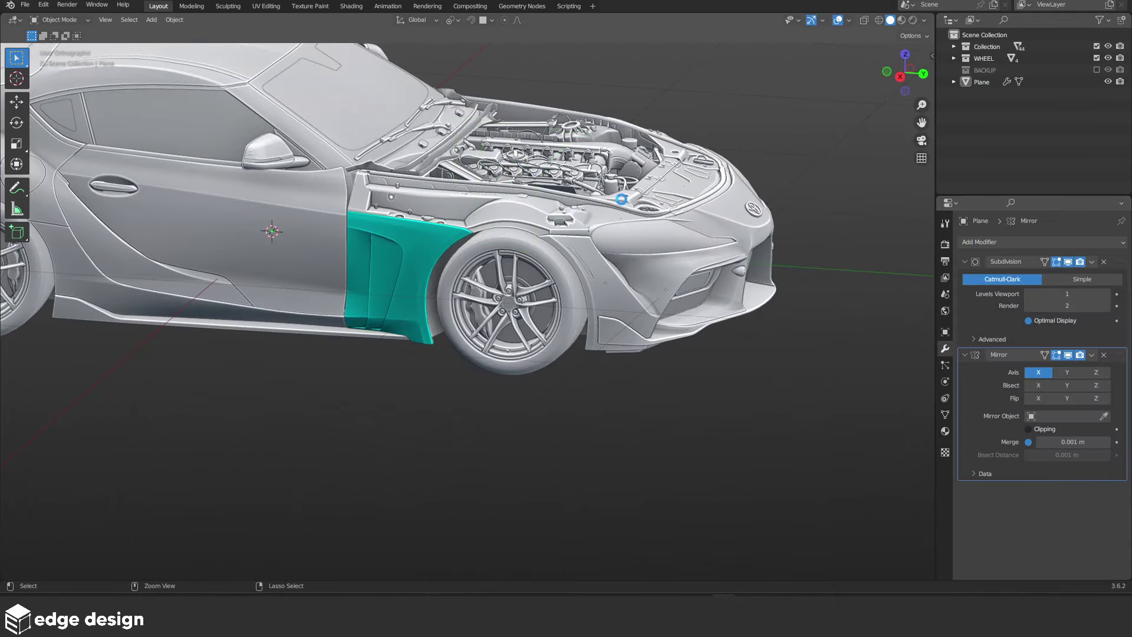
middle_click_drag(698, 217, 484, 213)
scroll(484, 212, "up", 3)
mouse_move(545, 238)
middle_mouse_down()
mouse_move(523, 271)
mouse_move(588, 281)
mouse_move(536, 338)
mouse_move(582, 355)
mouse_move(520, 349)
middle_mouse_up()
scroll(581, 270, "down", 2)
scroll(580, 270, "down", 4)
scroll(589, 282, "up", 2)
Select the vertices at the louvre opening's top corner, nudge them, and return to Object Mode
scroll(402, 331, "up", 5)
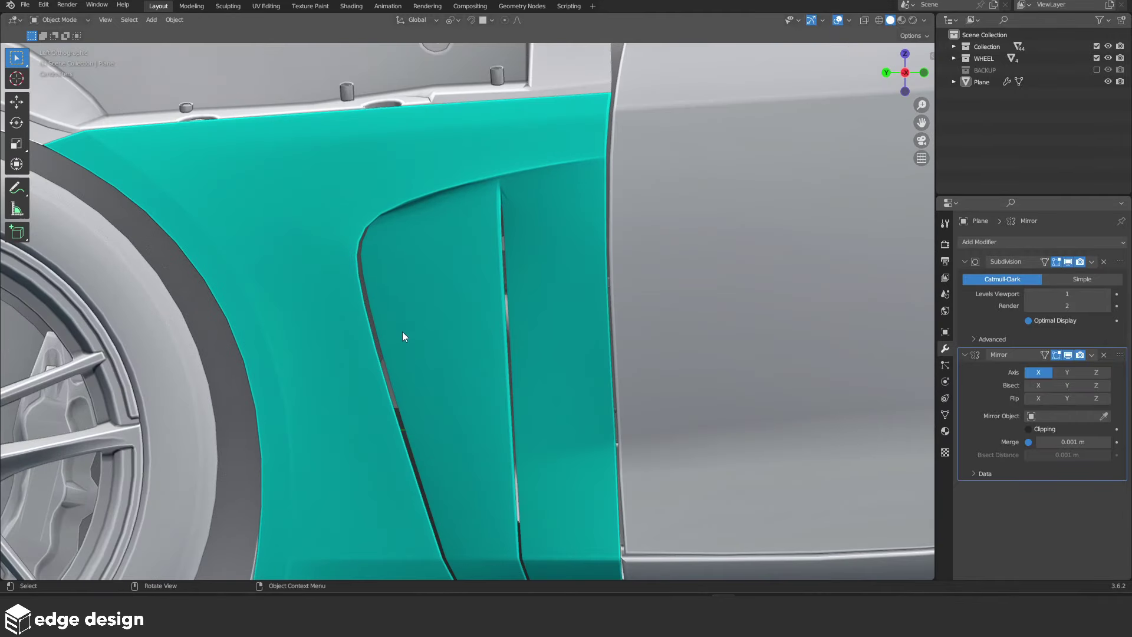
middle_click_drag(403, 336, 462, 265, "shift")
left_click(395, 216)
scroll(395, 216, "up", 2)
key("Tab")
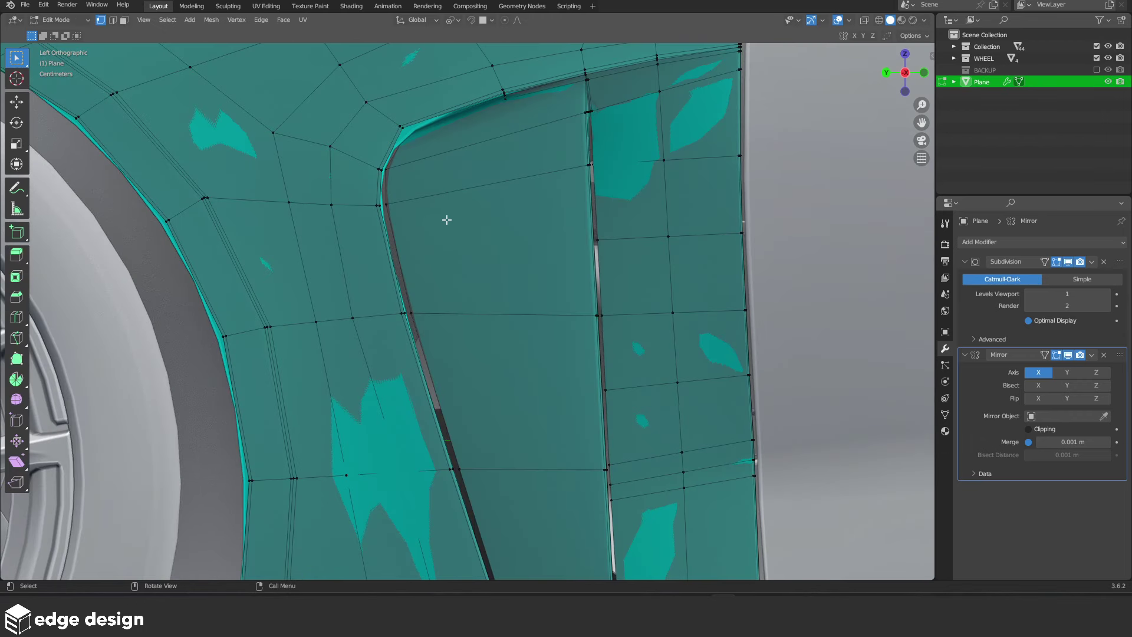
key("shift+z")
left_click_drag(364, 186, 415, 236)
key("shift+z")
key("g")
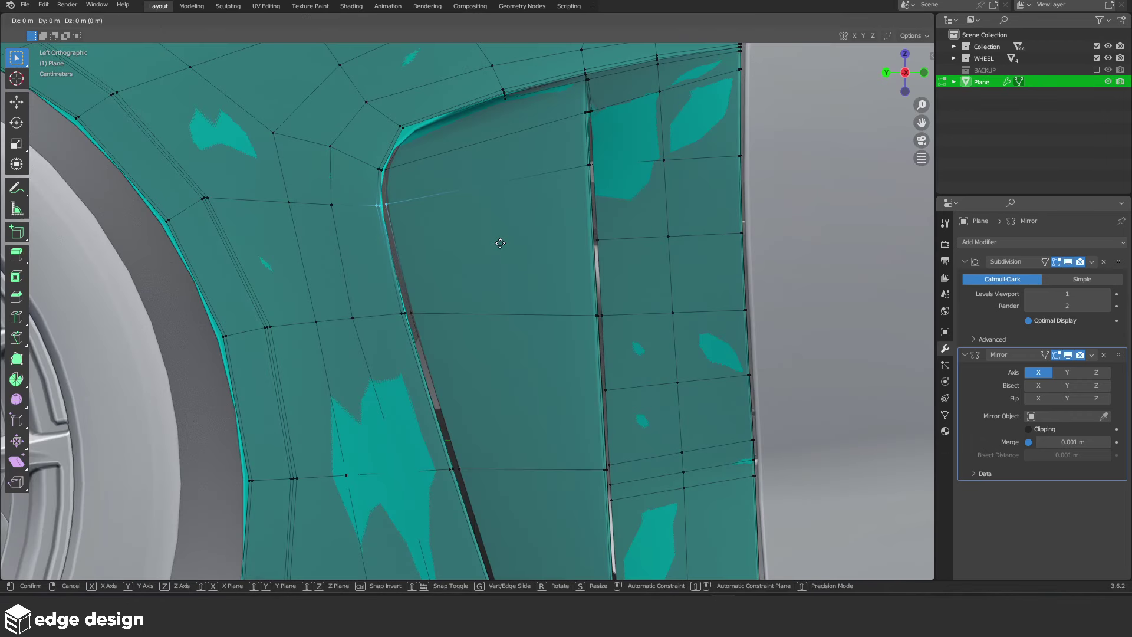
left_click(496, 243)
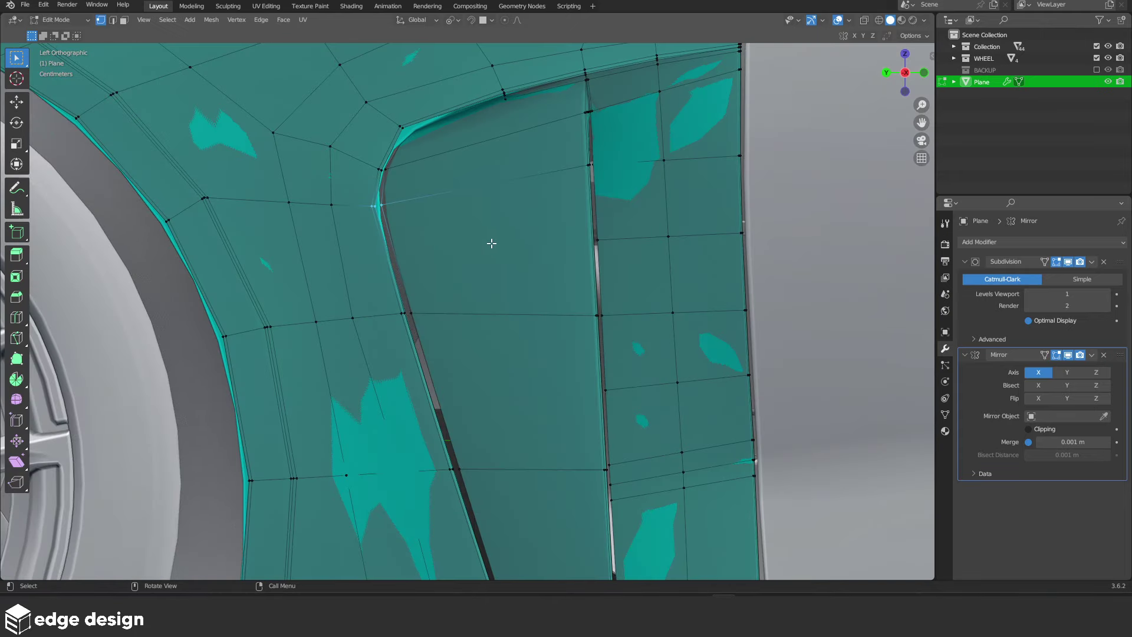
left_click(484, 244)
key("Tab")
scroll(484, 246, "down", 5)
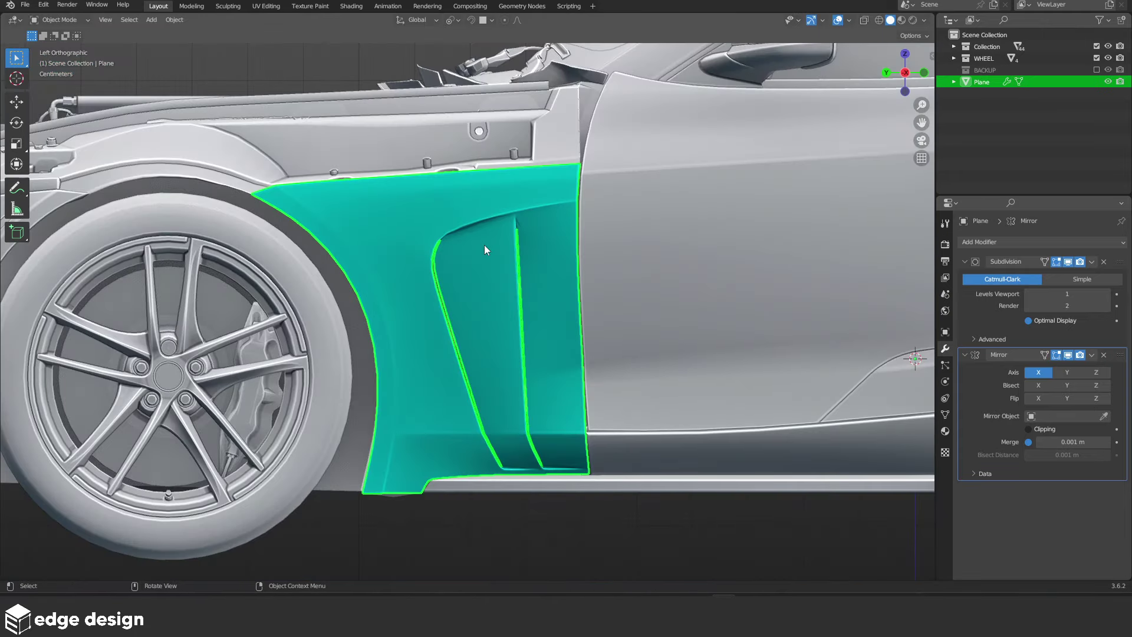
key("alt+a")
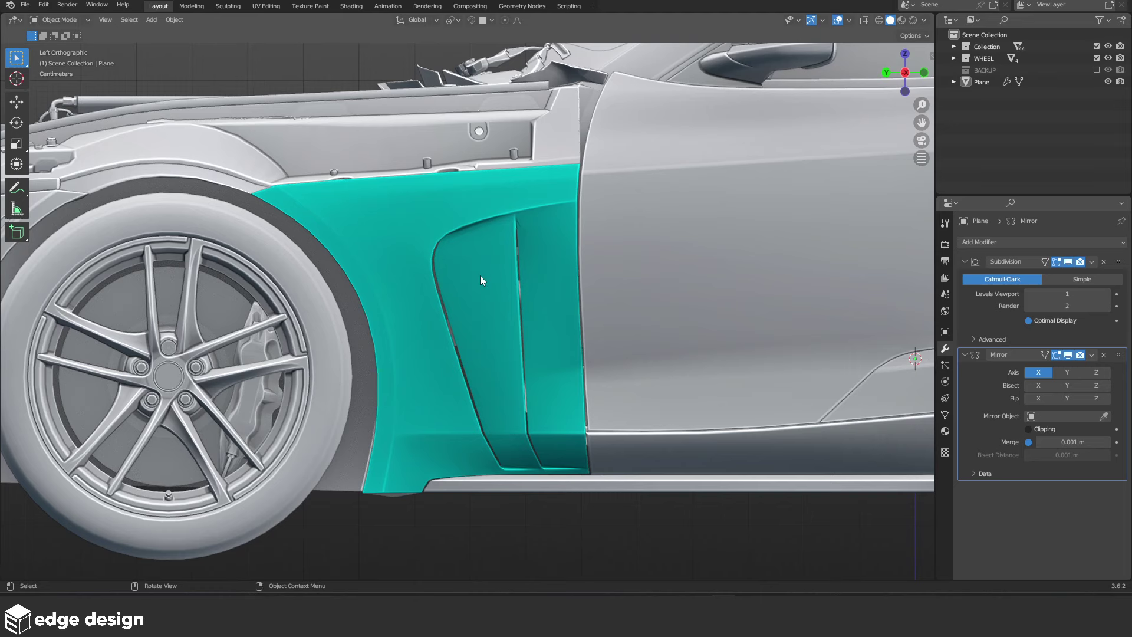
Save, then reposition a vertex on the opening's upper edge and return to Object Mode
left_click(480, 275)
scroll(478, 295, "up", 2)
scroll(476, 324, "up", 4)
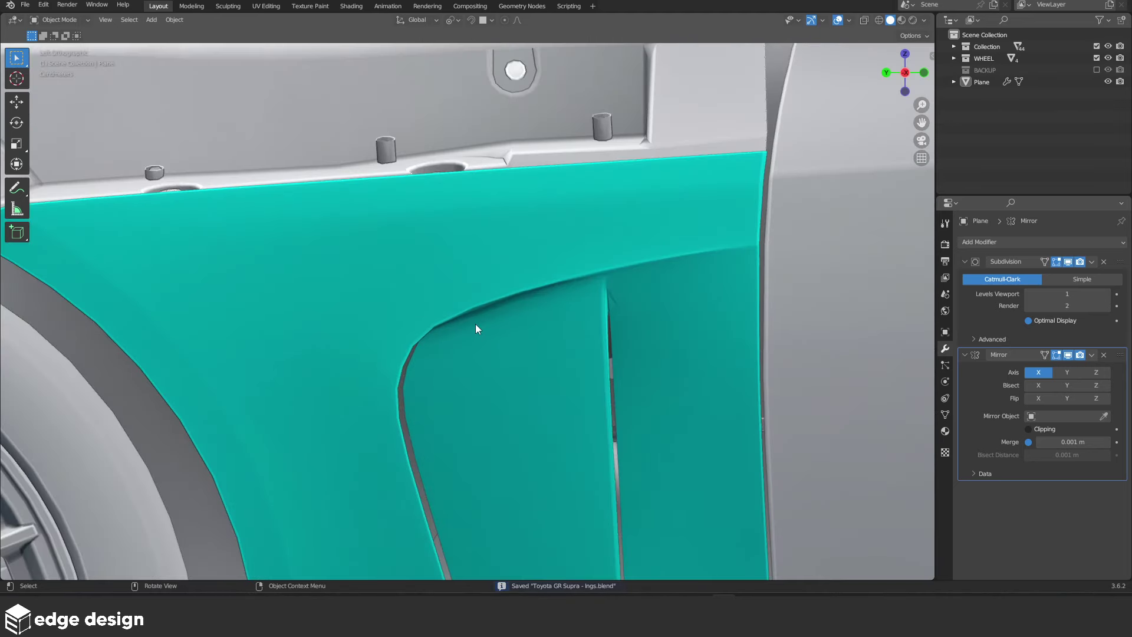
key("Tab")
key("ctrl+s")
key("shift+z")
left_click(421, 323)
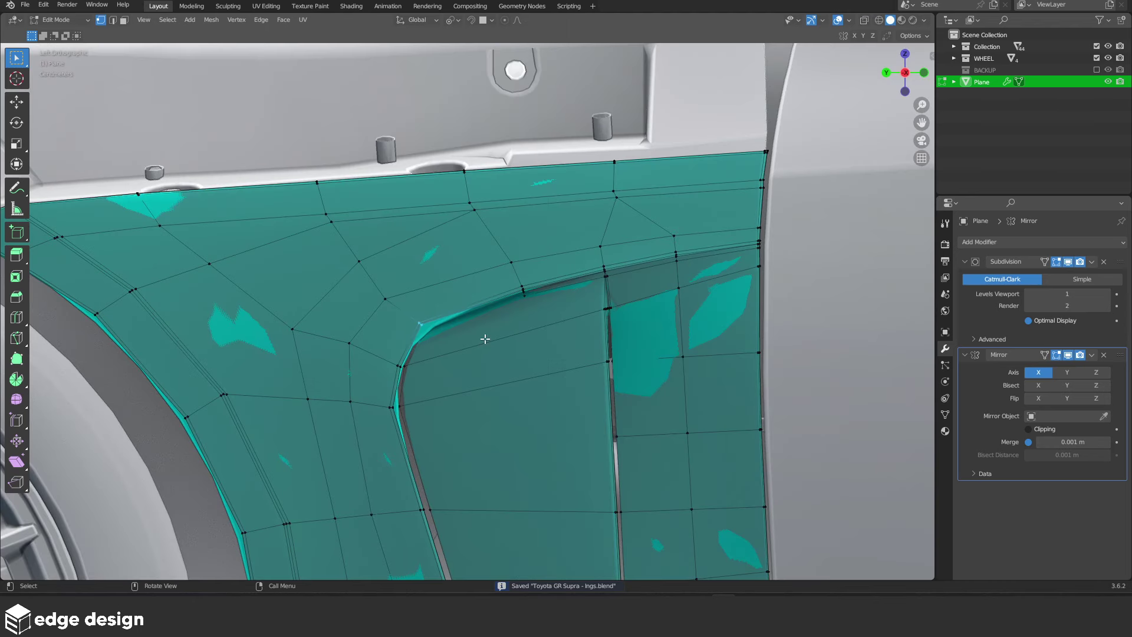
key("shift+z")
key("g")
key("shift+z")
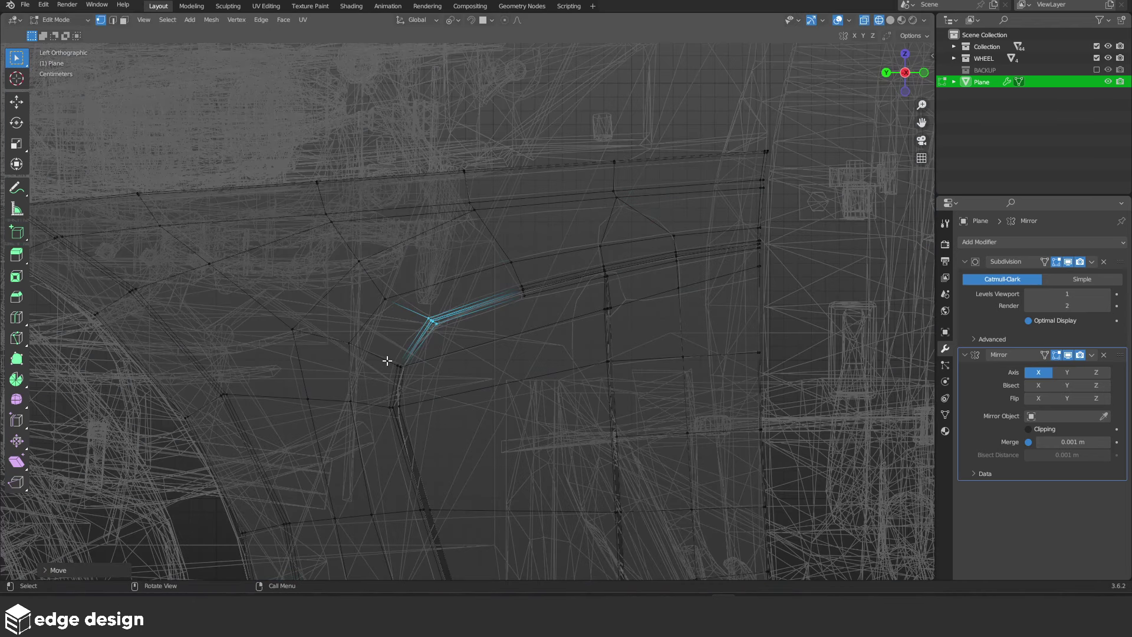
key("shift+z")
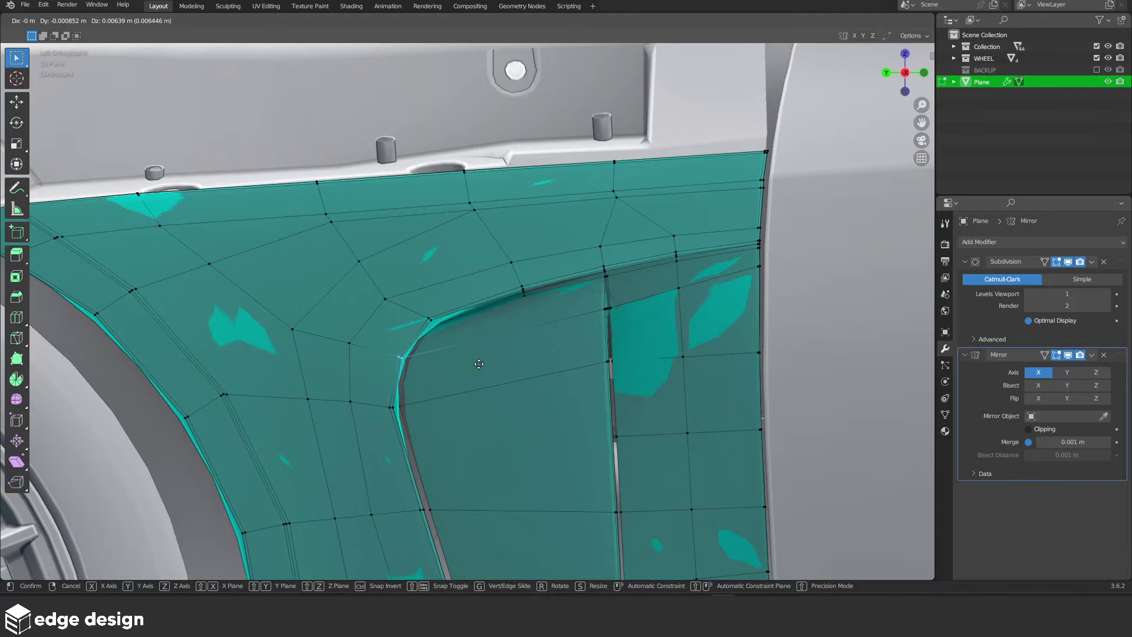
left_click(477, 364)
key("Tab")
scroll(478, 356, "down", 6)
Save the file, zoom out to review the panel on the car, then select and frame it
key("ctrl+s")
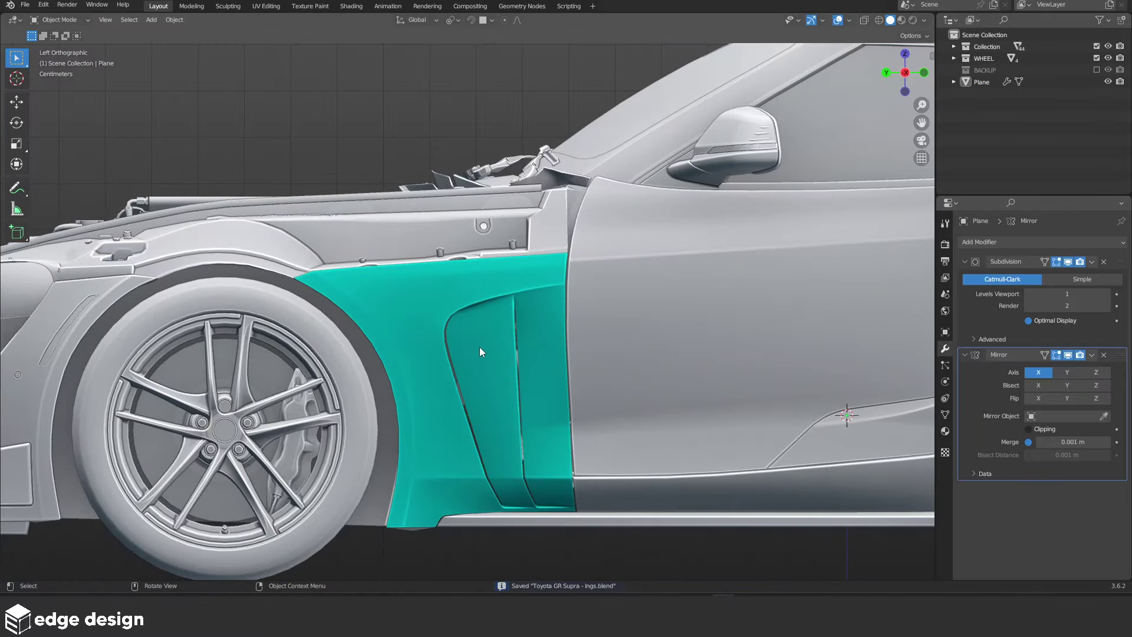
mouse_move(480, 346)
middle_mouse_down()
mouse_move(467, 371)
mouse_move(586, 307)
mouse_move(565, 310)
middle_mouse_up()
scroll(565, 309, "down", 2)
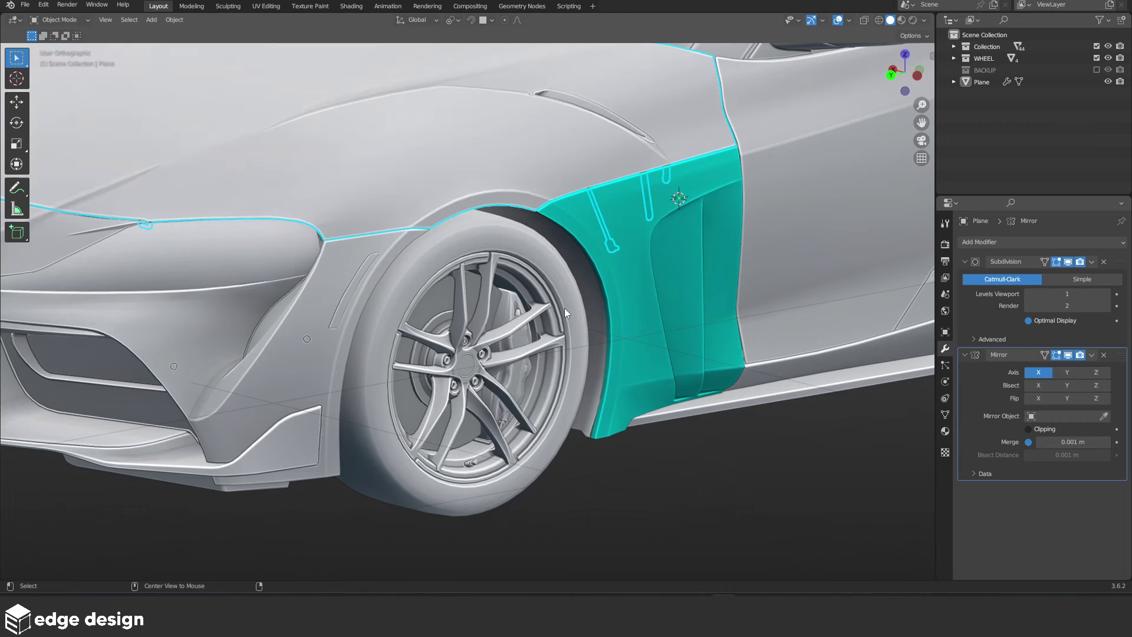
scroll(564, 308, "down", 2)
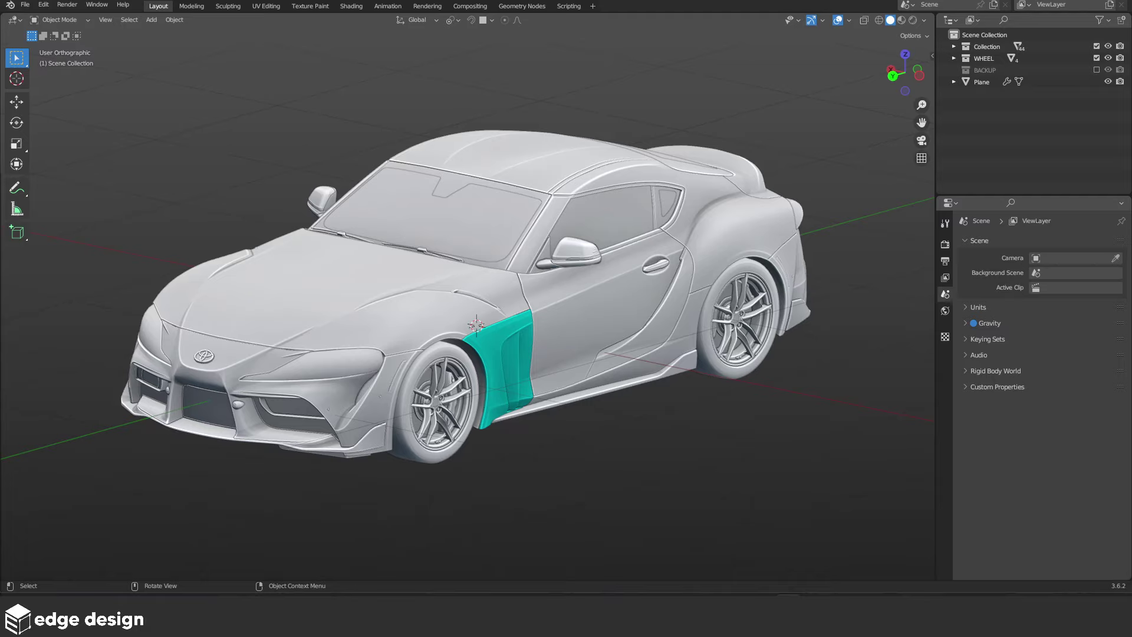
left_click(499, 384)
key("KP_Decimal")
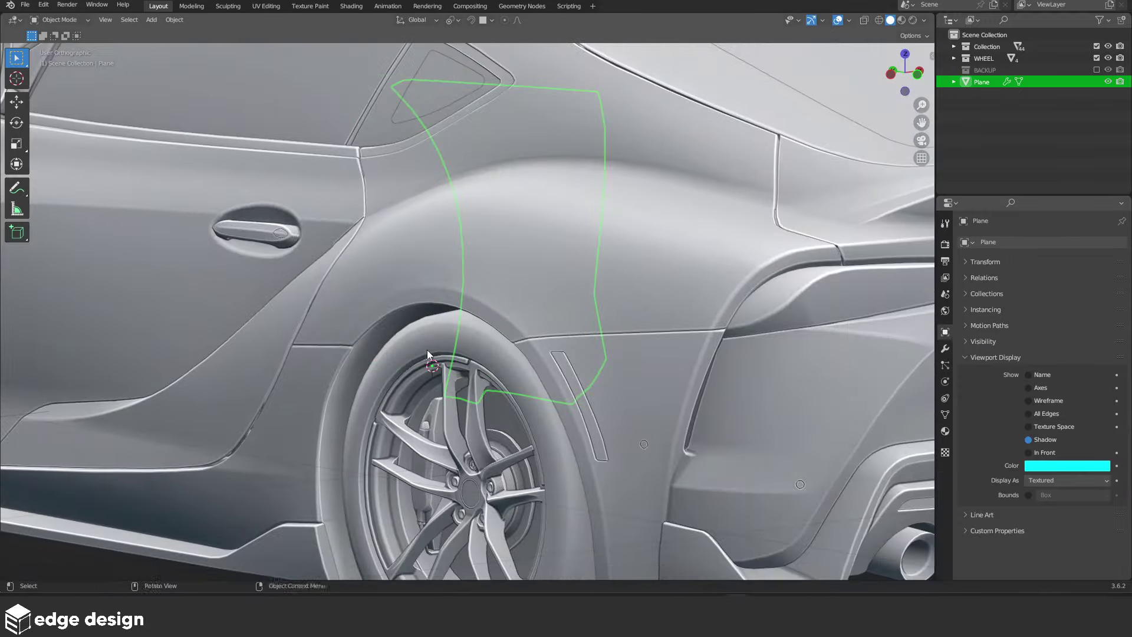
In X-ray view, select a vertical fin edge loop and slide it sideways along X
scroll(665, 380, "up", 3)
key("Tab")
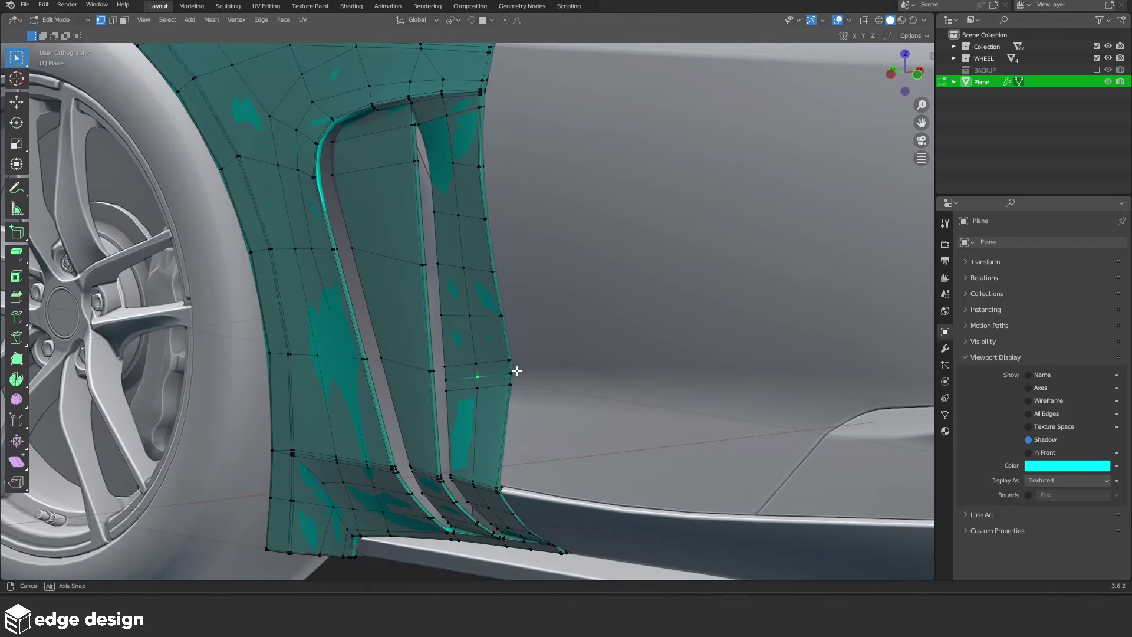
mouse_move(517, 371)
middle_mouse_down()
mouse_move(502, 335)
mouse_move(523, 346)
middle_mouse_up()
key("shift+z")
left_click(435, 368, "alt")
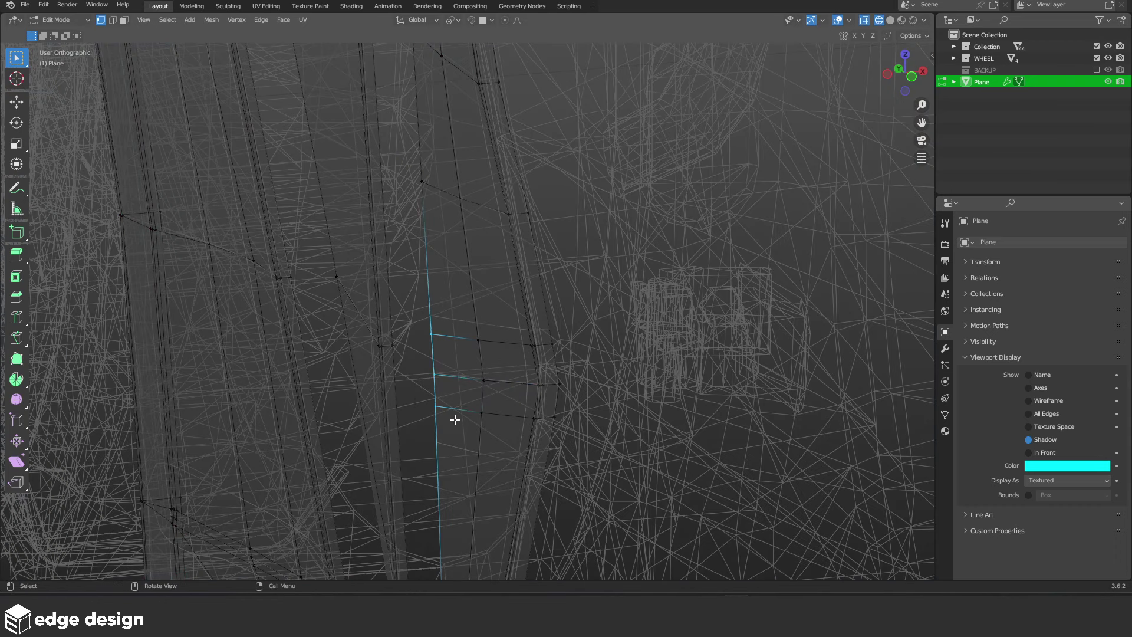
key("x")
left_click(463, 392)
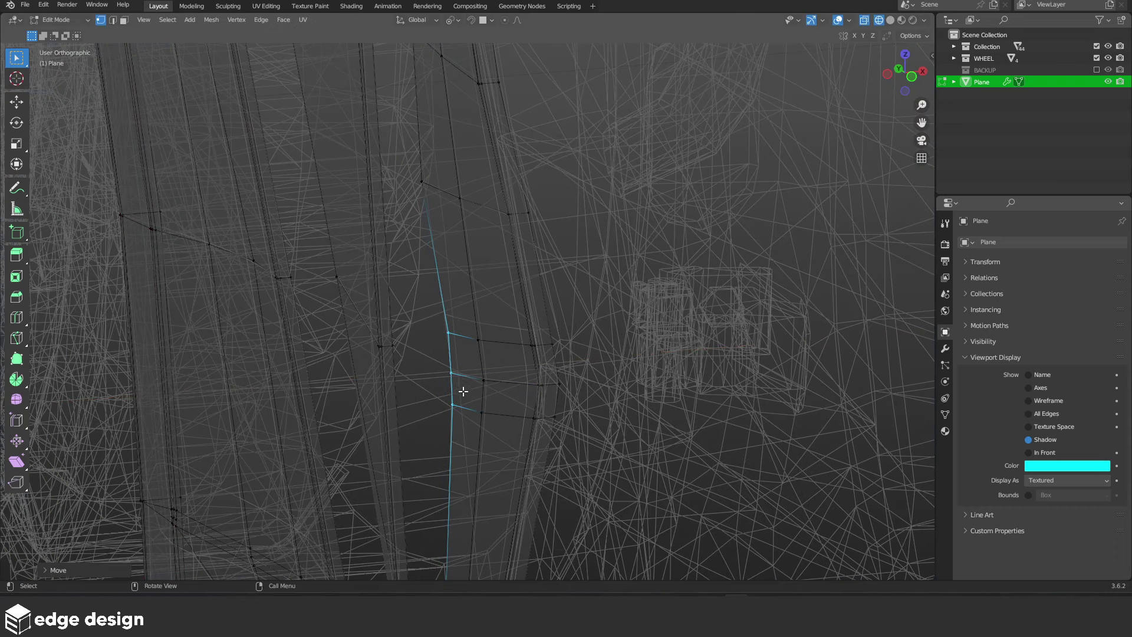
key("x")
left_click(502, 375)
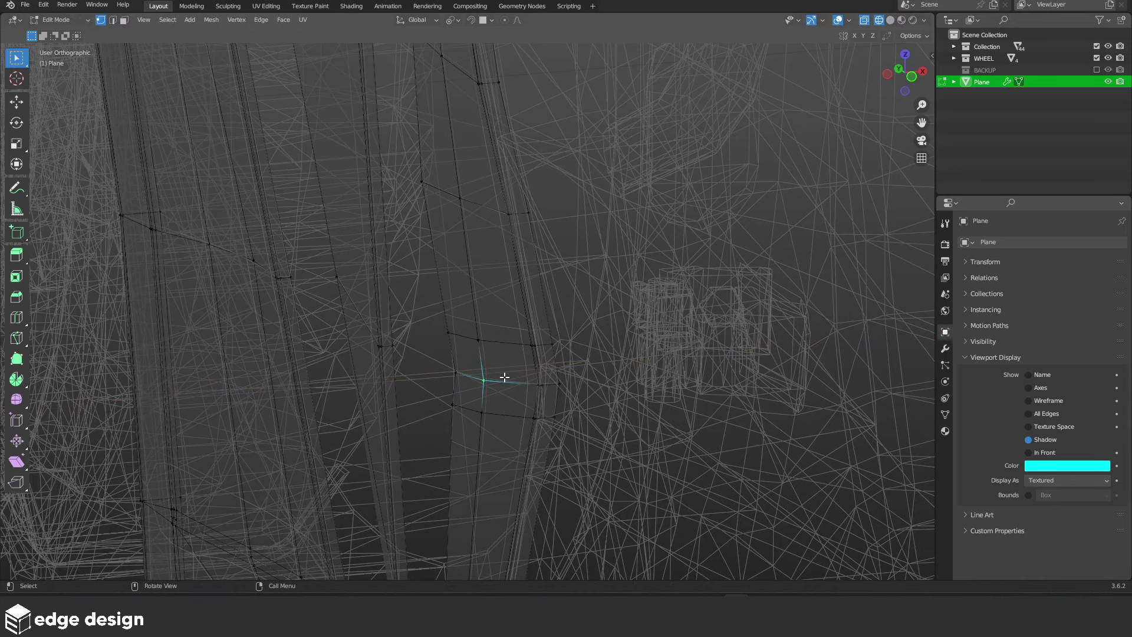
Nudge the fin edge again along X, then restore solid shading and Object Mode
key("g")
key("x")
left_click(504, 376)
key("z")
left_click(678, 384)
key("Tab")
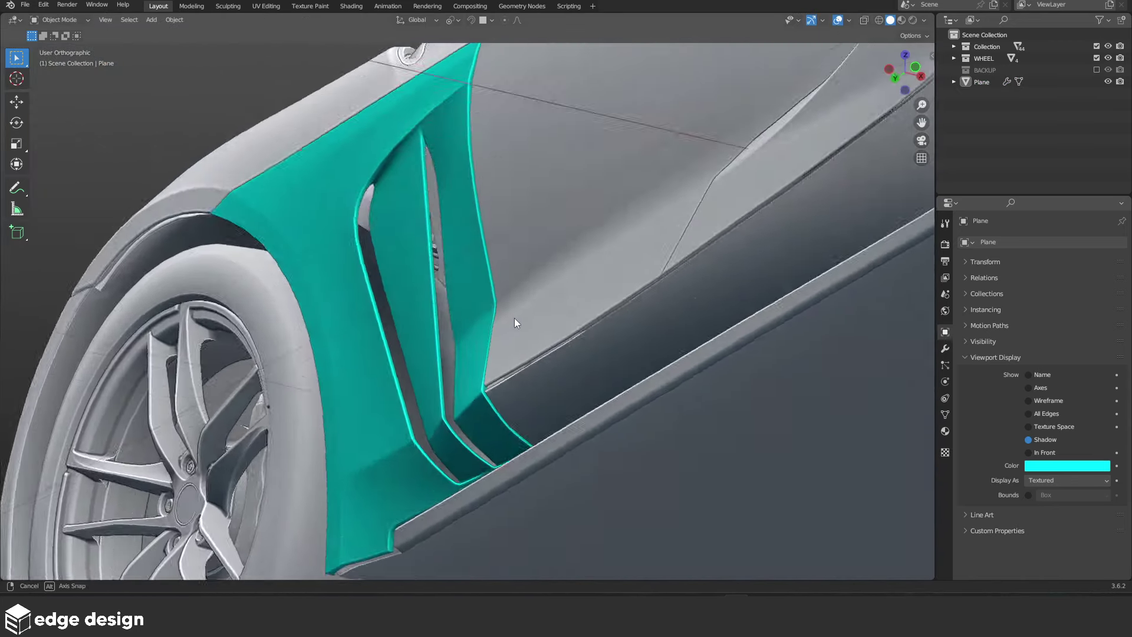
mouse_move(494, 378)
middle_mouse_down()
mouse_move(532, 267)
mouse_move(504, 308)
mouse_move(508, 324)
mouse_move(581, 354)
middle_mouse_up()
Move the selected fin geometry sideways along X once more and check it in Object Mode
key("Tab")
scroll(532, 267, "up", 5)
key("shift+z")
key("shift+z")
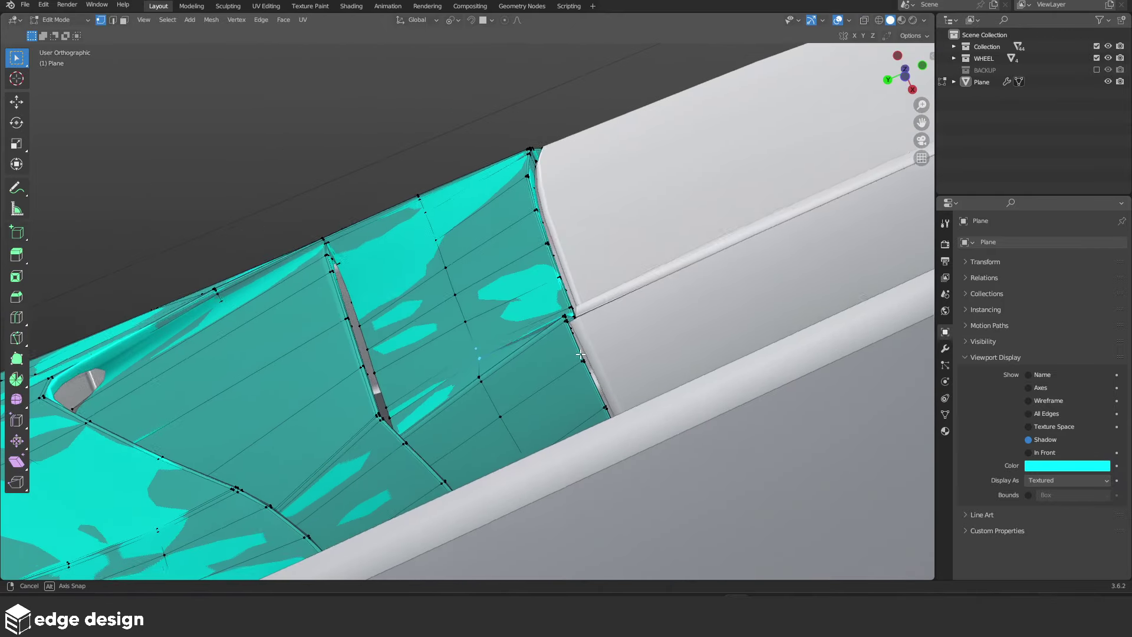
key("g")
key("x")
left_click(520, 314)
key("Tab")
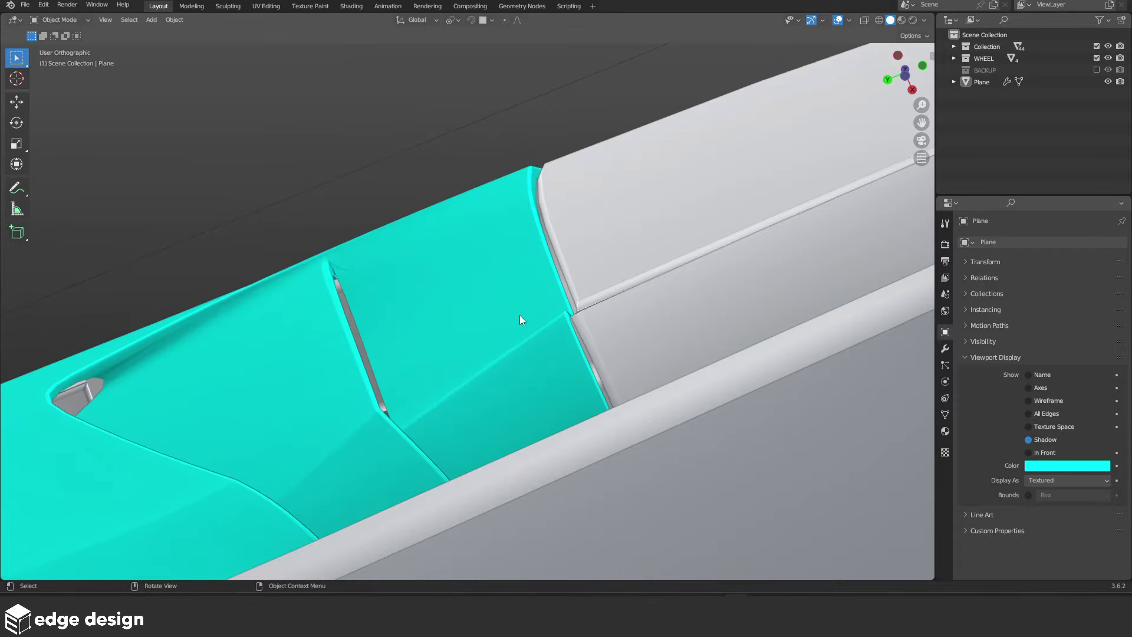
scroll(519, 315, "down", 5)
mouse_move(519, 315)
middle_mouse_down()
mouse_move(455, 362)
mouse_move(460, 351)
mouse_move(452, 394)
mouse_move(465, 416)
middle_mouse_up()
Rotate an inner fin edge about global Y by about -1.44, then return to Object Mode
key("Tab")
scroll(456, 391, "up", 4)
key("k")
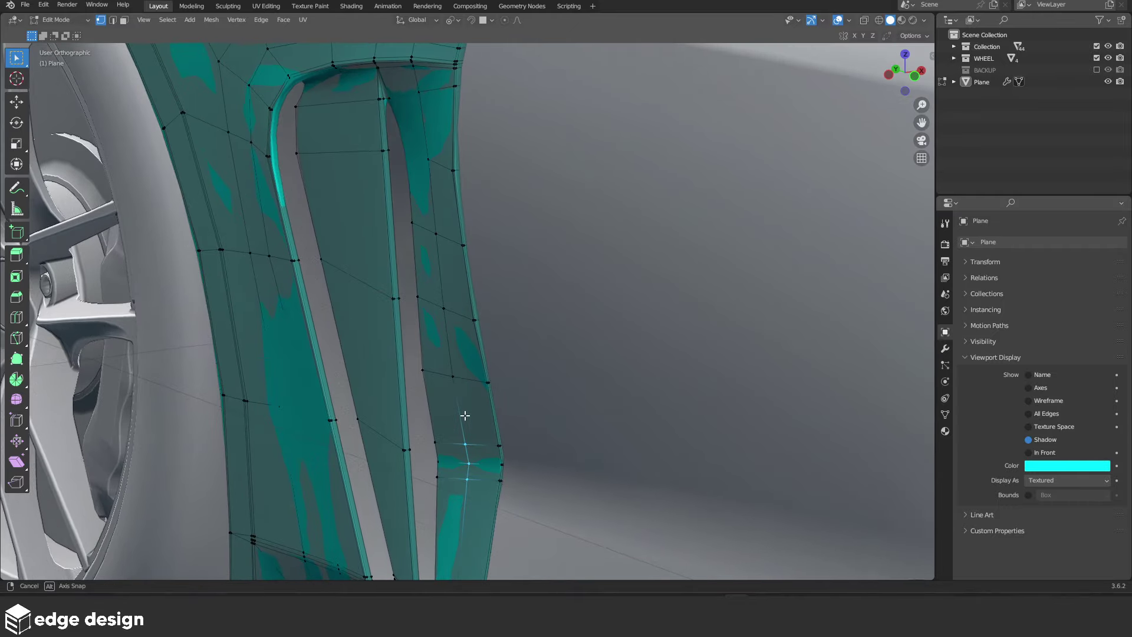
key("shift+z")
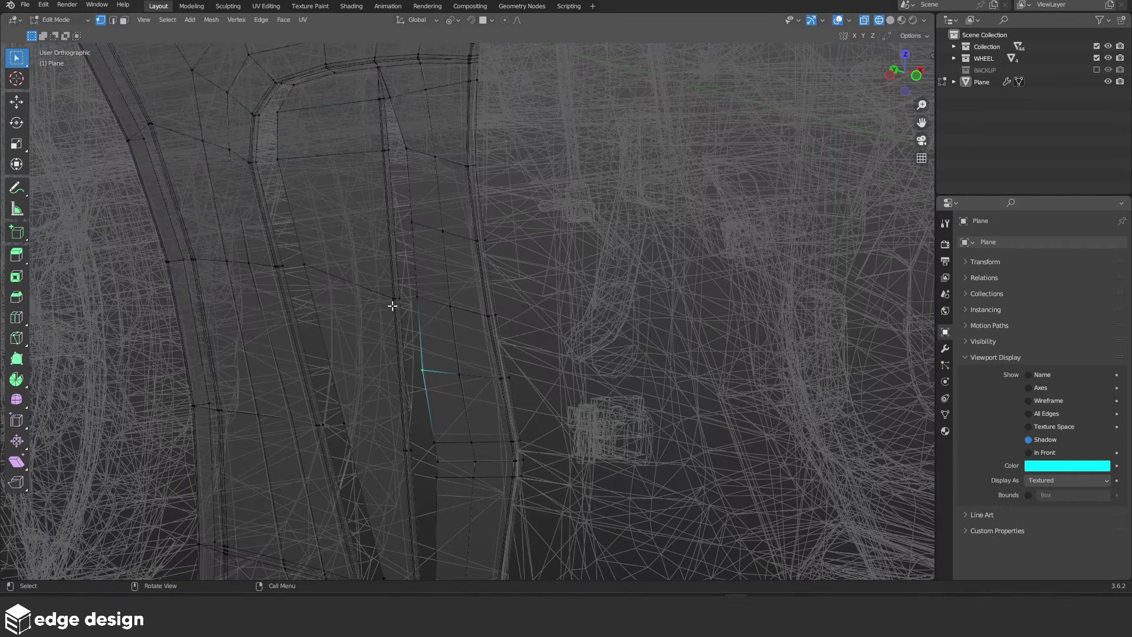
mouse_move(490, 234)
middle_mouse_down()
mouse_move(480, 248)
mouse_move(624, 306)
middle_mouse_up()
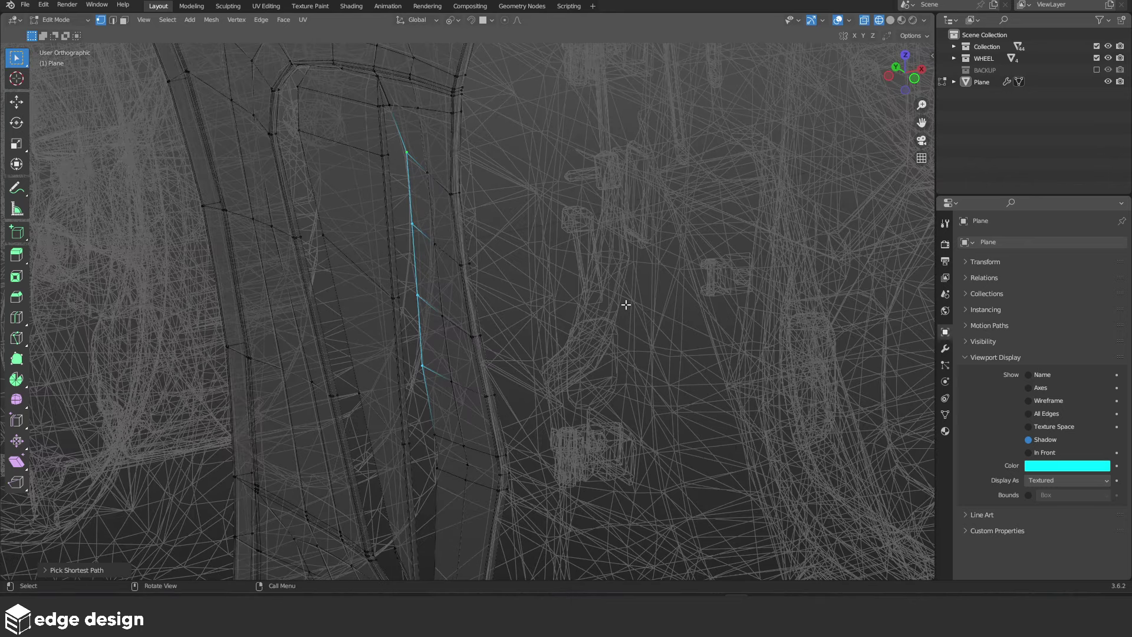
key("r")
key("y")
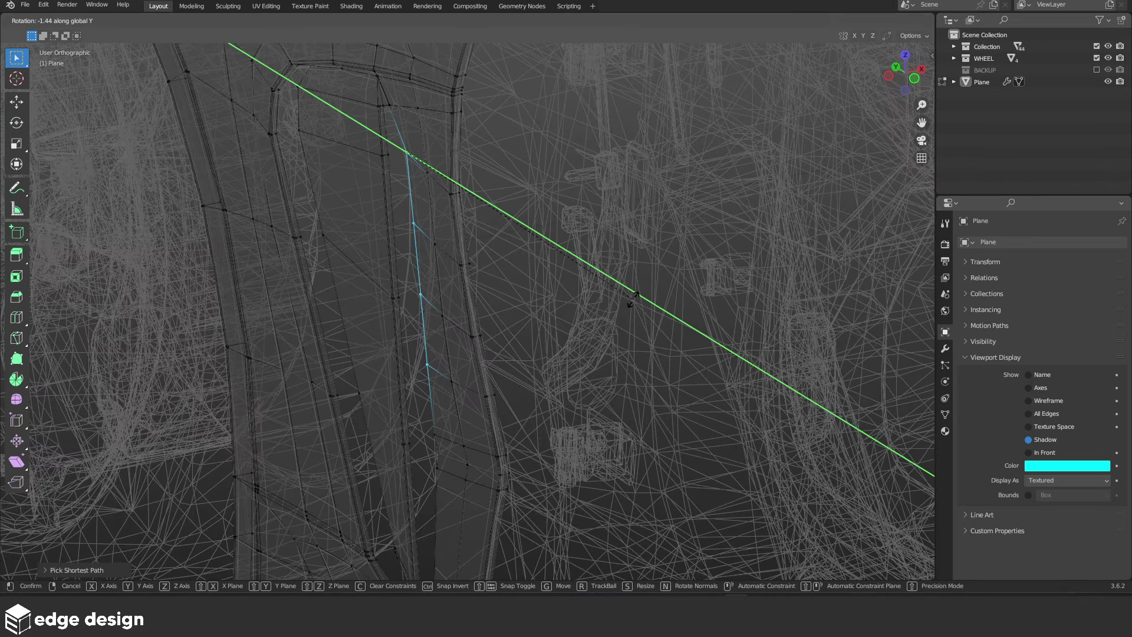
key("Escape")
key("z")
left_click(716, 309)
key("Tab")
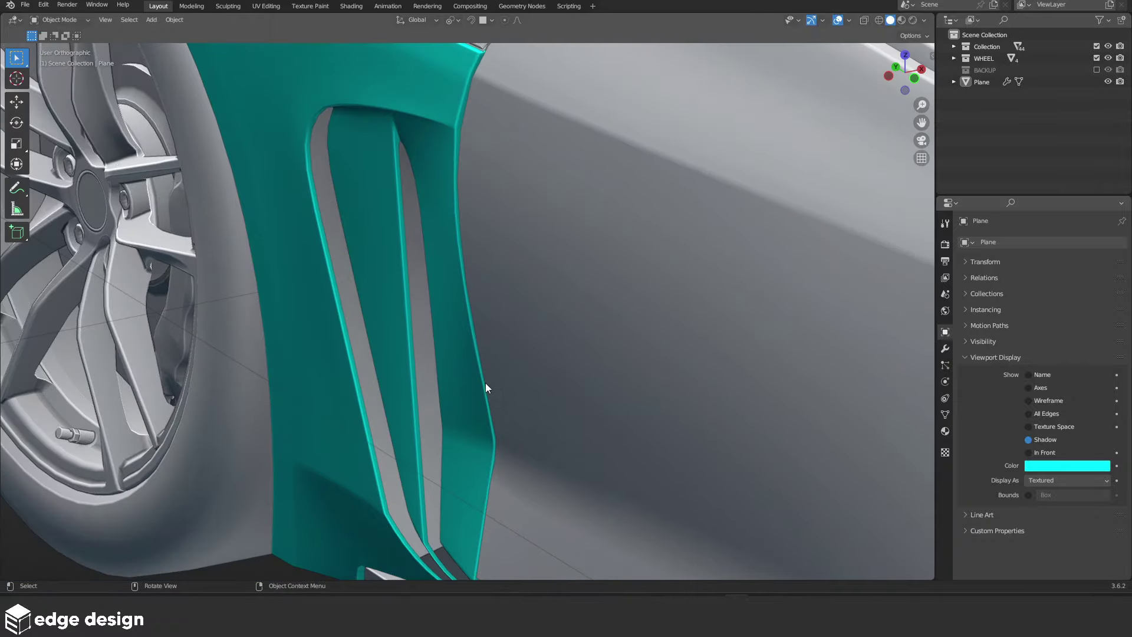
mouse_move(486, 384)
middle_mouse_down()
mouse_move(464, 367)
mouse_move(469, 316)
mouse_move(503, 356)
mouse_move(612, 324)
mouse_move(387, 415)
mouse_move(452, 396)
middle_mouse_up()
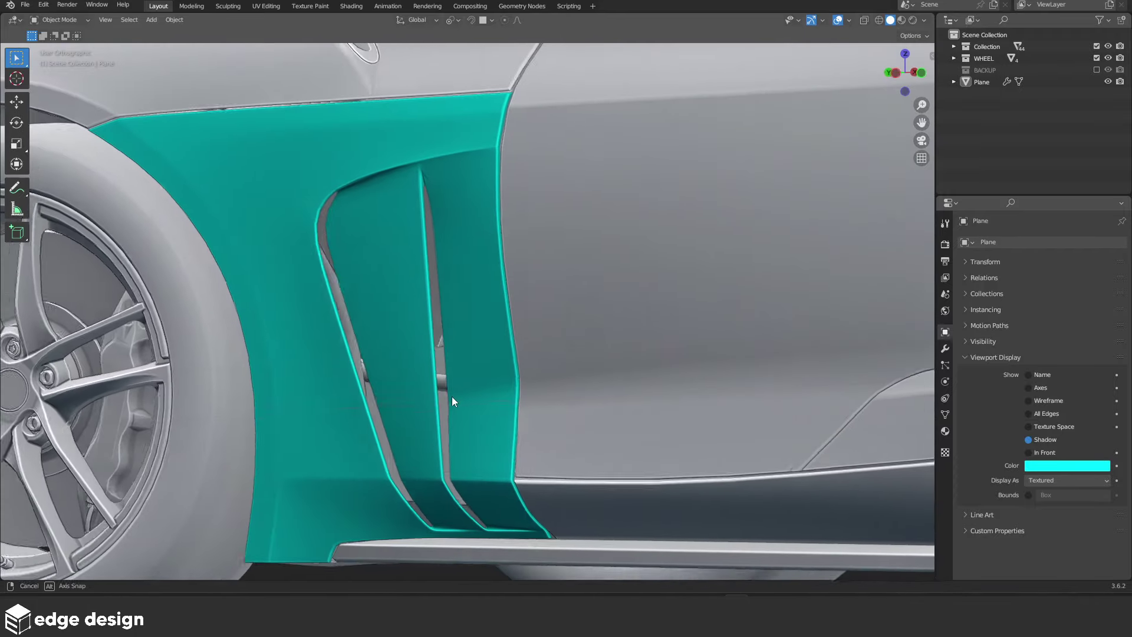
Box-select lower fin edges in wireframe view and move them along X
key("Tab")
mouse_move(347, 298)
middle_mouse_down()
mouse_move(450, 347)
mouse_move(450, 319)
middle_mouse_up()
scroll(450, 298, "up", 5)
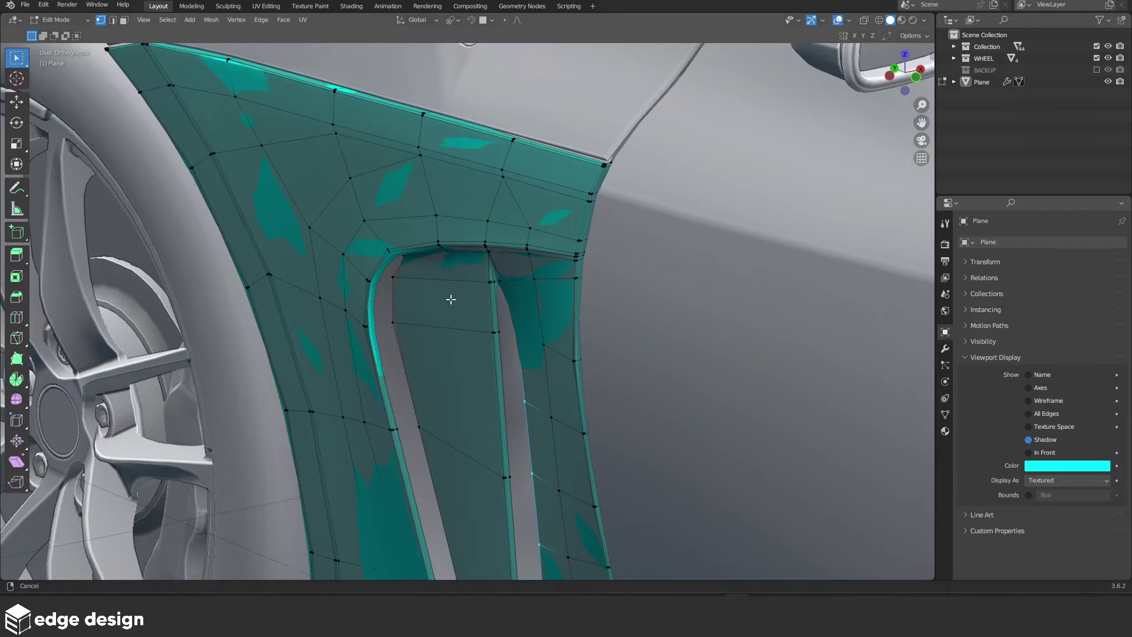
scroll(443, 291, "up", 3)
key("z")
left_click(354, 267)
key("b")
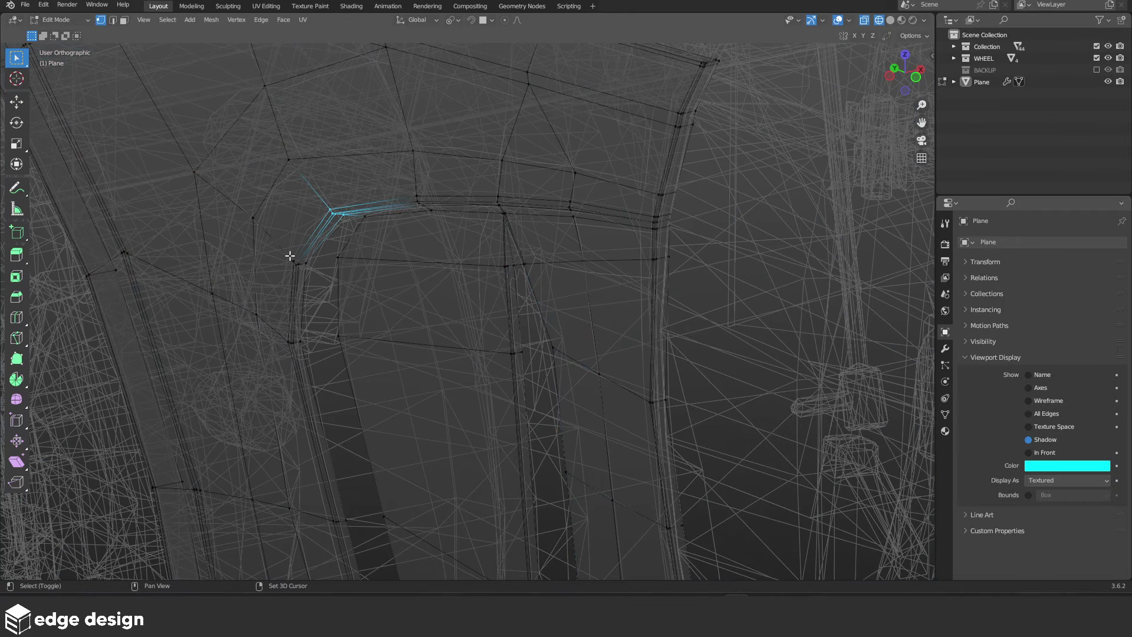
key("shift+z")
key("g")
key("x")
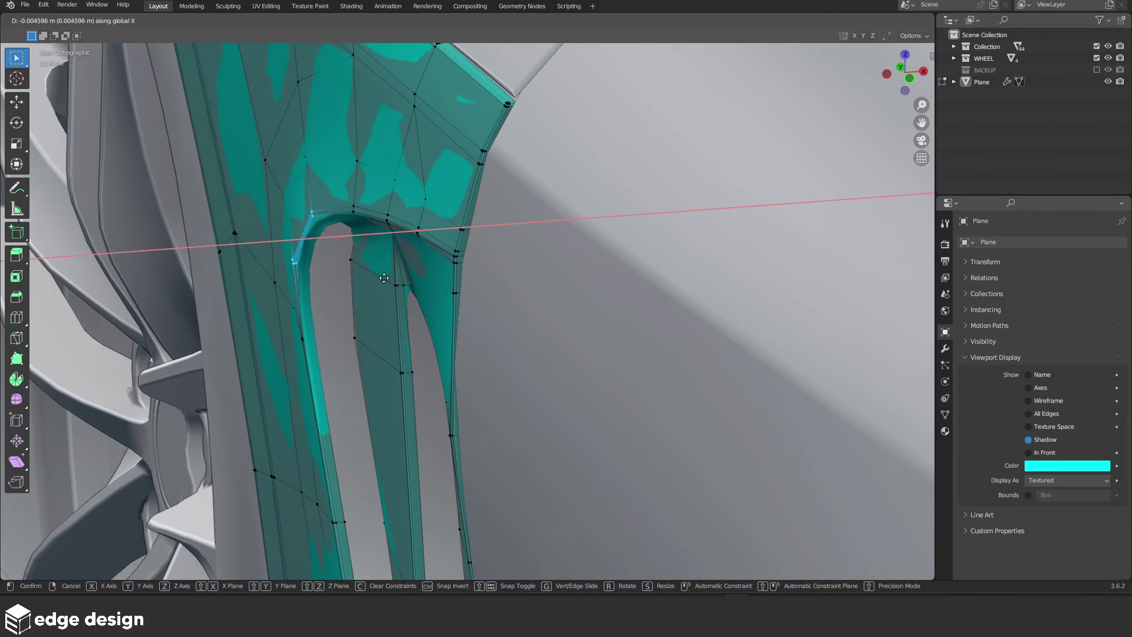
left_click(390, 277)
Try another X move on the edge, cancel it, and check the vent from a low angle
key("shift+z")
mouse_move(371, 245)
middle_mouse_down()
mouse_move(394, 94)
mouse_move(409, 245)
middle_mouse_up()
key("shift+z")
key("g")
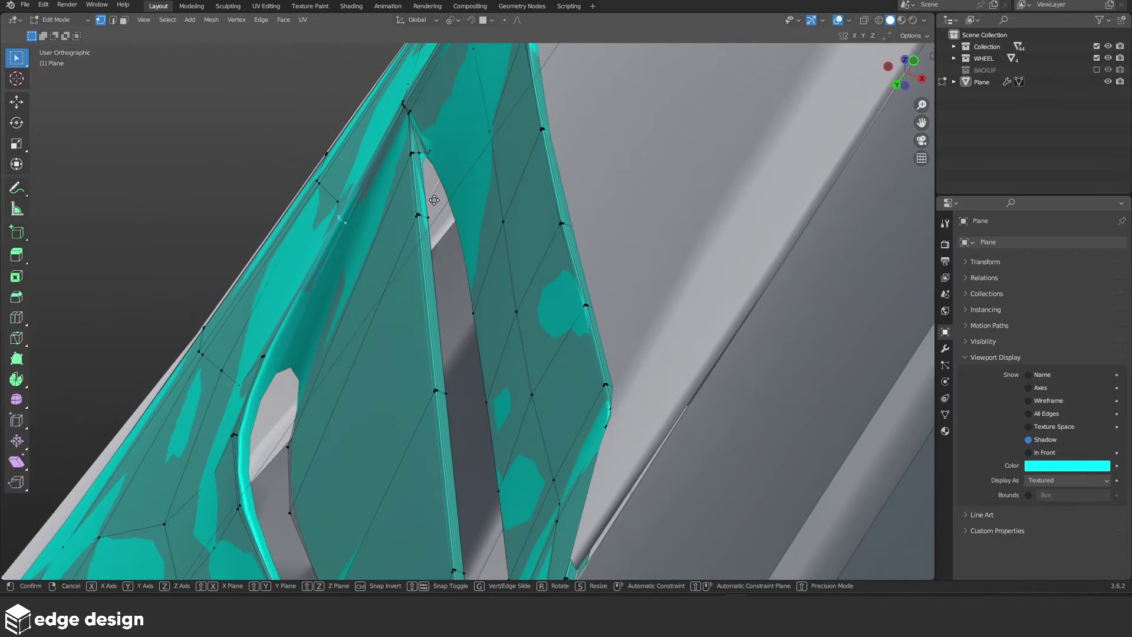
key("x")
key("Escape")
key("Tab")
middle_click_drag(362, 161, 464, 240)
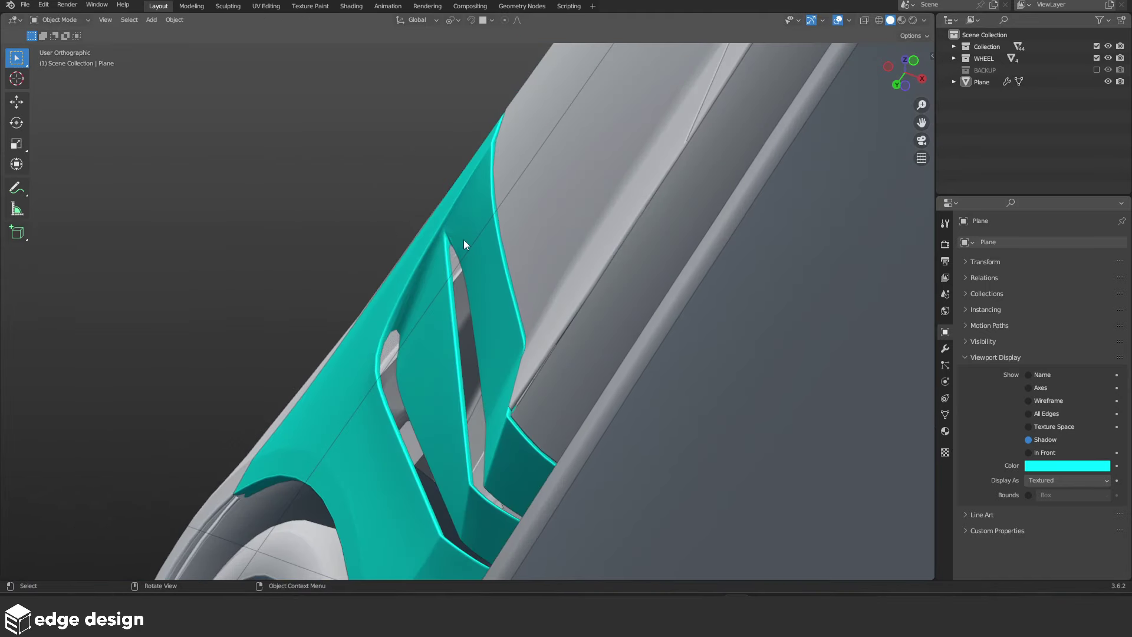
Select an edge at the top of the fin, abandon the move, and leave Edit Mode
key("Tab")
scroll(464, 245, "down", 3)
scroll(480, 232, "up", 4)
scroll(392, 171, "up", 3)
key("shift+z")
scroll(292, 83, "up", 3)
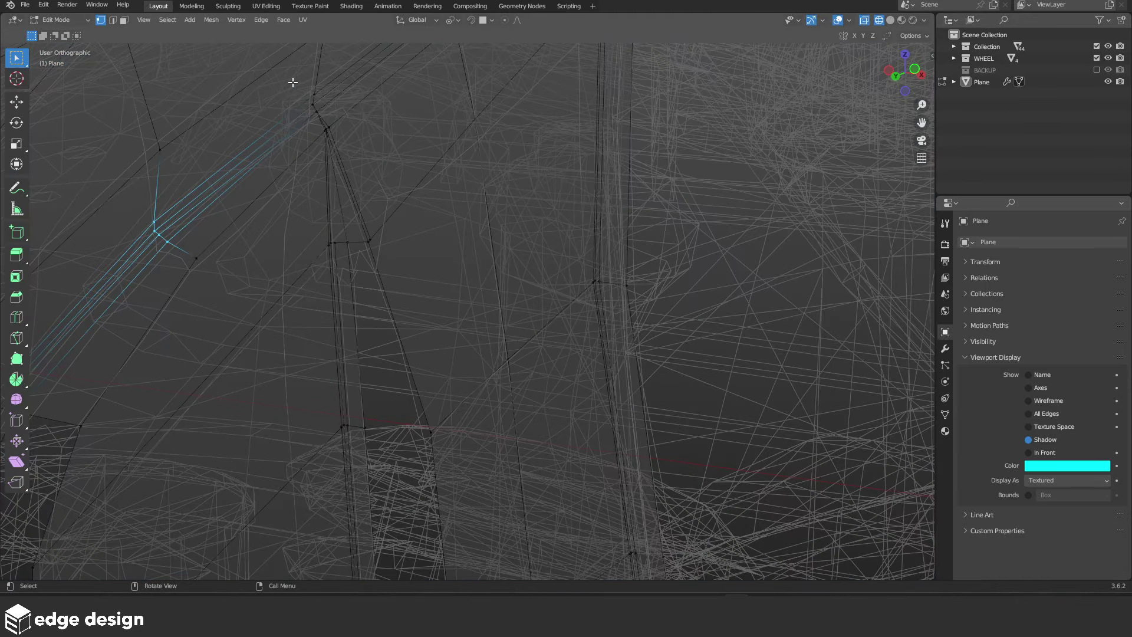
left_click(314, 105)
key("shift+z")
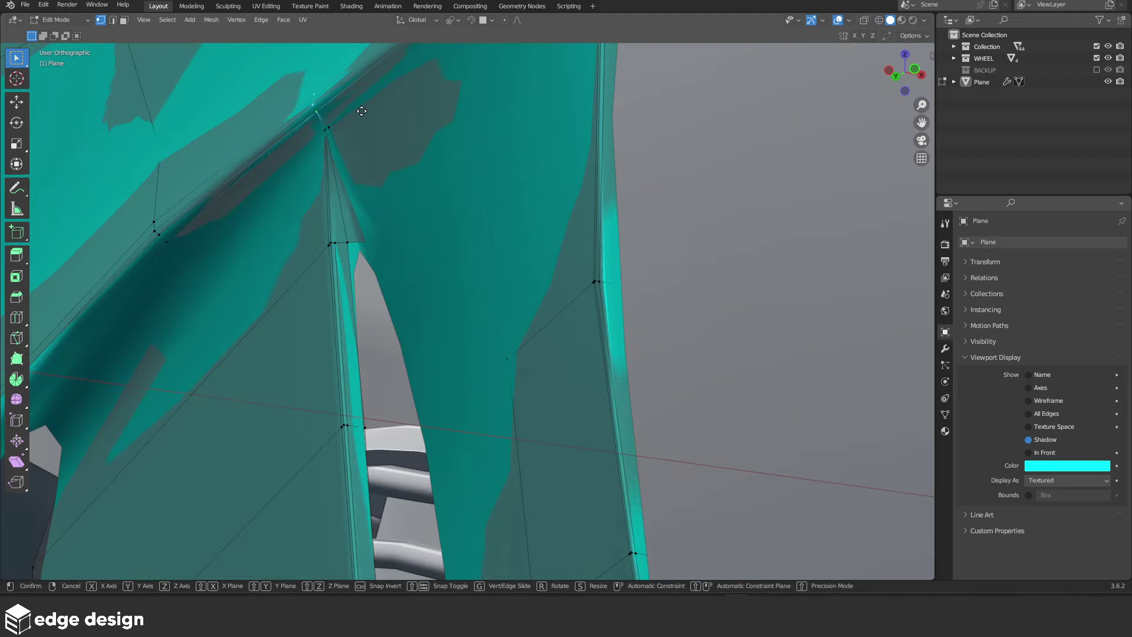
key("Escape")
scroll(413, 236, "down", 5)
key("Tab")
scroll(434, 338, "up", 4)
mouse_move(459, 282)
middle_mouse_down()
mouse_move(434, 338)
mouse_move(444, 267)
middle_mouse_up()
scroll(444, 181, "up", 3)
Move the fin edge along X twice to line it up with the side skirt
key("Tab")
scroll(465, 209, "up", 2)
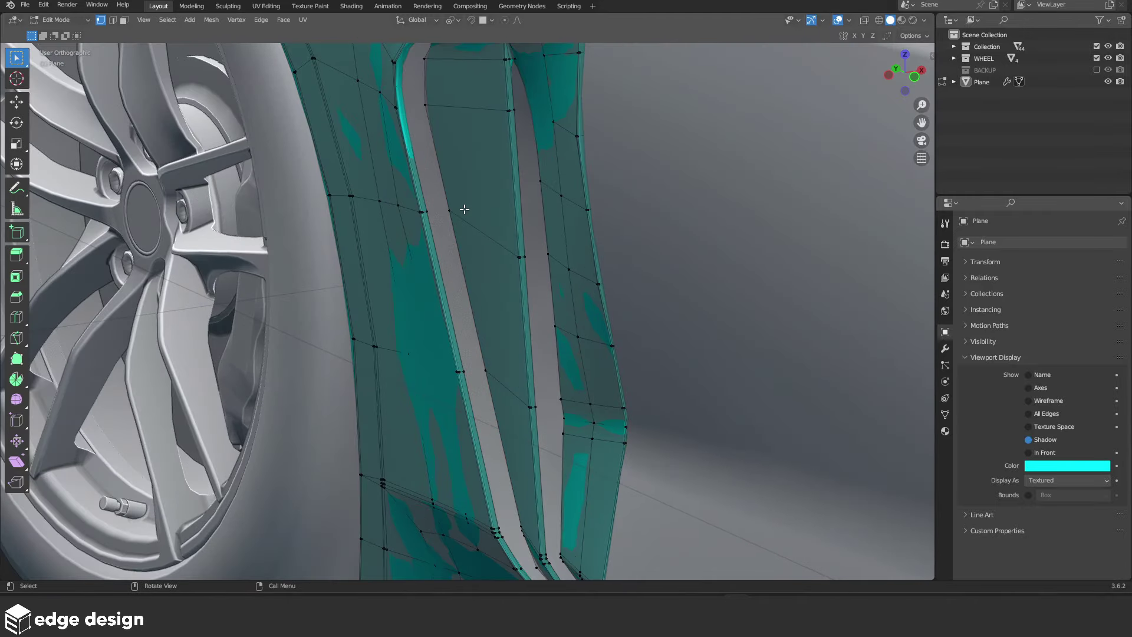
key("shift+z")
middle_click_drag(442, 132, 415, 220)
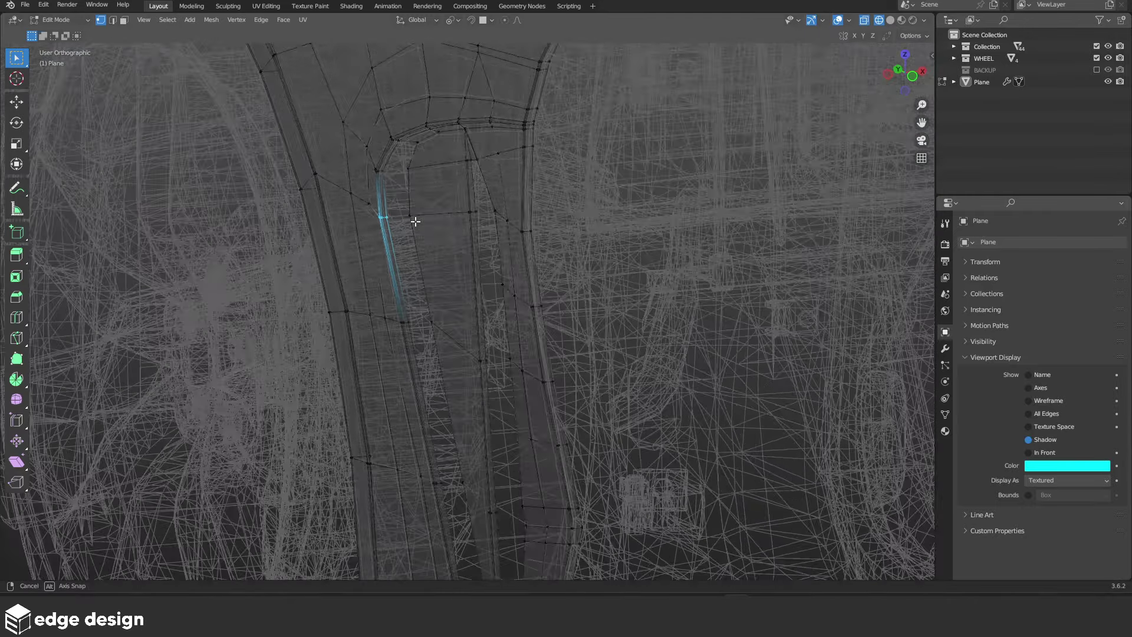
scroll(401, 217, "down", 2)
key("shift+z")
key("g")
key("x")
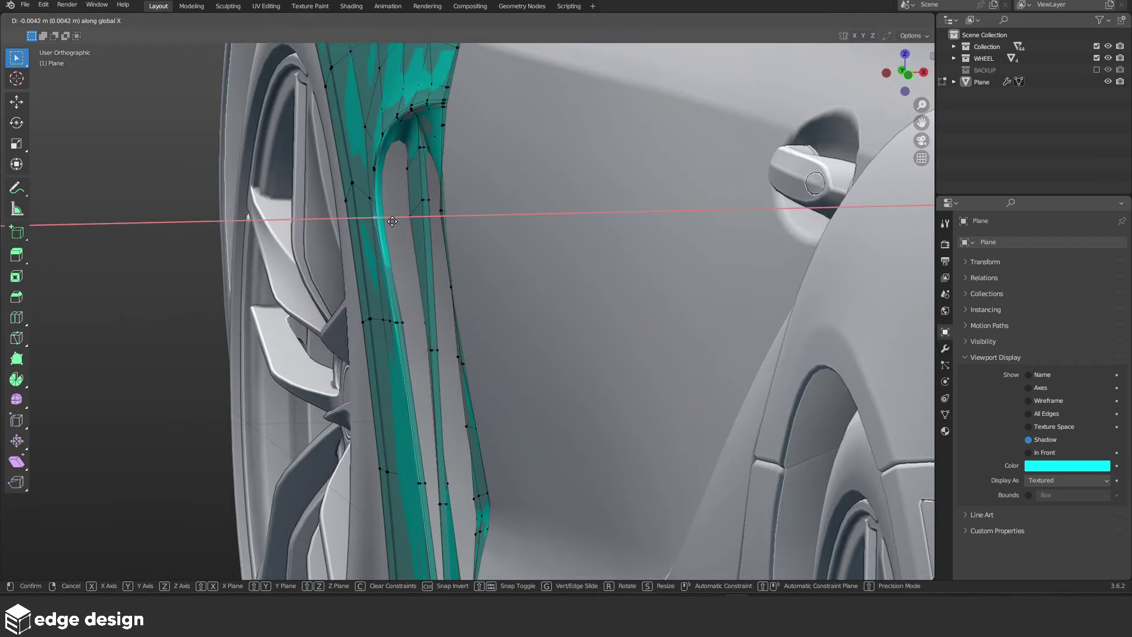
left_click(392, 221)
middle_click_drag(392, 221, 472, 165)
key("g")
key("x")
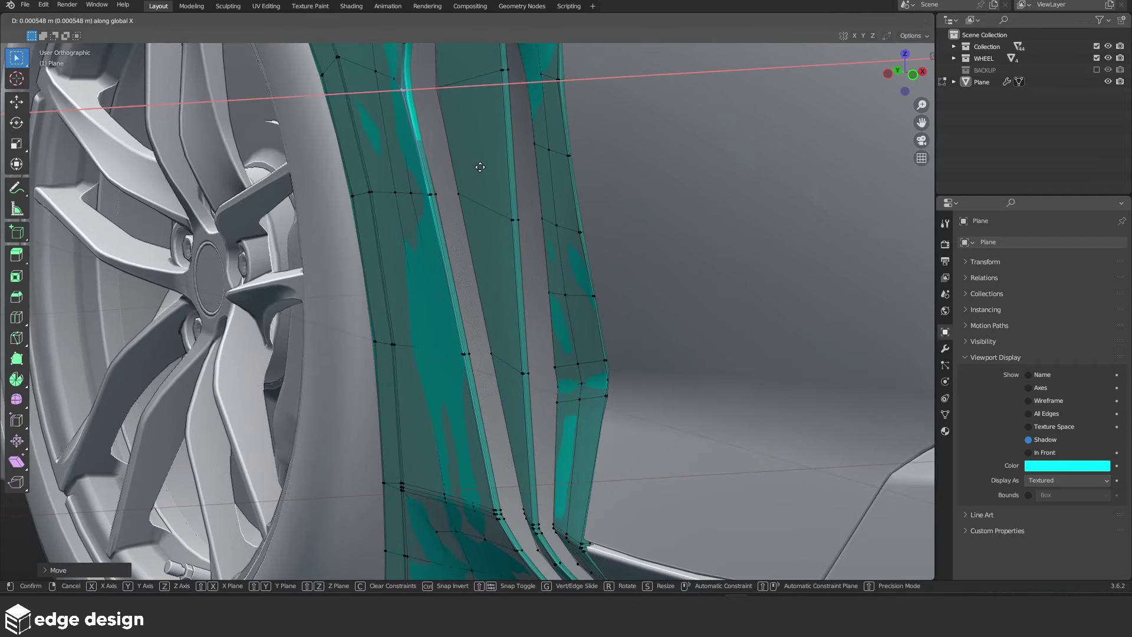
left_click(487, 171)
Box-select the lower fin vertices, nudge them along X, and return to Object Mode
key("shift+z")
scroll(429, 180, "up", 2)
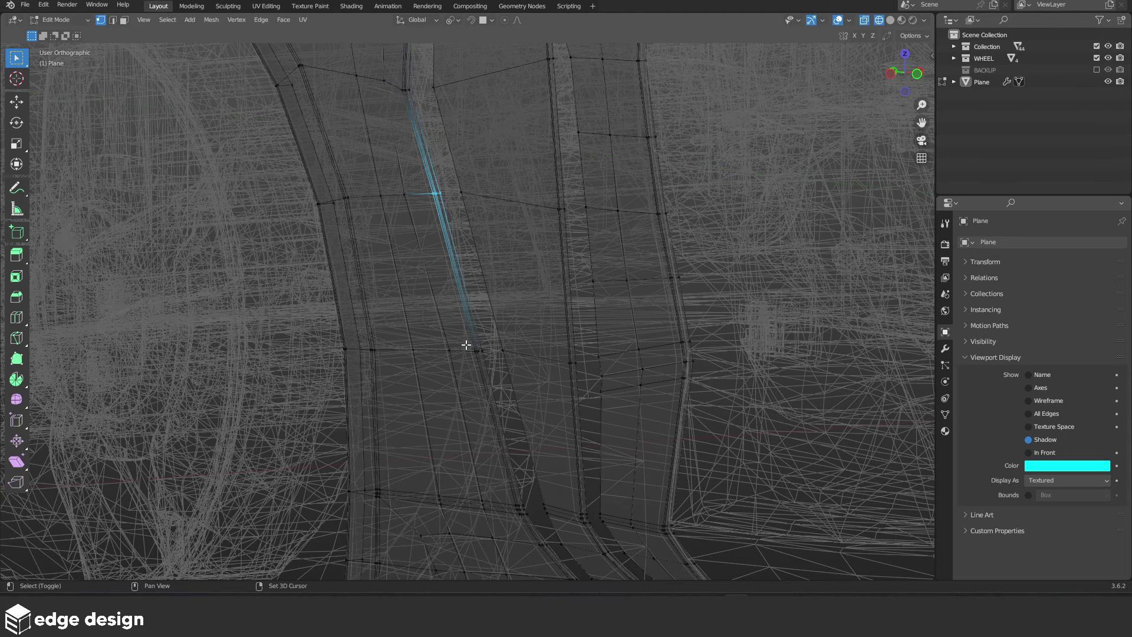
middle_click_drag(501, 387, 465, 328)
left_click_drag(488, 369, 489, 370)
key("shift+z")
scroll(488, 371, "down", 3)
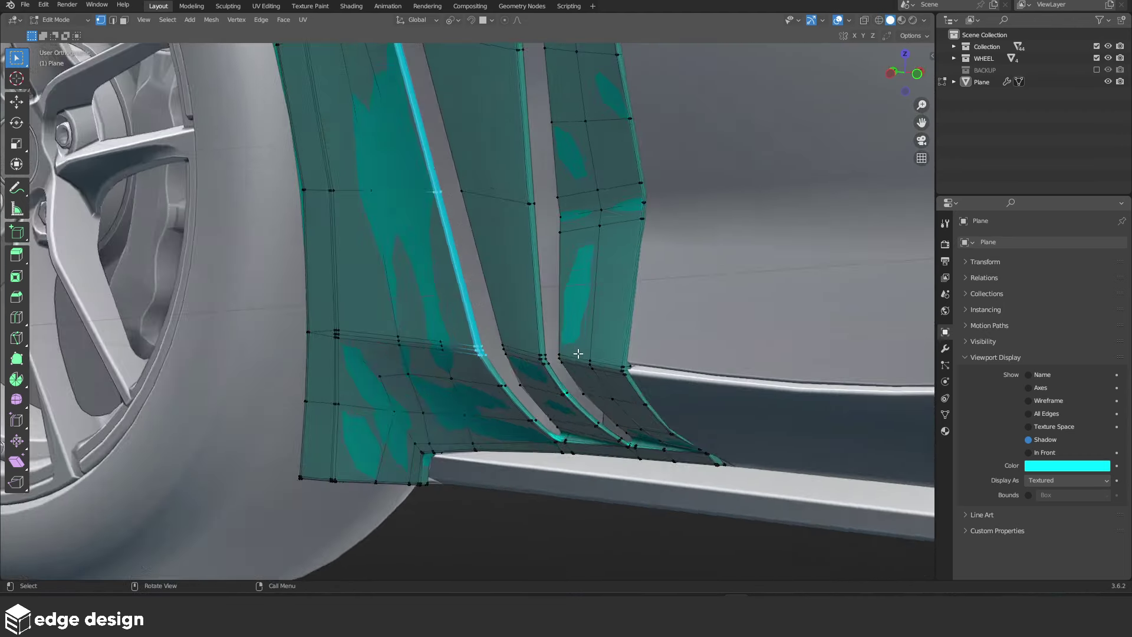
middle_click_drag(488, 371, 547, 354)
key("g")
key("x")
left_click(514, 364)
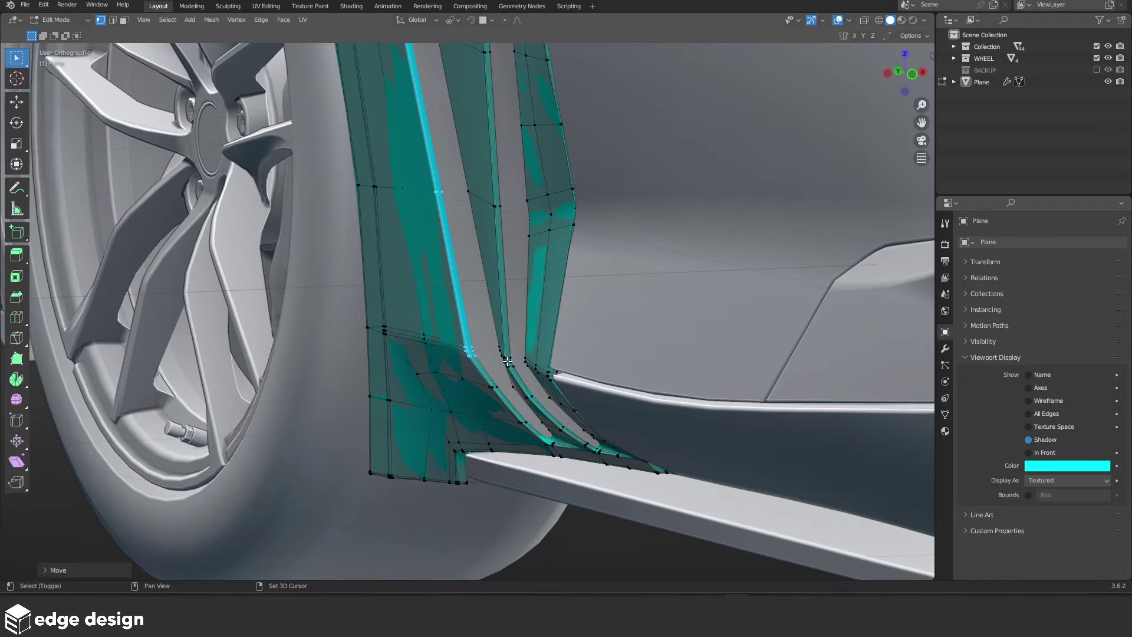
scroll(514, 364, "down", 3)
key("Tab")
mouse_move(487, 316)
middle_mouse_down()
mouse_move(554, 286)
mouse_move(590, 392)
mouse_move(487, 316)
middle_mouse_up()
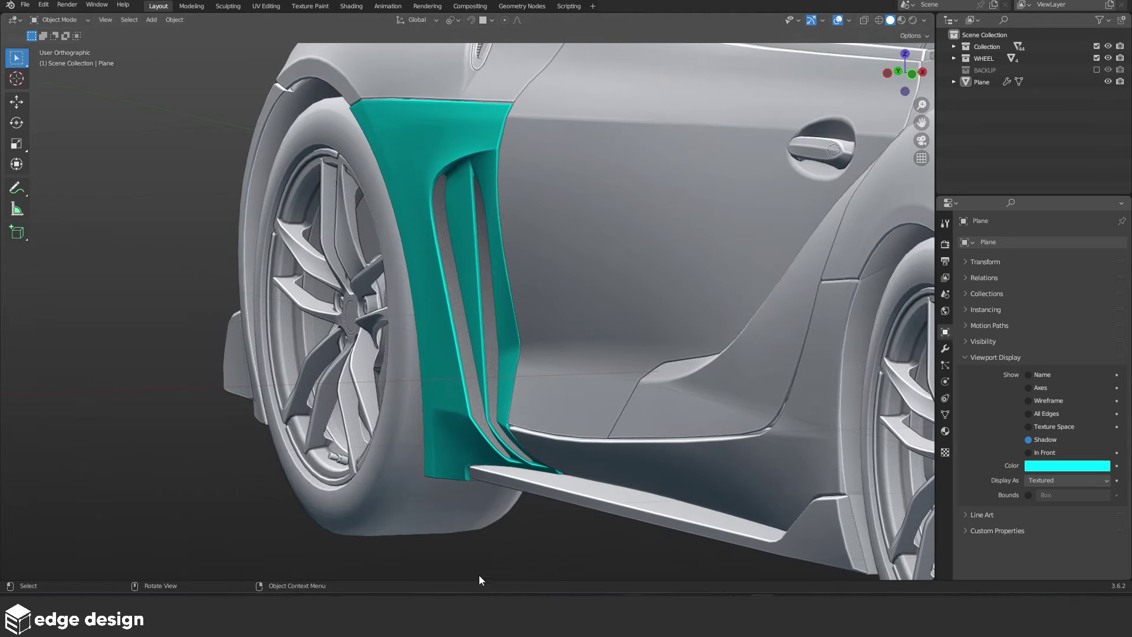
Open the teal vent panel in Edit Mode and try an X move, then cancel it
left_click(475, 413)
key("Tab")
scroll(474, 413, "up", 2)
scroll(474, 406, "up", 3)
scroll(473, 395, "up", 2)
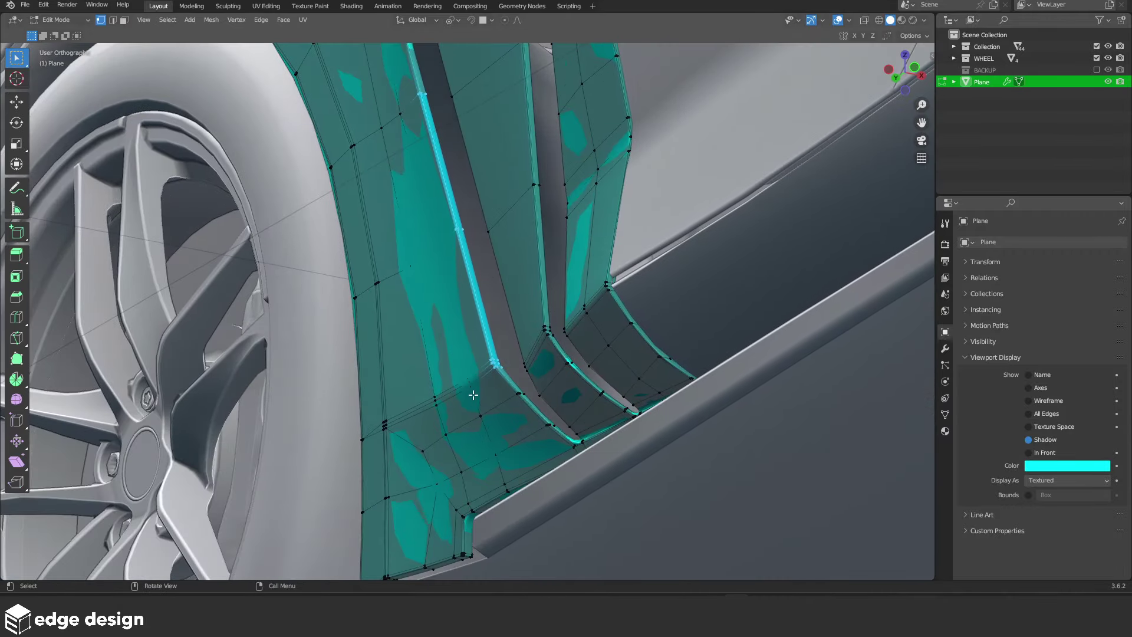
mouse_move(544, 371)
middle_mouse_down()
mouse_move(536, 321)
mouse_move(498, 309)
mouse_move(499, 374)
middle_mouse_up()
key("g")
key("x")
right_click(506, 326)
Reselect the teal panel and slide a vent vertex along X
key("Tab")
key("Tab")
key("Tab")
scroll(495, 334, "down", 3)
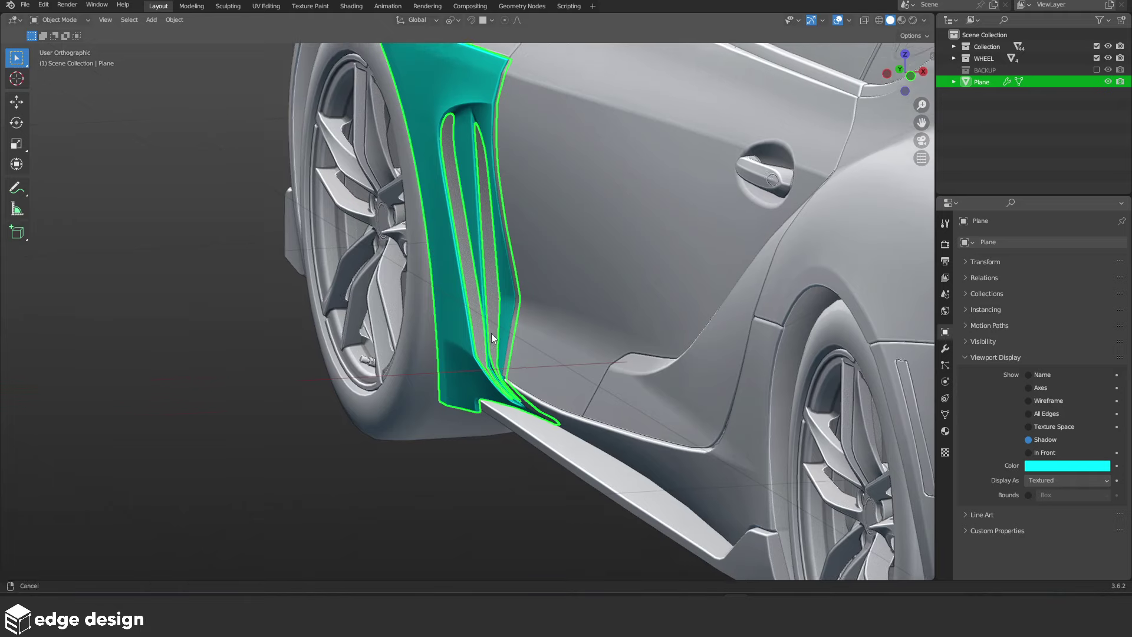
mouse_move(490, 333)
middle_mouse_down()
mouse_move(534, 378)
mouse_move(489, 303)
middle_mouse_up()
key("alt+a")
scroll(495, 342, "up", 3)
scroll(493, 346, "up", 2)
left_click(568, 358)
key("Tab")
mouse_move(443, 261)
middle_mouse_down()
mouse_move(478, 290)
mouse_move(461, 314)
middle_mouse_up()
key("g")
key("x")
left_click(476, 304)
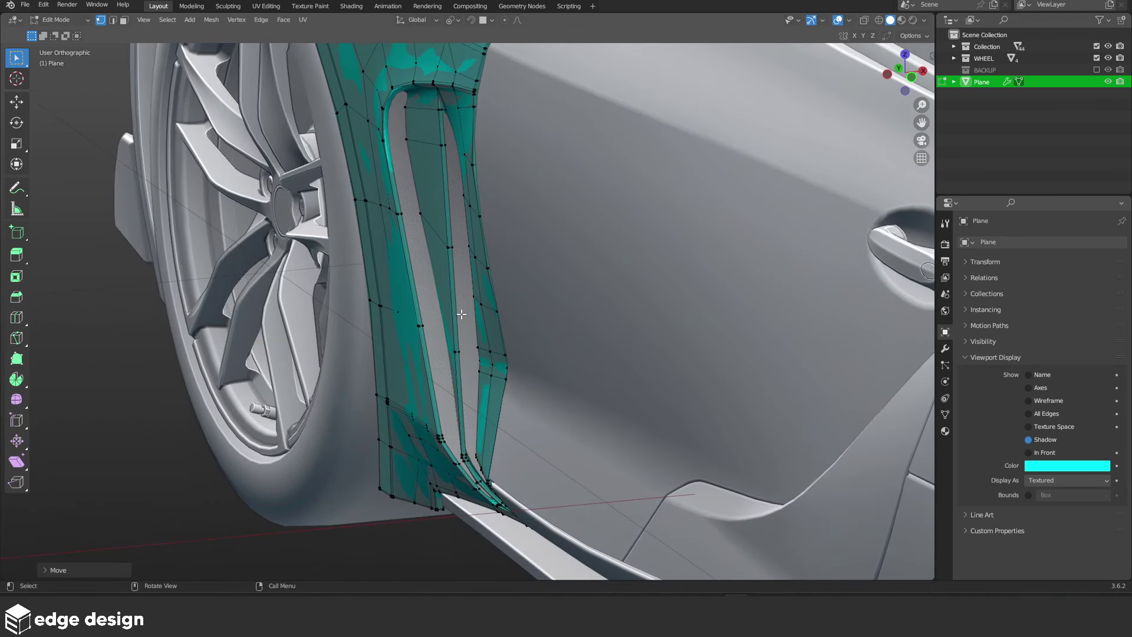
In see-through wireframe, slide two fin-edge vertices along X
key("shift+z")
left_click(420, 208)
key("g")
key("x")
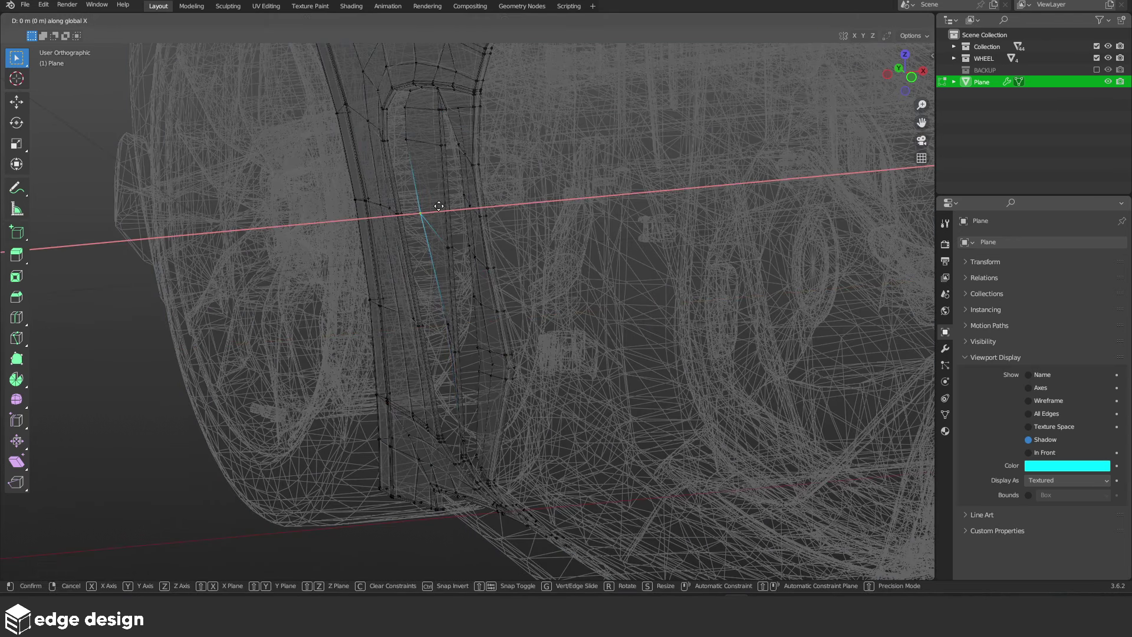
left_click(449, 207)
scroll(443, 293, "up", 3)
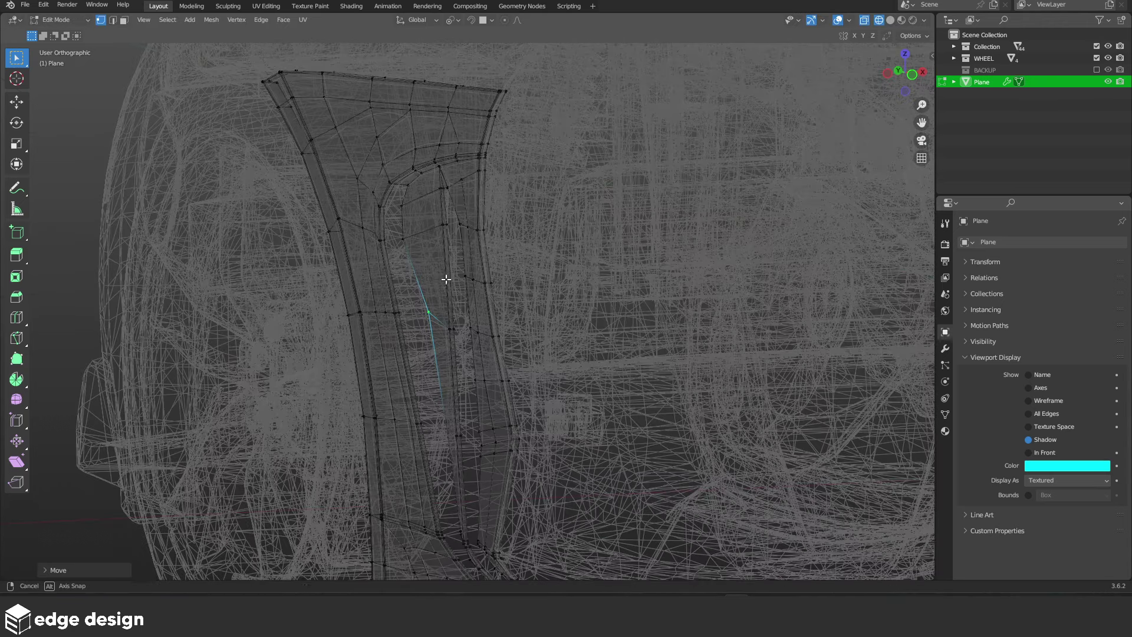
middle_click_drag(447, 278, 449, 313, "shift")
key("g")
key("x")
left_click(442, 331)
Slide two more fin vertices along X, then return to Object Mode in solid shading
left_click(418, 280)
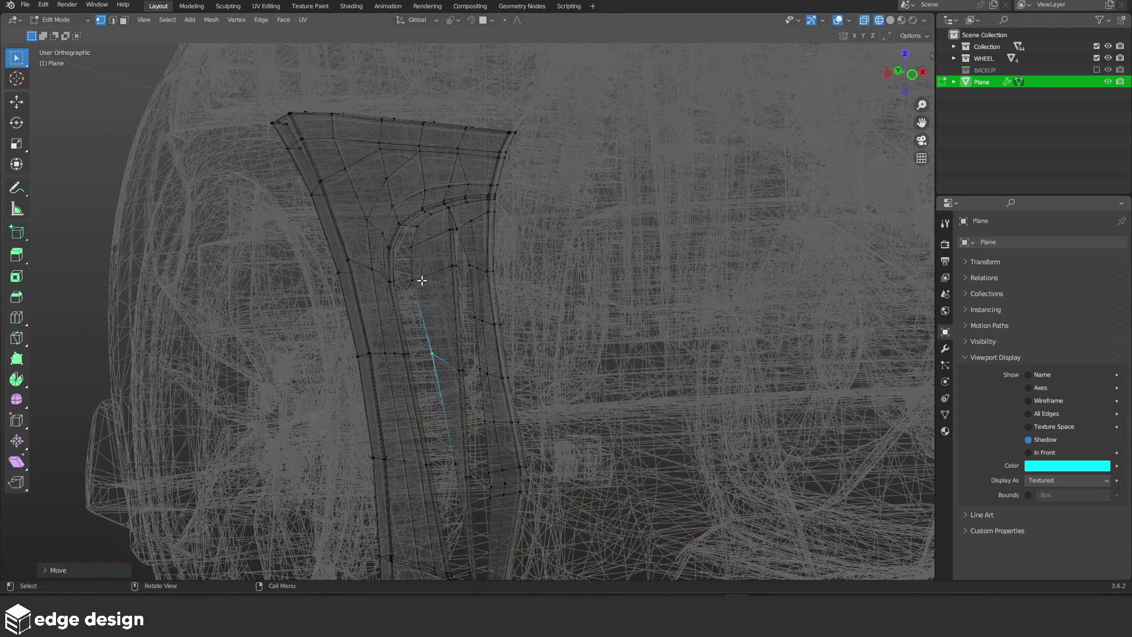
key("g")
key("x")
left_click(454, 287)
key("g")
key("x")
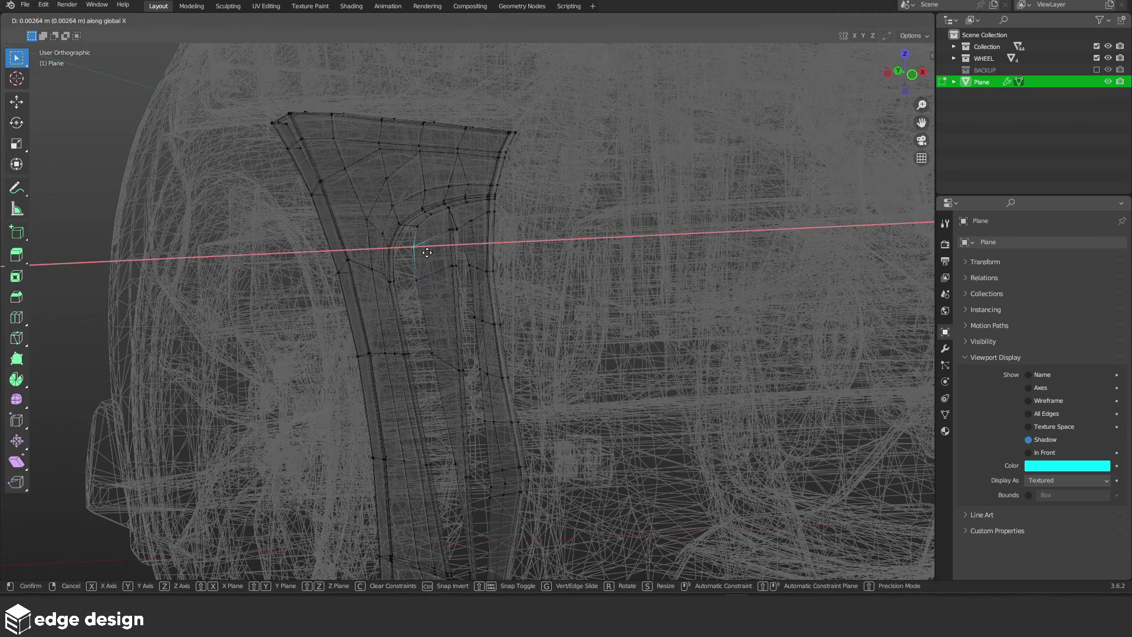
left_click(433, 267)
key("Tab")
key("shift+z")
key("alt+a")
Face the vent squarely and reopen the teal panel in Edit Mode
scroll(484, 295, "down", 8)
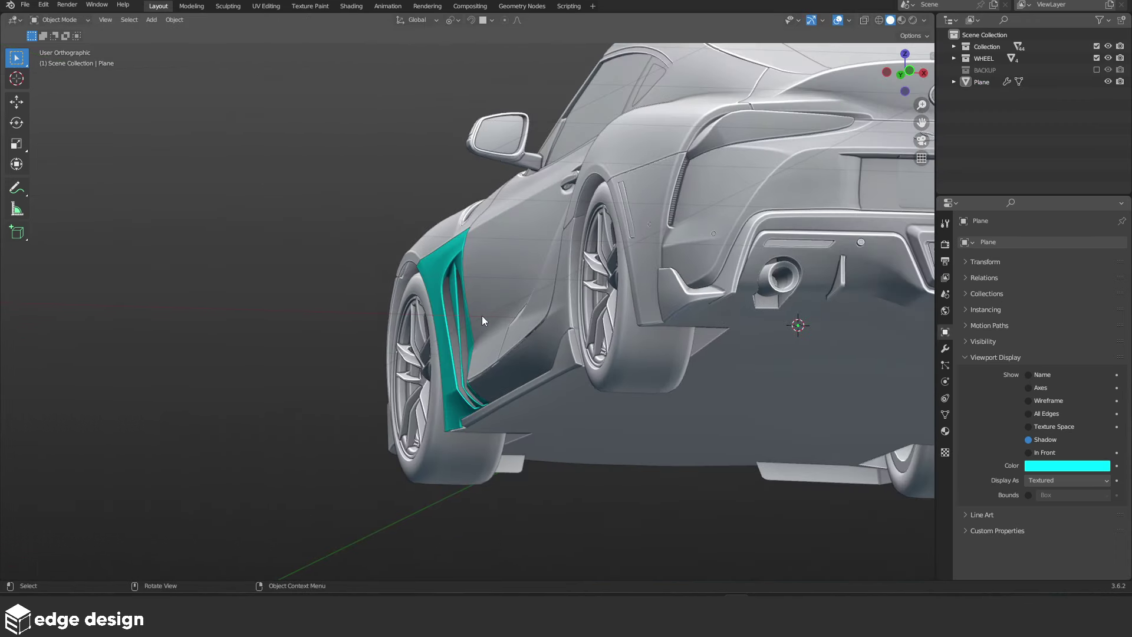
mouse_move(483, 316)
middle_mouse_down()
mouse_move(511, 328)
mouse_move(515, 364)
mouse_move(534, 326)
middle_mouse_up()
scroll(513, 389, "up", 2)
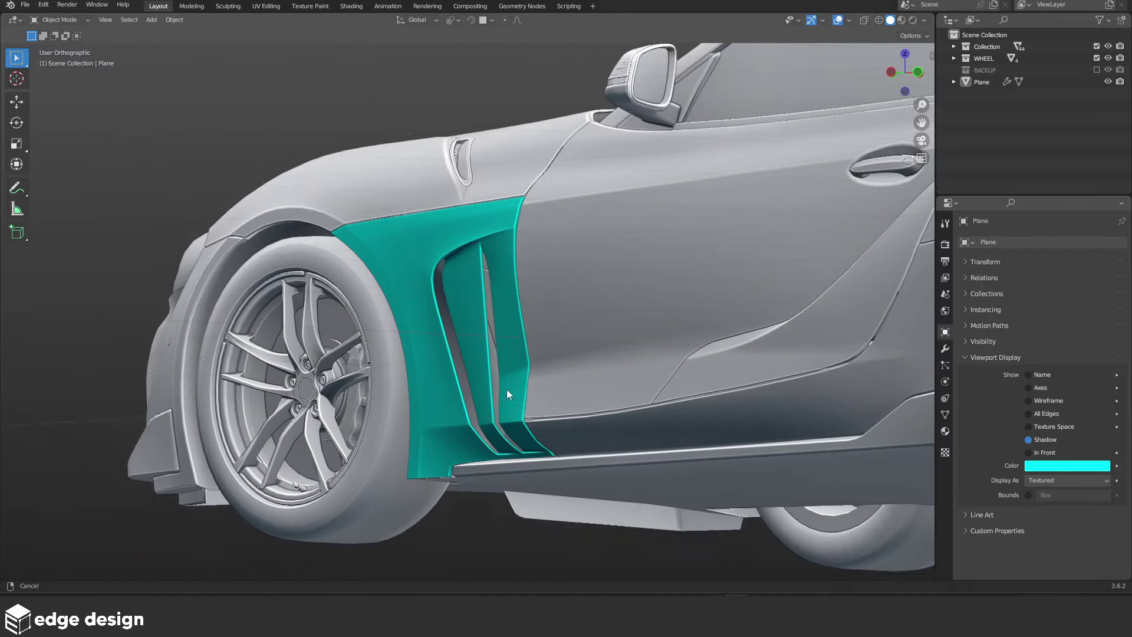
scroll(593, 353, "up", 2)
scroll(594, 355, "up", 2)
scroll(583, 356, "up", 2)
mouse_move(583, 356)
middle_mouse_down()
mouse_move(559, 362)
mouse_move(467, 278)
mouse_move(494, 303)
middle_mouse_up()
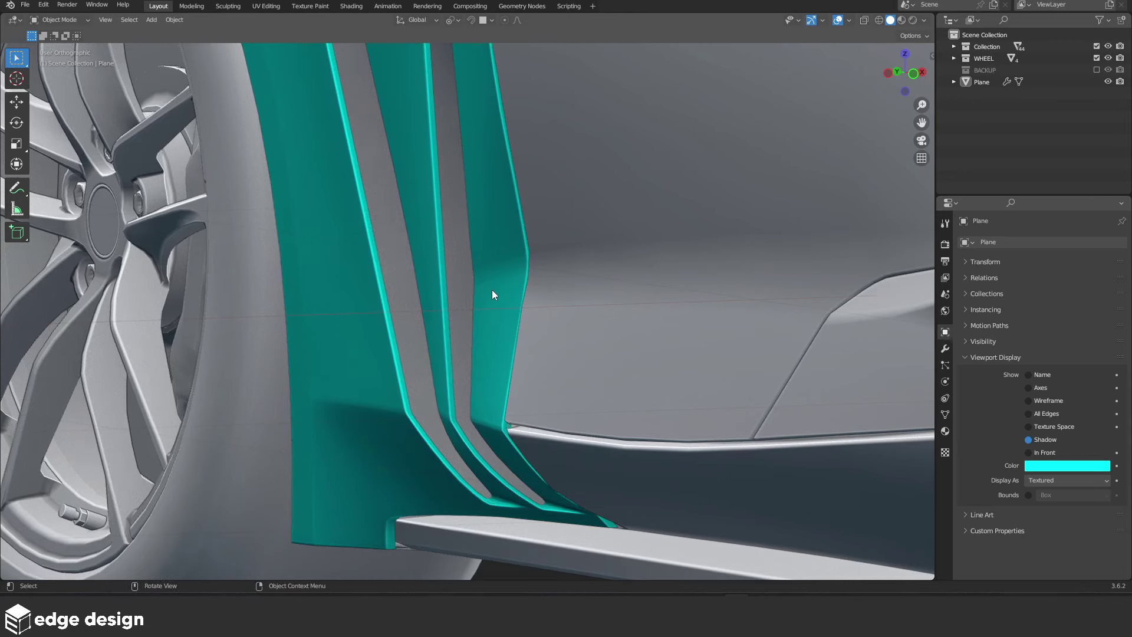
left_click(492, 293)
key("Tab")
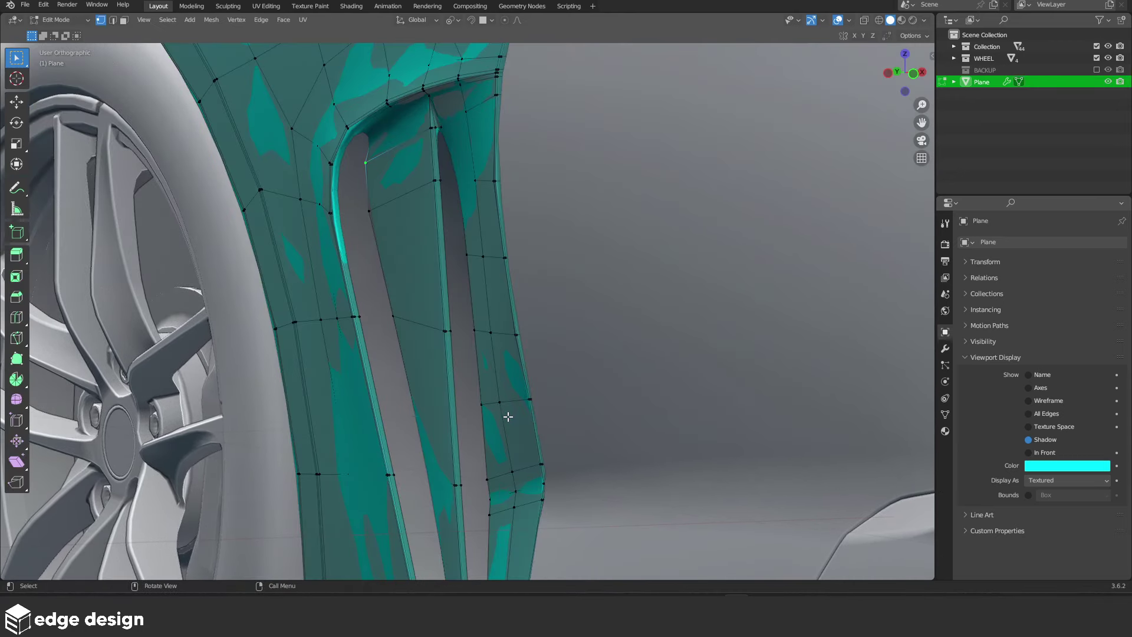
In wireframe, move a fin vertex along X and cancel a second move
key("shift+z")
middle_click_drag(468, 203, 503, 238)
key("g")
key("x")
left_click(497, 237)
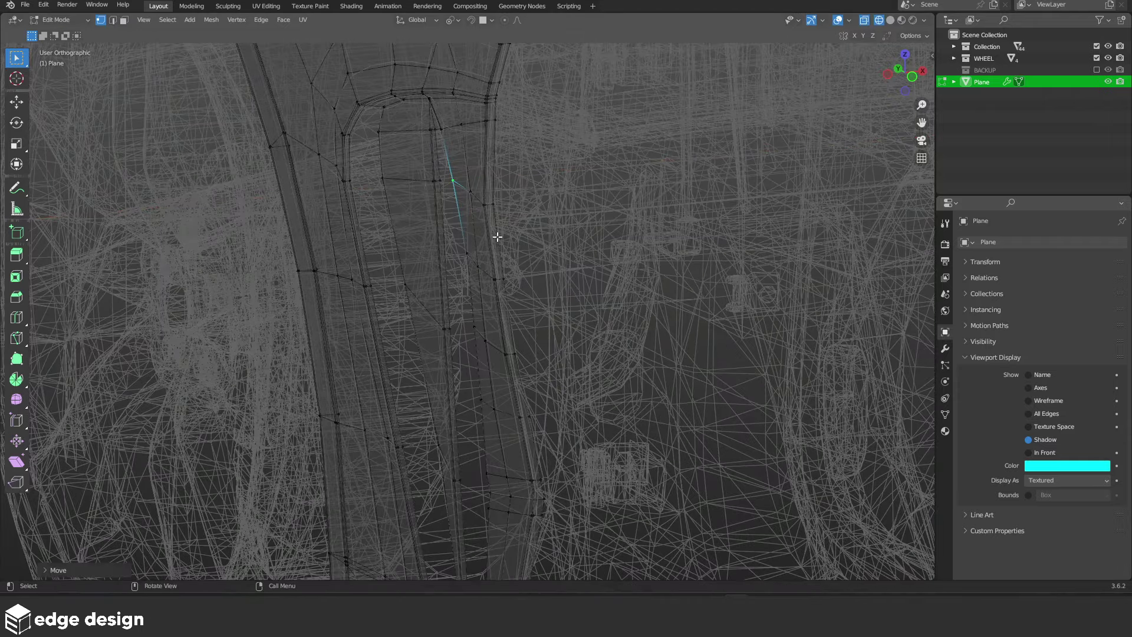
key("g")
key("x")
key("Escape")
Pick a single fin vertex and nudge it along X
key("a")
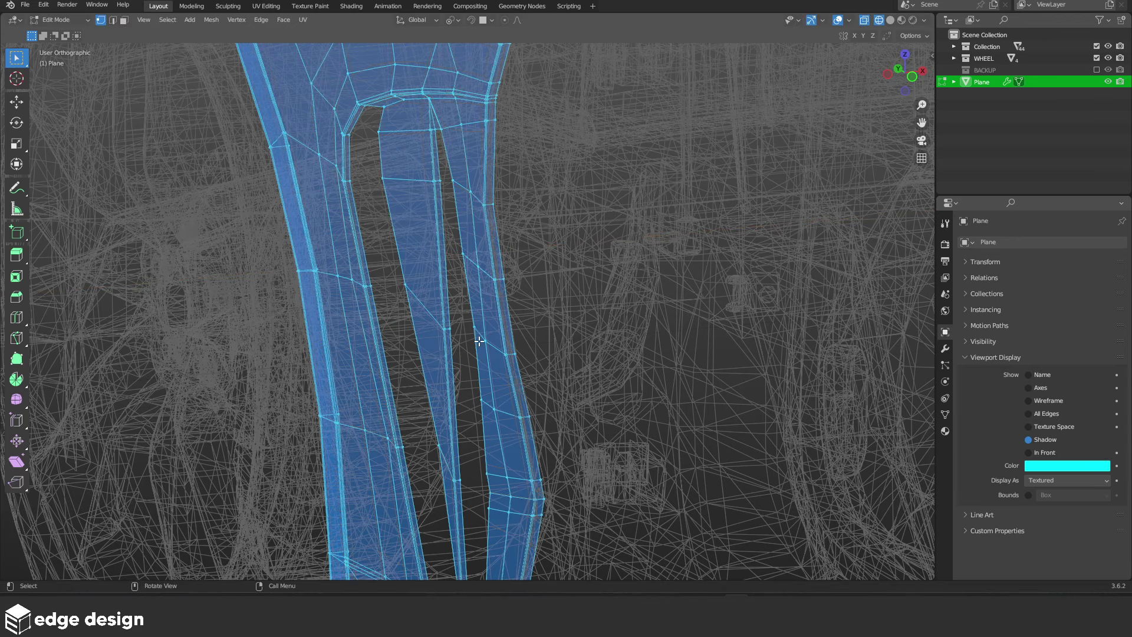
left_click(475, 328)
key("g")
key("x")
left_click(472, 322)
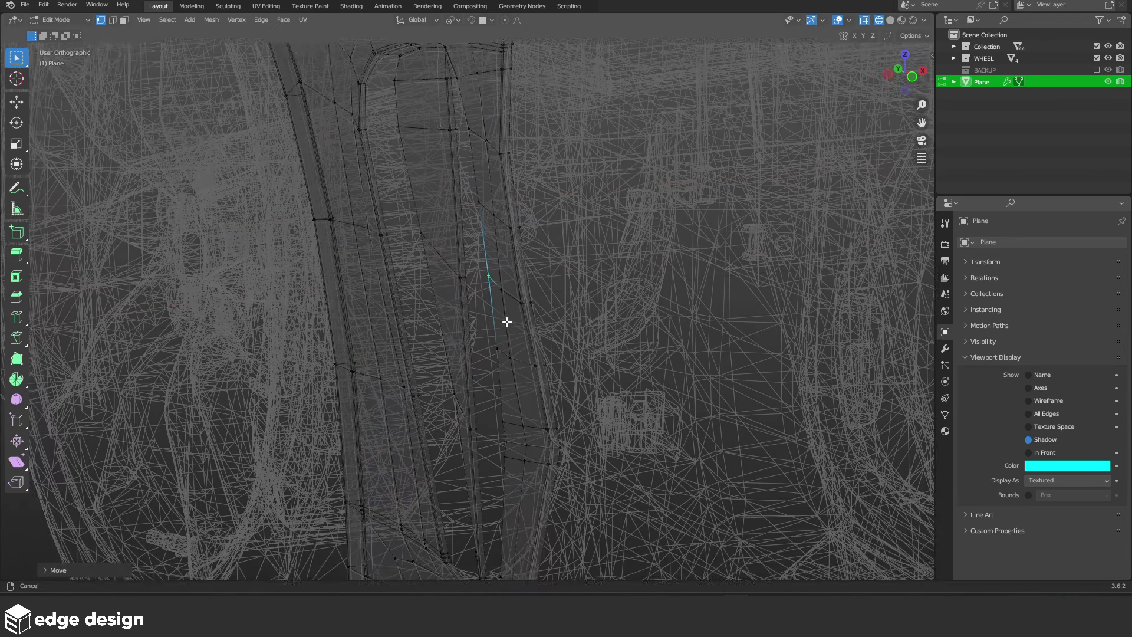
middle_click_drag(505, 320, 507, 384)
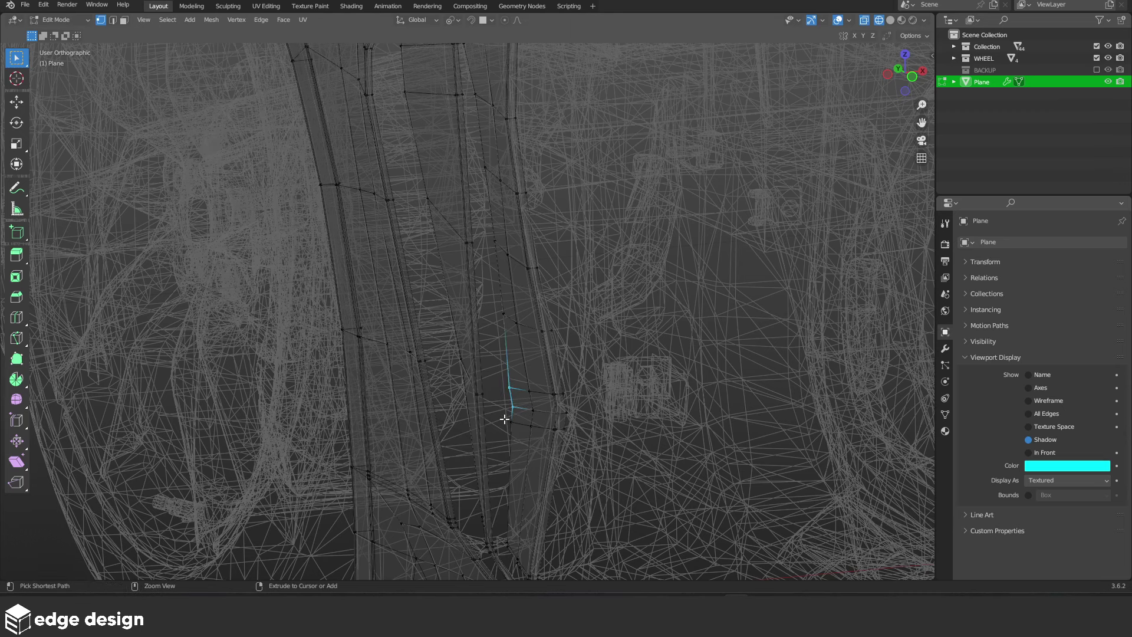
Invert the selection, check the panel in Object Mode, then re-enter Edit Mode in solid shading
key("ctrl+i")
key("Tab")
key("shift+z")
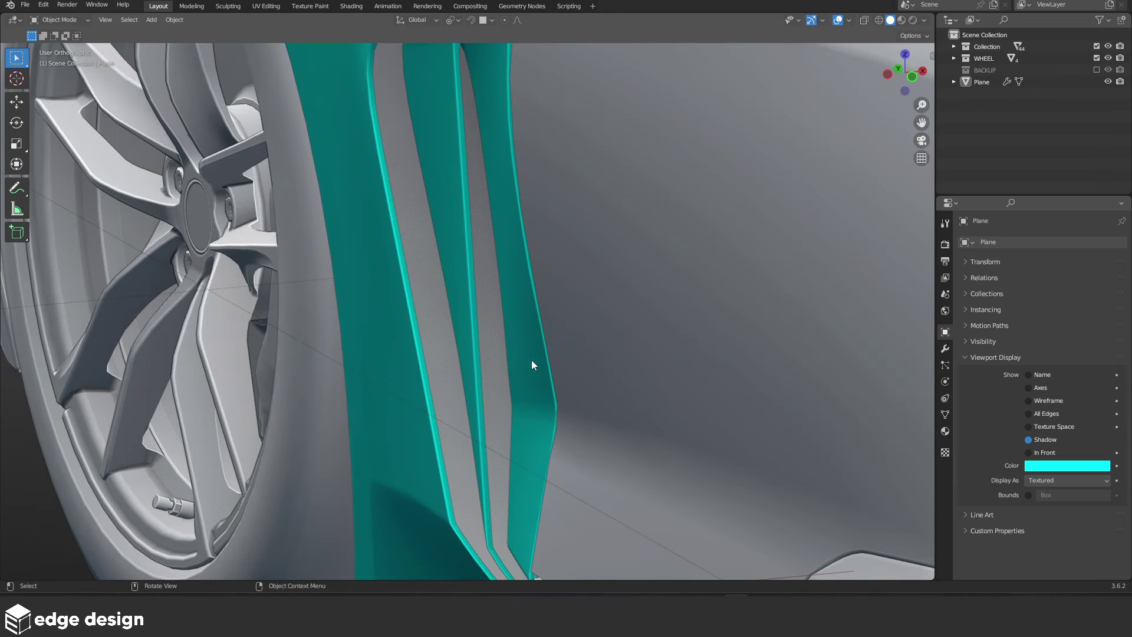
key("Tab")
left_click(510, 403)
key("shift+z")
key("z")
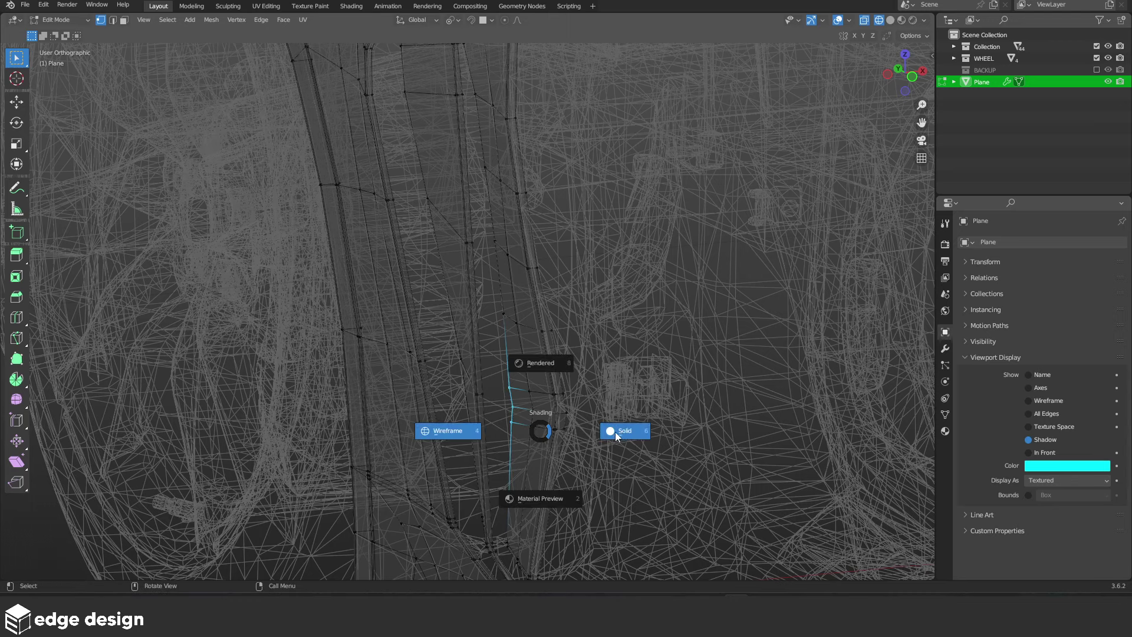
left_click(614, 432)
Move a vertex near the fin's lower edge along X and view the whole car side
key("g")
key("x")
left_click(608, 427)
key("Tab")
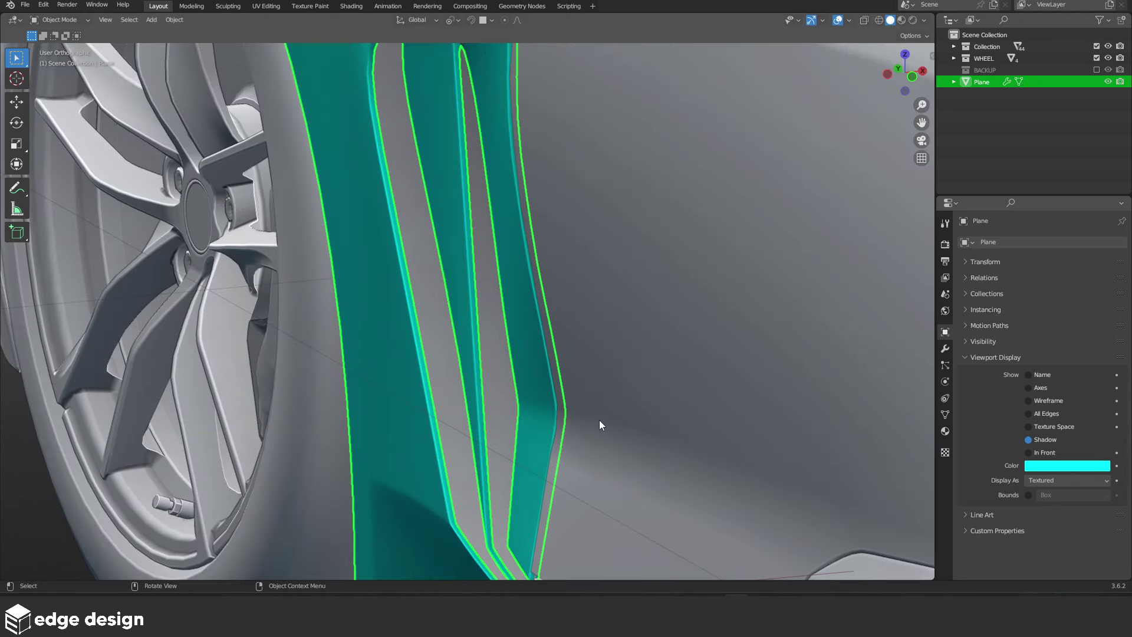
scroll(600, 420, "down", 8)
mouse_move(512, 385)
middle_mouse_down()
mouse_move(543, 357)
mouse_move(504, 364)
mouse_move(576, 383)
mouse_move(686, 340)
mouse_move(749, 358)
mouse_move(794, 352)
mouse_move(377, 319)
middle_mouse_up()
Save the file, select the teal vent panel and view the car's front and left side
key("ctrl+s")
scroll(501, 354, "down", 3)
scroll(361, 329, "up", 5)
scroll(378, 319, "down", 2)
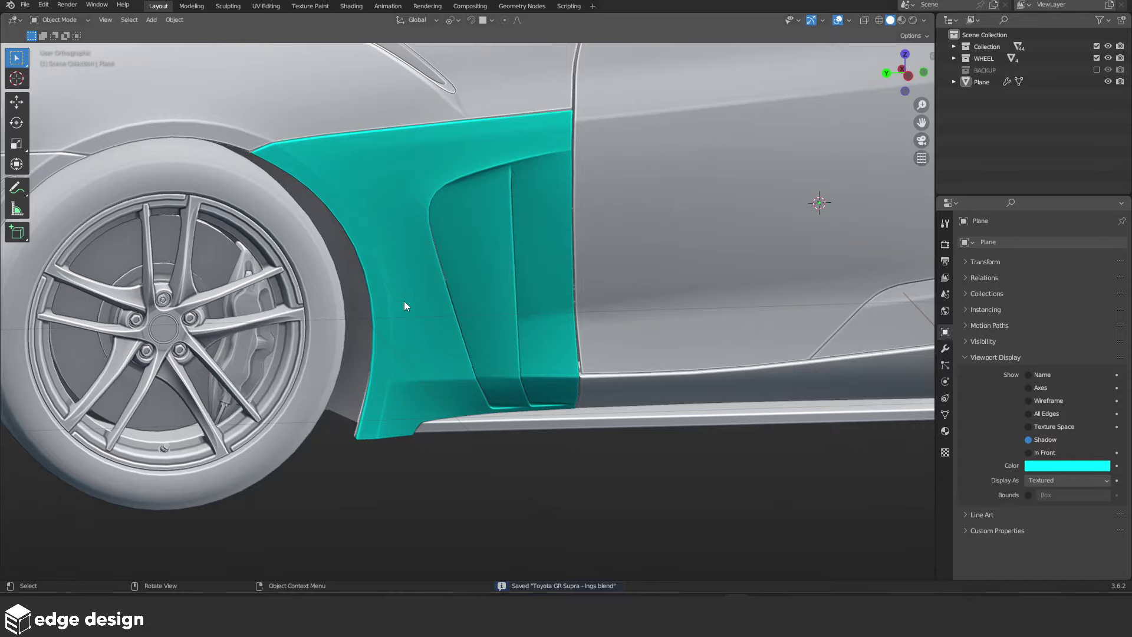
left_click(472, 321, "shift")
scroll(472, 321, "up", 2)
scroll(472, 321, "down", 5)
mouse_move(471, 321)
middle_mouse_down()
mouse_move(587, 325)
mouse_move(578, 341)
mouse_move(363, 329)
mouse_move(400, 312)
mouse_move(515, 321)
mouse_move(538, 377)
mouse_move(538, 458)
mouse_move(420, 383)
middle_mouse_up()
scroll(512, 323, "down", 3)
key("ctrl+s")
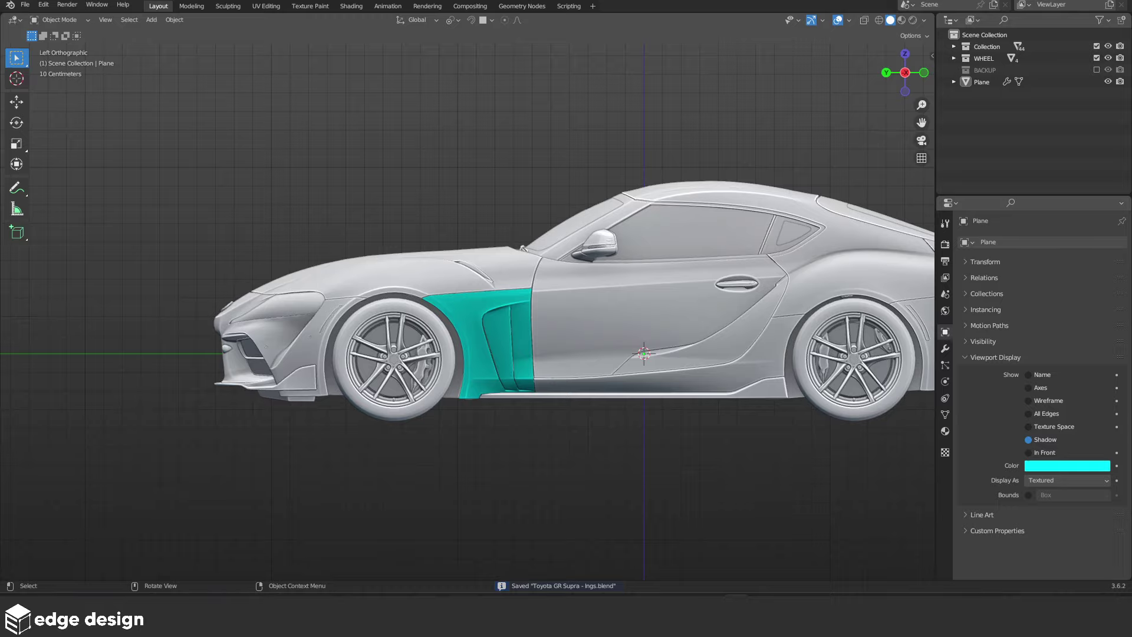
Inspect the vent from a front three-quarter angle with the door and side skirt visible
middle_click_drag(555, 373, 593, 380)
scroll(594, 380, "up", 5)
scroll(599, 401, "up", 3)
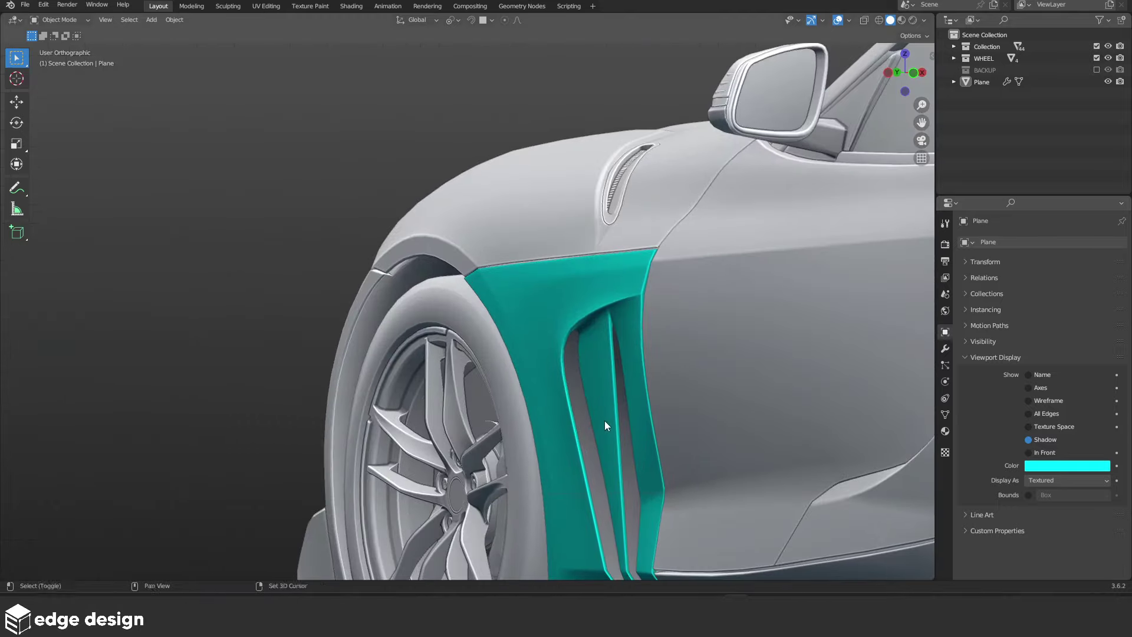
middle_click_drag(606, 425, 493, 289, "shift")
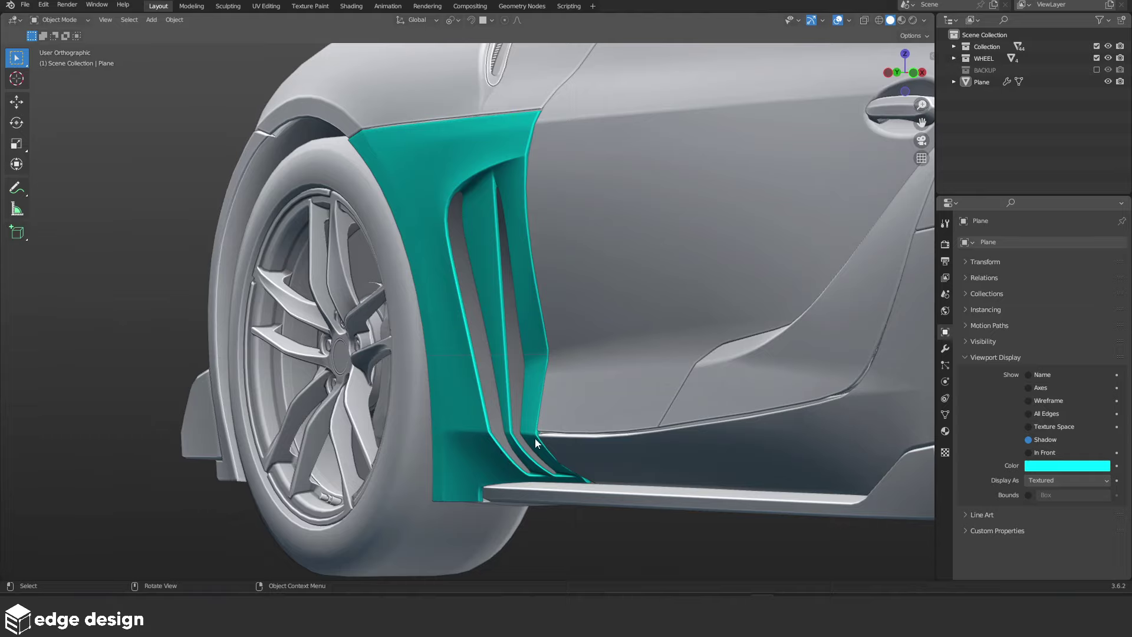
scroll(533, 426, "up", 3)
scroll(289, 421, "up", 3)
Shift the selected vent panel vertices along X near the fin bottom
mouse_move(289, 421)
middle_mouse_down("shift")
mouse_move(340, 316)
mouse_move(367, 294)
mouse_move(354, 314)
middle_mouse_up("shift")
left_click(340, 316)
key("Tab")
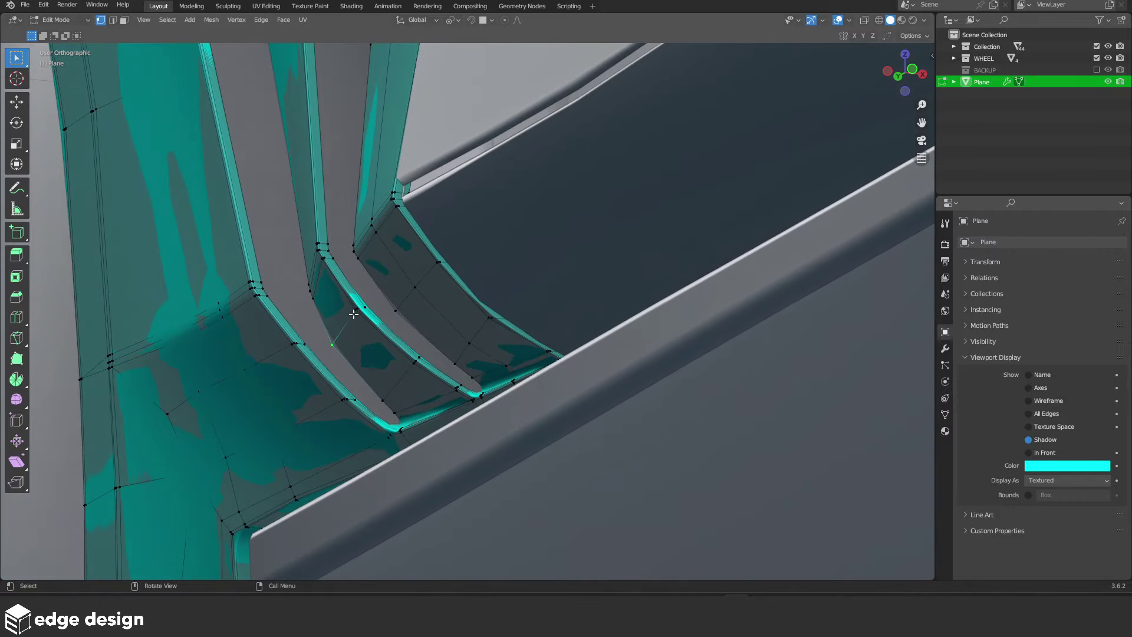
key("g")
key("x")
left_click(360, 314)
key("Tab")
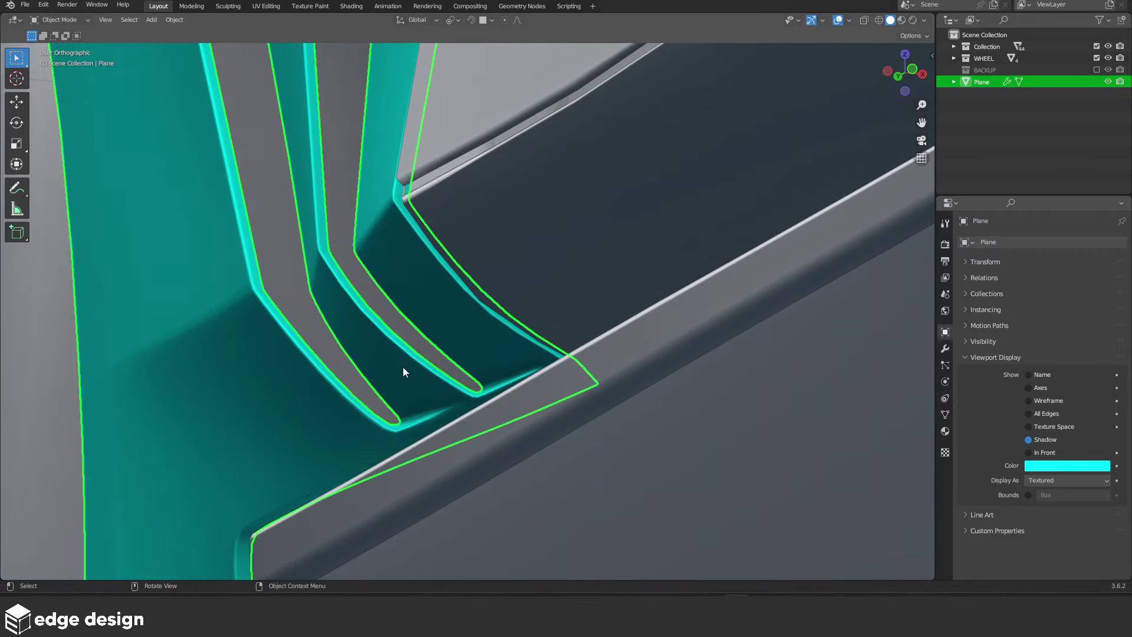
key("alt+a")
Box-select the fin-bottom vertices and shift them along X
scroll(407, 348, "down", 3)
mouse_move(422, 324)
middle_mouse_down()
mouse_move(433, 334)
mouse_move(358, 250)
mouse_move(323, 254)
middle_mouse_up()
scroll(434, 334, "up", 4)
key("Tab")
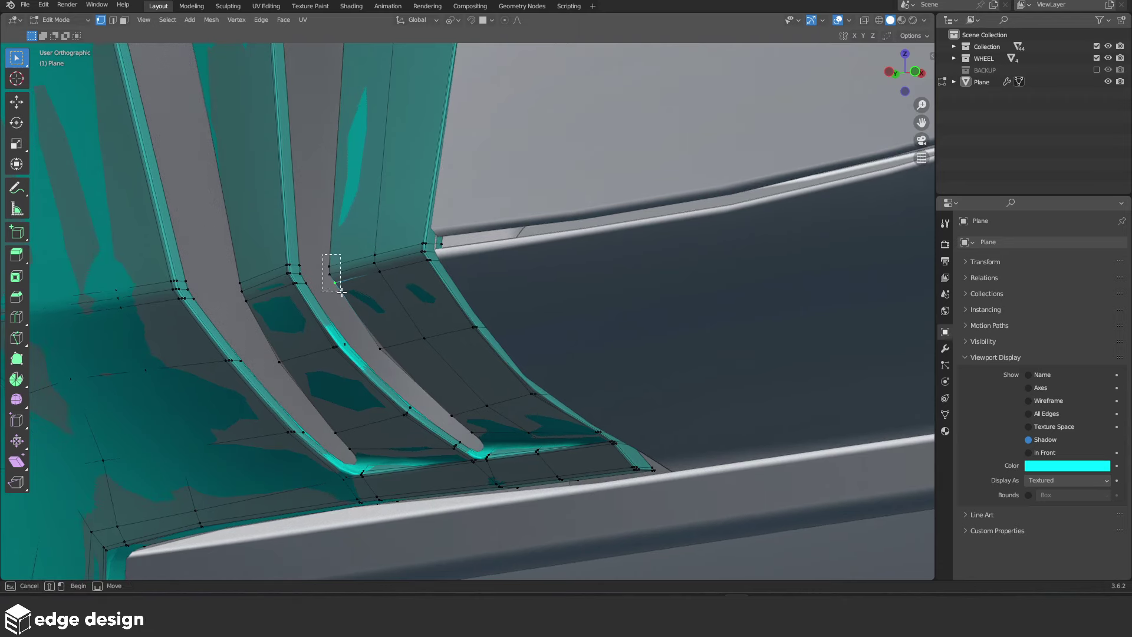
left_click_drag(322, 255, 342, 291)
key("g")
key("x")
left_click(364, 293)
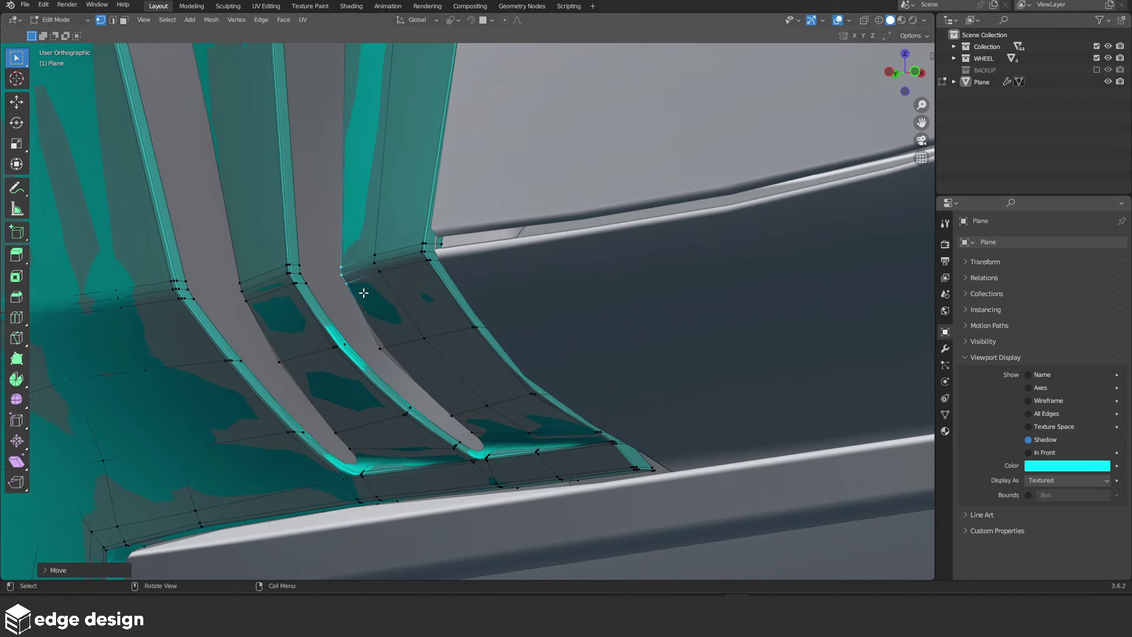
Grab a single fin-base vertex along X, exit Edit Mode and save the file
left_click(383, 349)
key("g")
key("x")
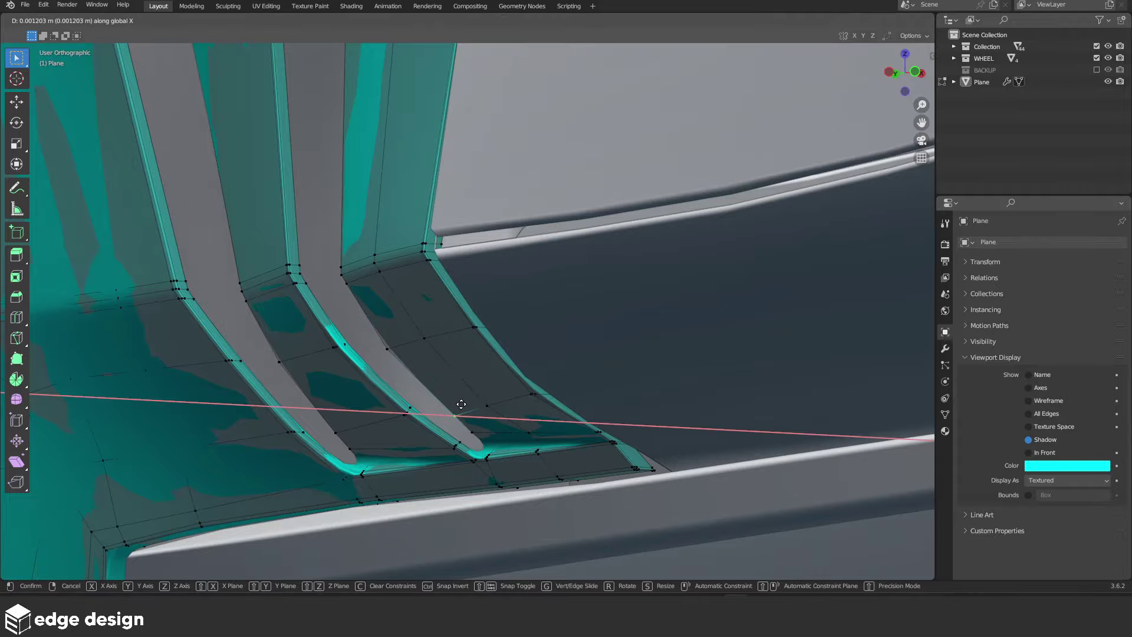
key("Tab")
scroll(495, 371, "down", 5)
mouse_move(465, 343)
middle_mouse_down()
mouse_move(538, 336)
mouse_move(380, 338)
mouse_move(438, 295)
mouse_move(445, 391)
middle_mouse_up()
key("ctrl+s")
Reopen the teal panel in Edit Mode and clear the vertex selection
scroll(445, 390, "up", 2)
scroll(429, 330, "up", 2)
left_click(451, 303)
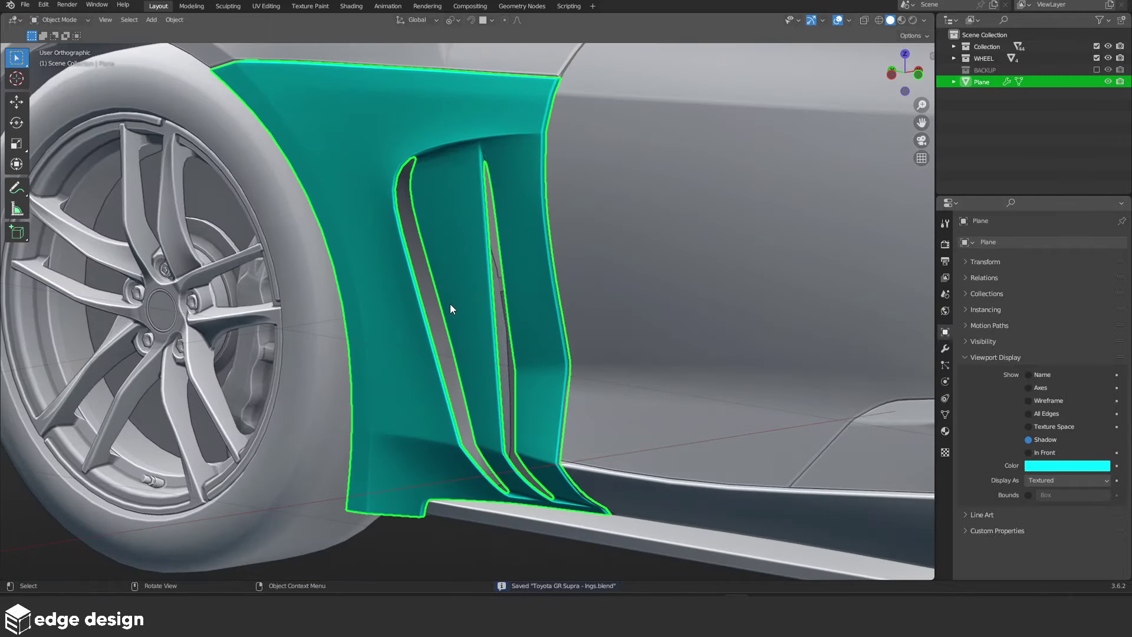
key("Tab")
scroll(449, 304, "up", 5)
key("a")
key("alt+a")
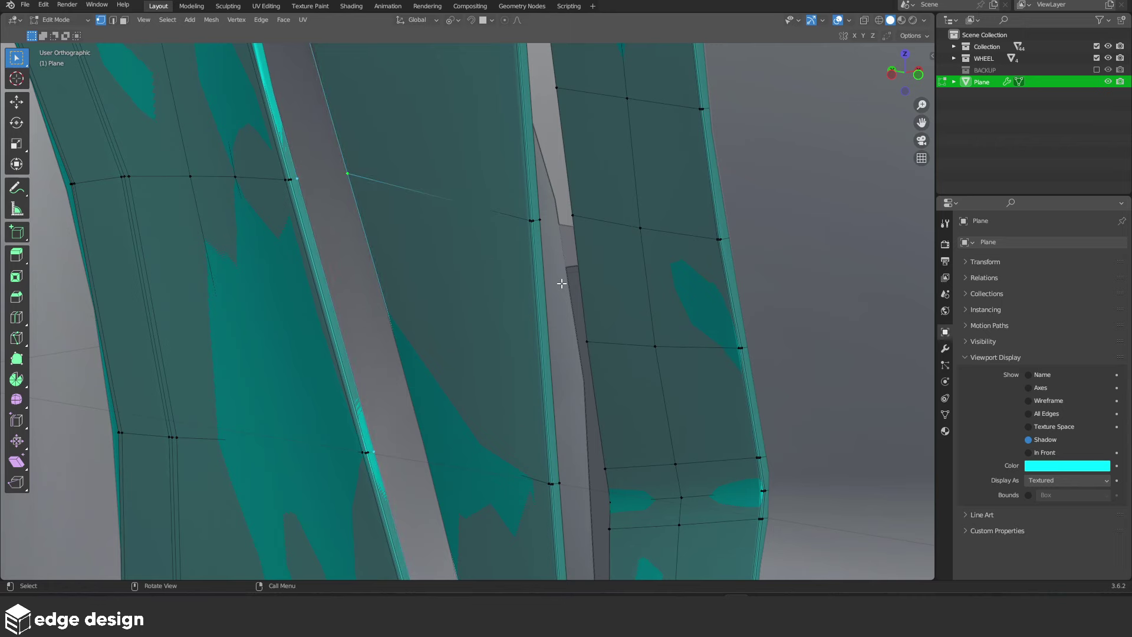
Separate the selected fins into a new object and hide the teal panel
scroll(598, 263, "down", 5)
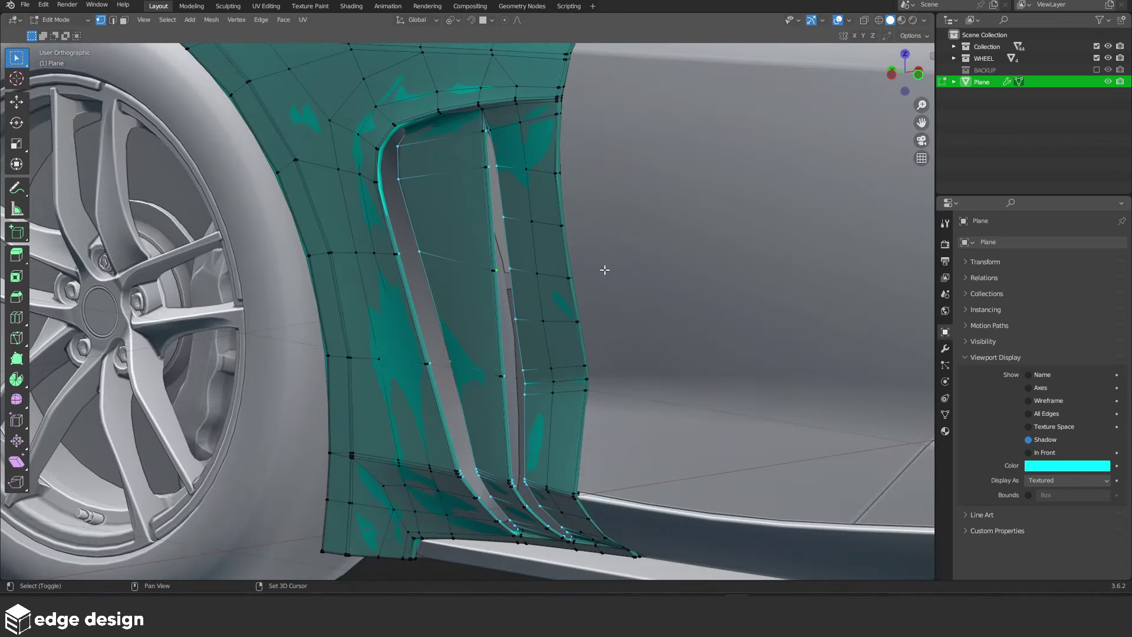
key("p")
left_click(604, 271)
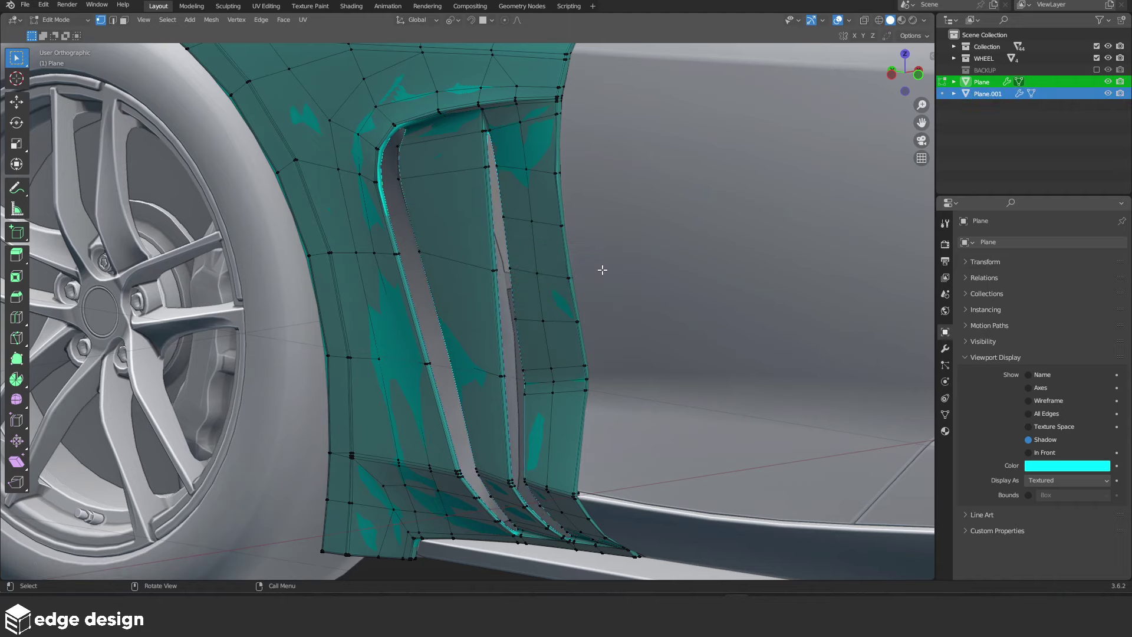
key("Tab")
key("h")
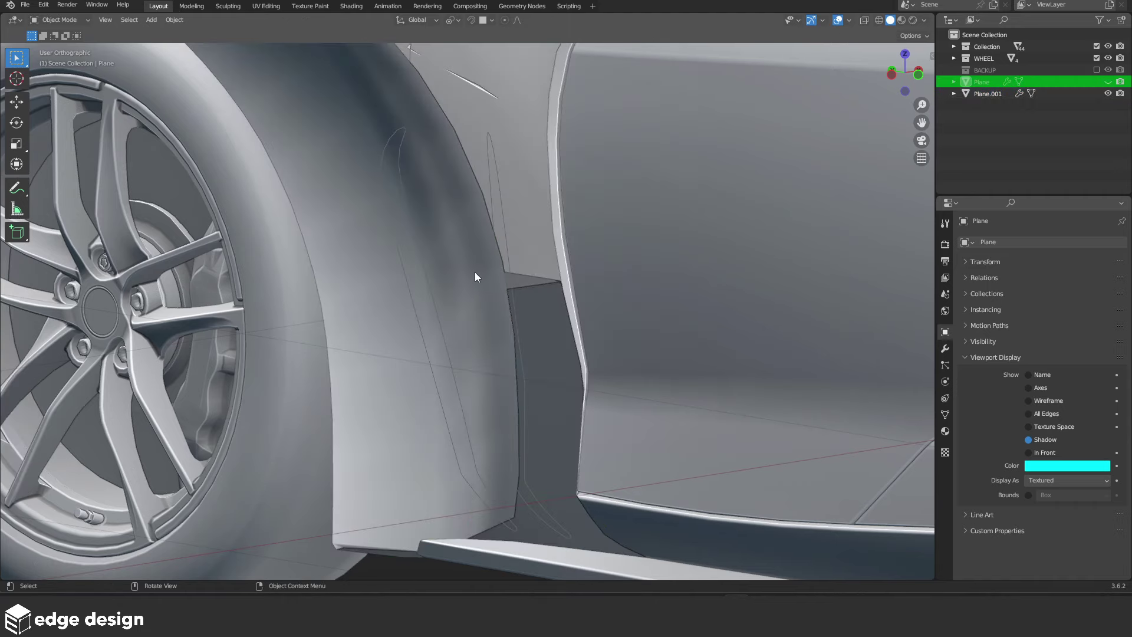
Edit Plane.001 in X-ray wireframe and select an edge at the left fin's end
left_click(400, 172)
key("Tab")
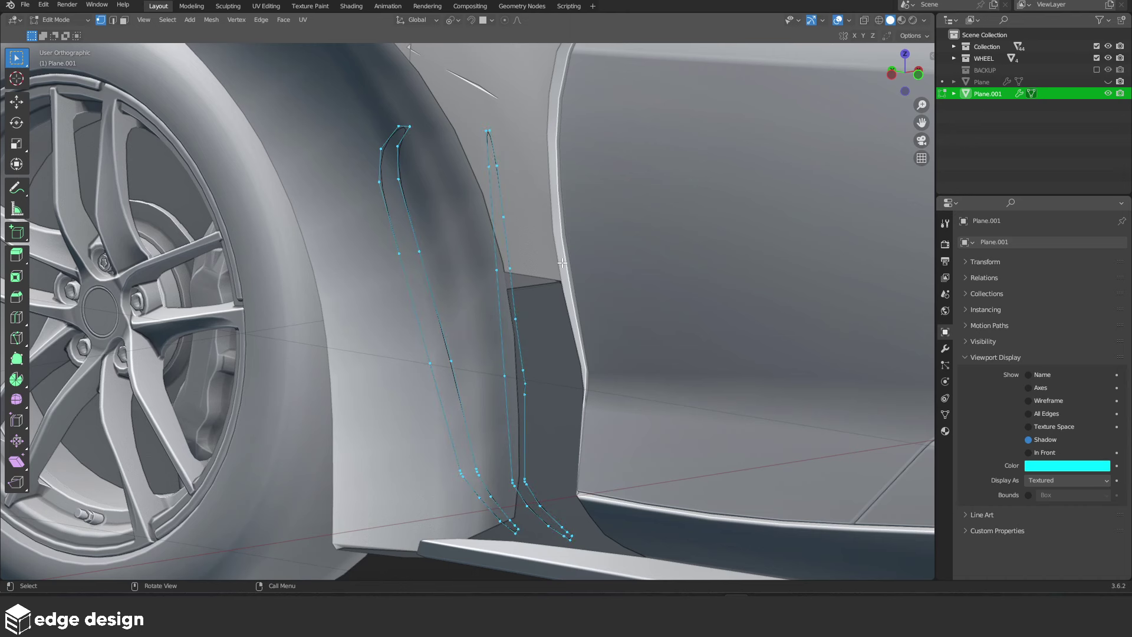
key("alt+a")
key("shift+z")
scroll(392, 347, "up", 1)
left_click(435, 374)
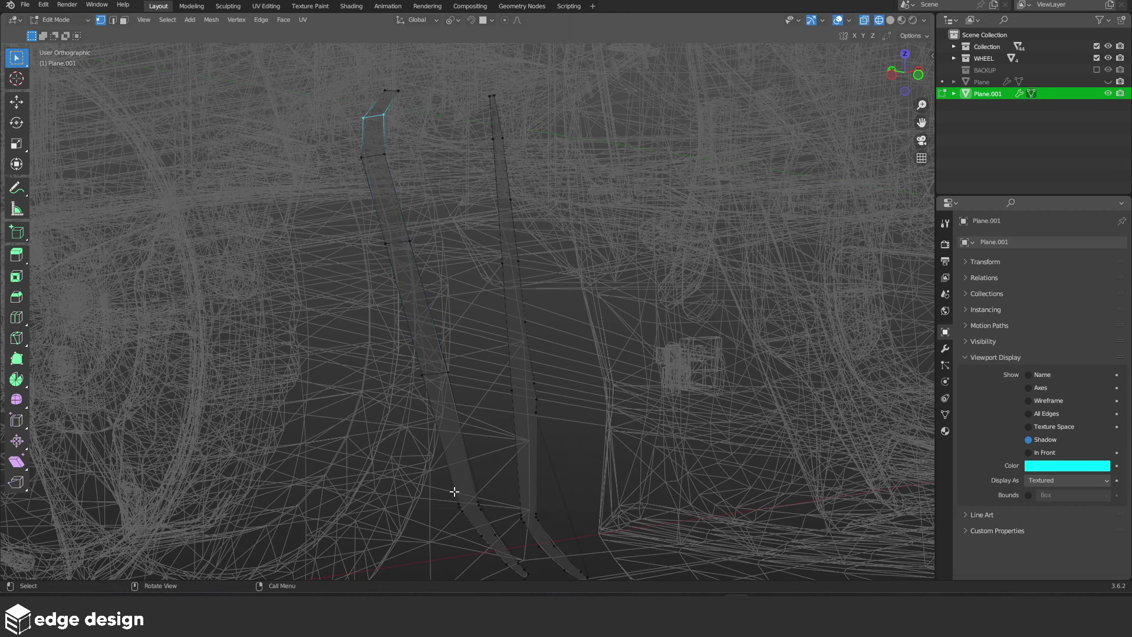
Box-select the lower end vertices and edges of the left, middle and right fin strips
left_click(481, 491, "shift")
mouse_move(481, 492)
middle_mouse_down("shift")
mouse_move(498, 321)
mouse_move(506, 399)
mouse_move(561, 531)
mouse_move(484, 388)
middle_mouse_up("shift")
scroll(506, 411, "up", 2)
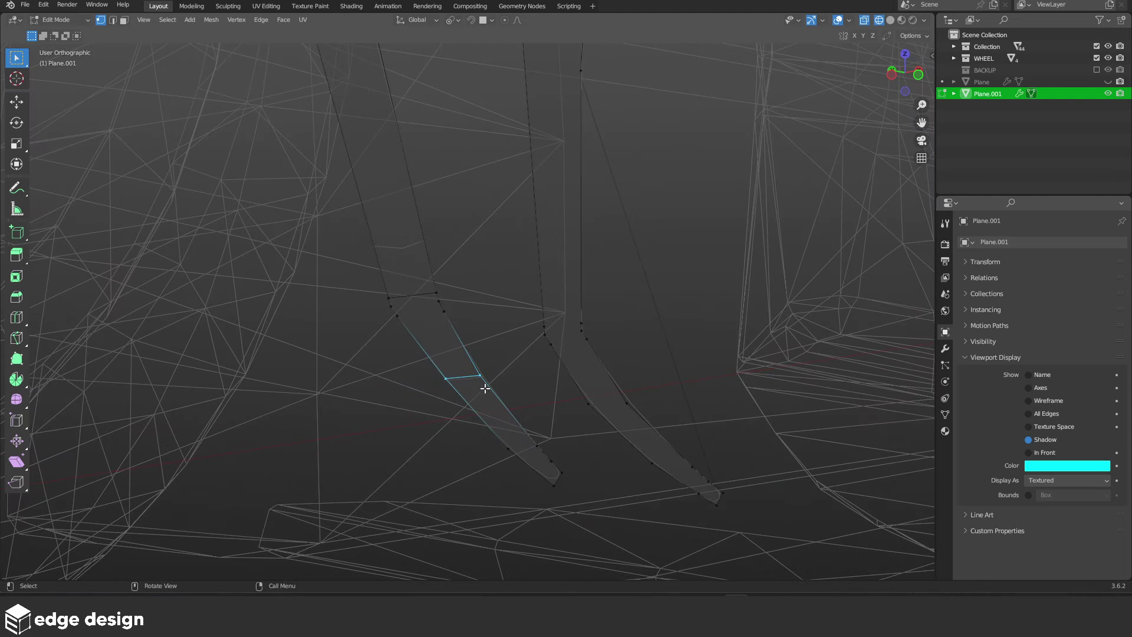
left_click_drag(534, 459, 540, 461)
scroll(363, 340, "up", 4)
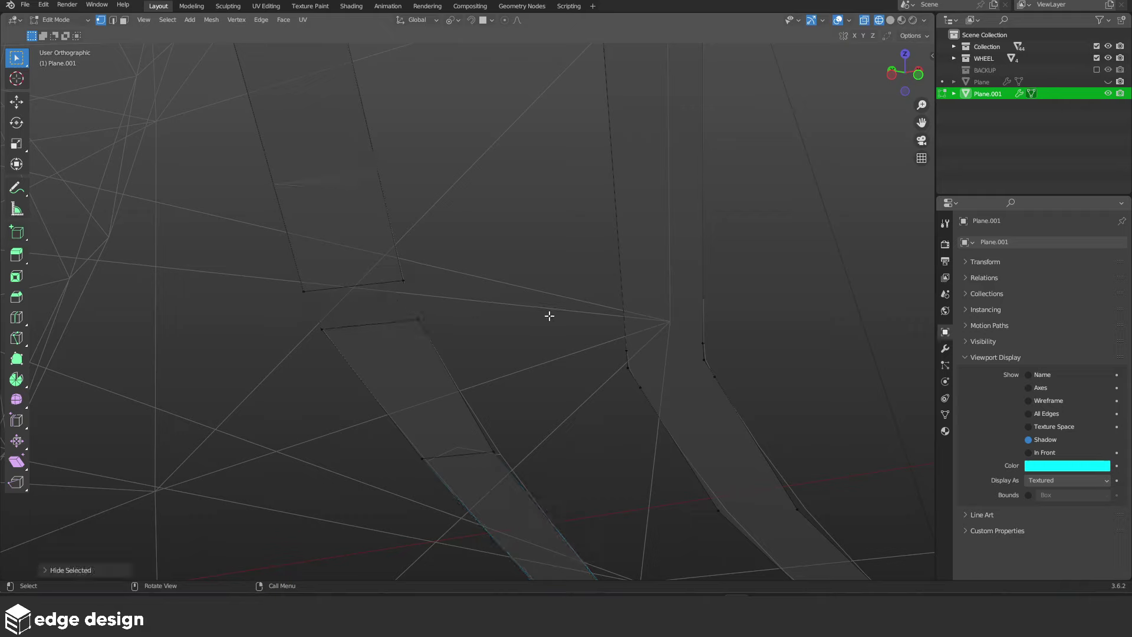
left_click_drag(607, 299, 717, 354, "shift")
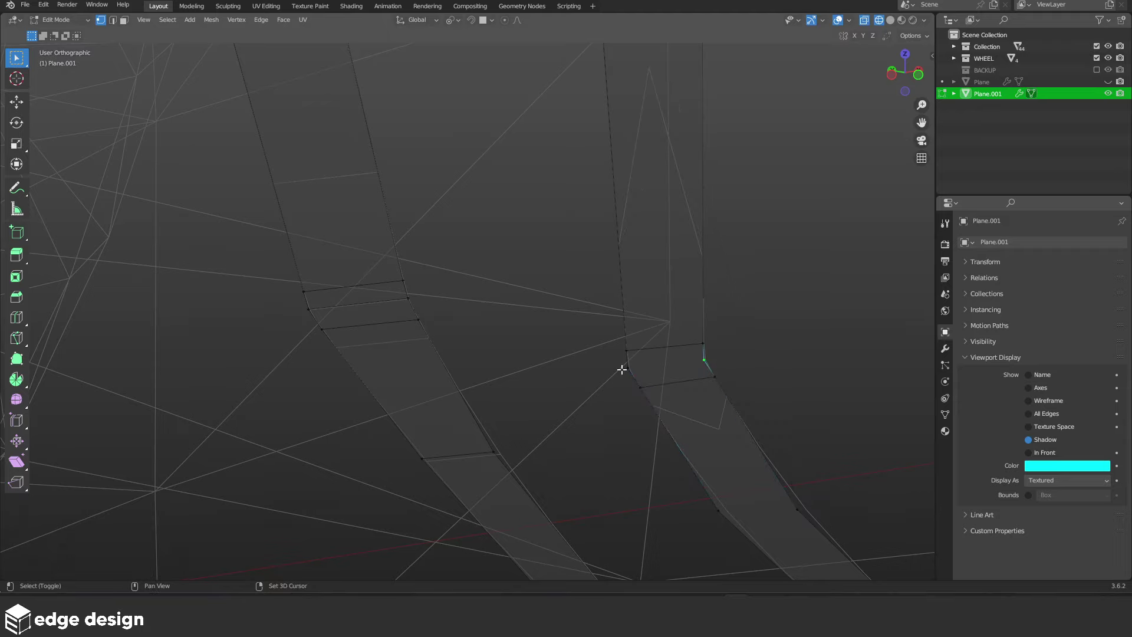
middle_click_drag(825, 500, 458, 313, "shift")
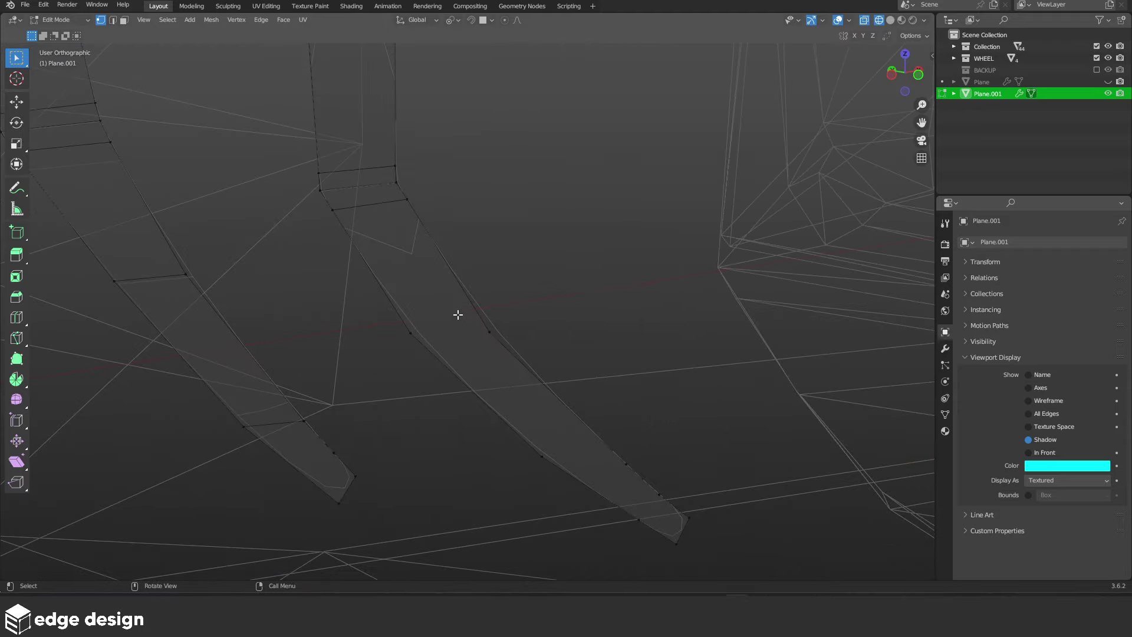
mouse_move(377, 291)
left_mouse_down()
mouse_move(561, 392)
mouse_move(635, 480)
left_mouse_up()
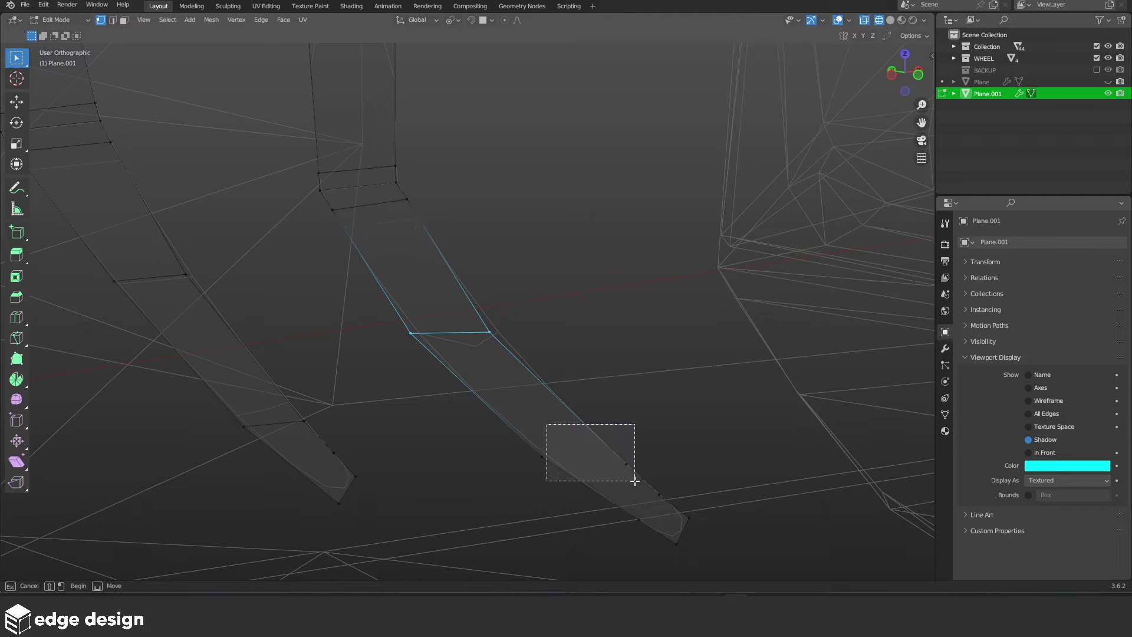
left_click_drag(499, 414, 643, 488)
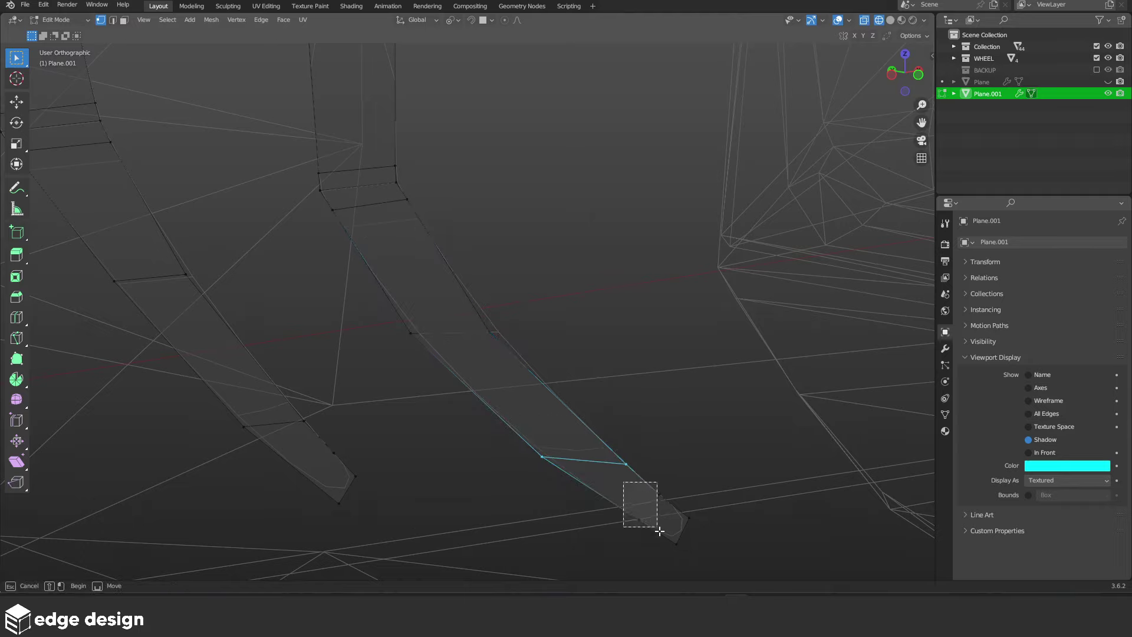
left_click_drag(660, 531, 660, 530)
middle_click_drag(702, 463, 493, 431)
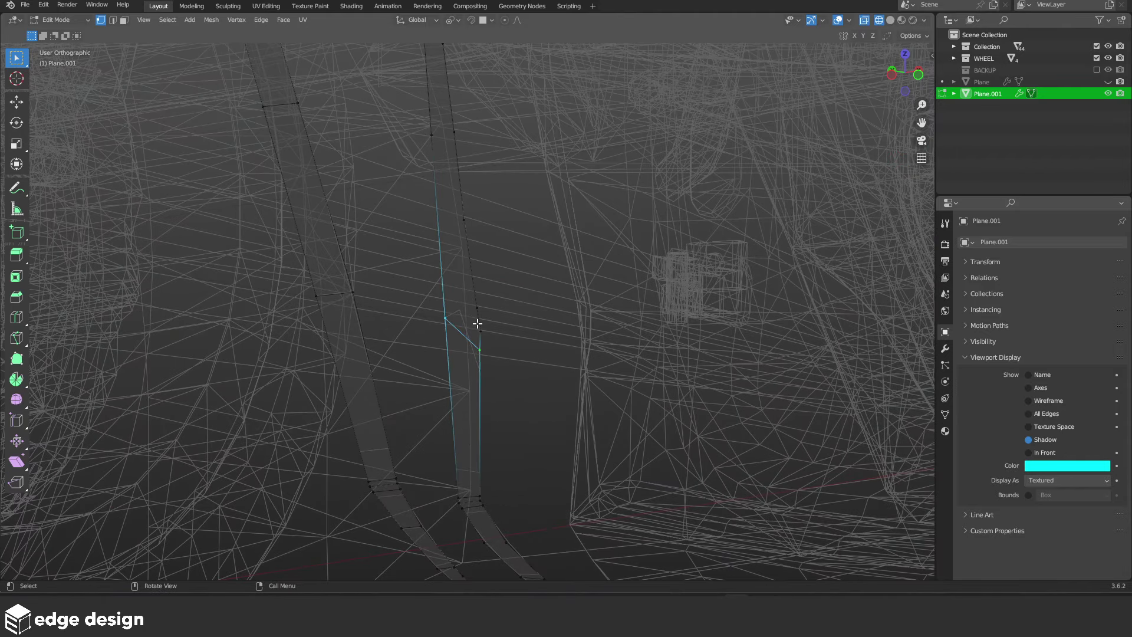
Cut a centred edge loop across the fin, then select the upper strip's edge
left_click(443, 313, "shift")
middle_click_drag(542, 295, 547, 389, "shift")
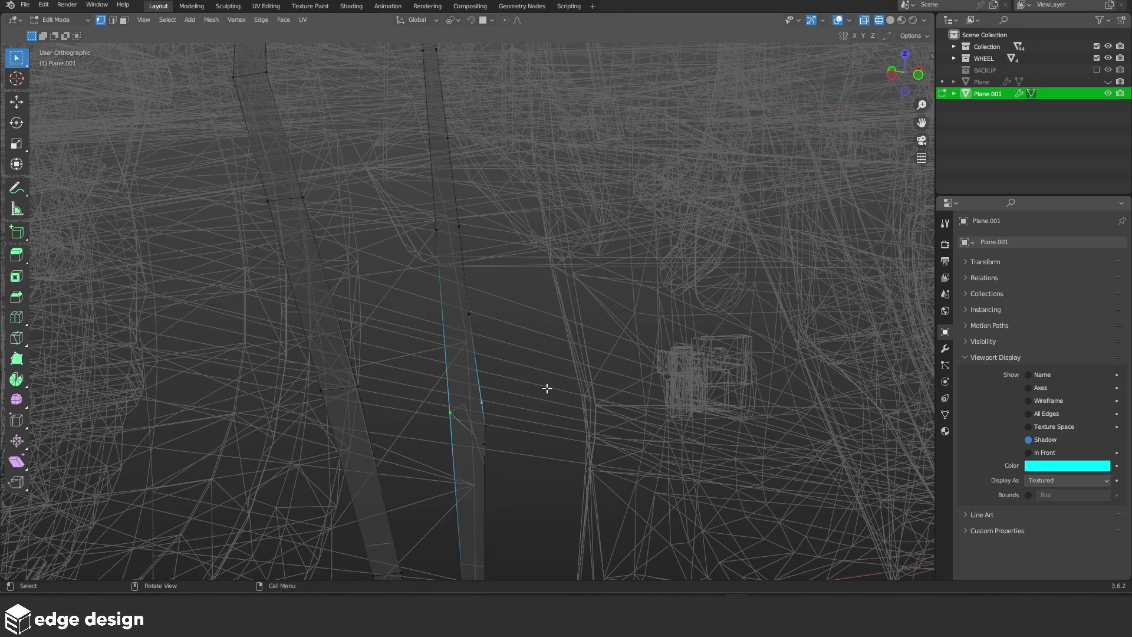
left_click(453, 314)
right_click(454, 313)
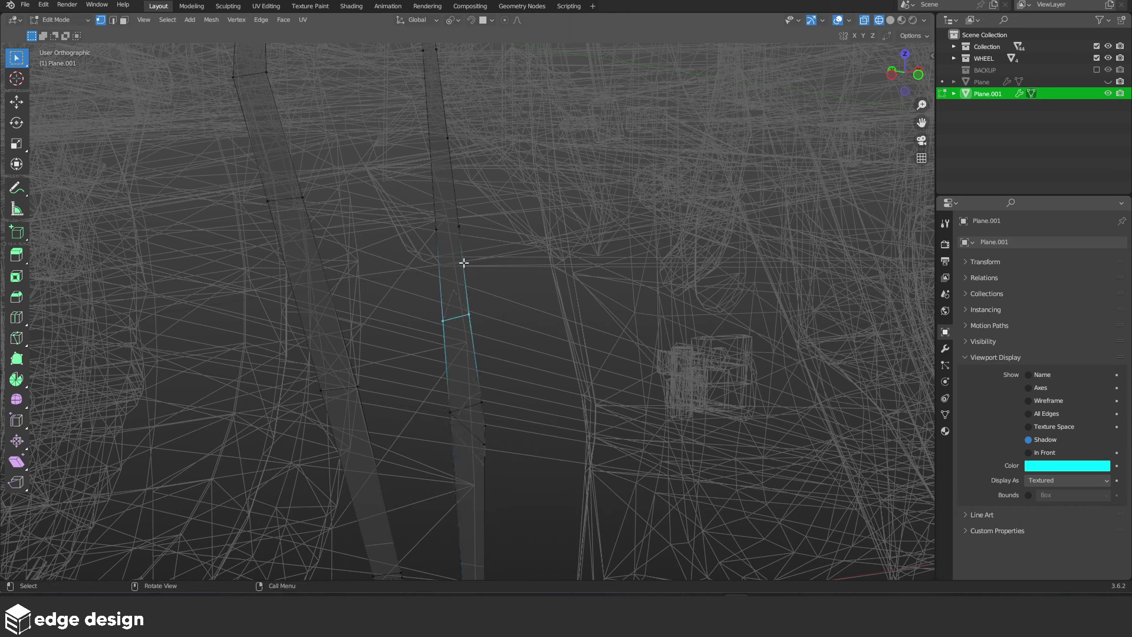
left_click_drag(498, 245, 397, 171)
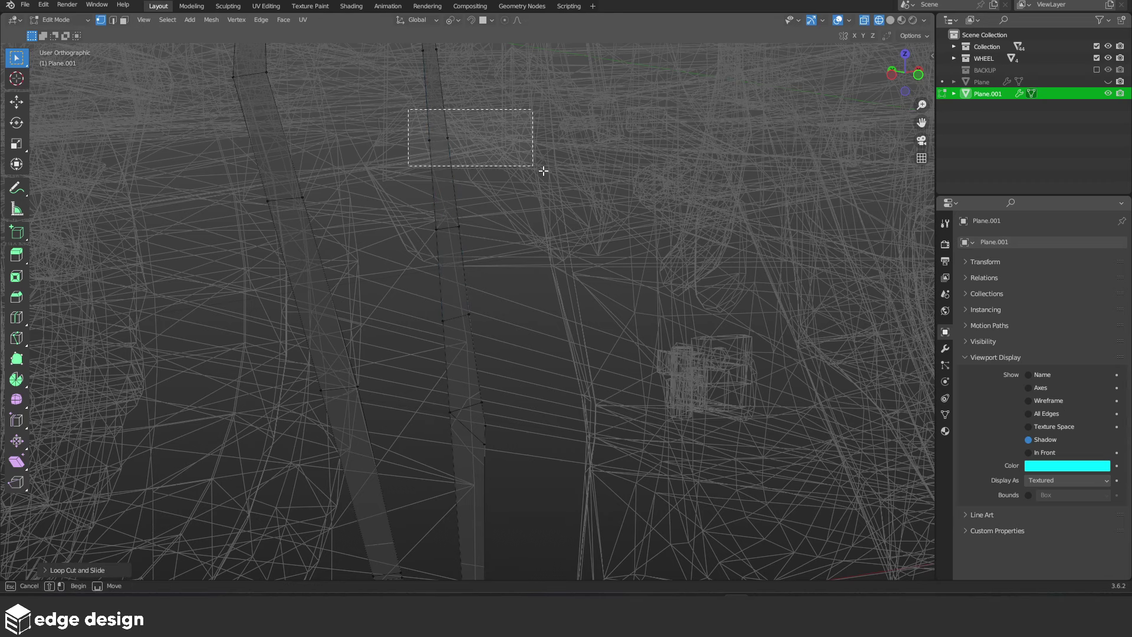
middle_click_drag(541, 171, 525, 251, "shift")
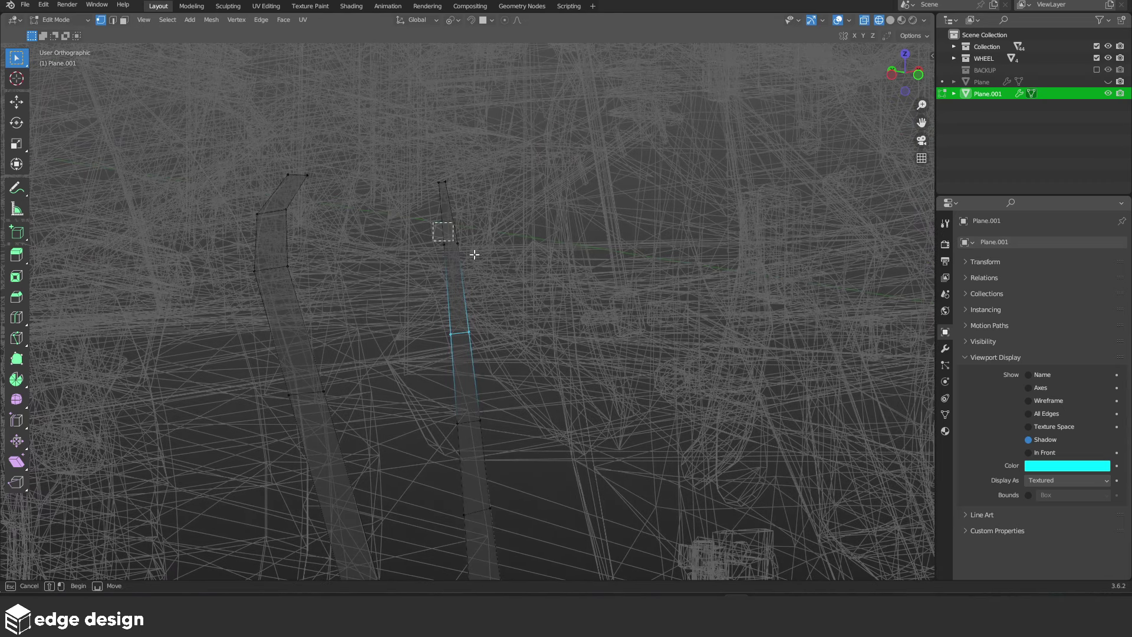
Unhide the teal vent panel, select the fins Plane.001 and enable the Face Orientation overlay
key("Tab")
key("shift+z")
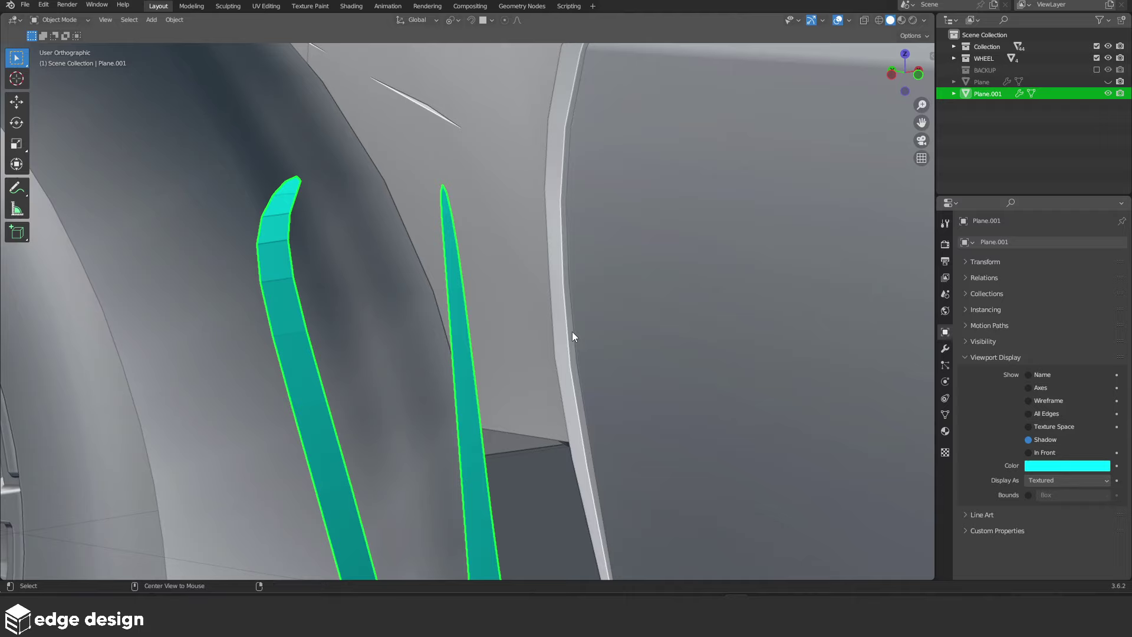
key("alt+h")
left_click(463, 331)
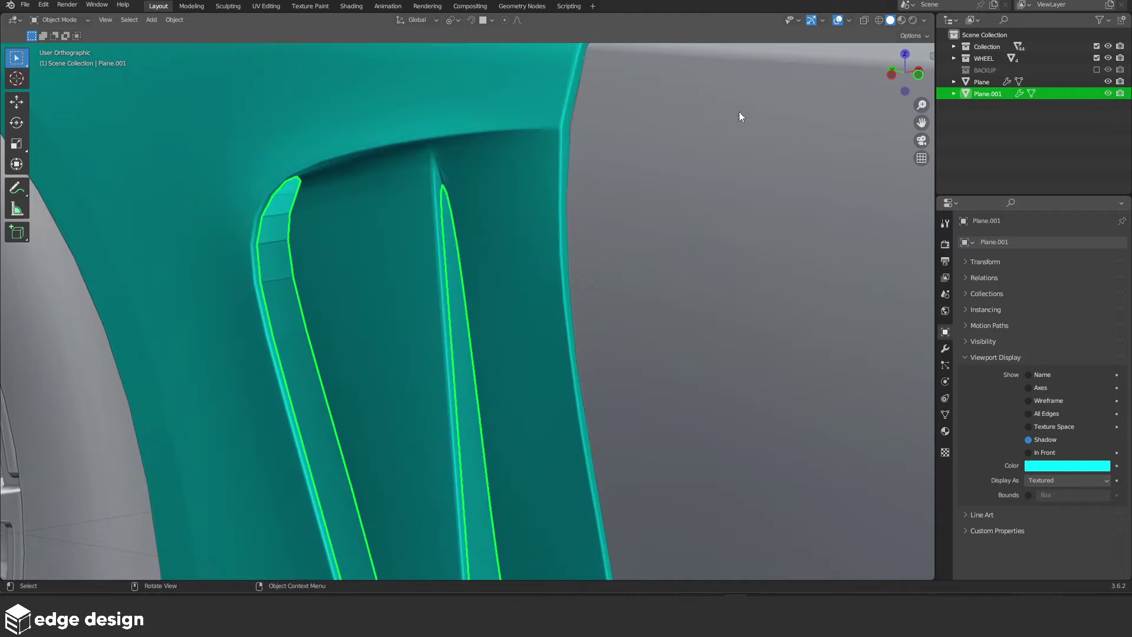
left_click(850, 19)
left_click(805, 250)
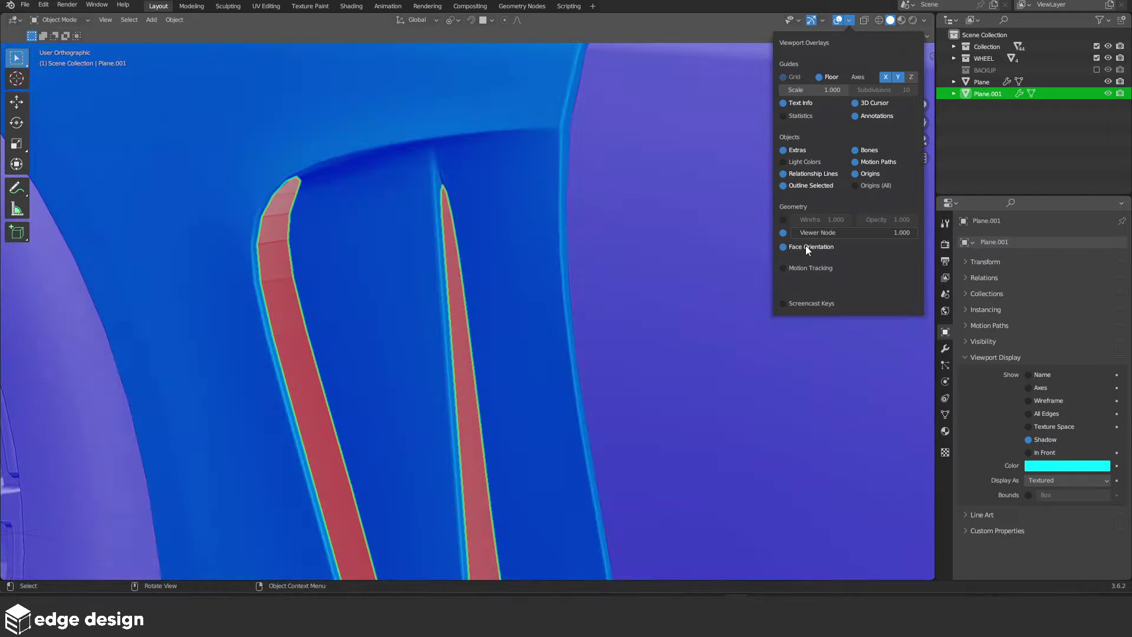
Flip all the fin faces' normals outward and give them smooth shading
key("Tab")
key("a")
key("alt+n")
left_click(604, 273)
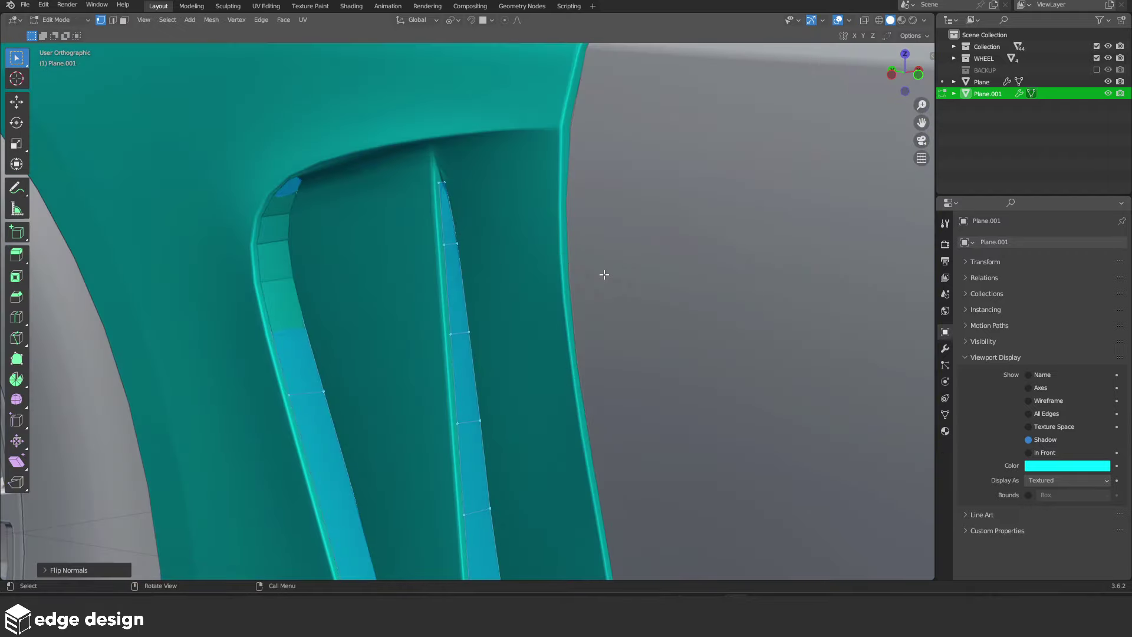
key("ctrl+f")
left_click(617, 345)
key("Tab")
Set the fins' viewport colour hue to 0.25 for green, deselect, and save the file
left_click(1043, 464)
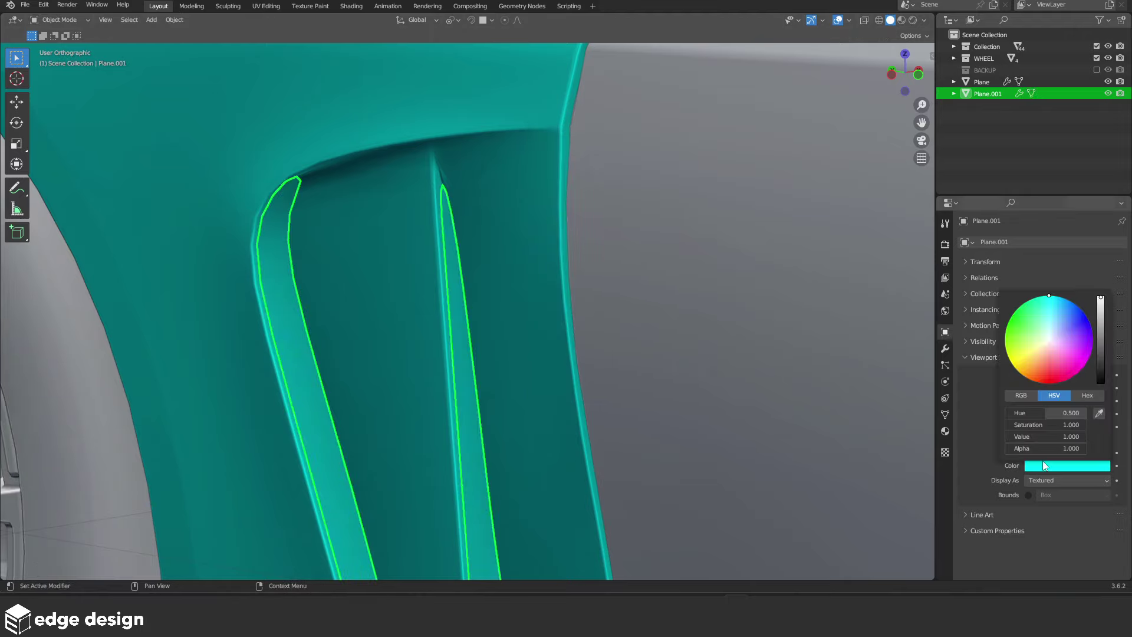
left_click(1021, 416)
type("0.25")
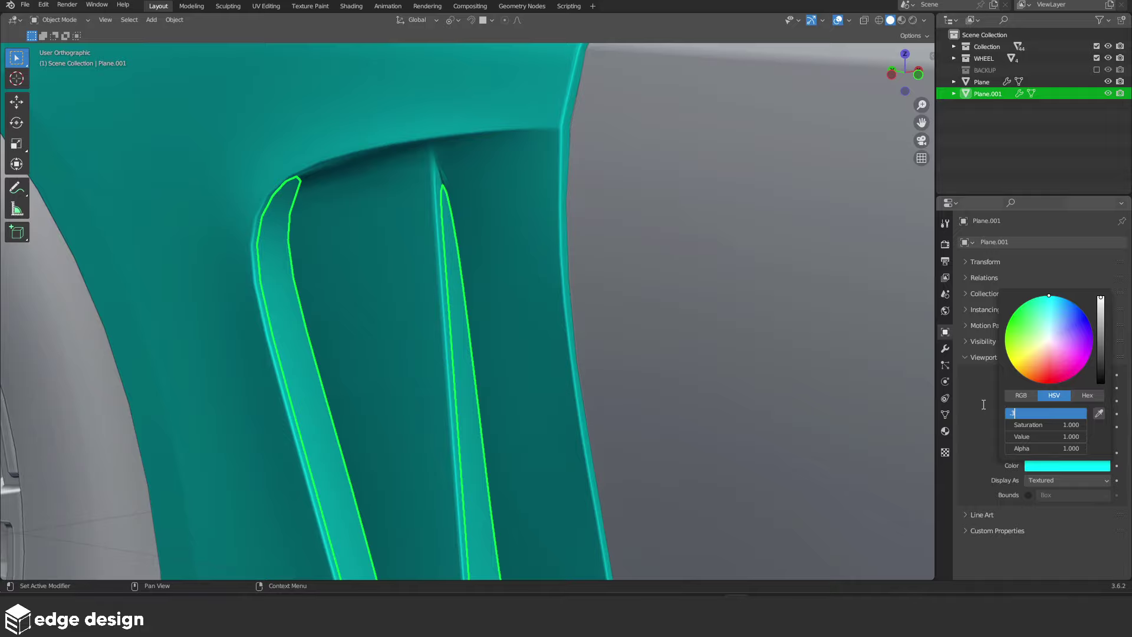
key("Return")
key("alt+a")
key("ctrl+s")
scroll(507, 328, "down", 5)
Orbit to the car's side, then move the PureRef board over the scene toward the red car photo
scroll(499, 338, "down", 4)
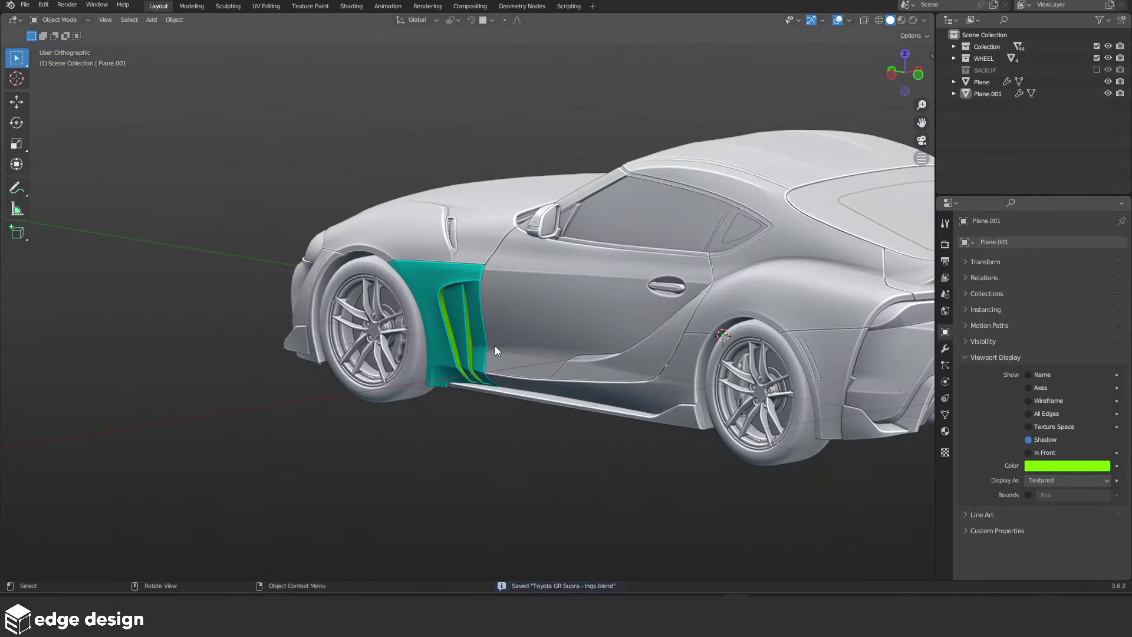
mouse_move(494, 345)
middle_mouse_down()
mouse_move(578, 339)
mouse_move(603, 372)
middle_mouse_up()
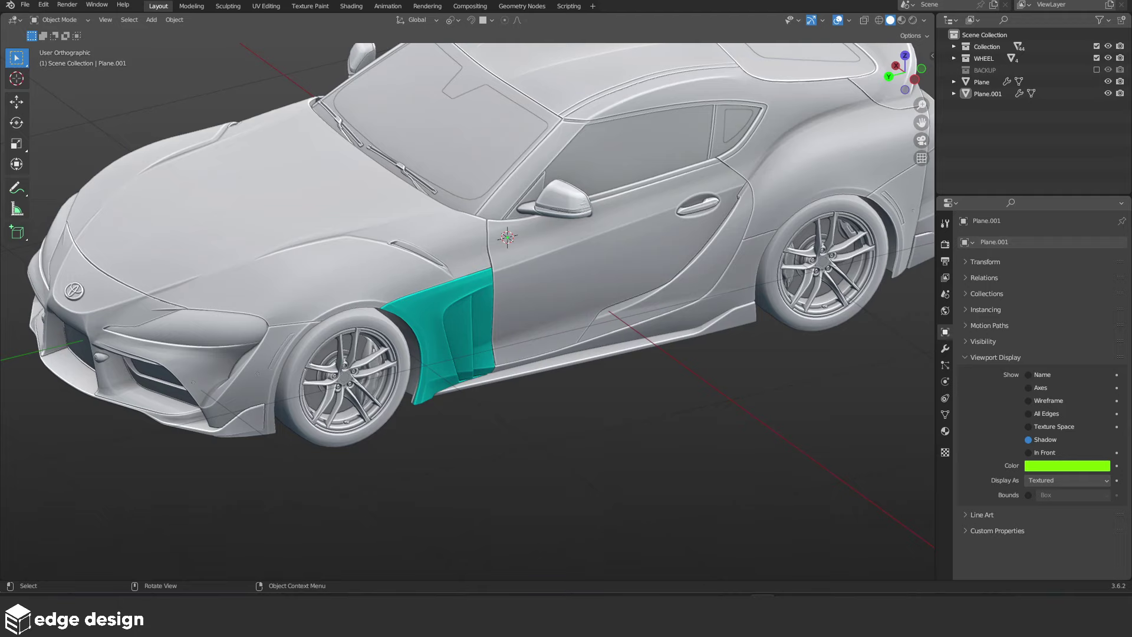
mouse_move(385, 349)
left_mouse_down()
mouse_move(164, 338)
mouse_move(426, 283)
left_mouse_up()
middle_click_drag(427, 288, 462, 371)
scroll(462, 372, "up", 2)
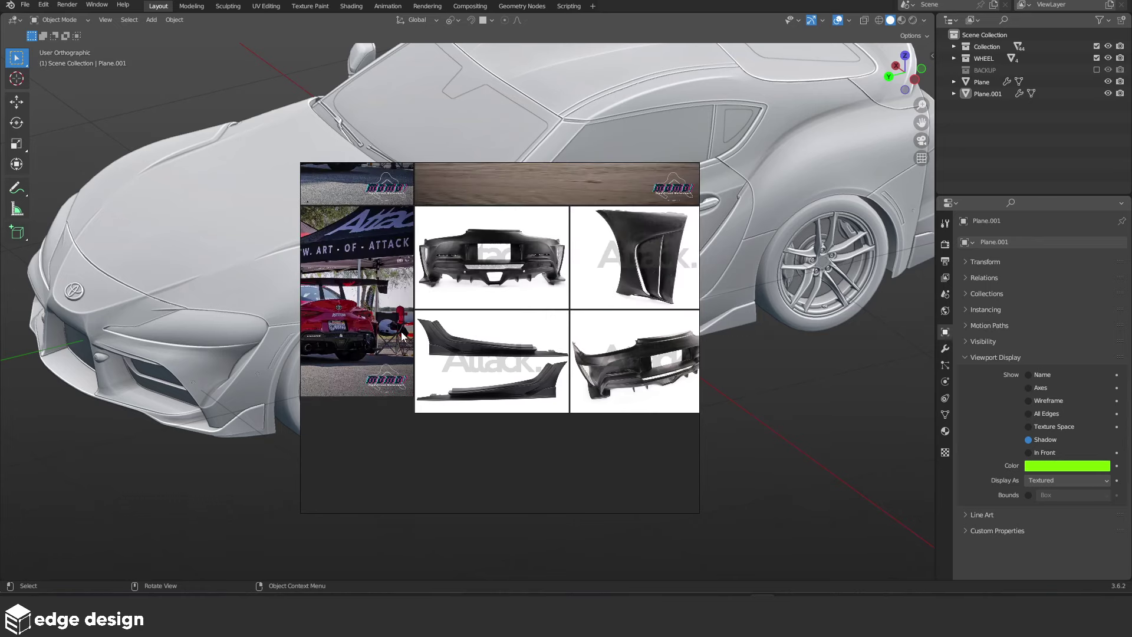
Zoom and pan the PureRef board from the red car's side photo to the black vented fender close-up
scroll(589, 341, "up", 2)
scroll(408, 341, "up", 4)
middle_click_drag(380, 341, 468, 322)
scroll(469, 322, "up", 2)
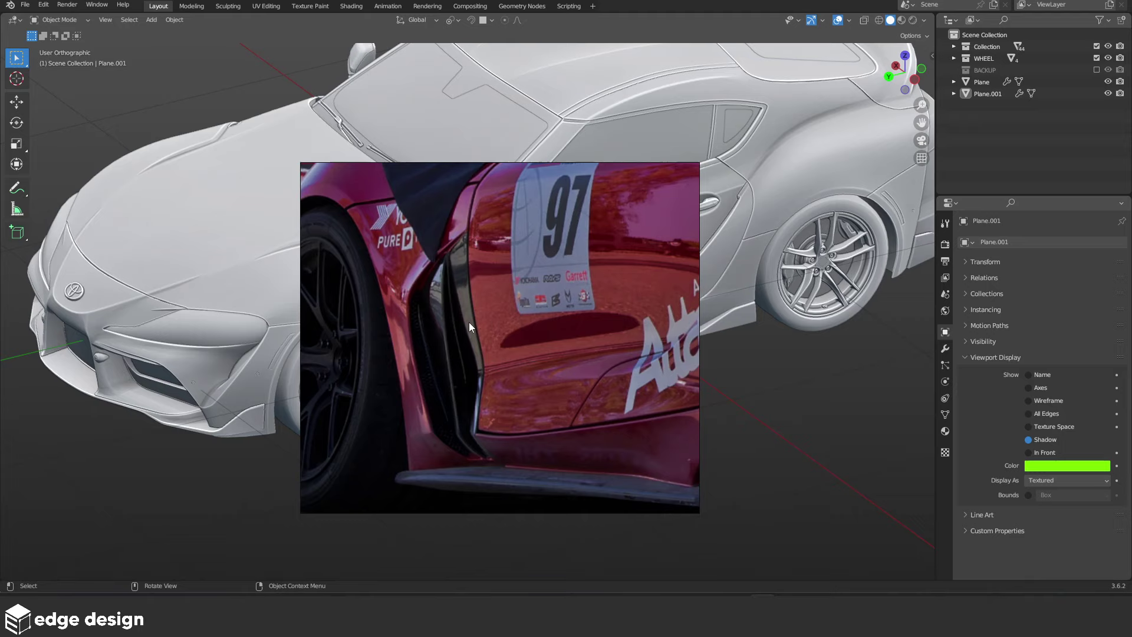
scroll(469, 322, "down", 2)
scroll(469, 323, "down", 3)
scroll(463, 339, "down", 3)
scroll(458, 355, "down", 1)
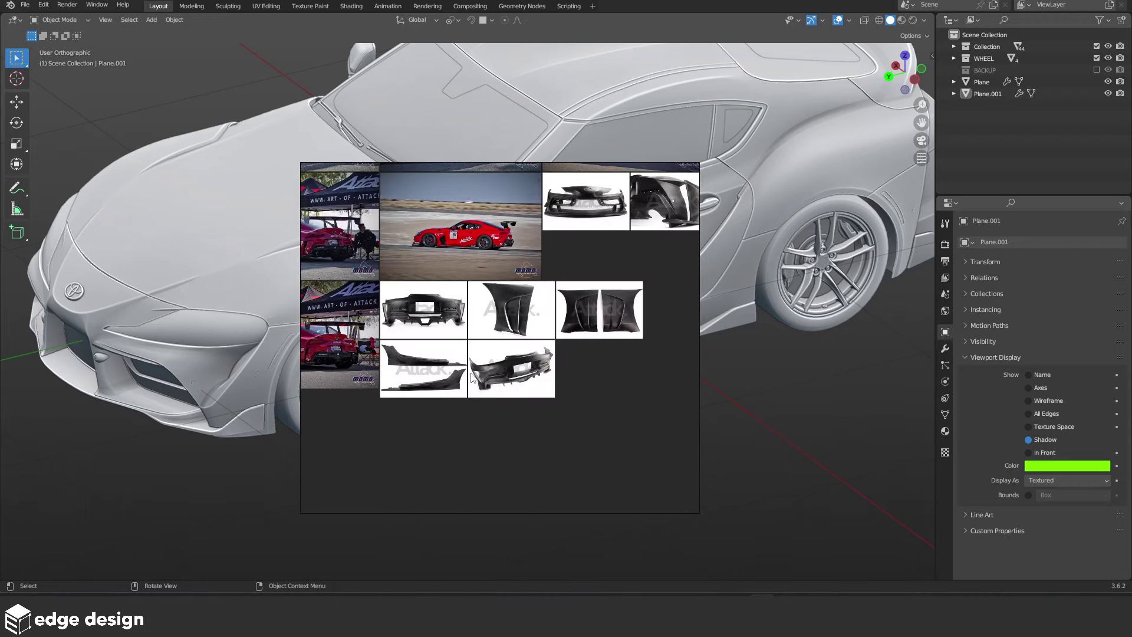
scroll(471, 378, "up", 1)
scroll(476, 363, "up", 2)
scroll(476, 363, "up", 3)
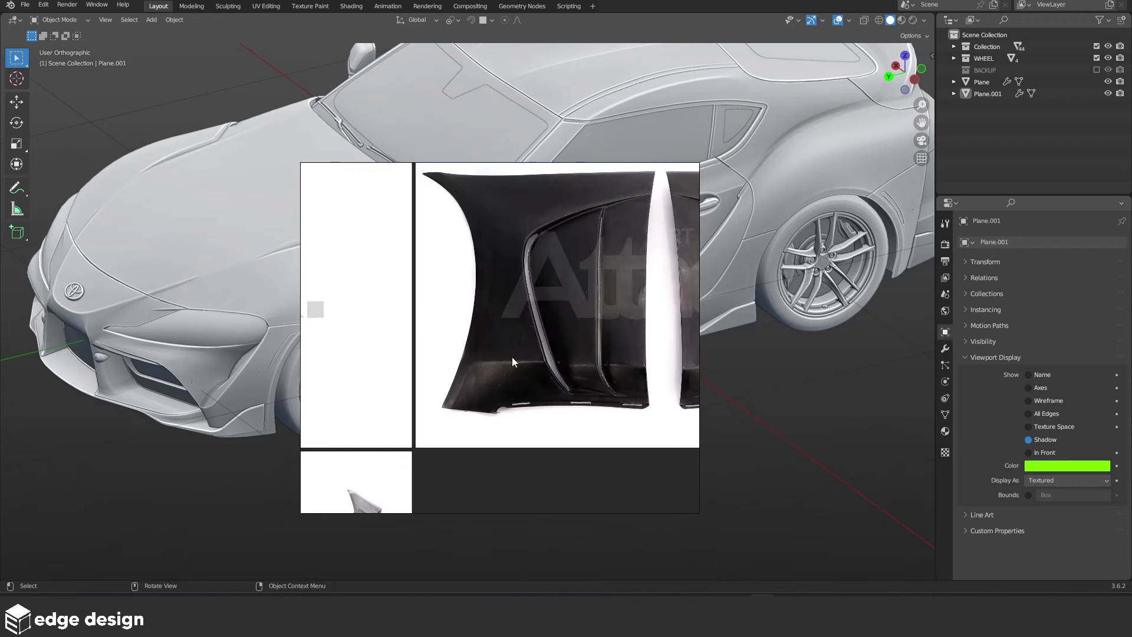
middle_click_drag(513, 362, 476, 398)
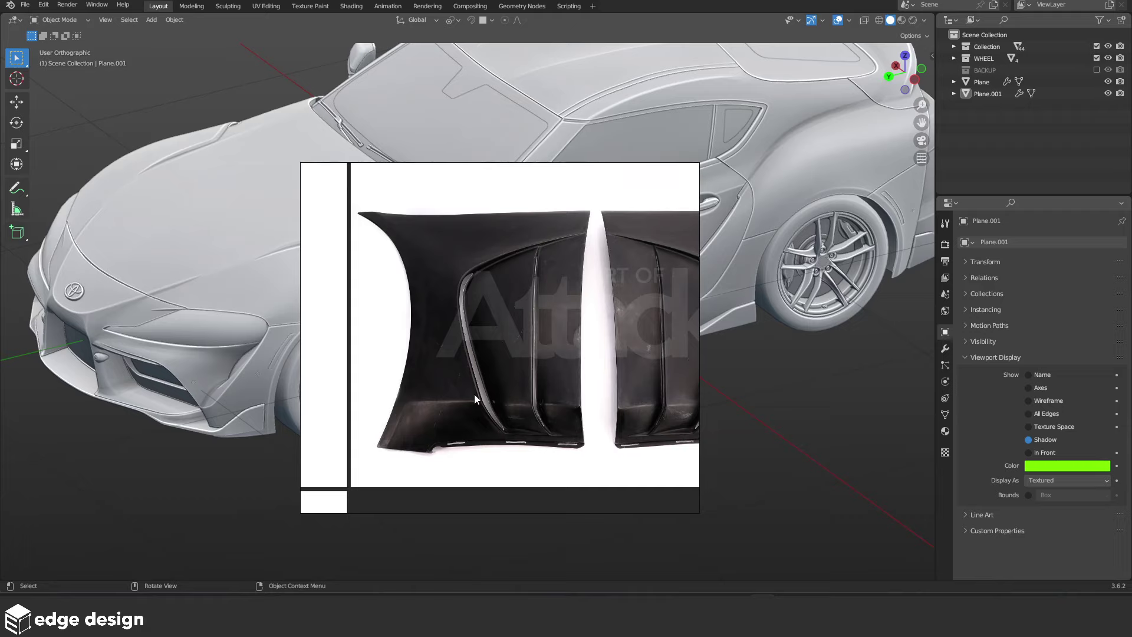